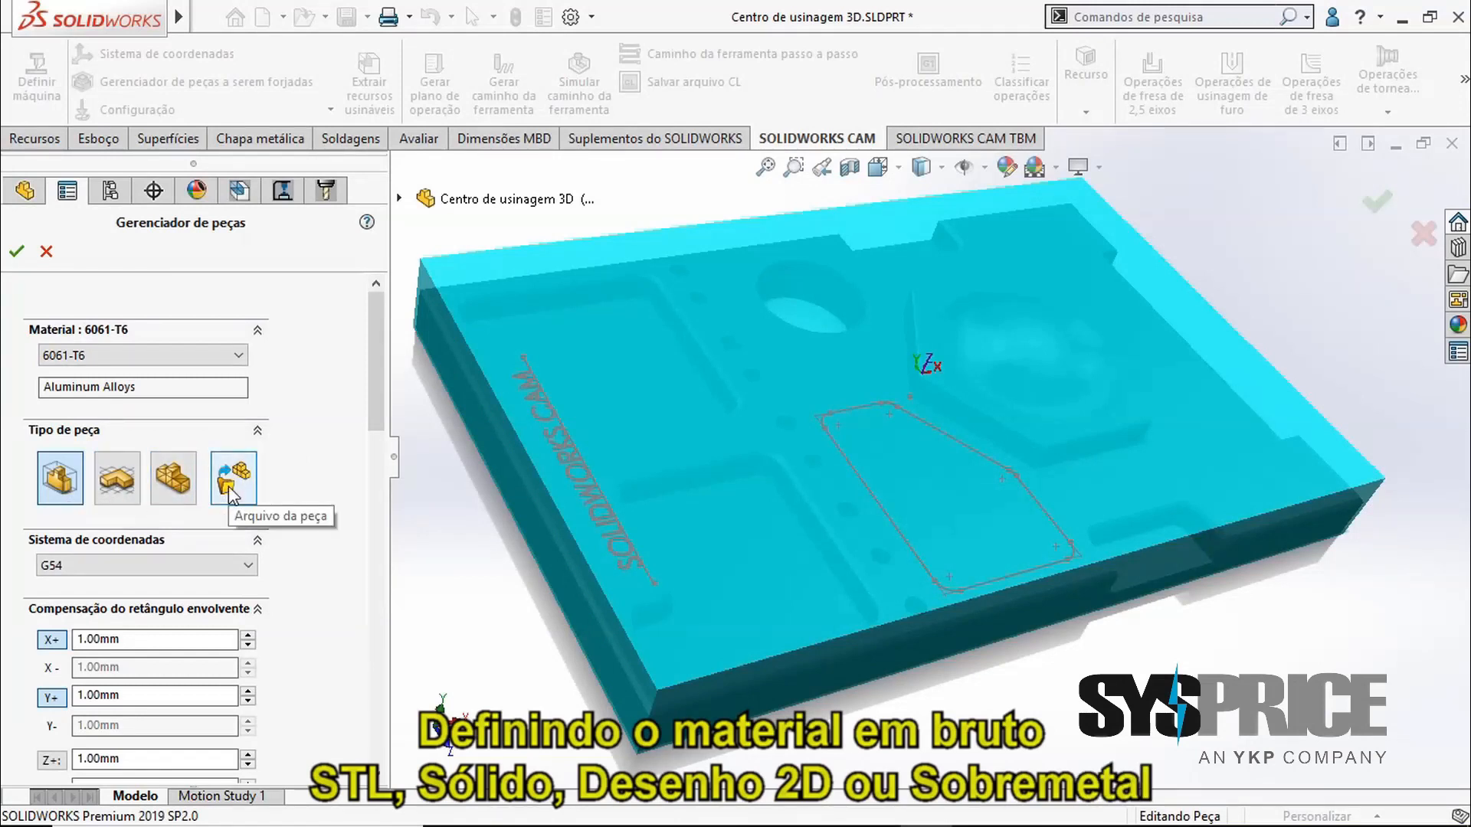
Accept the 6061-T6 stock definition and extract the part's machinable features
{"action": "left_click", "coordinate": [17, 253]}
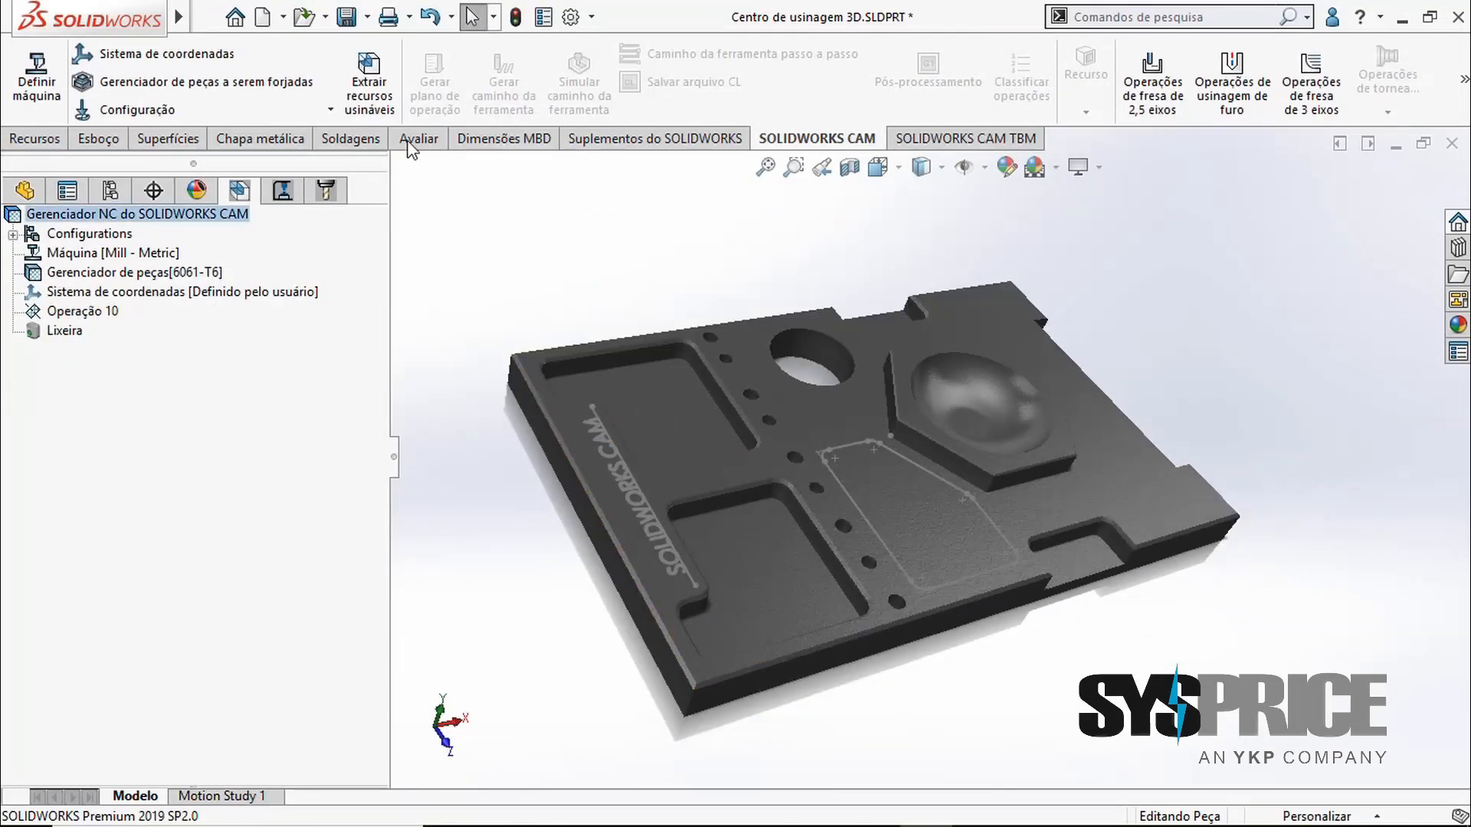
{"action": "left_click", "coordinate": [365, 96]}
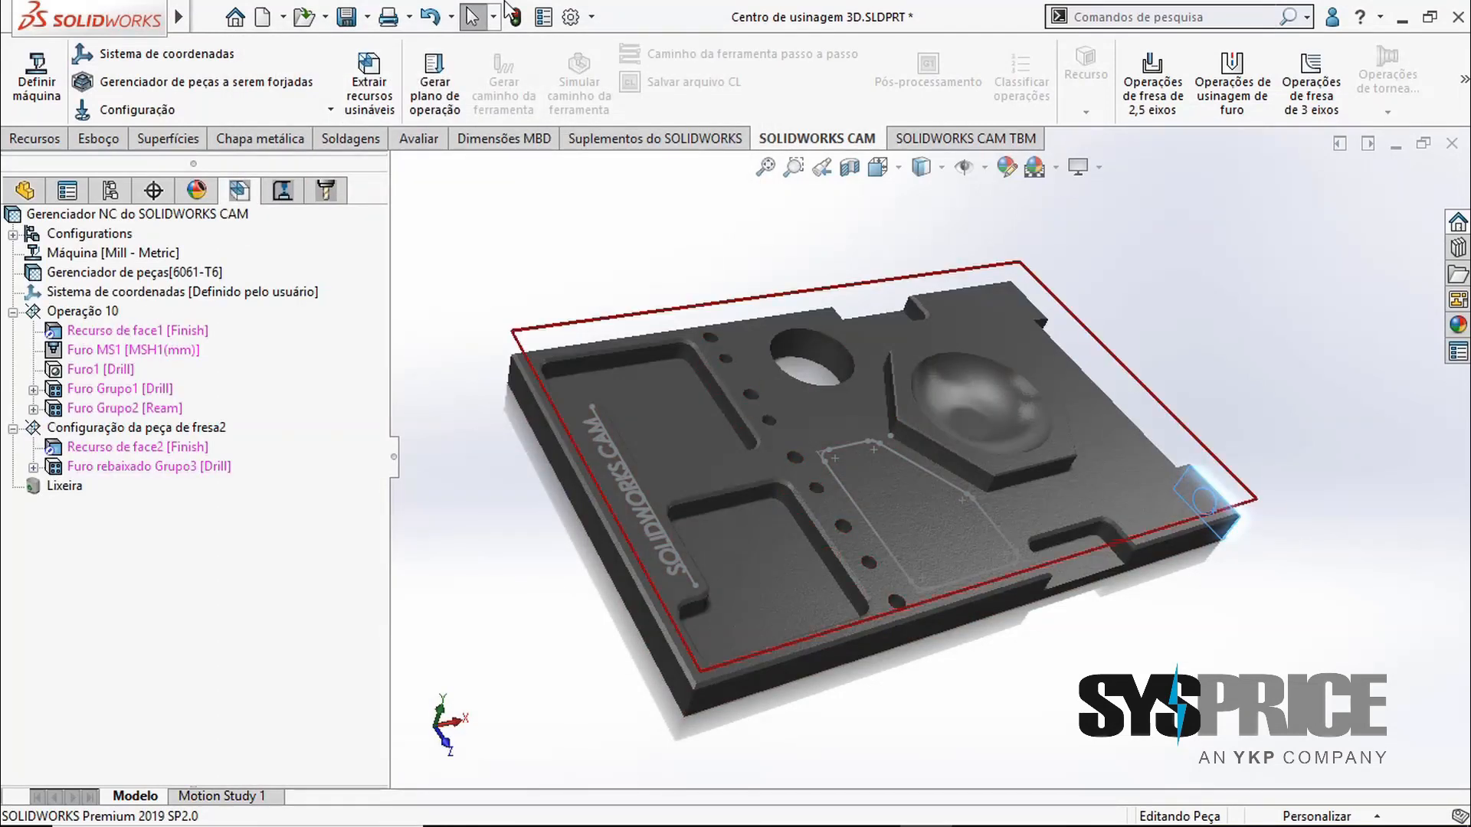
Generate the face milling operation and its toolpath from the first face feature under Operação 10
{"action": "left_click", "coordinate": [96, 341]}
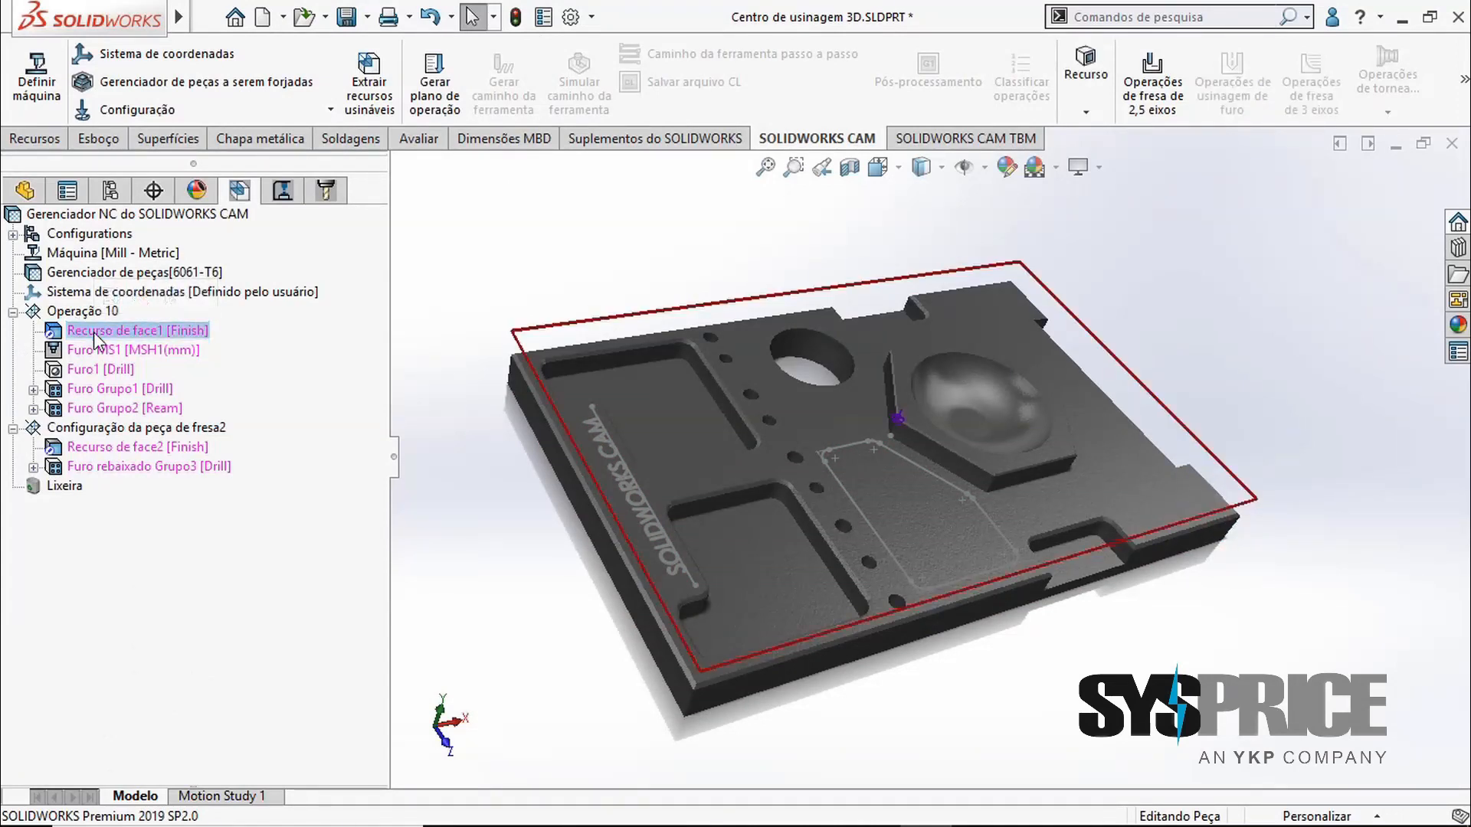
{"action": "right_click", "coordinate": [94, 337]}
{"action": "left_click", "coordinate": [176, 450]}
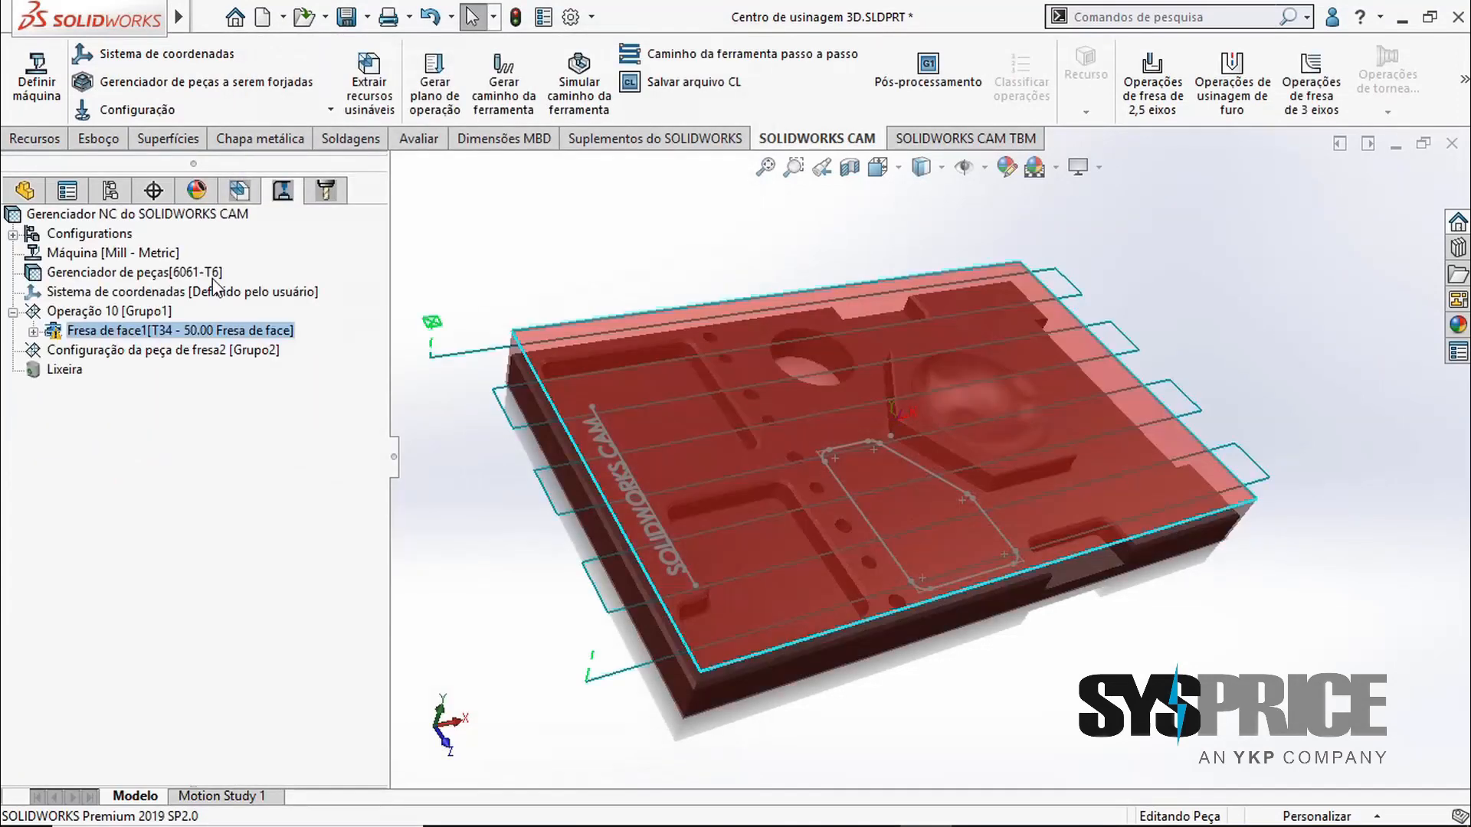
{"action": "middle_click_drag", "start_coordinate": [1162, 645], "coordinate": [1197, 627]}
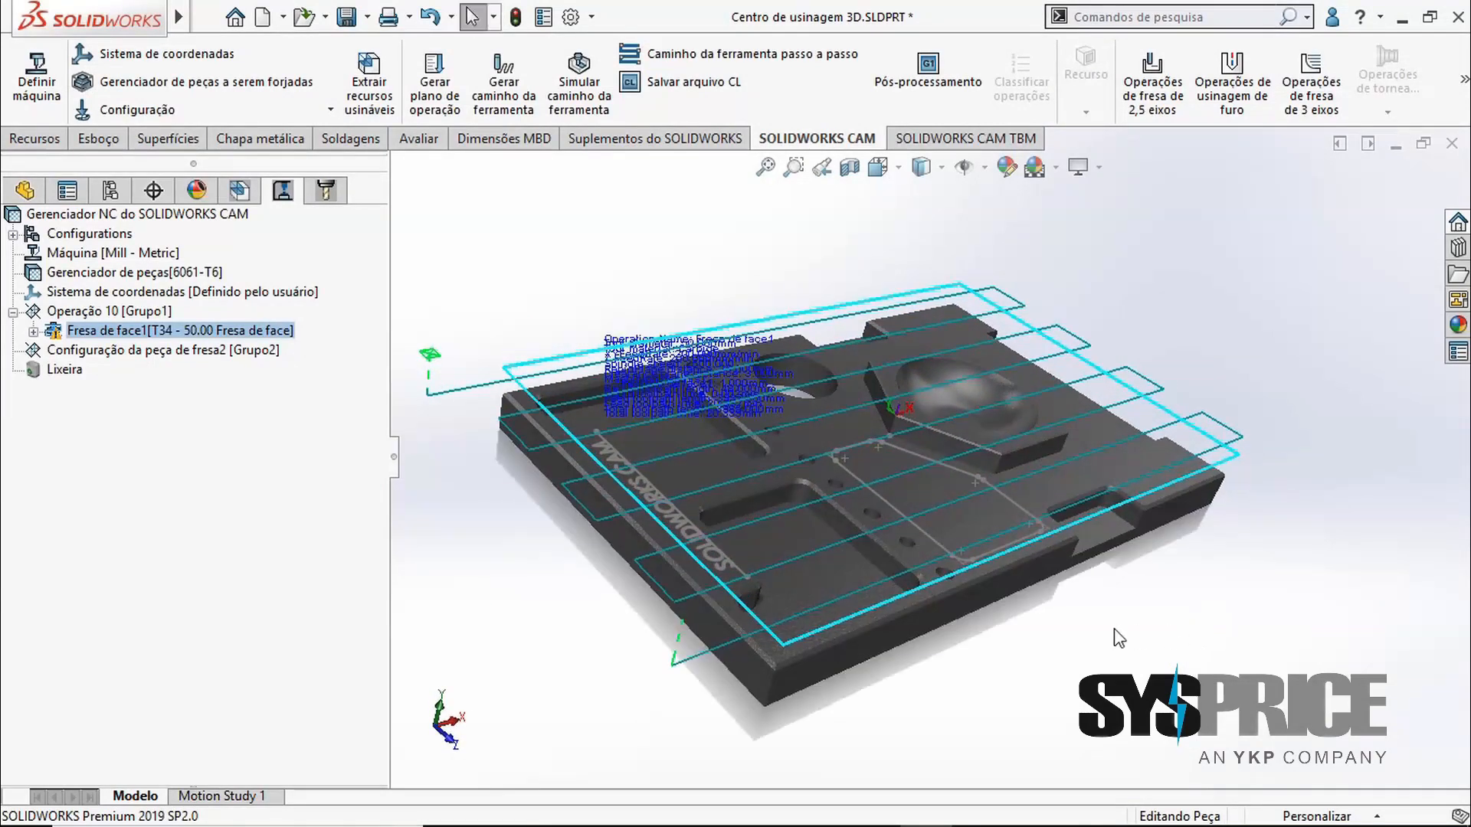
Open the face mill operation's parameters and examine the facing stepover and cut depth settings
{"action": "right_click", "coordinate": [142, 334]}
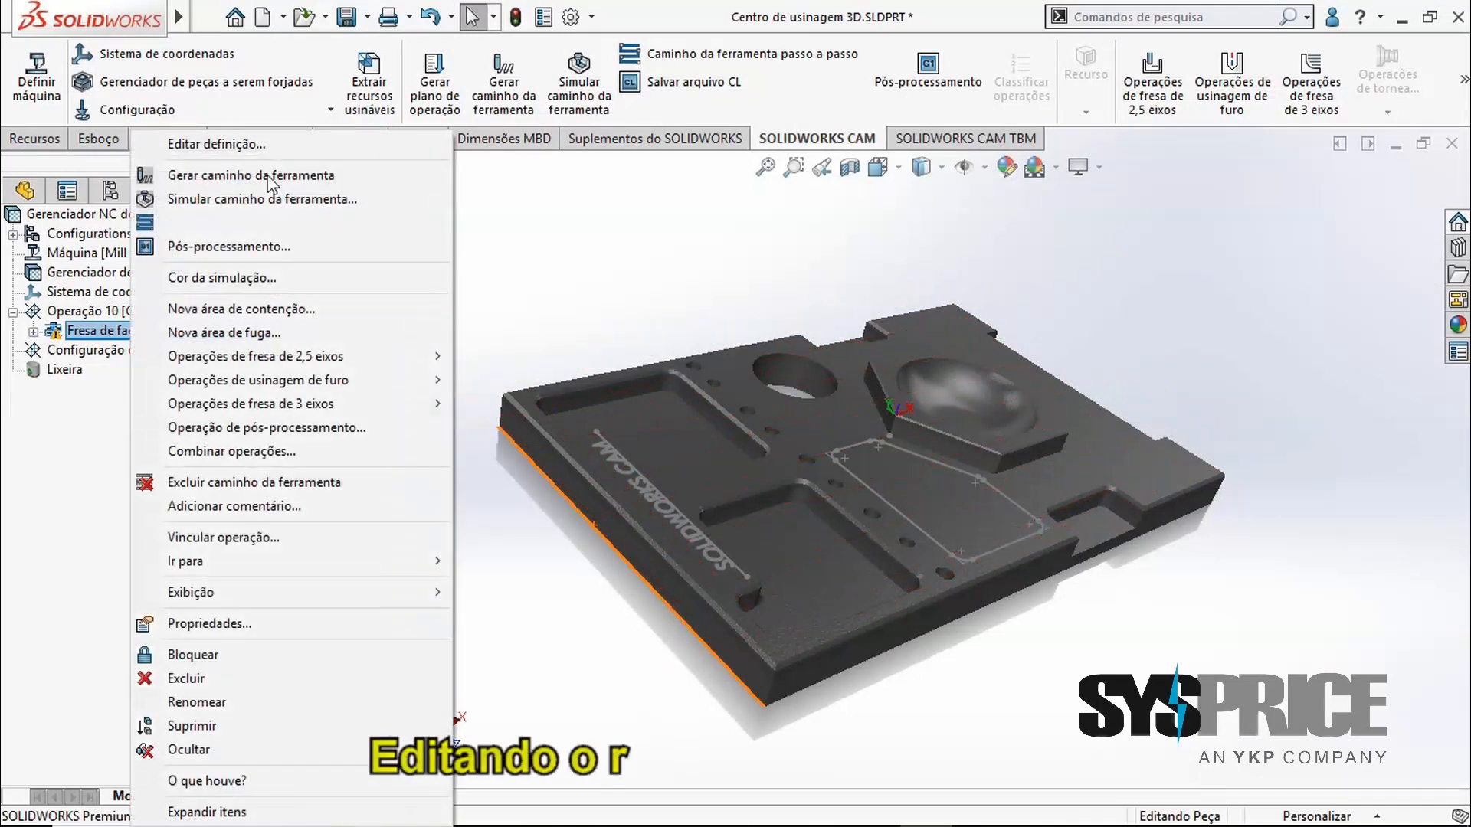
{"action": "left_click", "coordinate": [367, 234]}
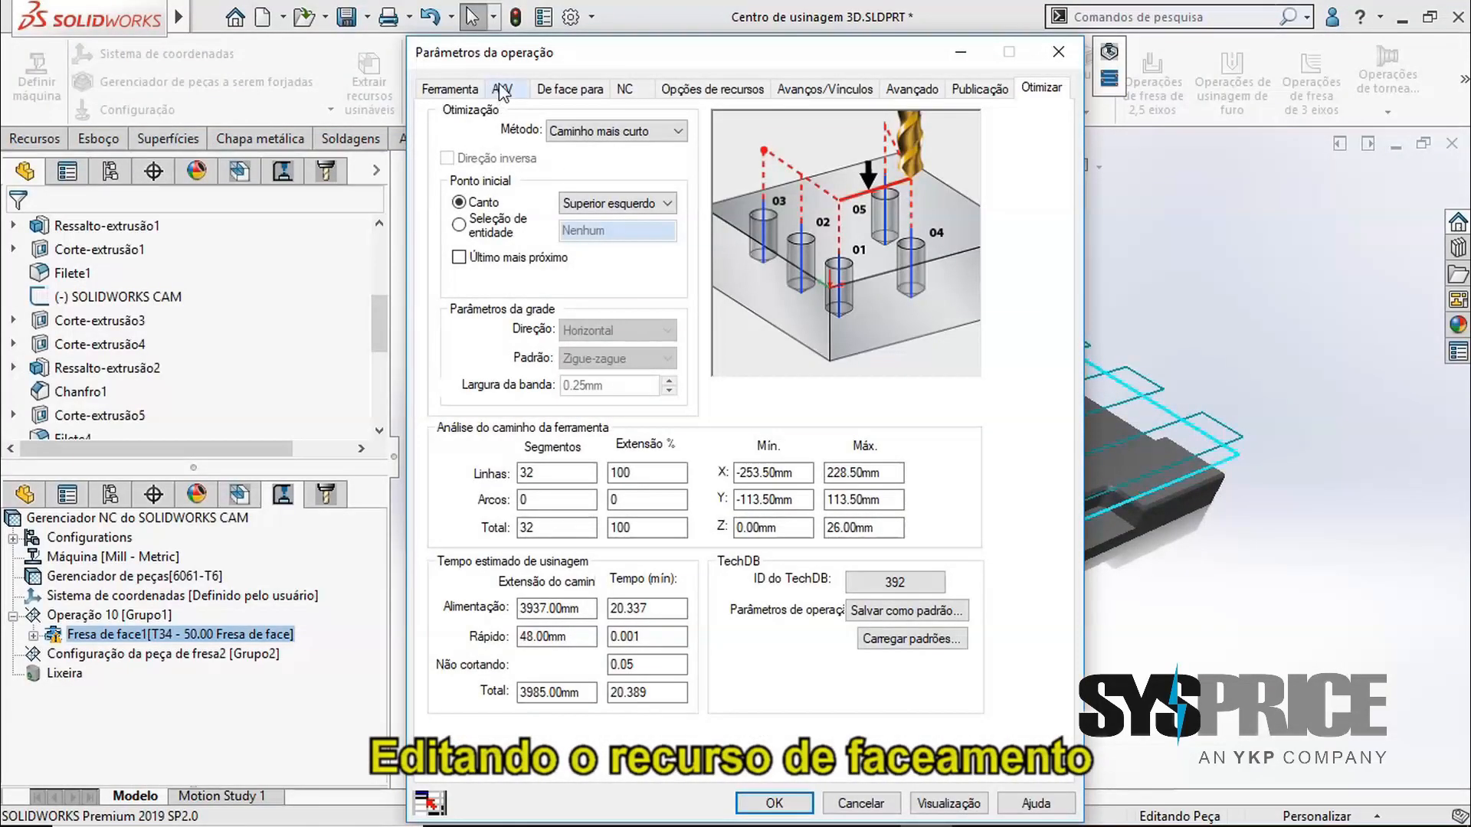
{"action": "left_click", "coordinate": [569, 89]}
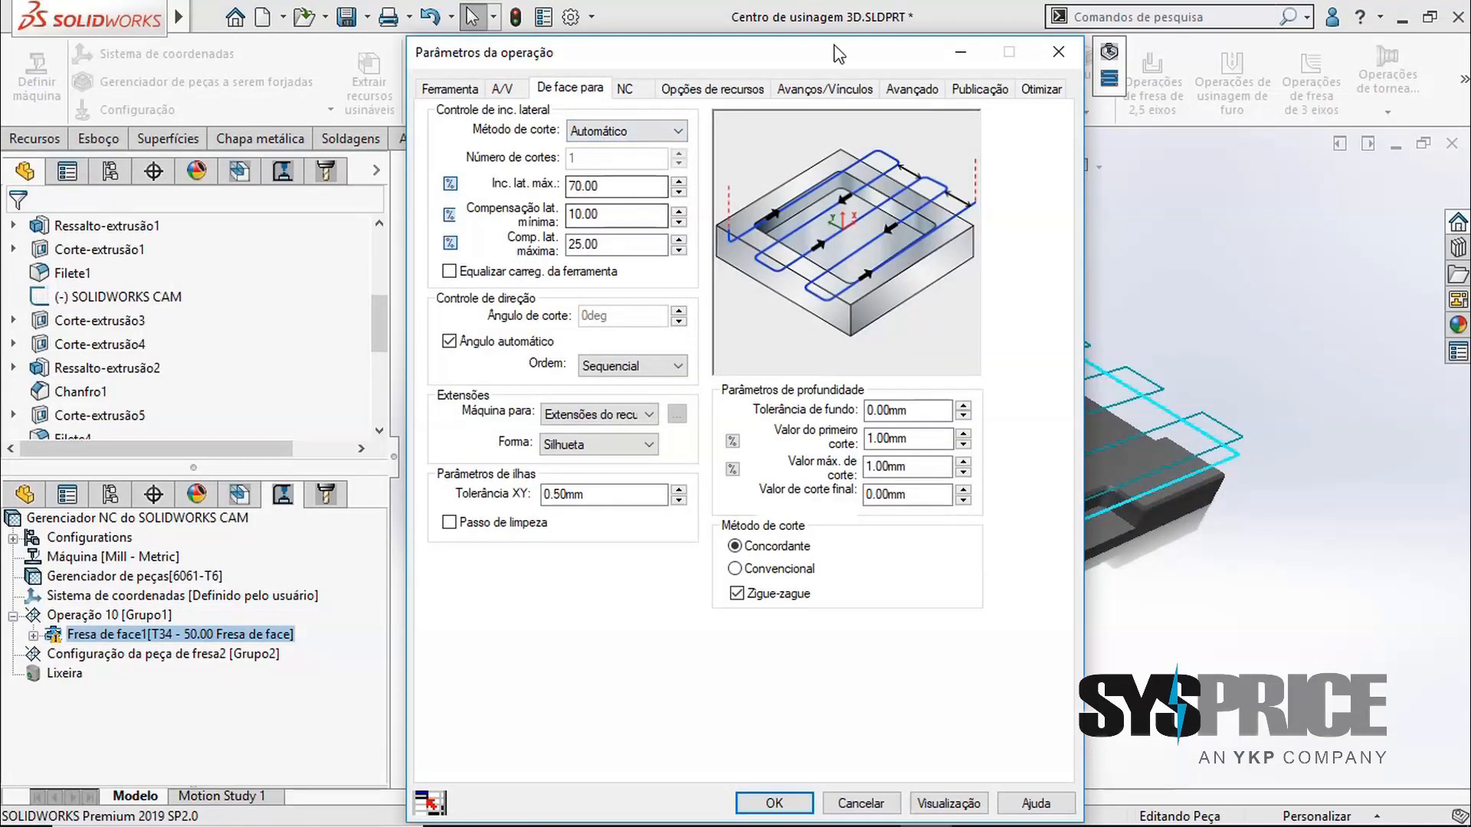
{"action": "left_click_drag", "start_coordinate": [690, 65], "coordinate": [377, 57]}
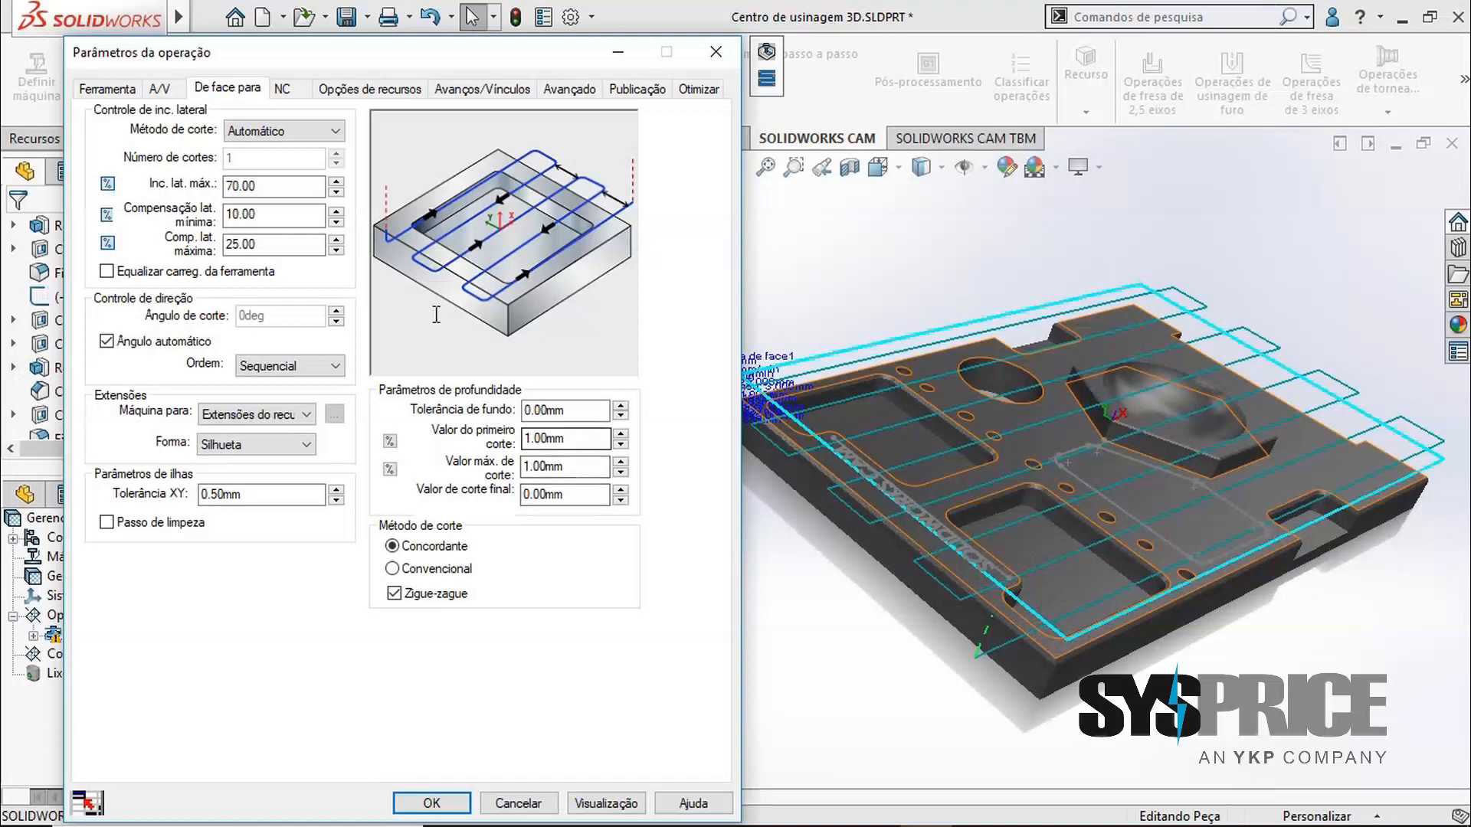
{"action": "left_click", "coordinate": [263, 184]}
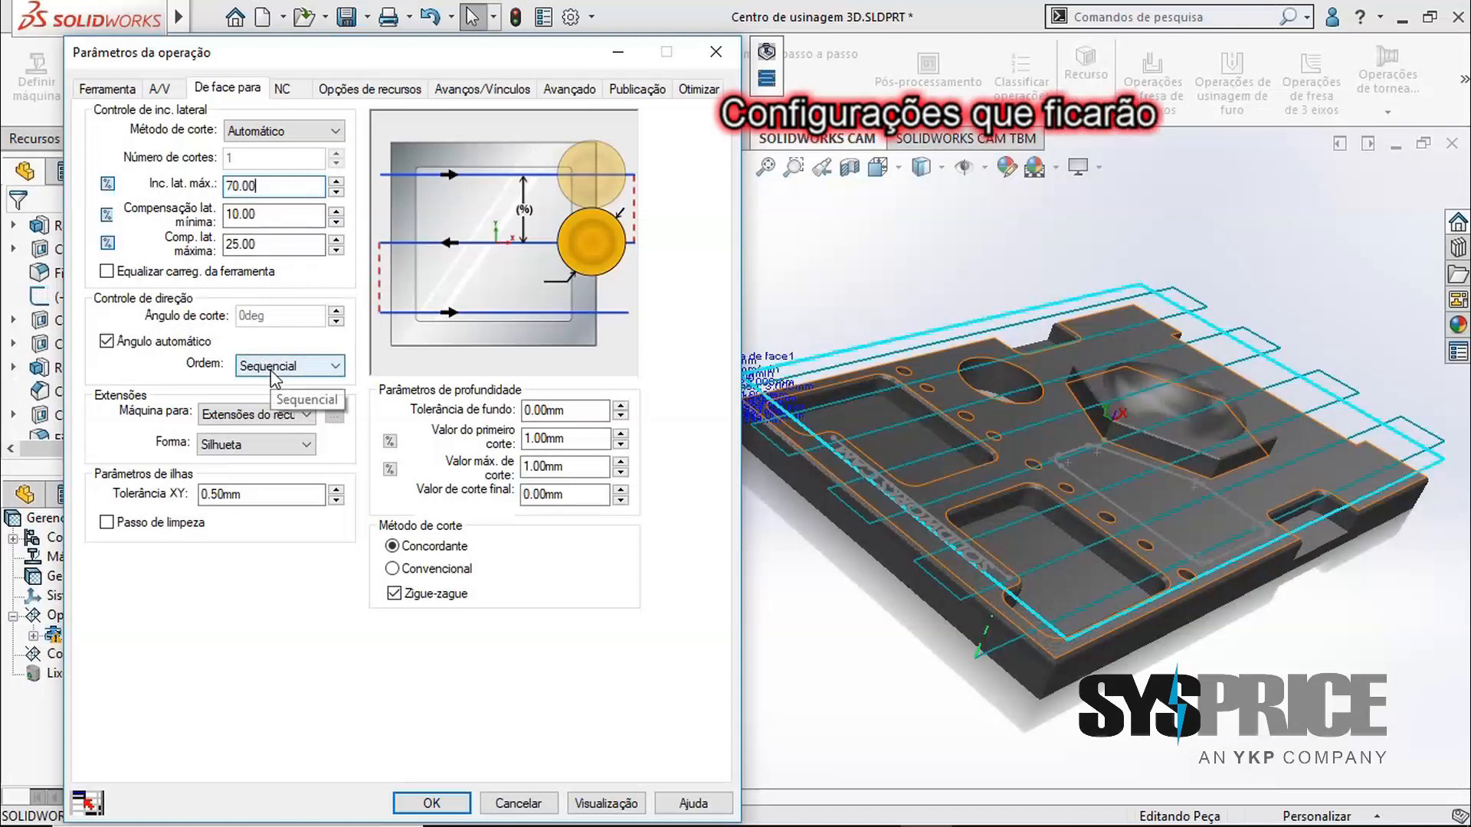
{"action": "left_click", "coordinate": [567, 442]}
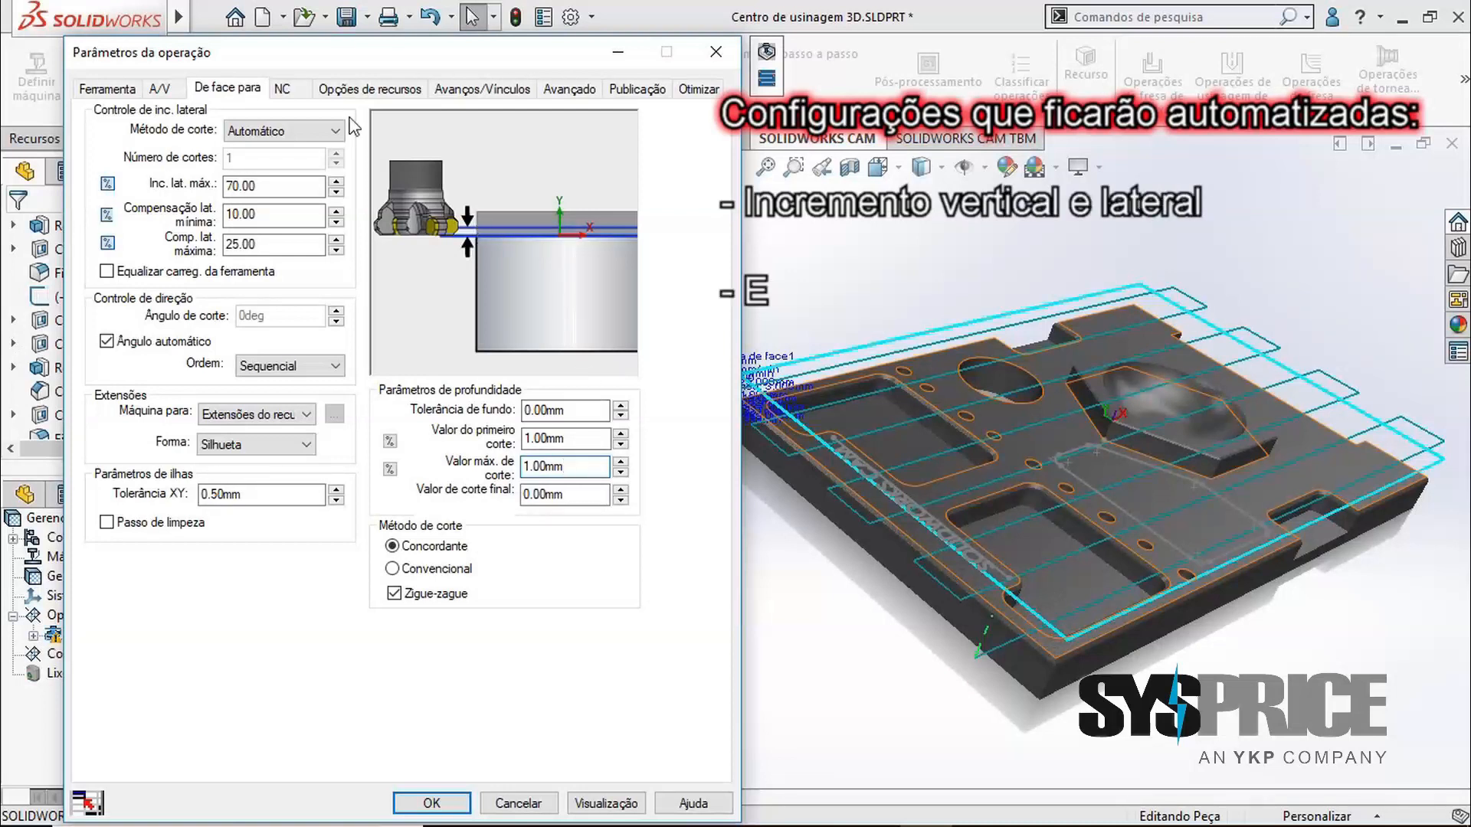
Examine the face mill's lead-in, lead-out and pass clearance settings along with the links between cuts
{"action": "left_click", "coordinate": [458, 91]}
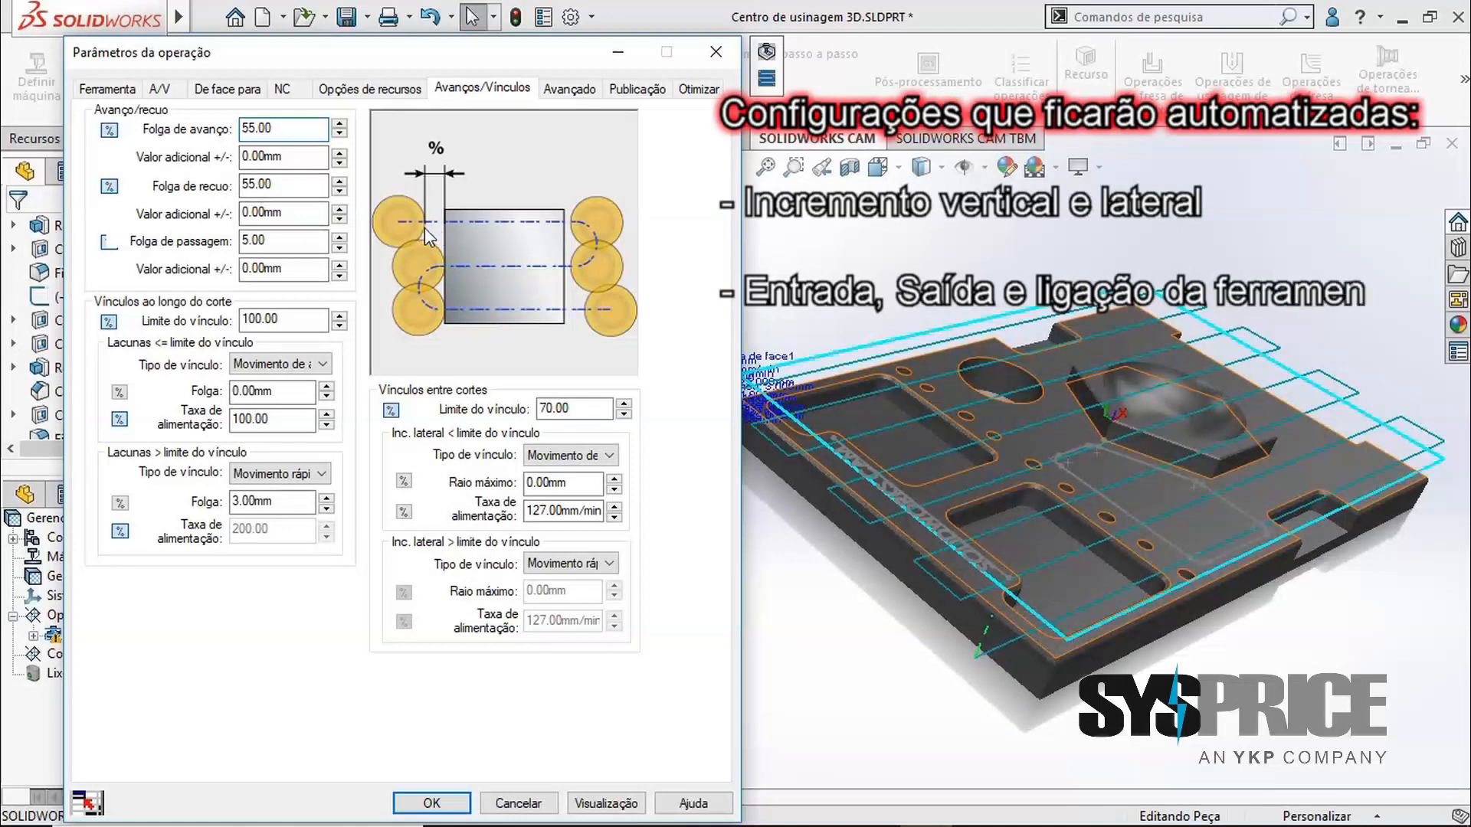
{"action": "left_click", "coordinate": [291, 187]}
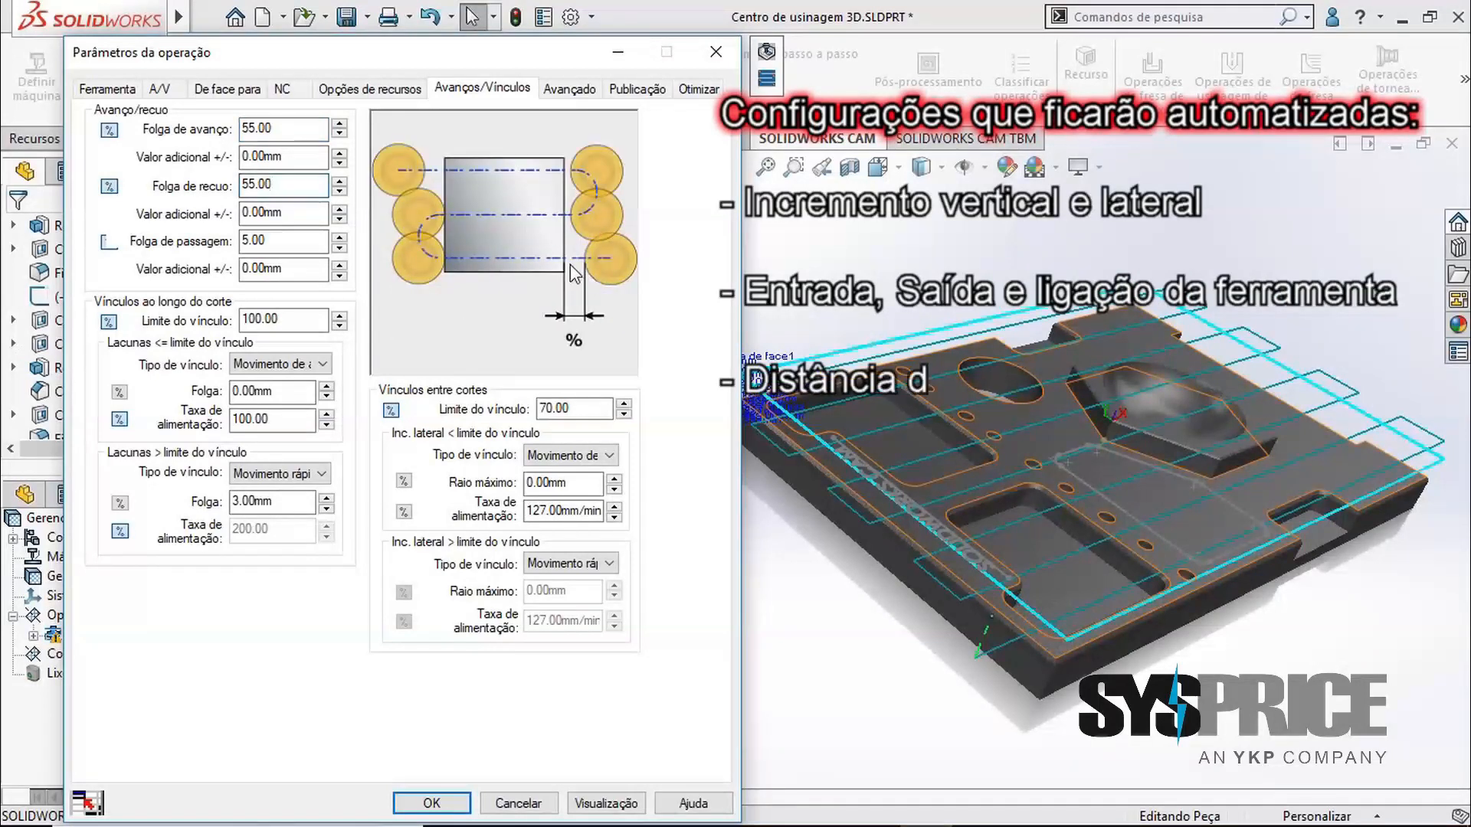
{"action": "left_click", "coordinate": [278, 244]}
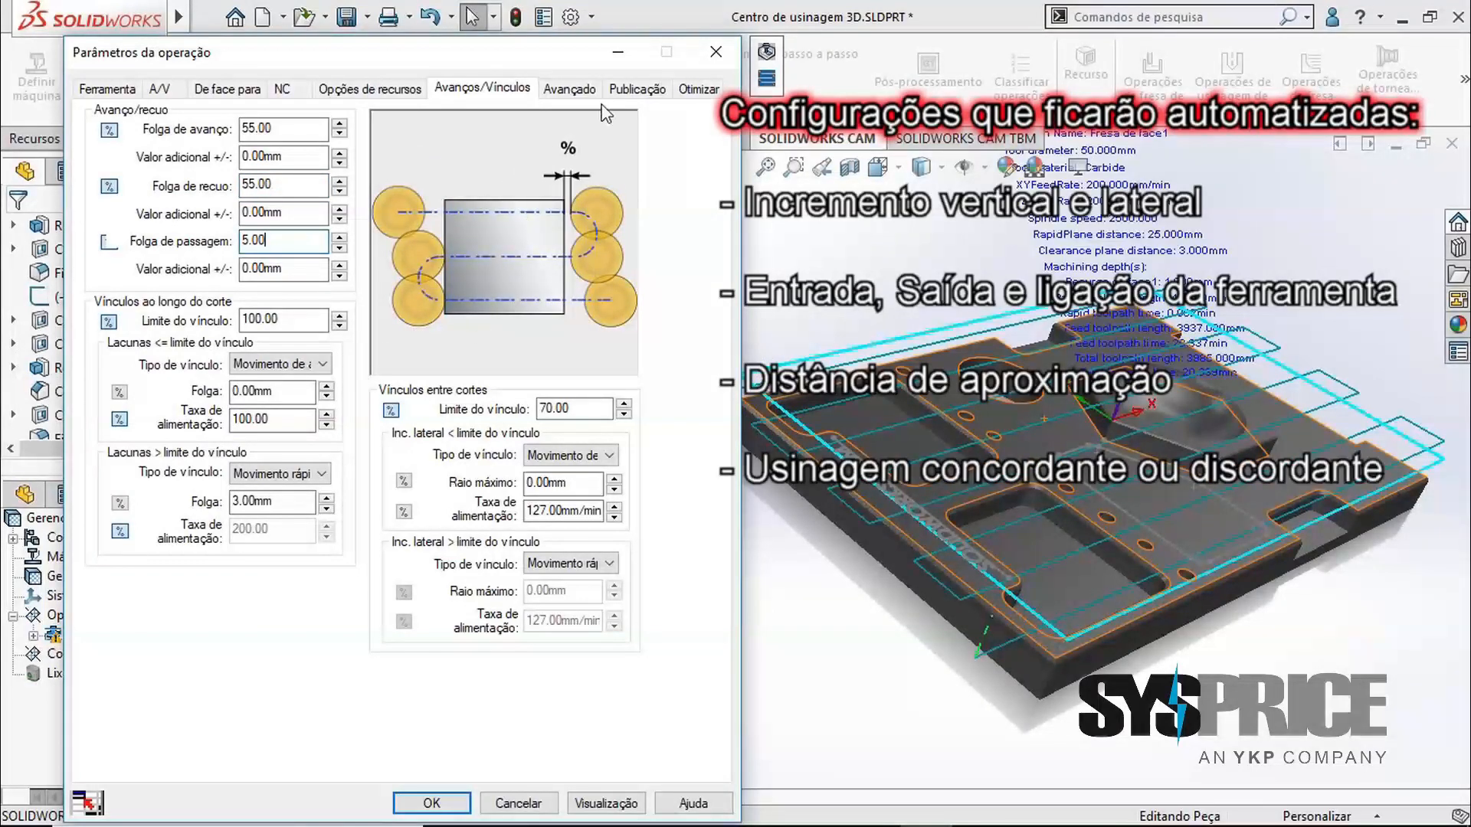
Examine the face mill's NC rapid plane and clearance plane distances against the part
{"action": "left_click", "coordinate": [276, 91]}
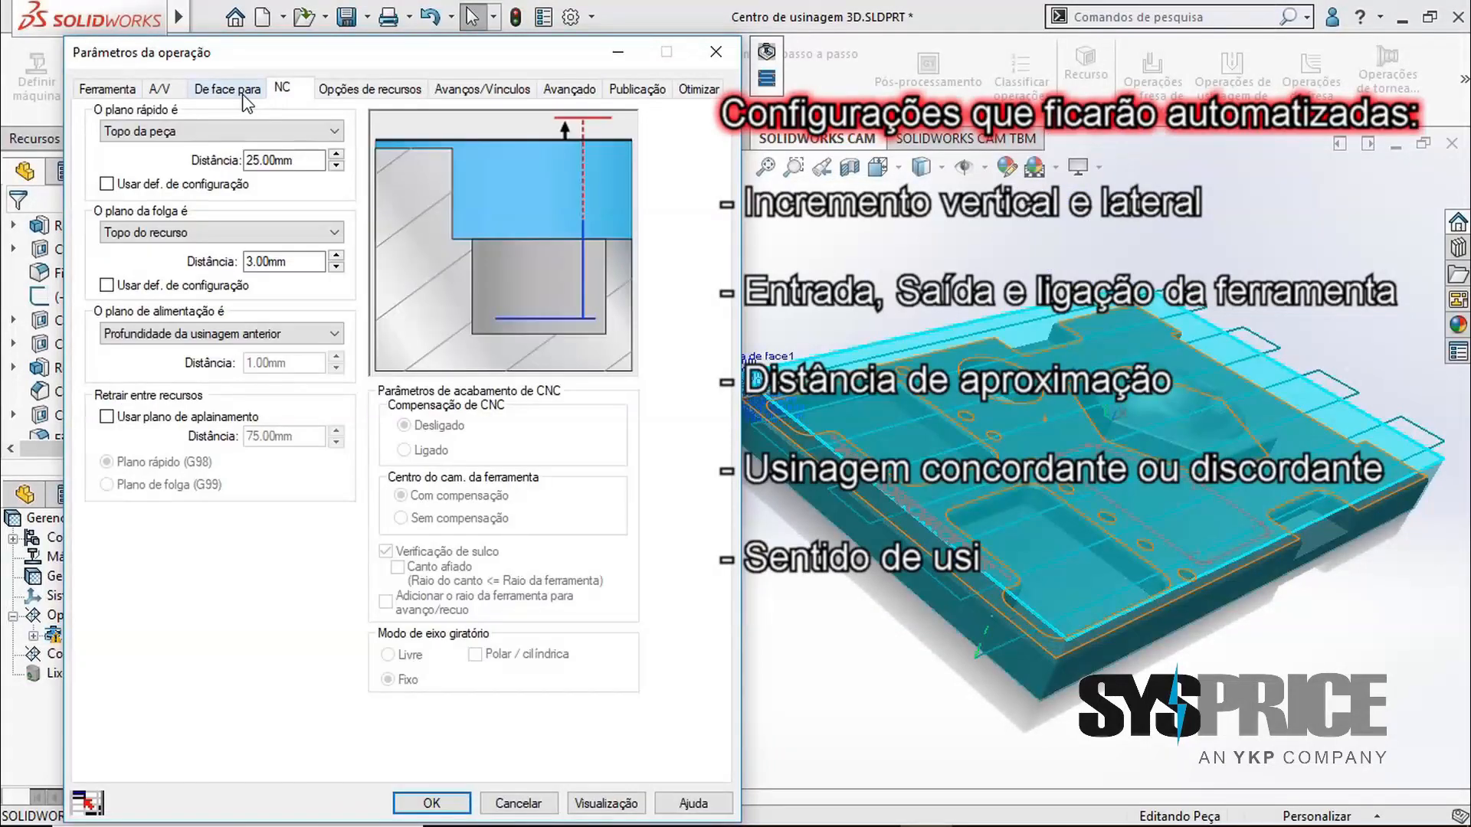
{"action": "left_click", "coordinate": [230, 90]}
{"action": "left_click", "coordinate": [290, 89]}
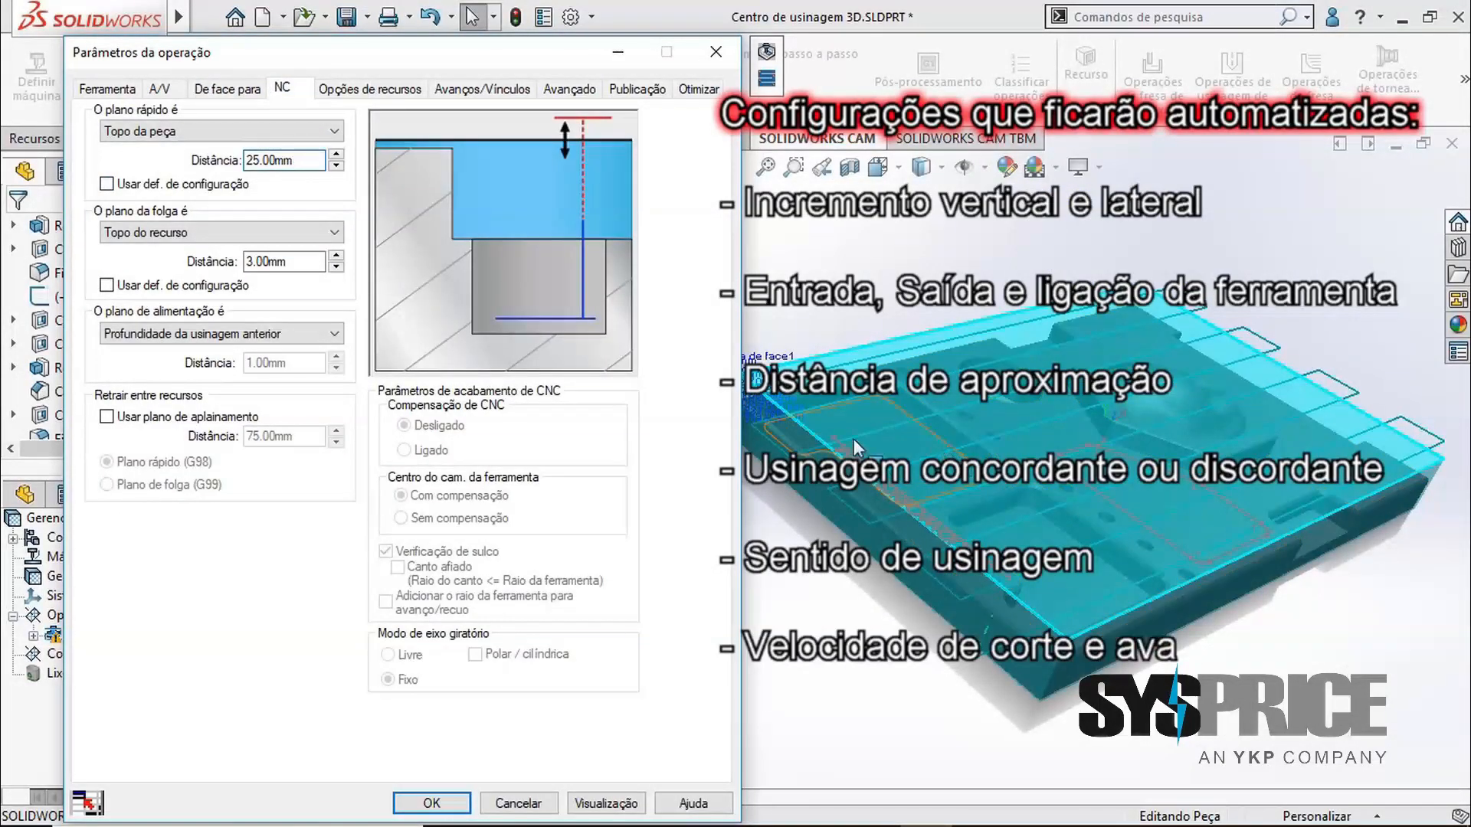
{"action": "left_click", "coordinate": [846, 411]}
{"action": "scroll", "coordinate": [925, 423], "scroll_direction": "down", "scroll_amount": 3}
{"action": "middle_click_drag", "start_coordinate": [881, 440], "coordinate": [1149, 428], "text": "ctrl"}
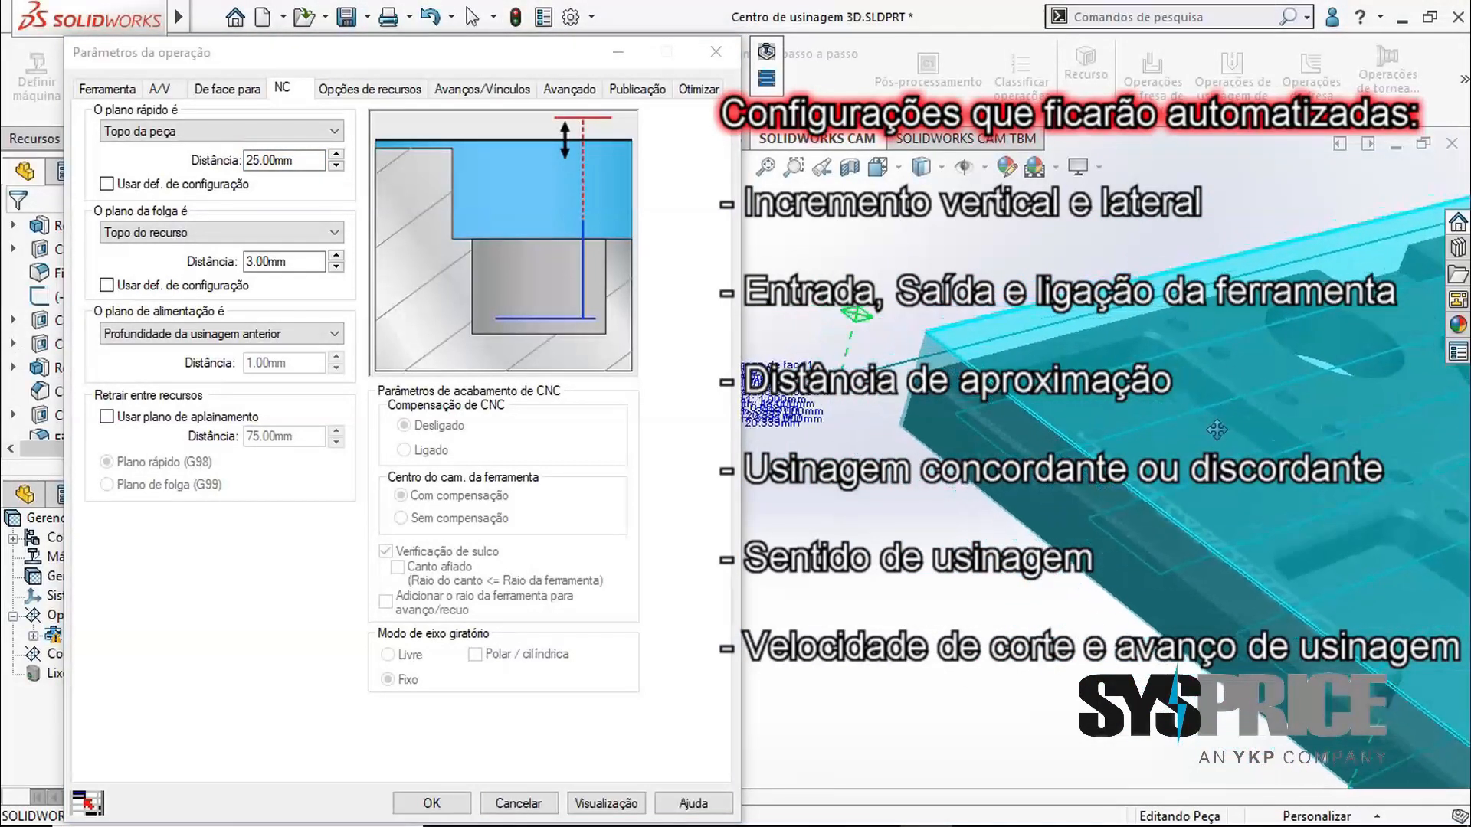
{"action": "left_click", "coordinate": [266, 160]}
{"action": "left_click", "coordinate": [295, 262]}
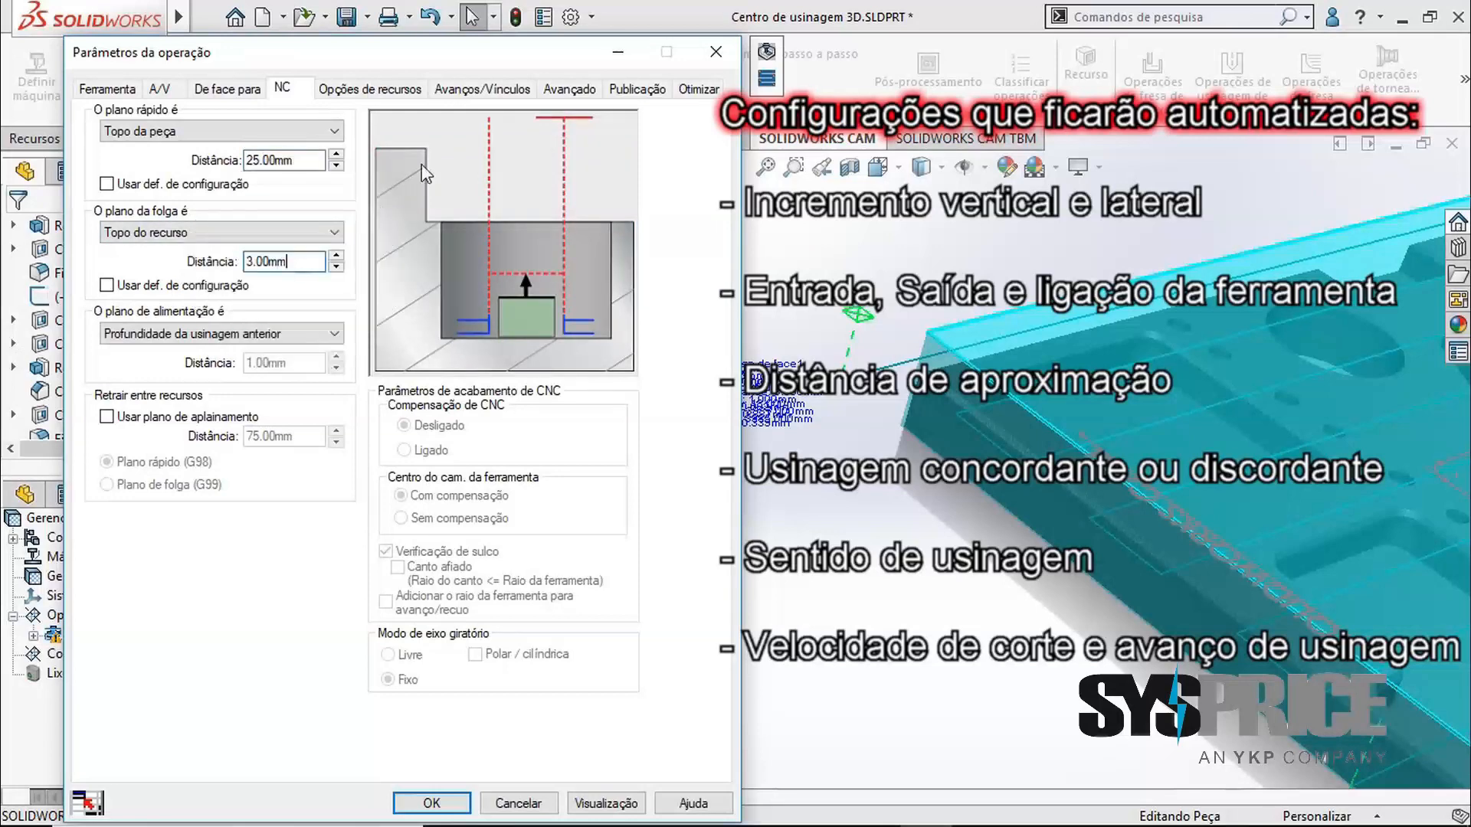
Try the Convencional cut method and turning off Zigue-zague for the face mill, restoring Concordante and Zigue-zague
{"action": "left_click", "coordinate": [244, 90]}
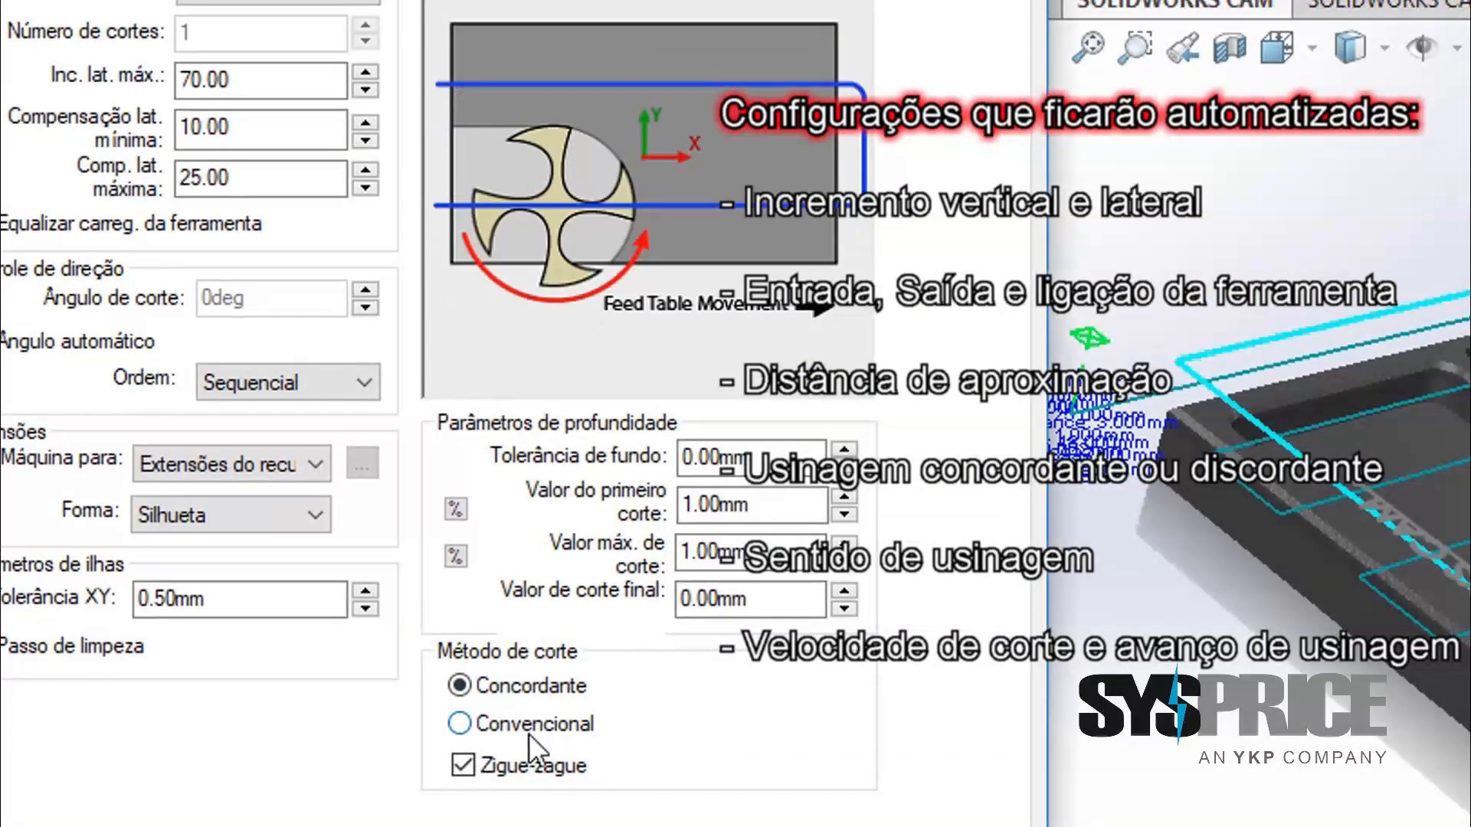
{"action": "left_click", "coordinate": [528, 729]}
{"action": "left_click", "coordinate": [527, 692]}
{"action": "left_click", "coordinate": [521, 772]}
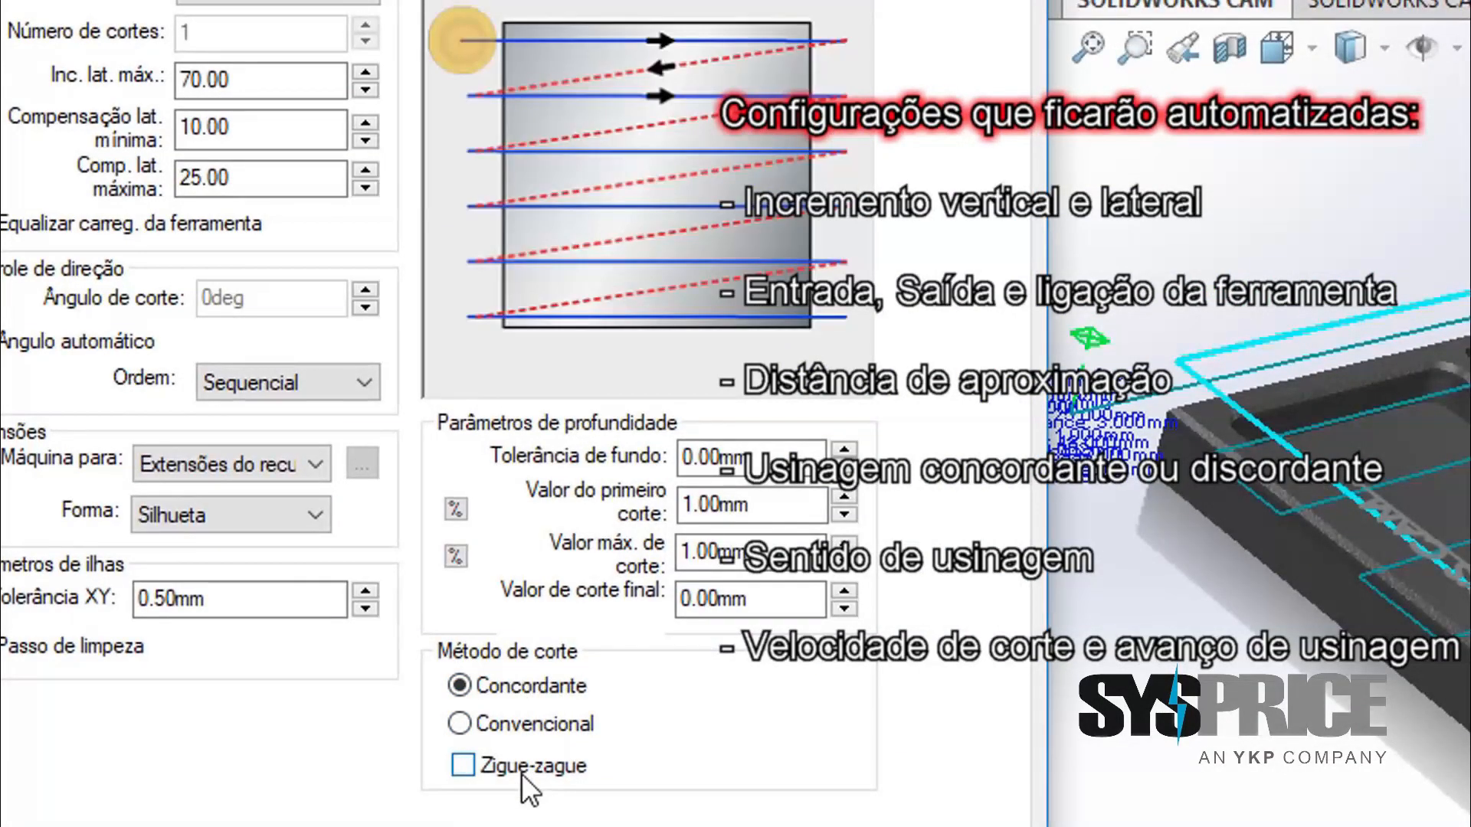
{"action": "left_click", "coordinate": [521, 774]}
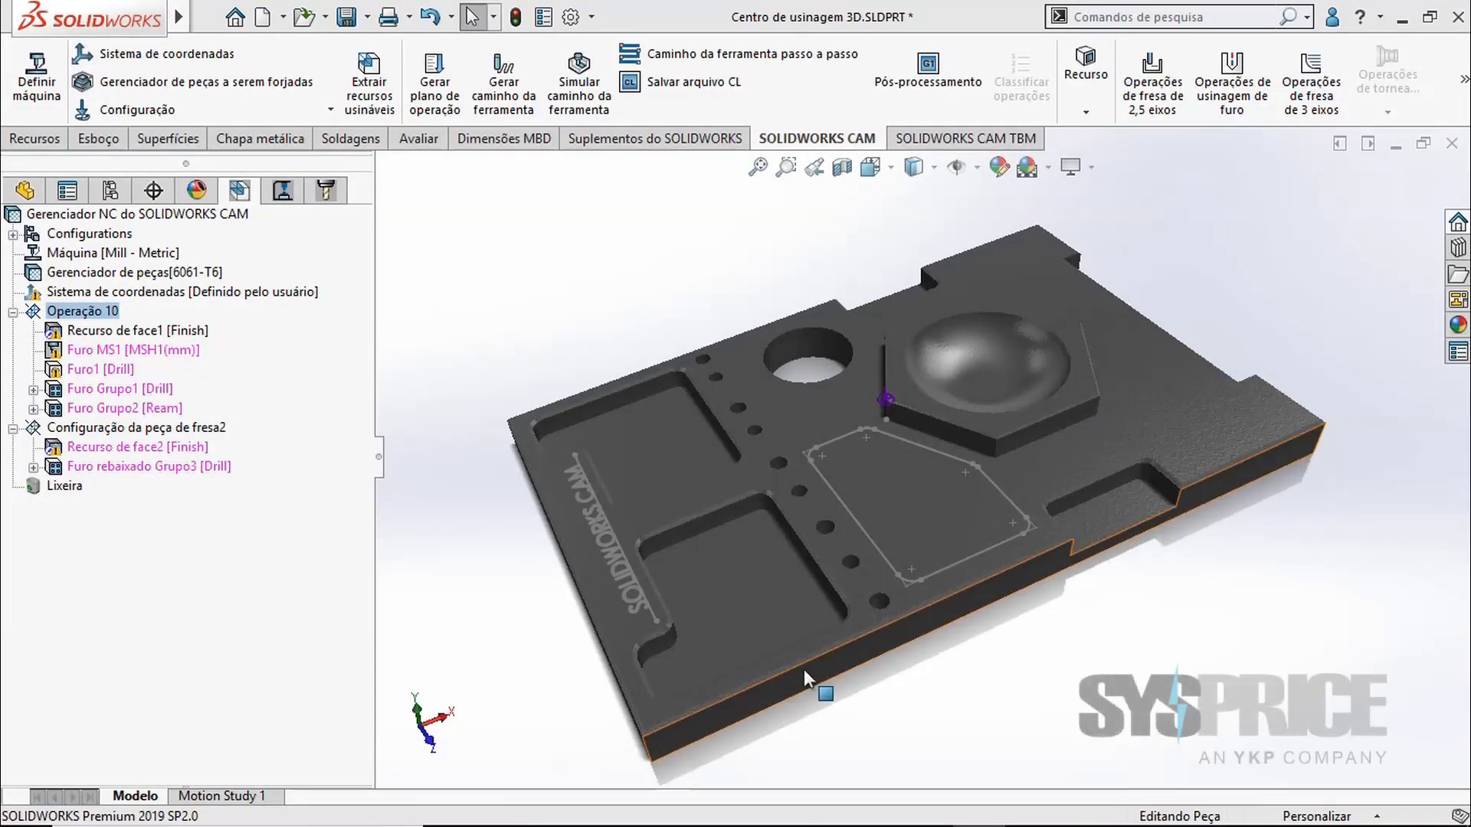
Create a part perimeter feature as an open pocket using the Finish strategy, with the part bottom as end condition
{"action": "middle_click_drag", "start_coordinate": [807, 657], "coordinate": [958, 505]}
{"action": "scroll", "coordinate": [733, 657], "scroll_direction": "down", "scroll_amount": 1}
{"action": "scroll", "coordinate": [958, 506], "scroll_direction": "up", "scroll_amount": 3}
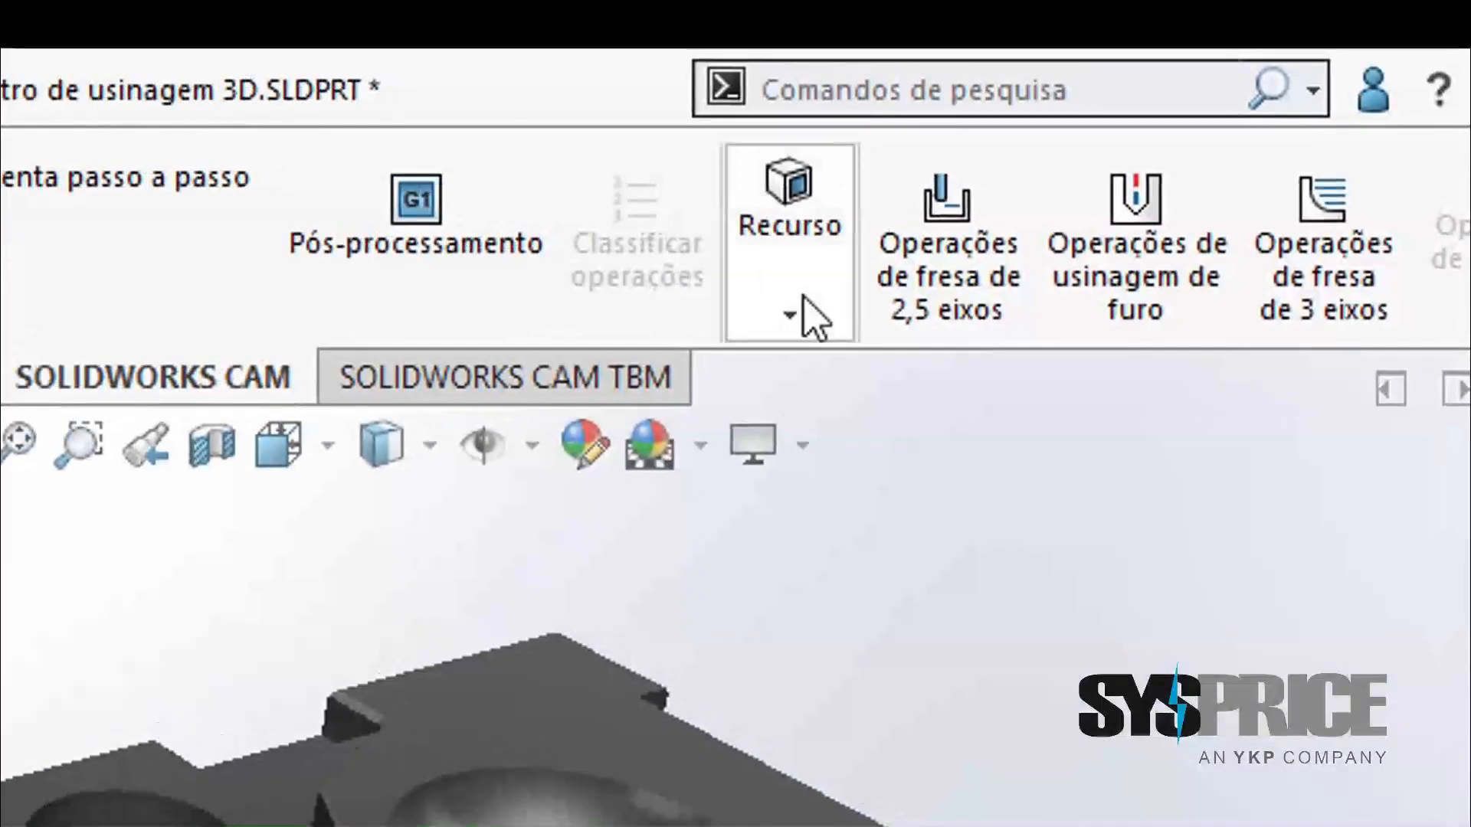
{"action": "left_click", "coordinate": [1091, 112]}
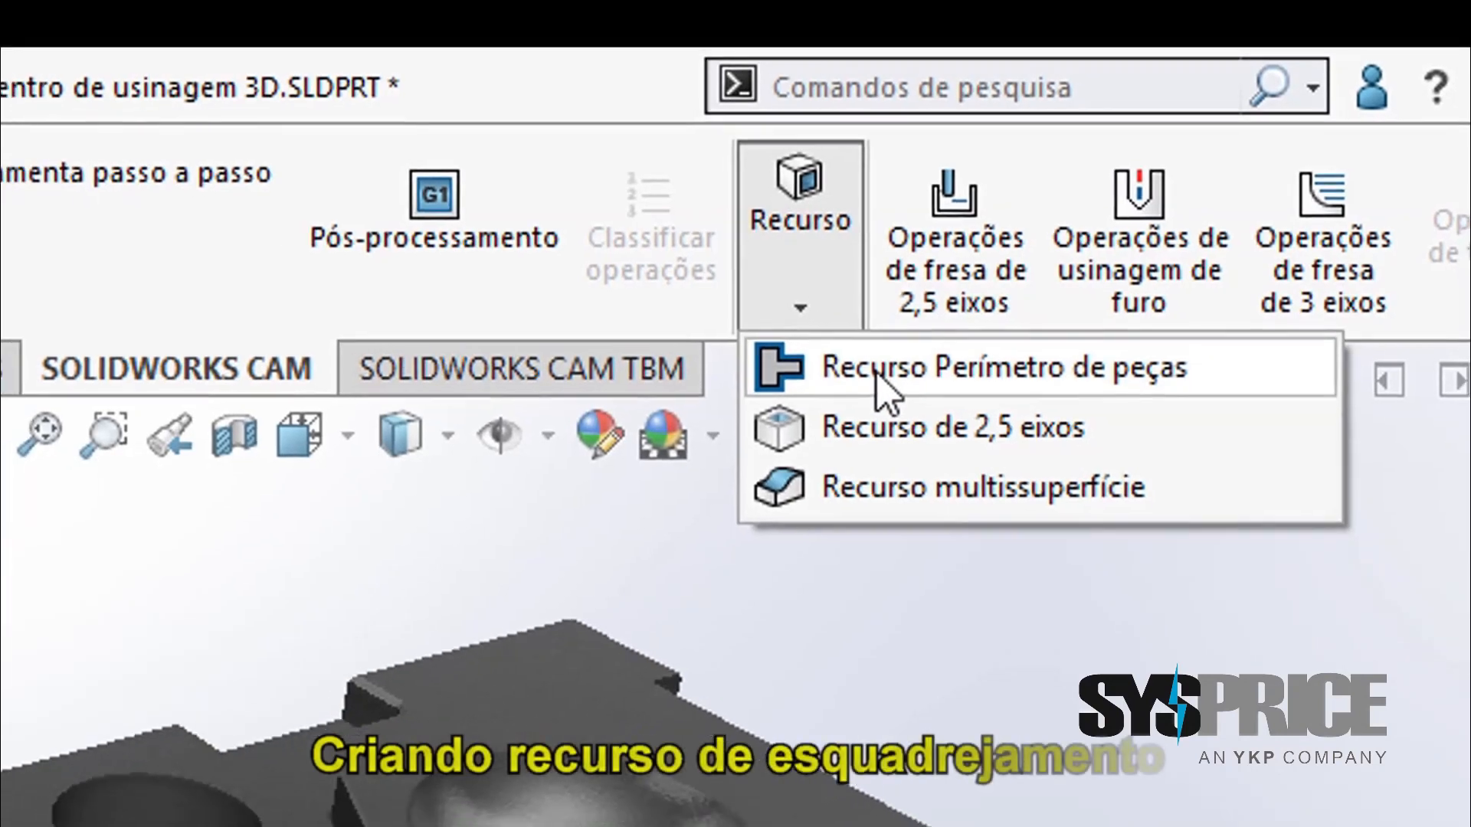
{"action": "left_click", "coordinate": [881, 375]}
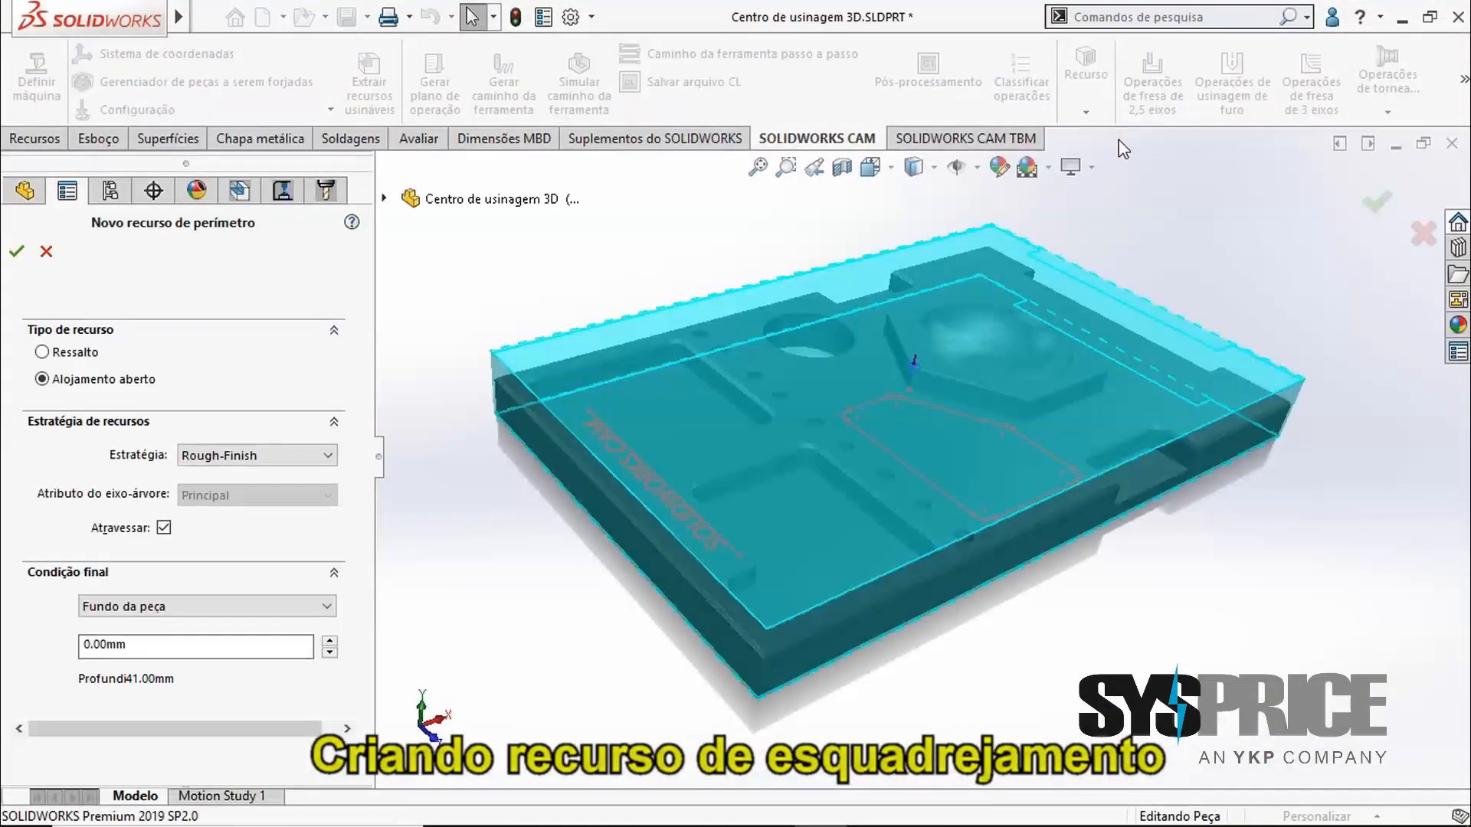
{"action": "left_click", "coordinate": [243, 455]}
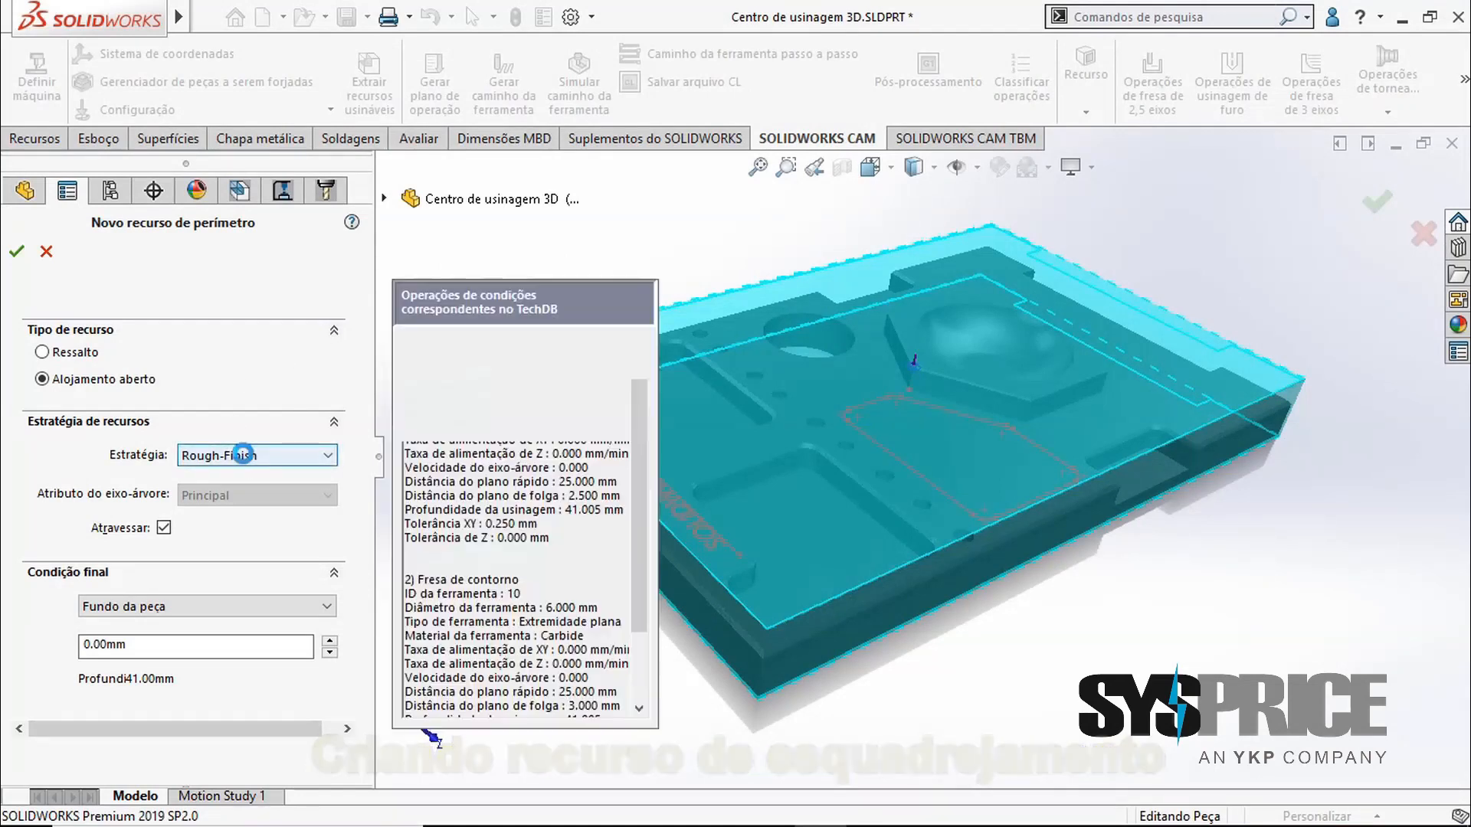
{"action": "left_click", "coordinate": [230, 538]}
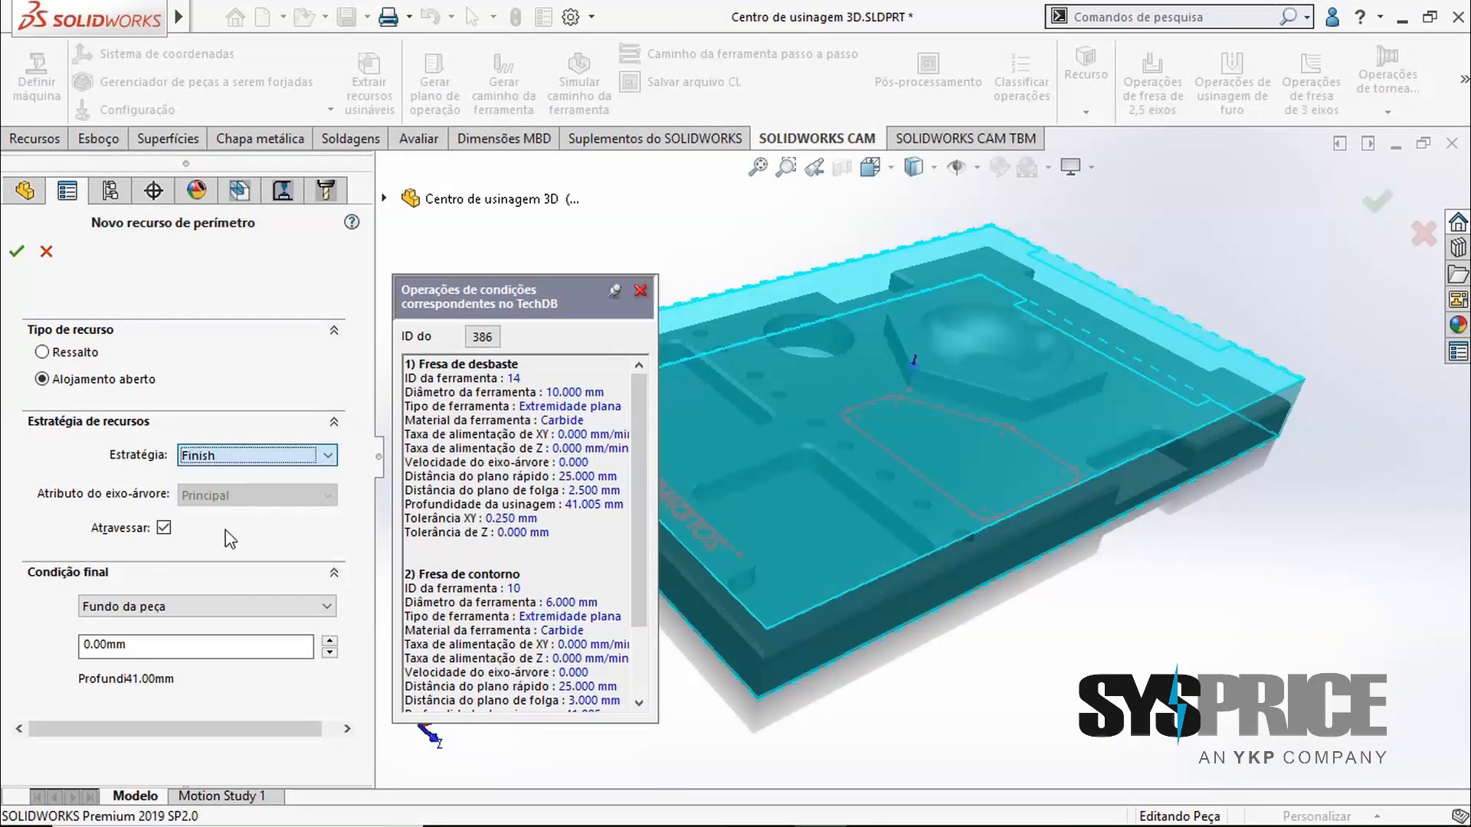
{"action": "left_click", "coordinate": [16, 251]}
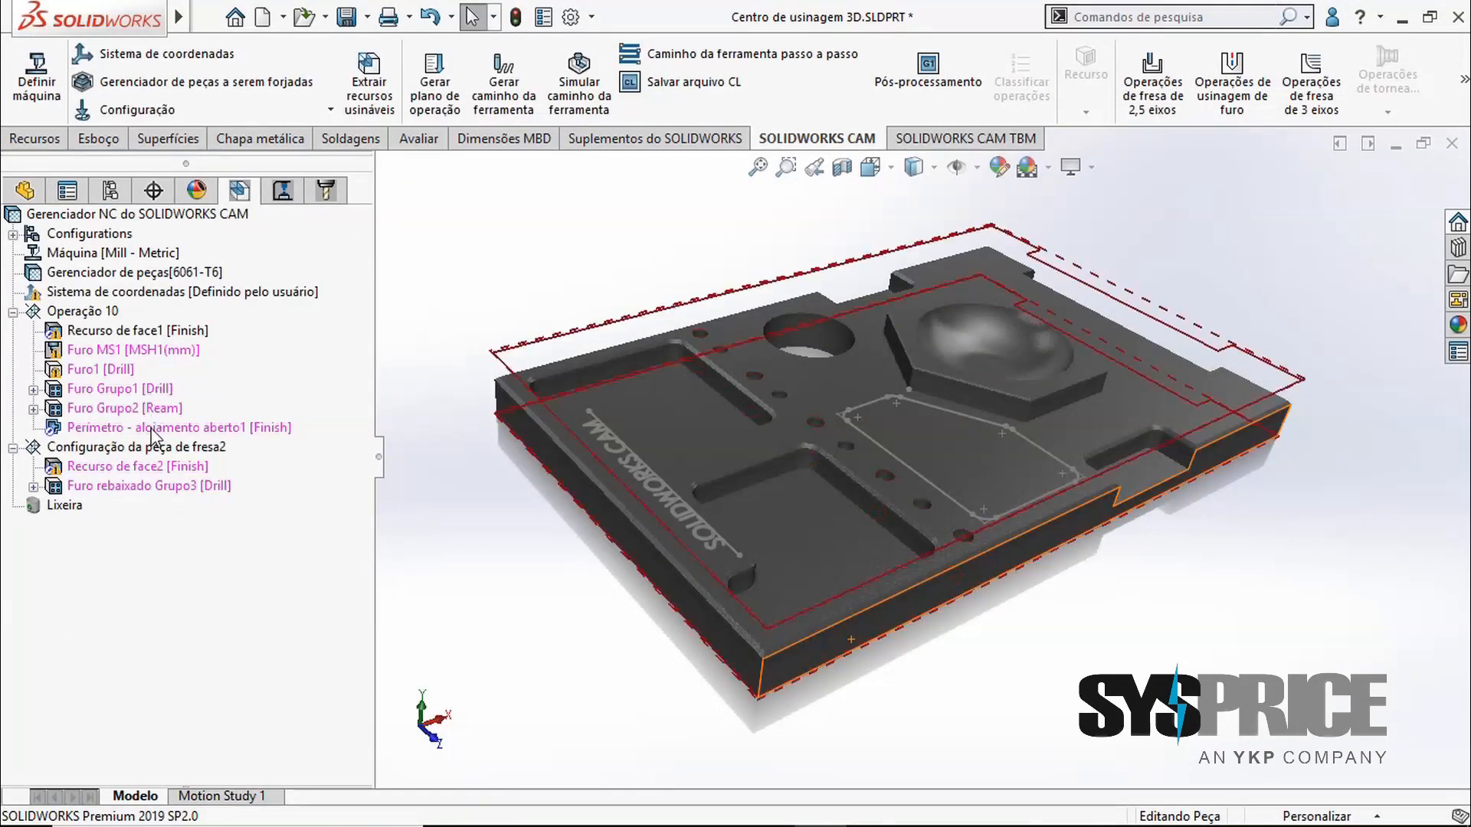
Generate the contour mill operation from the open-pocket perimeter feature and compute its toolpath
{"action": "left_click", "coordinate": [152, 431]}
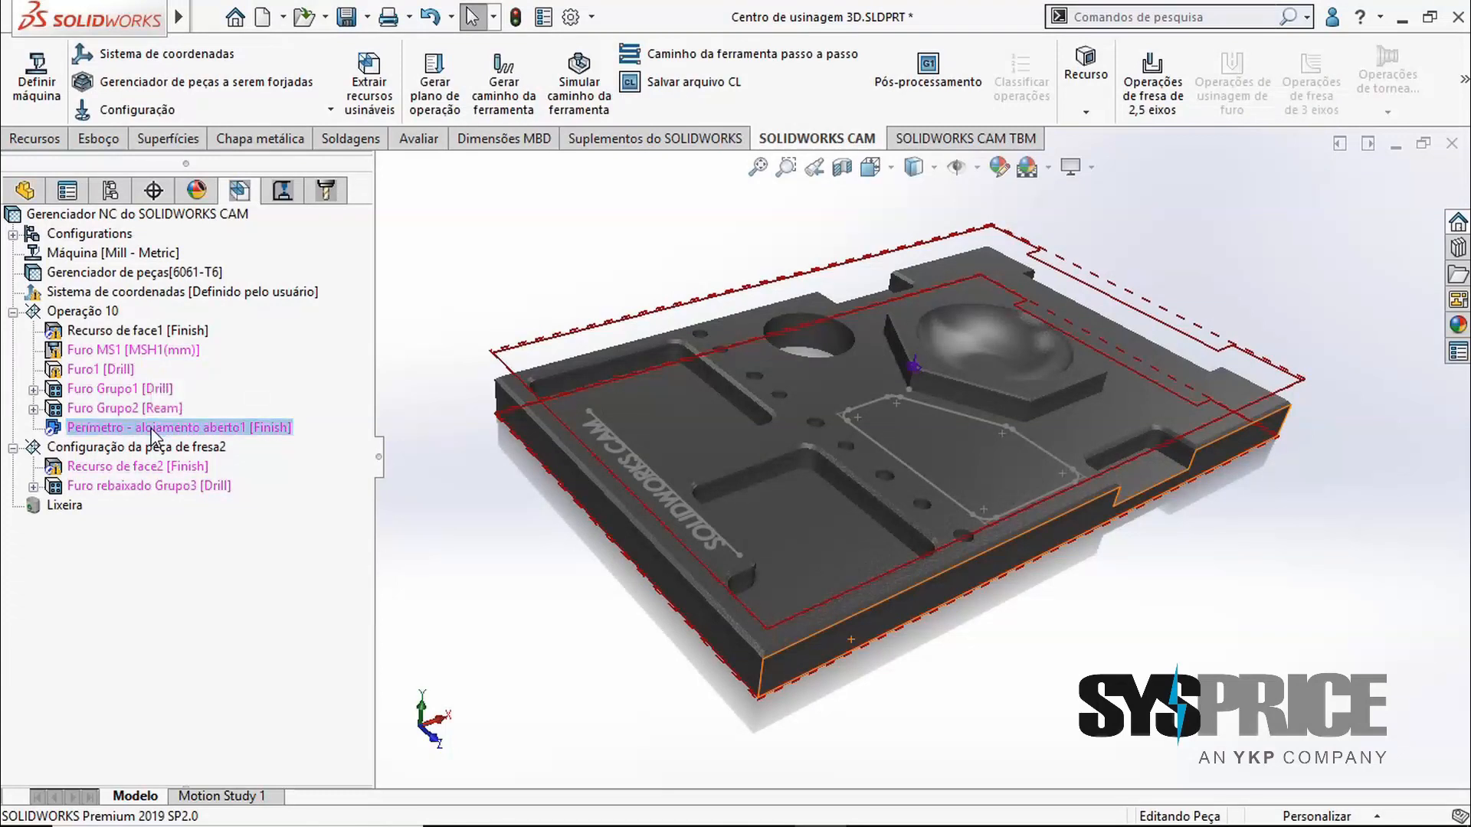
{"action": "right_click", "coordinate": [153, 432]}
{"action": "left_click", "coordinate": [203, 509]}
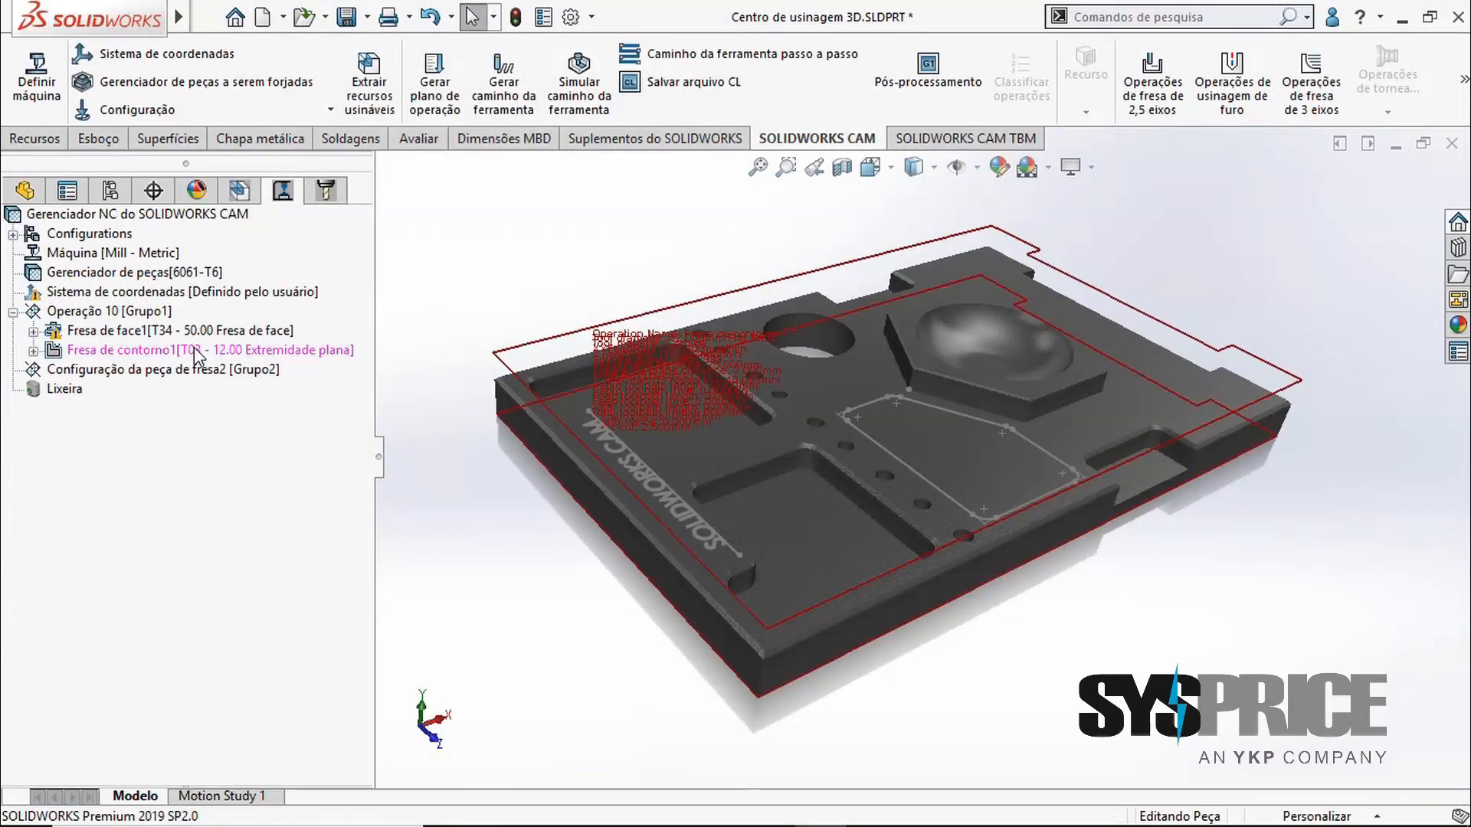
{"action": "right_click", "coordinate": [197, 356]}
{"action": "left_click", "coordinate": [280, 304]}
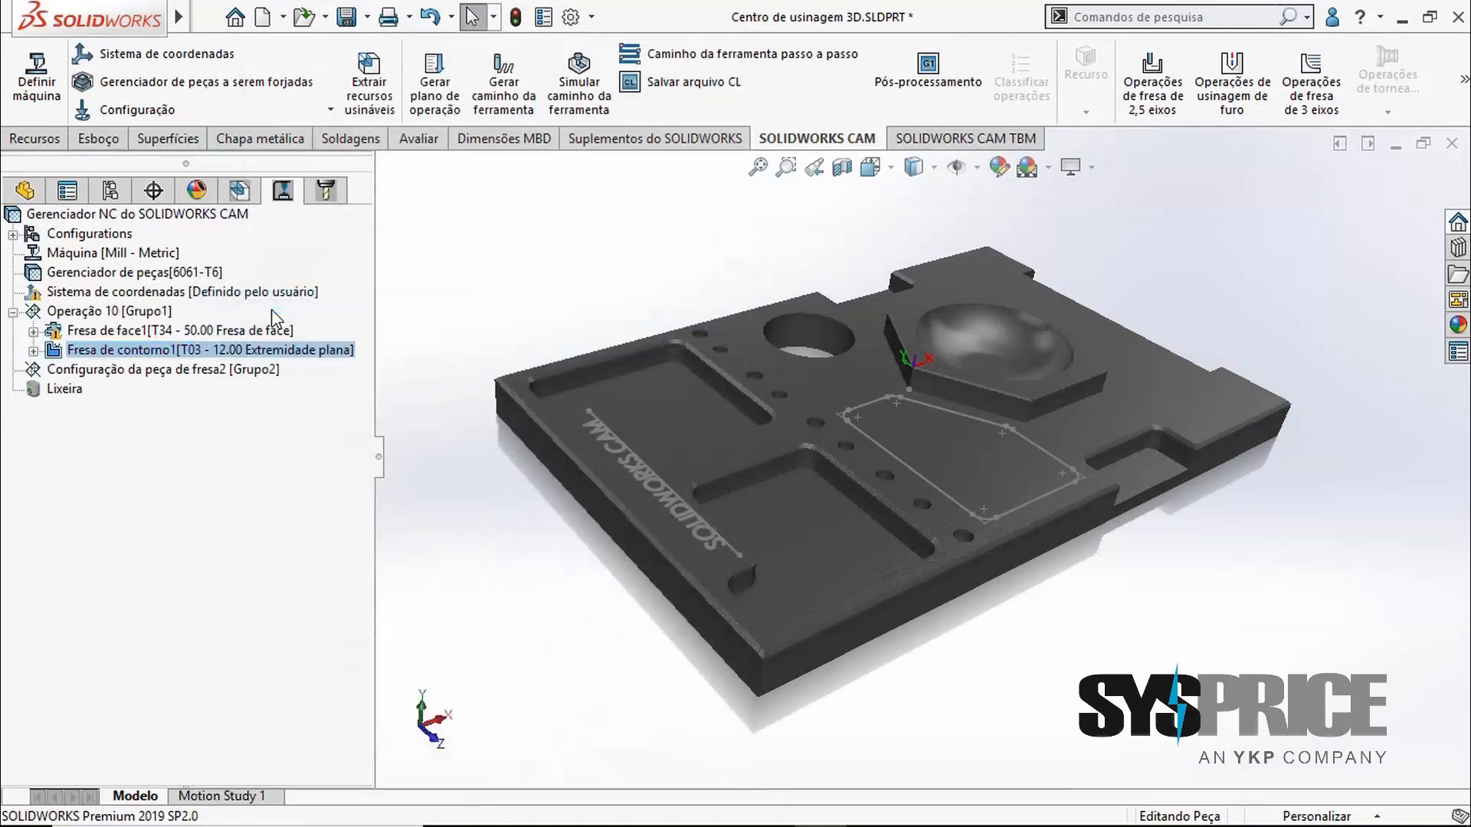
Open the contour mill operation's parameters and examine the NC rapid plane and clearance plane distances
{"action": "right_click", "coordinate": [235, 351]}
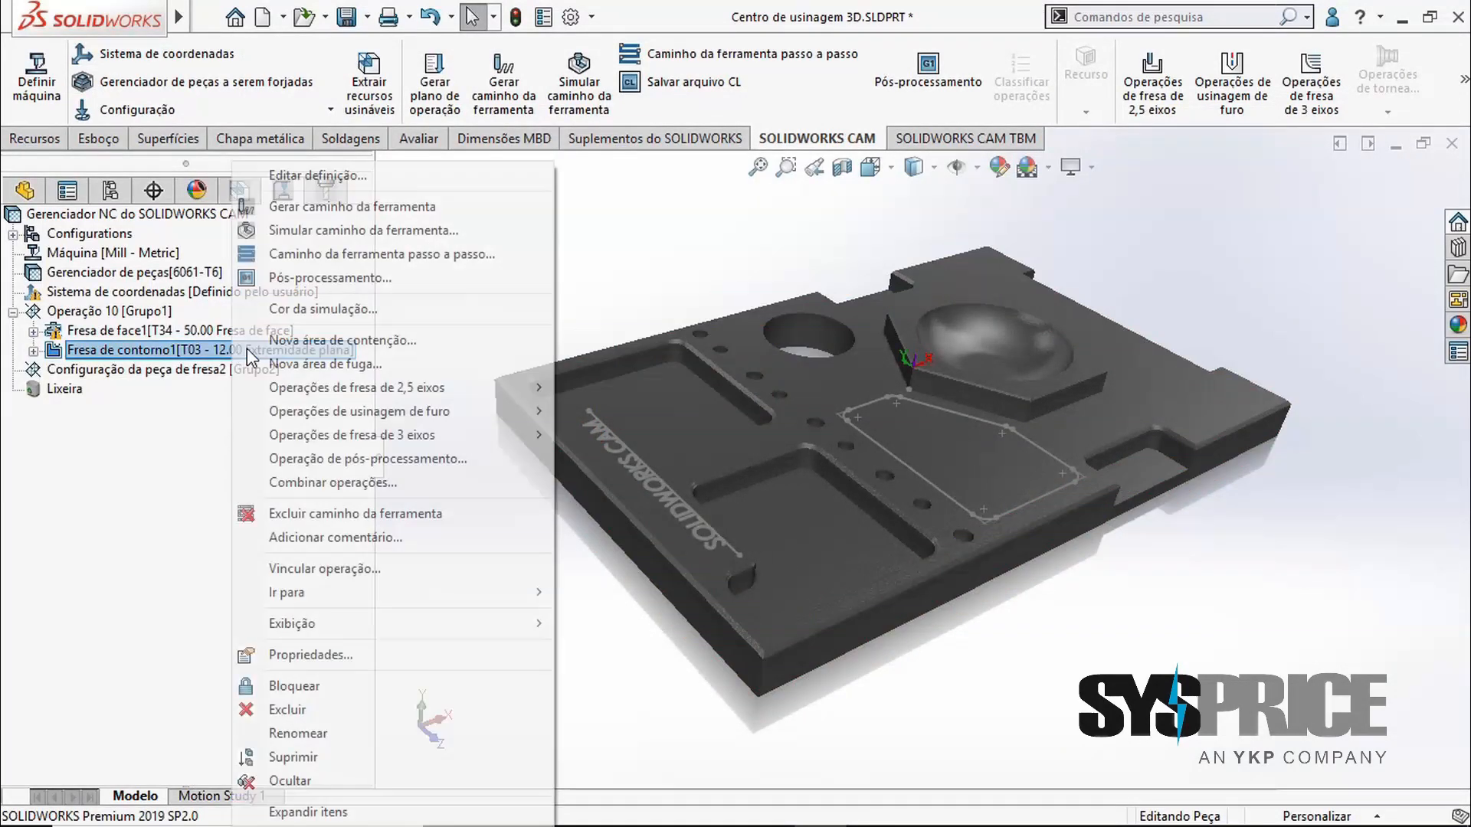
{"action": "left_click", "coordinate": [425, 180]}
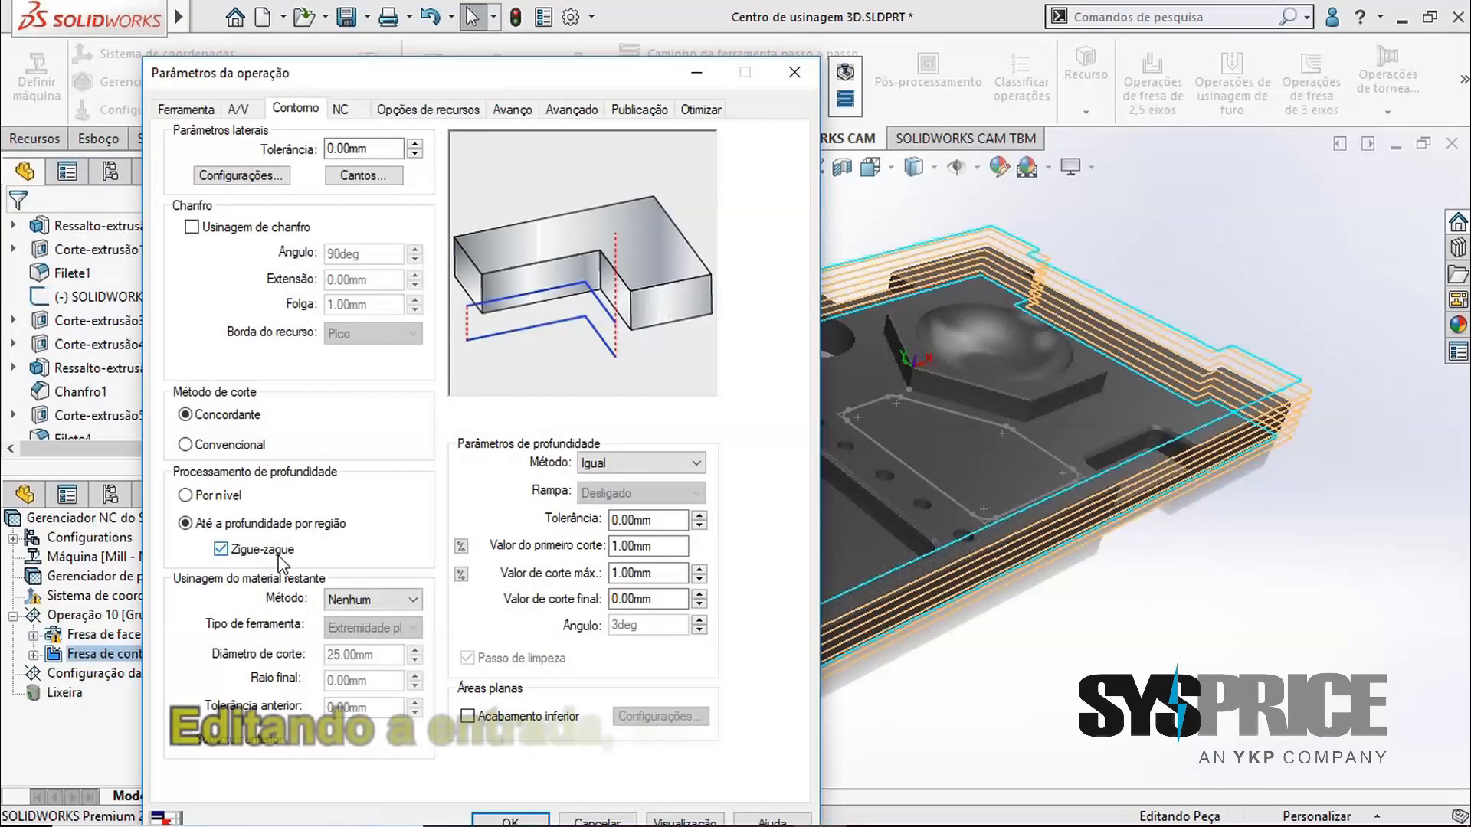
{"action": "left_click", "coordinate": [340, 109]}
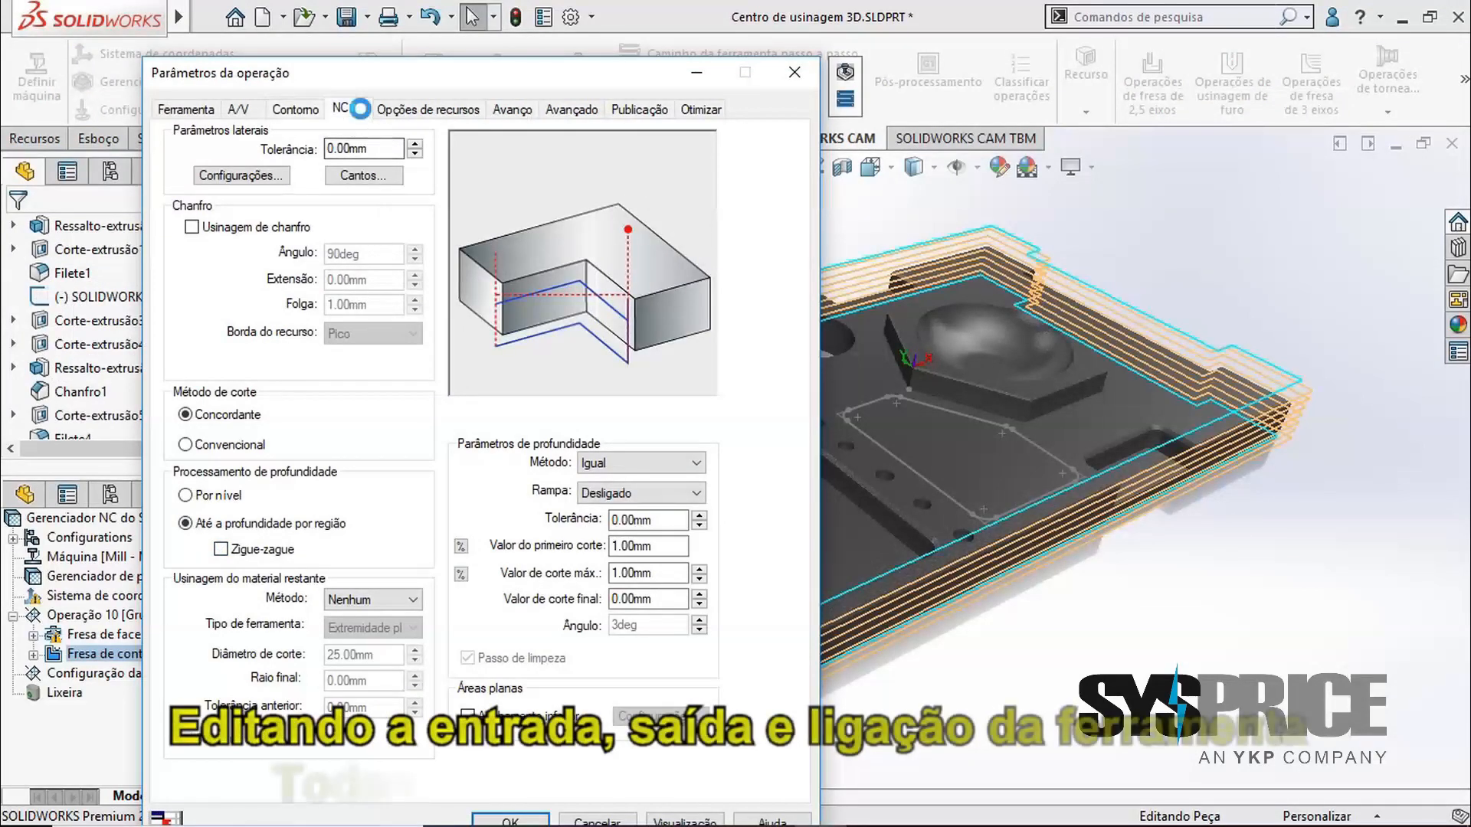
{"action": "left_click", "coordinate": [374, 181]}
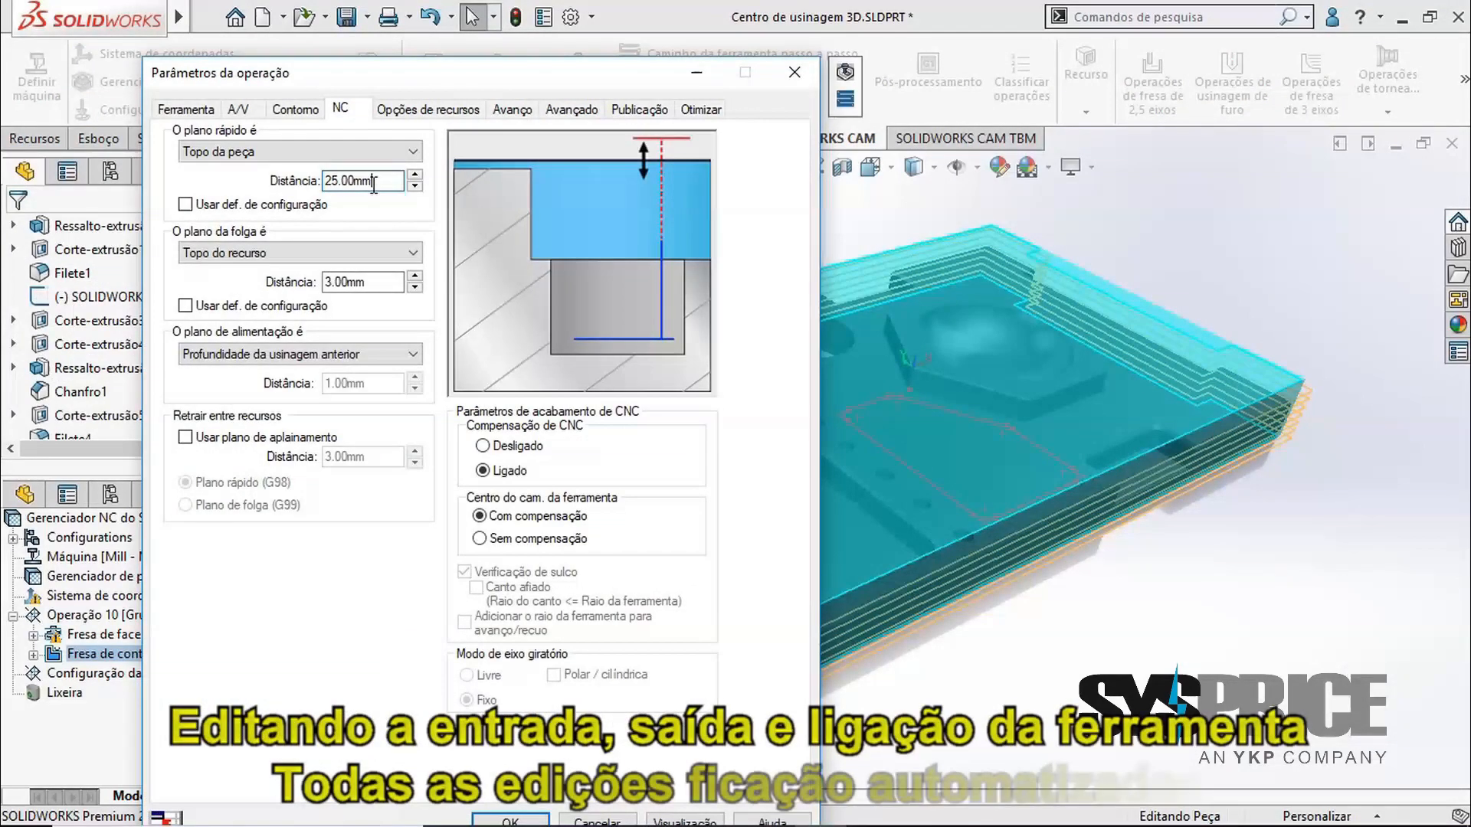
{"action": "left_click", "coordinate": [376, 284]}
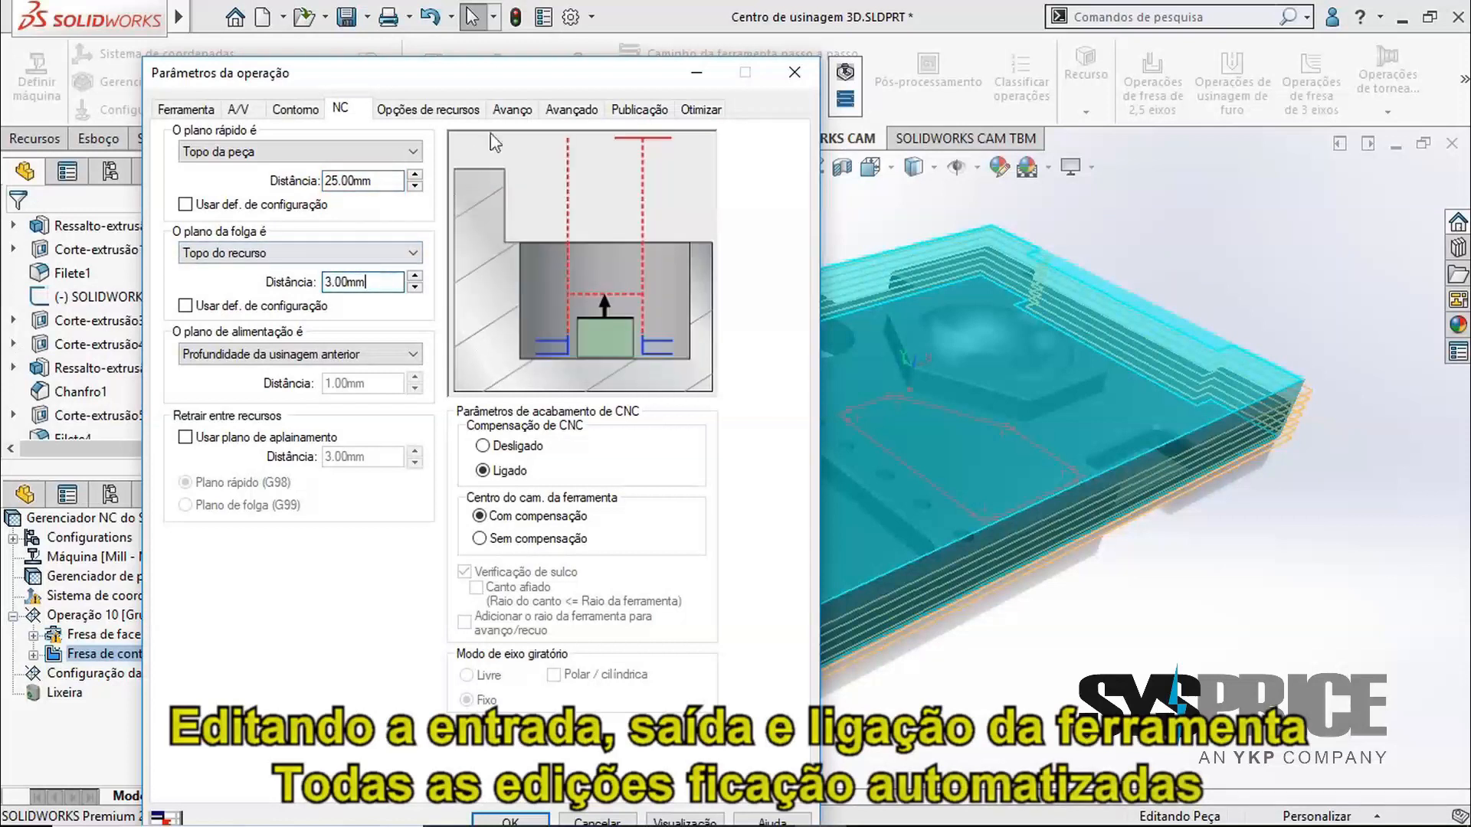
Switch the contour mill's lead amount, overlap and arc radius from percentages to absolute values, with 15 mm lead amount and 10 mm arc radius
{"action": "left_click", "coordinate": [510, 112]}
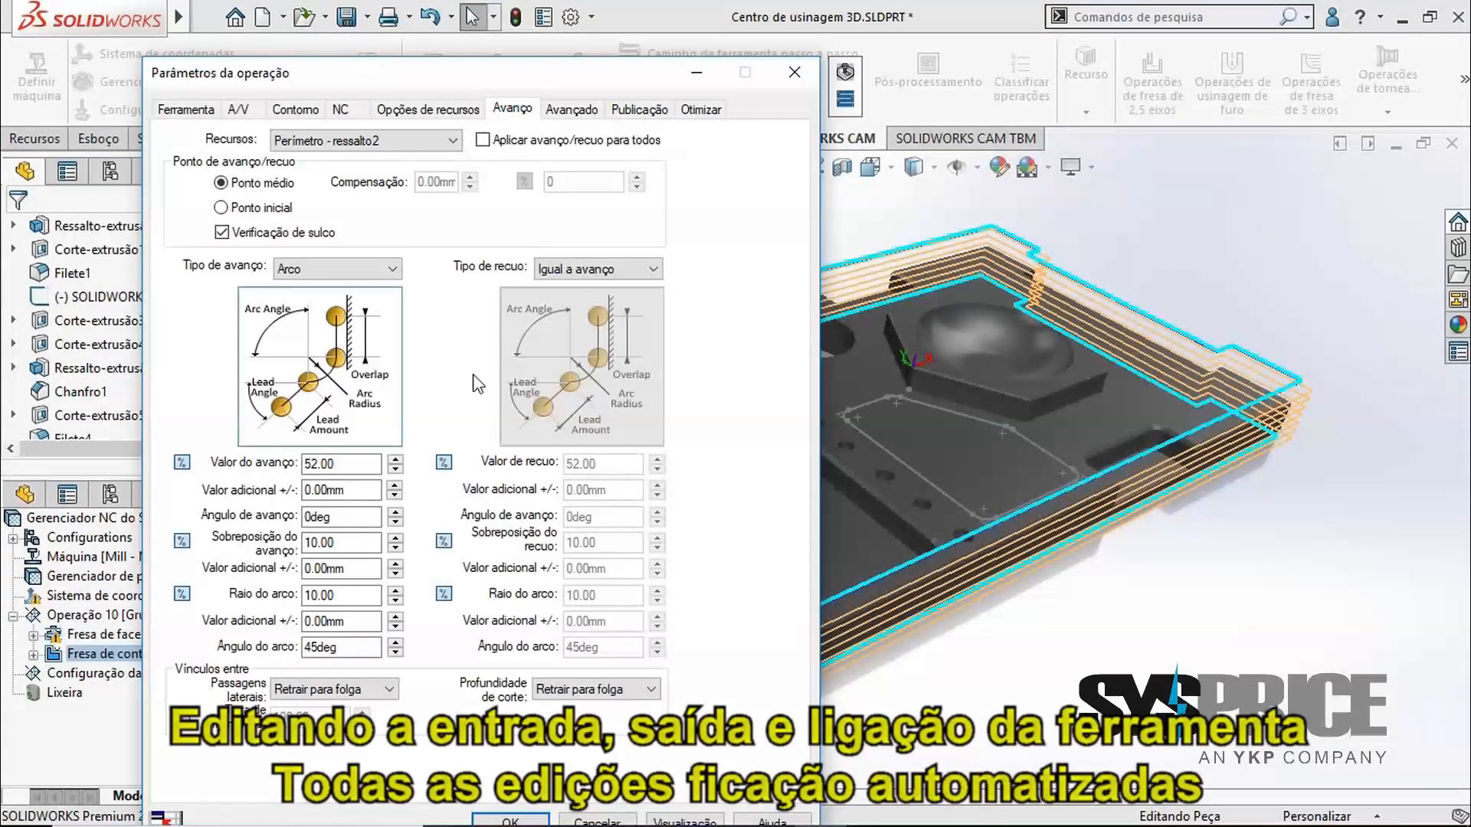
{"action": "middle_click_drag", "start_coordinate": [908, 434], "coordinate": [1374, 331]}
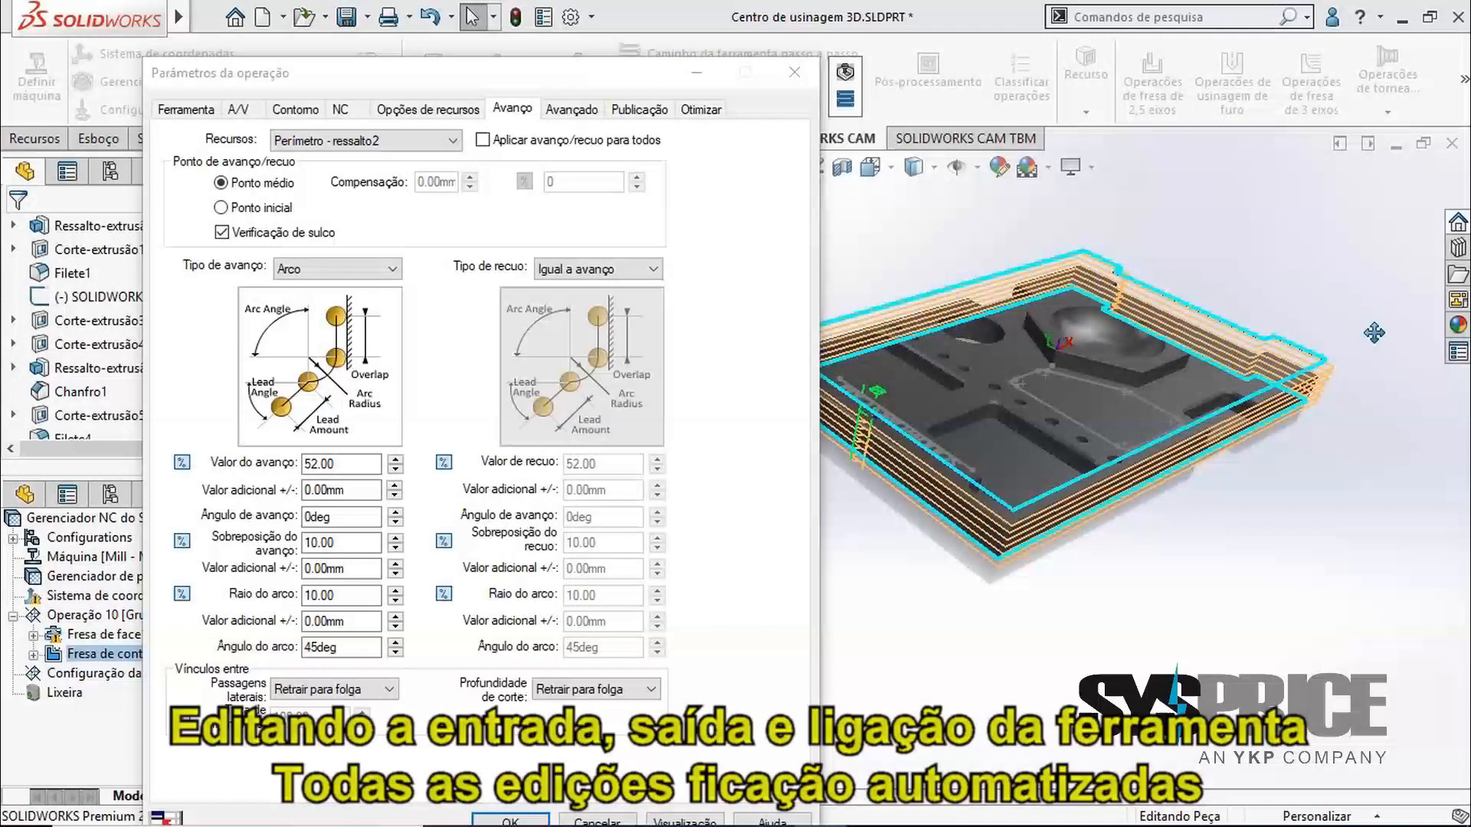
{"action": "scroll", "coordinate": [895, 451], "scroll_direction": "down", "scroll_amount": 5}
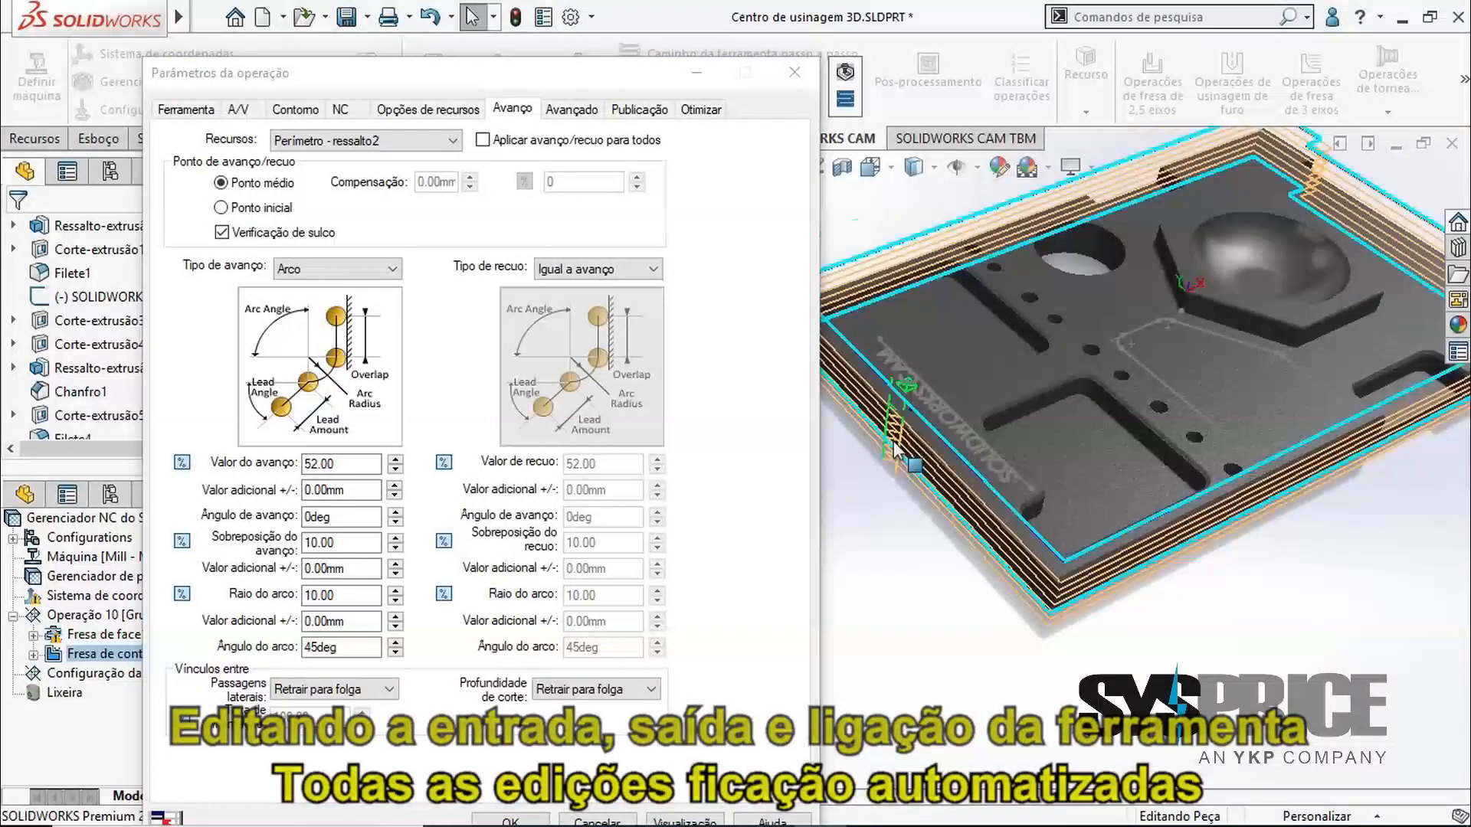
{"action": "scroll", "coordinate": [894, 444], "scroll_direction": "down", "scroll_amount": 6}
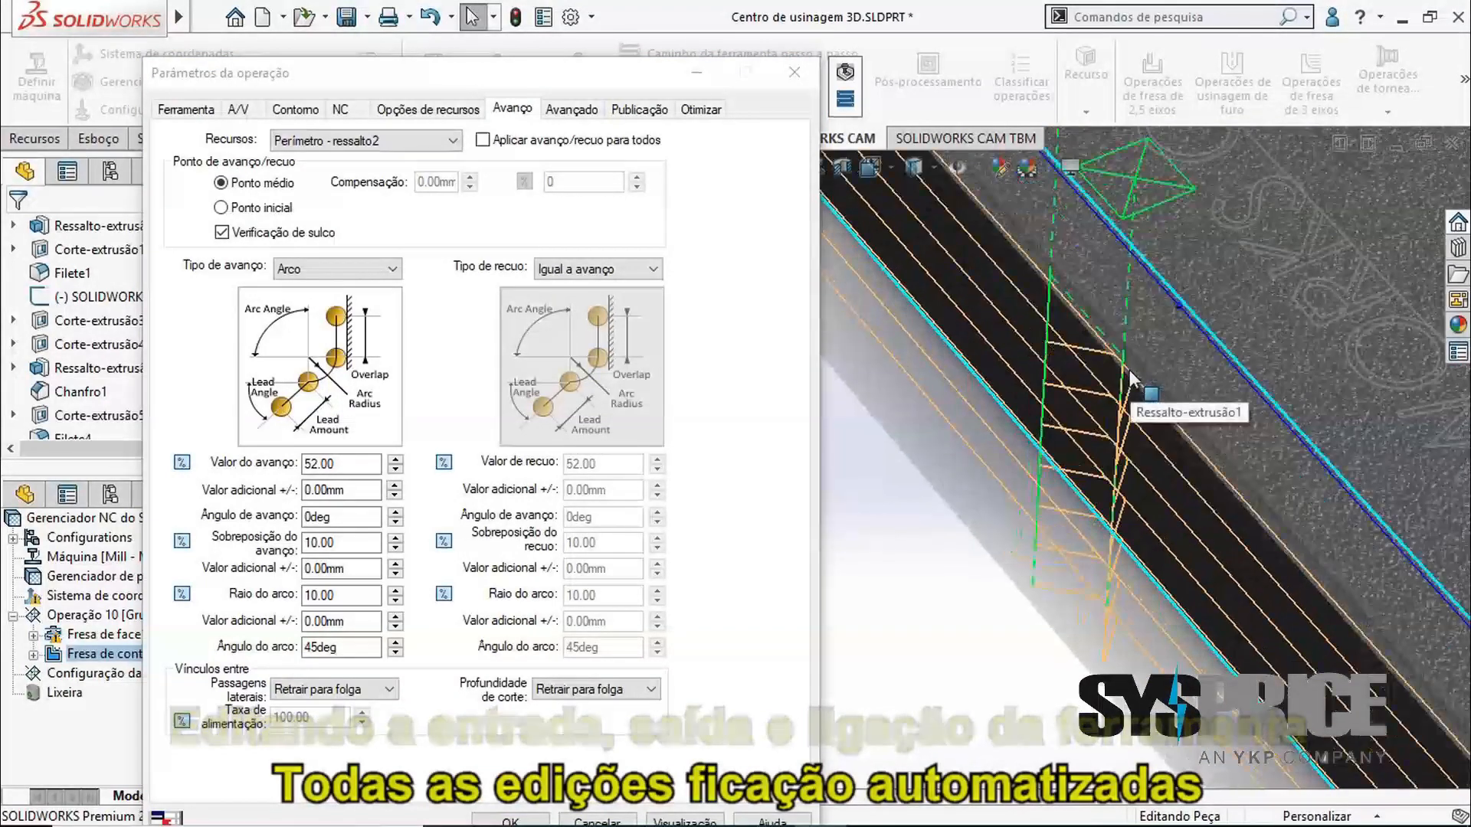
{"action": "left_click", "coordinate": [182, 461]}
{"action": "left_click", "coordinate": [182, 541]}
{"action": "left_click", "coordinate": [181, 594]}
{"action": "double_click", "coordinate": [356, 465]}
{"action": "type", "text": "15"}
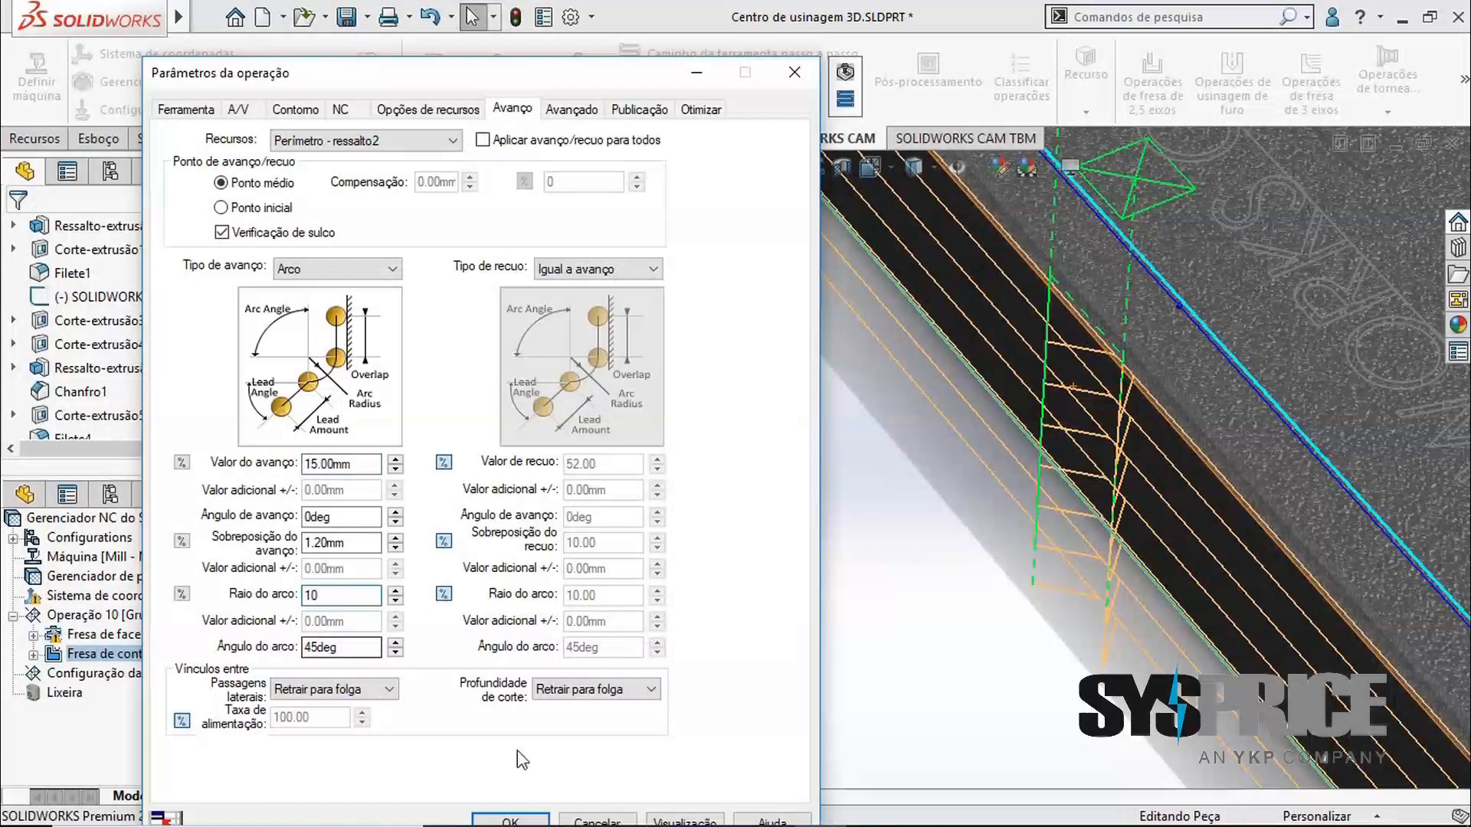
Preview the contour toolpath with the edited lead values and inspect the tool entry up close before returning to the operation parameters
{"action": "left_click", "coordinate": [698, 819]}
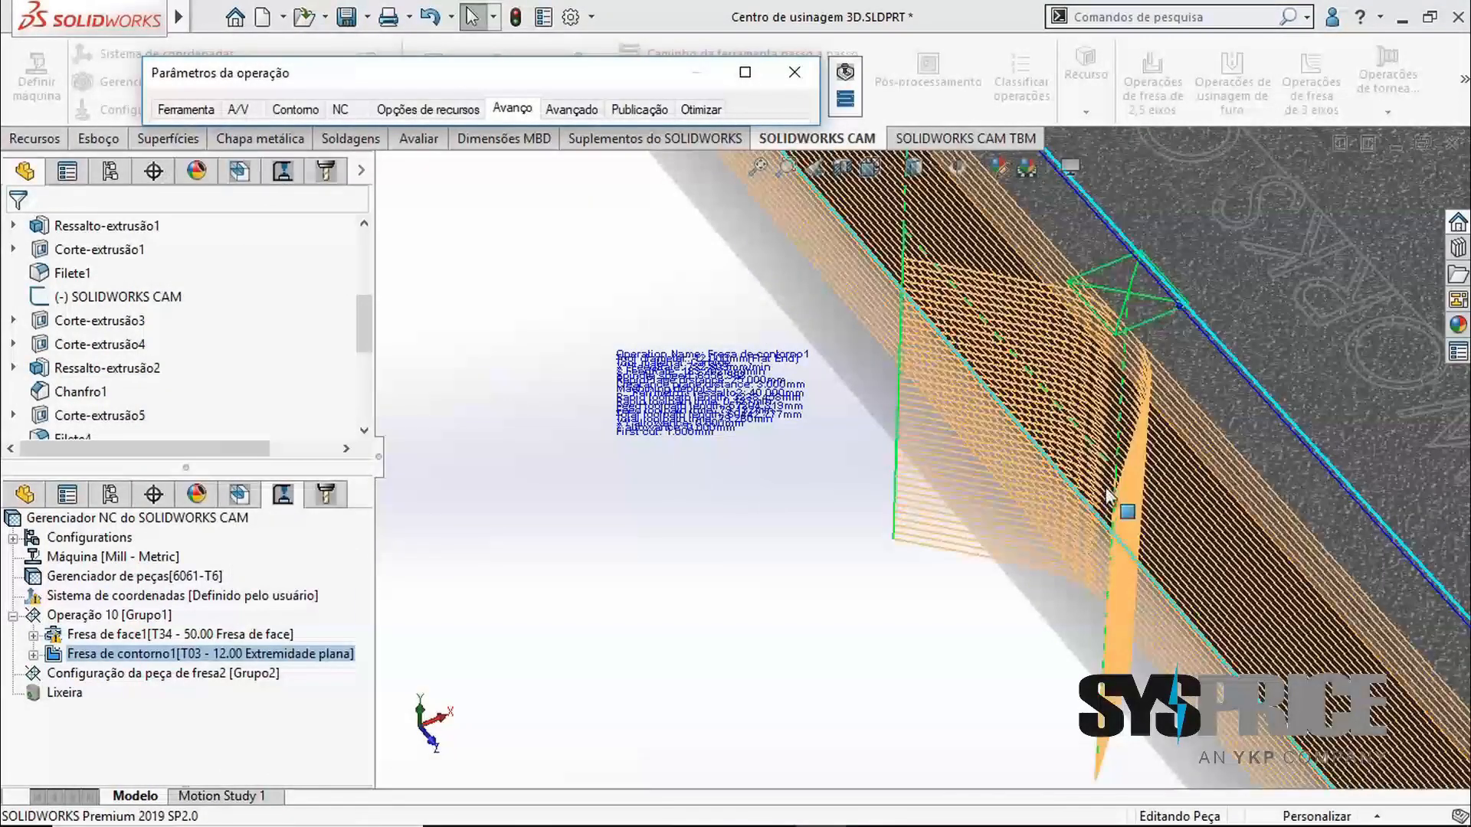
{"action": "scroll", "coordinate": [1140, 389], "scroll_direction": "up", "scroll_amount": 1}
{"action": "middle_click_drag", "start_coordinate": [1119, 431], "coordinate": [1115, 329]}
{"action": "left_click", "coordinate": [747, 74]}
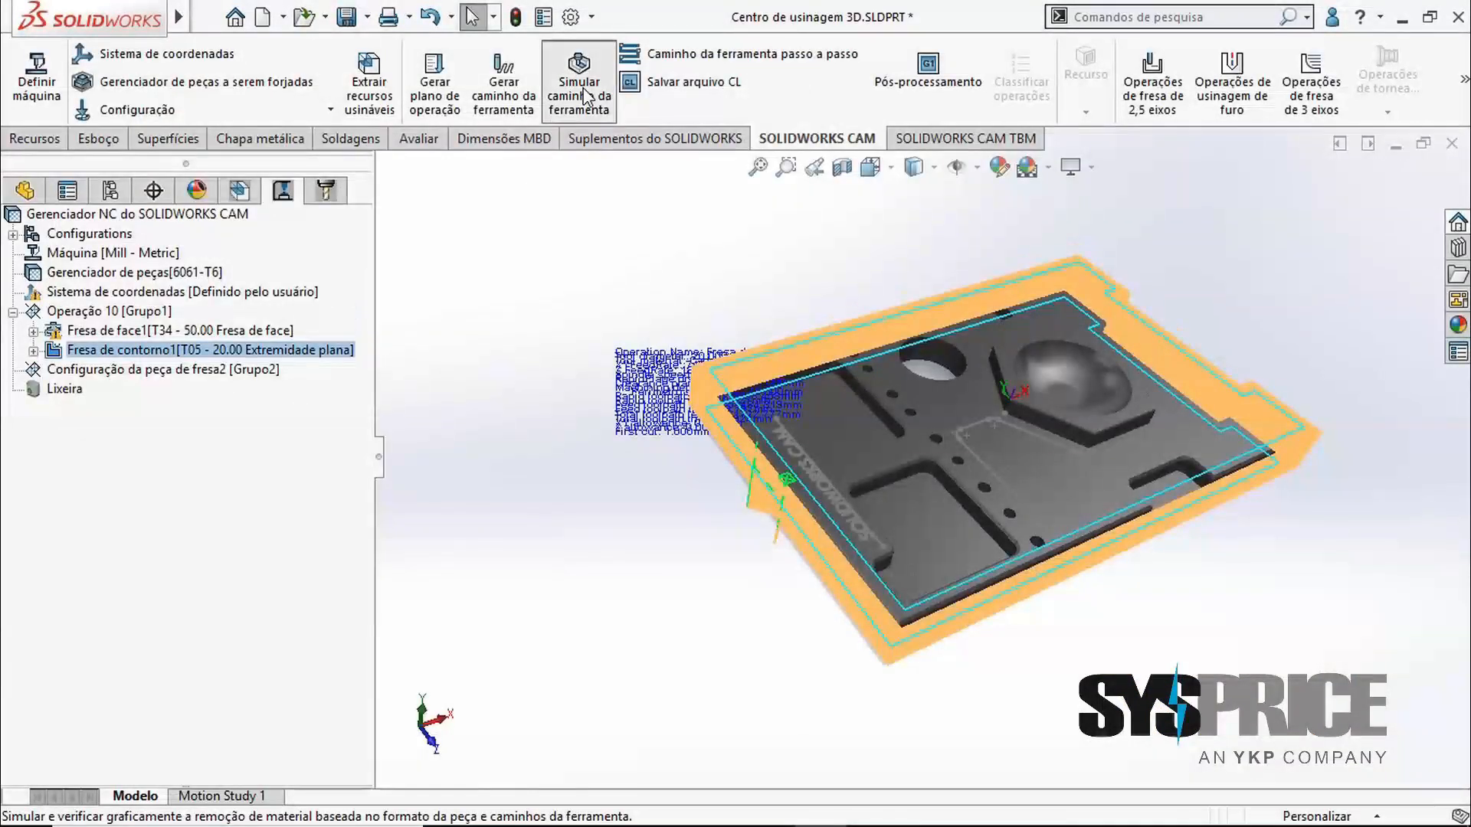
Start the toolpath simulation with the run limit set to Próxima ferramenta and simulate the face milling
{"action": "left_click", "coordinate": [580, 88]}
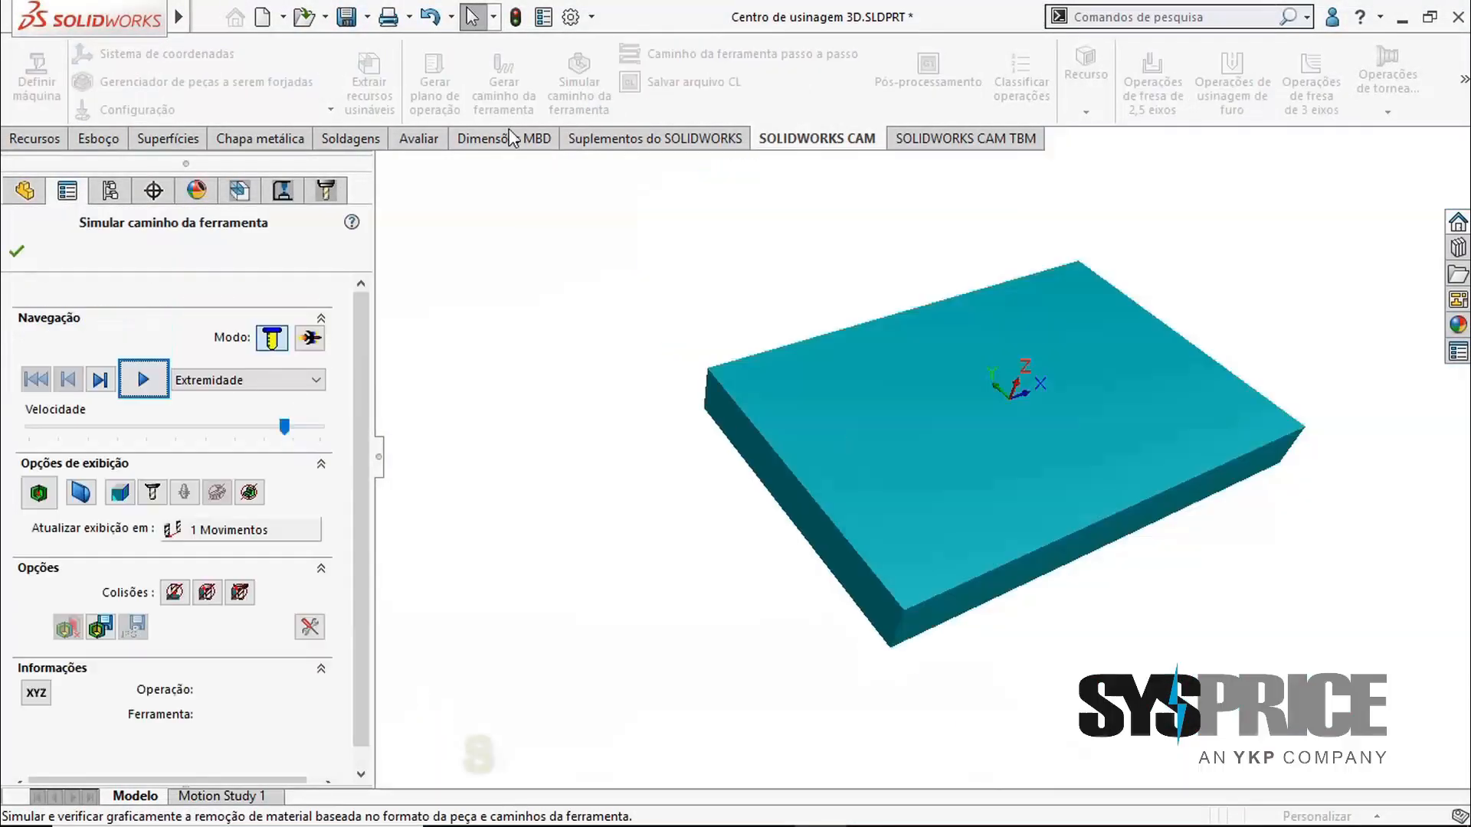
{"action": "left_click", "coordinate": [226, 380]}
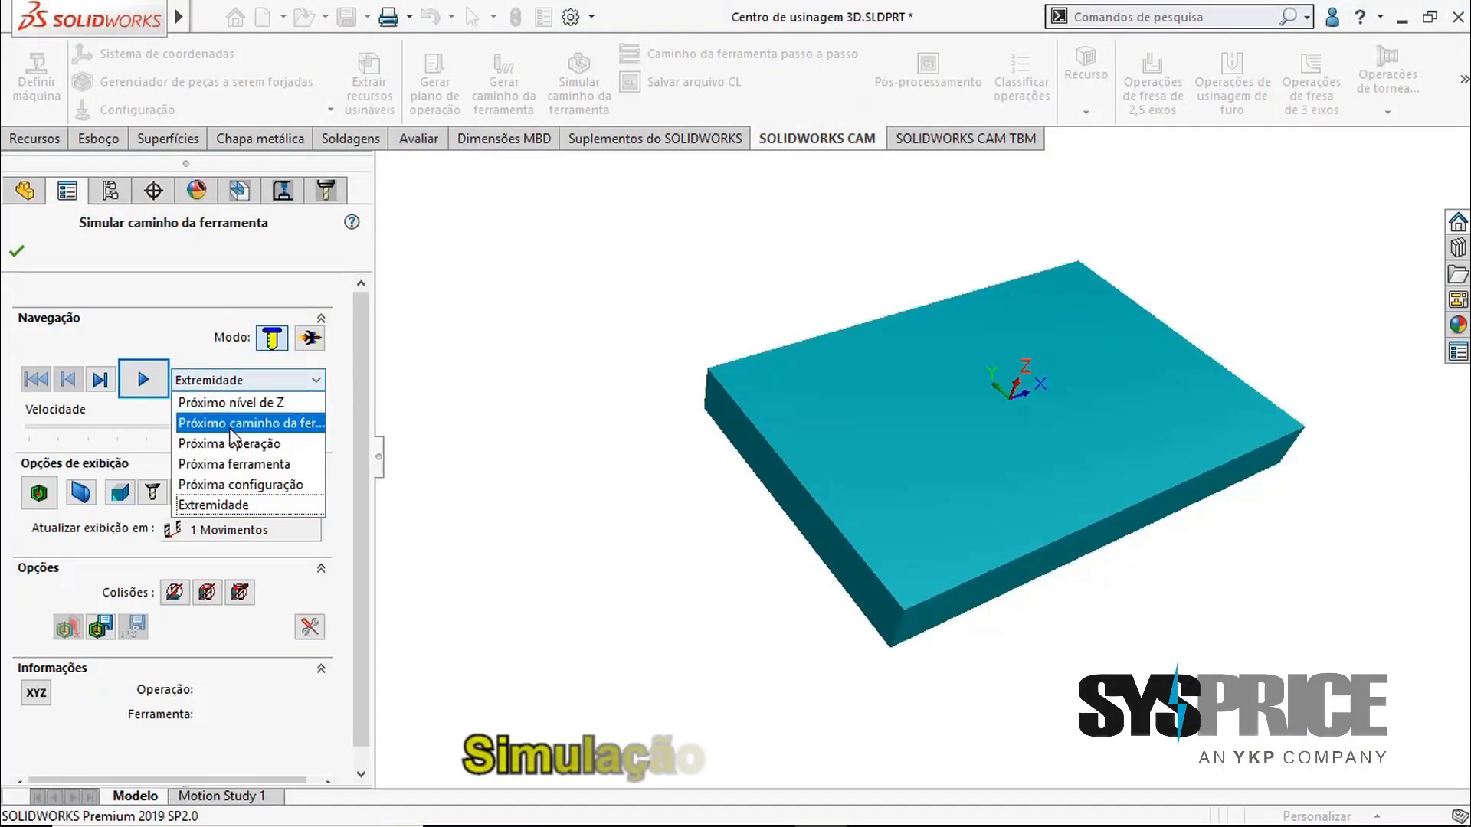
{"action": "left_click", "coordinate": [233, 464]}
{"action": "left_click", "coordinate": [143, 380]}
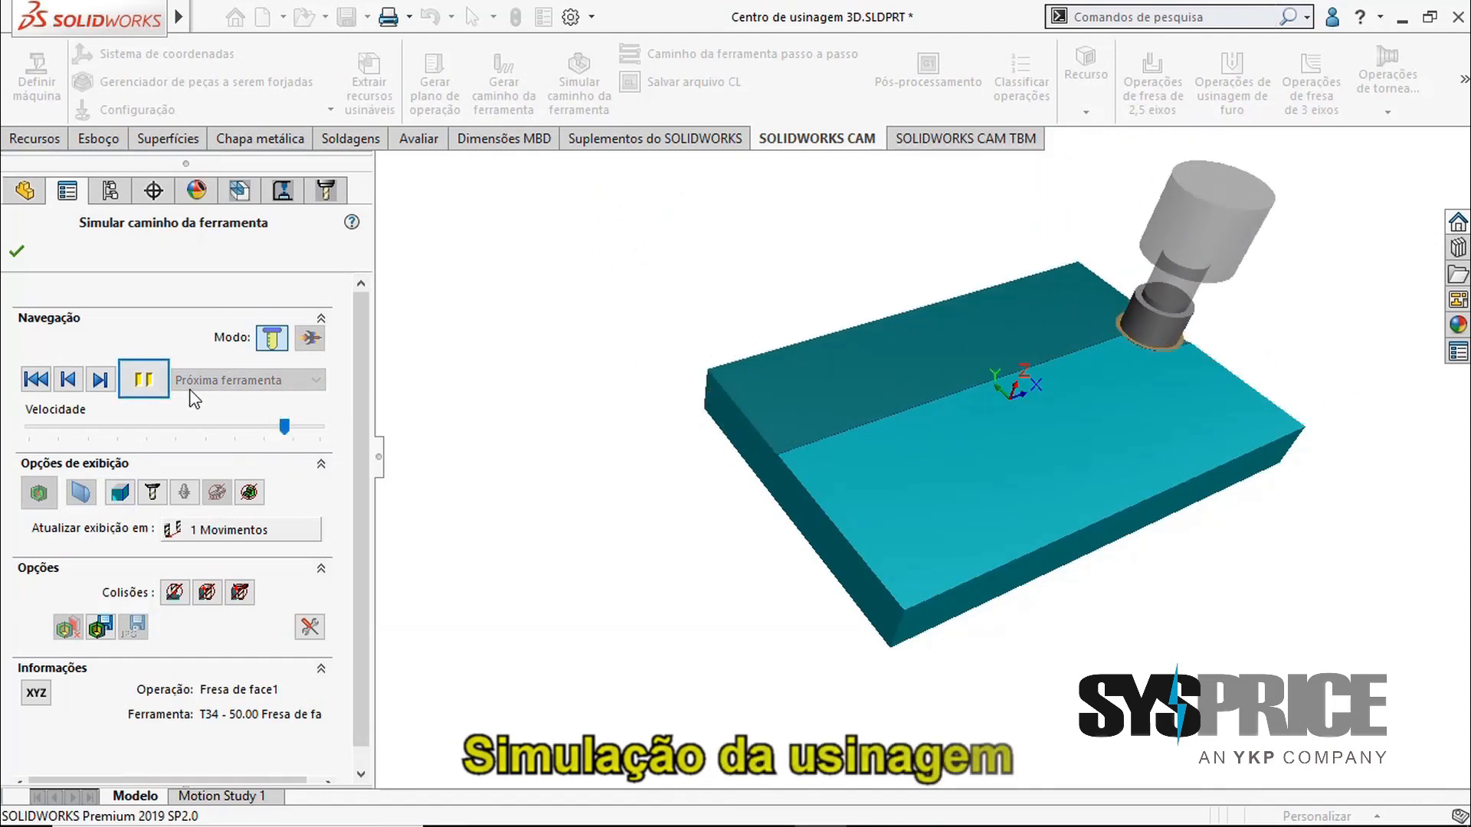
Simulate the contour milling, raise the simulation speed to maximum, inspect the machined stock and close the simulation
{"action": "left_click", "coordinate": [143, 383]}
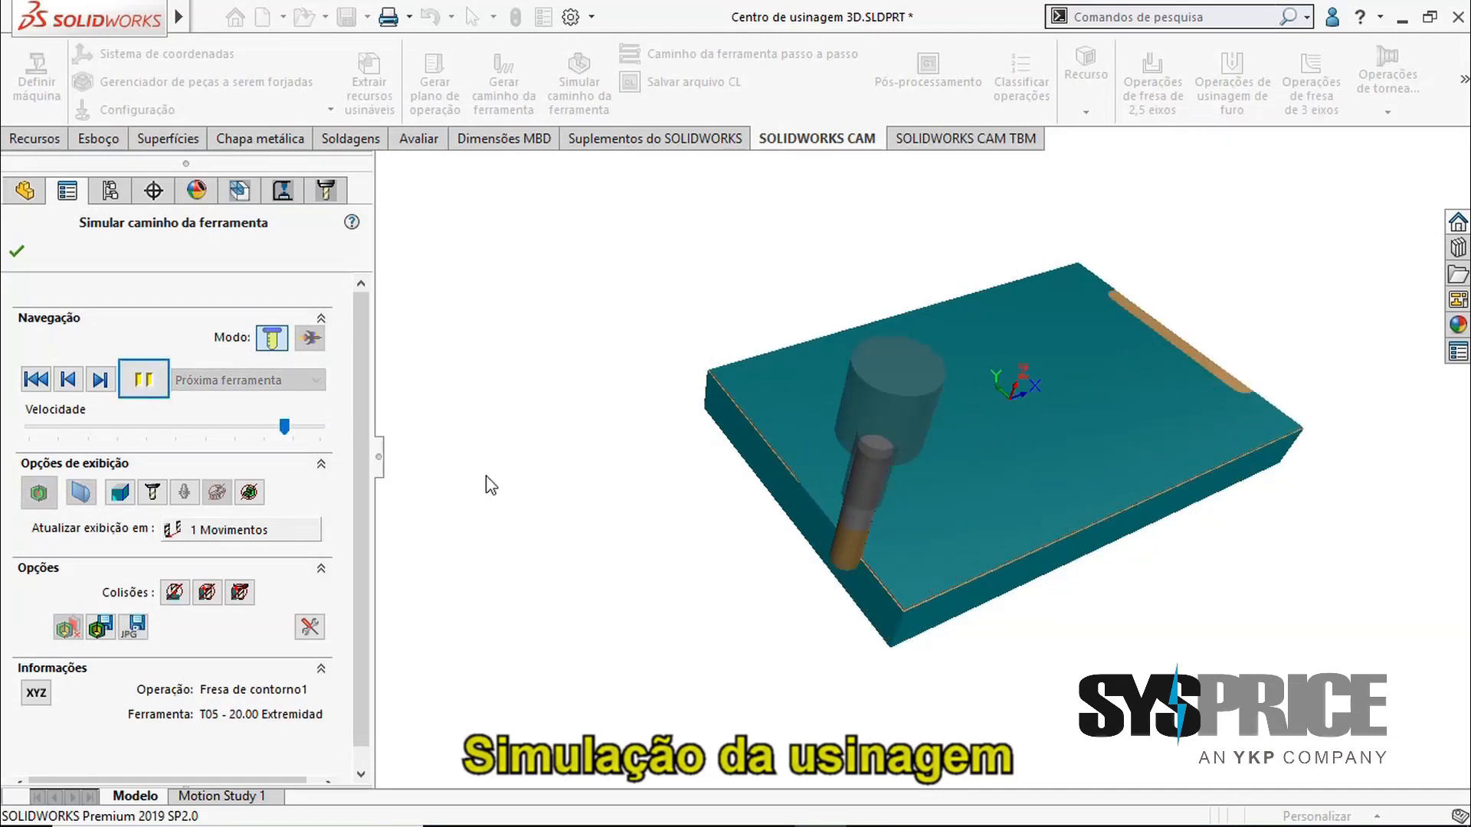
{"action": "scroll", "coordinate": [791, 519], "scroll_direction": "down", "scroll_amount": 1}
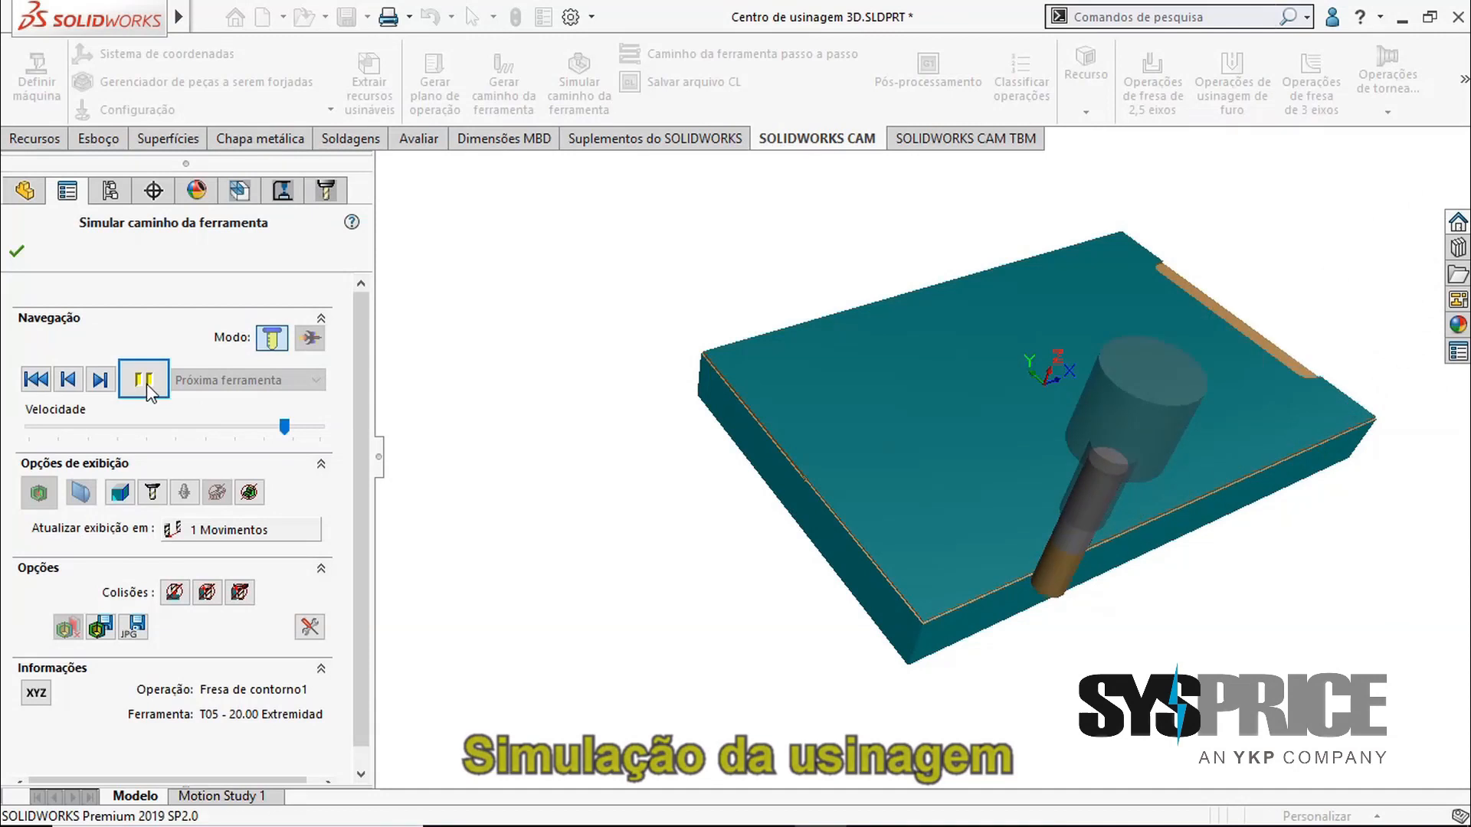
{"action": "left_click_drag", "start_coordinate": [284, 427], "coordinate": [321, 427]}
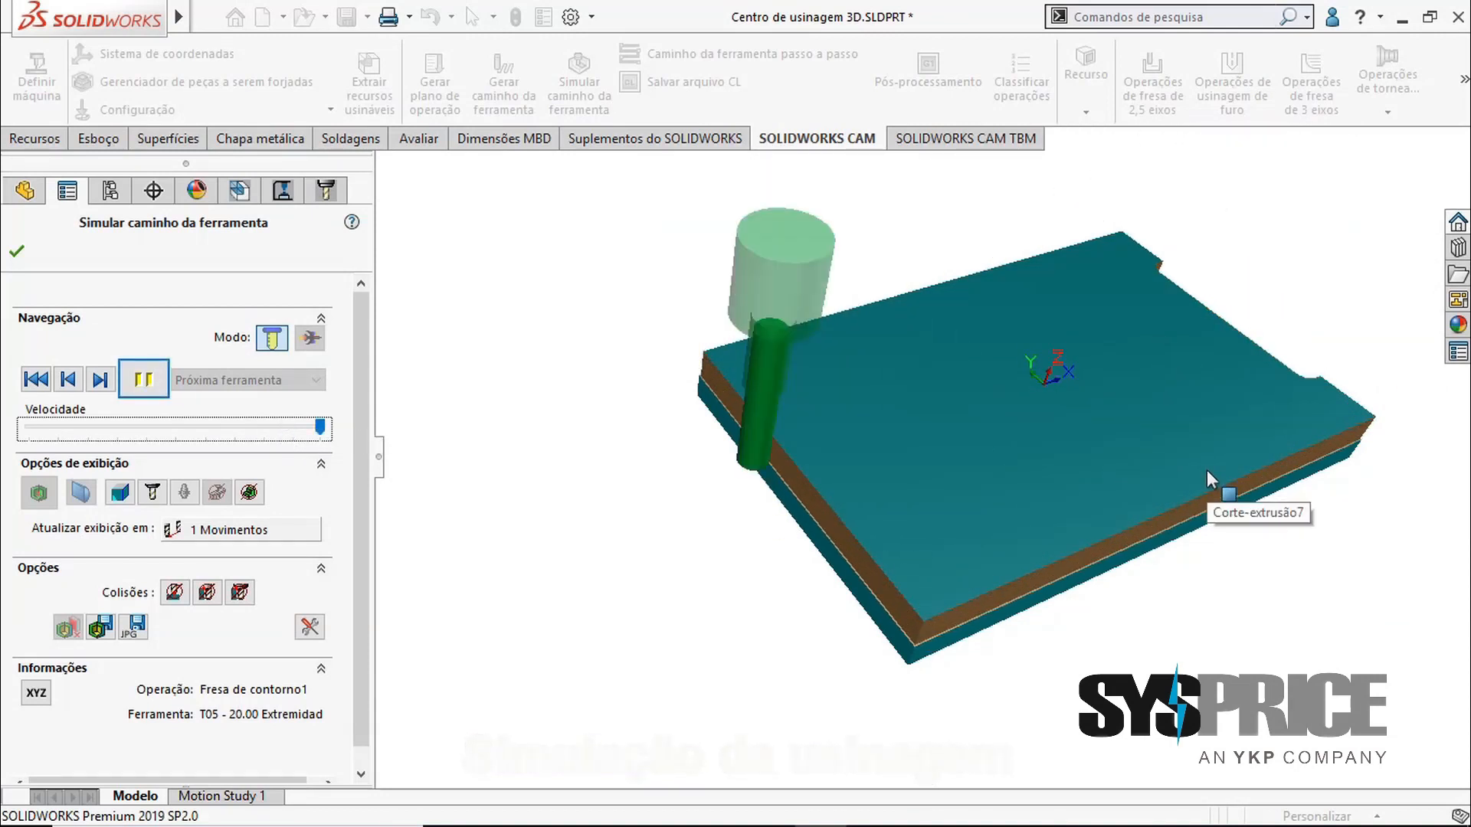
{"action": "mouse_move", "coordinate": [1120, 498]}
{"action": "middle_mouse_down"}
{"action": "mouse_move", "coordinate": [1125, 447]}
{"action": "mouse_move", "coordinate": [957, 459]}
{"action": "mouse_move", "coordinate": [956, 439]}
{"action": "mouse_move", "coordinate": [968, 502]}
{"action": "mouse_move", "coordinate": [1080, 512]}
{"action": "mouse_move", "coordinate": [1114, 448]}
{"action": "mouse_move", "coordinate": [1120, 513]}
{"action": "middle_mouse_up"}
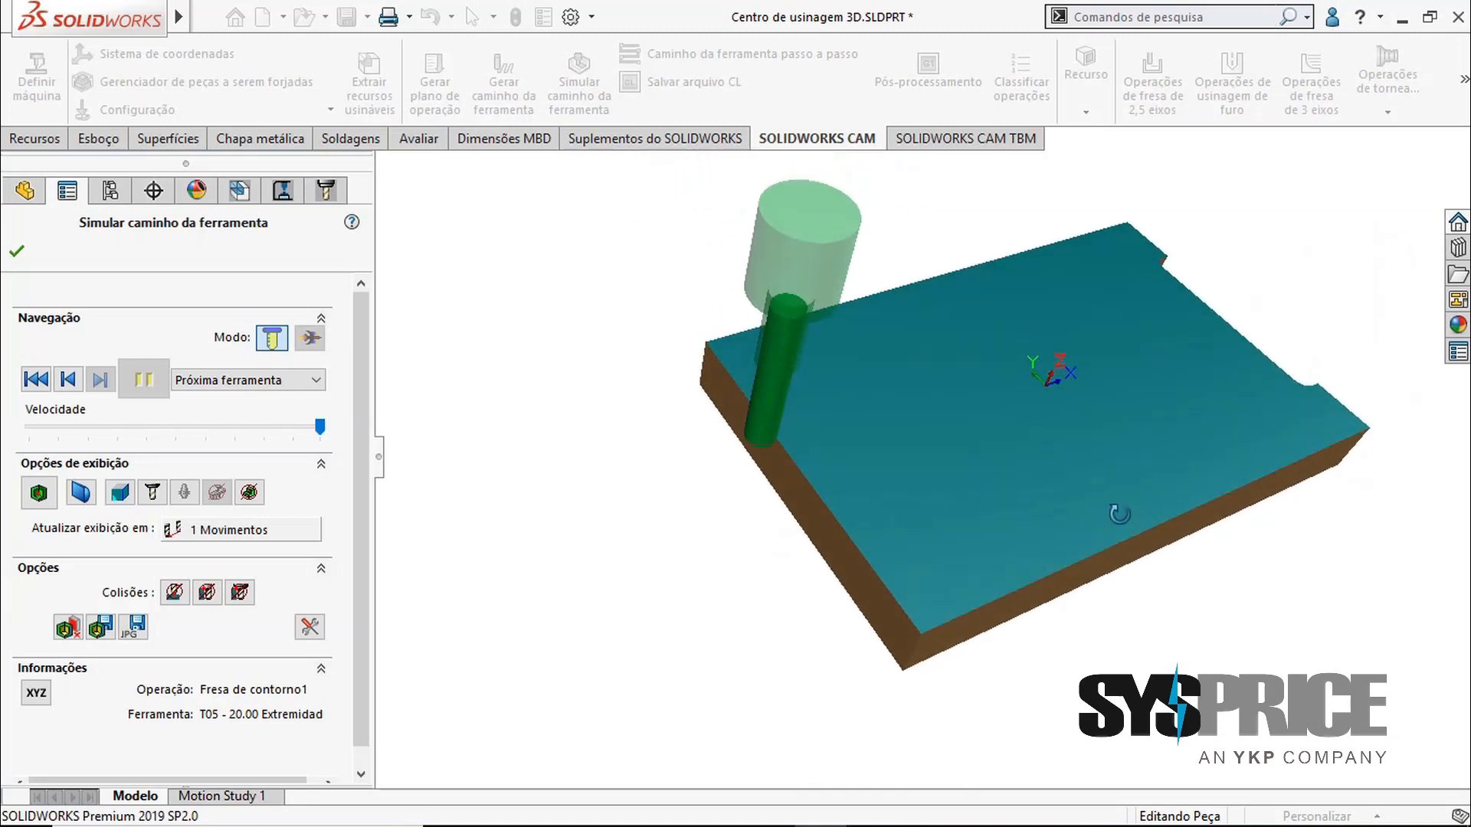
{"action": "left_click", "coordinate": [16, 250]}
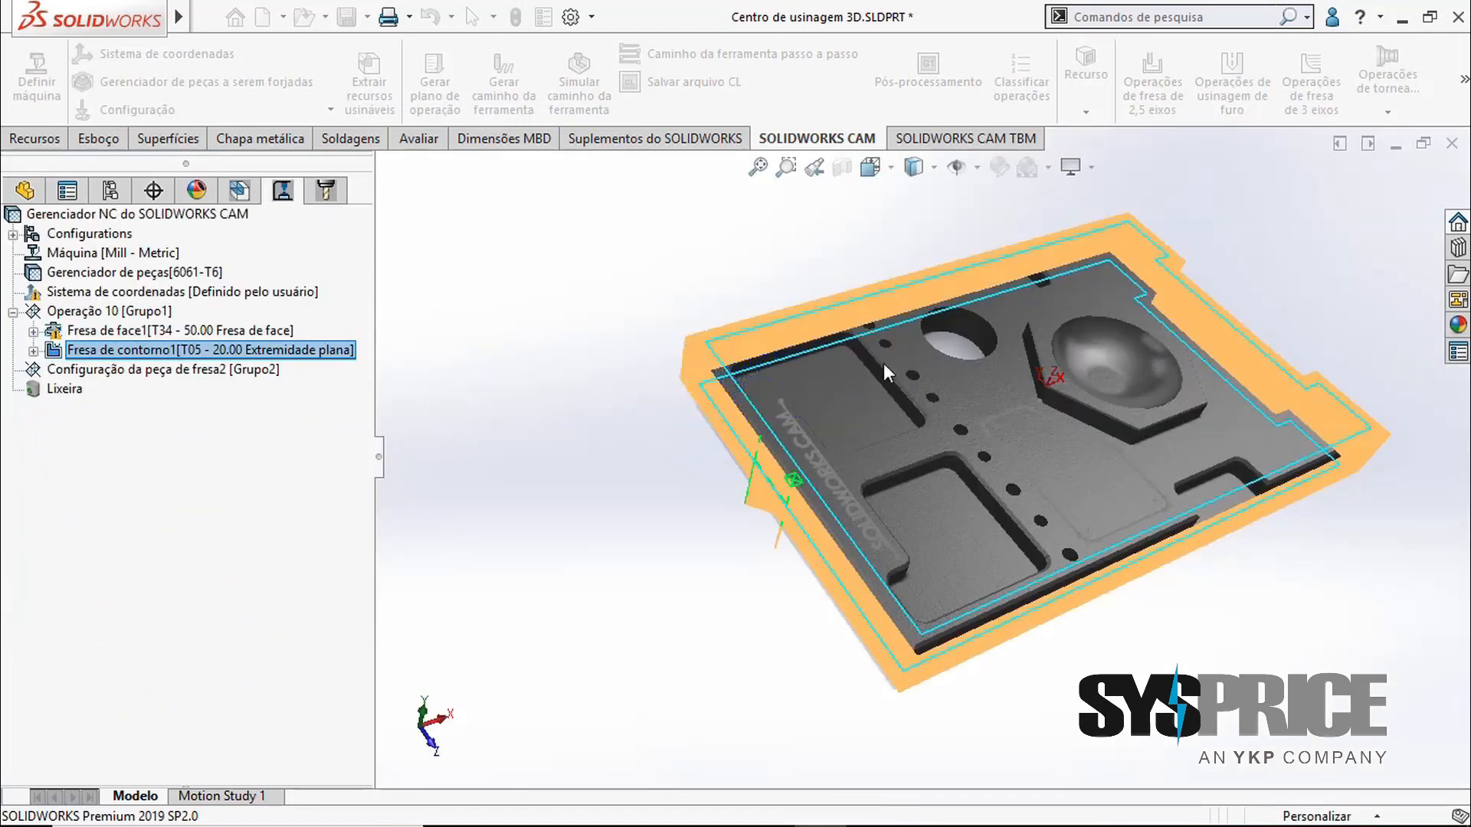
Identify the cut that notches the plate's end and roll the model back to before Corte-extrusão9
{"action": "left_click", "coordinate": [234, 202]}
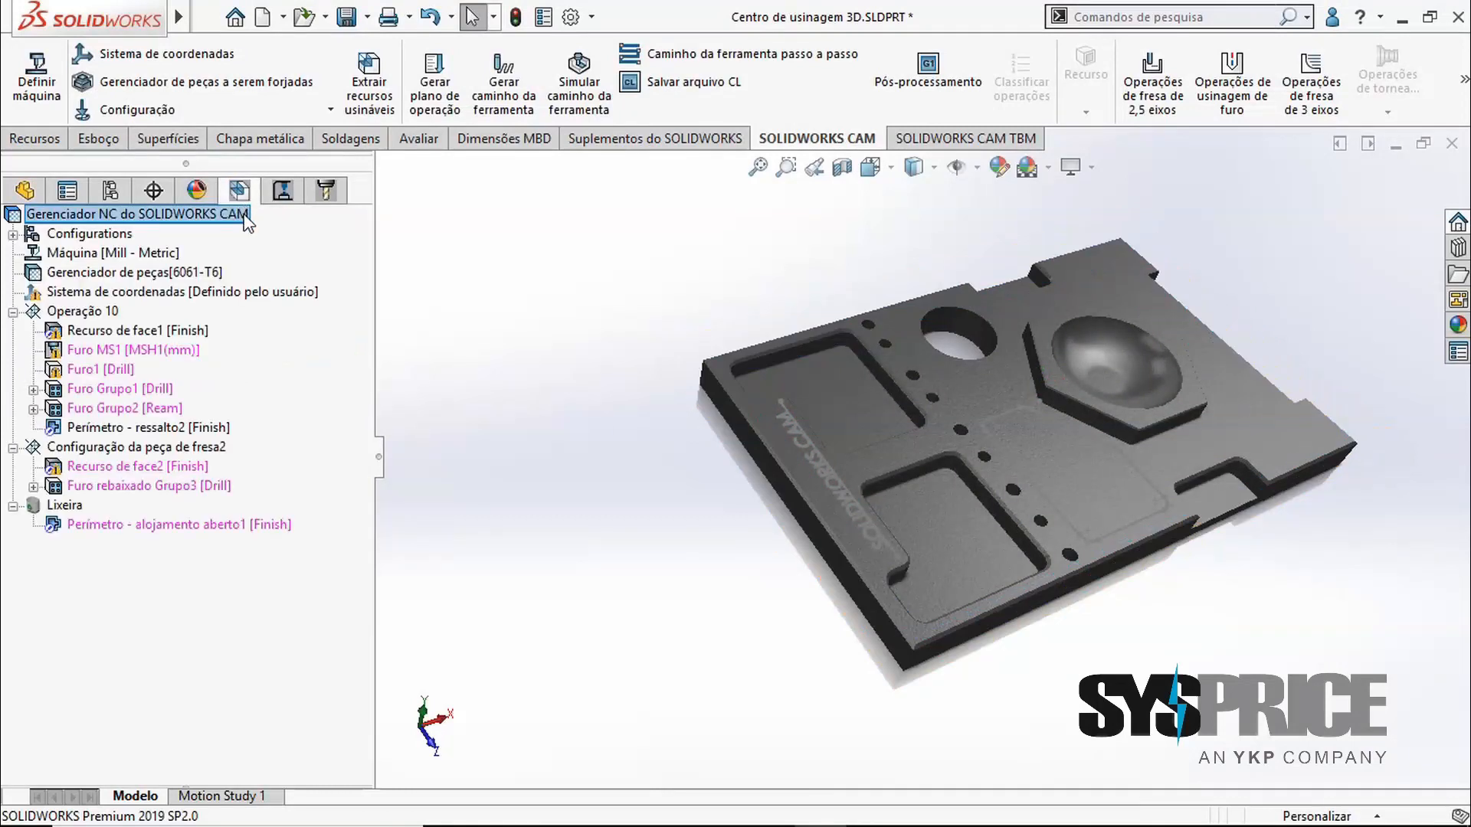
{"action": "middle_click_drag", "start_coordinate": [732, 699], "coordinate": [601, 746]}
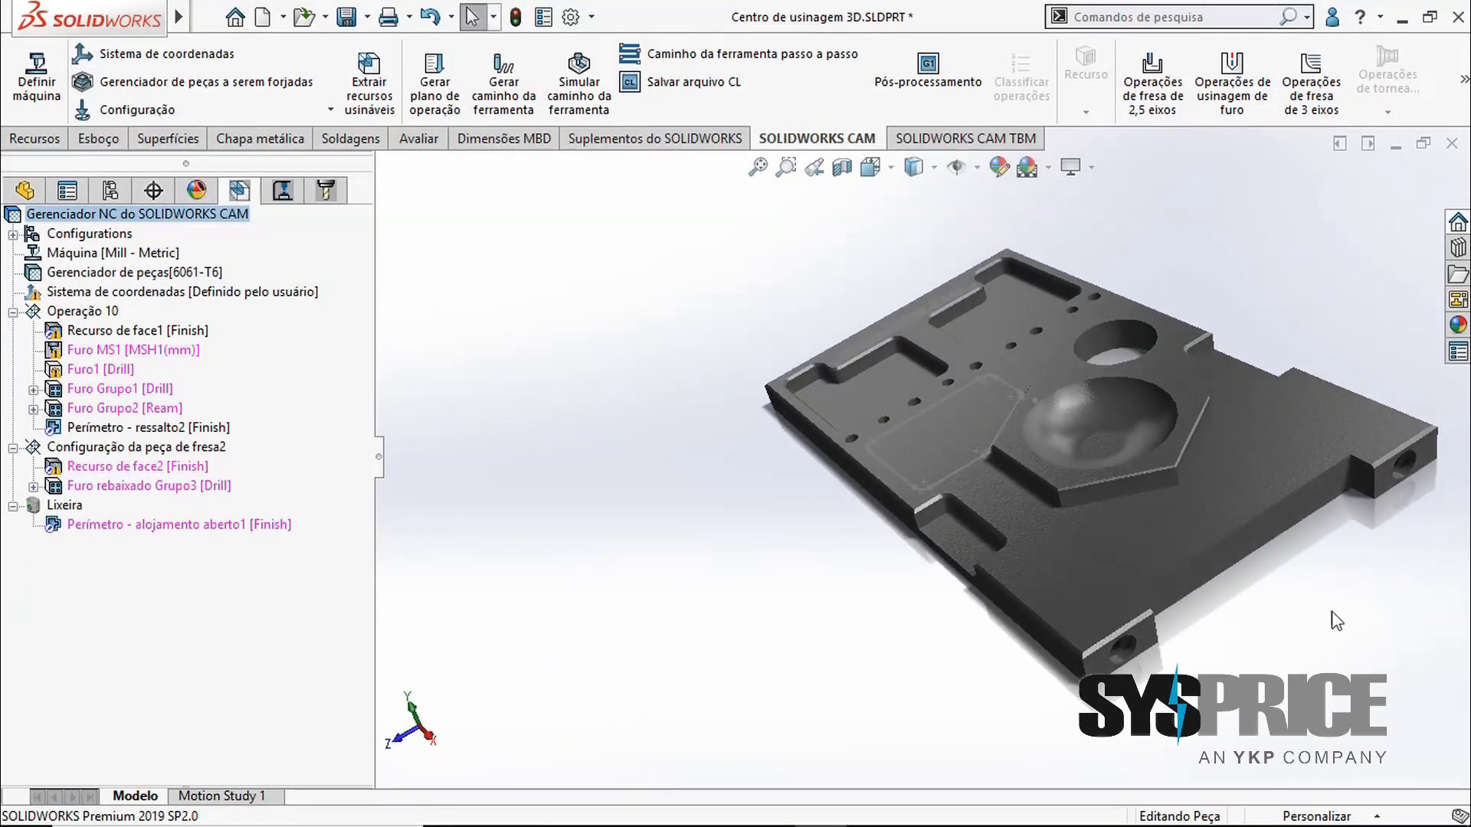
{"action": "left_click", "coordinate": [1267, 531]}
{"action": "scroll", "coordinate": [1307, 566], "scroll_direction": "down", "scroll_amount": 3}
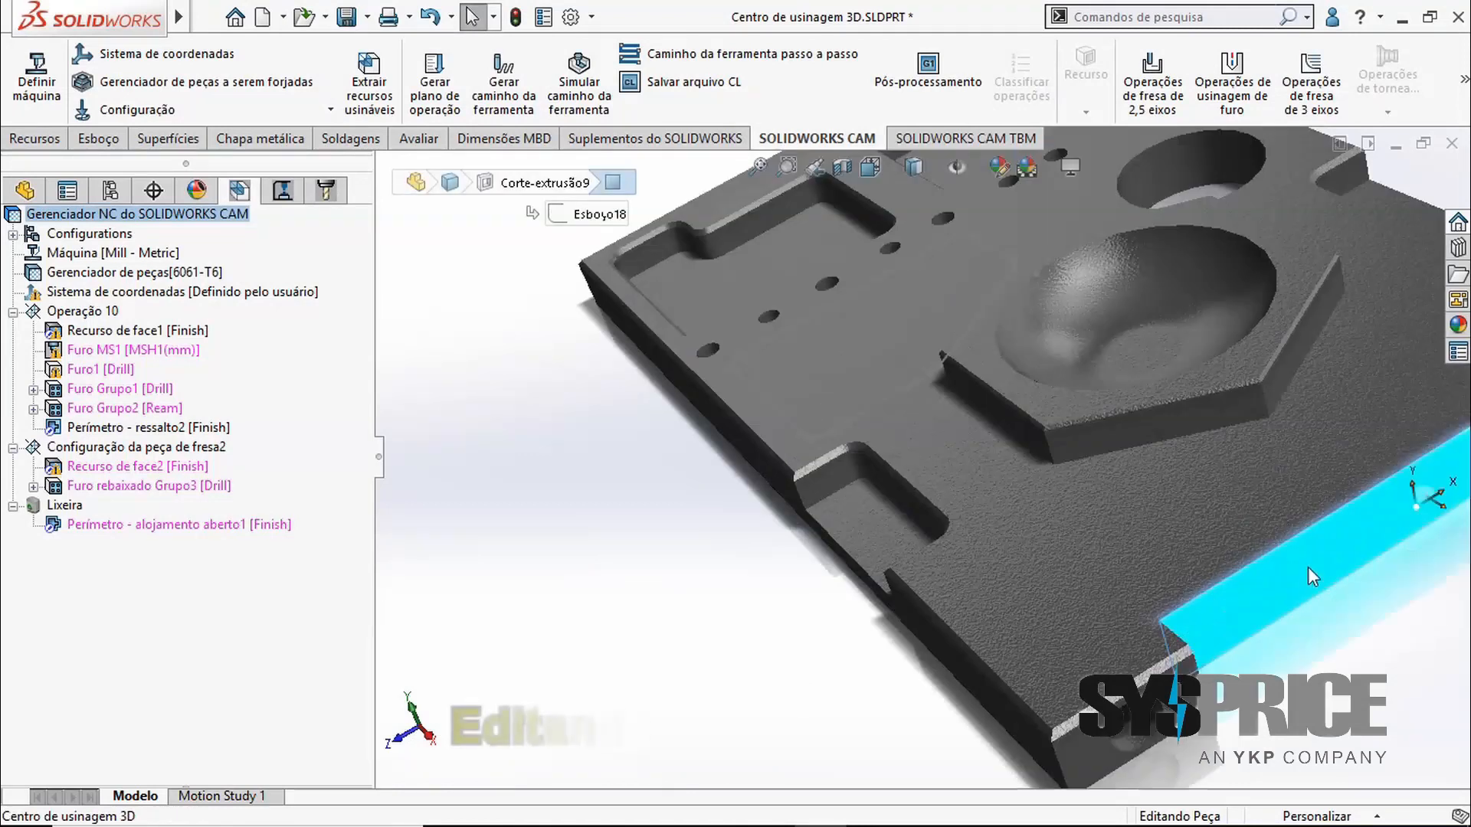
{"action": "scroll", "coordinate": [1305, 605], "scroll_direction": "up", "scroll_amount": 3}
{"action": "left_click", "coordinate": [516, 492]}
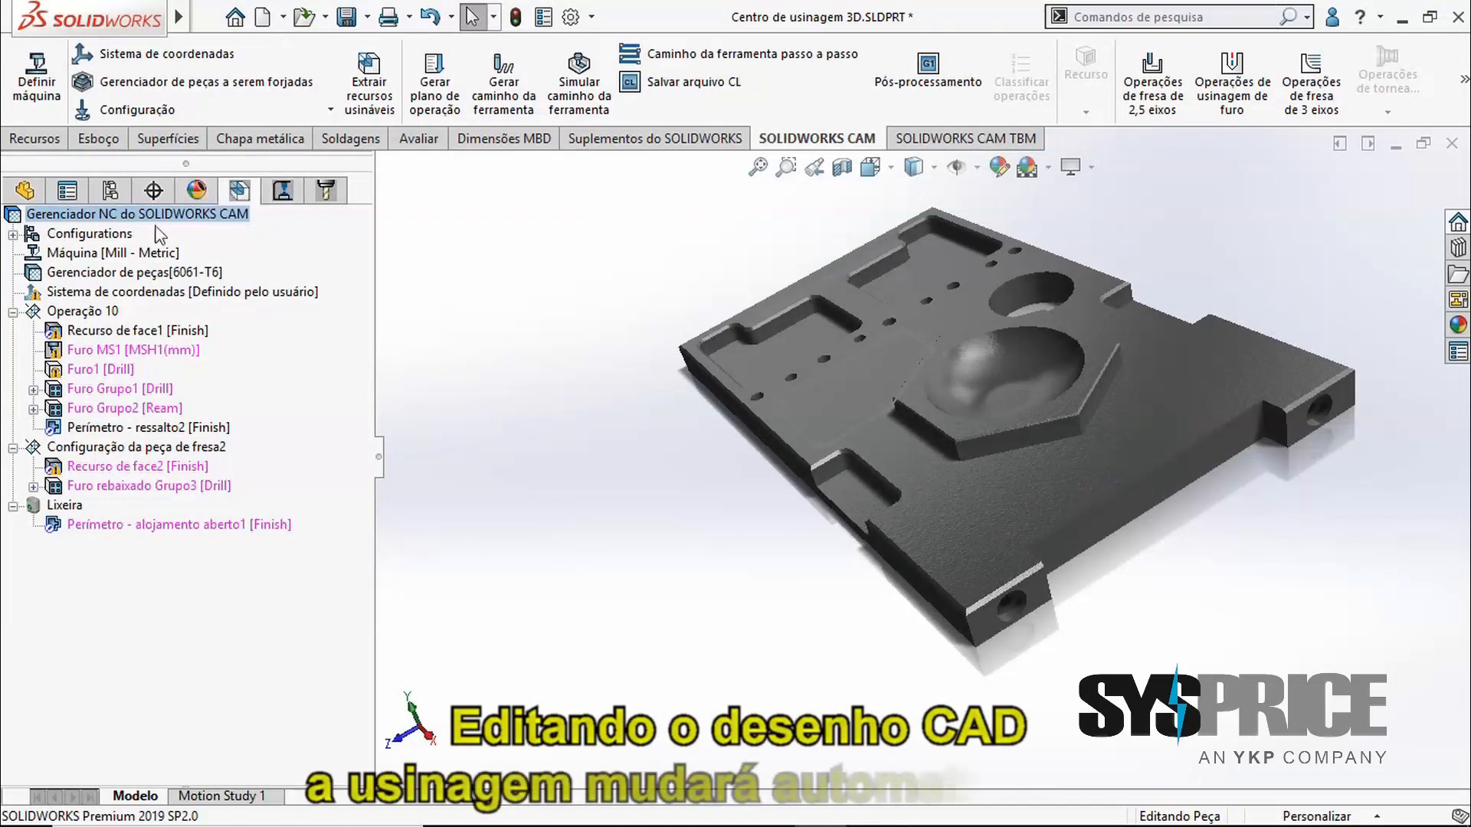
{"action": "left_click", "coordinate": [31, 191]}
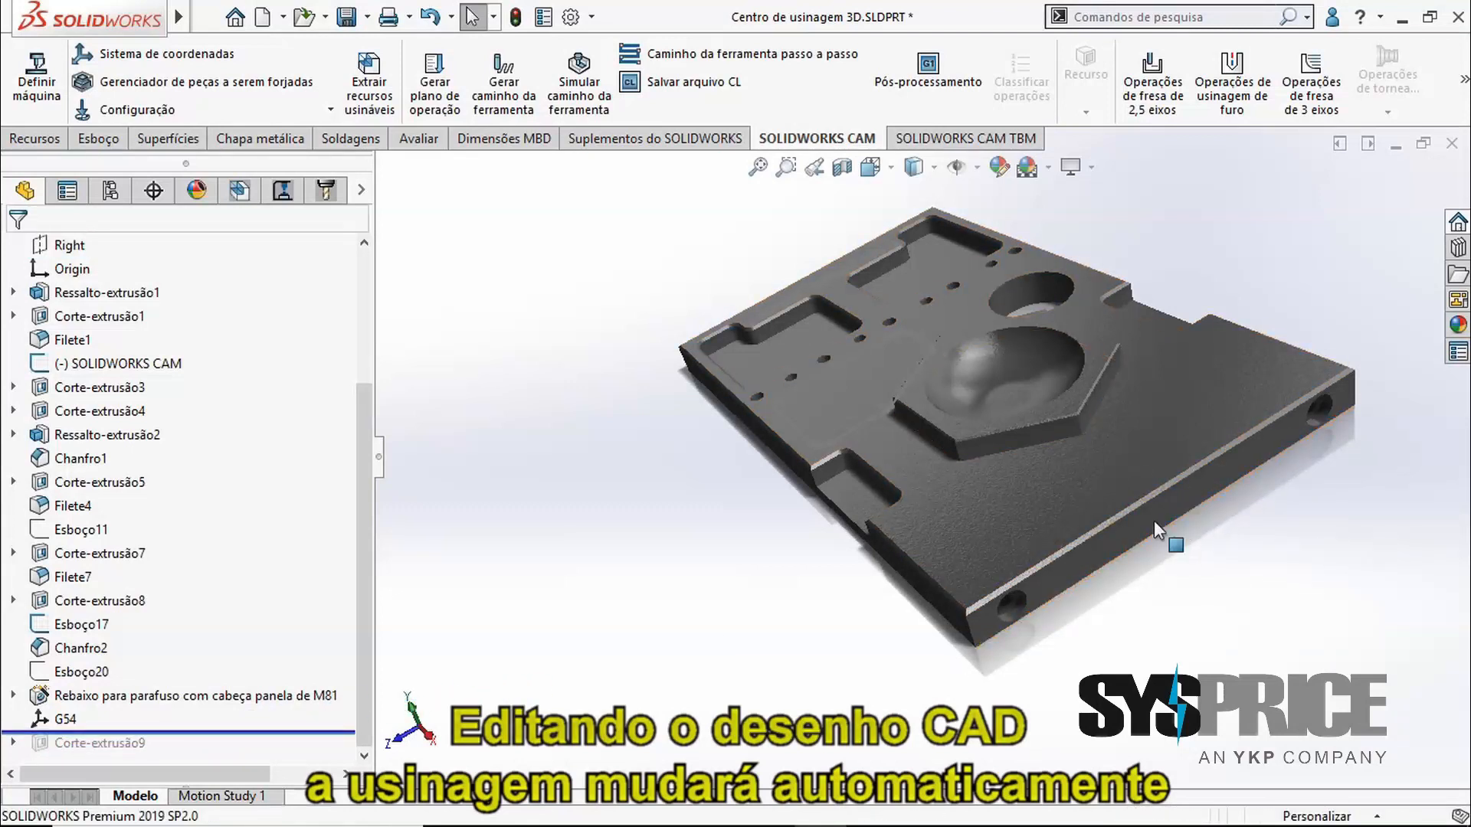
Inspect the contour mill toolpath on the plate without the end notch and simulate its machining through Extremidade
{"action": "middle_click_drag", "start_coordinate": [1006, 687], "coordinate": [461, 637]}
{"action": "middle_click_drag", "start_coordinate": [578, 412], "coordinate": [820, 660], "text": "ctrl"}
{"action": "middle_click_drag", "start_coordinate": [651, 502], "coordinate": [703, 534], "text": "ctrl"}
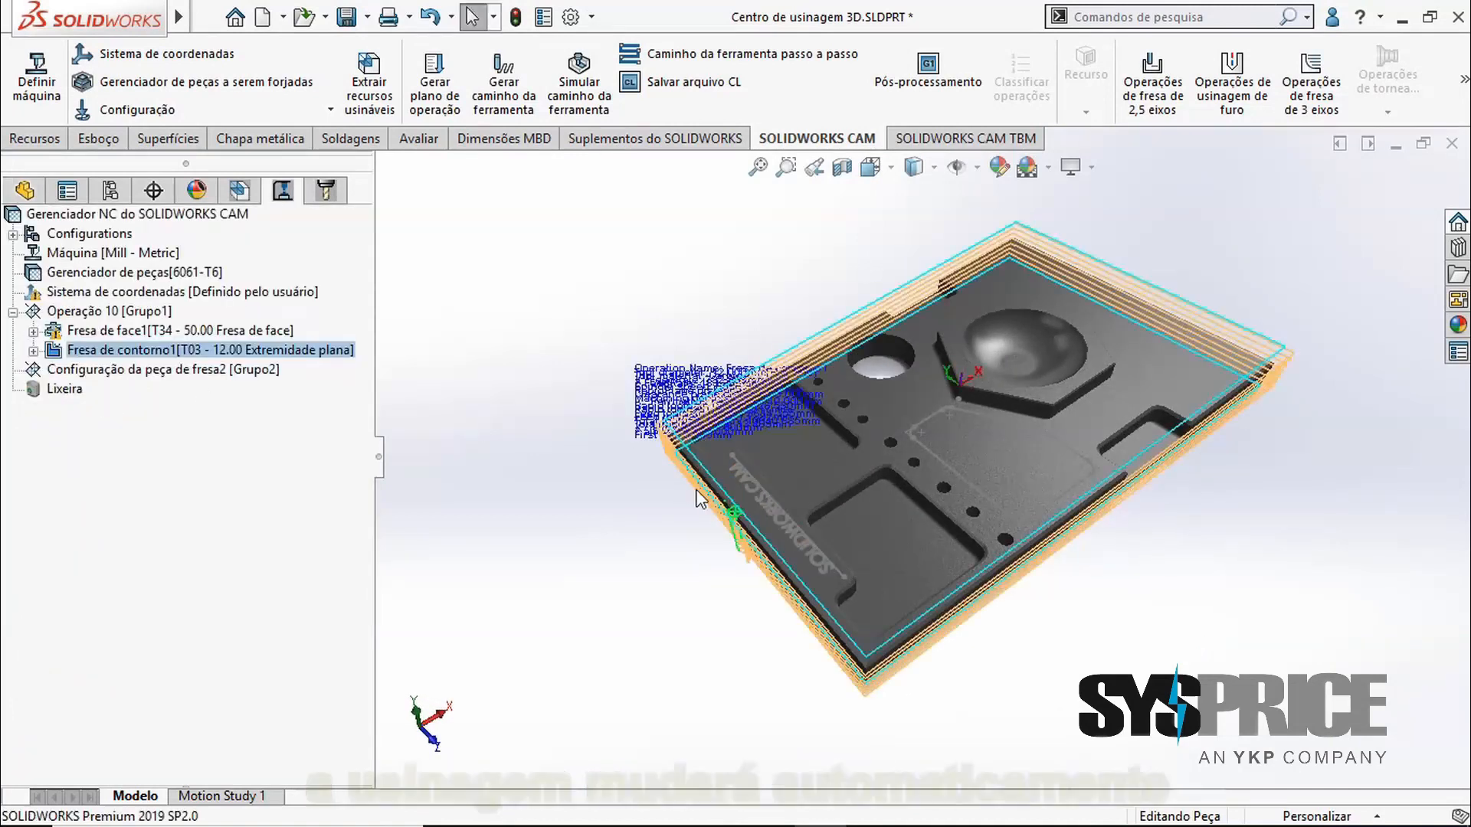
{"action": "middle_click_drag", "start_coordinate": [914, 536], "coordinate": [1277, 570]}
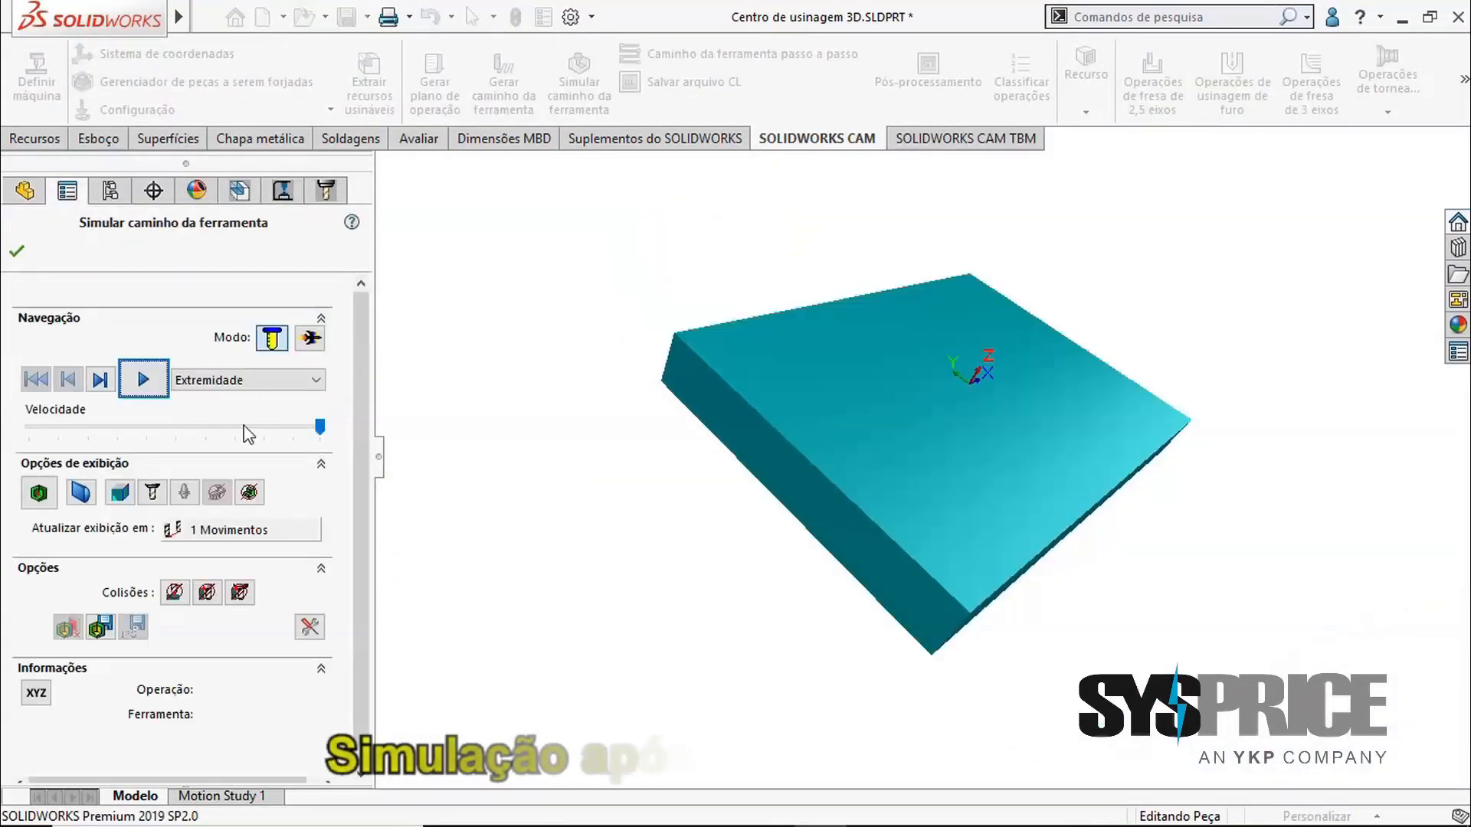
{"action": "left_click", "coordinate": [145, 383]}
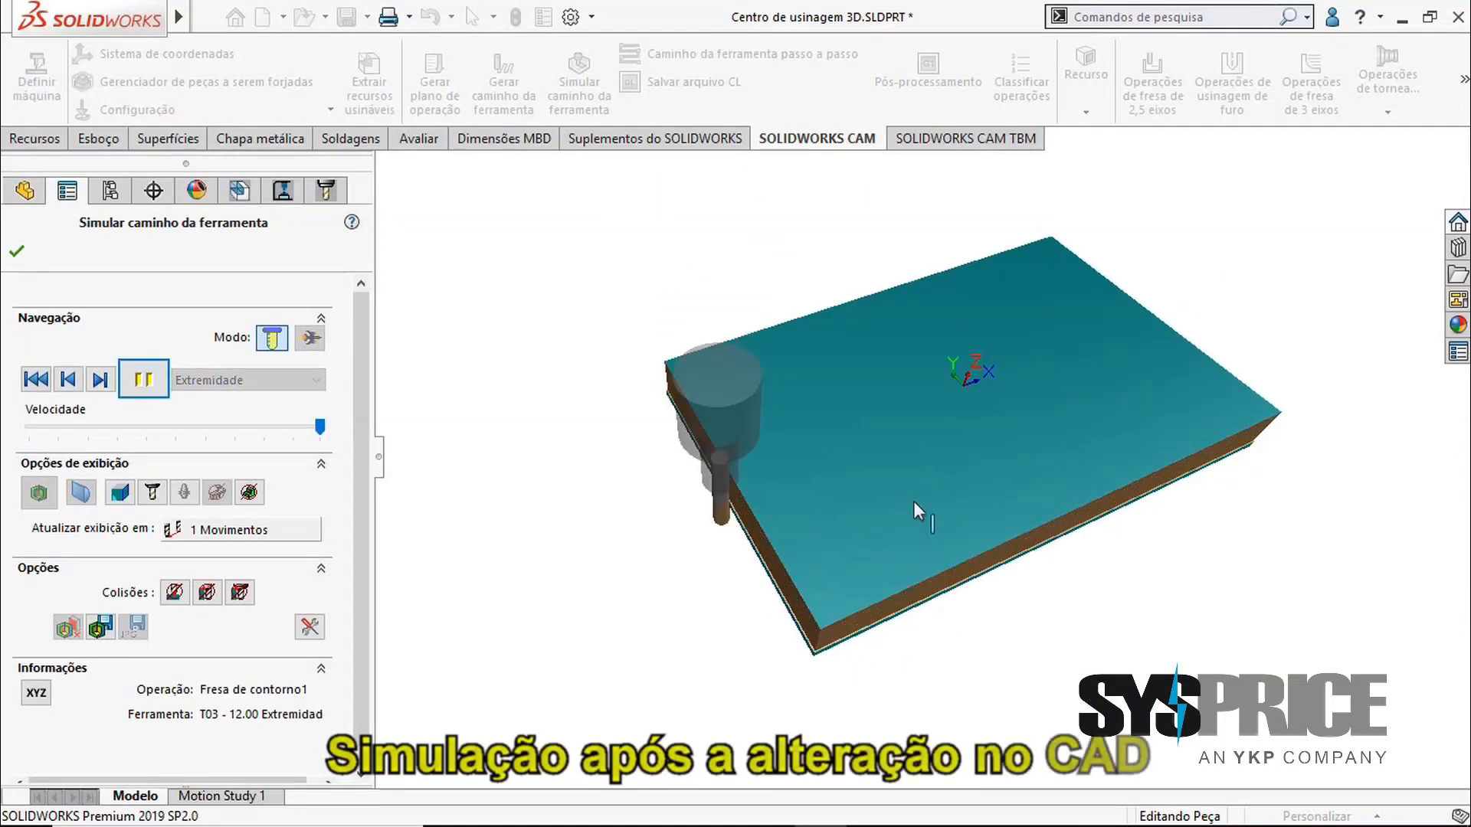
{"action": "middle_click_drag", "start_coordinate": [933, 554], "coordinate": [1292, 522]}
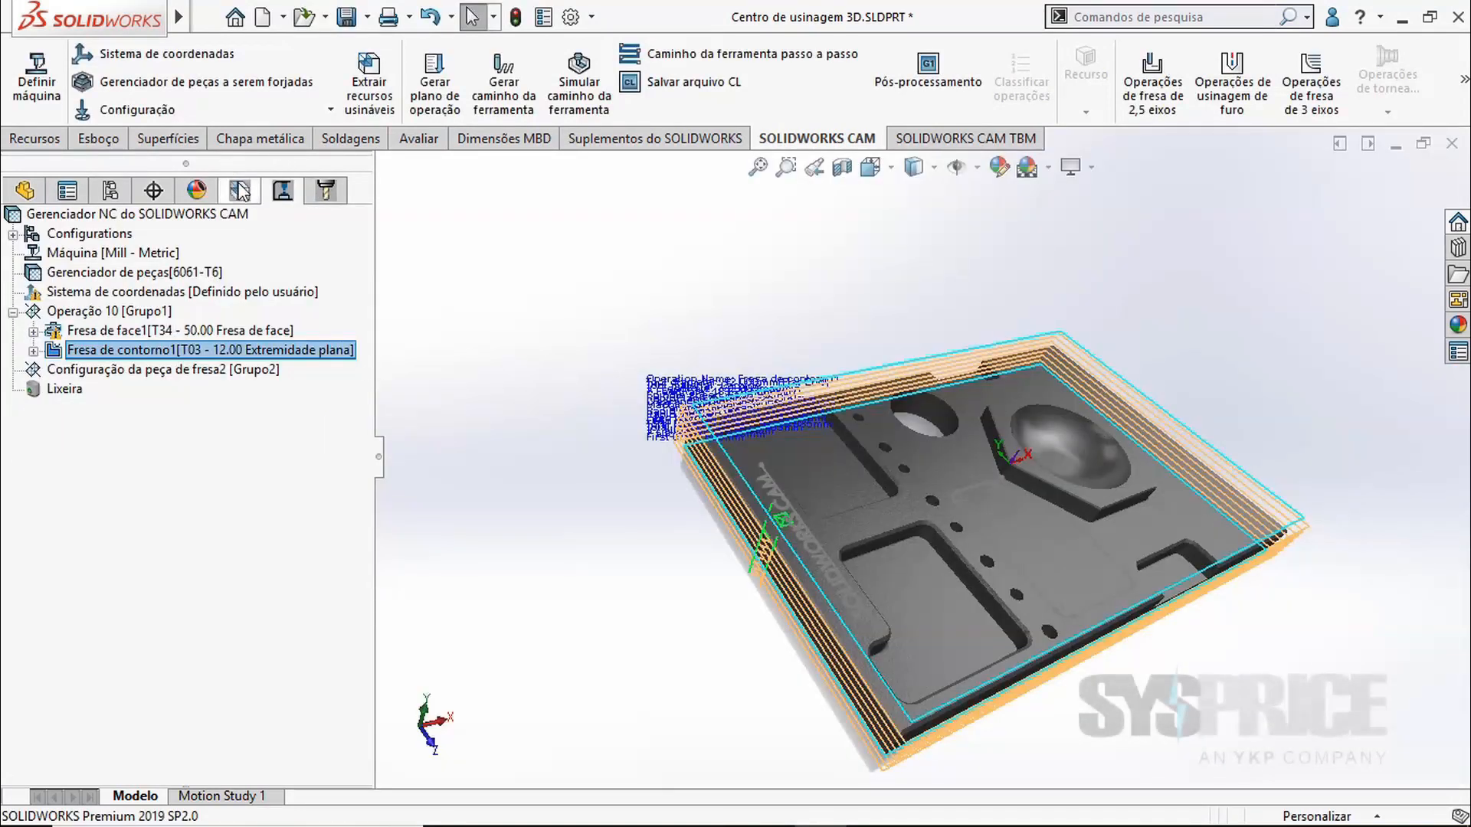
Start a new 2.5-axis feature of type Fenda de canto under Operação 10
{"action": "left_click", "coordinate": [240, 192]}
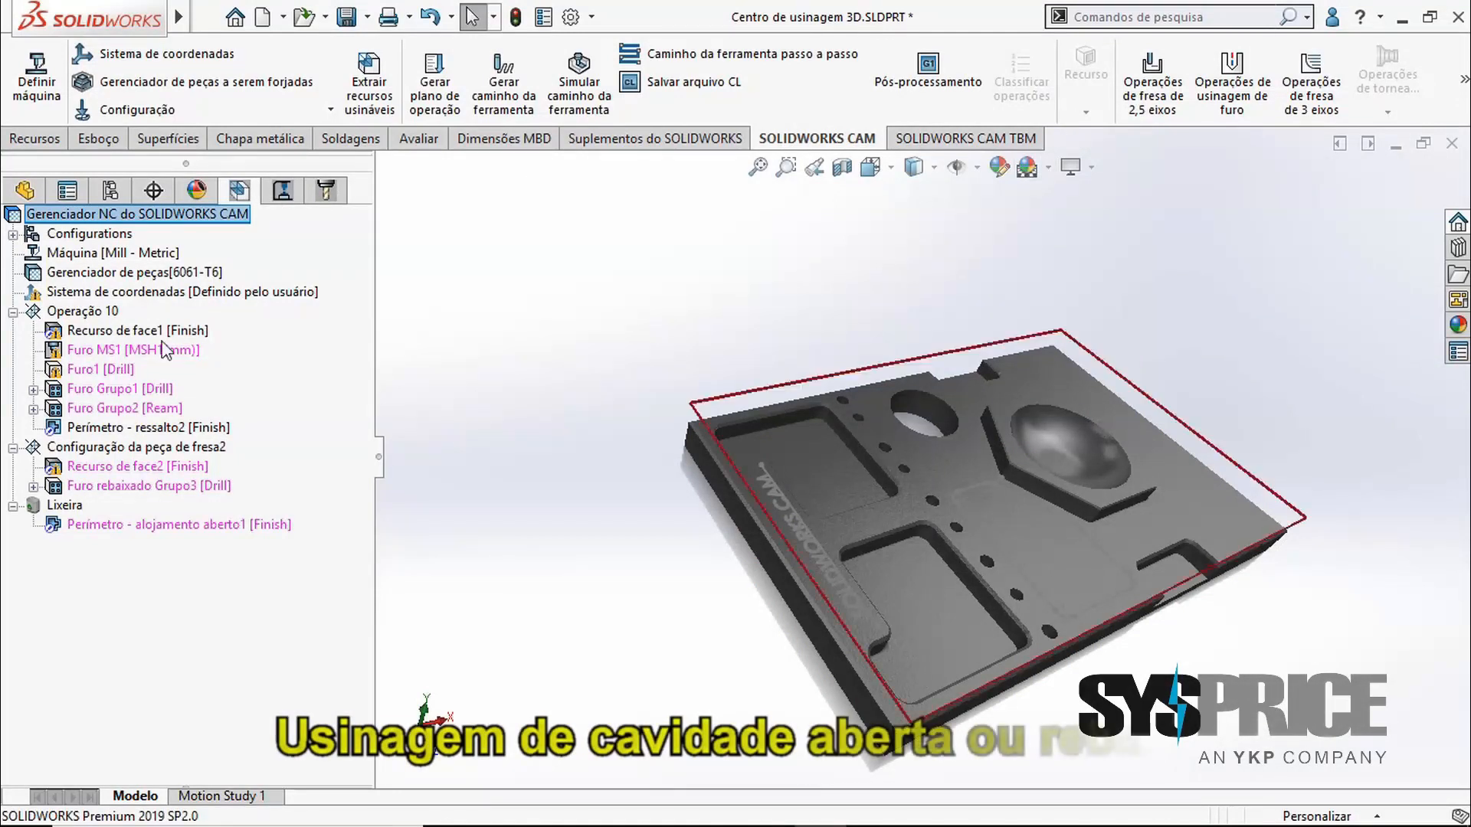
{"action": "right_click", "coordinate": [77, 314]}
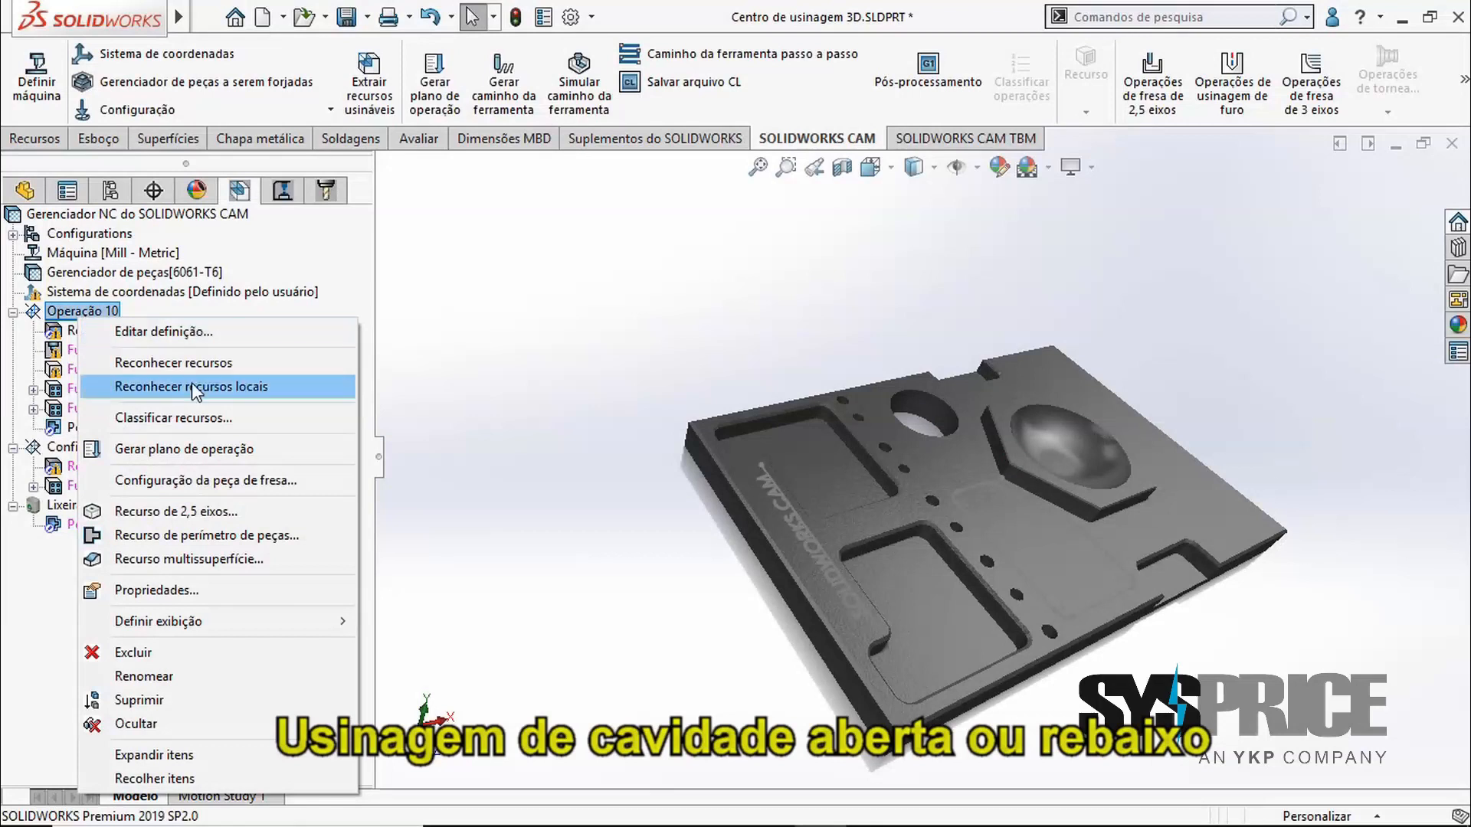
{"action": "left_click", "coordinate": [236, 519]}
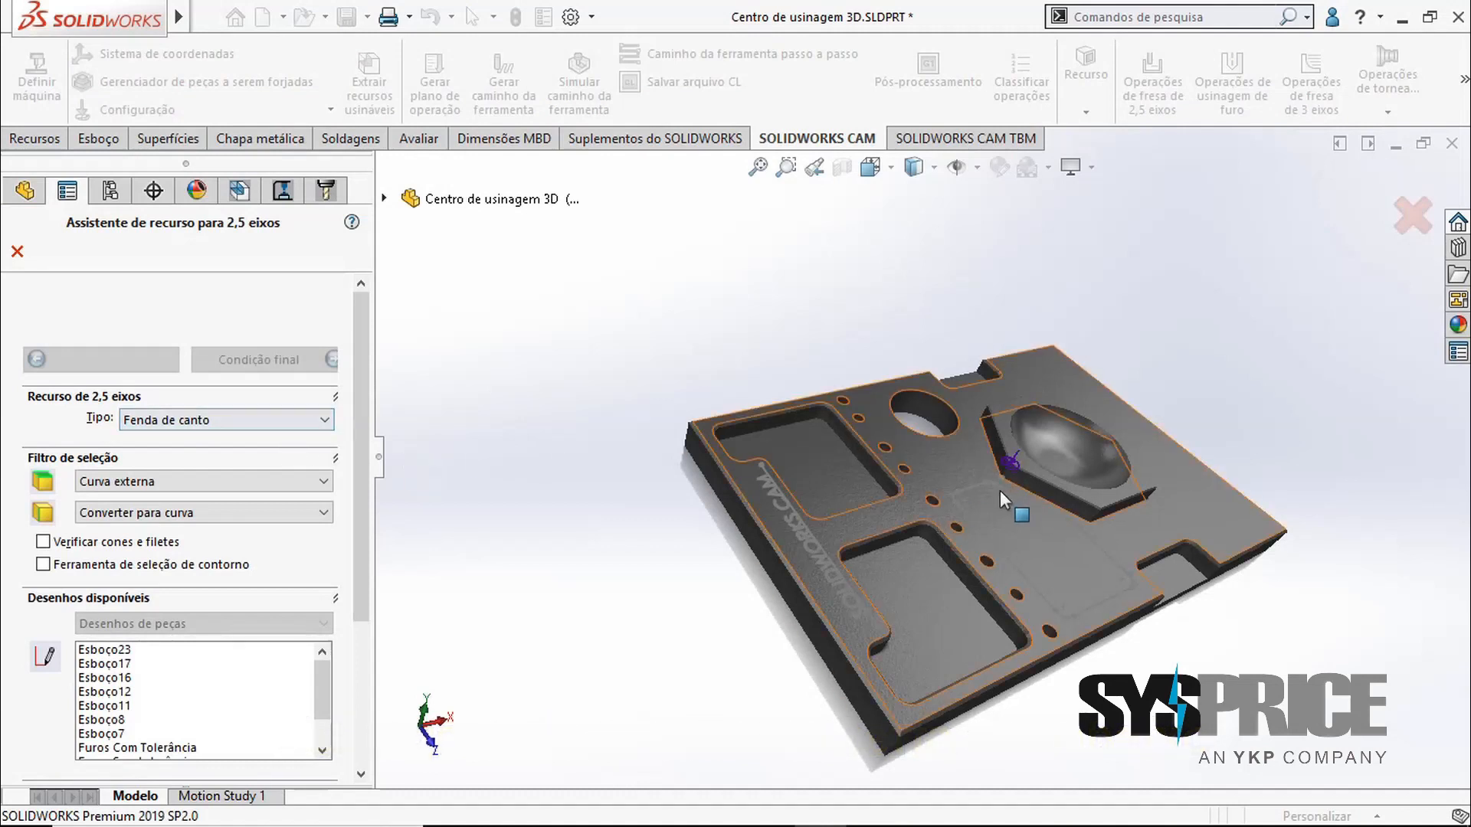
Select the floor faces of the two open pockets on opposite long edges of the plate as the corner slot profiles
{"action": "scroll", "coordinate": [1044, 488], "scroll_direction": "up", "scroll_amount": 3}
{"action": "middle_click_drag", "start_coordinate": [1053, 499], "coordinate": [942, 574]}
{"action": "scroll", "coordinate": [949, 552], "scroll_direction": "down", "scroll_amount": 3}
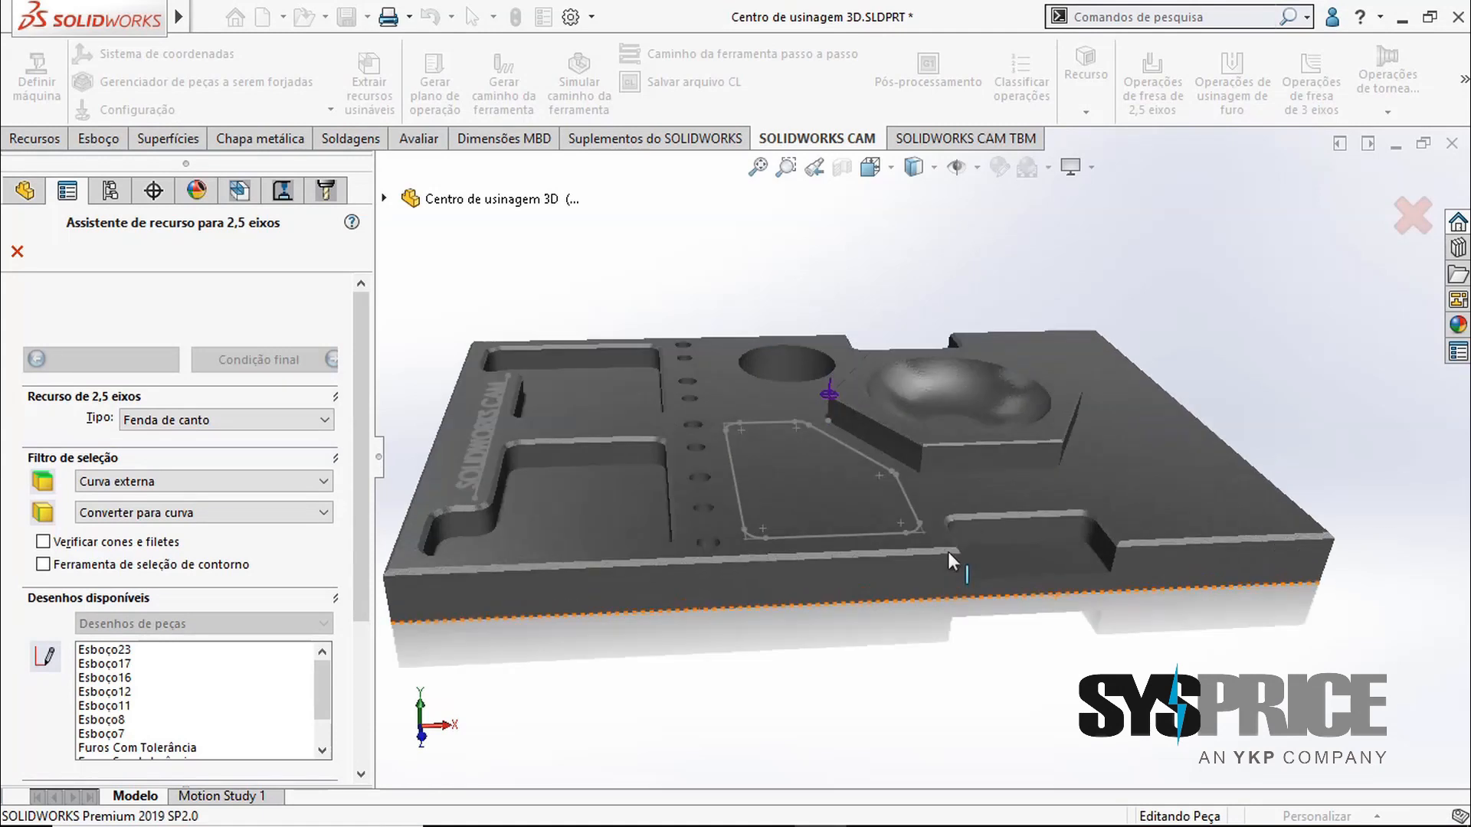
{"action": "left_click", "coordinate": [1077, 564]}
{"action": "scroll", "coordinate": [1083, 567], "scroll_direction": "down", "scroll_amount": 4}
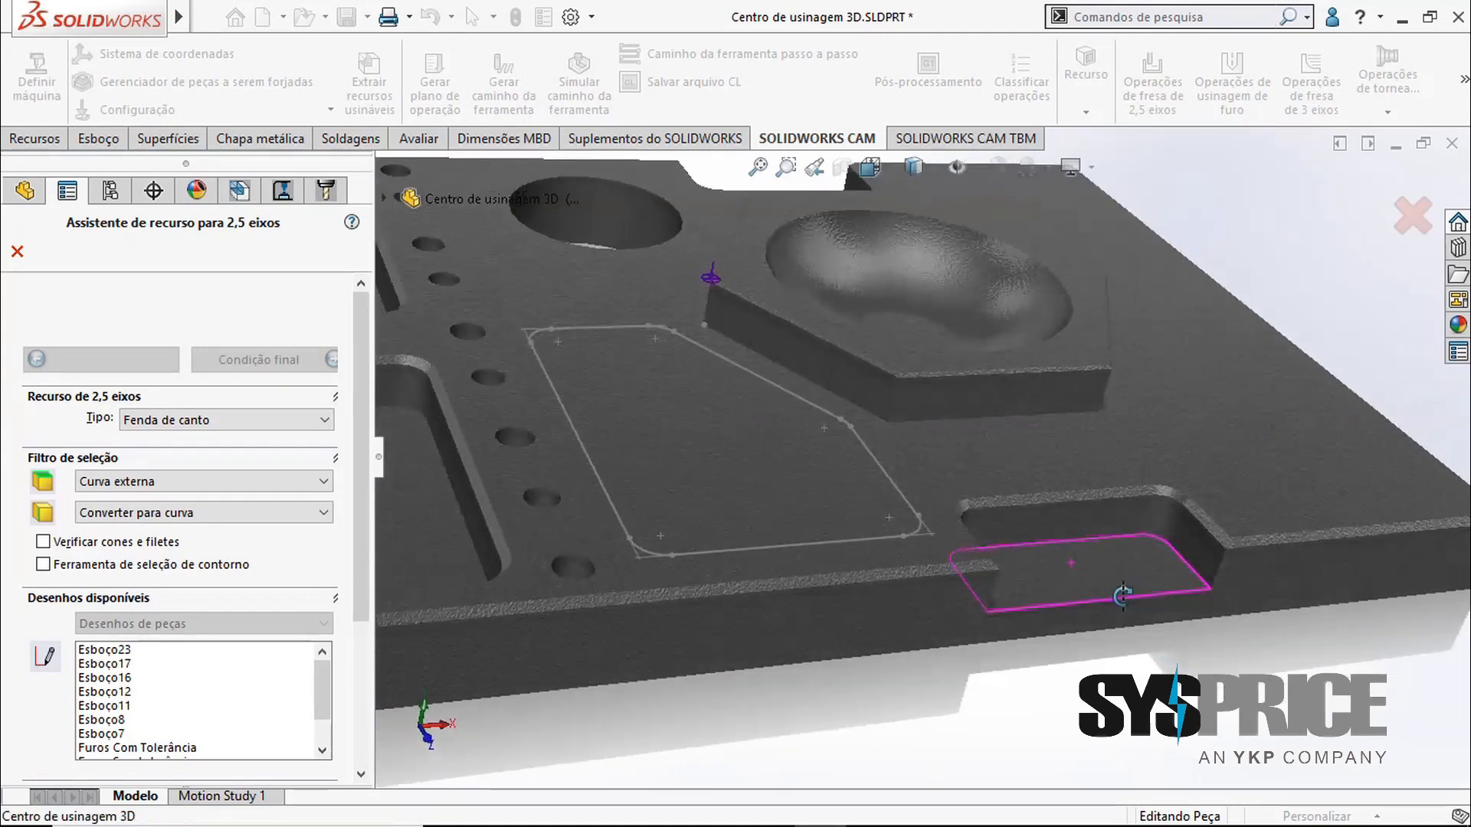
{"action": "left_click", "coordinate": [1109, 579]}
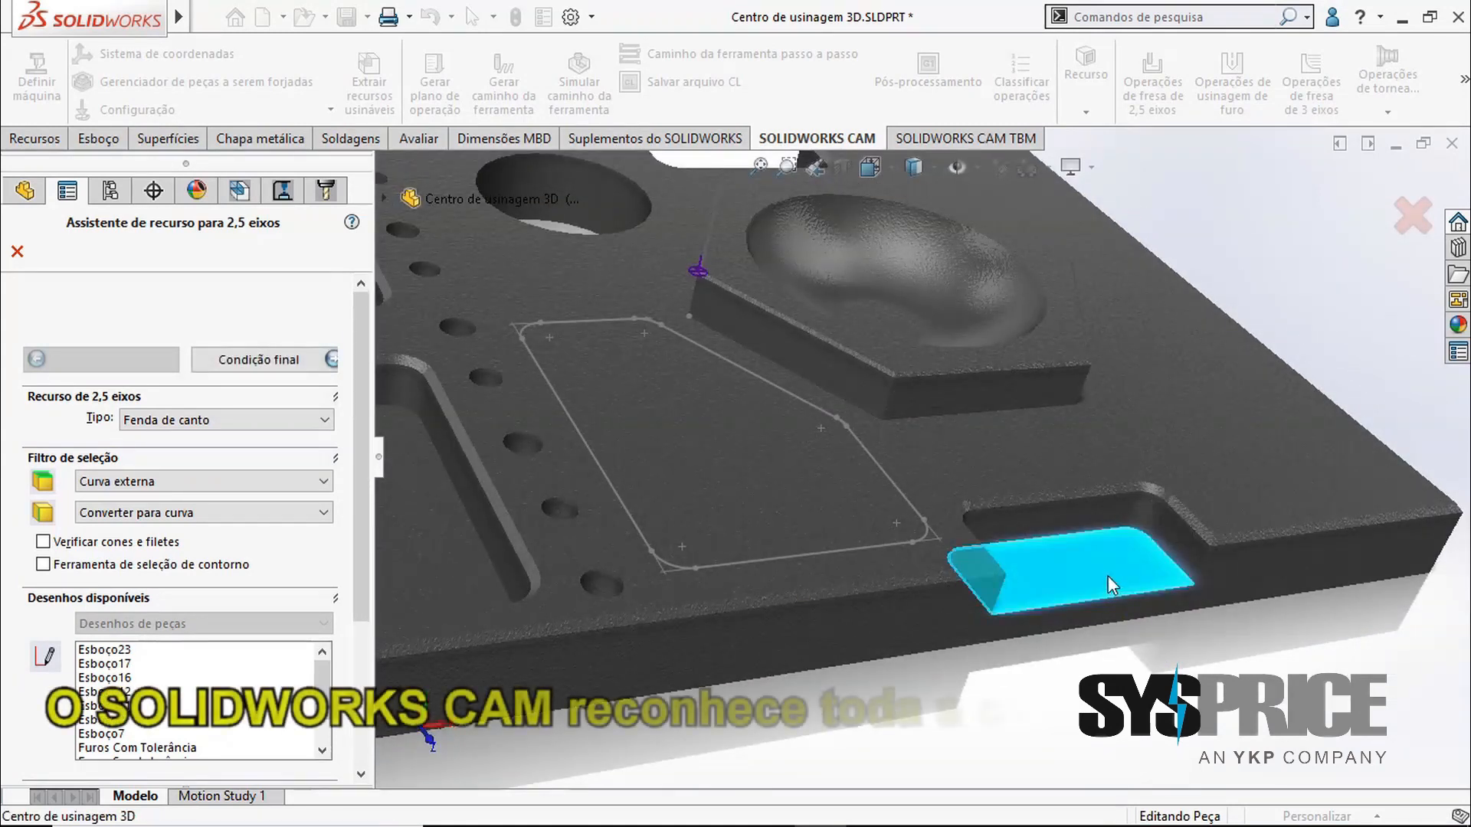
{"action": "key", "text": "ctrl+2"}
{"action": "middle_click_drag", "start_coordinate": [793, 570], "coordinate": [773, 611]}
{"action": "scroll", "coordinate": [777, 583], "scroll_direction": "down", "scroll_amount": 3}
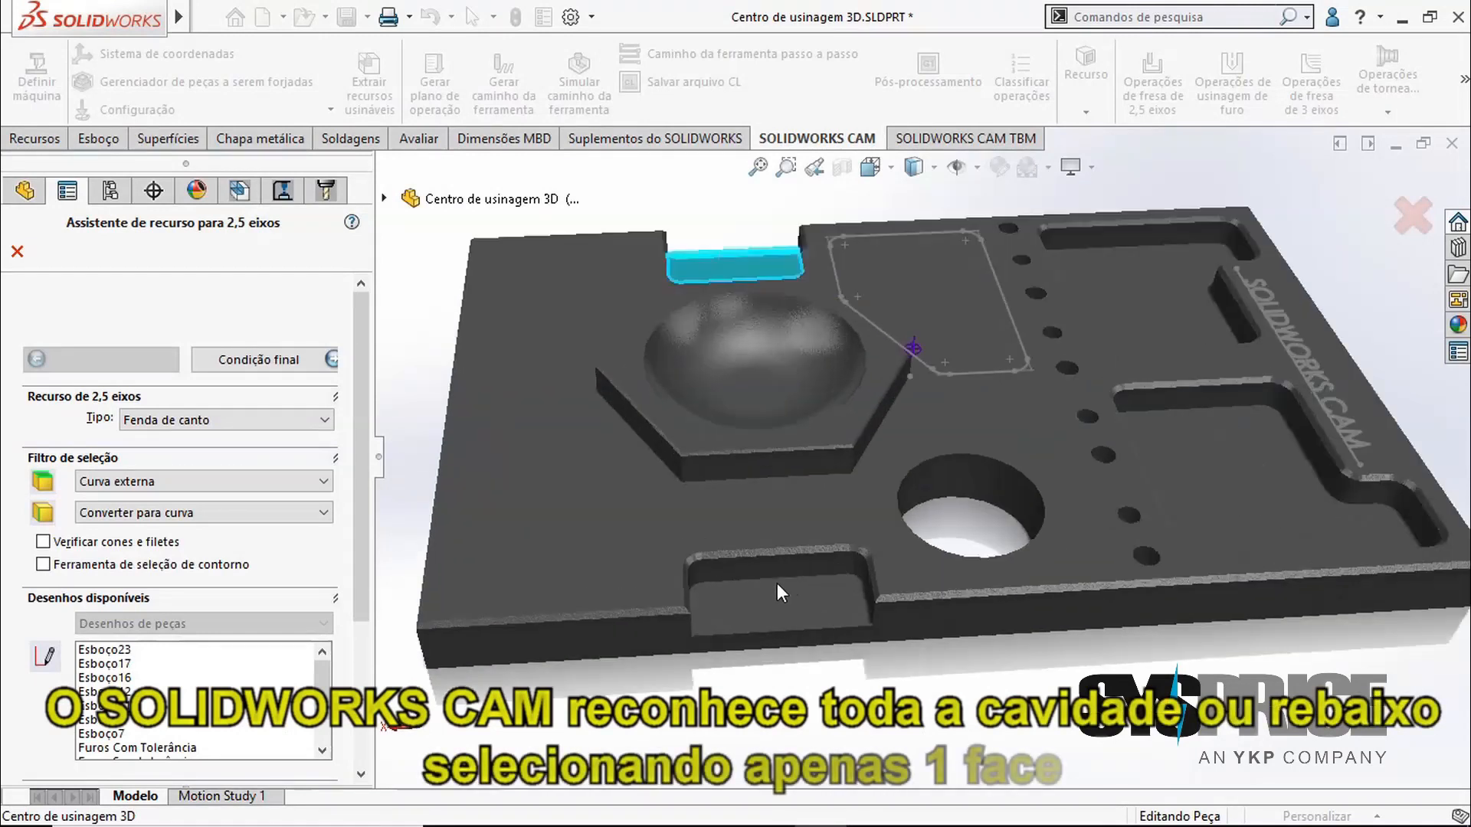
{"action": "left_click", "coordinate": [787, 599]}
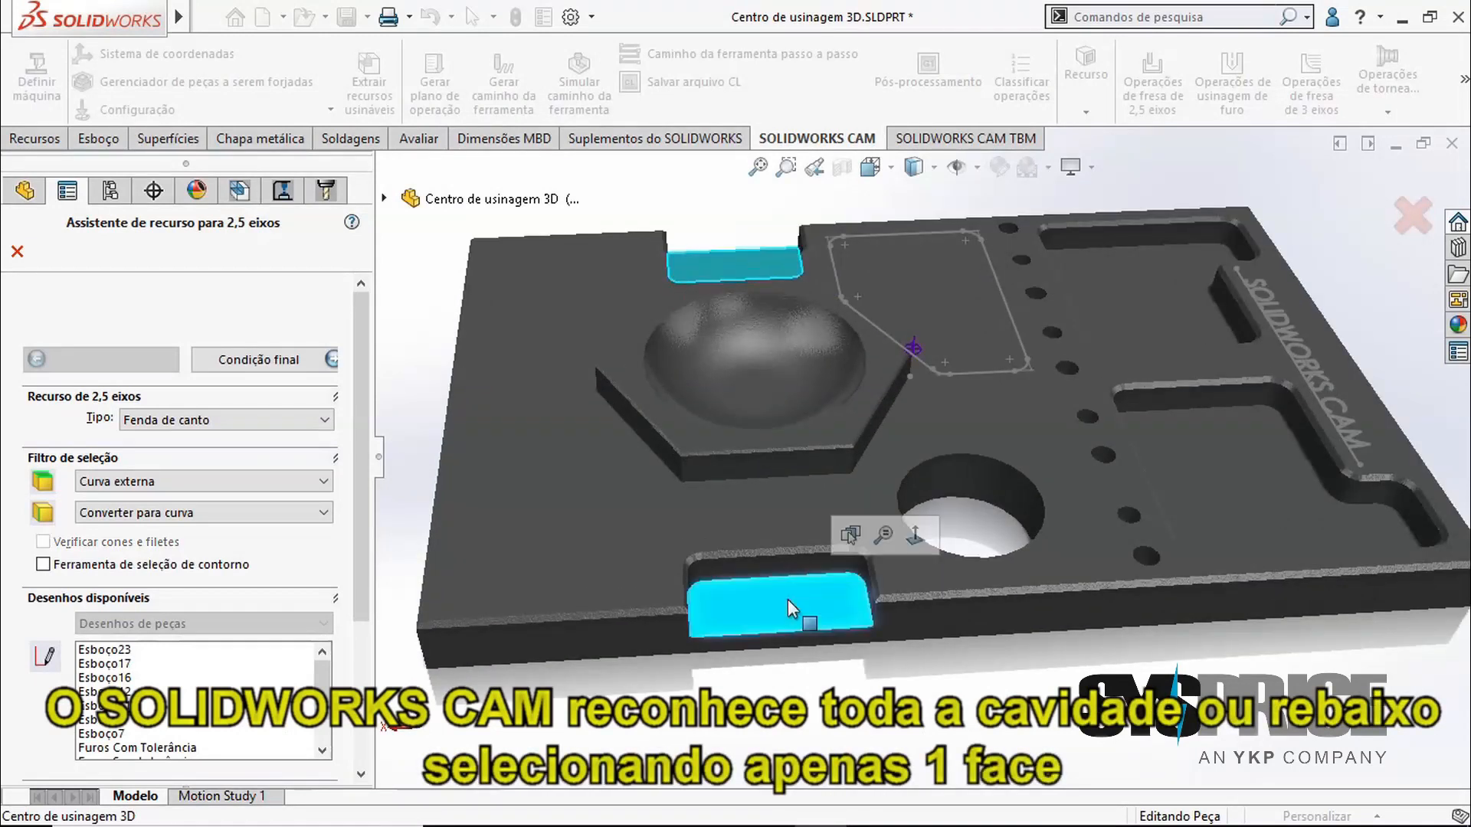
Set the corner slots' end condition to Até a face at the plate's upper face and create the feature group
{"action": "left_click", "coordinate": [276, 361]}
{"action": "scroll", "coordinate": [751, 587], "scroll_direction": "down", "scroll_amount": 3}
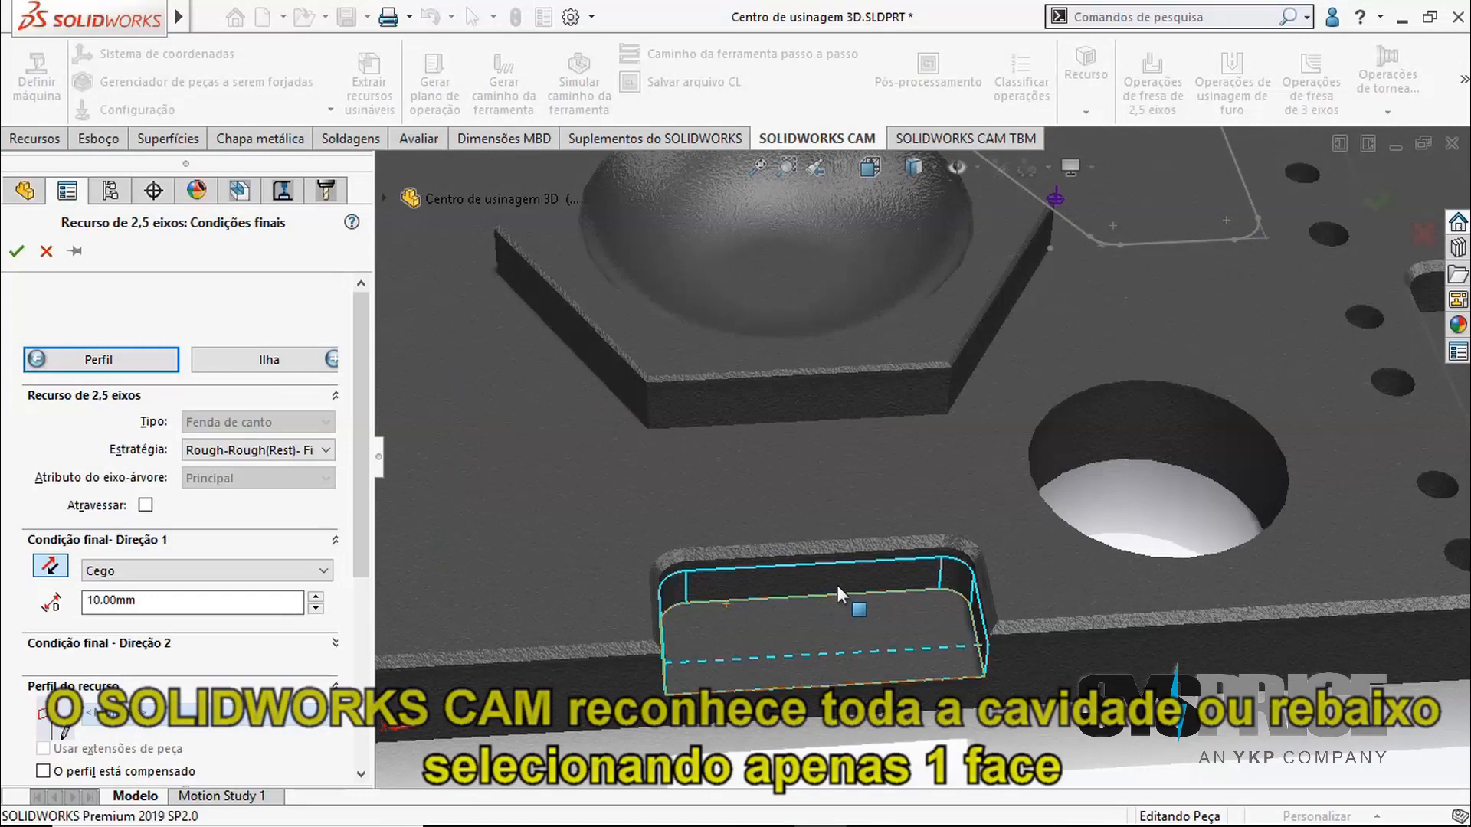
{"action": "left_click", "coordinate": [754, 479]}
{"action": "middle_click_drag", "start_coordinate": [754, 479], "coordinate": [819, 605]}
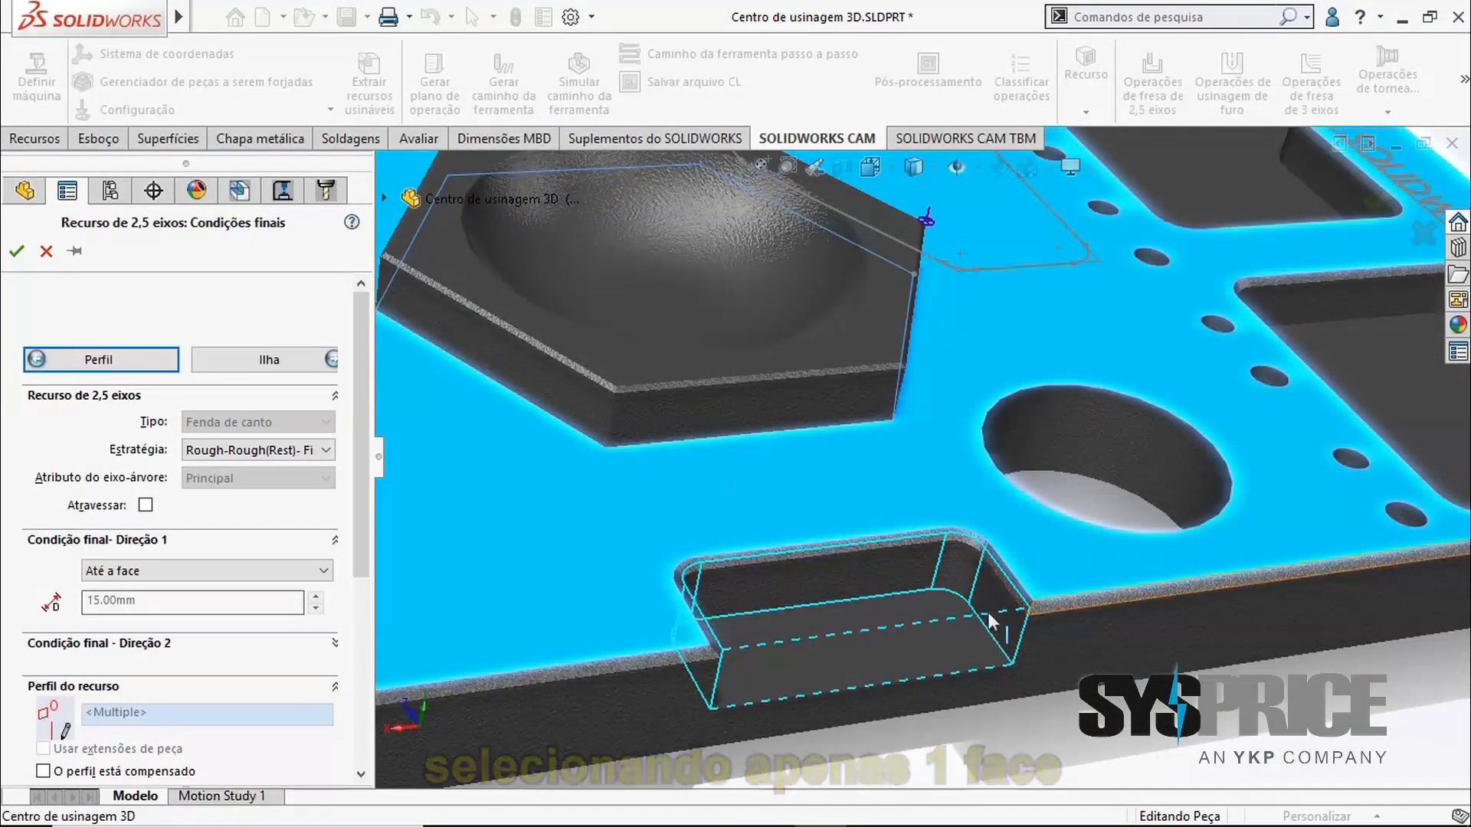
{"action": "left_click", "coordinate": [17, 251]}
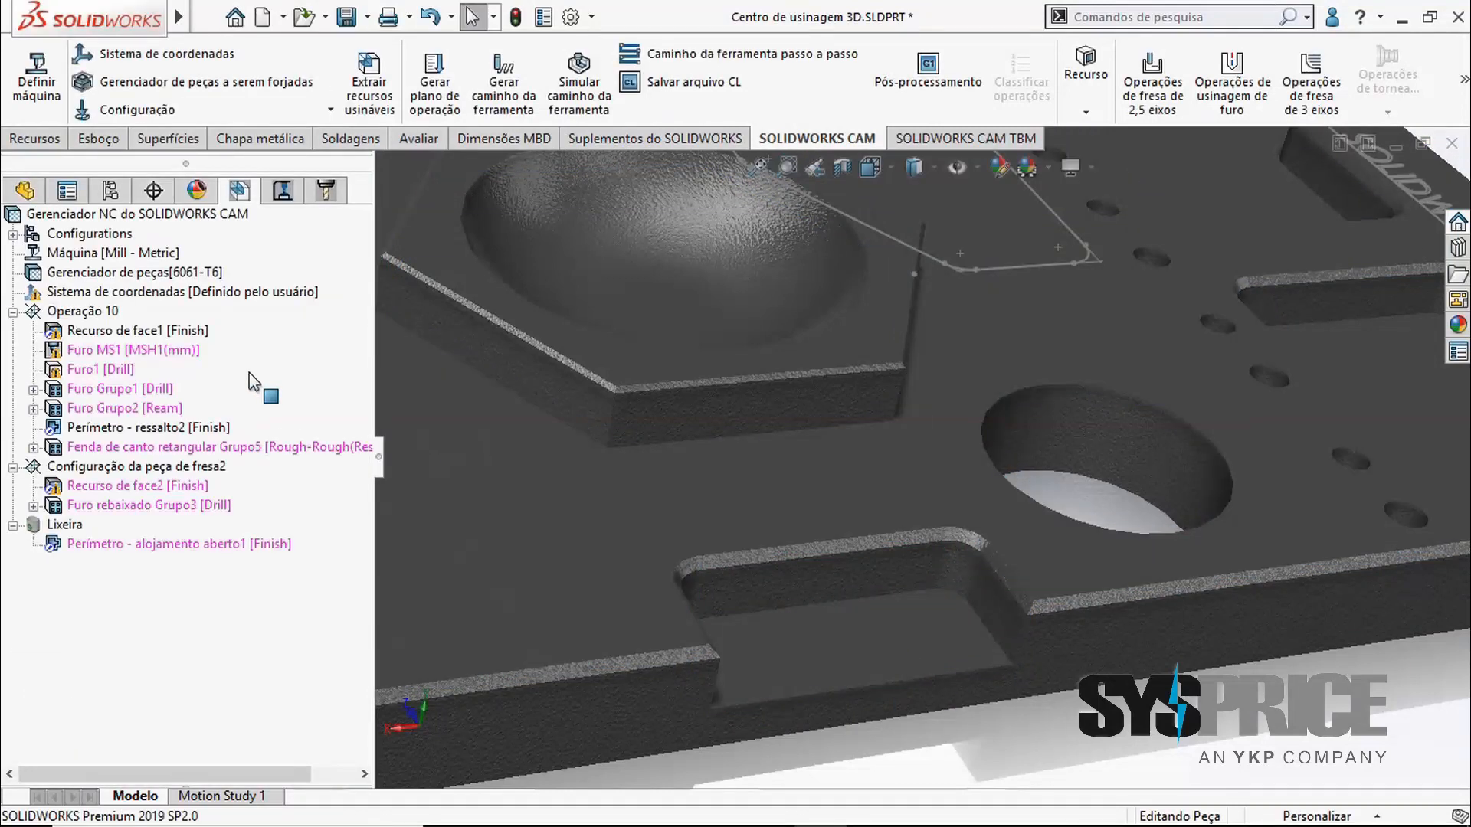
Generate the operation plan for the Fenda de canto group and calculate the toolpaths of its roughing and contour operations
{"action": "right_click", "coordinate": [217, 451]}
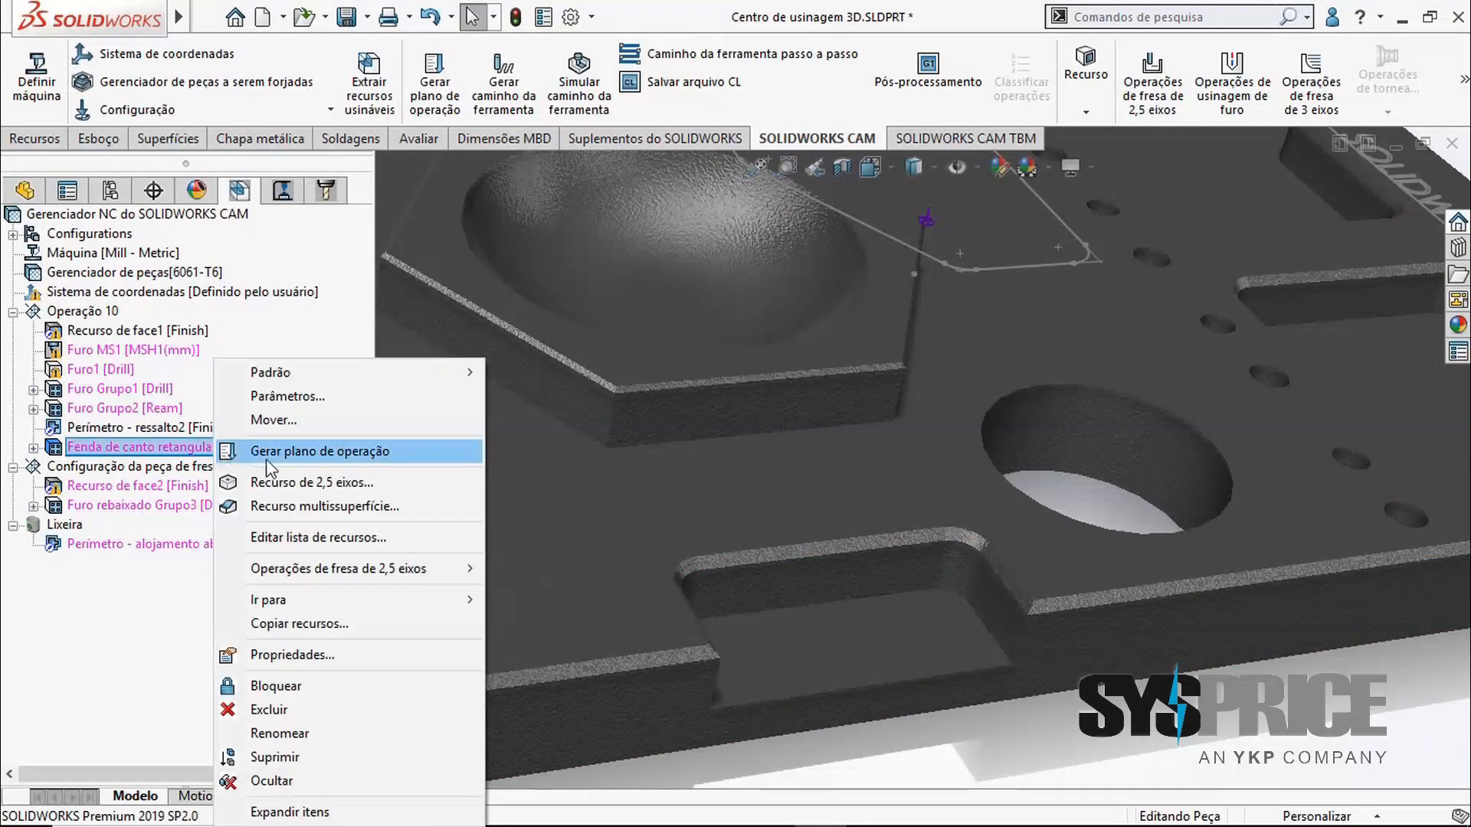
{"action": "left_click", "coordinate": [265, 452]}
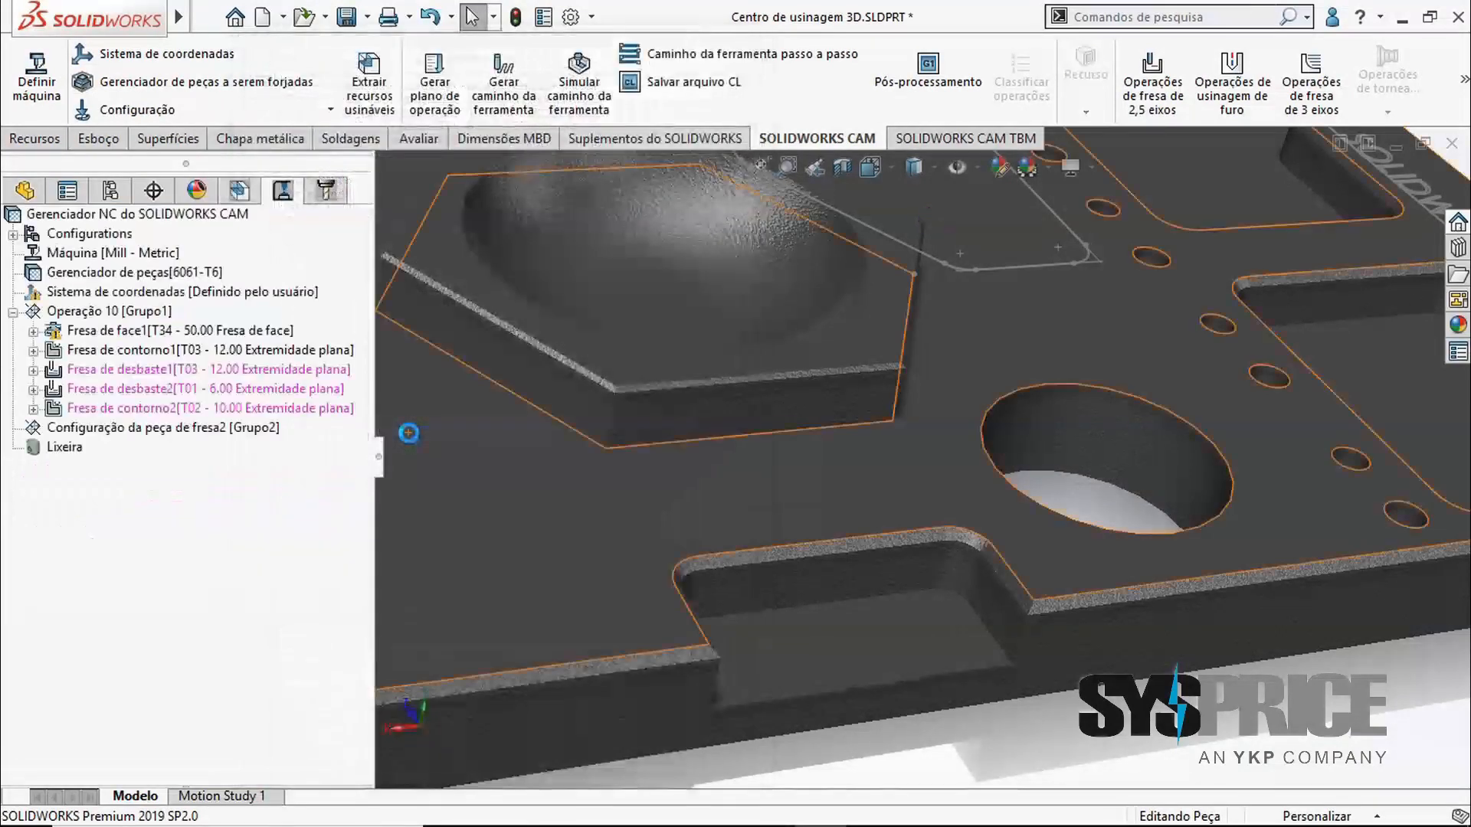
{"action": "key", "text": "f"}
{"action": "left_click", "coordinate": [511, 100]}
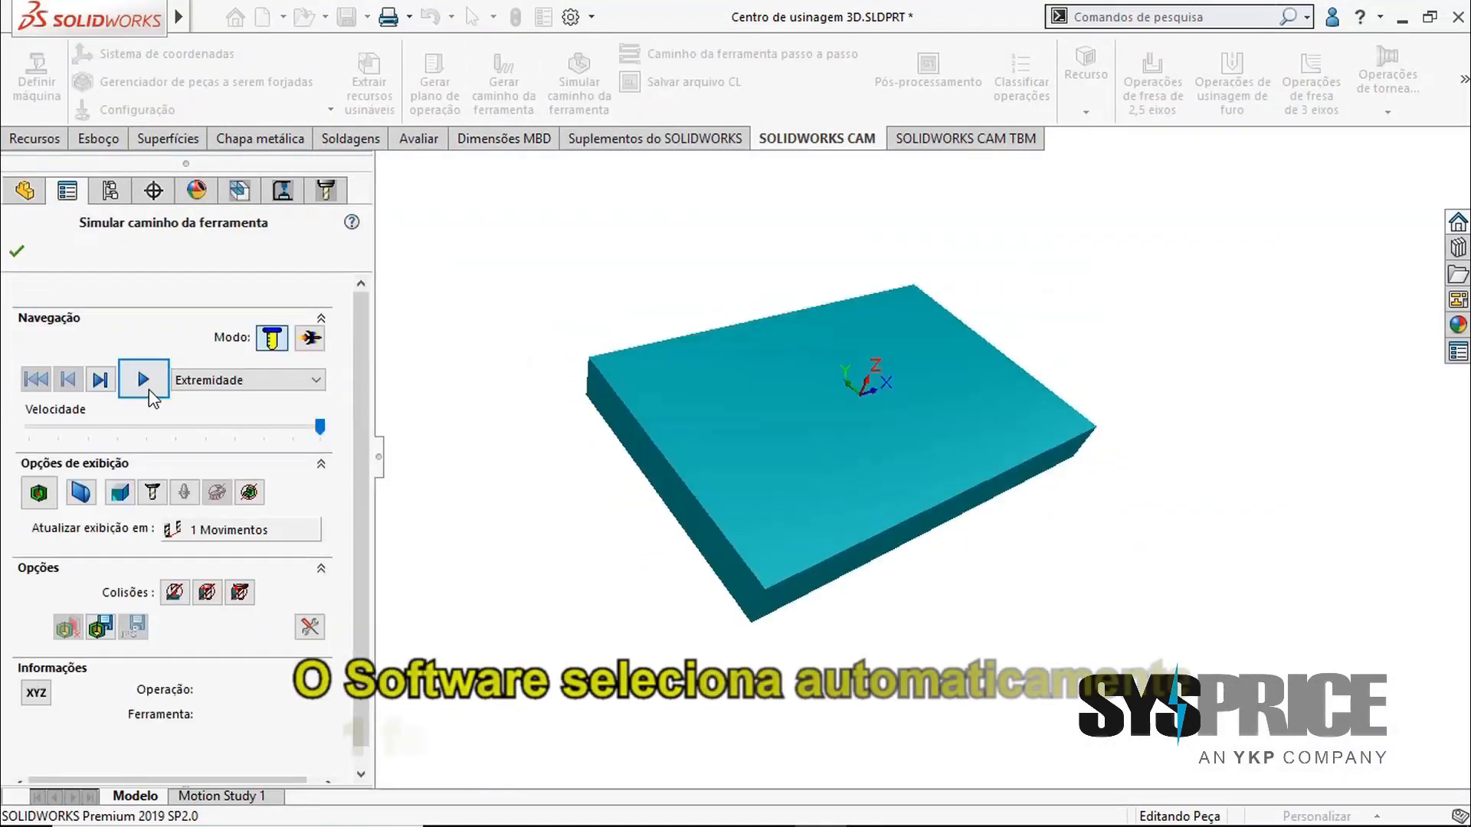
Simulate the machining of the corner slots through Extremidade and examine both cut pockets from several angles
{"action": "left_click", "coordinate": [144, 380]}
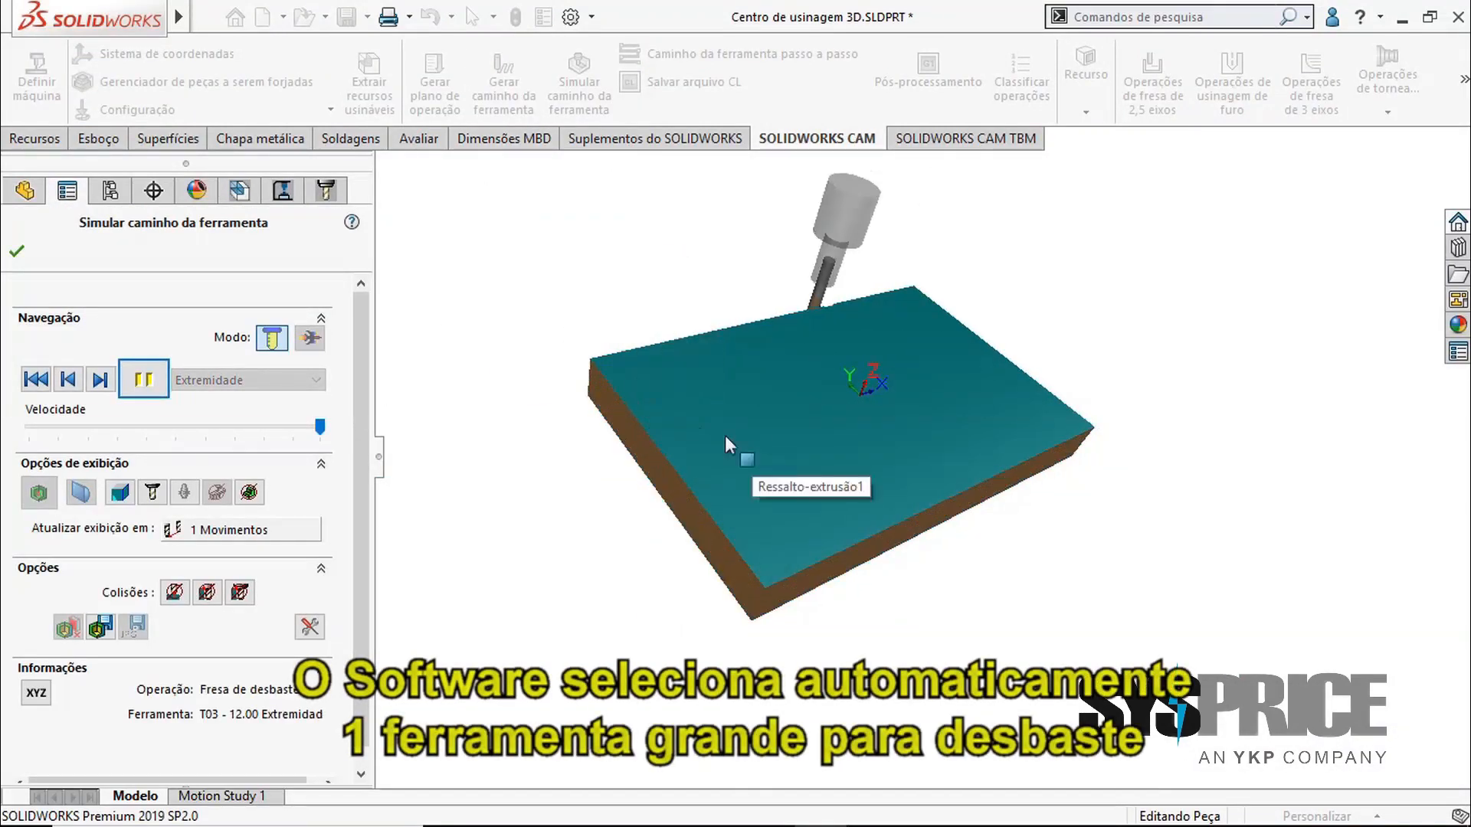
{"action": "scroll", "coordinate": [1068, 487], "scroll_direction": "down", "scroll_amount": 2}
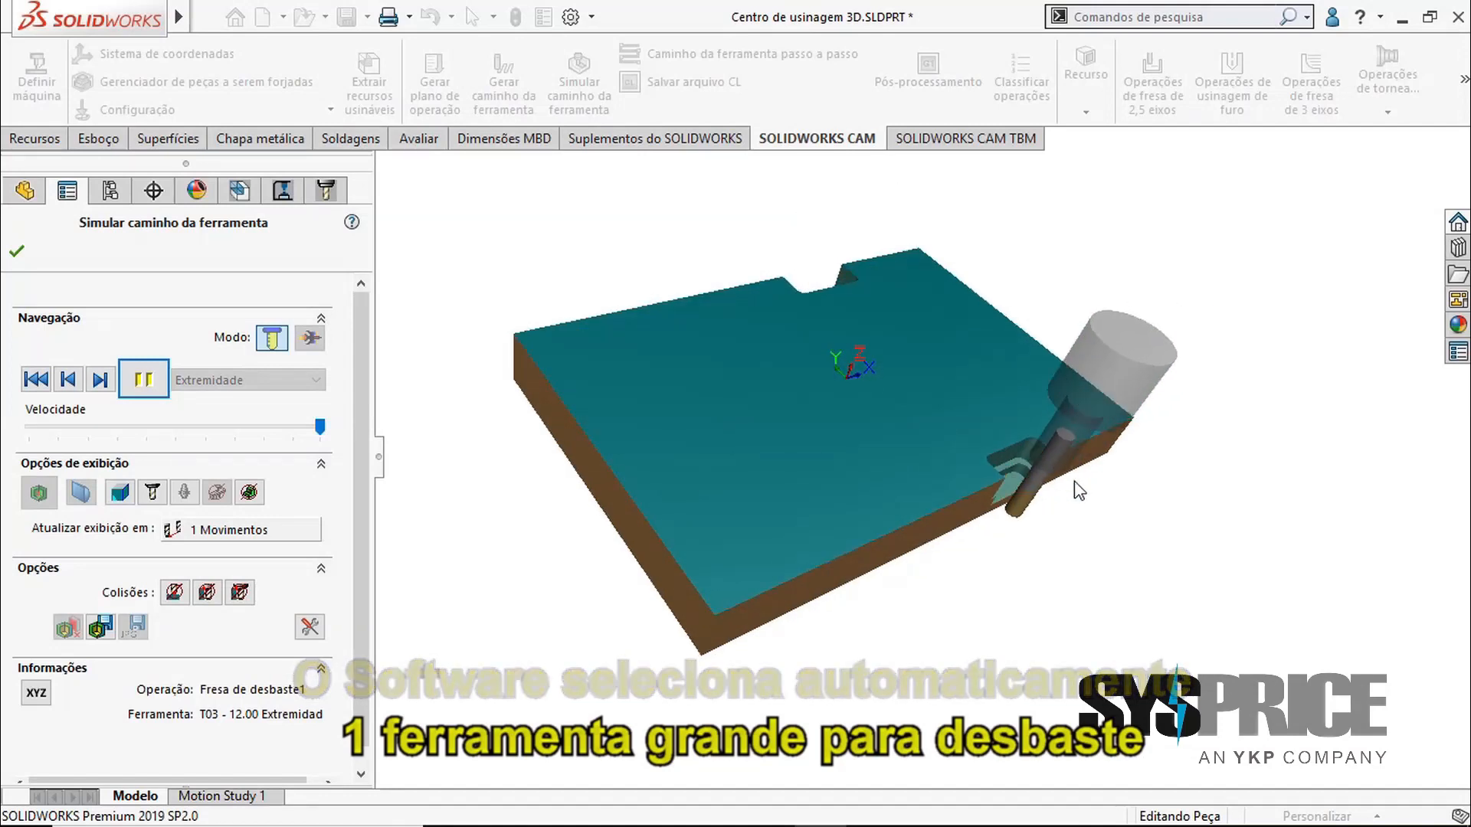
{"action": "scroll", "coordinate": [1071, 491], "scroll_direction": "down", "scroll_amount": 2}
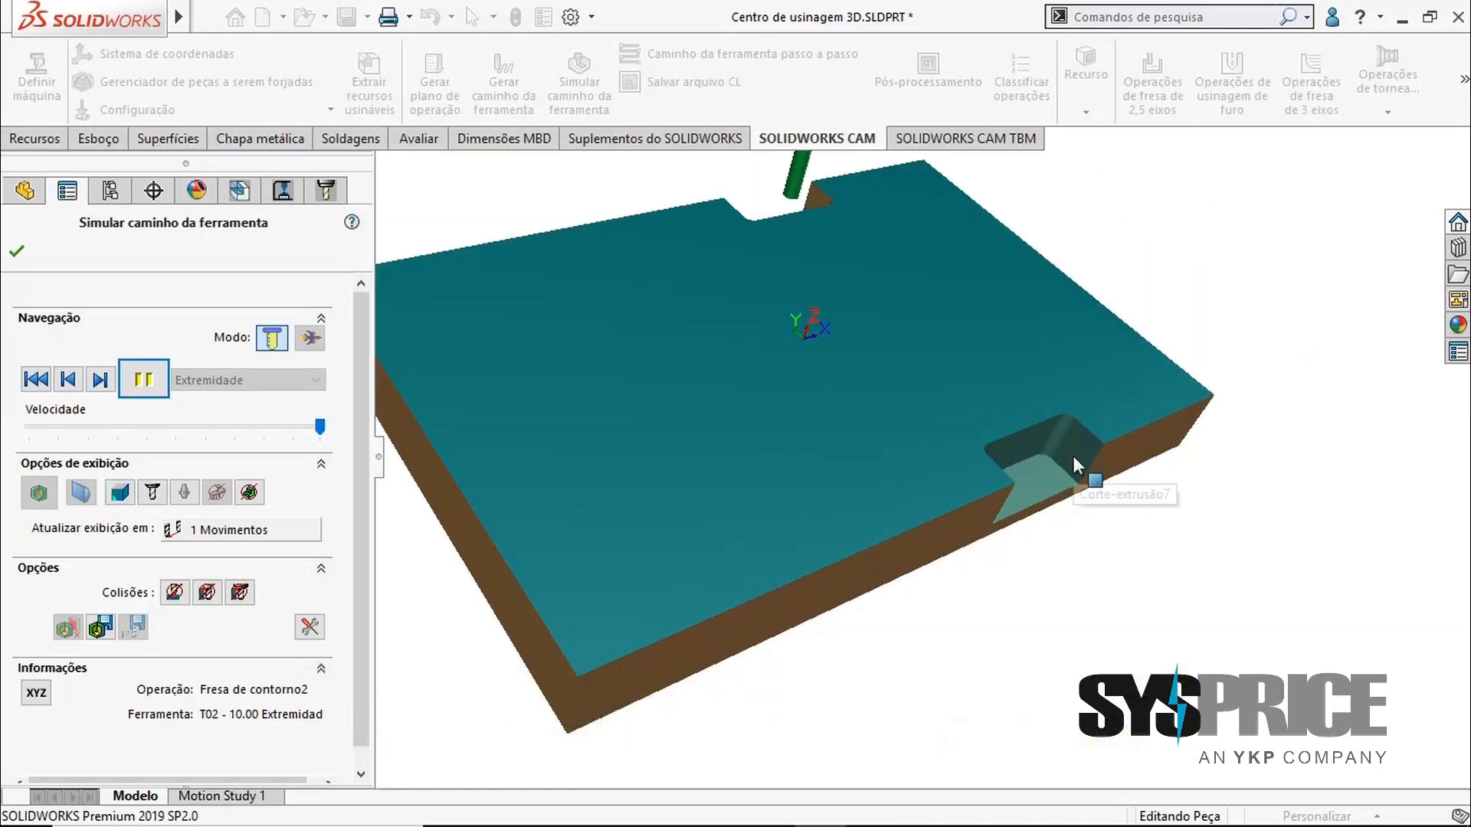
{"action": "scroll", "coordinate": [1079, 482], "scroll_direction": "down", "scroll_amount": 5}
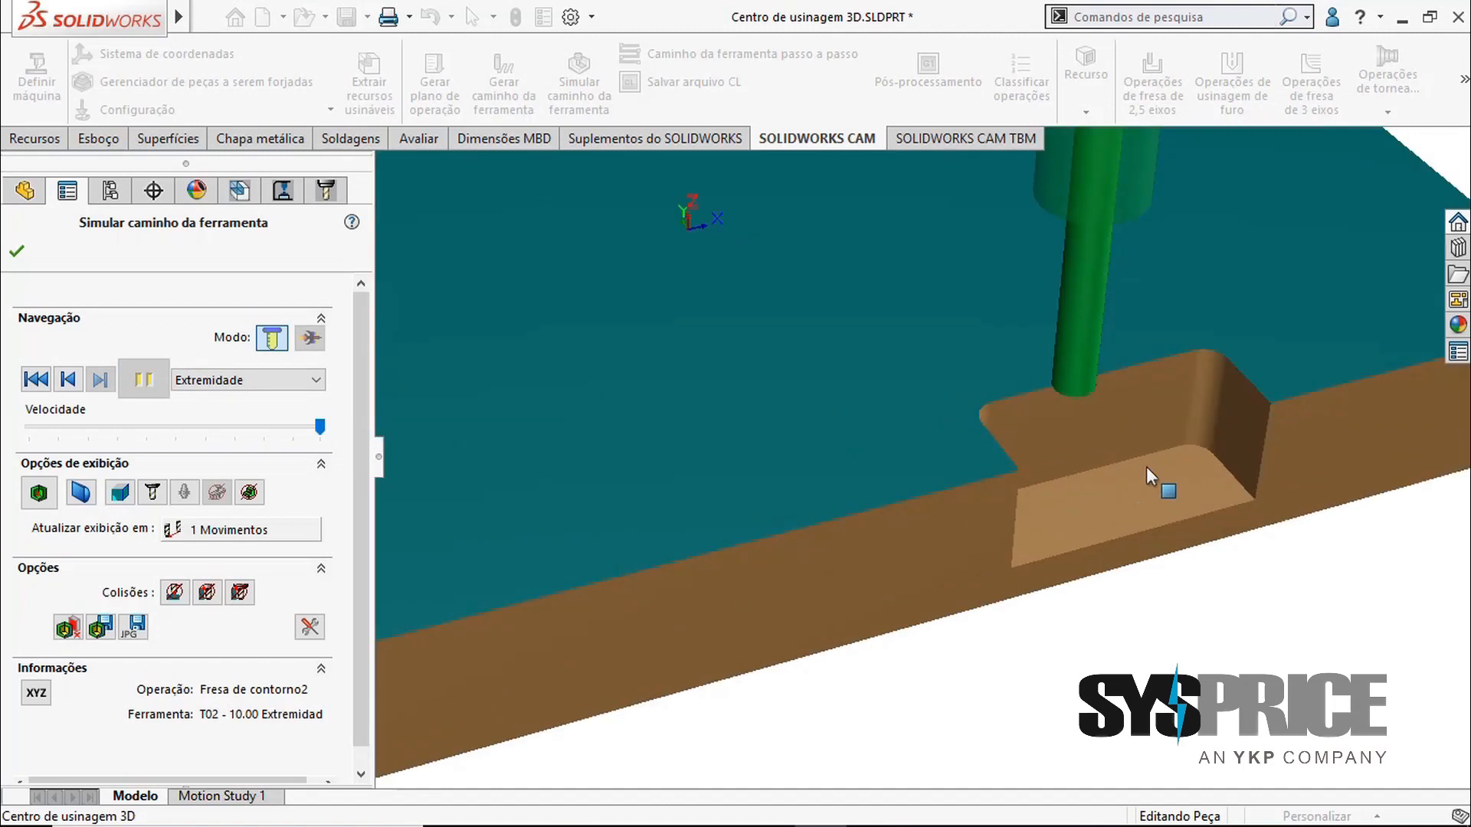
{"action": "scroll", "coordinate": [1265, 452], "scroll_direction": "up", "scroll_amount": 7}
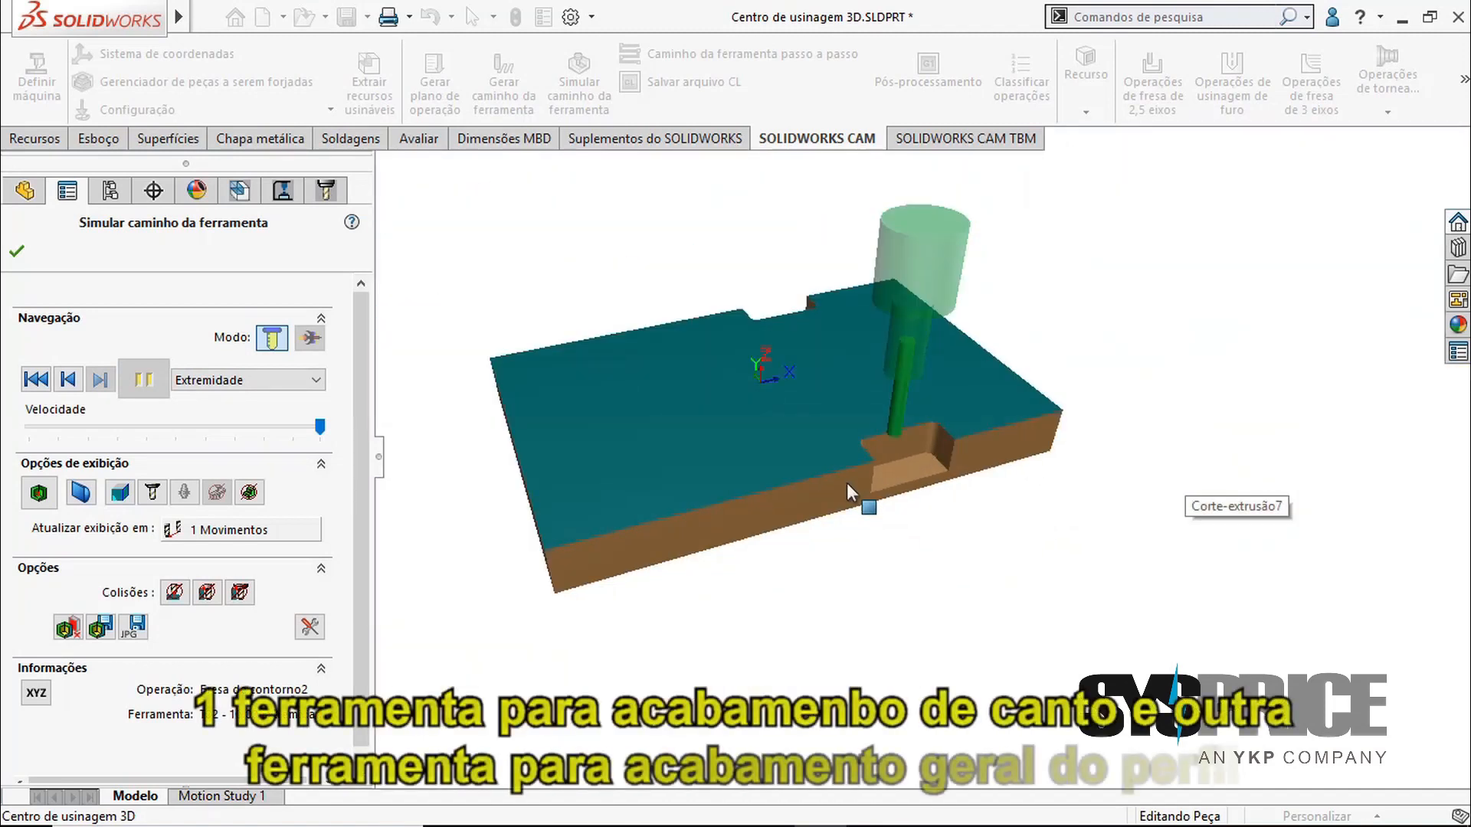
{"action": "key", "text": "ctrl+1"}
{"action": "middle_click_drag", "start_coordinate": [886, 454], "coordinate": [916, 588]}
{"action": "key", "text": "ctrl+2"}
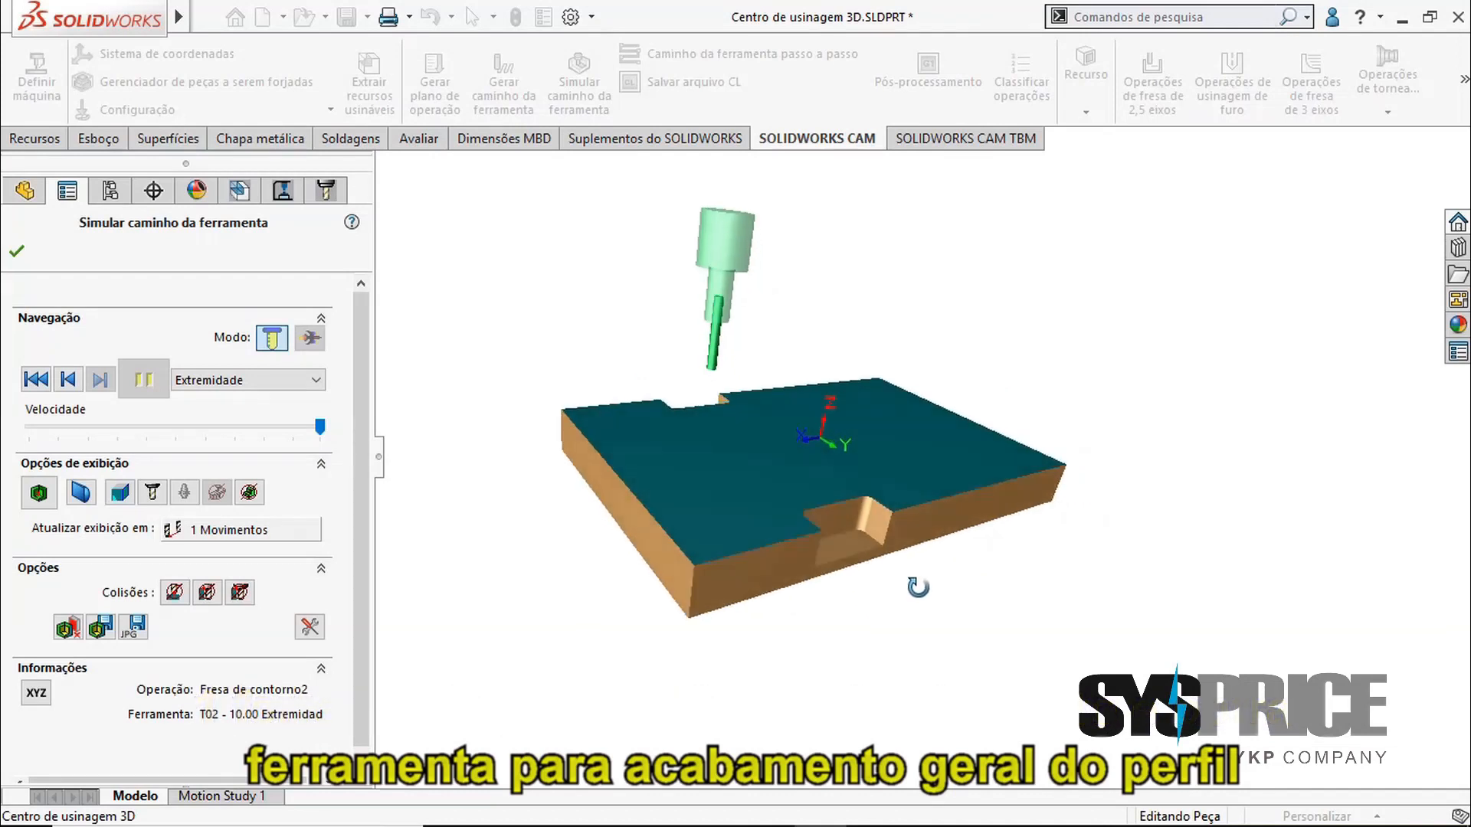
{"action": "scroll", "coordinate": [923, 567], "scroll_direction": "down", "scroll_amount": 5}
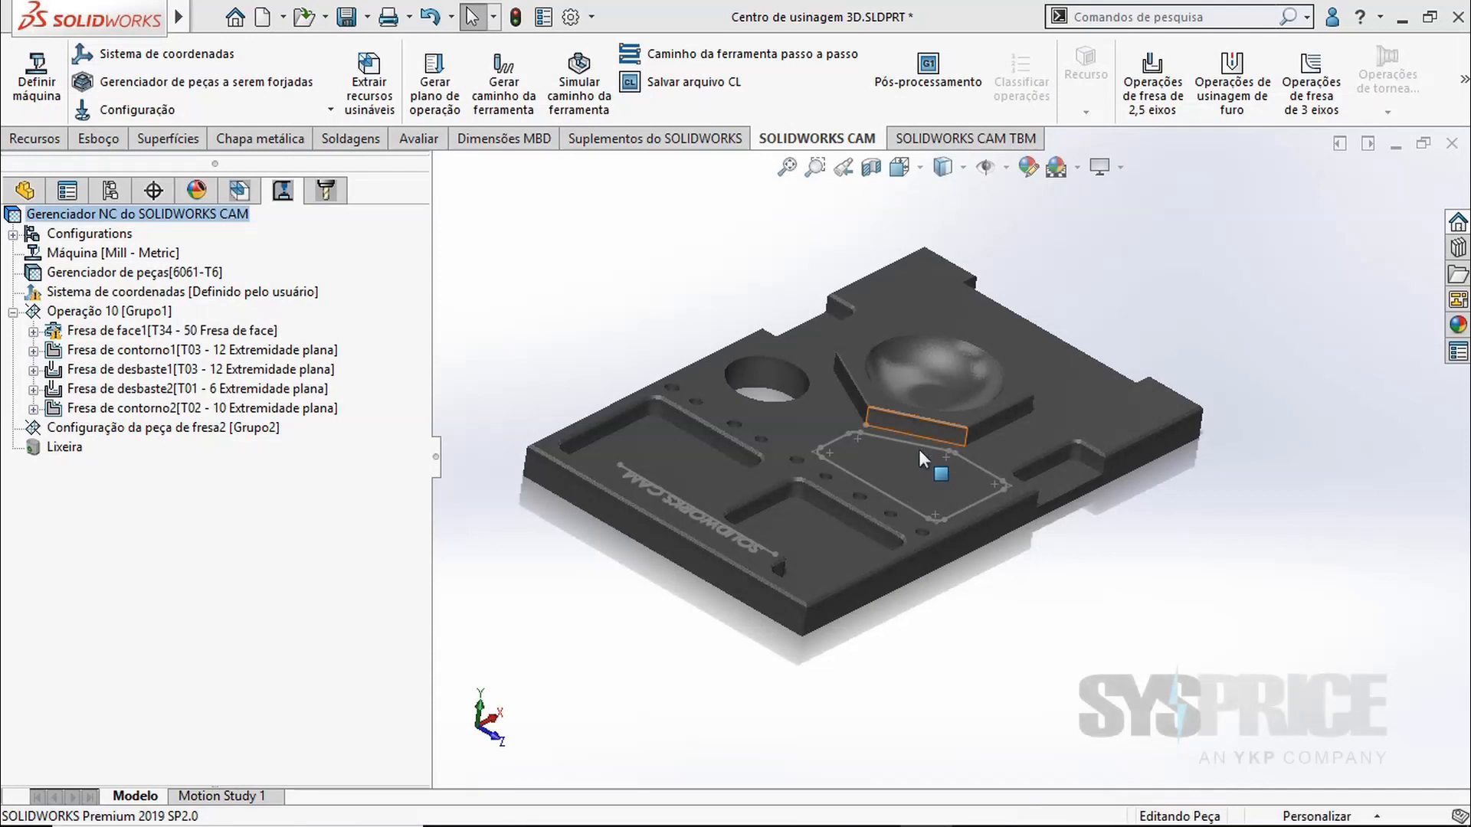
Start a new 3-axis milling operation of type Folga da área using the tool T04 - 20x2 Fresa esférica cruzada
{"action": "middle_click_drag", "start_coordinate": [919, 450], "coordinate": [933, 465]}
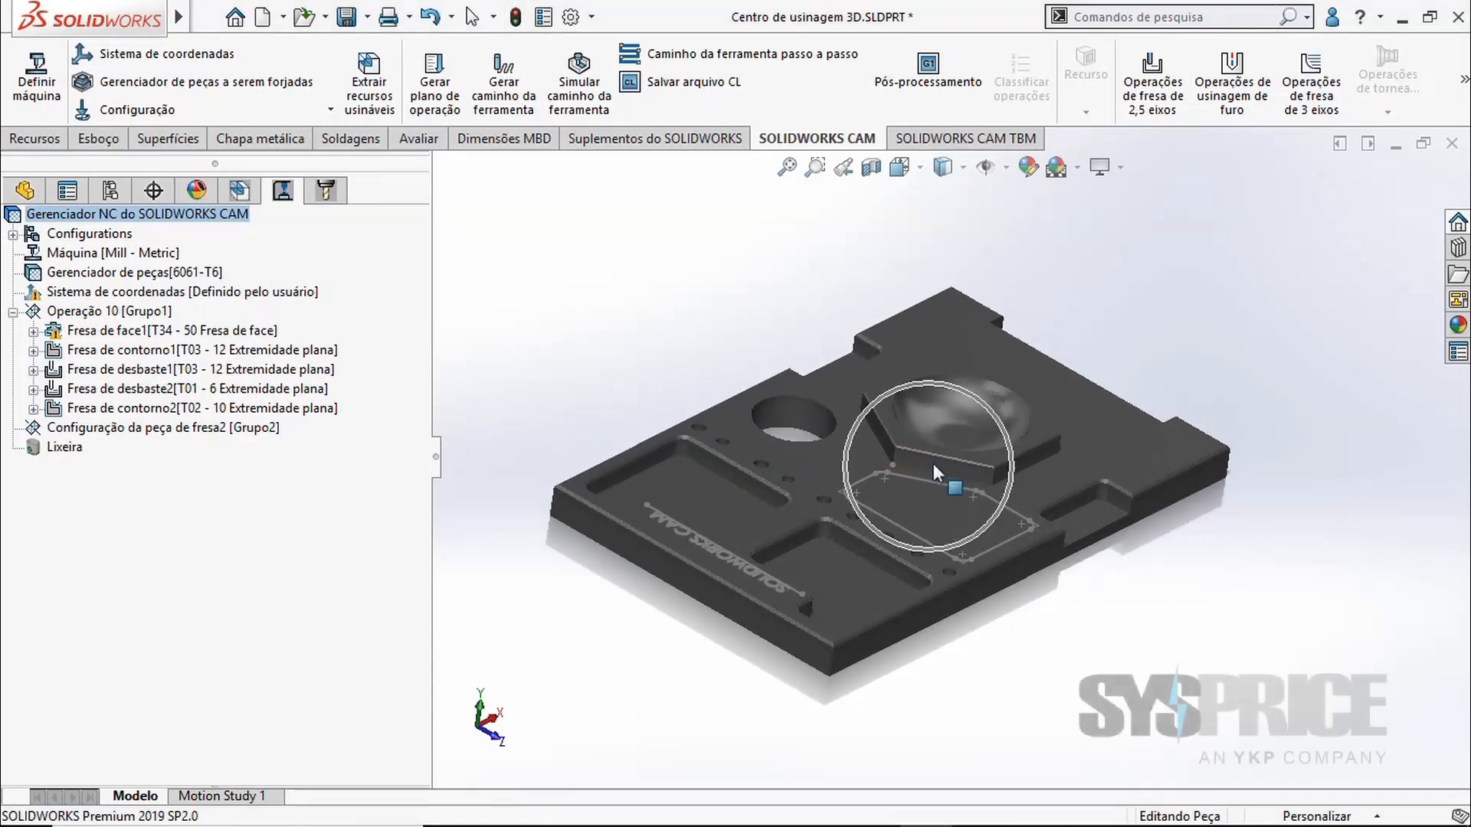
{"action": "left_click", "coordinate": [1307, 91]}
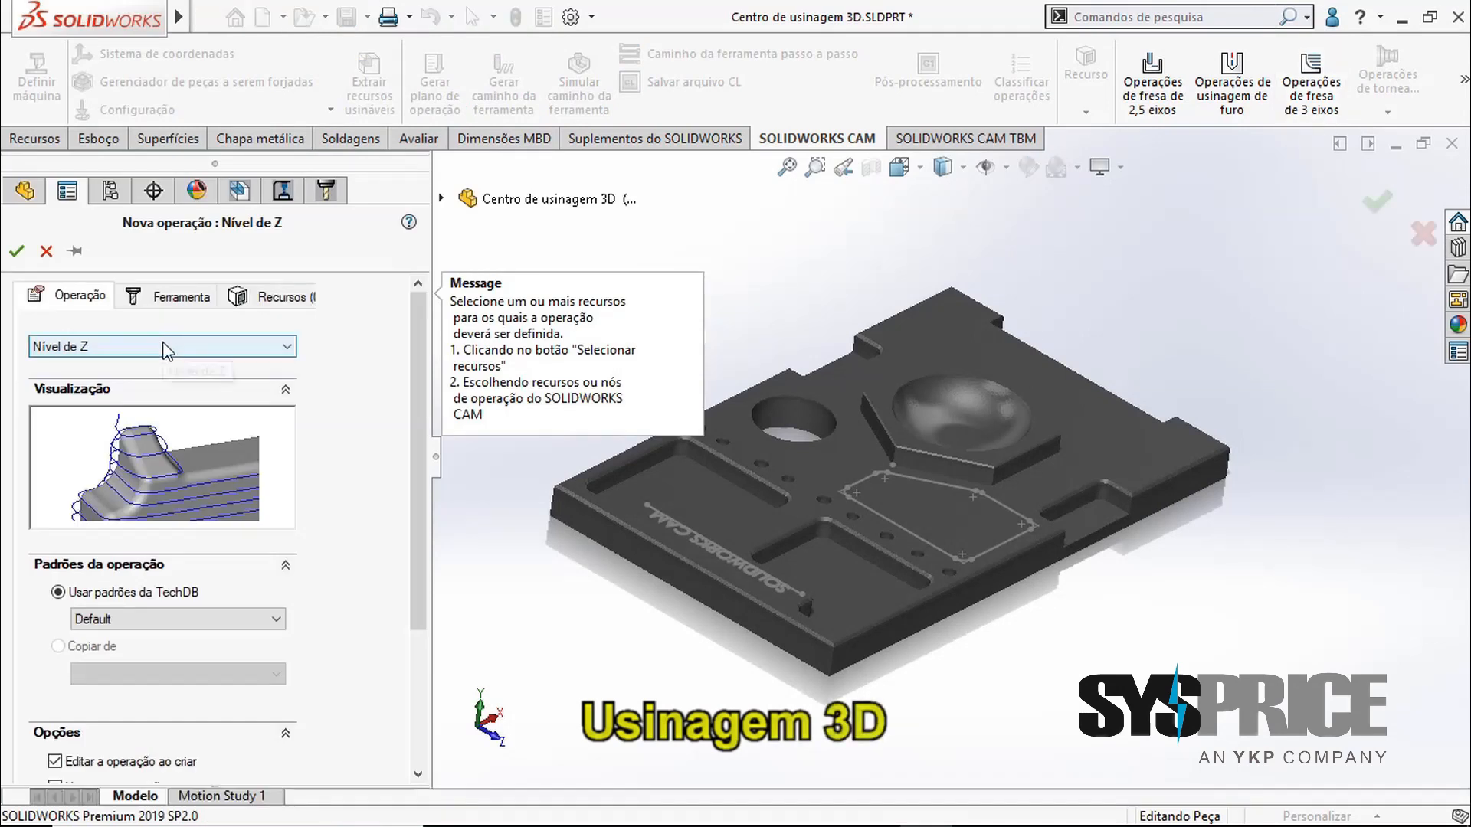
{"action": "left_click", "coordinate": [168, 350]}
{"action": "left_click", "coordinate": [158, 371]}
{"action": "left_click", "coordinate": [180, 296]}
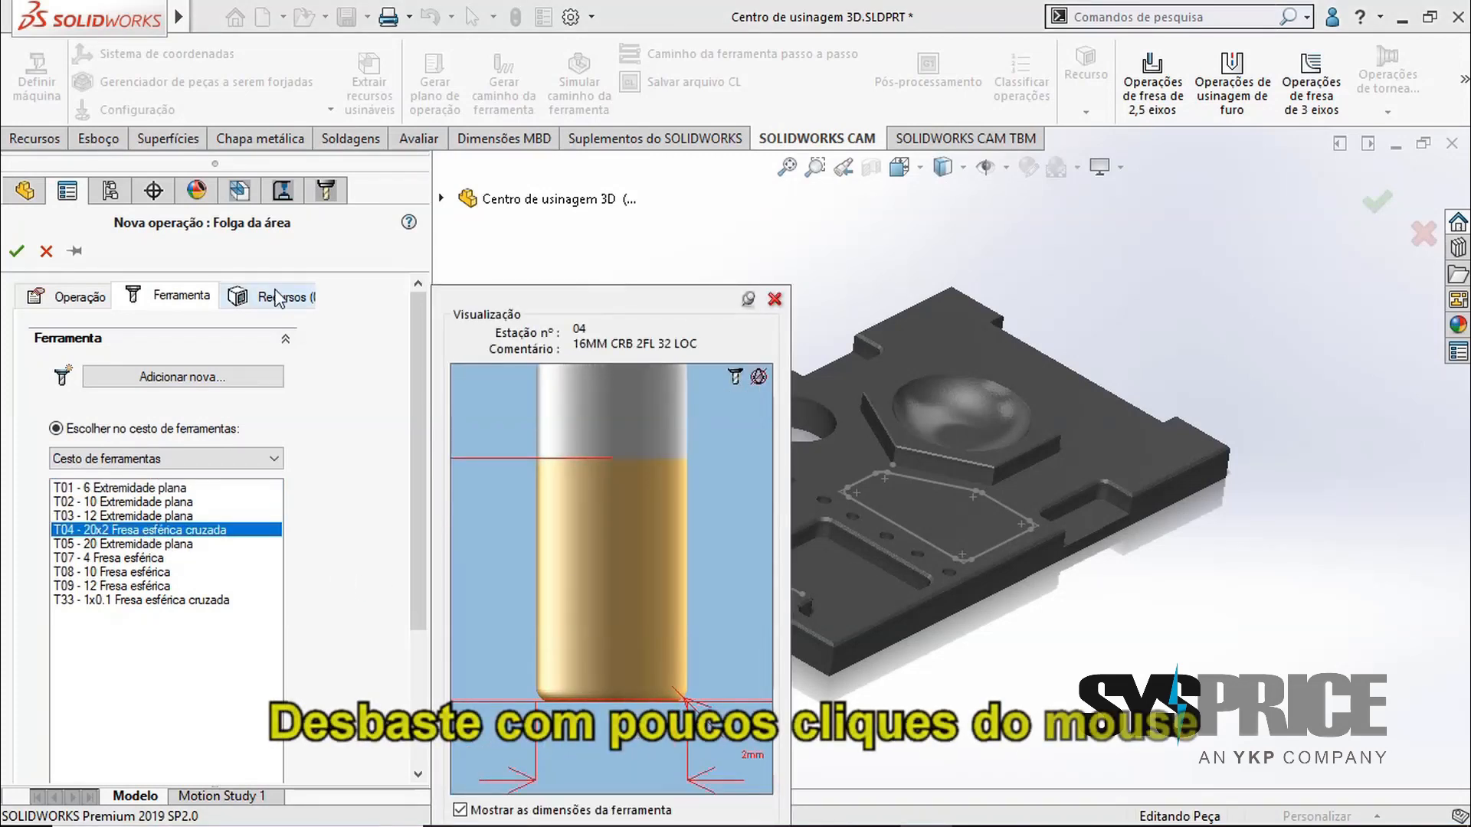
Create the operation's multi-surface feature under the existing Operação 10 and name the operation Desbaste de Modelo
{"action": "left_click", "coordinate": [272, 297]}
{"action": "left_click", "coordinate": [170, 553]}
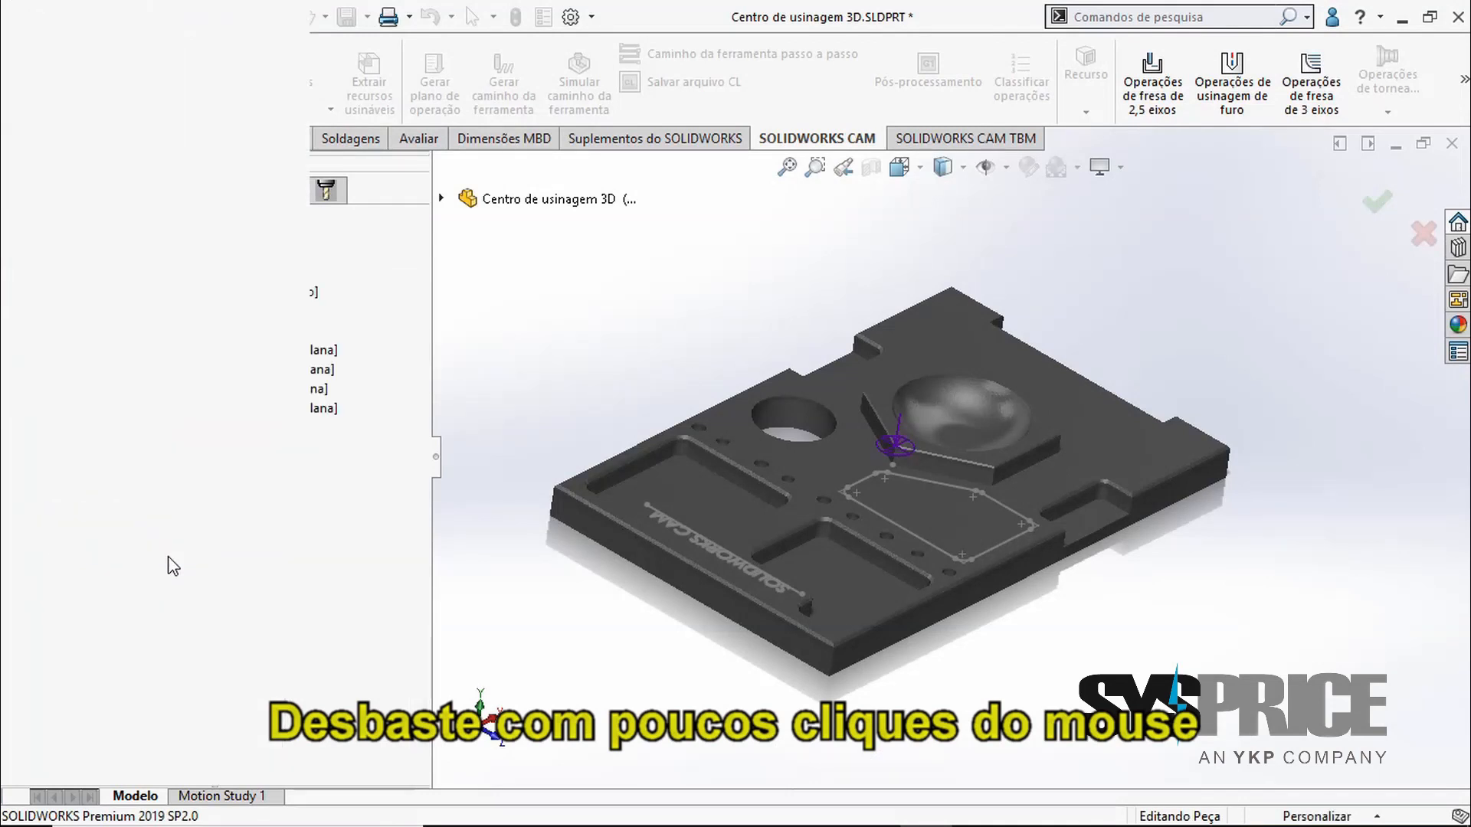
{"action": "left_click", "coordinate": [101, 525]}
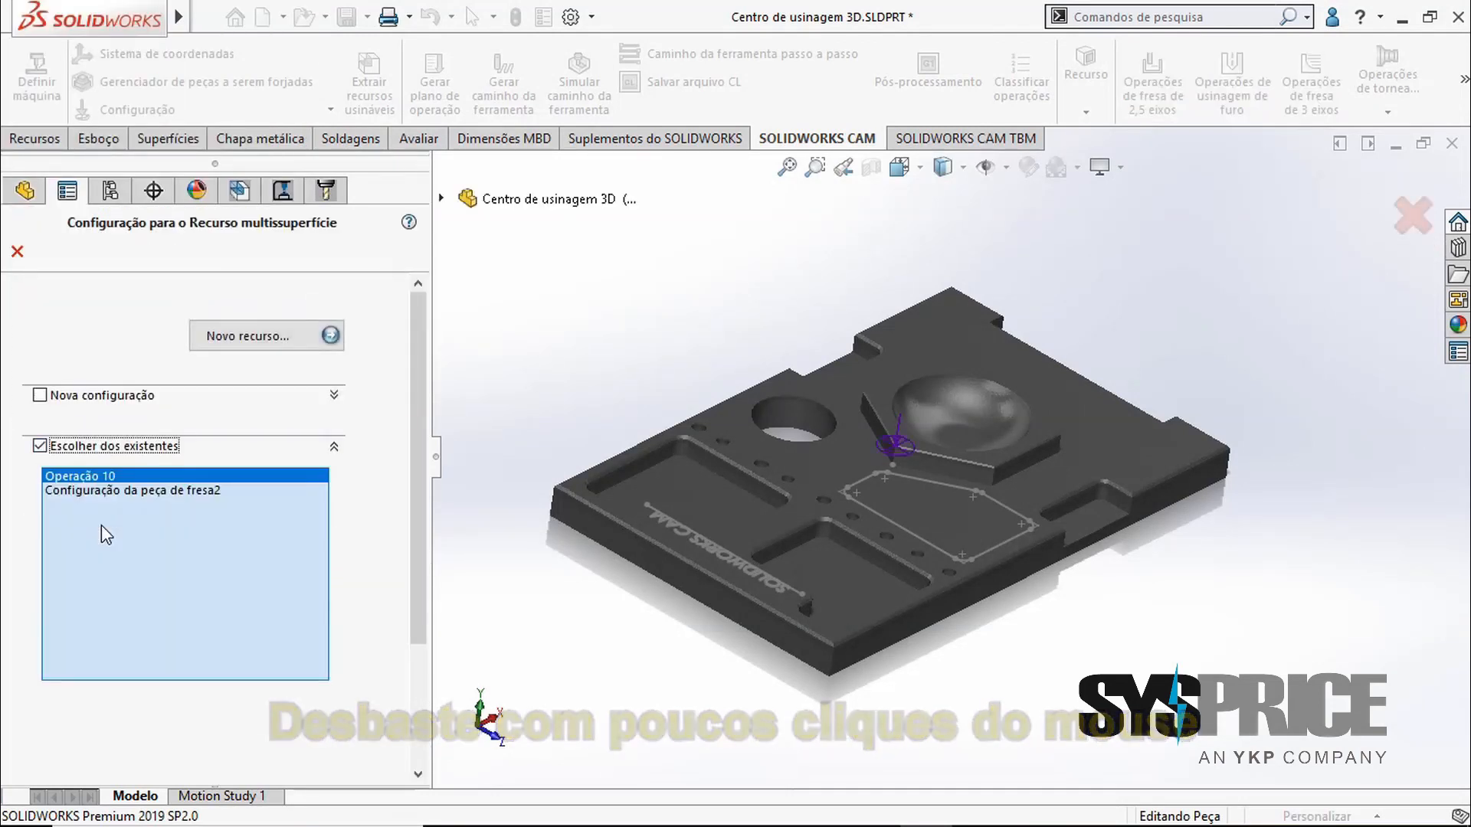
{"action": "left_click", "coordinate": [282, 337]}
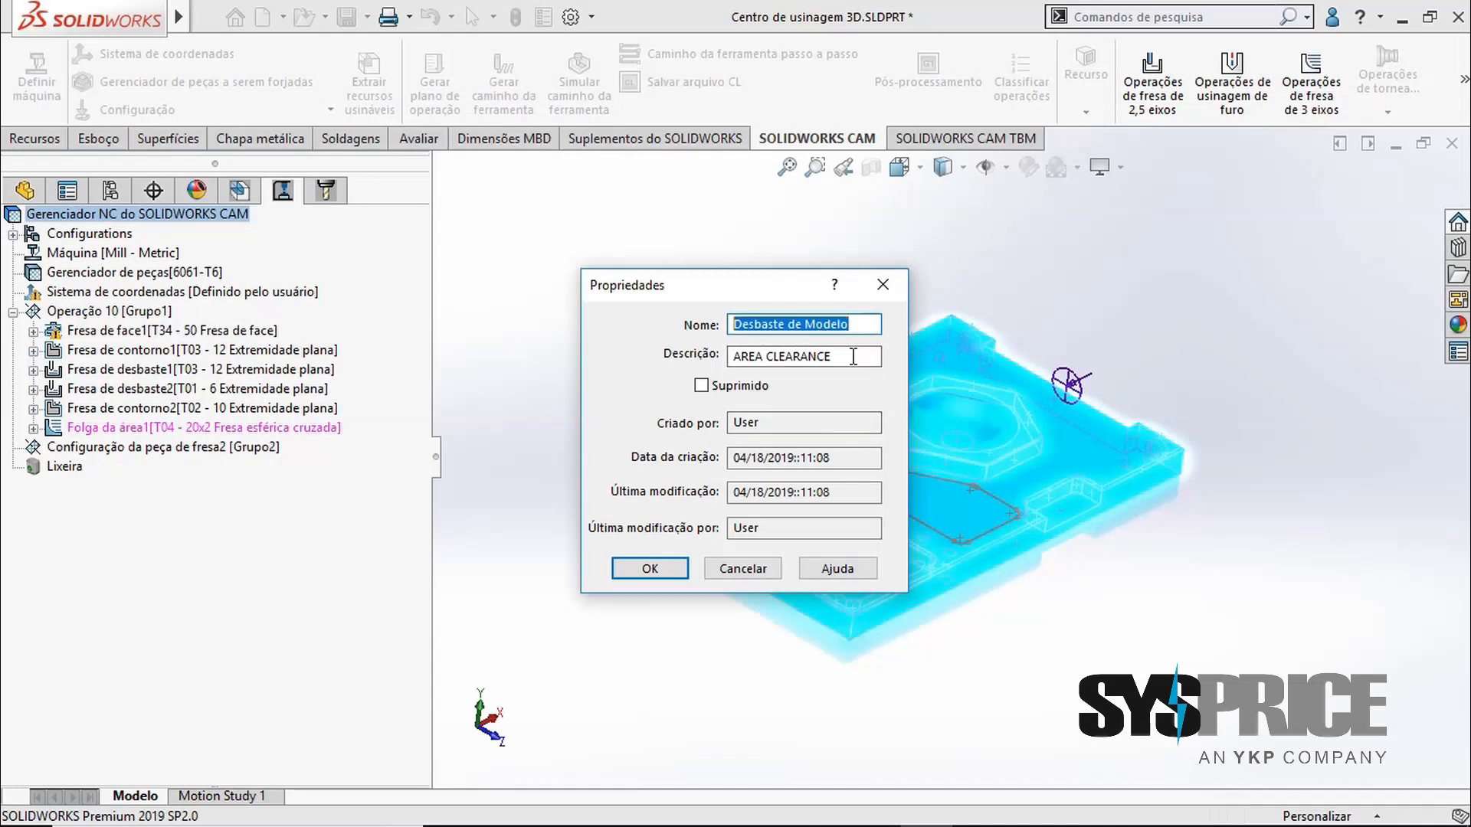
{"action": "left_click", "coordinate": [650, 569]}
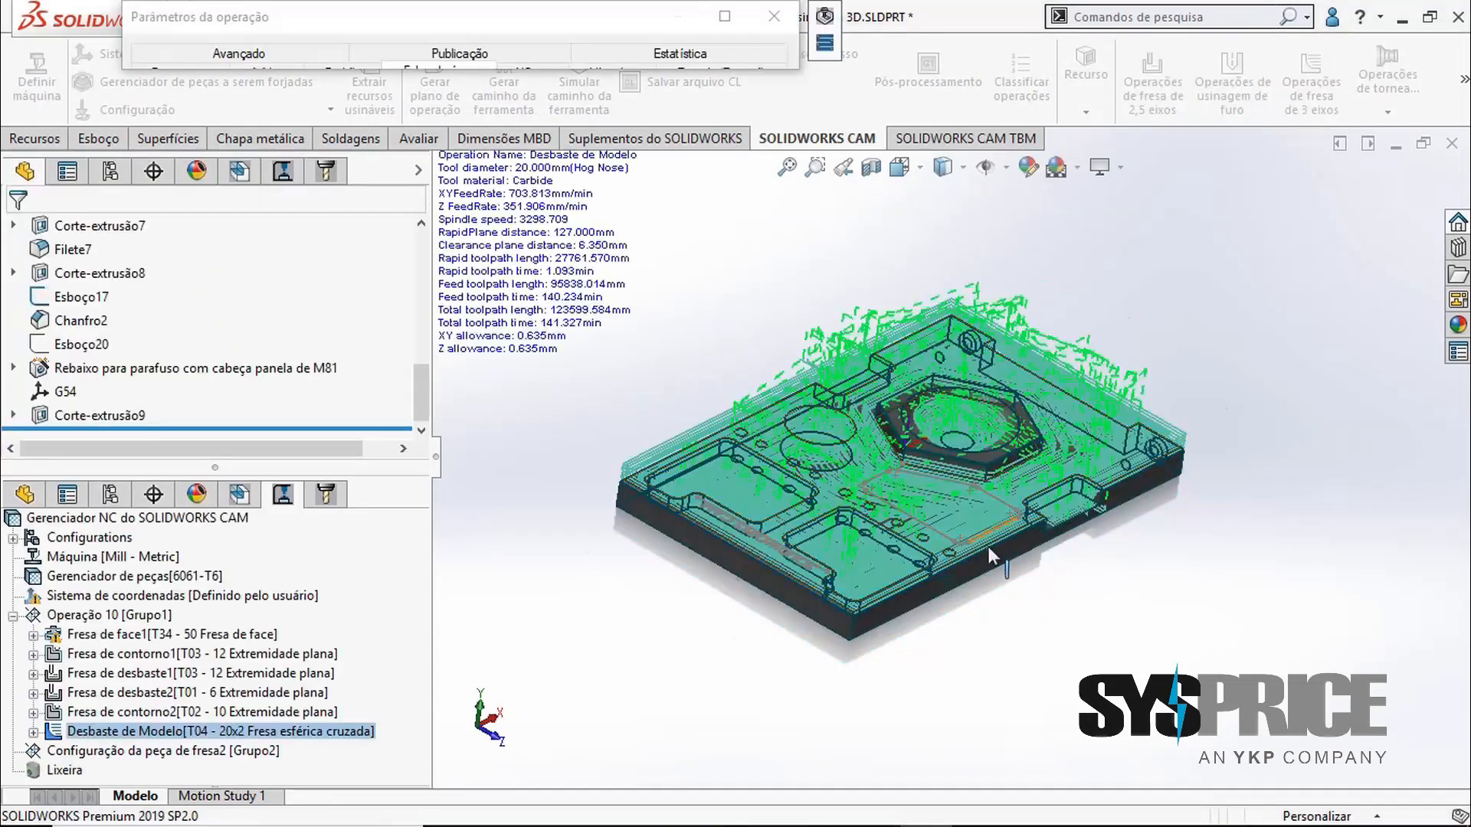
Examine the Desbaste de Modelo toolpath over the whole plate and inside the open pocket on its long edge
{"action": "scroll", "coordinate": [989, 547], "scroll_direction": "down", "scroll_amount": 6}
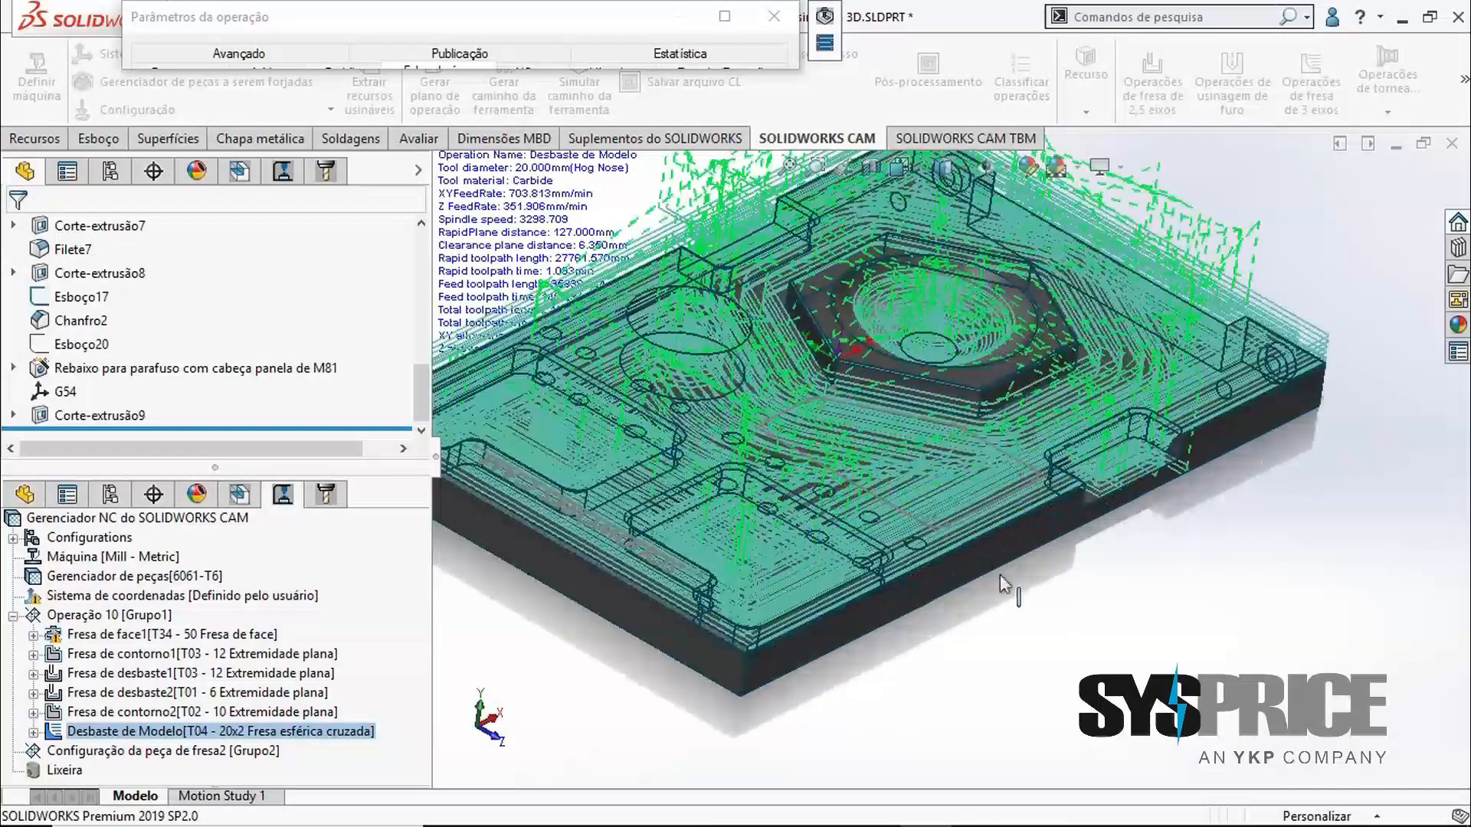
{"action": "middle_click_drag", "start_coordinate": [1038, 545], "coordinate": [958, 452]}
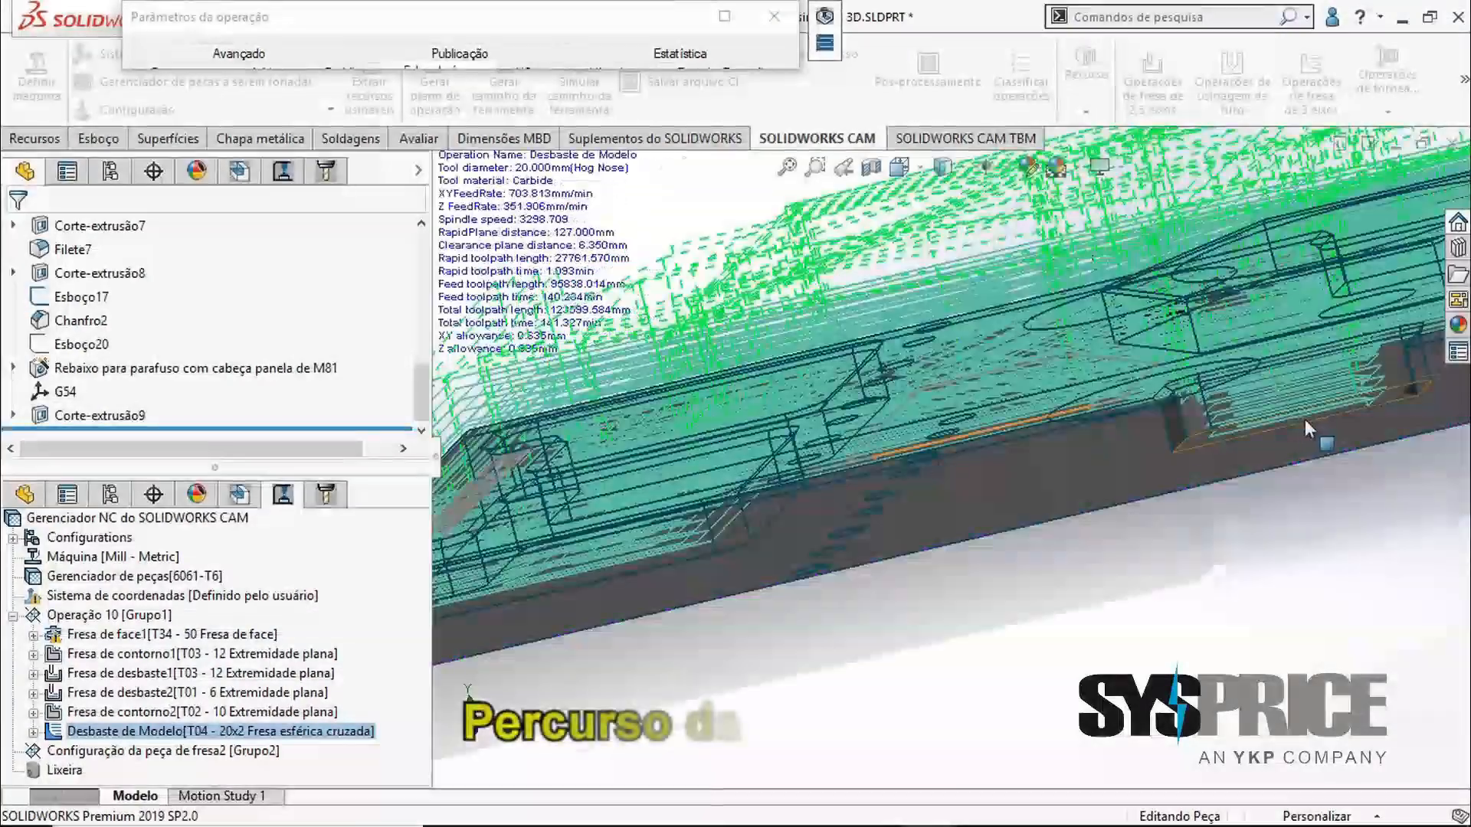
{"action": "scroll", "coordinate": [1304, 420], "scroll_direction": "down", "scroll_amount": 7}
{"action": "middle_click_drag", "start_coordinate": [1225, 385], "coordinate": [1276, 427]}
{"action": "scroll", "coordinate": [1089, 443], "scroll_direction": "up", "scroll_amount": 1}
{"action": "scroll", "coordinate": [996, 448], "scroll_direction": "up", "scroll_amount": 8}
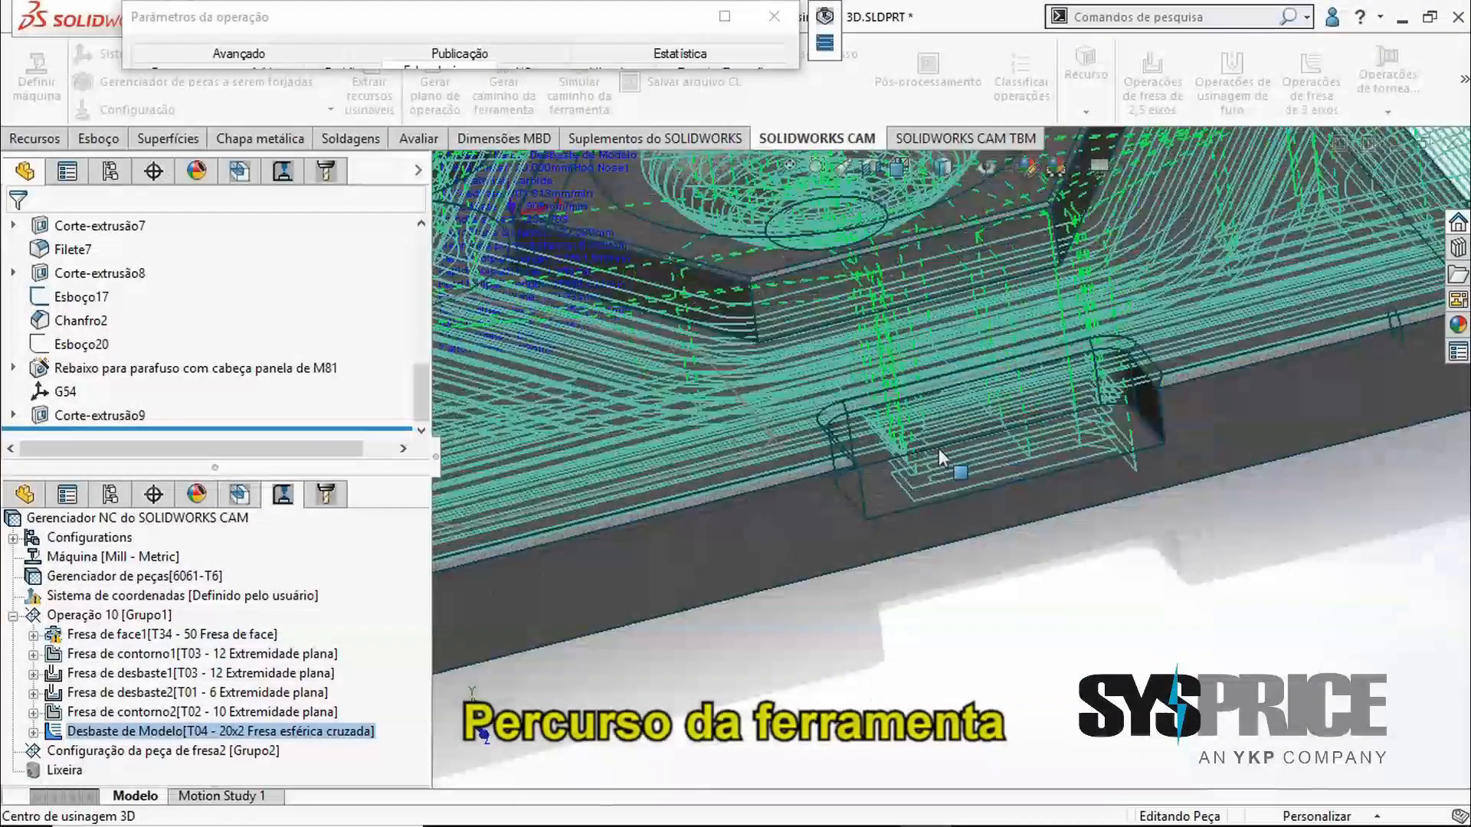
{"action": "left_click", "coordinate": [812, 462]}
{"action": "scroll", "coordinate": [812, 461], "scroll_direction": "up", "scroll_amount": 1}
{"action": "middle_click_drag", "start_coordinate": [812, 461], "coordinate": [826, 469]}
{"action": "middle_click_drag", "start_coordinate": [720, 485], "coordinate": [844, 530]}
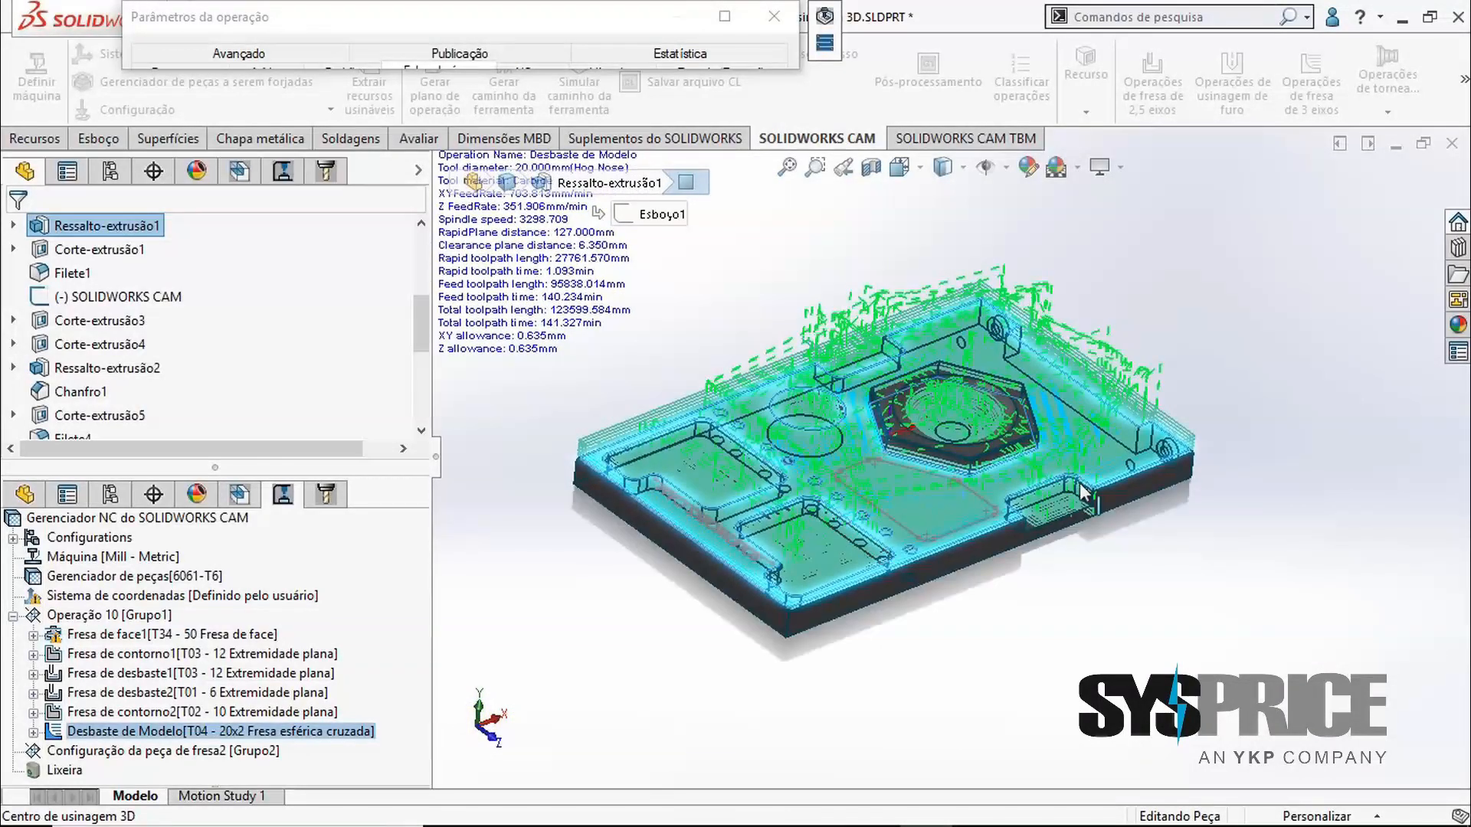
{"action": "scroll", "coordinate": [1000, 506], "scroll_direction": "down", "scroll_amount": 3}
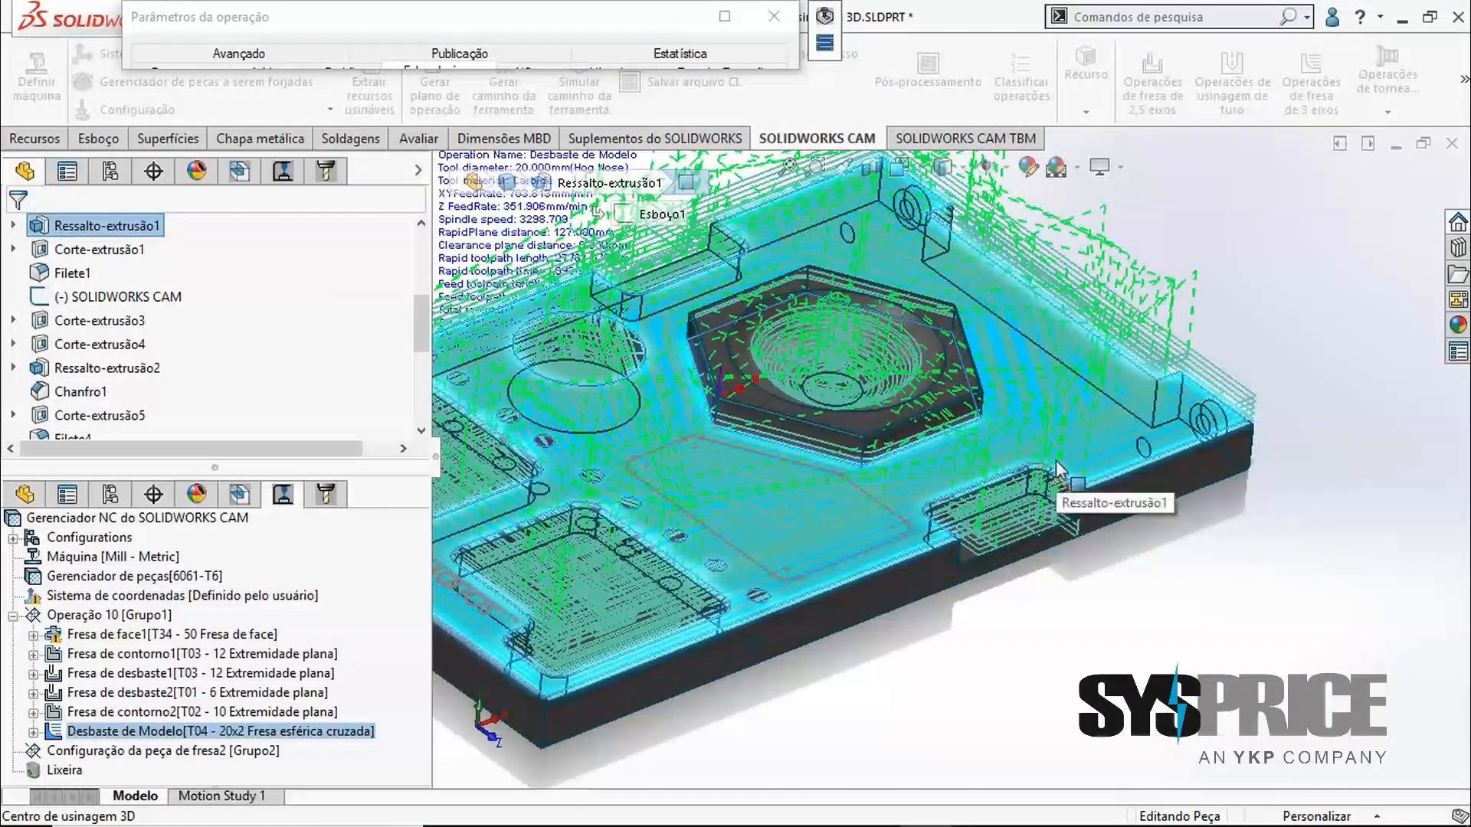
{"action": "scroll", "coordinate": [996, 446], "scroll_direction": "down", "scroll_amount": 1}
{"action": "scroll", "coordinate": [918, 455], "scroll_direction": "up", "scroll_amount": 1}
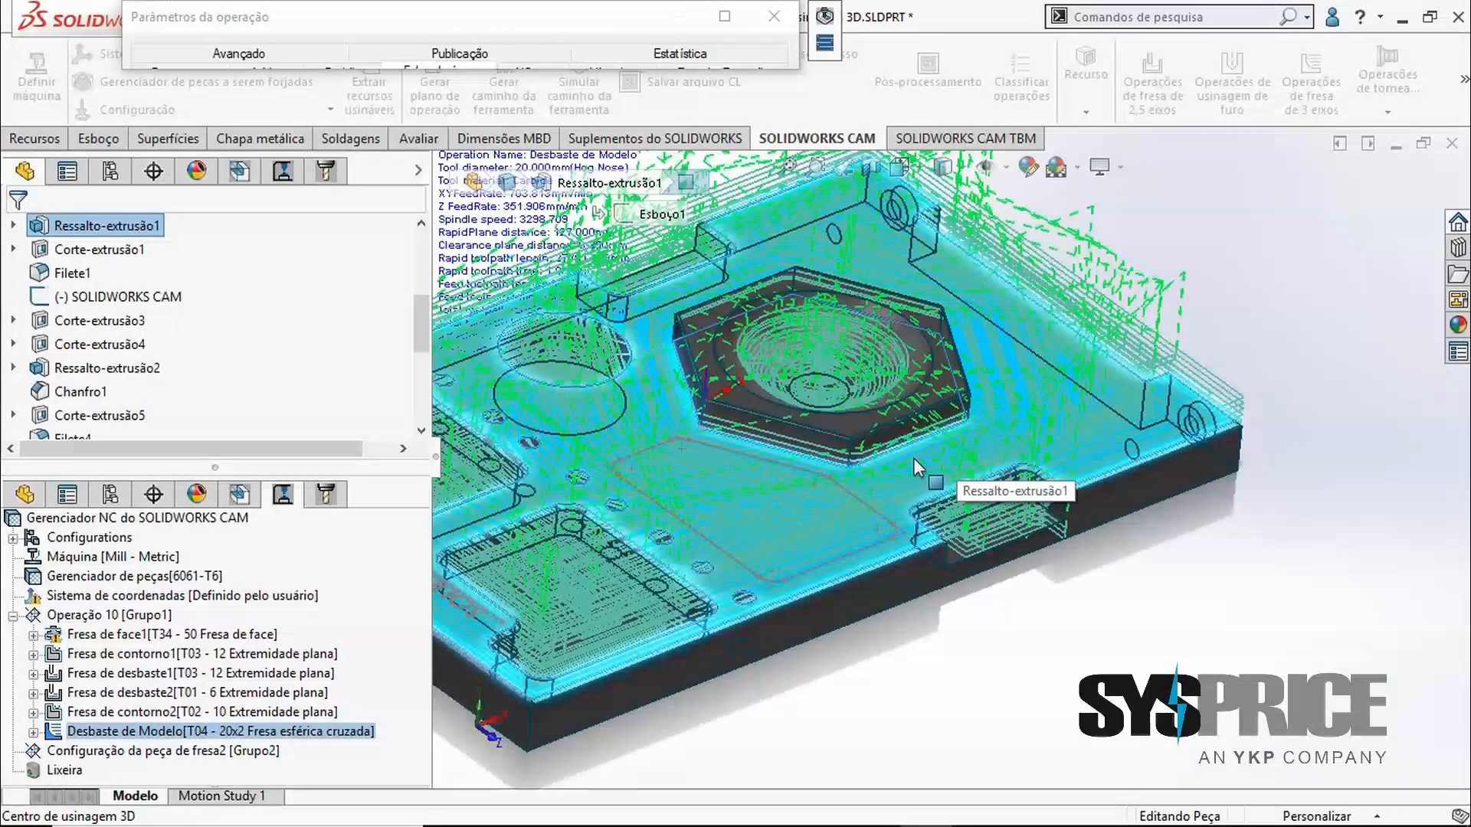
{"action": "scroll", "coordinate": [751, 499], "scroll_direction": "up", "scroll_amount": 2}
{"action": "middle_click_drag", "start_coordinate": [750, 500], "coordinate": [930, 513], "text": "ctrl"}
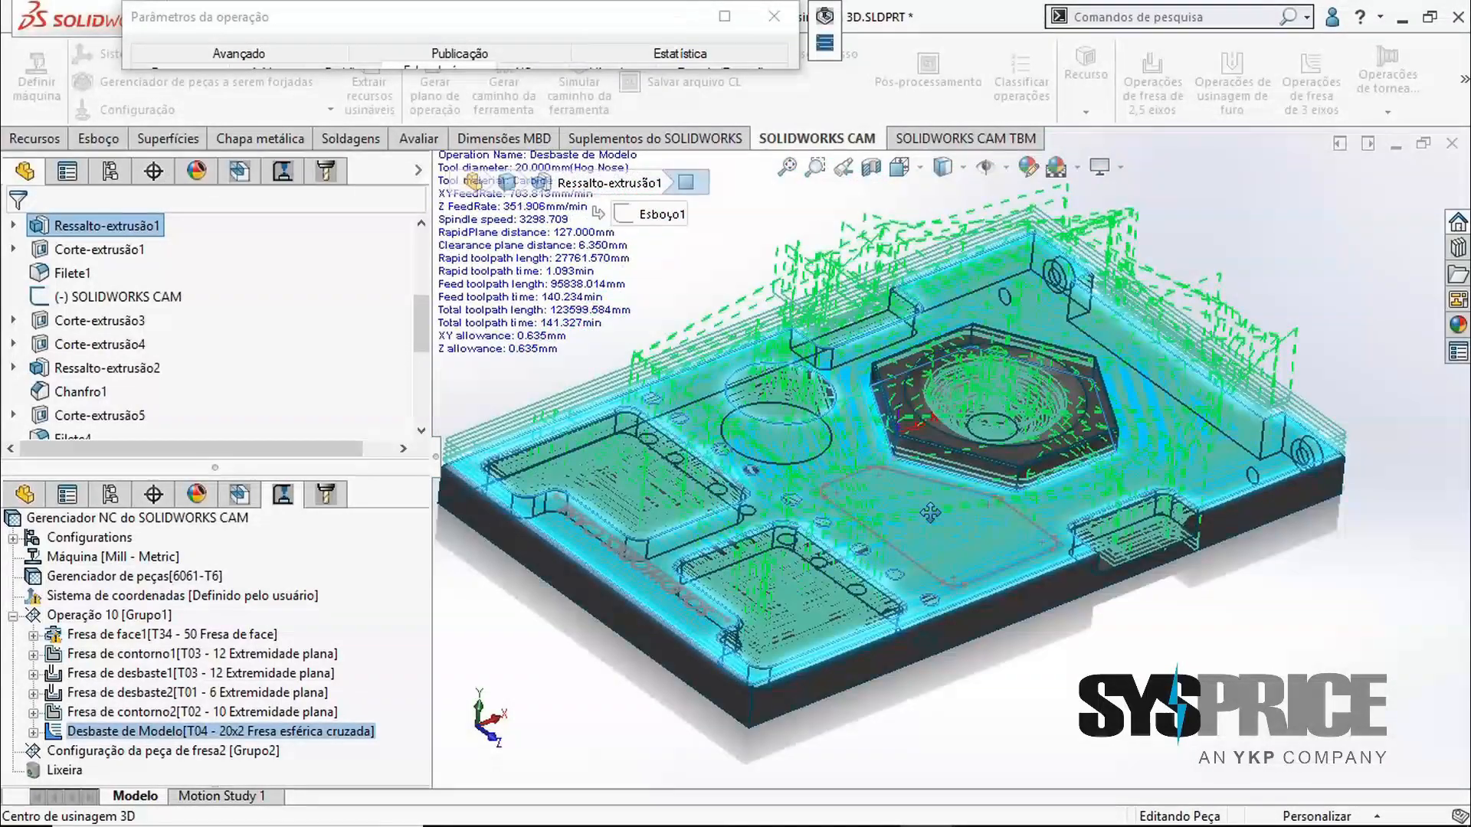
{"action": "scroll", "coordinate": [1001, 488], "scroll_direction": "down", "scroll_amount": 2}
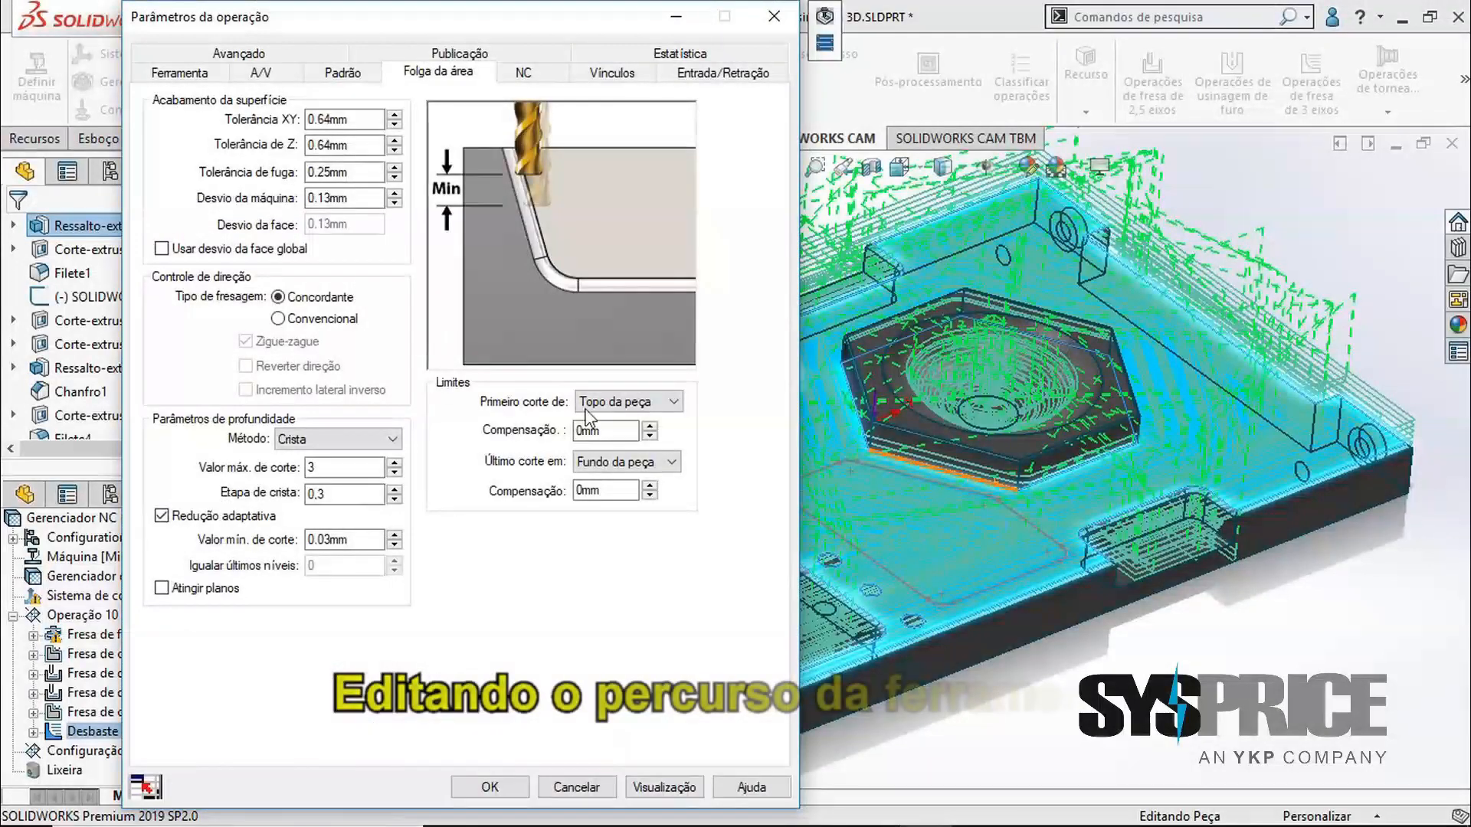
Set the last cut limit to Definido pelo usuário and open the point definition for its Z end
{"action": "left_click", "coordinate": [636, 461]}
{"action": "left_click", "coordinate": [633, 527]}
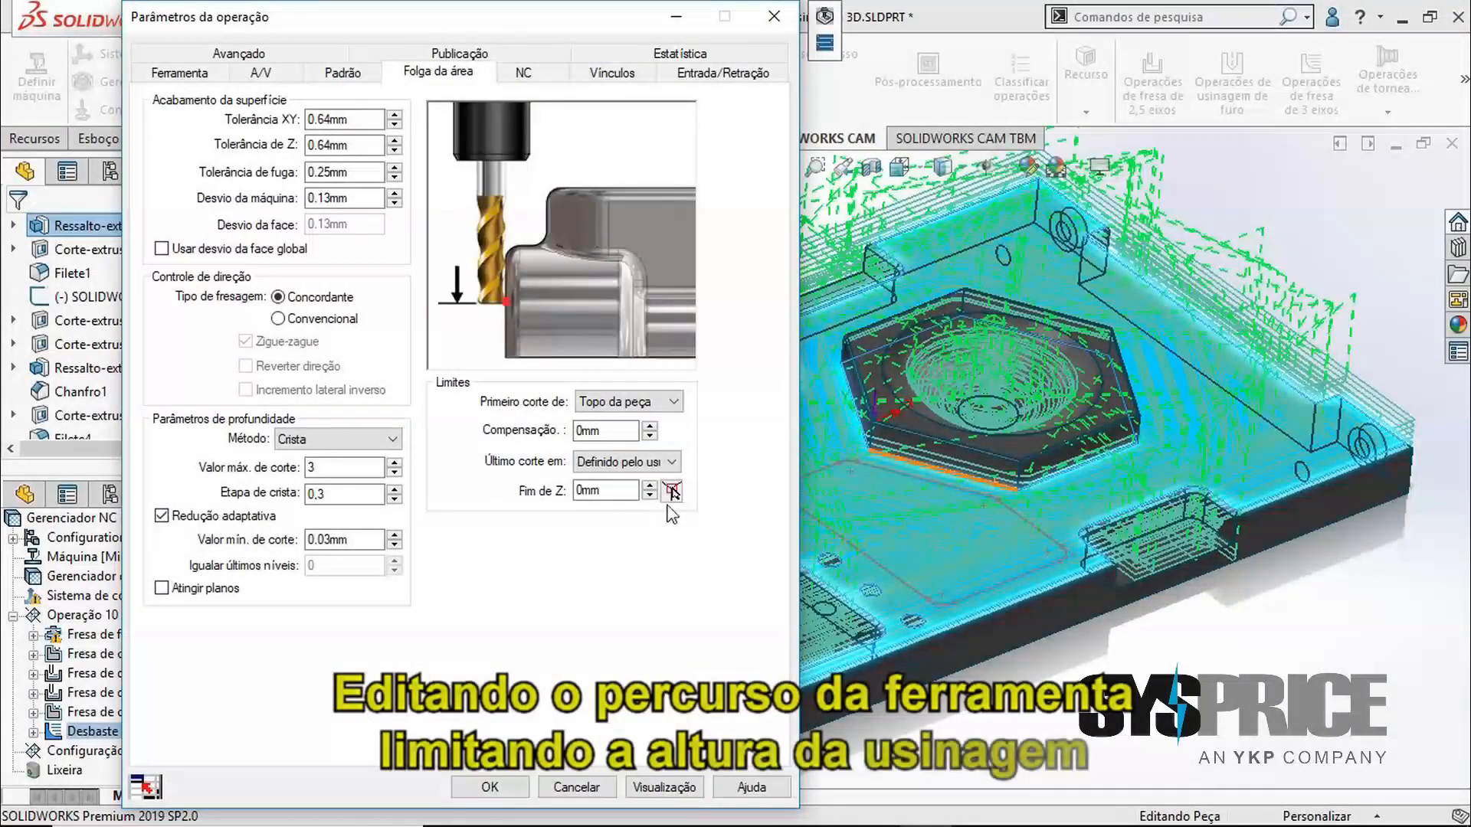
{"action": "left_click", "coordinate": [673, 496]}
Define the Z end from the Esboço16 point with a Z offset of 1 mm, checking the open pocket's upper edge
{"action": "scroll", "coordinate": [1116, 472], "scroll_direction": "down", "scroll_amount": 6}
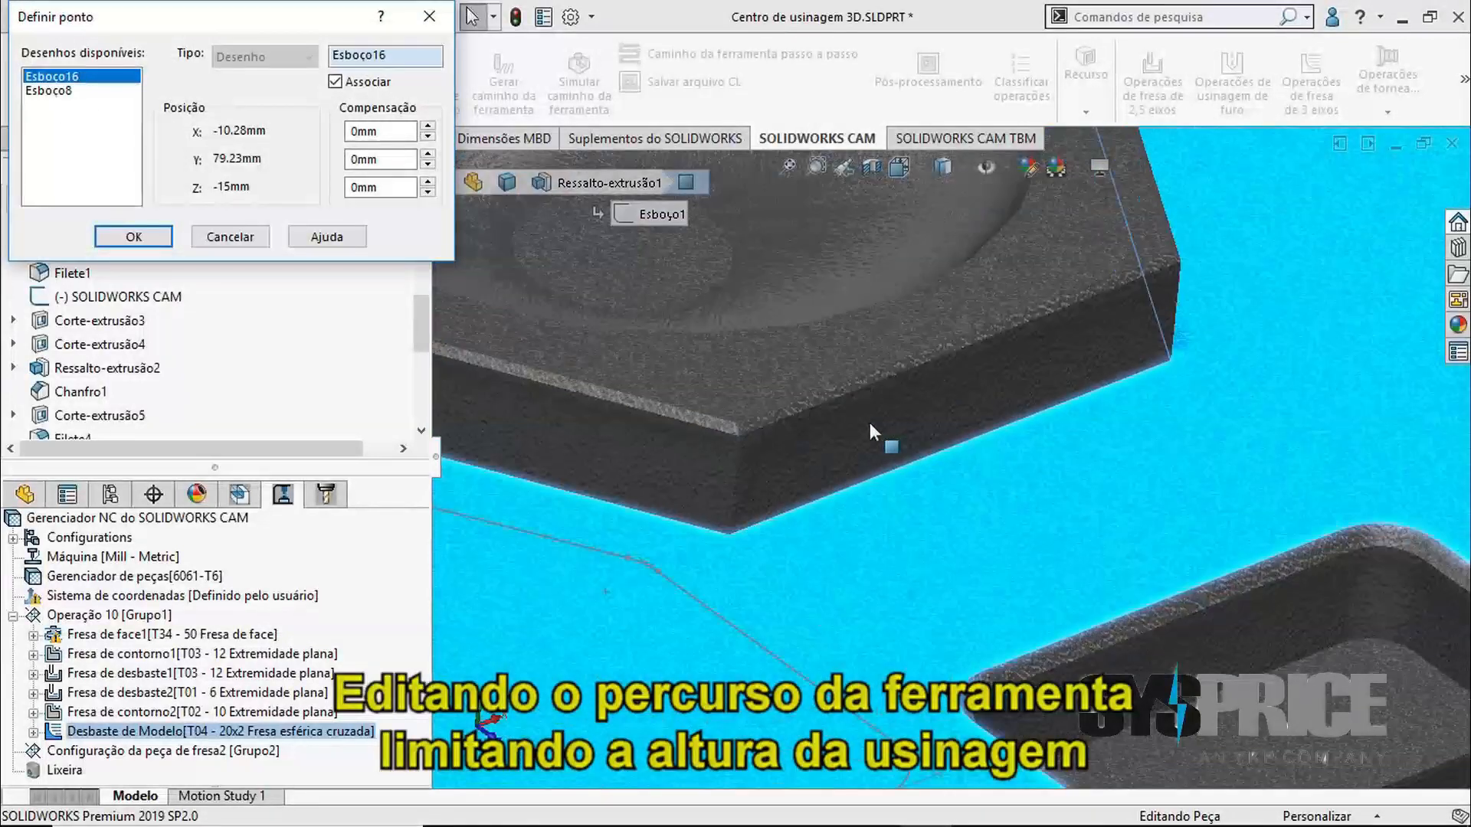
{"action": "scroll", "coordinate": [871, 424], "scroll_direction": "down", "scroll_amount": 2}
{"action": "scroll", "coordinate": [948, 428], "scroll_direction": "up", "scroll_amount": 3}
{"action": "scroll", "coordinate": [1061, 656], "scroll_direction": "down", "scroll_amount": 1}
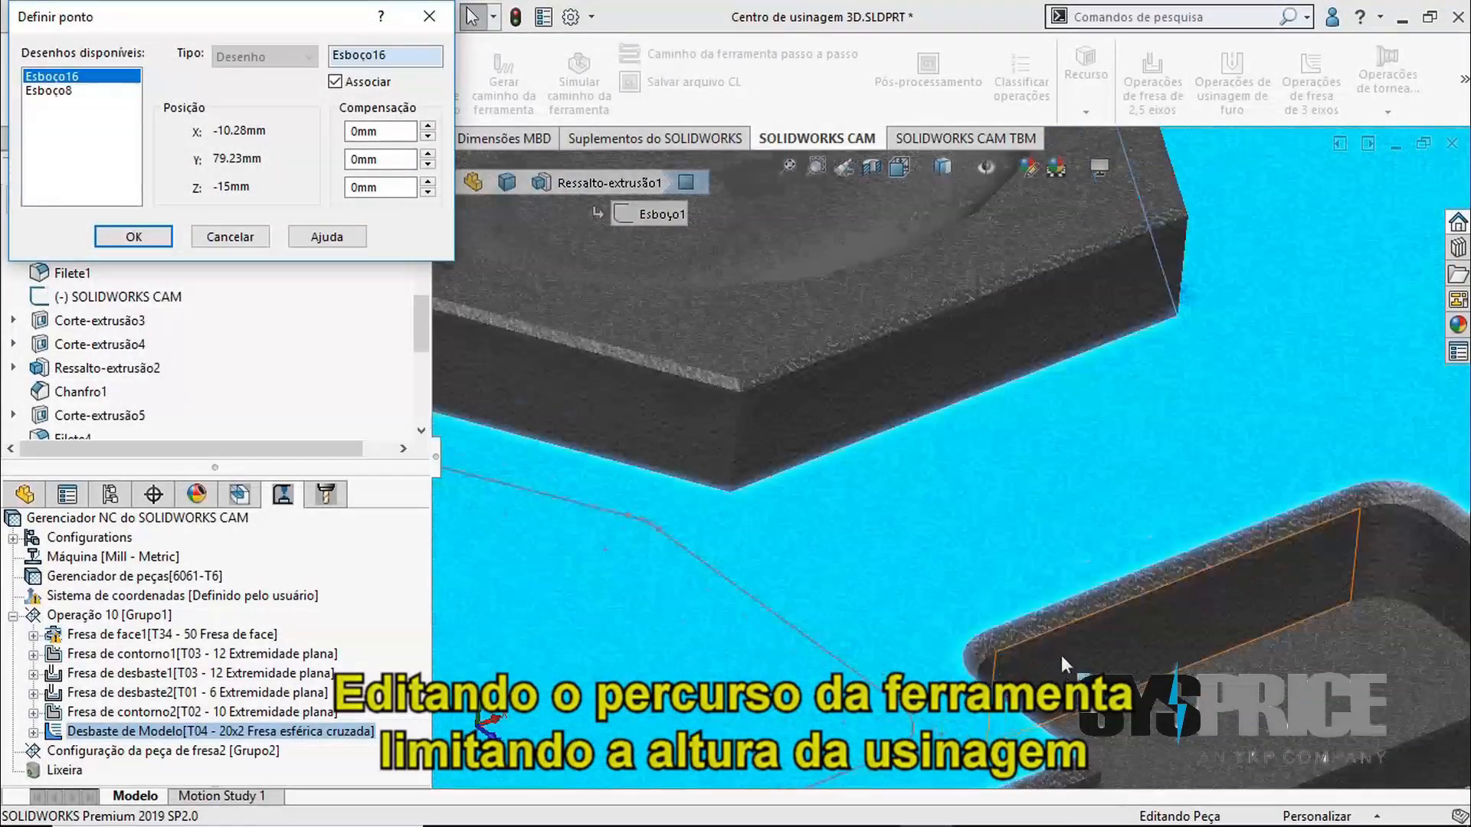
{"action": "scroll", "coordinate": [1060, 655], "scroll_direction": "down", "scroll_amount": 2}
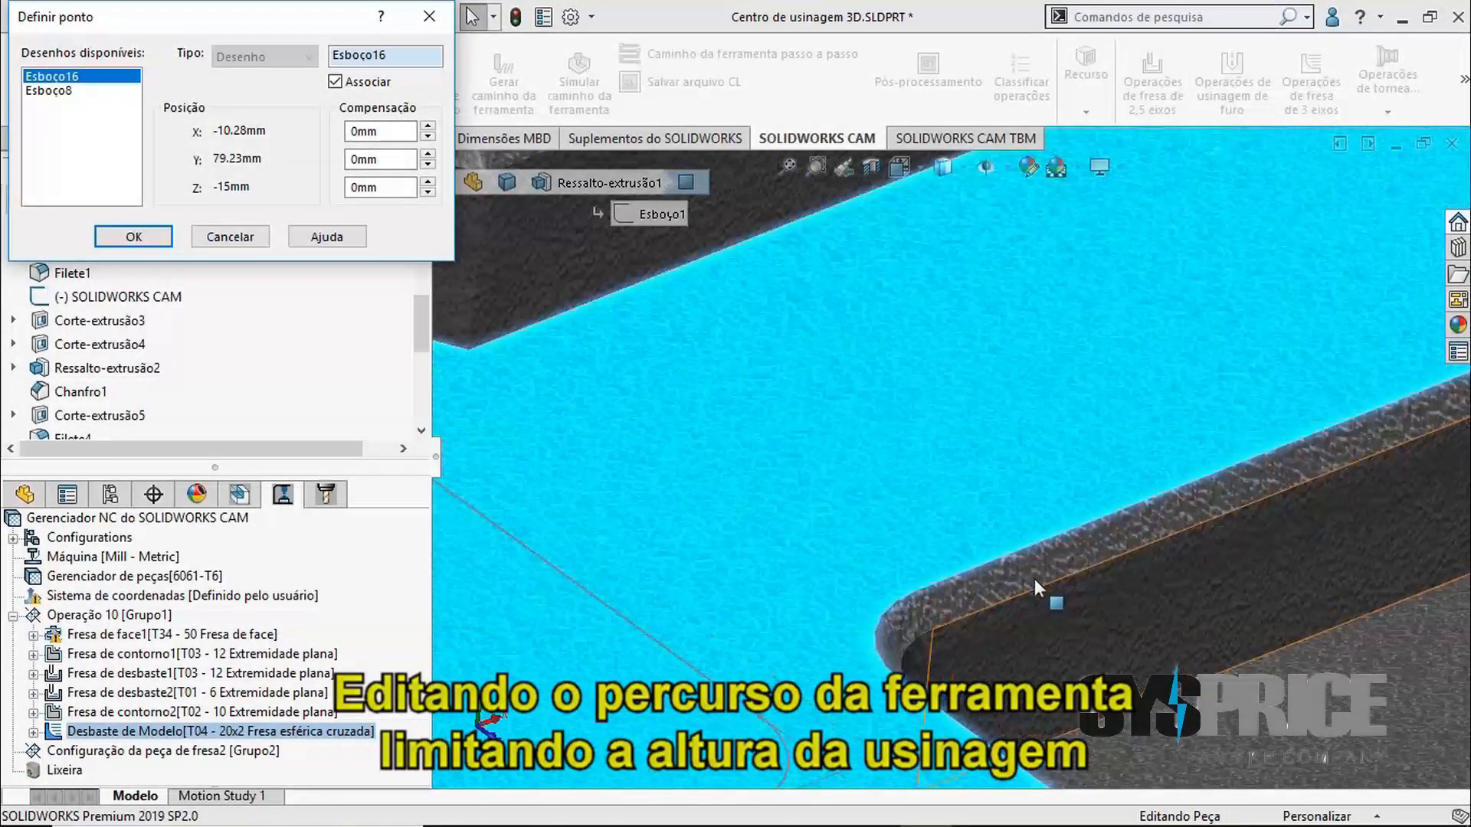
{"action": "left_click", "coordinate": [999, 555]}
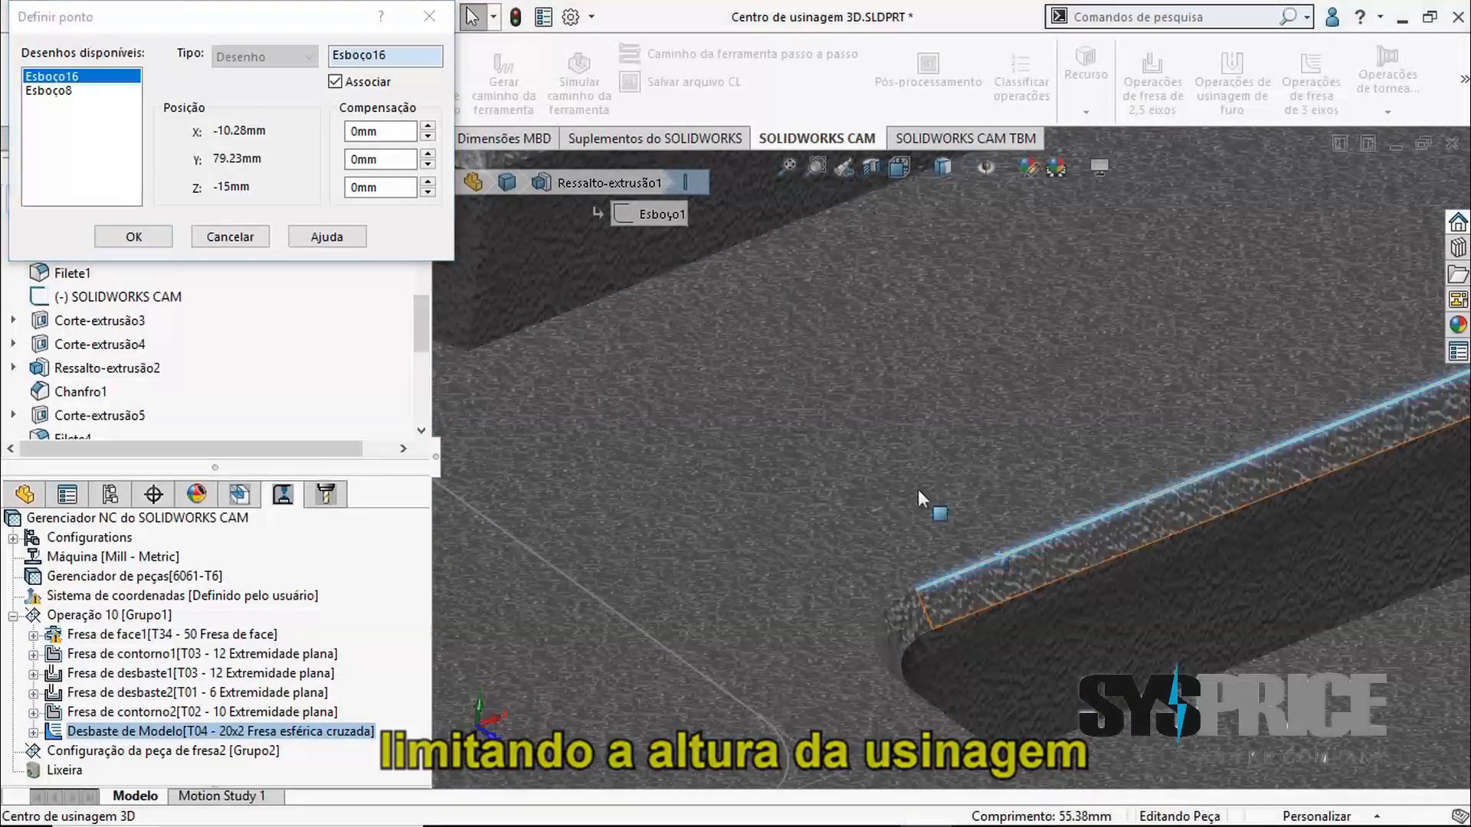
{"action": "scroll", "coordinate": [919, 491], "scroll_direction": "up", "scroll_amount": 3}
{"action": "left_click", "coordinate": [400, 207]}
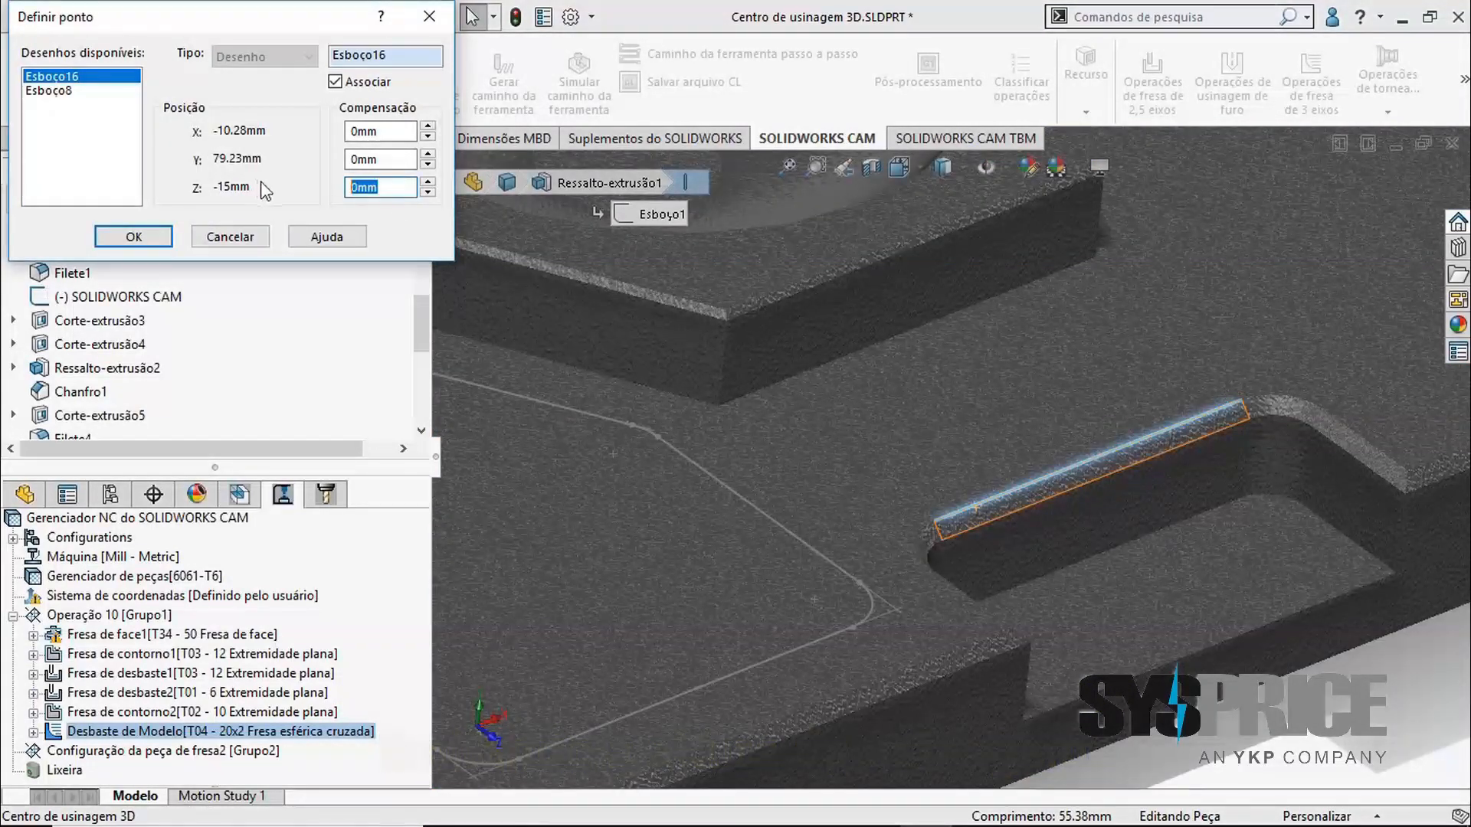
{"action": "type", "text": "1"}
{"action": "left_click", "coordinate": [167, 238]}
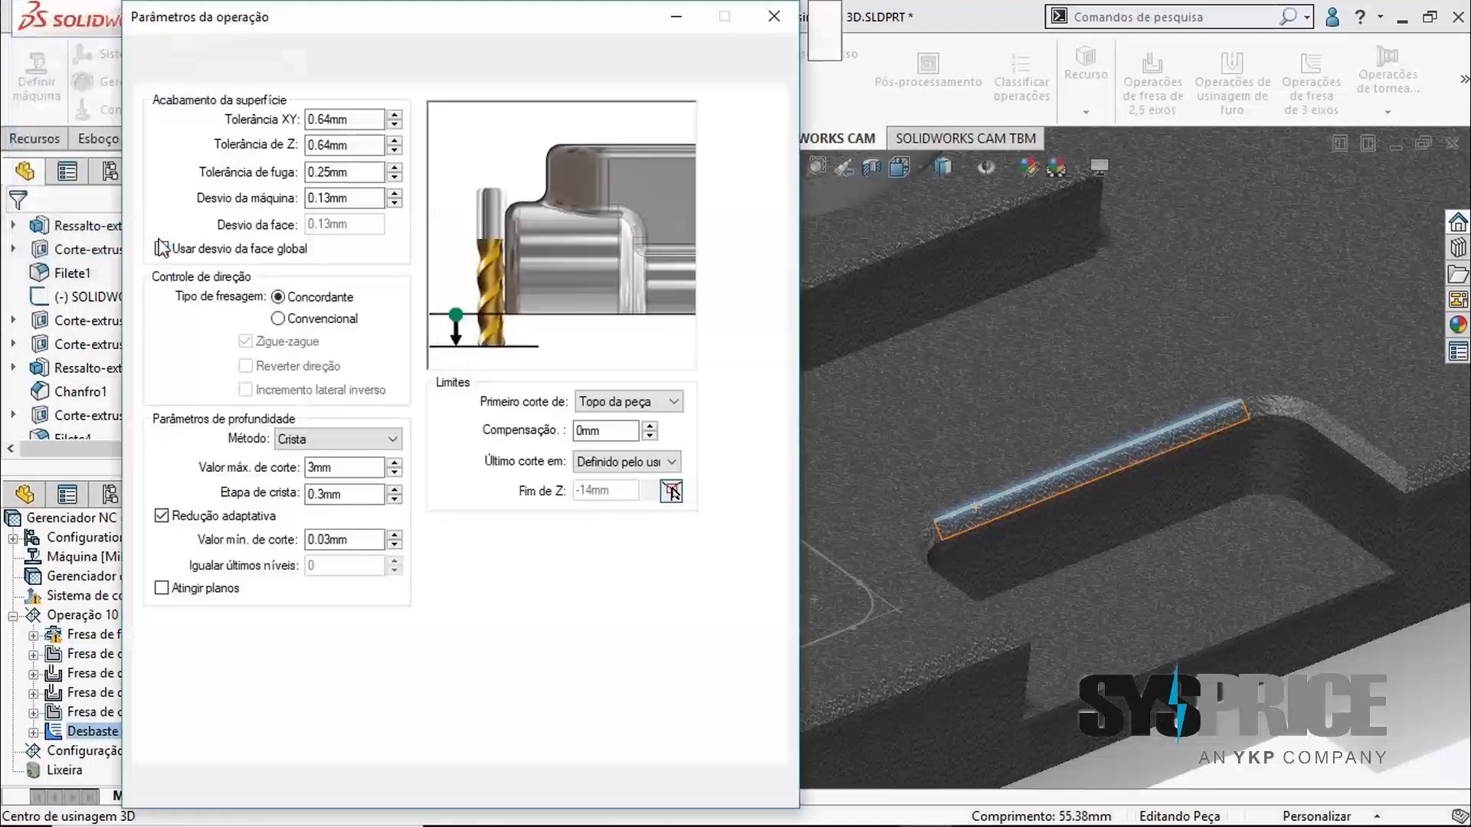
Preview the Desbaste de Modelo toolpath with the new depth limit and inspect it around the open pocket
{"action": "scroll", "coordinate": [1138, 489], "scroll_direction": "up", "scroll_amount": 4}
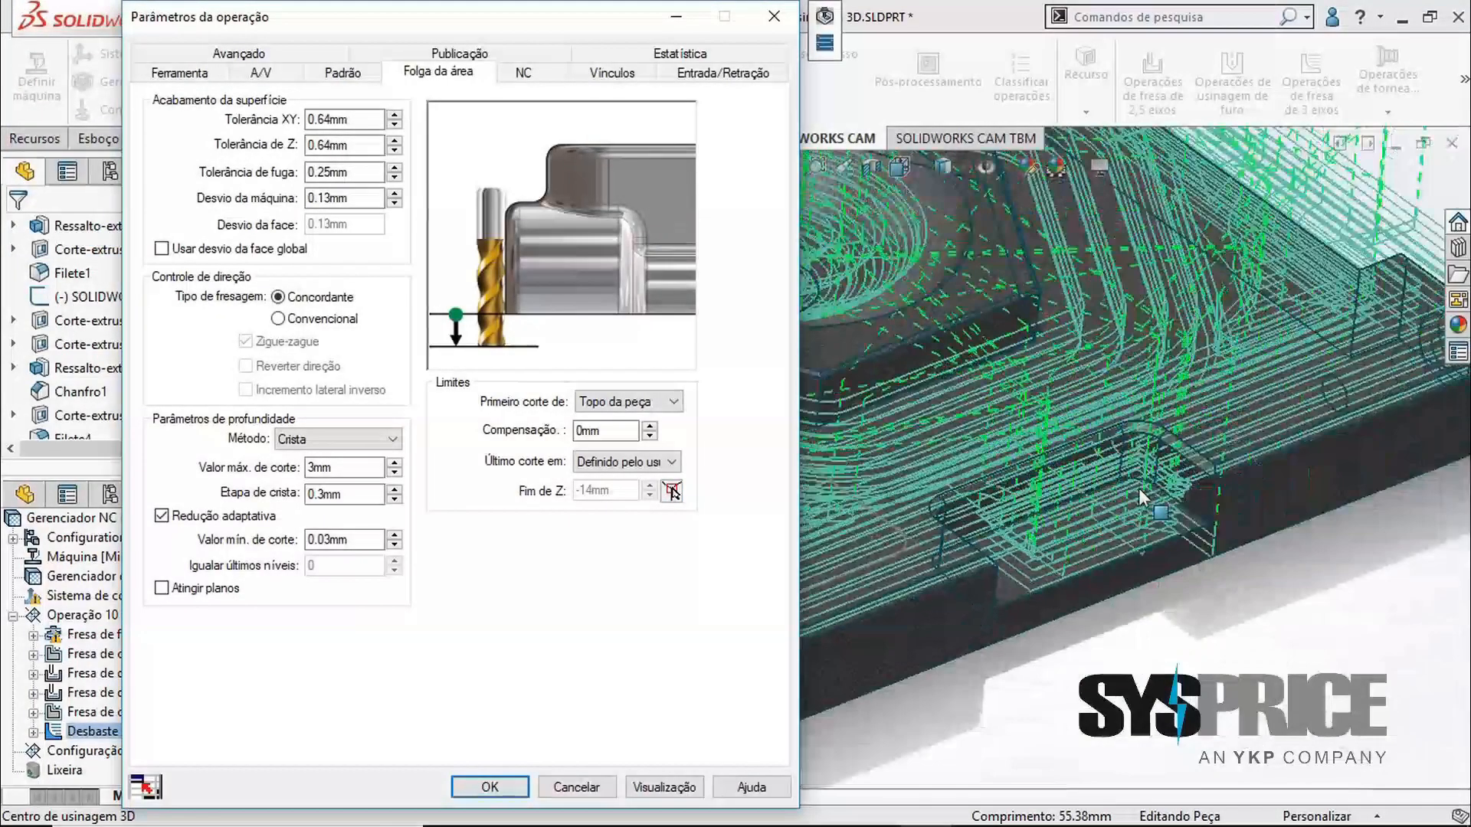
{"action": "left_click", "coordinate": [659, 789]}
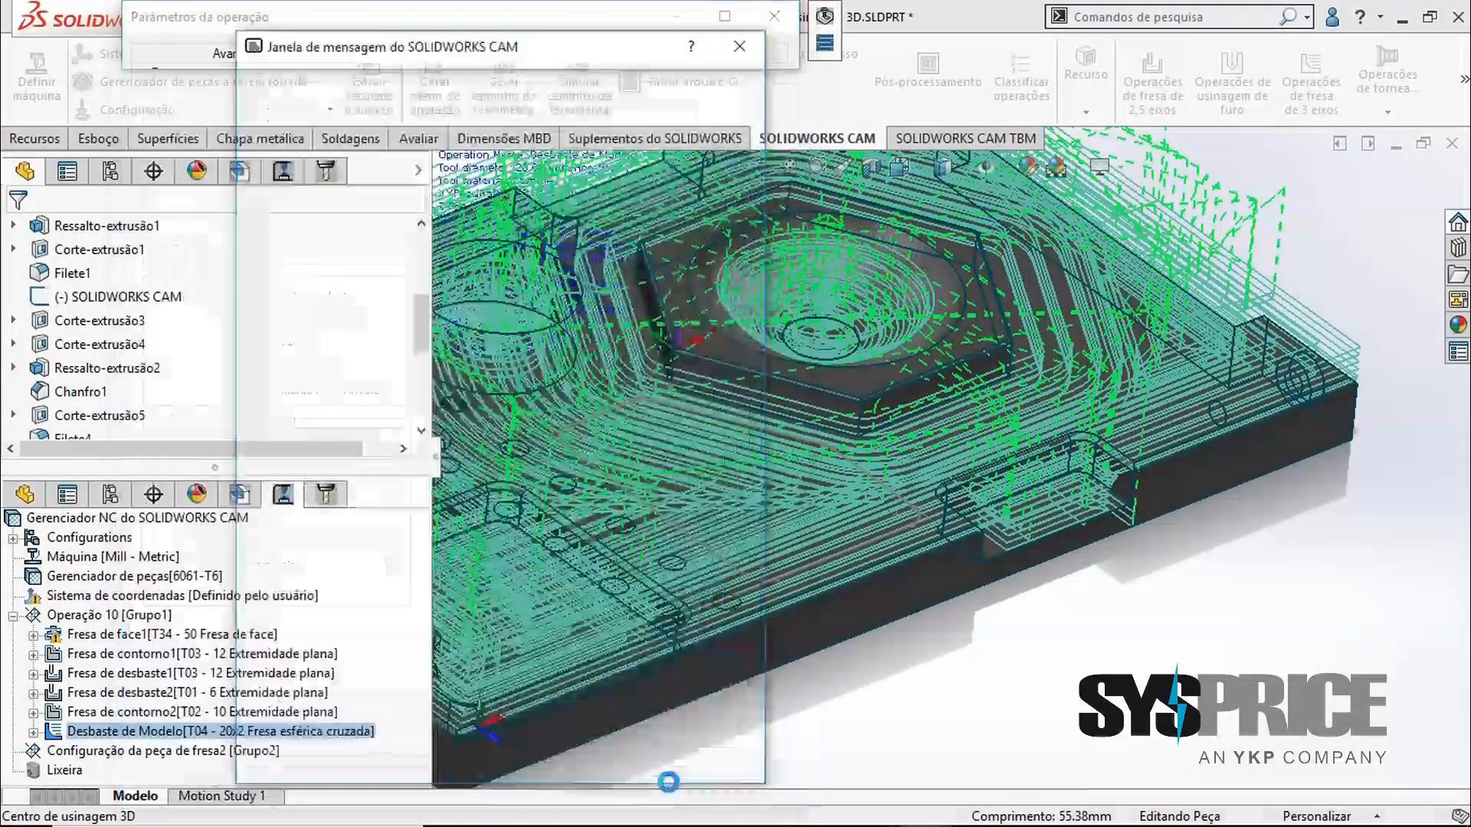
{"action": "scroll", "coordinate": [1114, 420], "scroll_direction": "down", "scroll_amount": 2}
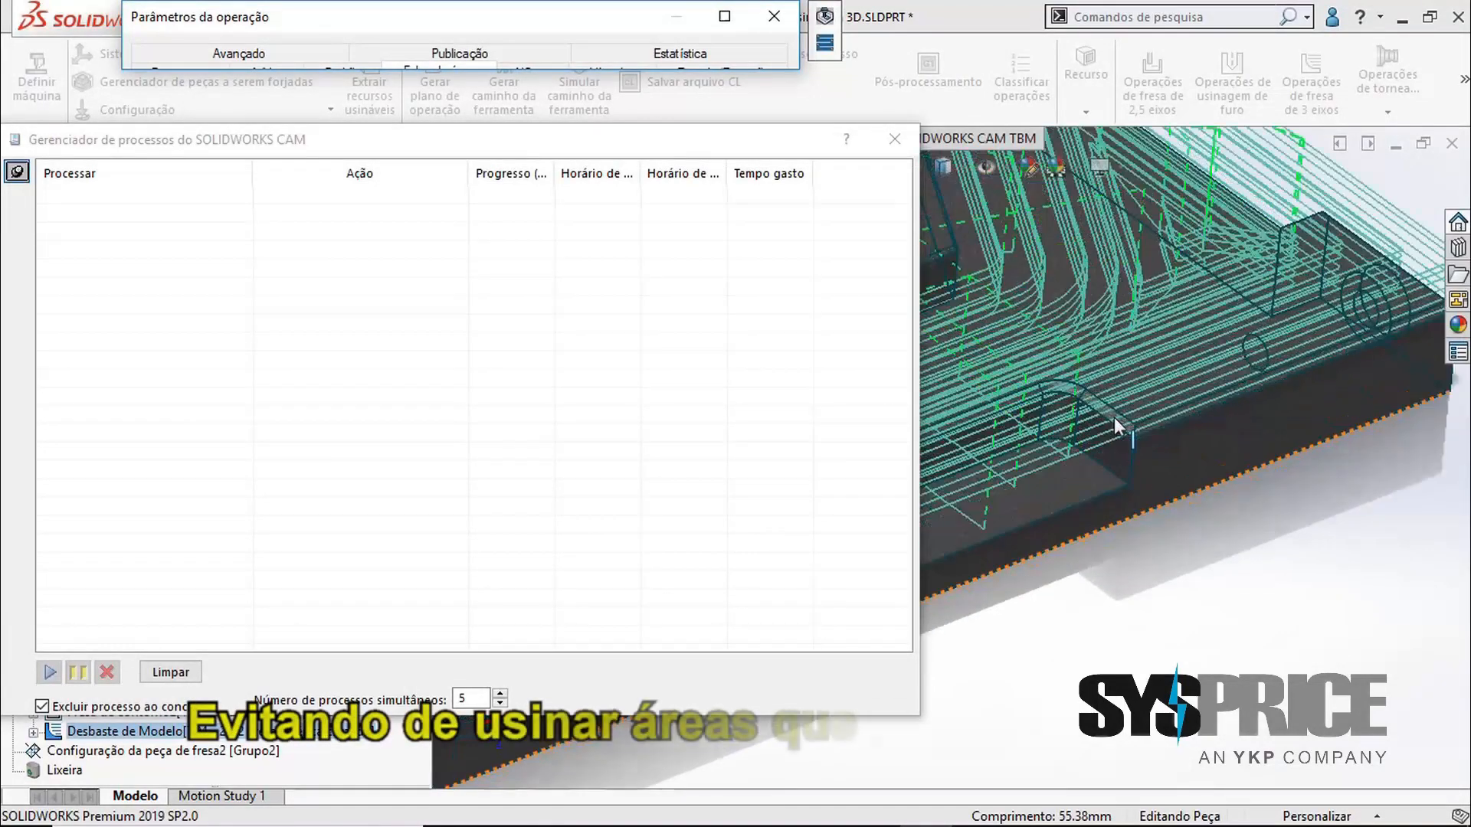
Examine the depth-limited Desbaste de Modelo toolpath along the open pocket and over the whole plate, and close the operation parameters
{"action": "left_click", "coordinate": [895, 141]}
{"action": "middle_click_drag", "start_coordinate": [923, 453], "coordinate": [864, 370]}
{"action": "scroll", "coordinate": [950, 437], "scroll_direction": "down", "scroll_amount": 5}
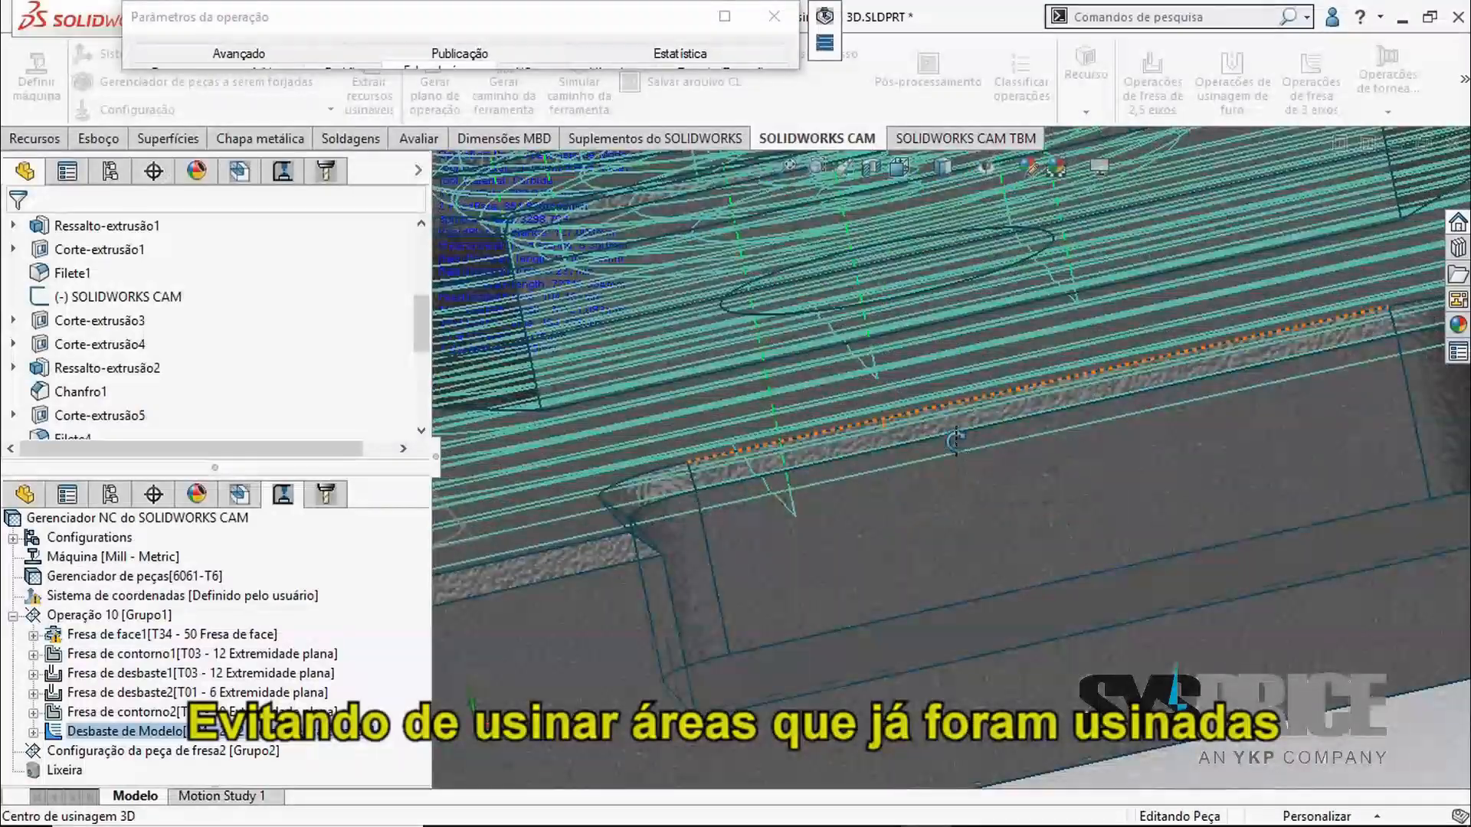
{"action": "middle_click_drag", "start_coordinate": [950, 438], "coordinate": [978, 458]}
{"action": "scroll", "coordinate": [981, 466], "scroll_direction": "up", "scroll_amount": 5}
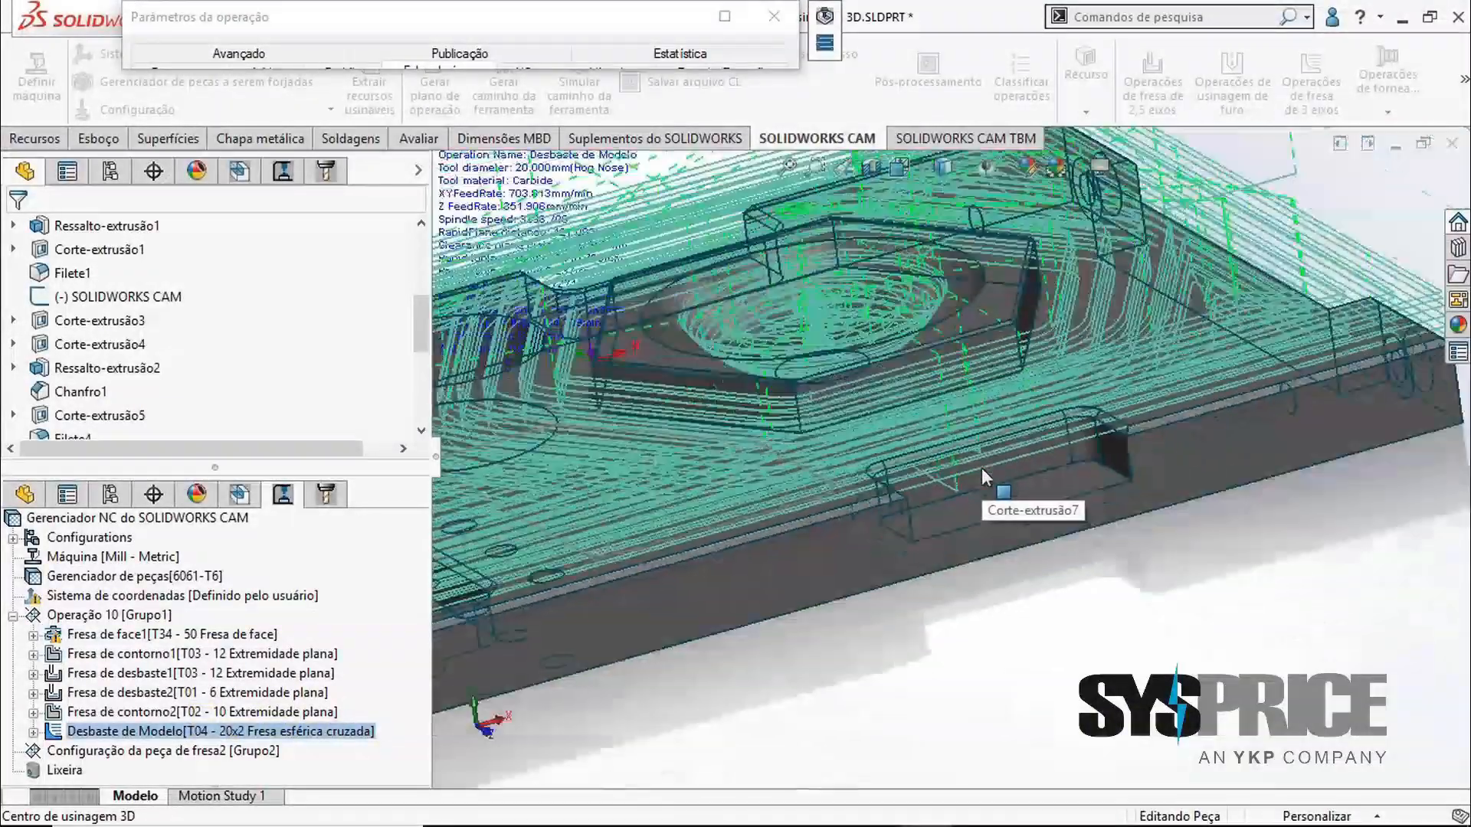
{"action": "scroll", "coordinate": [981, 467], "scroll_direction": "up", "scroll_amount": 2}
{"action": "middle_click_drag", "start_coordinate": [889, 460], "coordinate": [735, 214]}
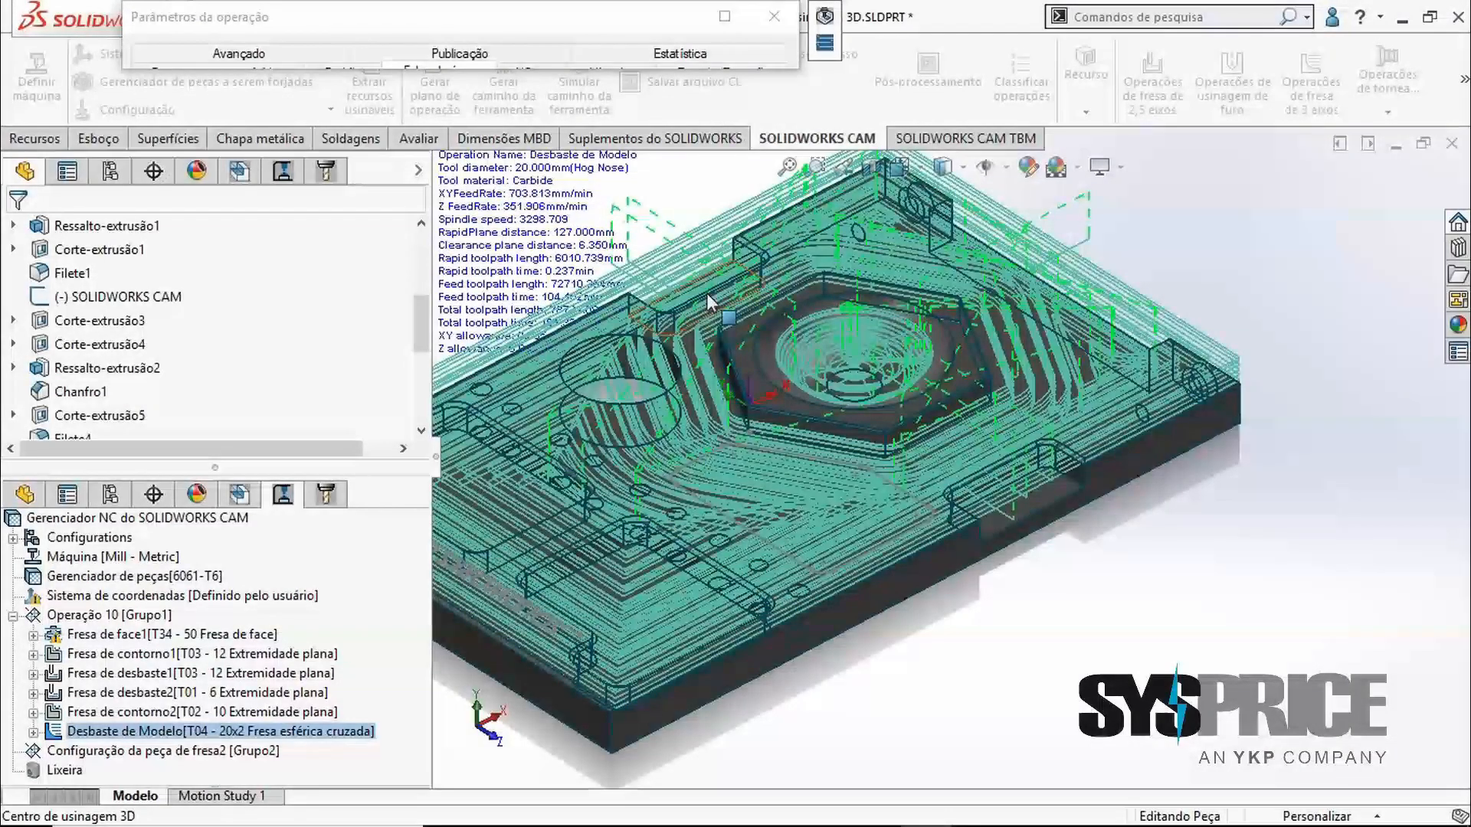
{"action": "left_click", "coordinate": [774, 16]}
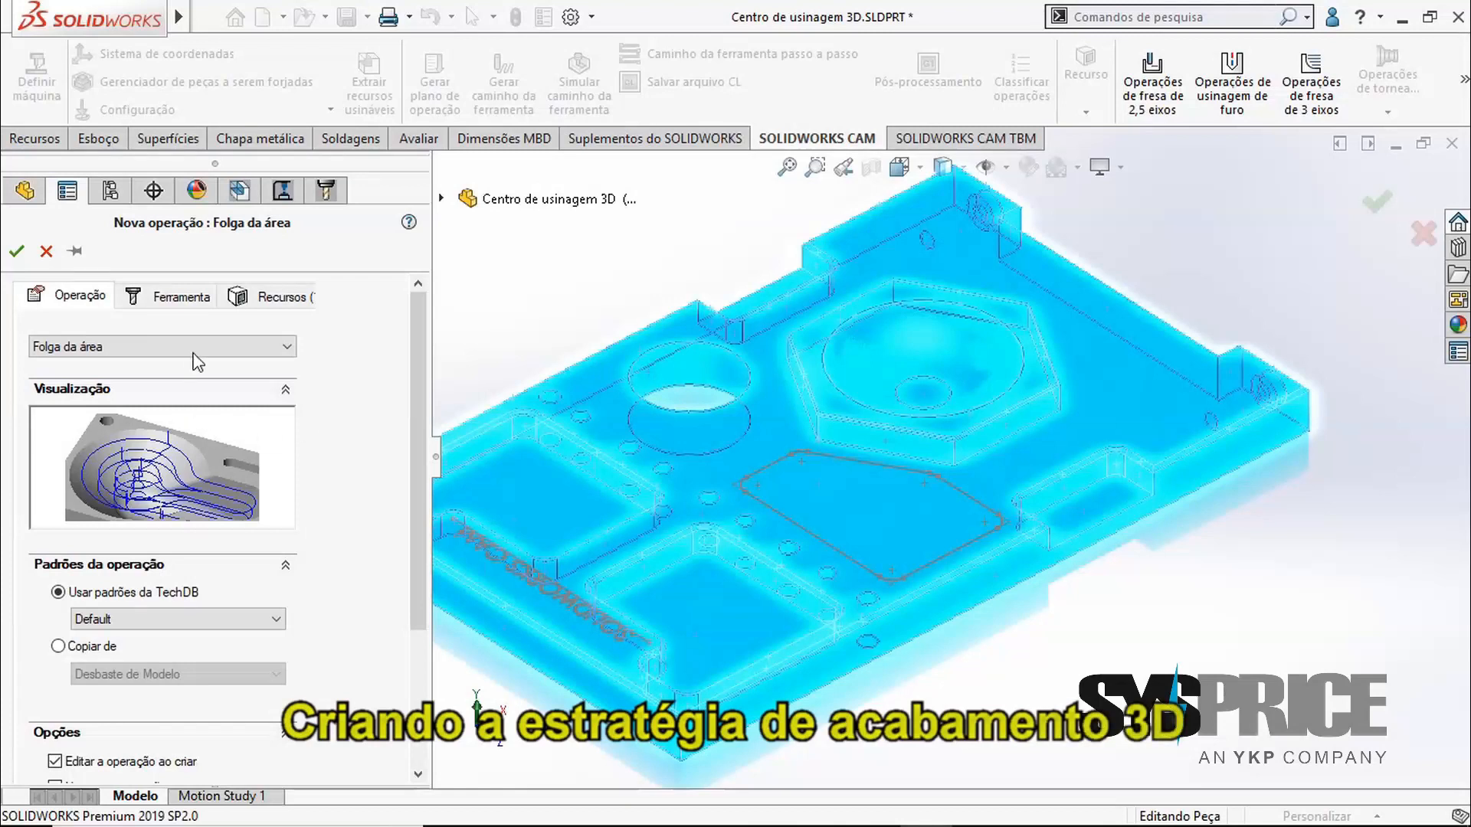
Set the new 3-axis operation's type to Nível de Z, and check its T04 20x2 tool and assigned features
{"action": "left_click", "coordinate": [194, 355]}
{"action": "left_click", "coordinate": [150, 389]}
{"action": "left_click", "coordinate": [178, 296]}
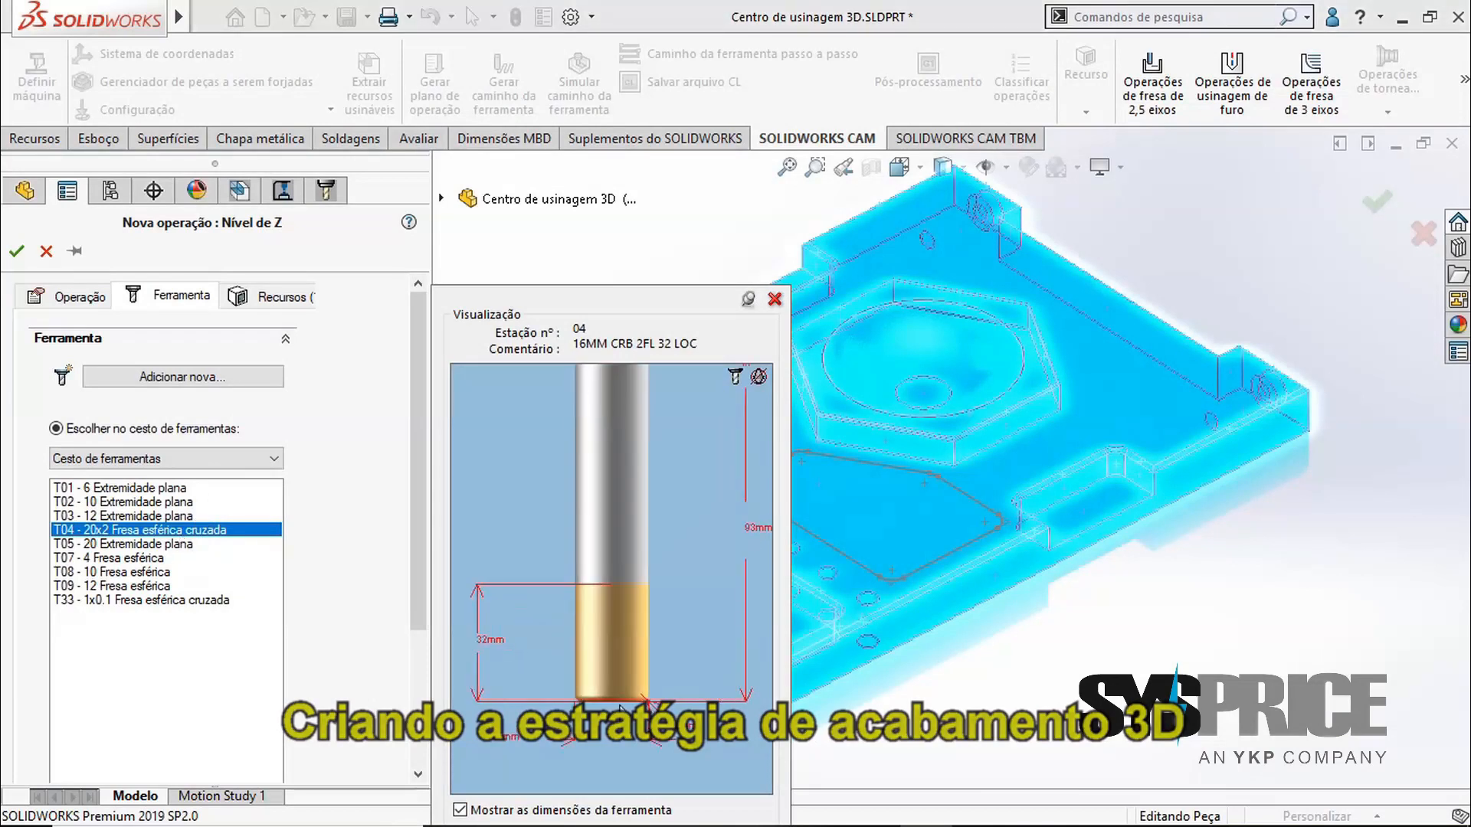
{"action": "left_click", "coordinate": [250, 302]}
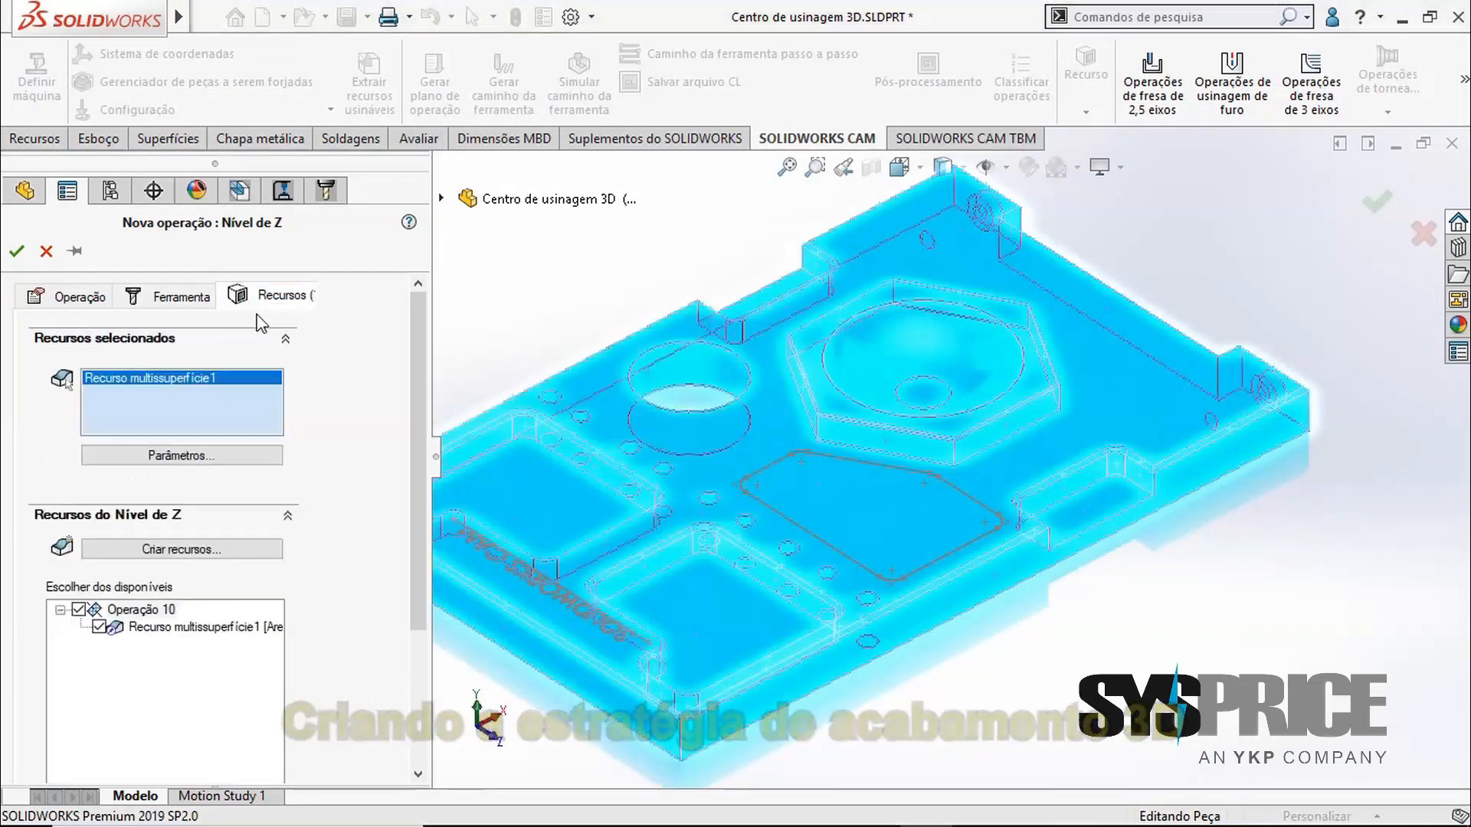
Create a multisurface feature from the bowl's curved and bottom faces, and name the Z-level operation Acabamento de Superfície
{"action": "left_click", "coordinate": [201, 551]}
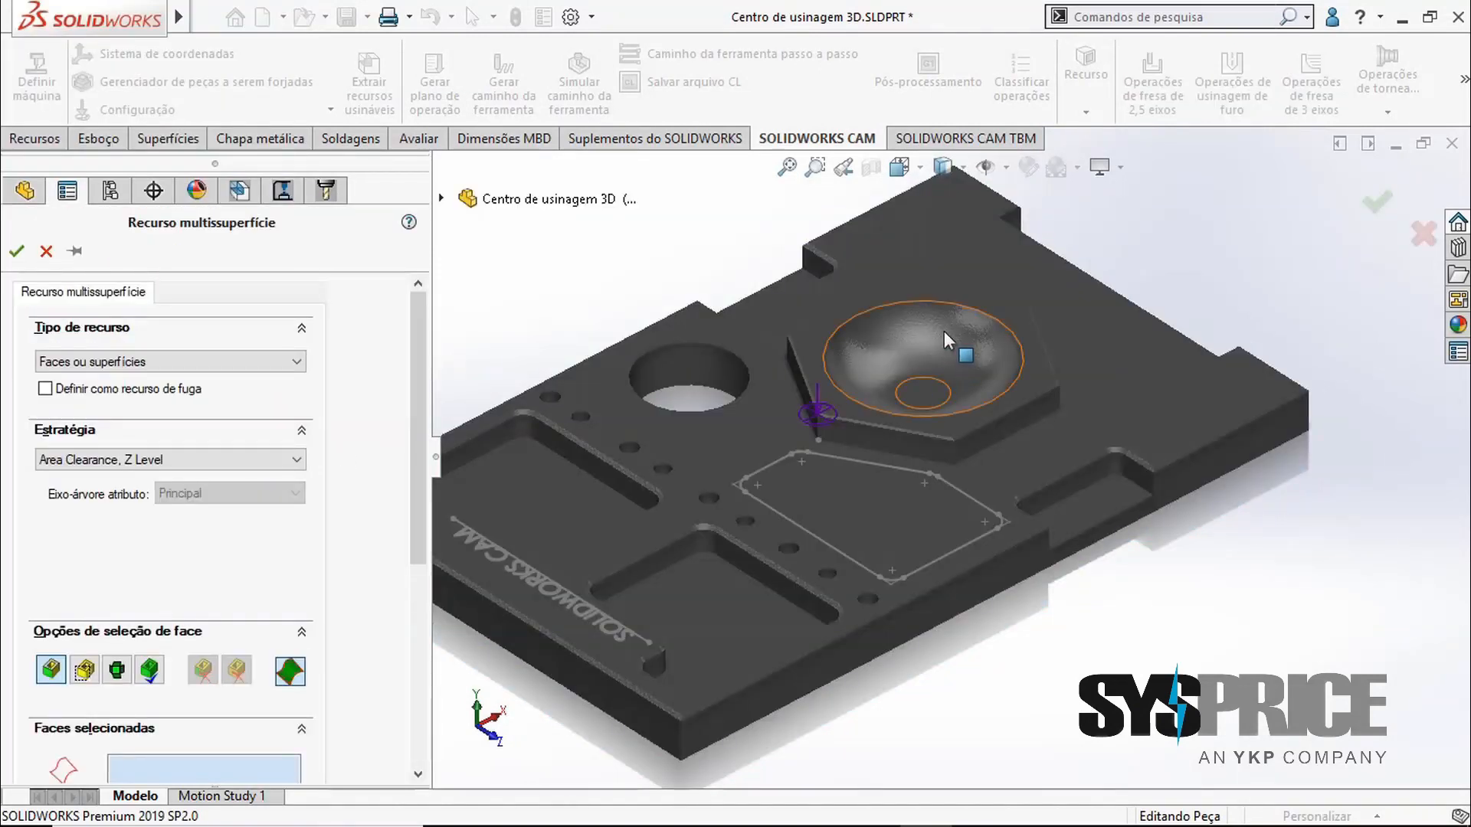
{"action": "left_click", "coordinate": [944, 331]}
{"action": "scroll", "coordinate": [947, 362], "scroll_direction": "down", "scroll_amount": 5}
{"action": "left_click", "coordinate": [858, 639]}
{"action": "scroll", "coordinate": [858, 639], "scroll_direction": "up", "scroll_amount": 5}
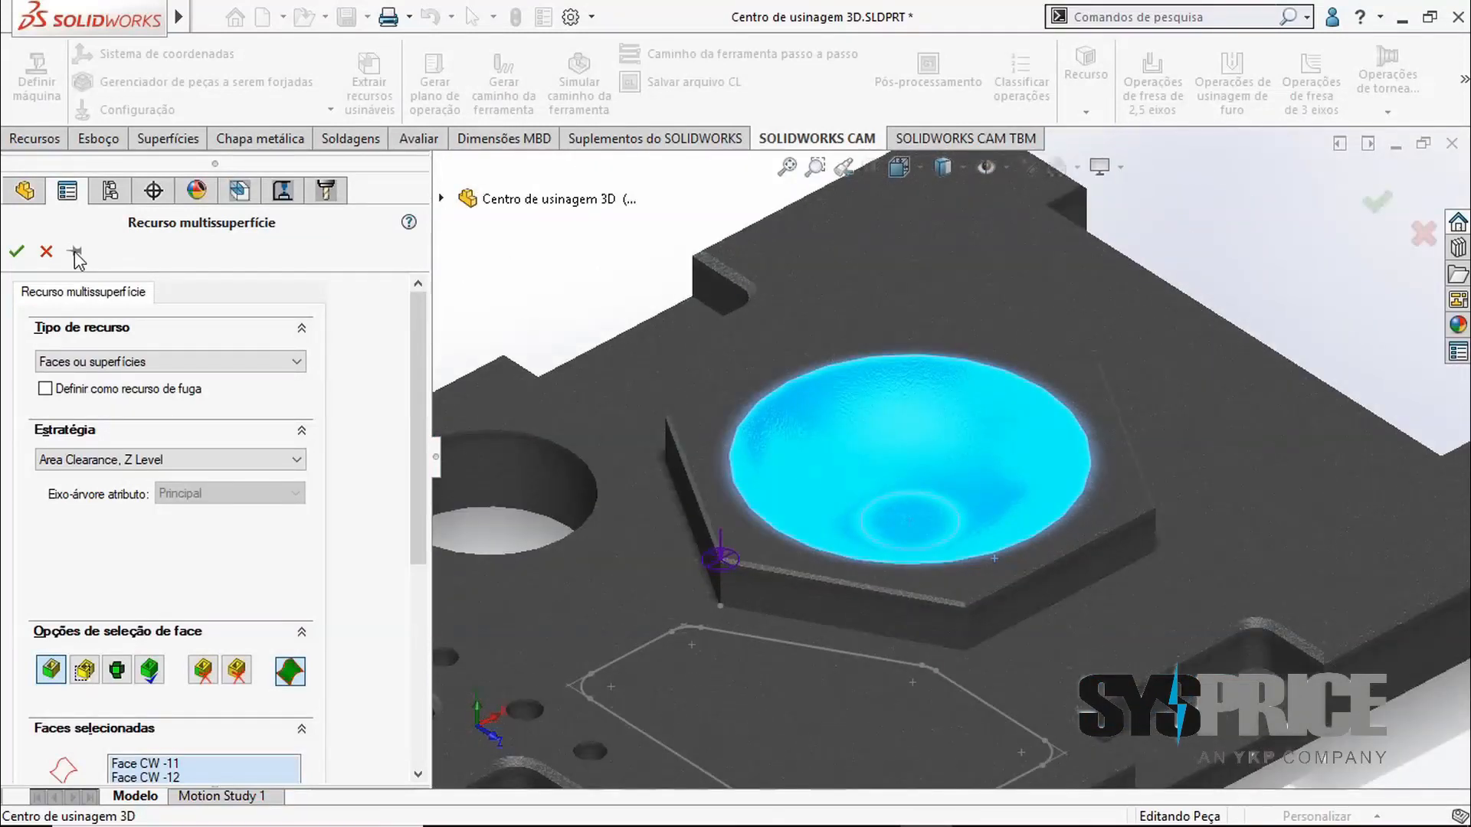
{"action": "left_click", "coordinate": [16, 251]}
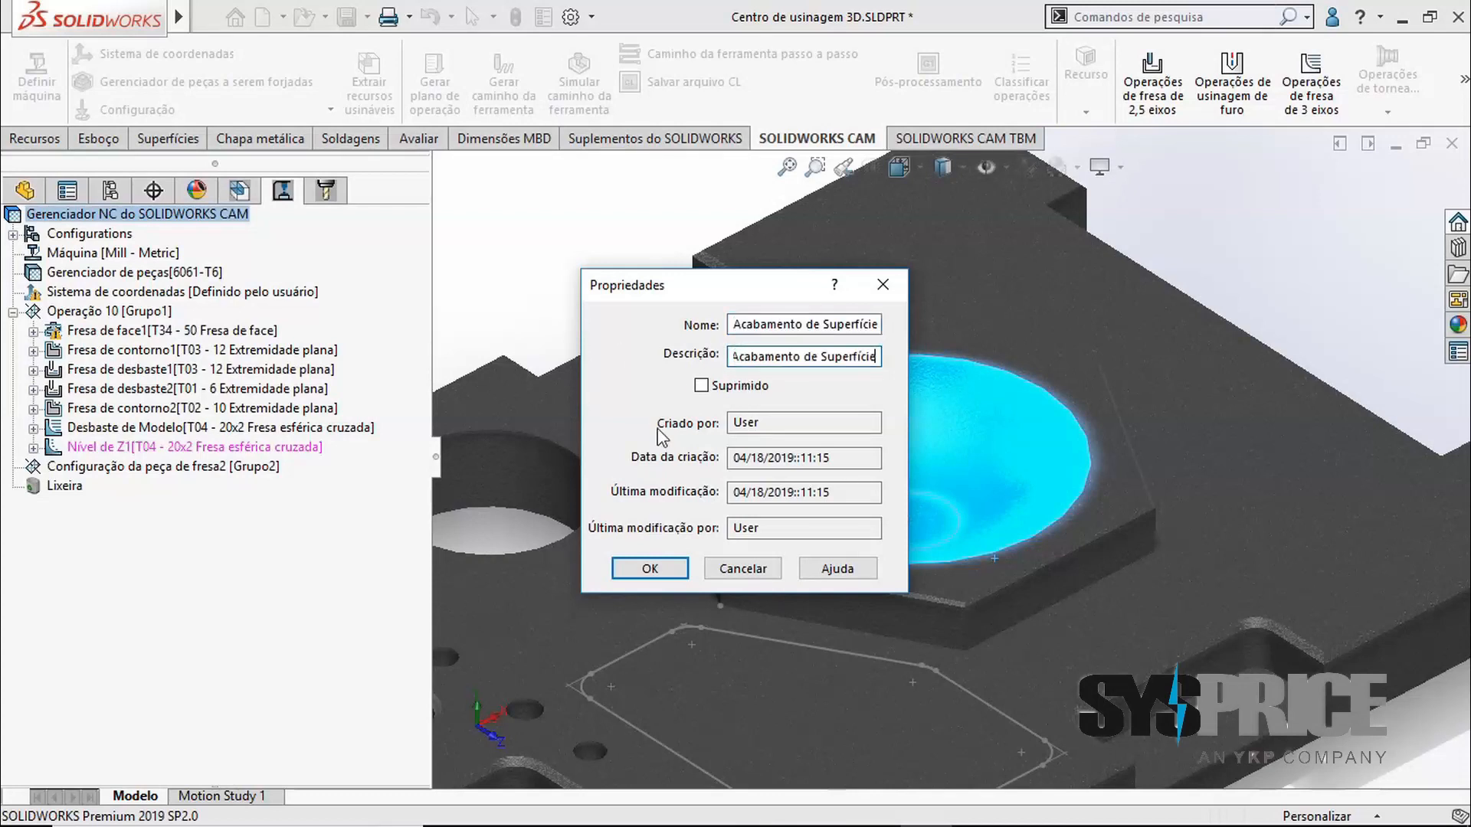
{"action": "left_click", "coordinate": [650, 569]}
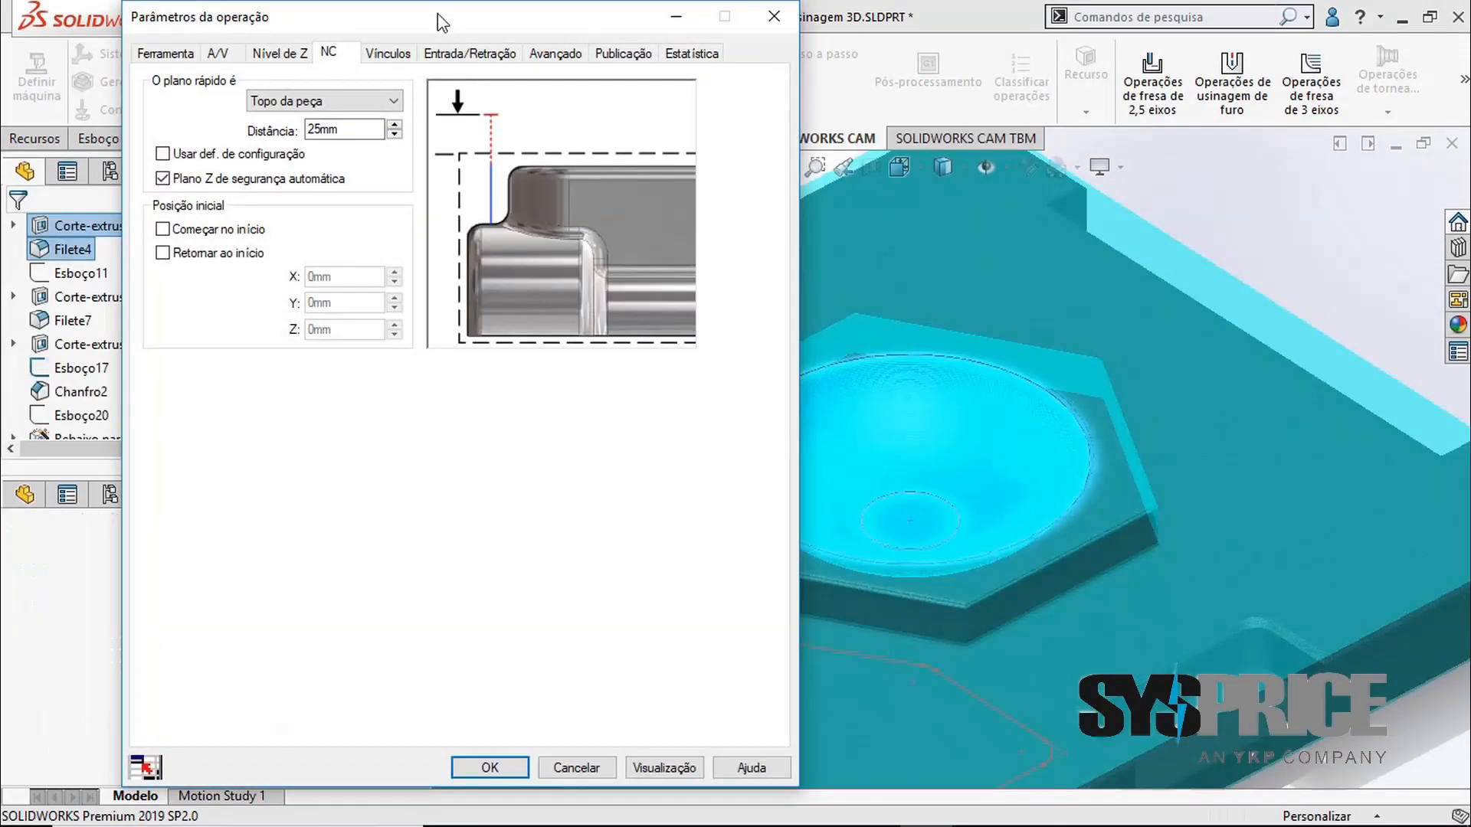
Set the depth method to Crista with 0.1 minimum cut, 0.3 maximum cut and Atingir planos, and generate the finishing toolpath
{"action": "left_click", "coordinate": [295, 57]}
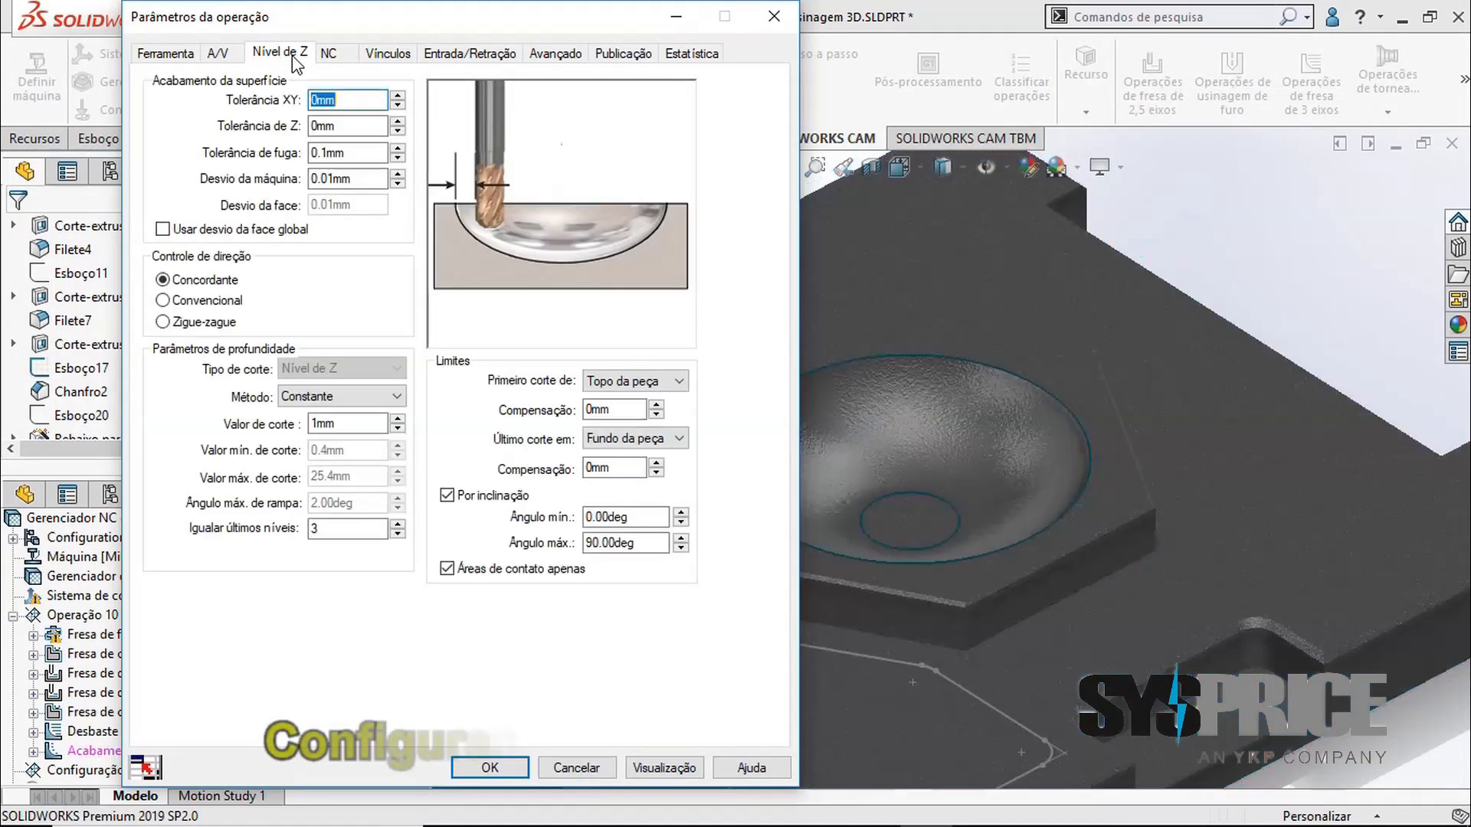
{"action": "left_click", "coordinate": [375, 399]}
{"action": "left_click", "coordinate": [353, 442]}
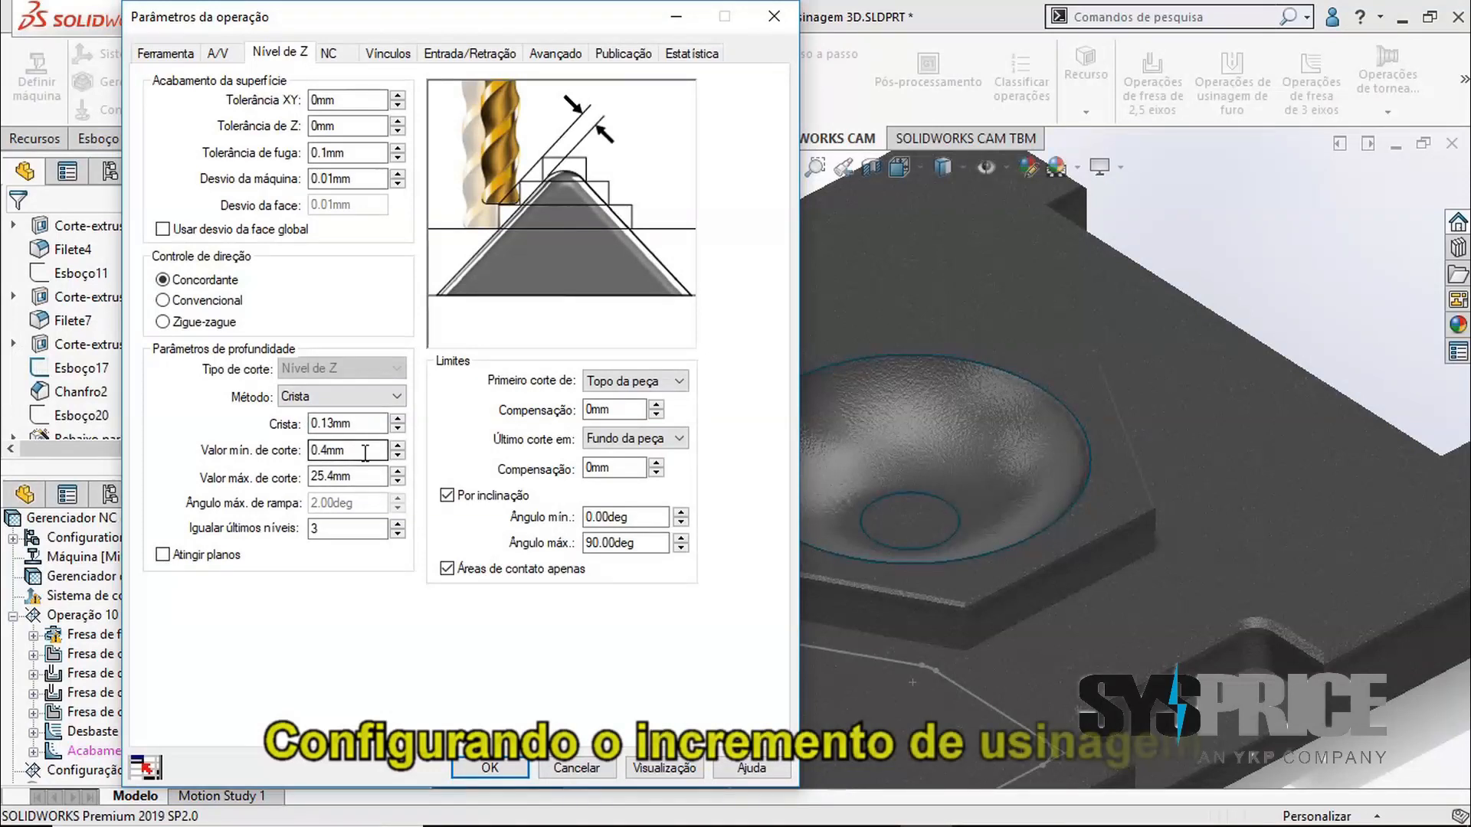
{"action": "left_click_drag", "start_coordinate": [376, 426], "coordinate": [260, 419]}
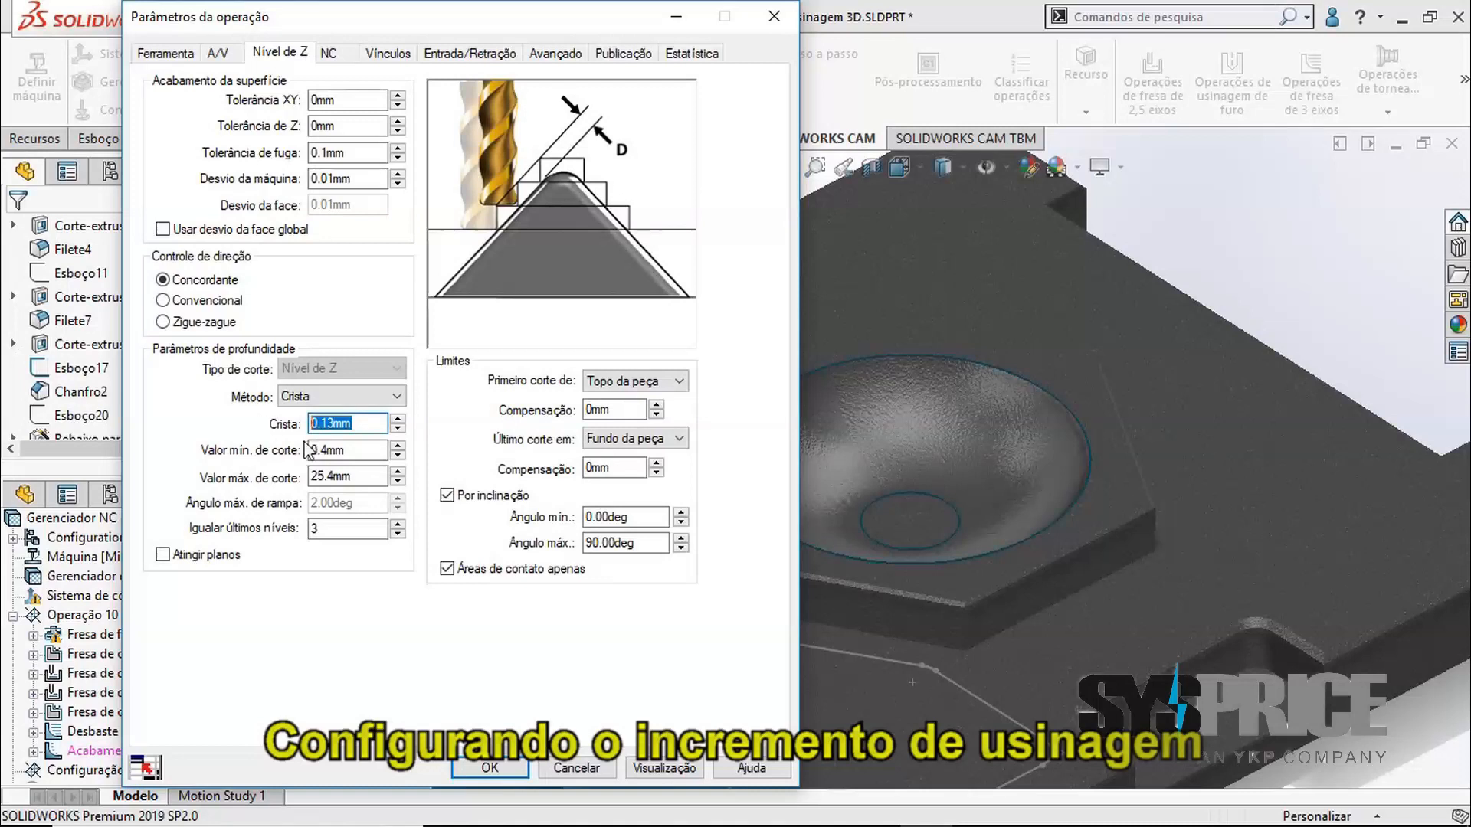
{"action": "left_click_drag", "start_coordinate": [362, 474], "coordinate": [269, 466]}
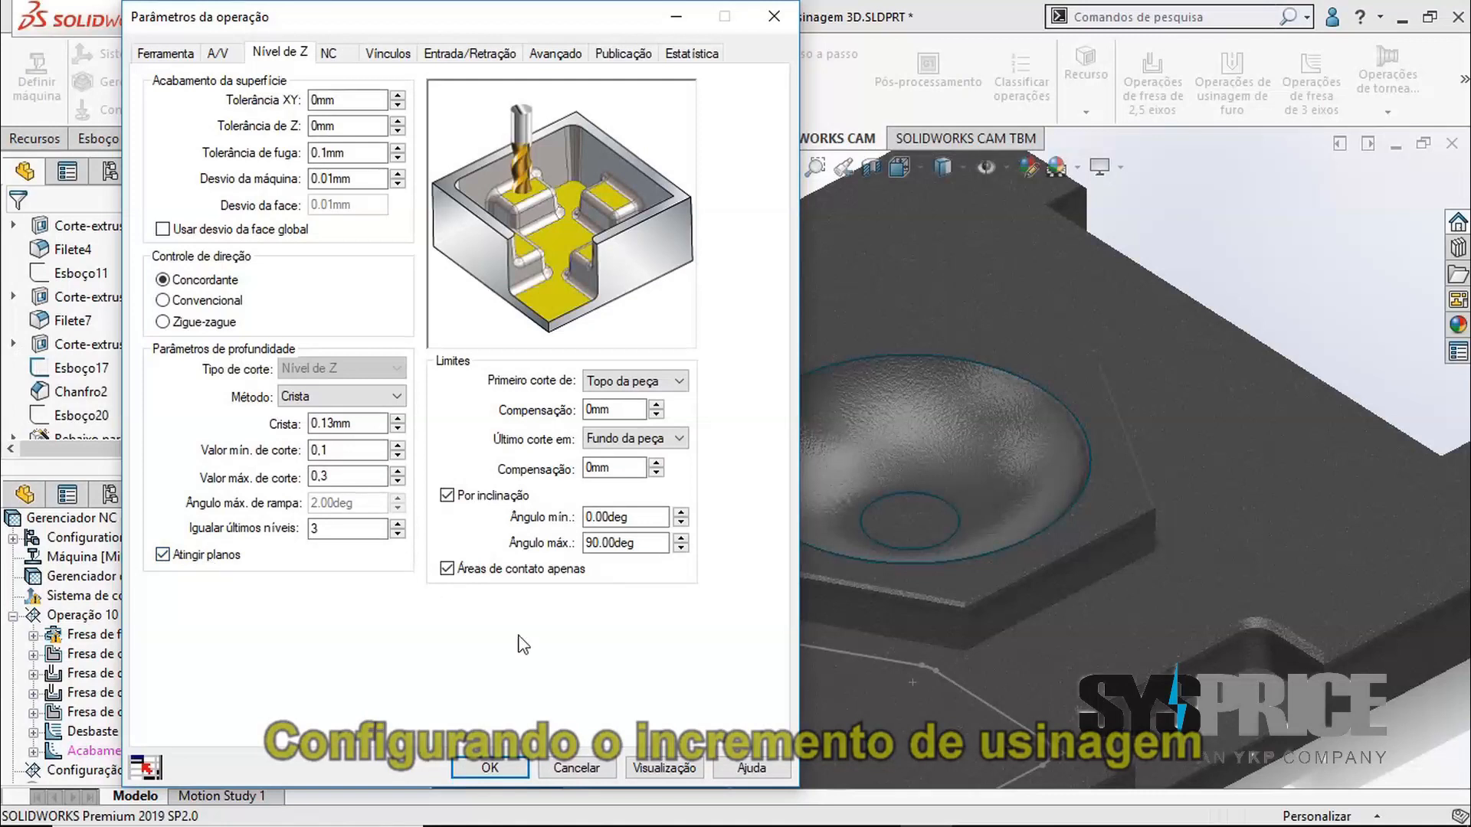
{"action": "left_click", "coordinate": [491, 768]}
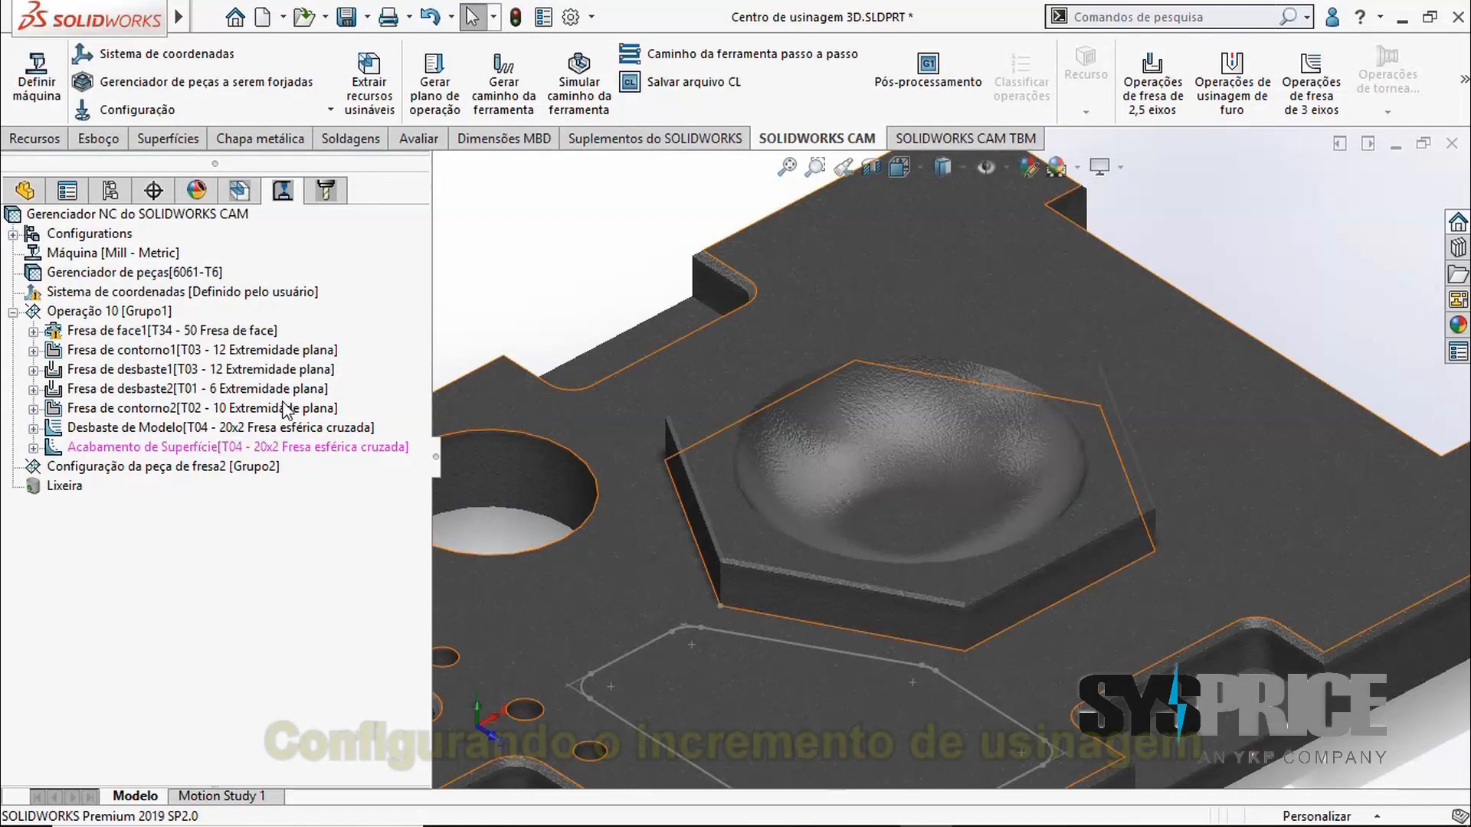
{"action": "right_click", "coordinate": [280, 448]}
{"action": "left_click", "coordinate": [366, 301]}
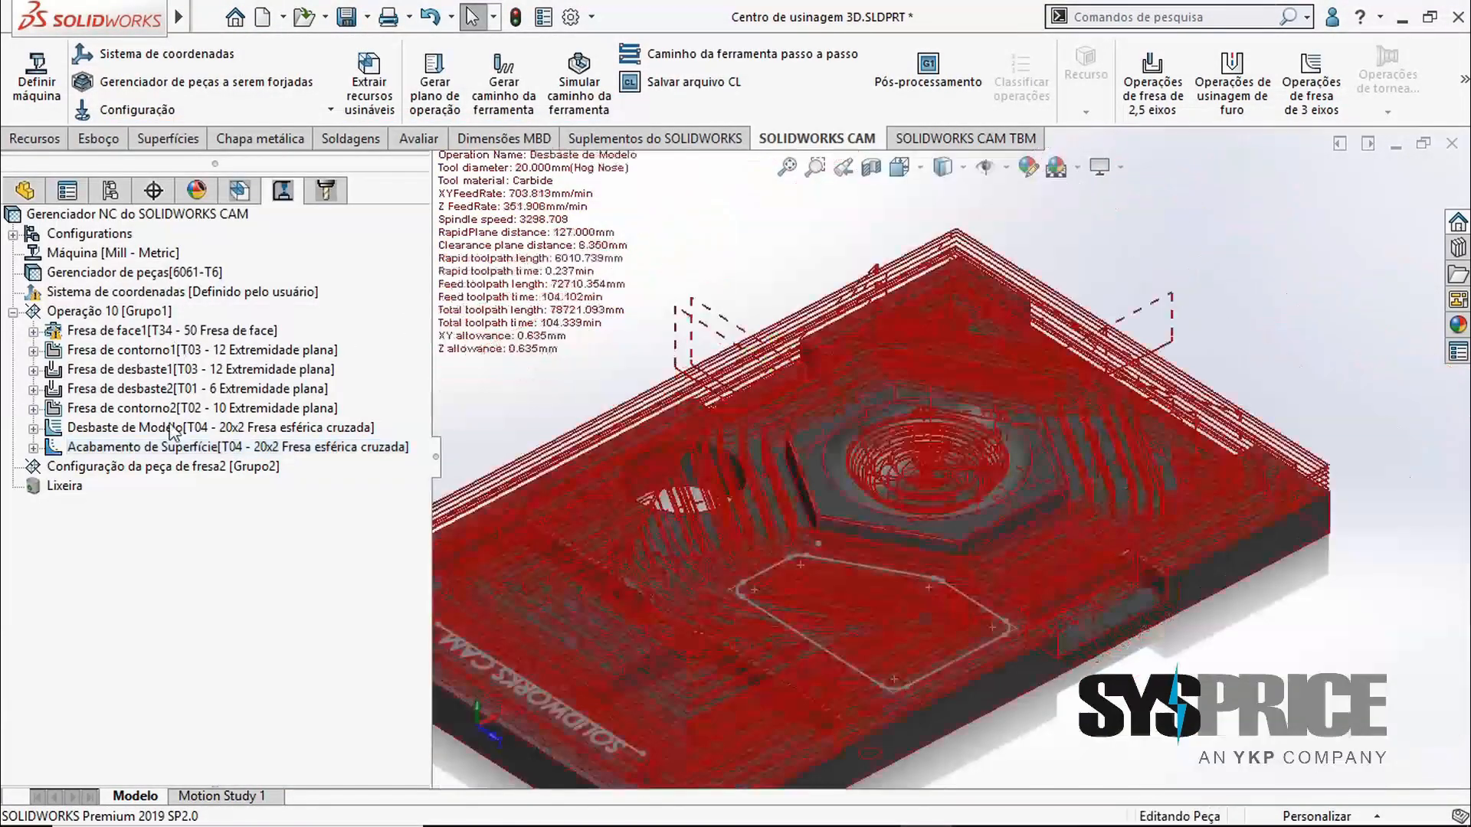
Run the machining simulation of Desbaste de Modelo and Acabamento de Superfície together through to Extremidade
{"action": "left_click", "coordinate": [173, 429]}
{"action": "left_click", "coordinate": [176, 446], "text": "ctrl"}
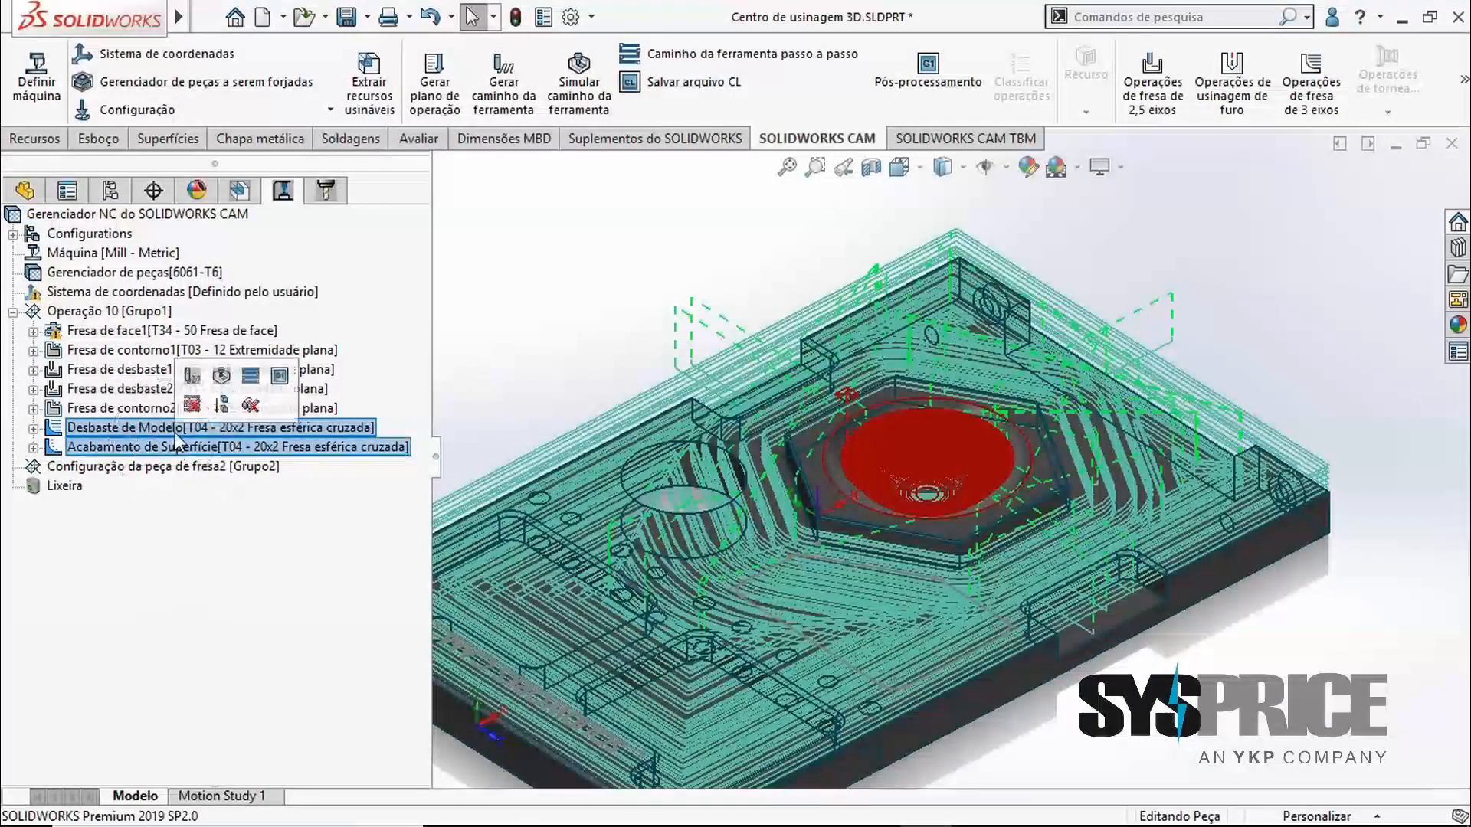
{"action": "left_click", "coordinate": [222, 376]}
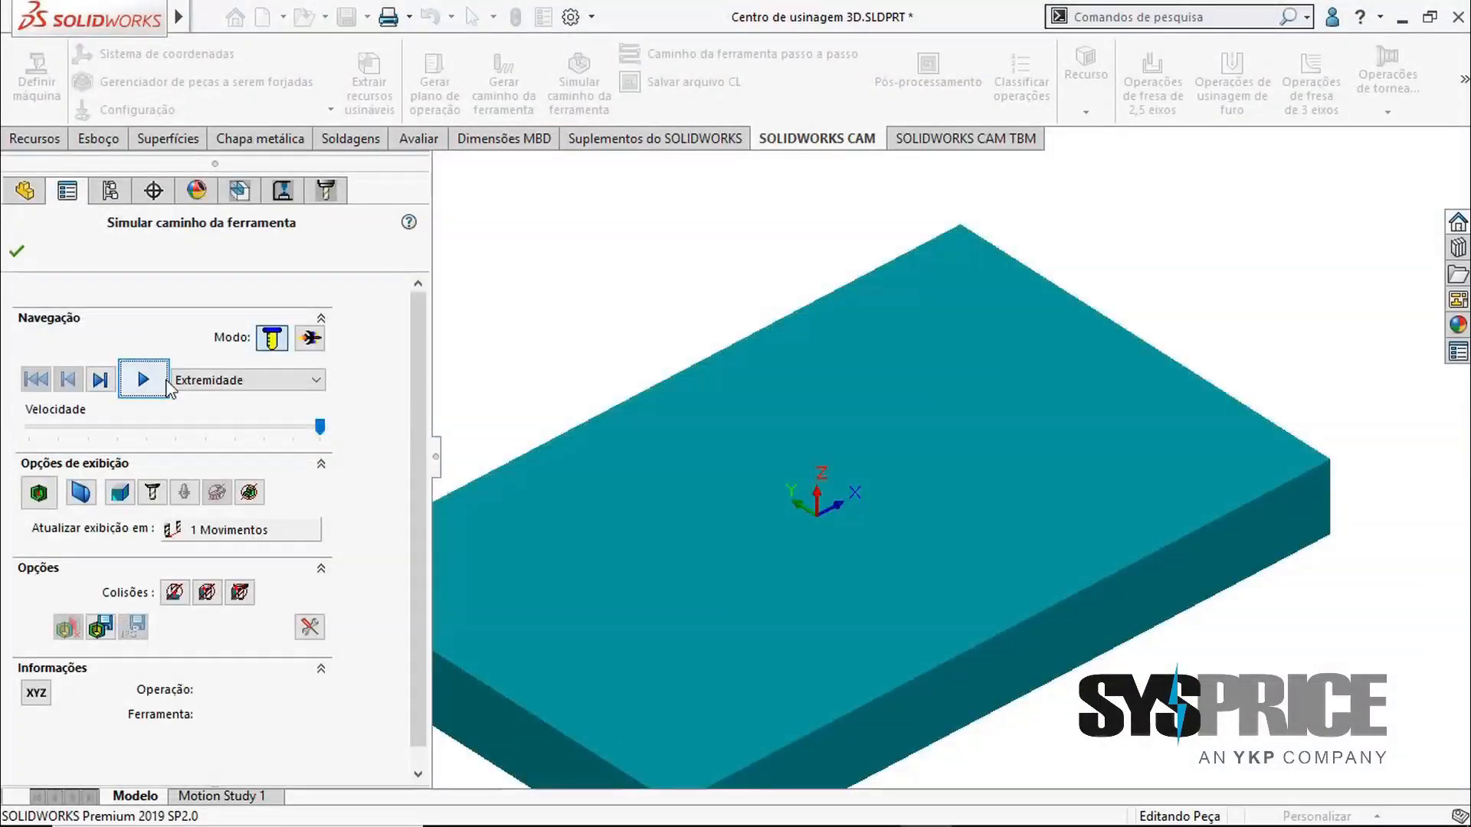
{"action": "left_click", "coordinate": [175, 381]}
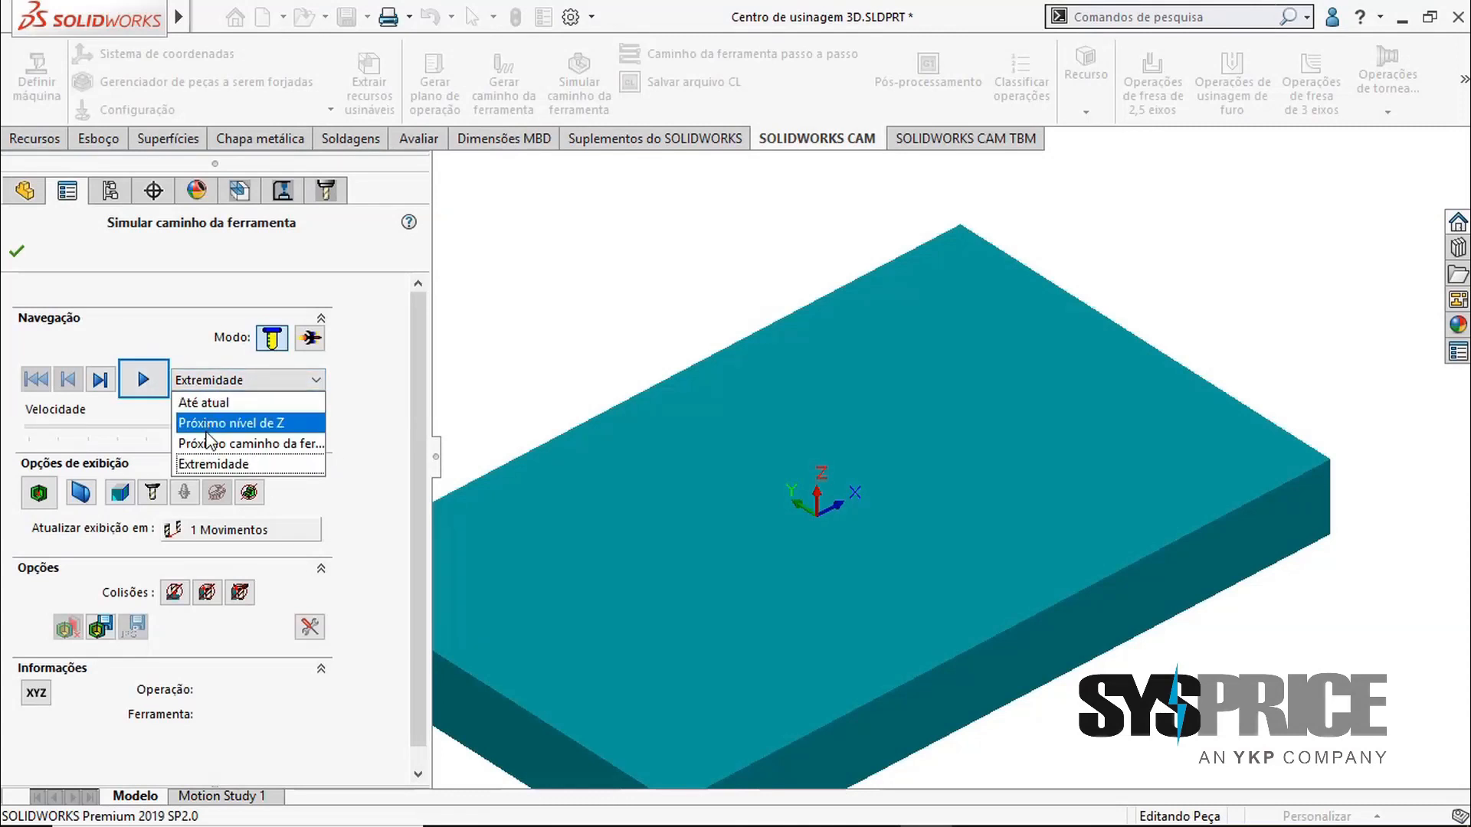
{"action": "left_click", "coordinate": [150, 383]}
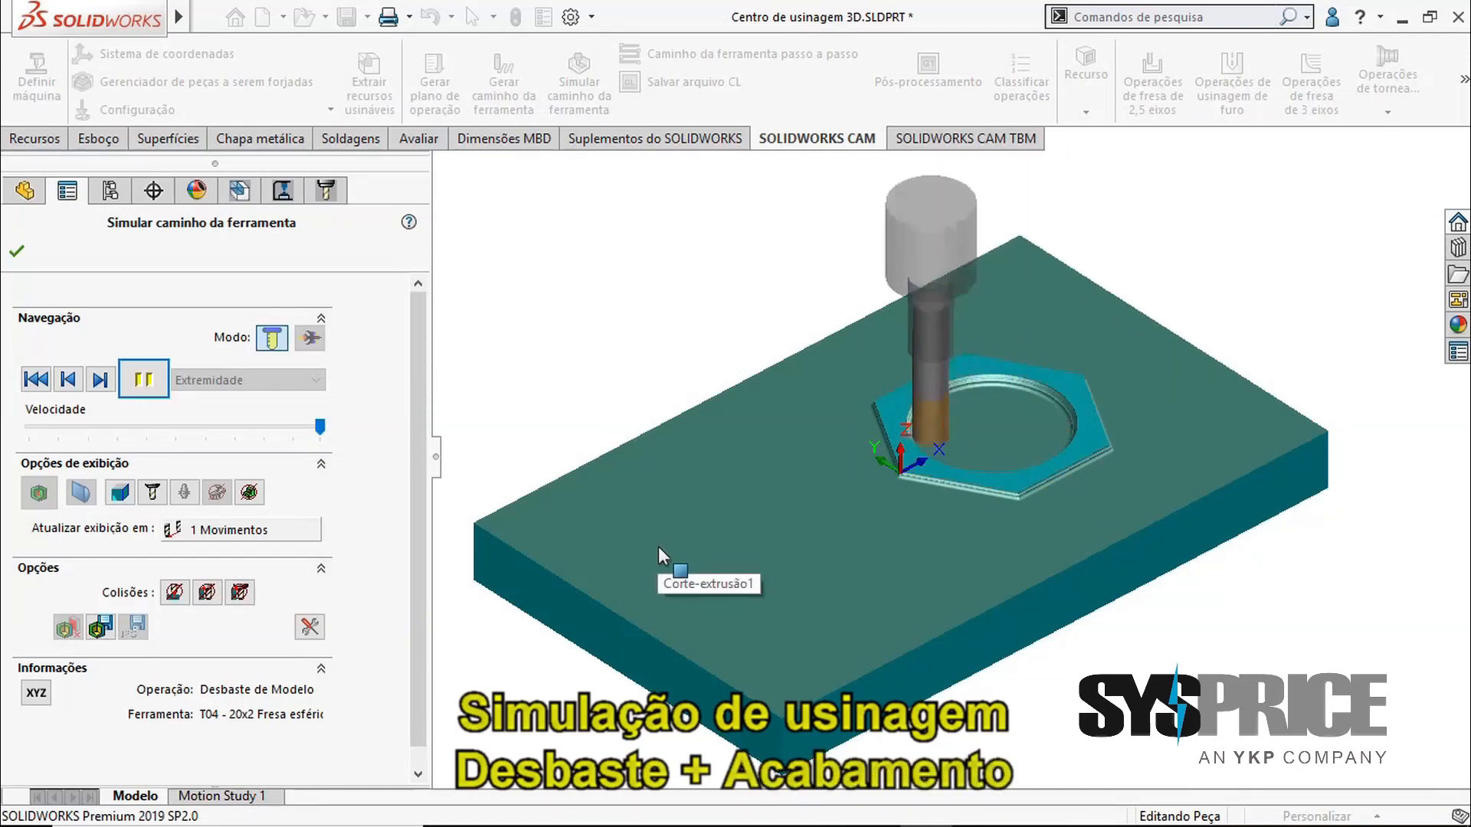
Watch the roughing and finishing cuts in the simulation, and examine the finished bowl inside the hexagonal boss
{"action": "scroll", "coordinate": [988, 433], "scroll_direction": "down", "scroll_amount": 5}
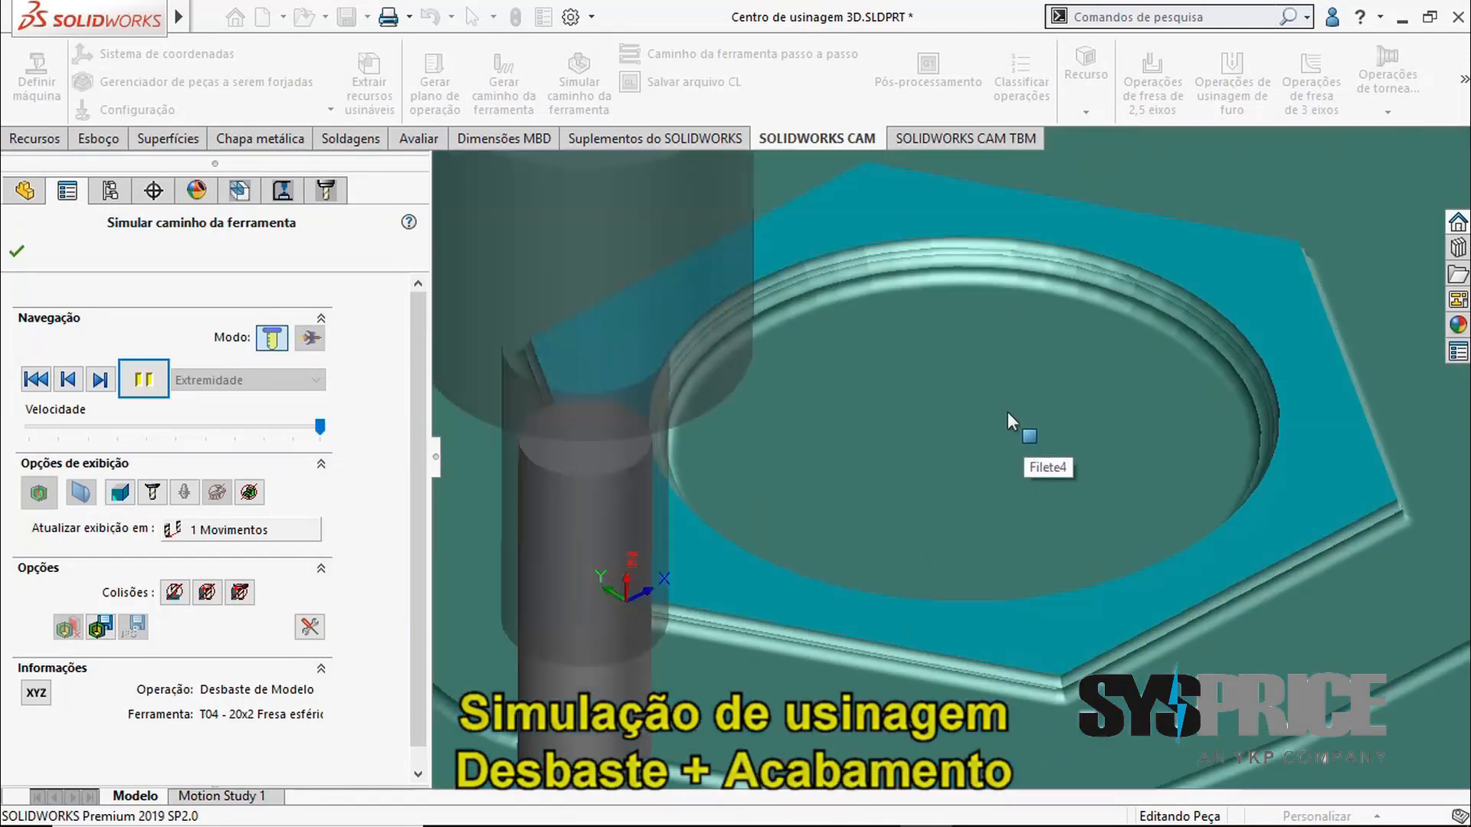
{"action": "scroll", "coordinate": [1009, 423], "scroll_direction": "up", "scroll_amount": 8}
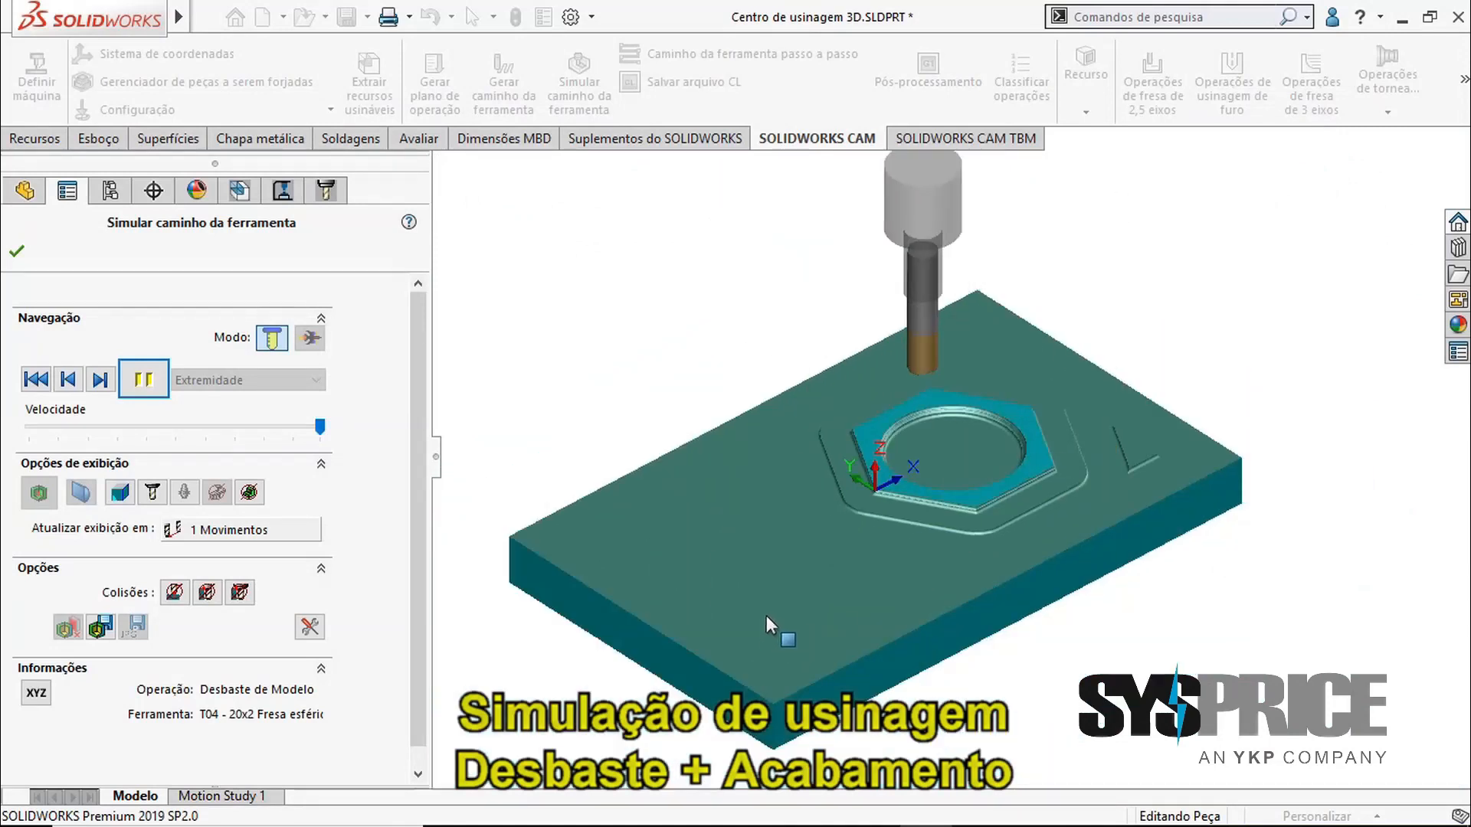
{"action": "scroll", "coordinate": [912, 550], "scroll_direction": "down", "scroll_amount": 2}
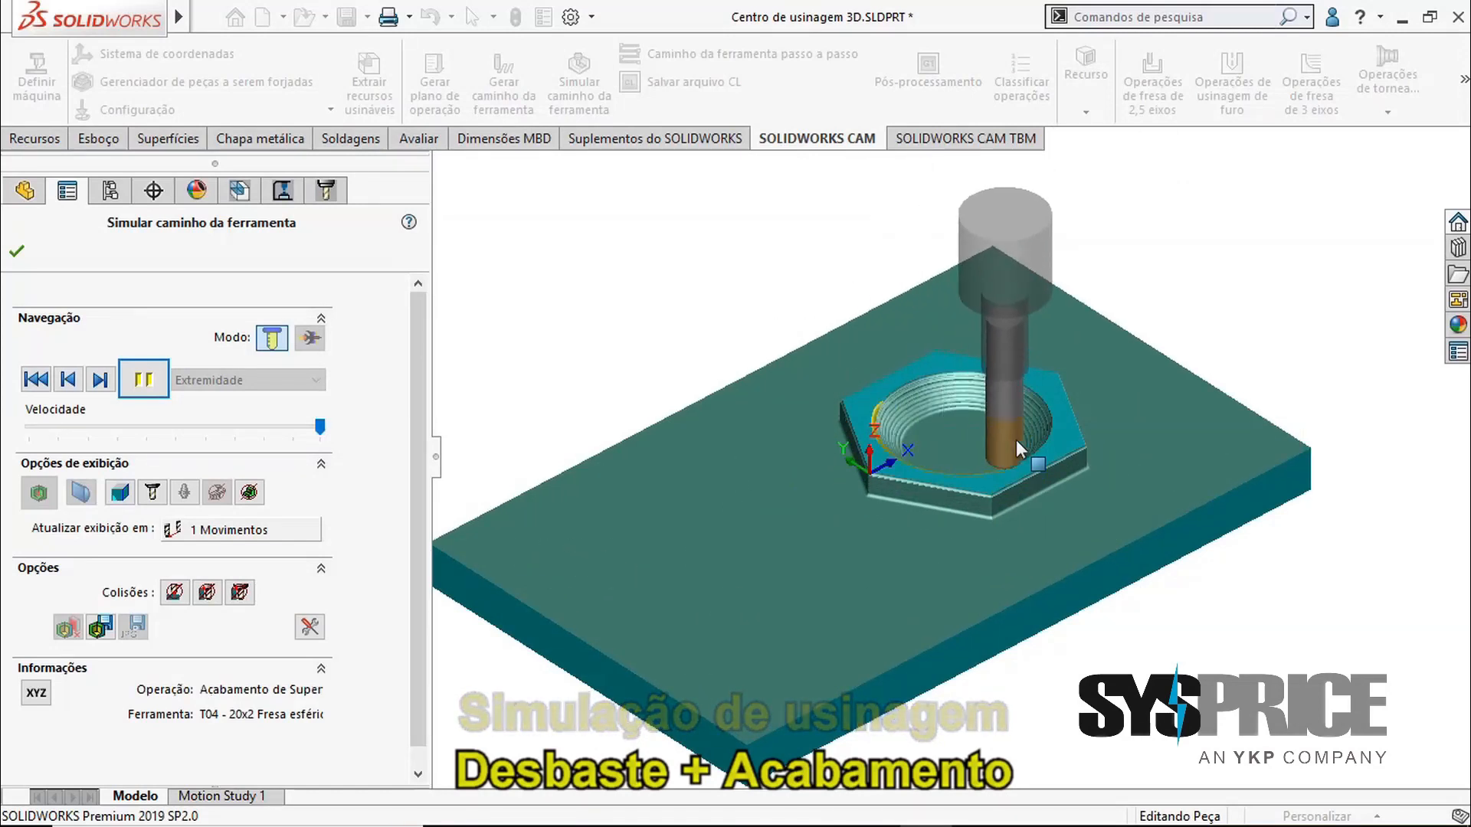
{"action": "scroll", "coordinate": [1016, 439], "scroll_direction": "down", "scroll_amount": 2}
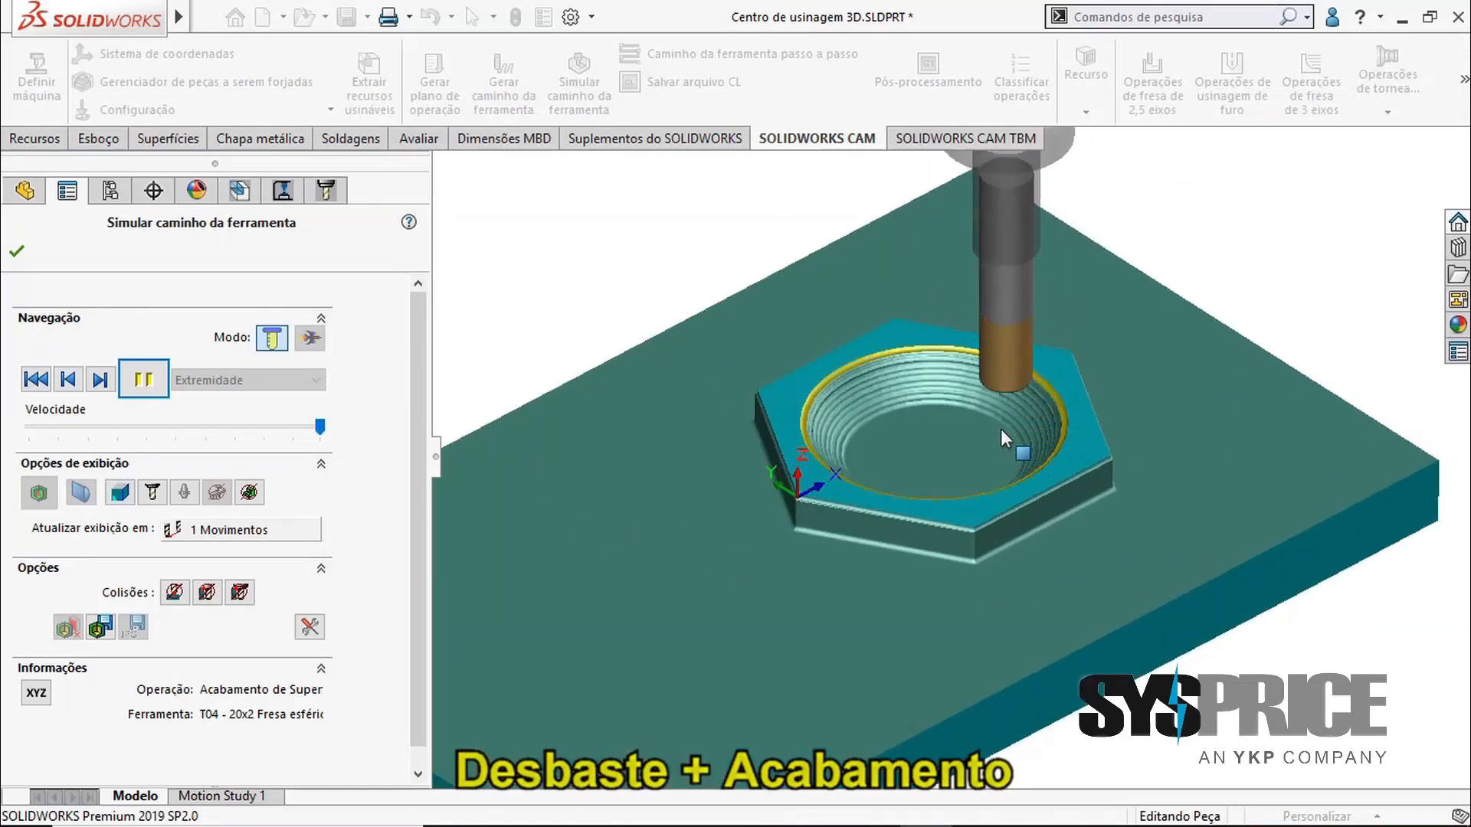
{"action": "scroll", "coordinate": [1000, 429], "scroll_direction": "down", "scroll_amount": 1}
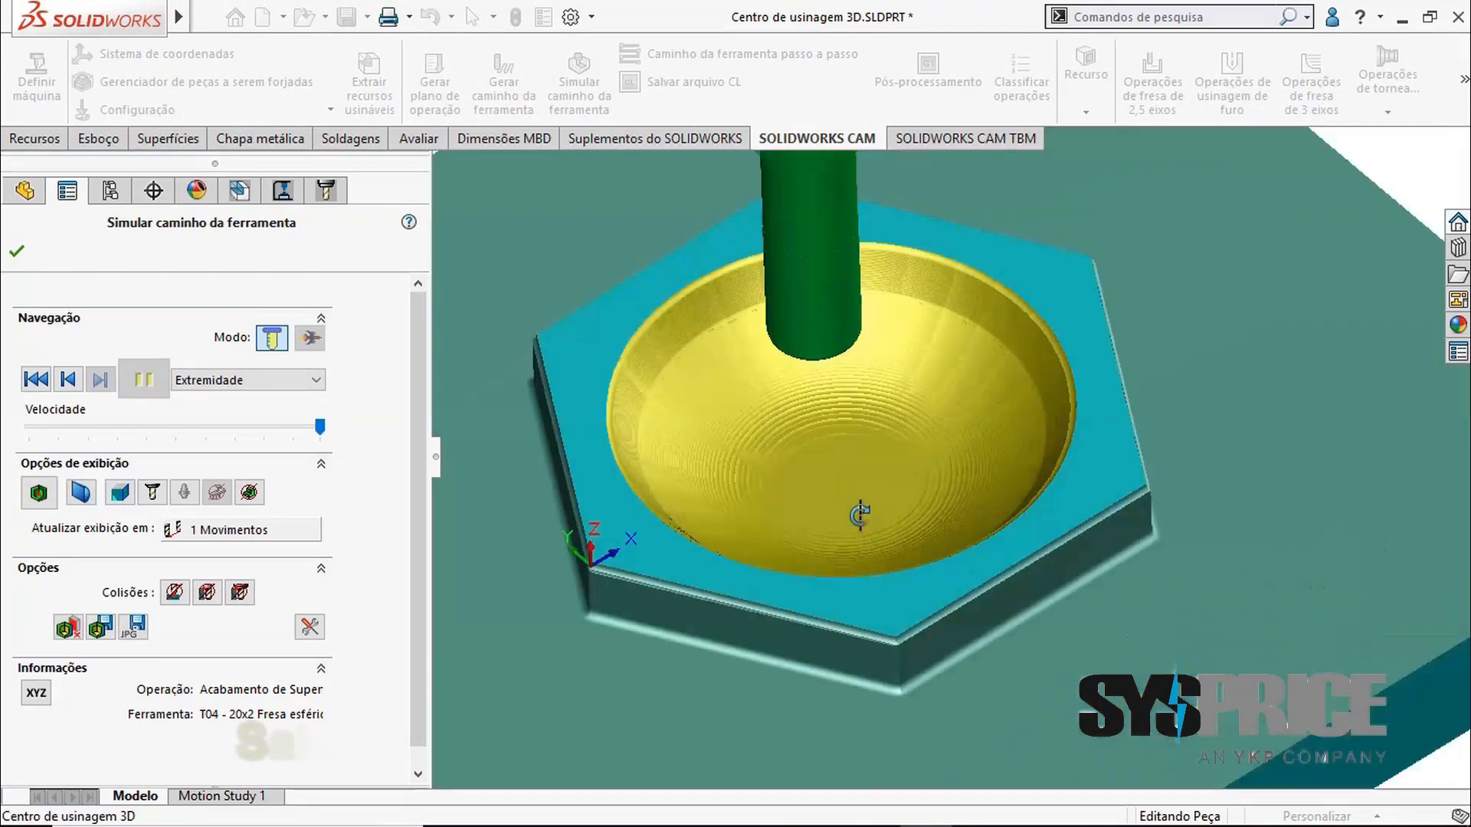
{"action": "scroll", "coordinate": [860, 508], "scroll_direction": "up", "scroll_amount": 3}
{"action": "middle_click_drag", "start_coordinate": [779, 558], "coordinate": [787, 546]}
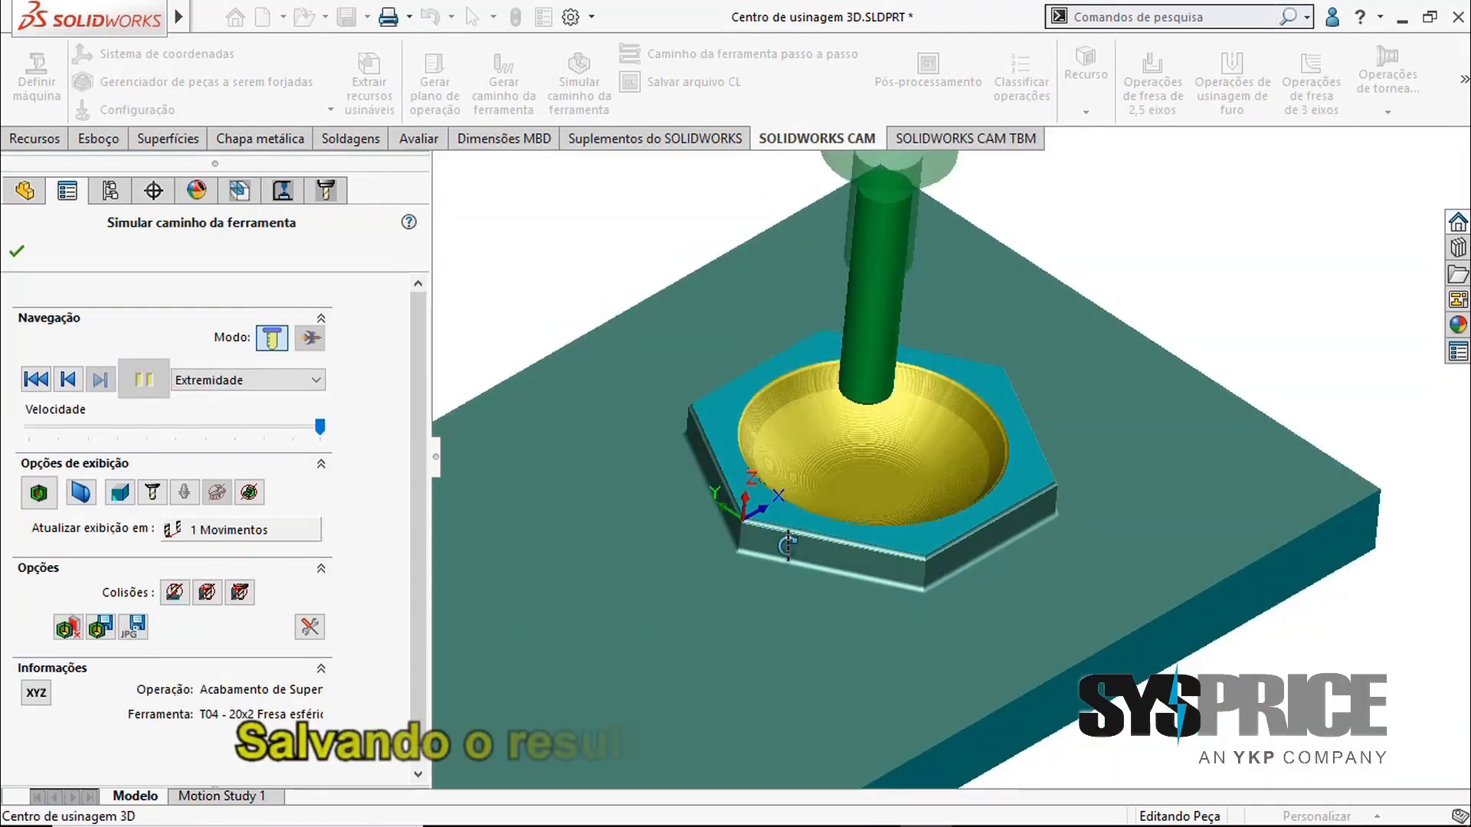
Save the simulation result over Trabalho em andamento.stl in the 02 - Treinamento de Vendas folder, and close the simulation
{"action": "left_click", "coordinate": [100, 628]}
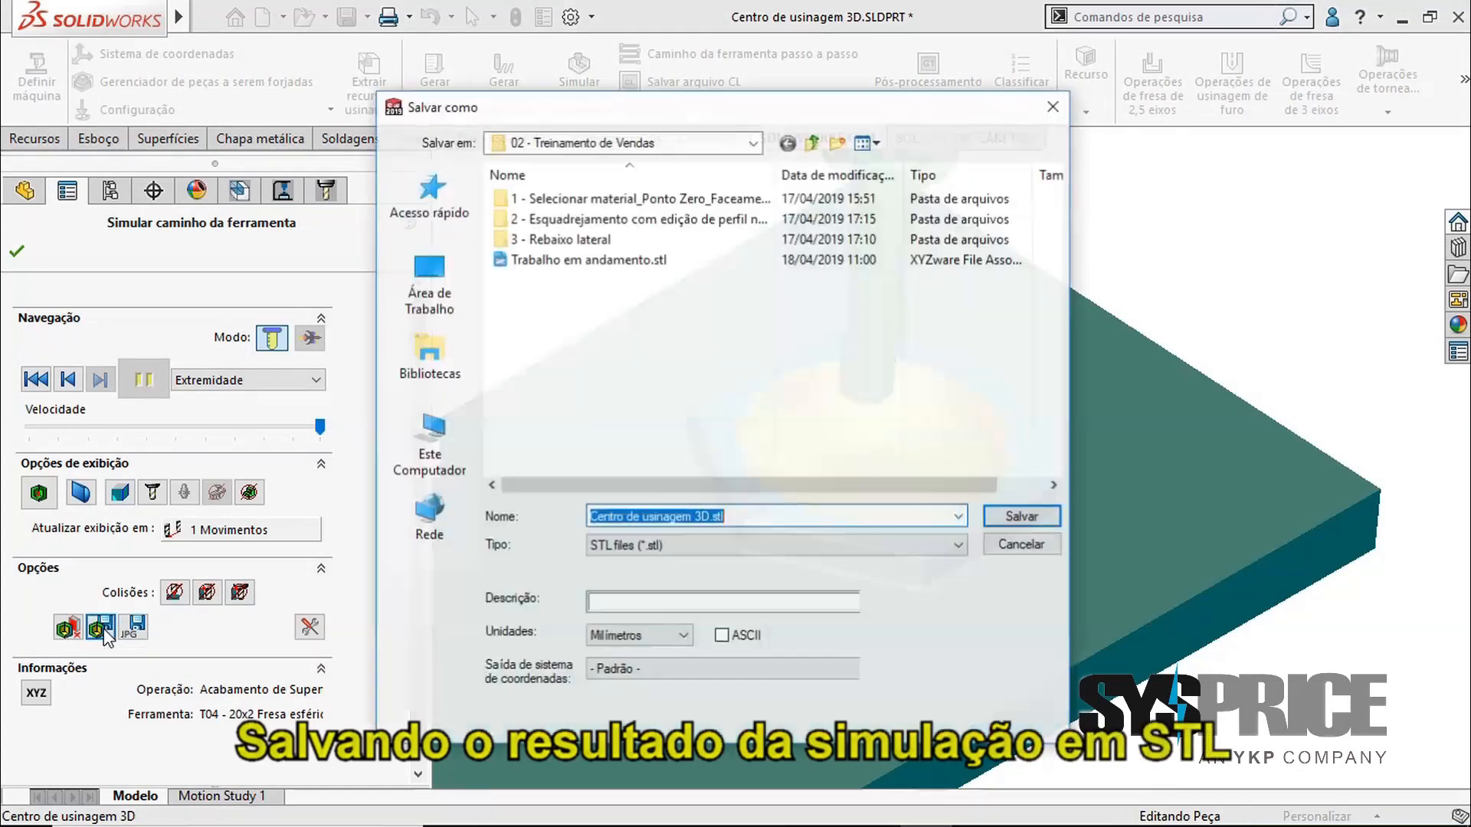
{"action": "left_click", "coordinate": [574, 264]}
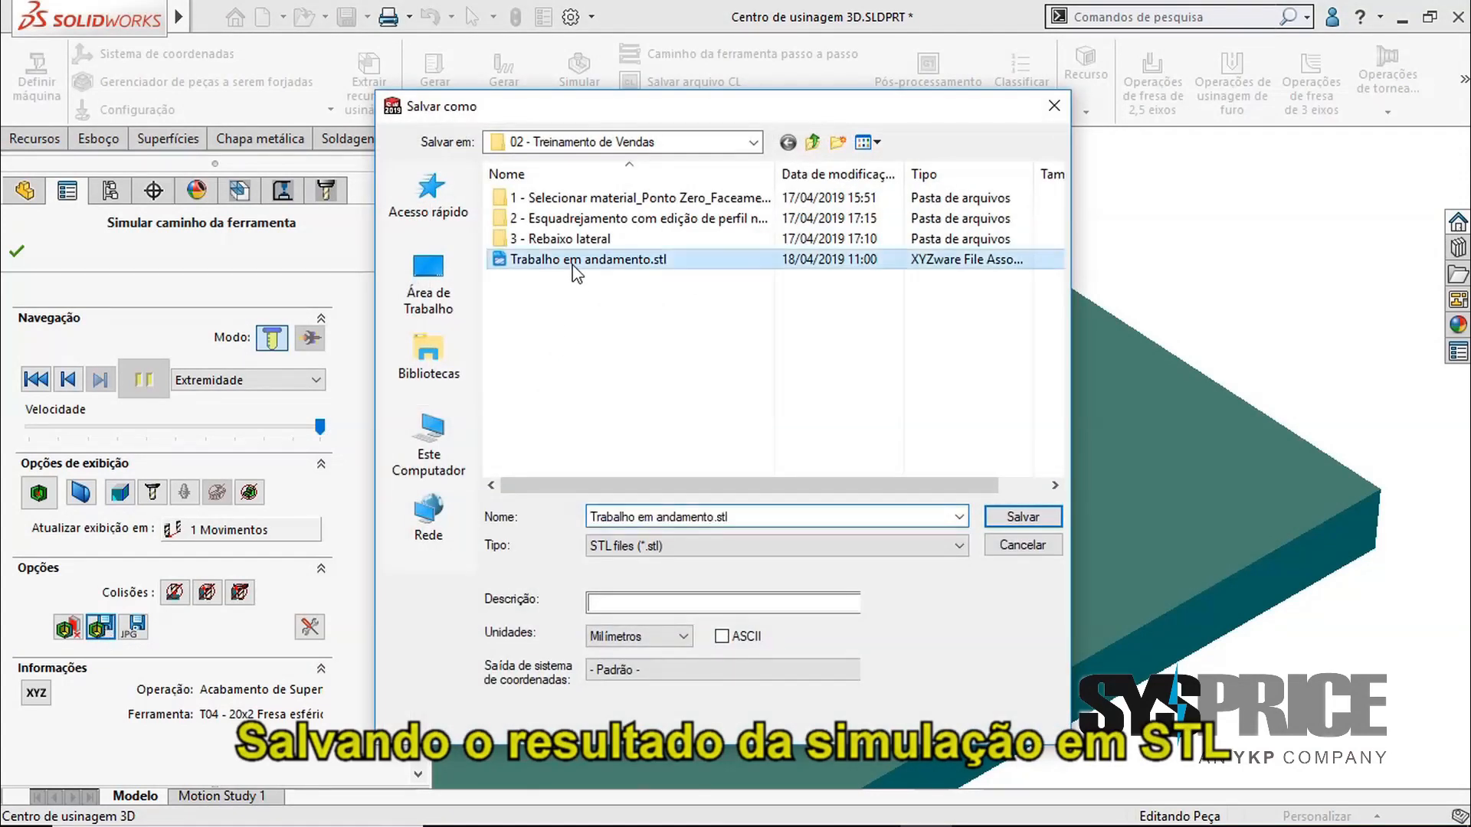
{"action": "left_click", "coordinate": [1038, 518]}
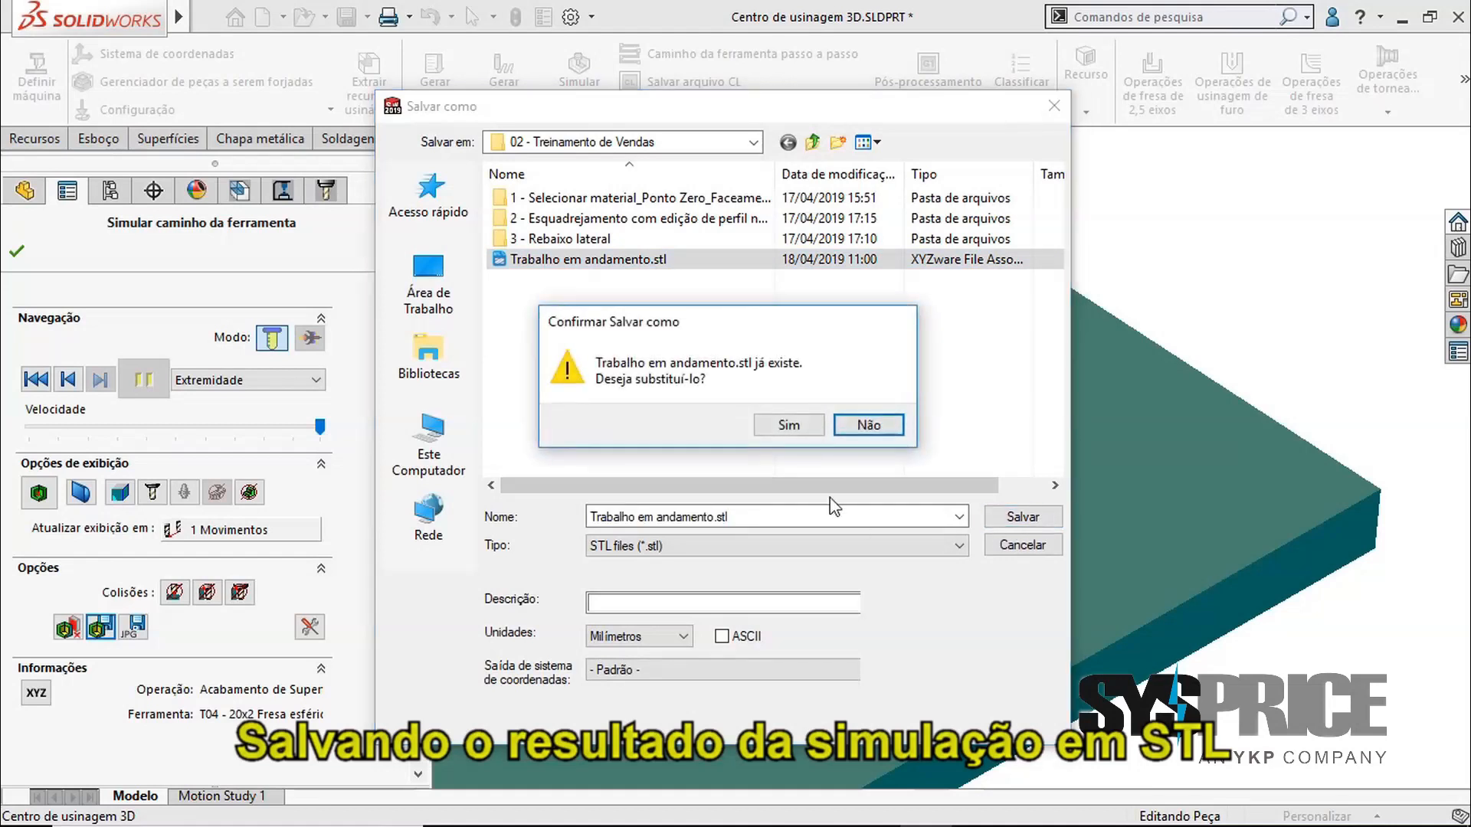
{"action": "left_click", "coordinate": [789, 426]}
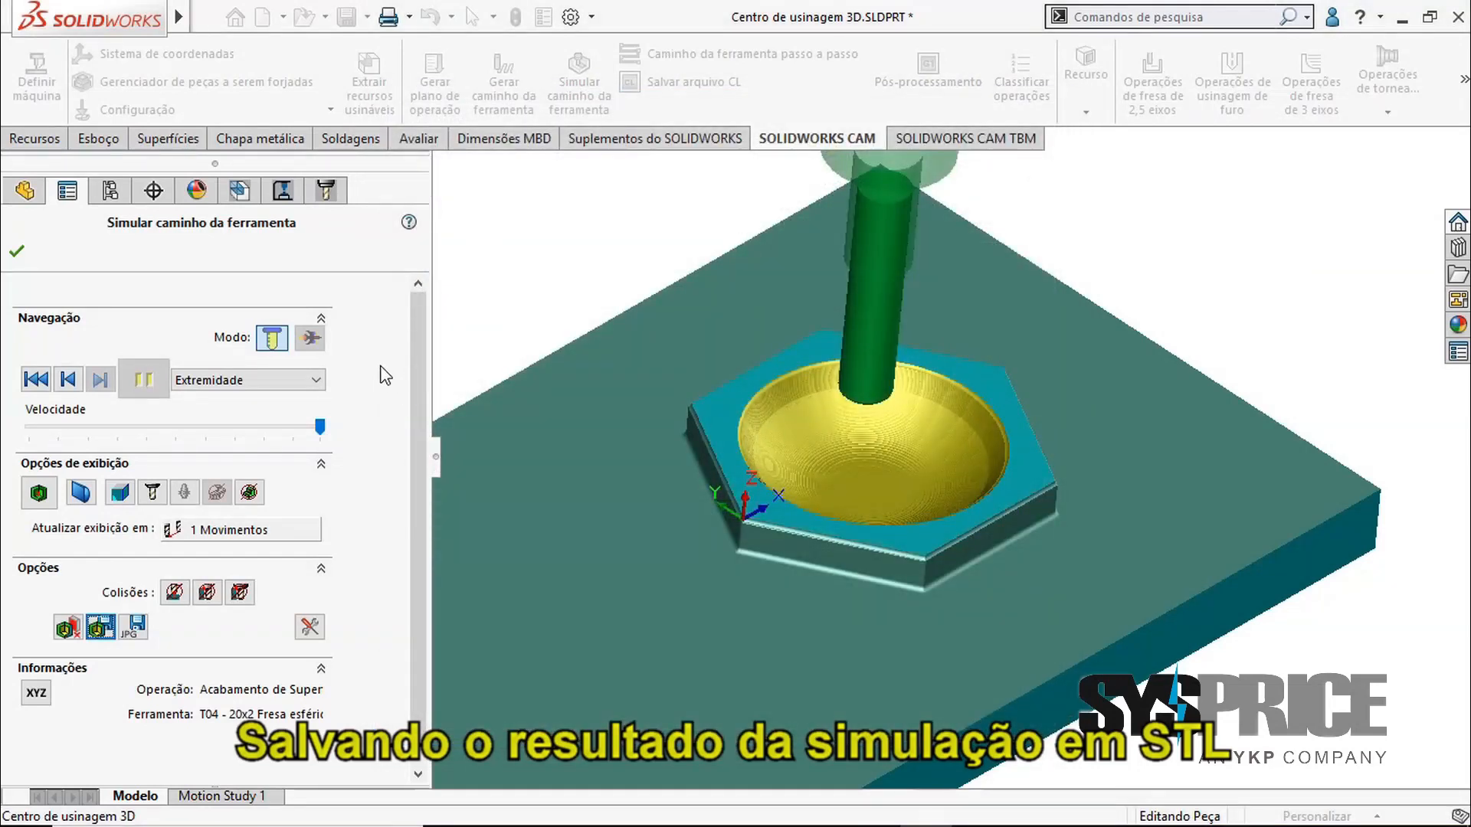
{"action": "left_click", "coordinate": [16, 250]}
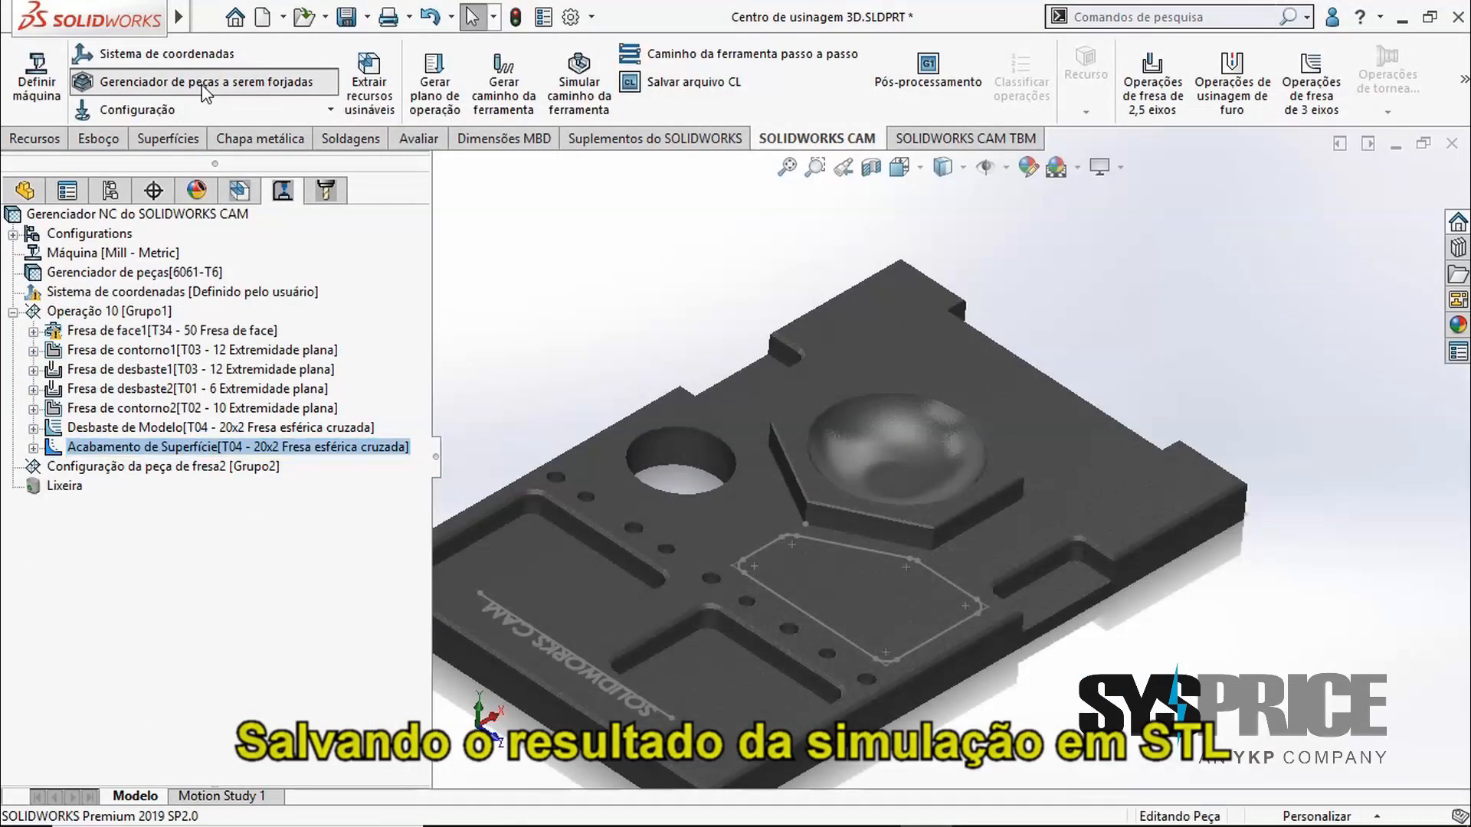
Define the stock as an STL file using Trabalho em andamento.stl from the 02 - Treinamento de Vendas folder, and display the stock
{"action": "left_click", "coordinate": [200, 85]}
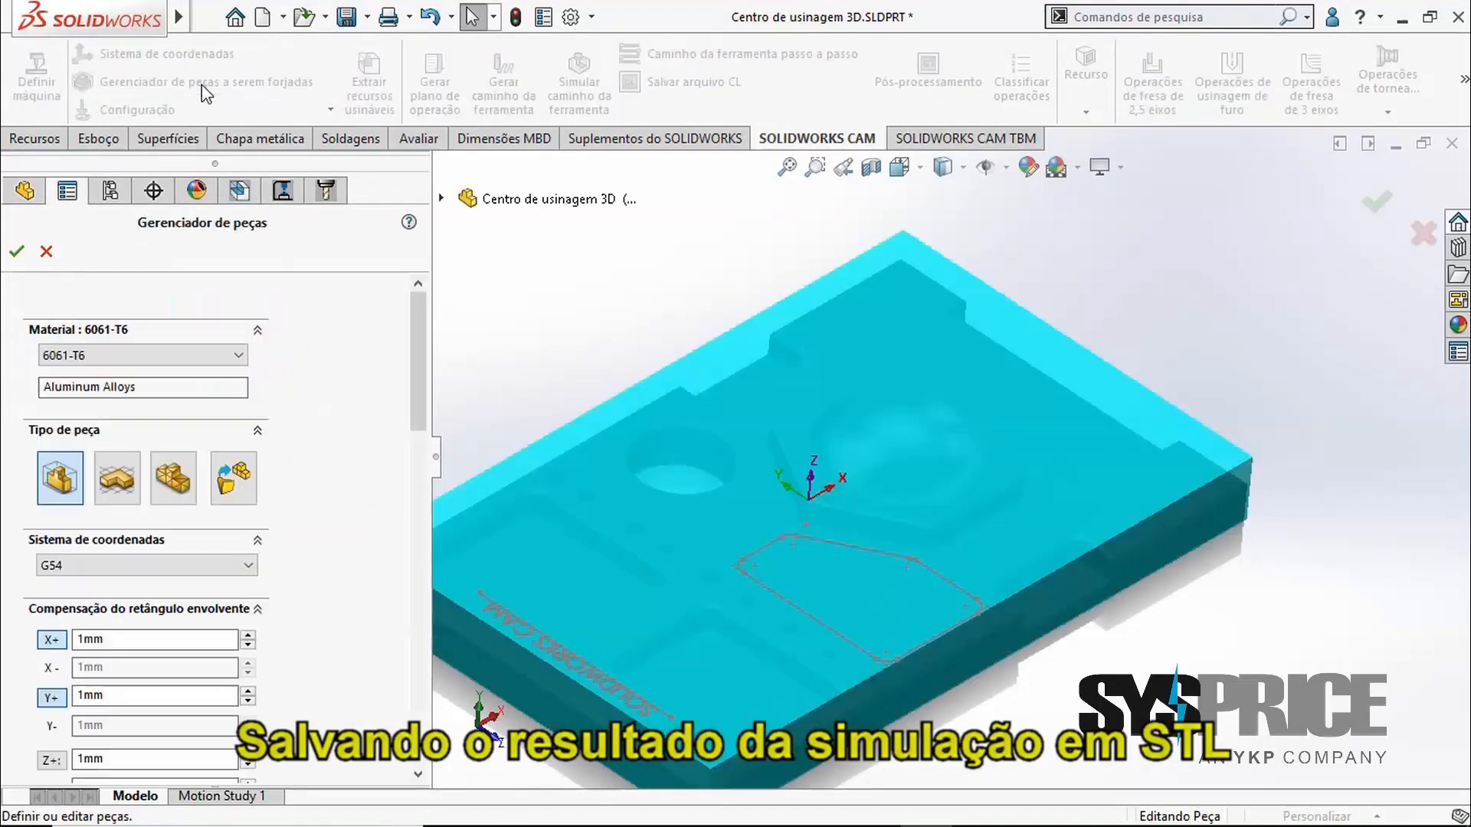
{"action": "left_click", "coordinate": [181, 485]}
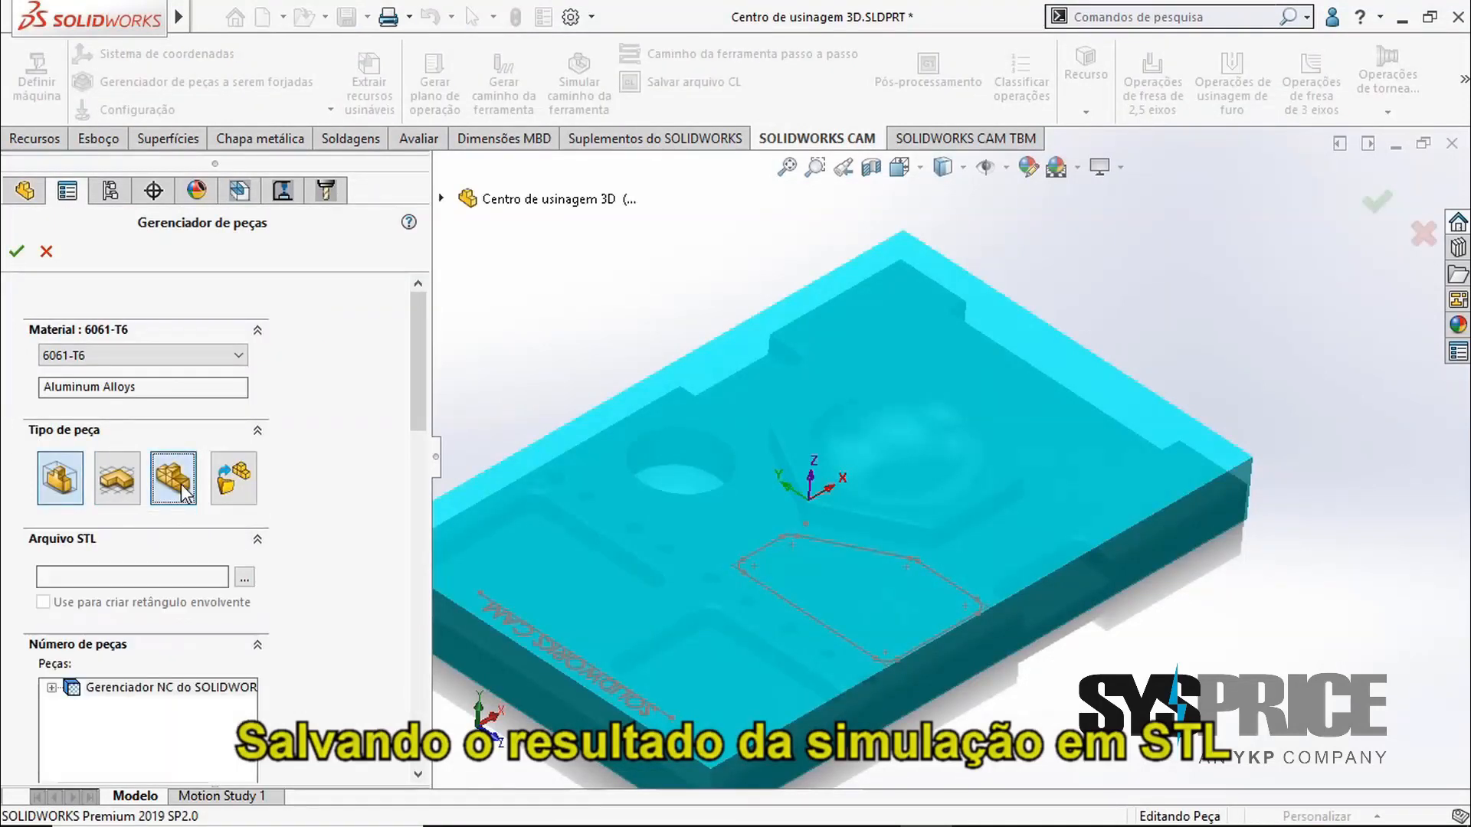
{"action": "left_click", "coordinate": [243, 577]}
{"action": "left_click", "coordinate": [644, 261]}
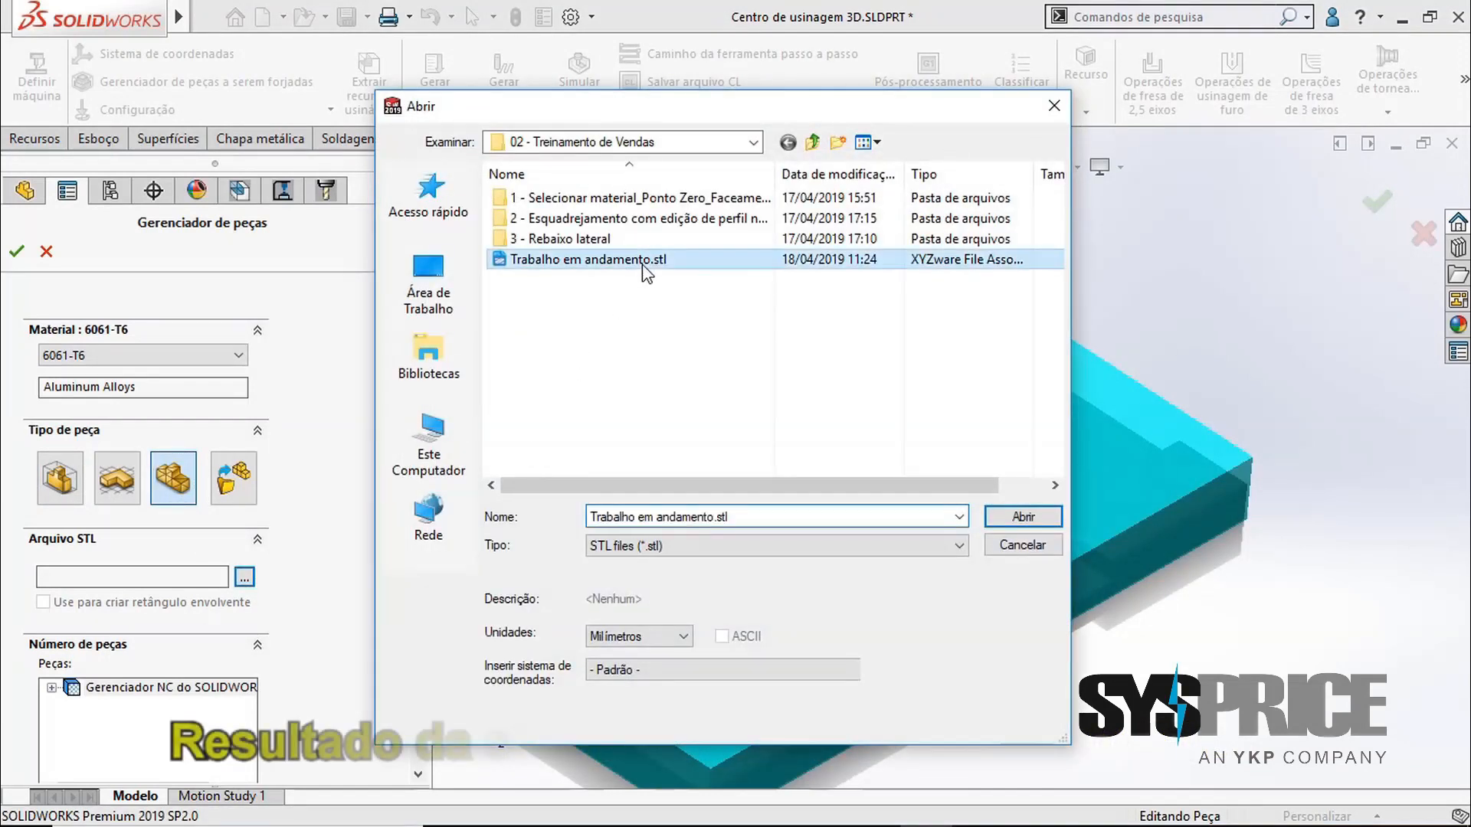
{"action": "left_click", "coordinate": [1019, 520]}
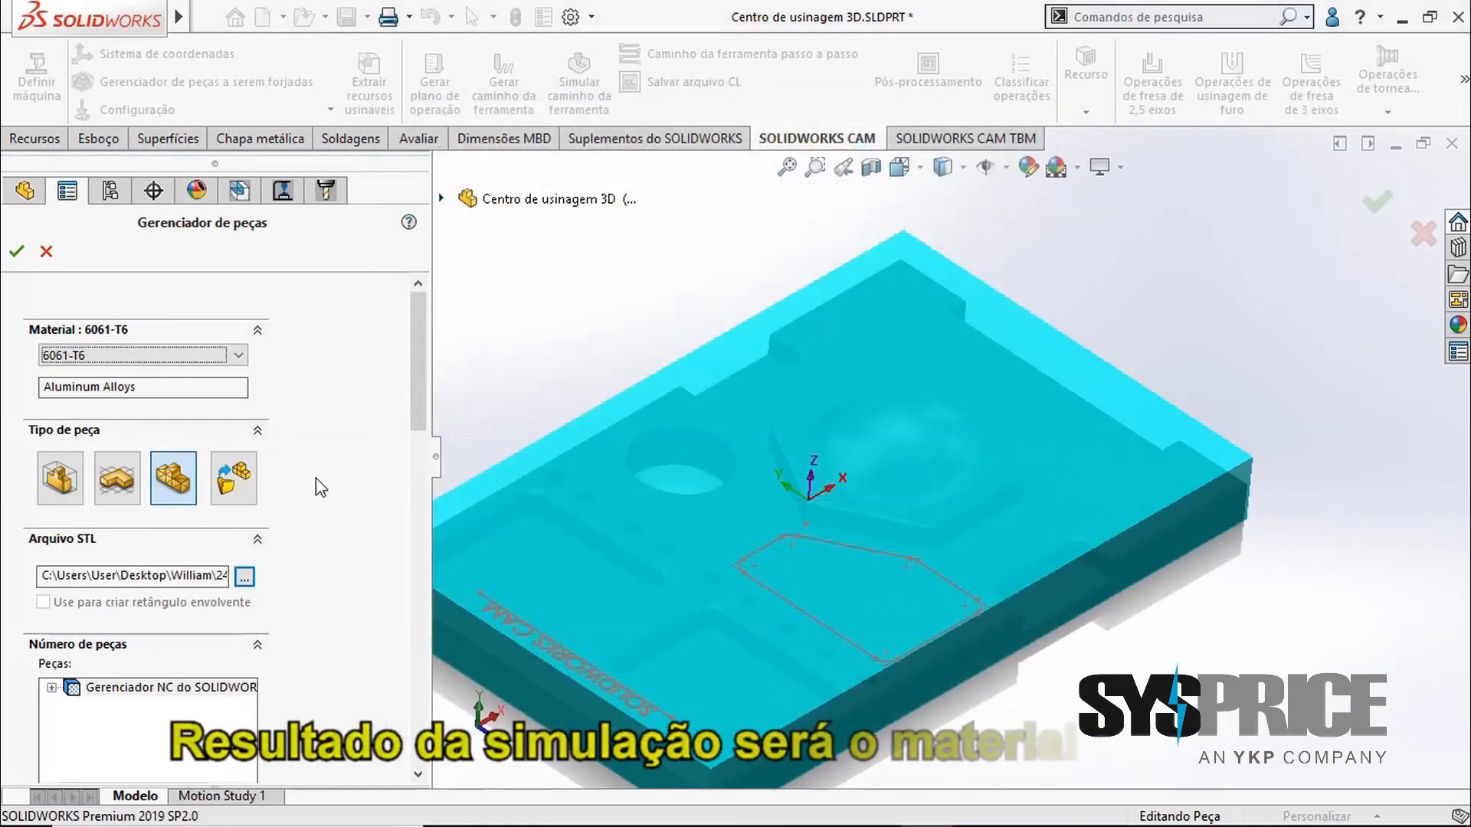
{"action": "left_click", "coordinate": [17, 251]}
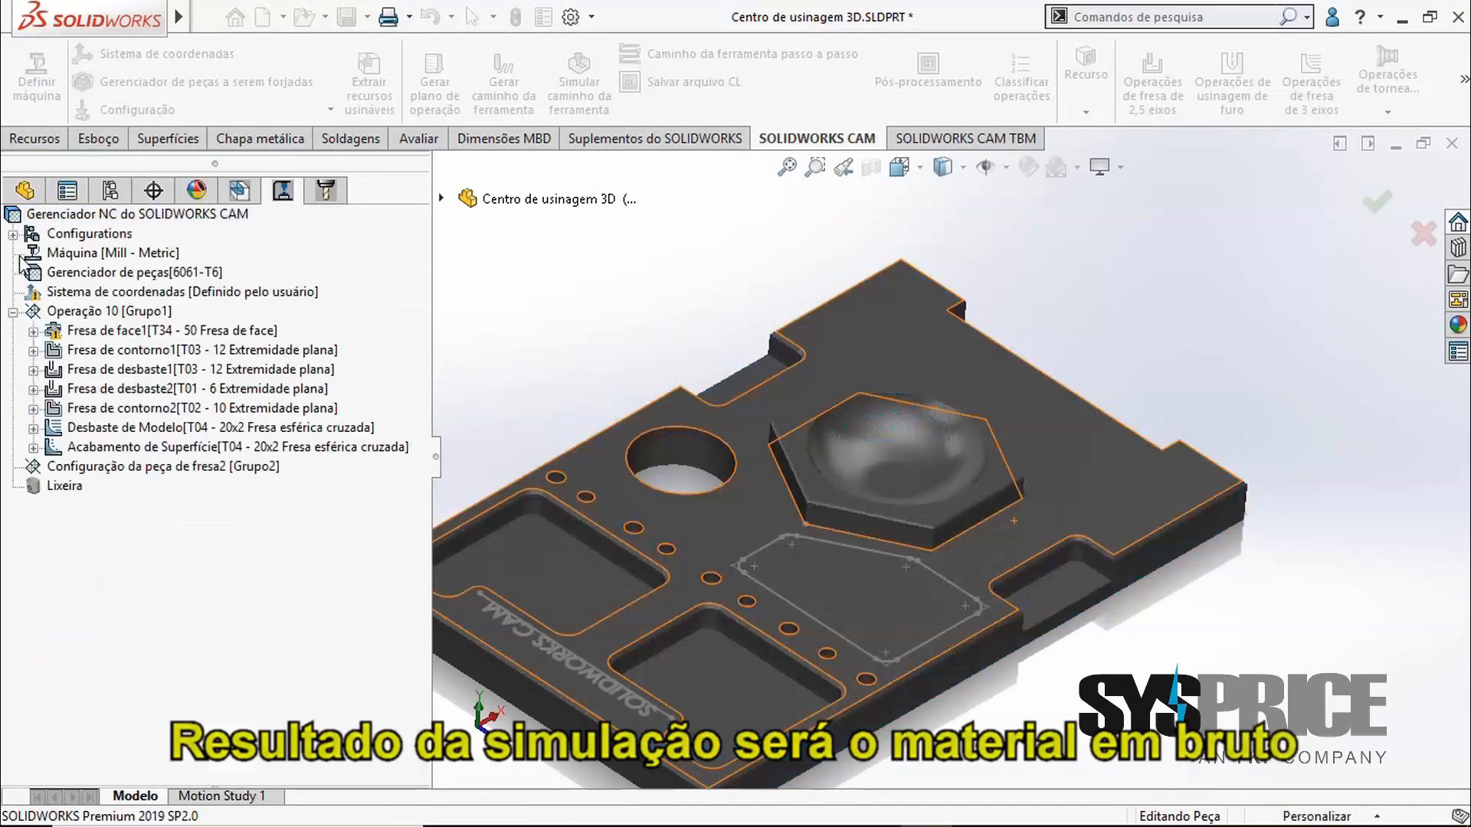
{"action": "left_click", "coordinate": [129, 273]}
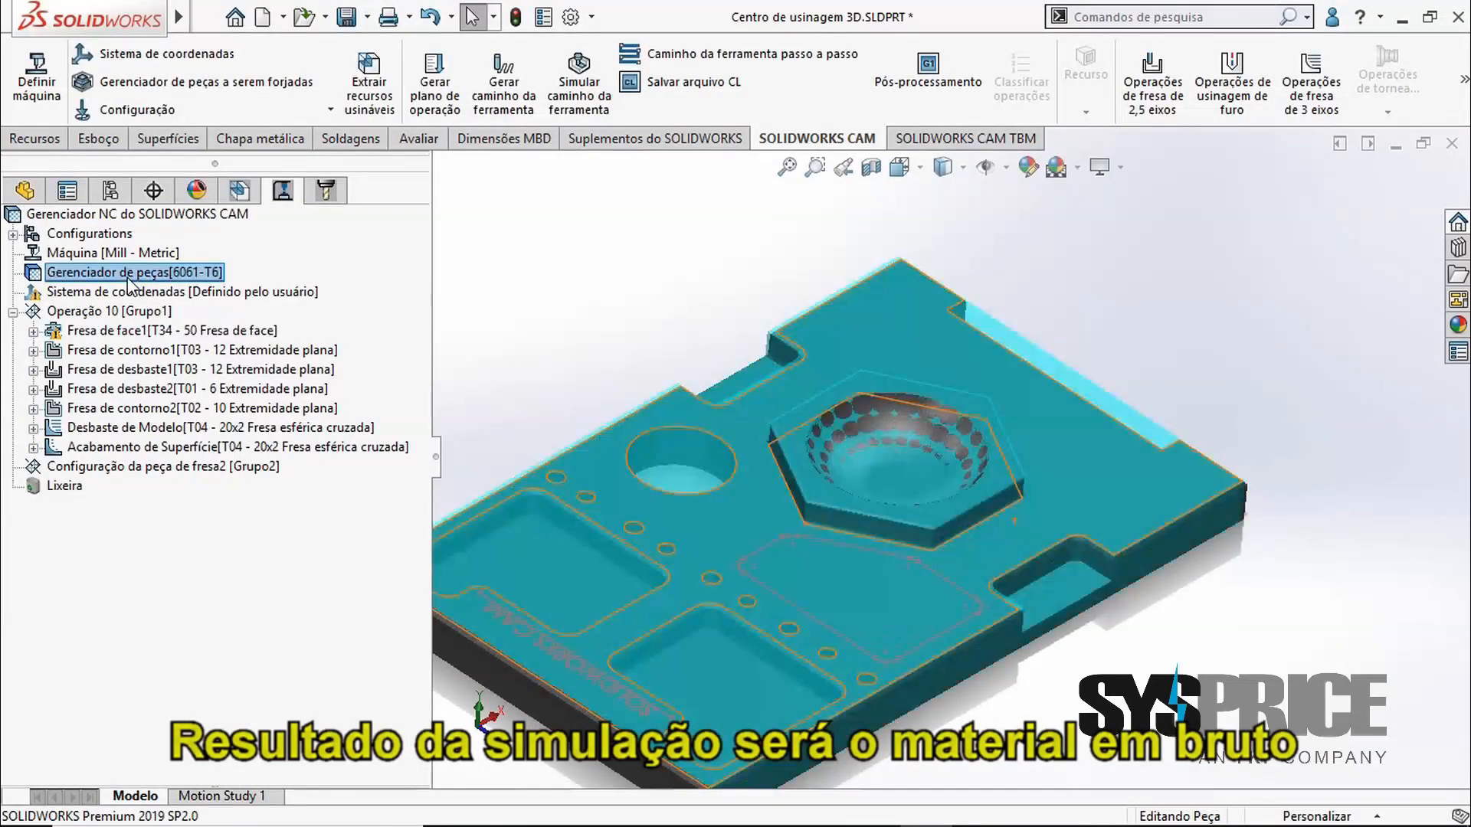
Suppress all the operations under Operação 10, from Fresa de face1 through Acabamento de Superfície
{"action": "middle_click_drag", "start_coordinate": [826, 599], "coordinate": [835, 570]}
{"action": "scroll", "coordinate": [1074, 565], "scroll_direction": "down", "scroll_amount": 2}
{"action": "scroll", "coordinate": [1066, 556], "scroll_direction": "down", "scroll_amount": 1}
{"action": "middle_click_drag", "start_coordinate": [1061, 550], "coordinate": [1027, 434]}
{"action": "left_click", "coordinate": [108, 332]}
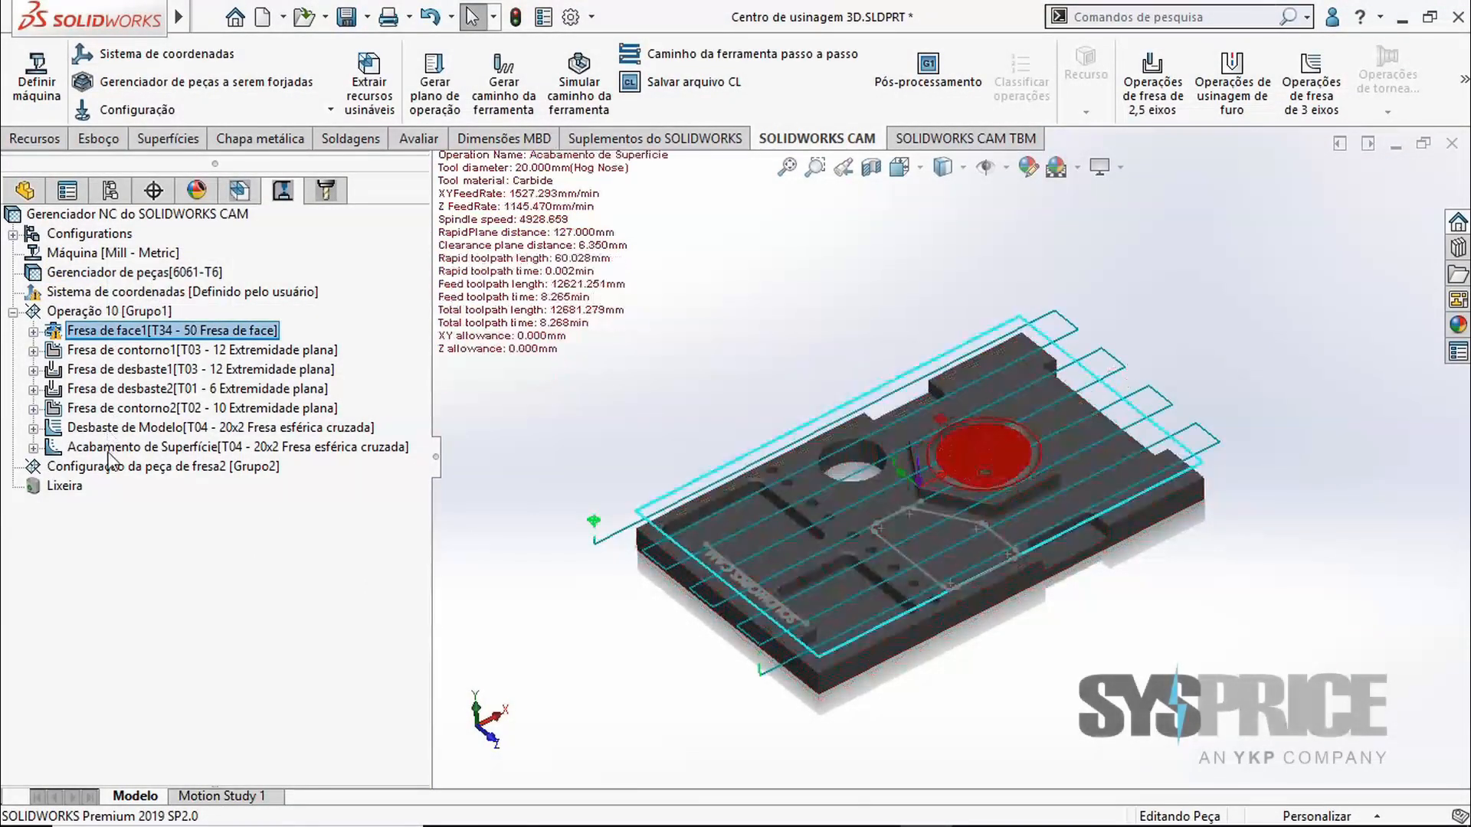
{"action": "left_click", "coordinate": [109, 447], "text": "shift"}
{"action": "right_click", "coordinate": [109, 455]}
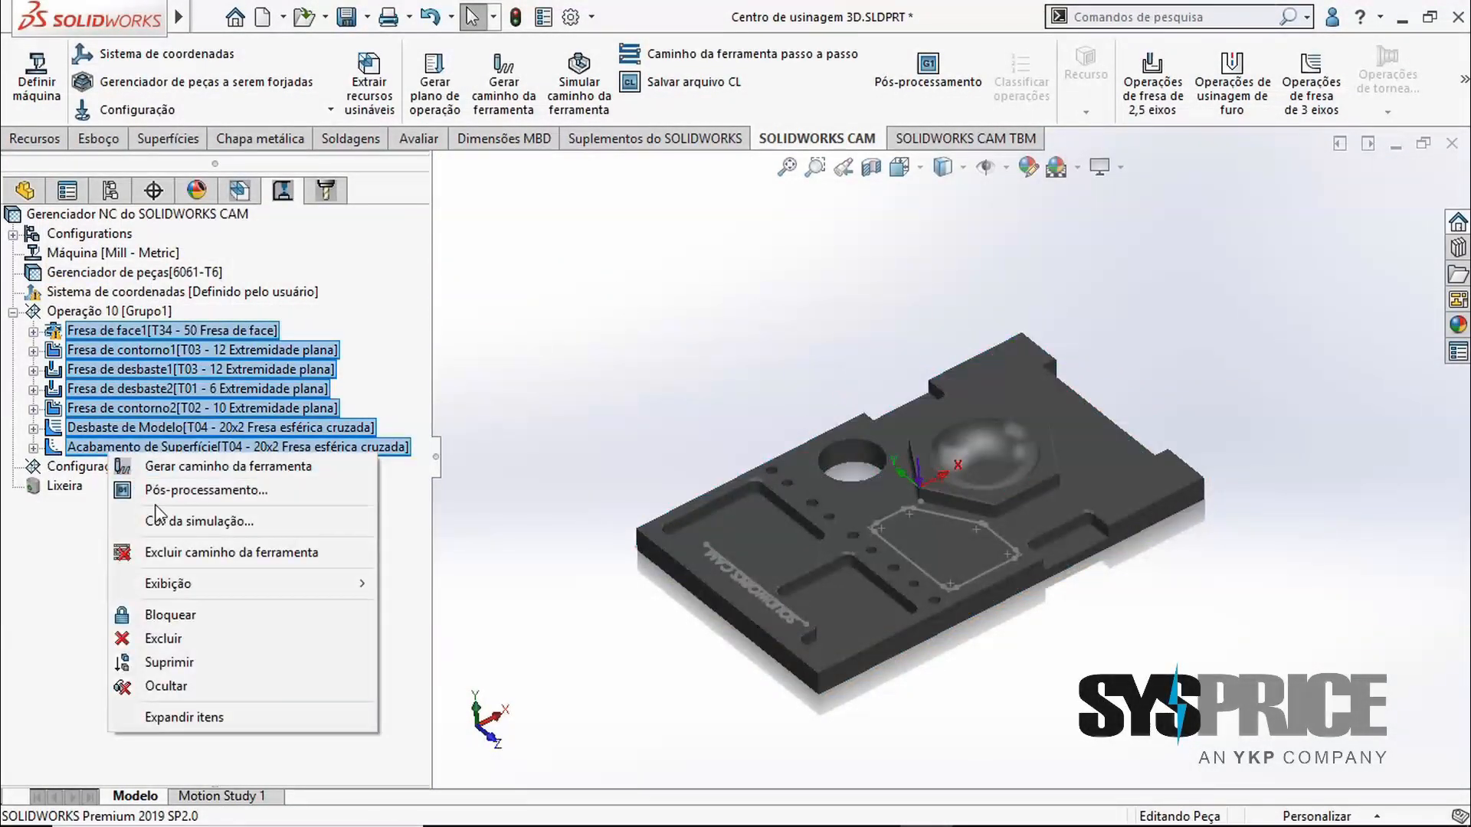
{"action": "left_click", "coordinate": [180, 665]}
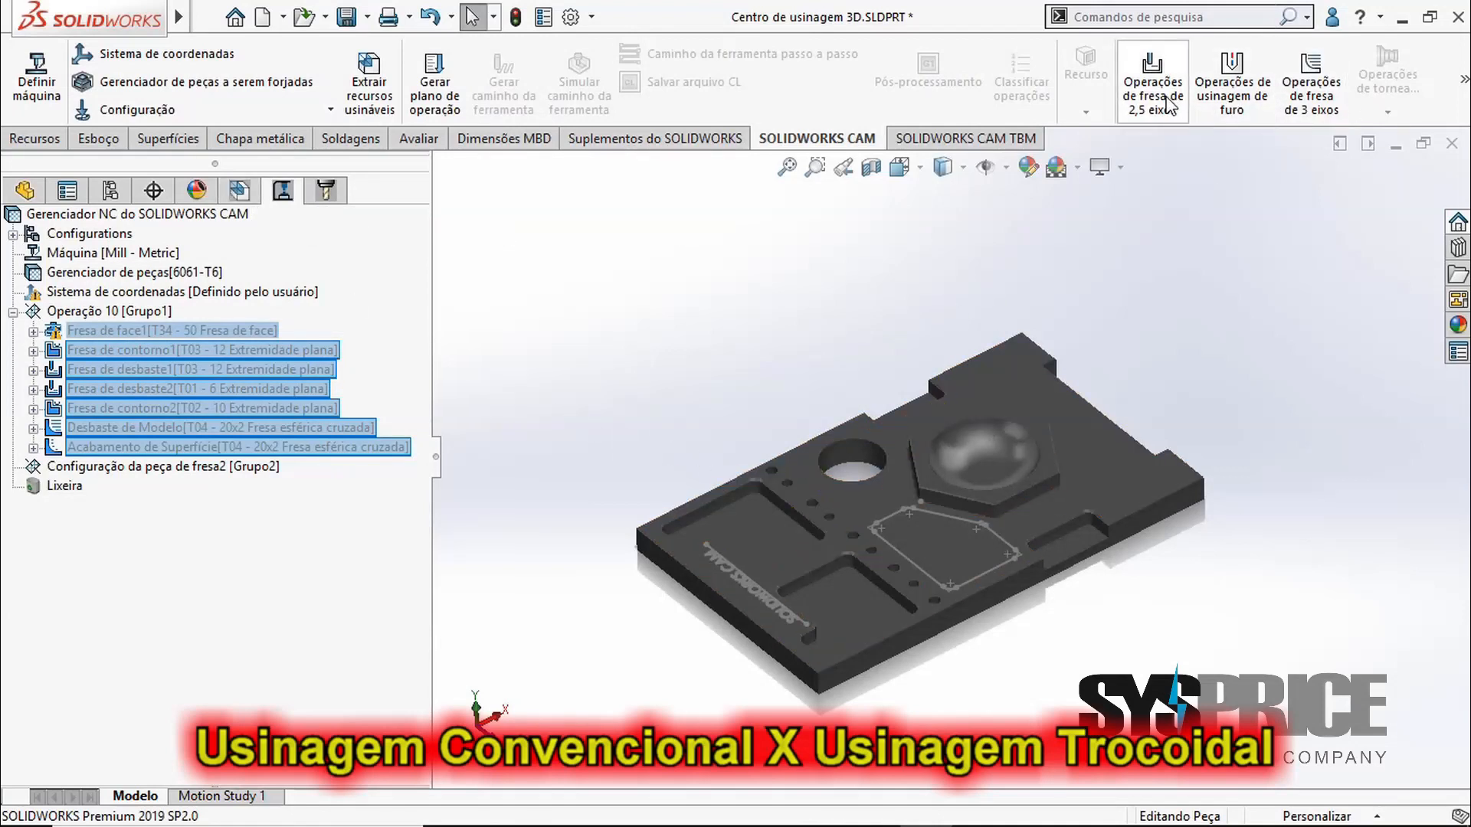
Add a 2.5-axis Alojamento feature to Operação 10 from the notched pocket's floor, with end condition Até a face at the plate's top face
{"action": "left_click", "coordinate": [240, 191]}
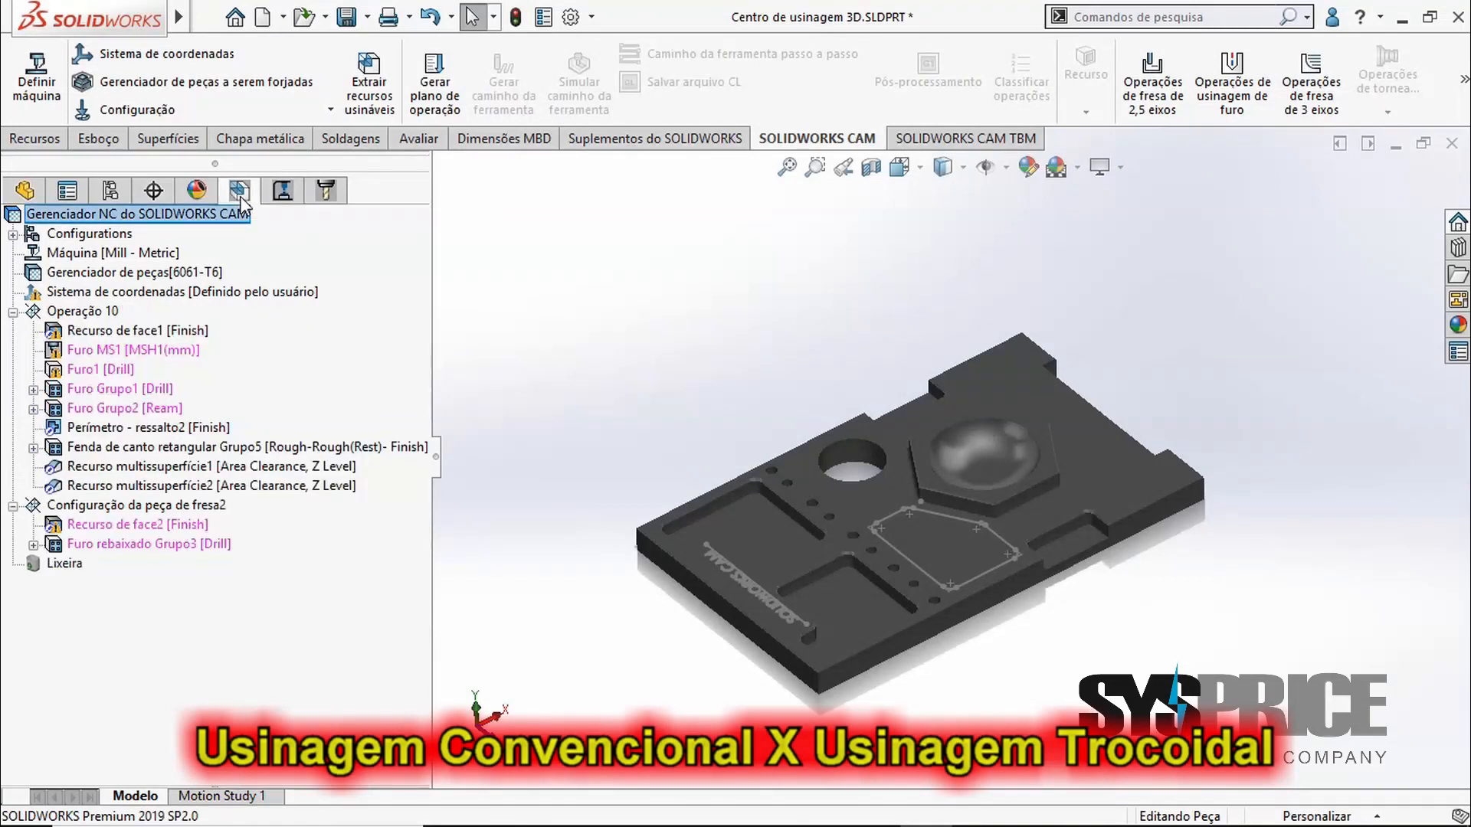
{"action": "right_click", "coordinate": [108, 309]}
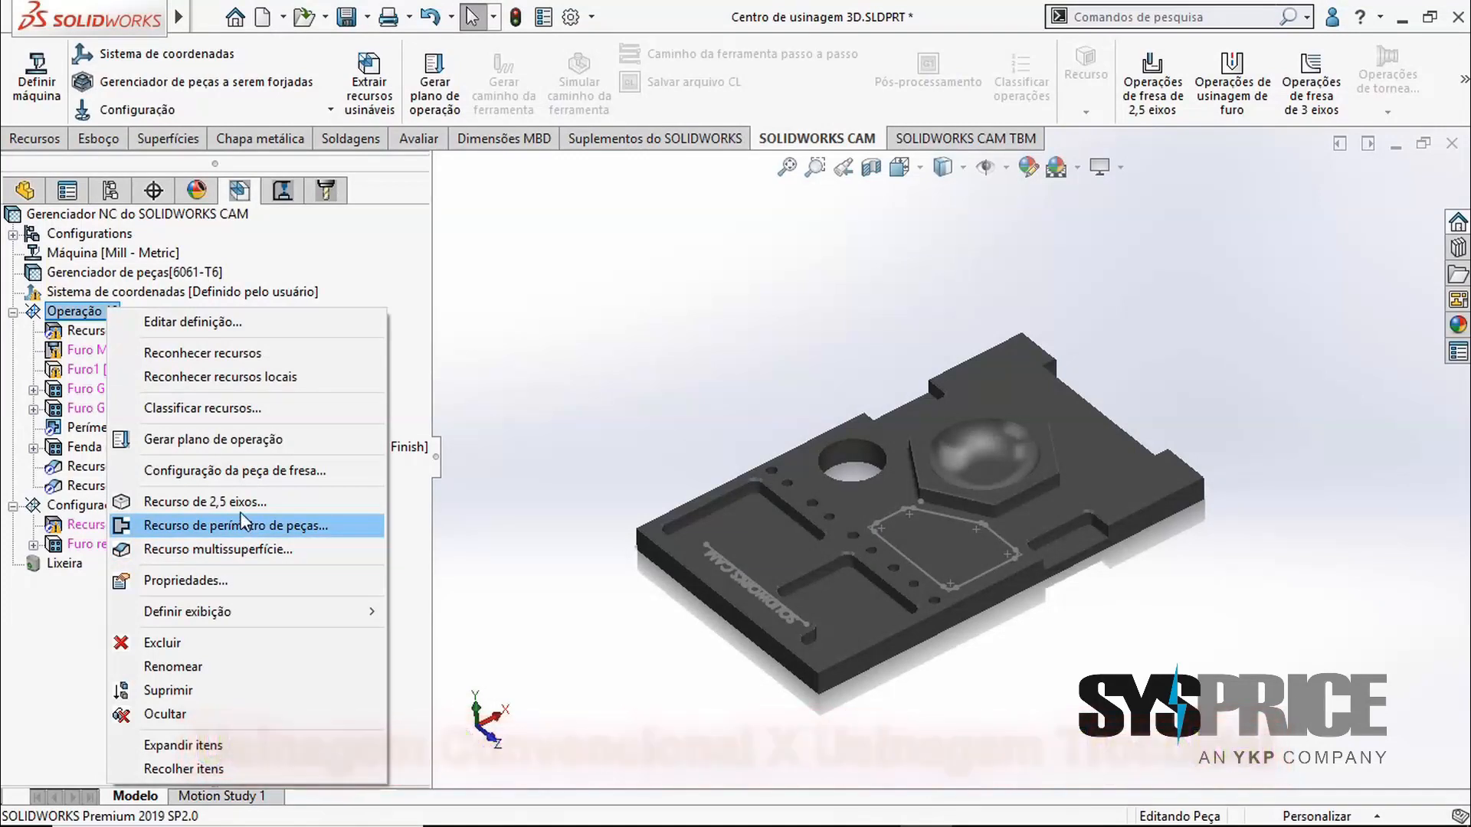
{"action": "left_click", "coordinate": [230, 502]}
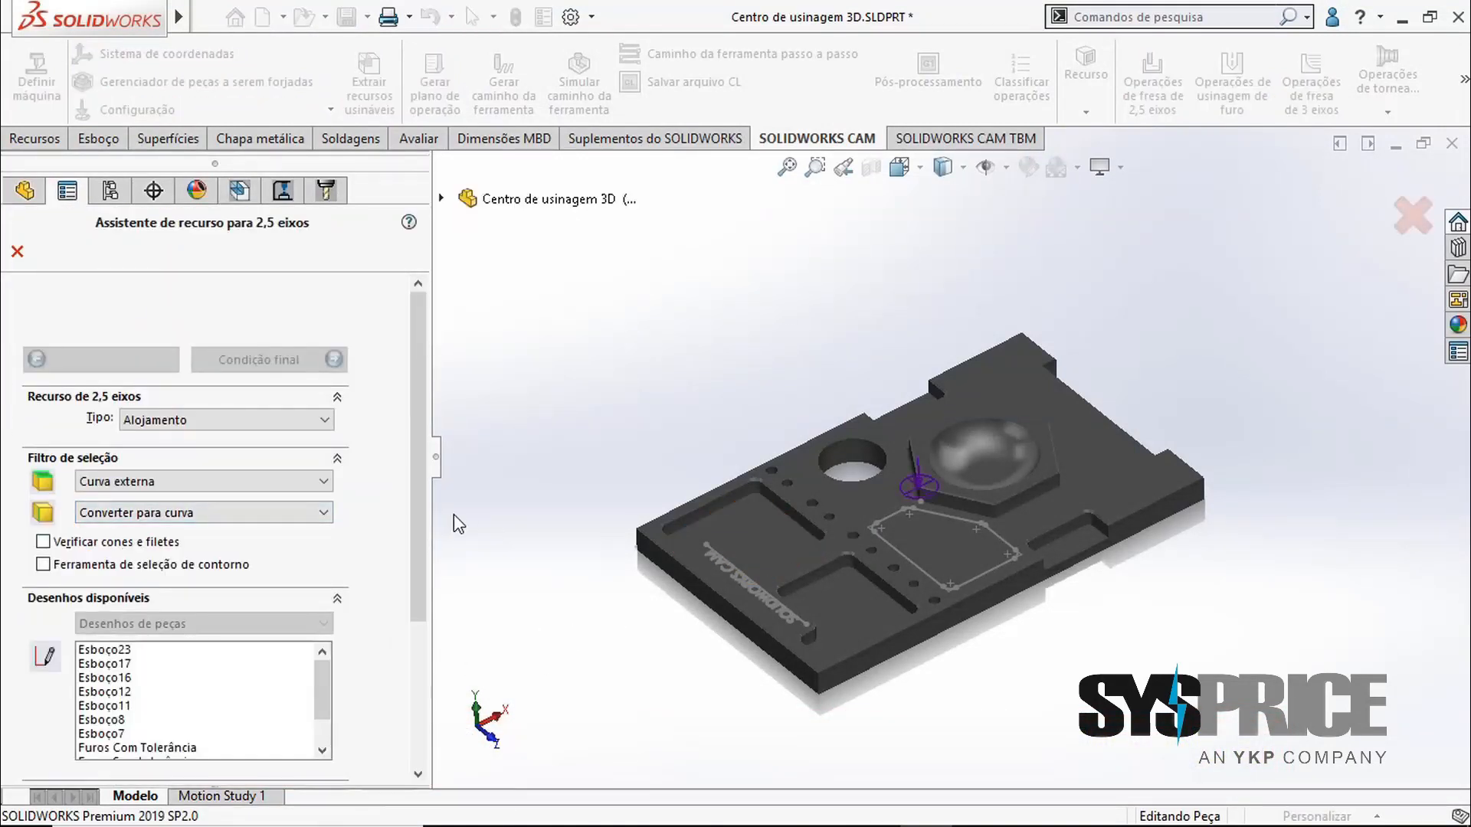
{"action": "left_click", "coordinate": [739, 530]}
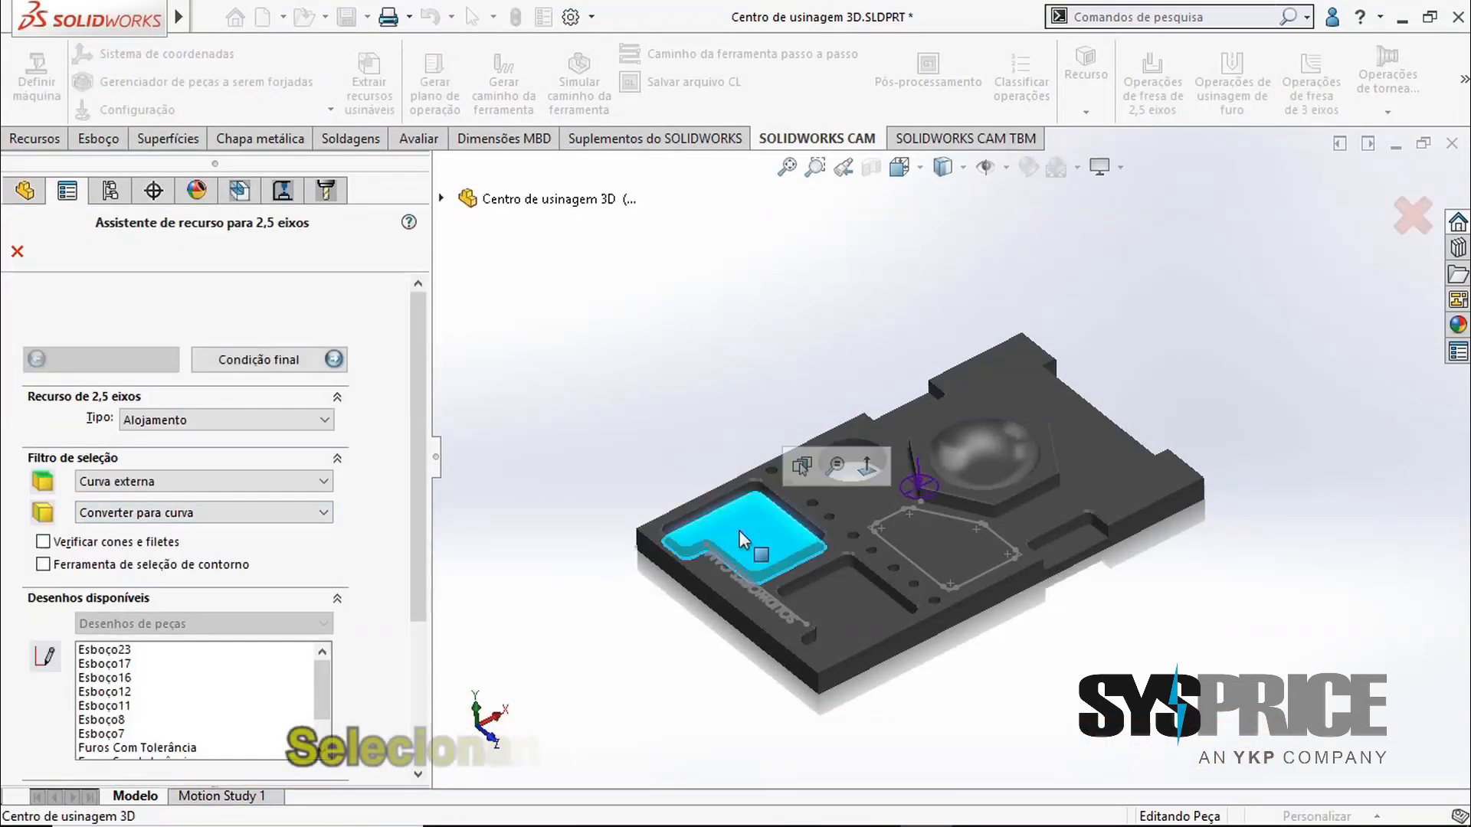
{"action": "scroll", "coordinate": [739, 530], "scroll_direction": "down", "scroll_amount": 3}
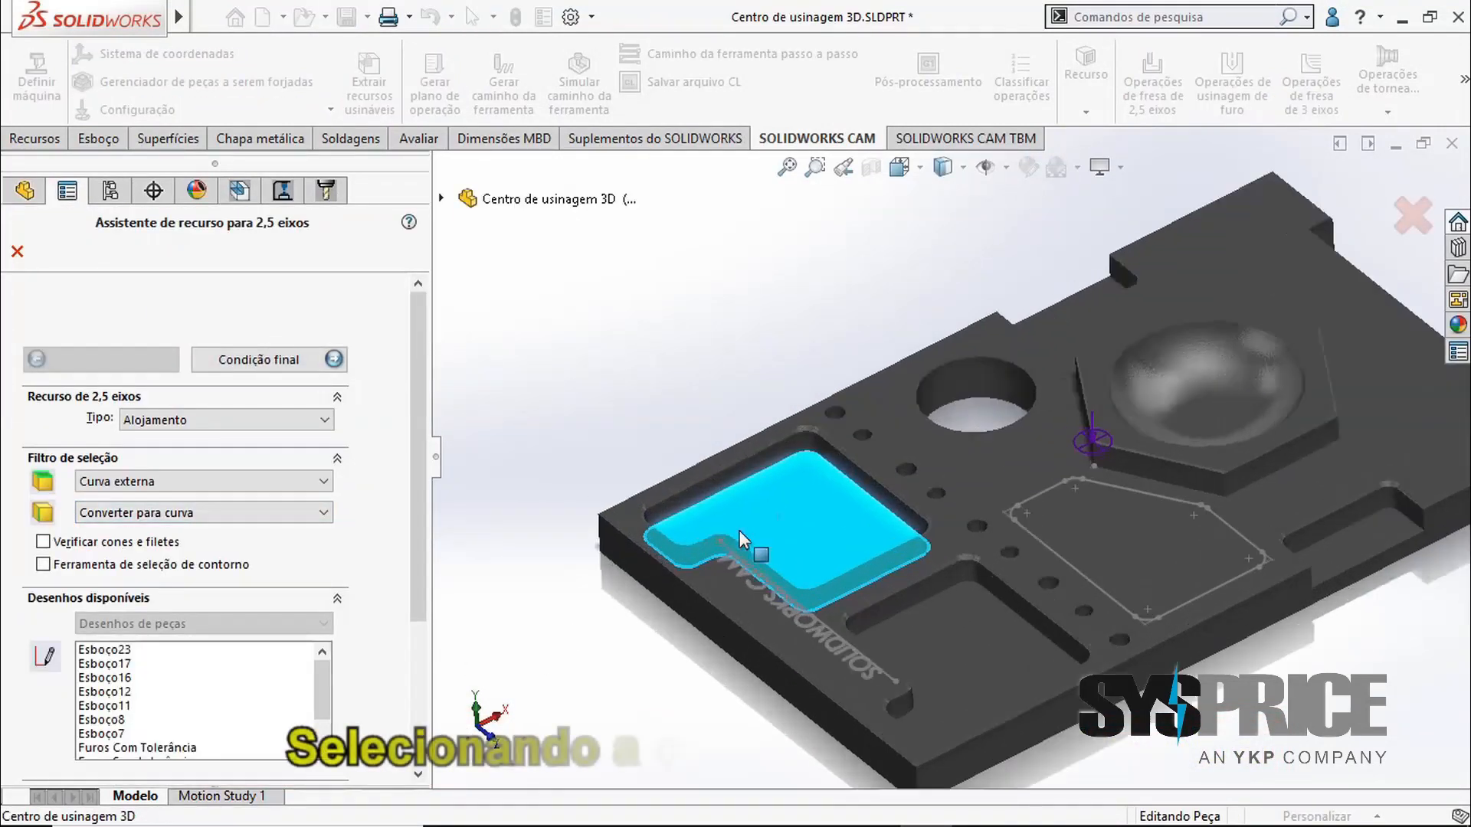
{"action": "left_click", "coordinate": [311, 372]}
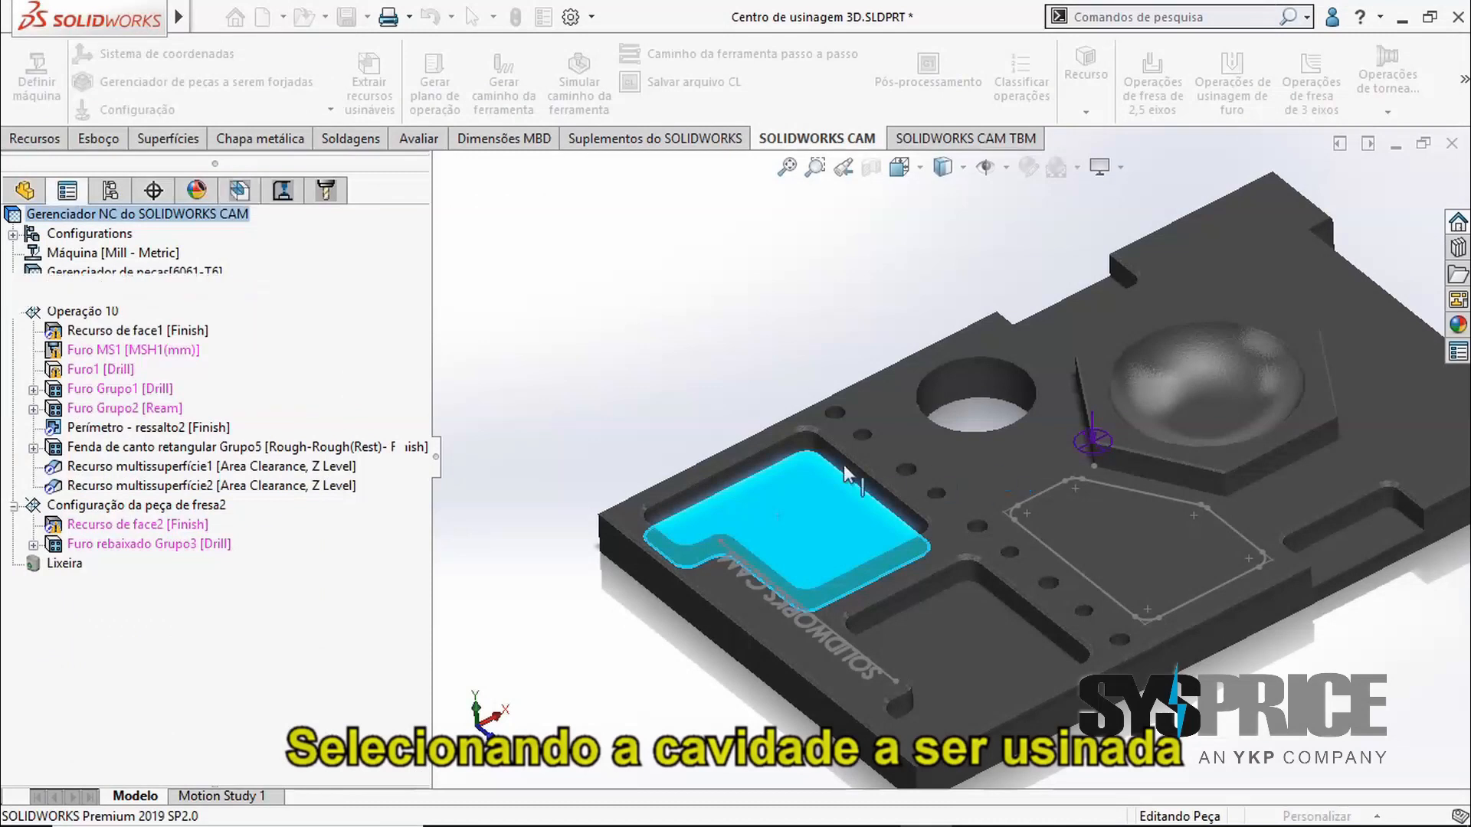
{"action": "scroll", "coordinate": [843, 464], "scroll_direction": "down", "scroll_amount": 3}
{"action": "left_click", "coordinate": [889, 417]}
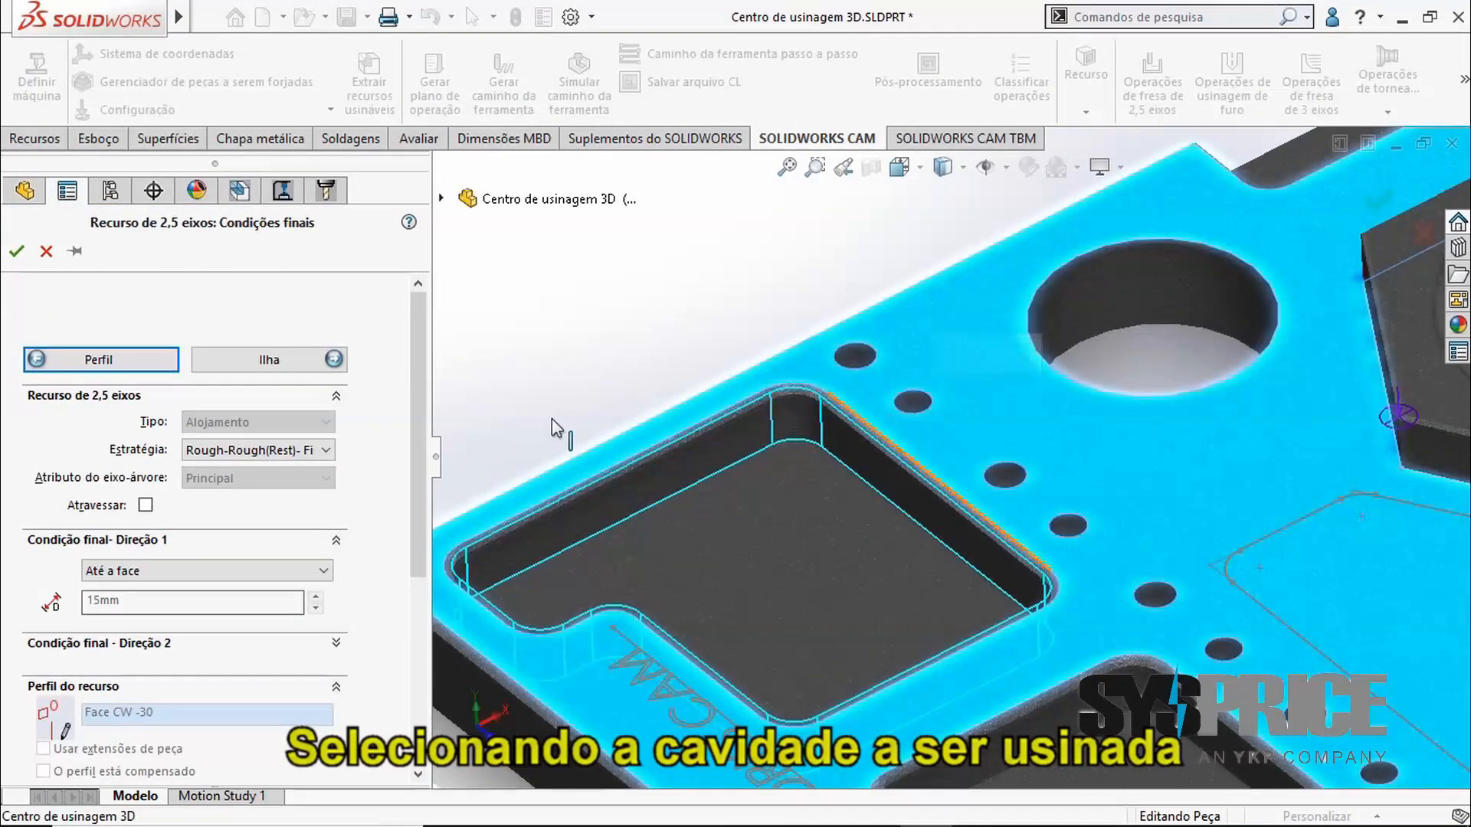
{"action": "left_click", "coordinate": [16, 250]}
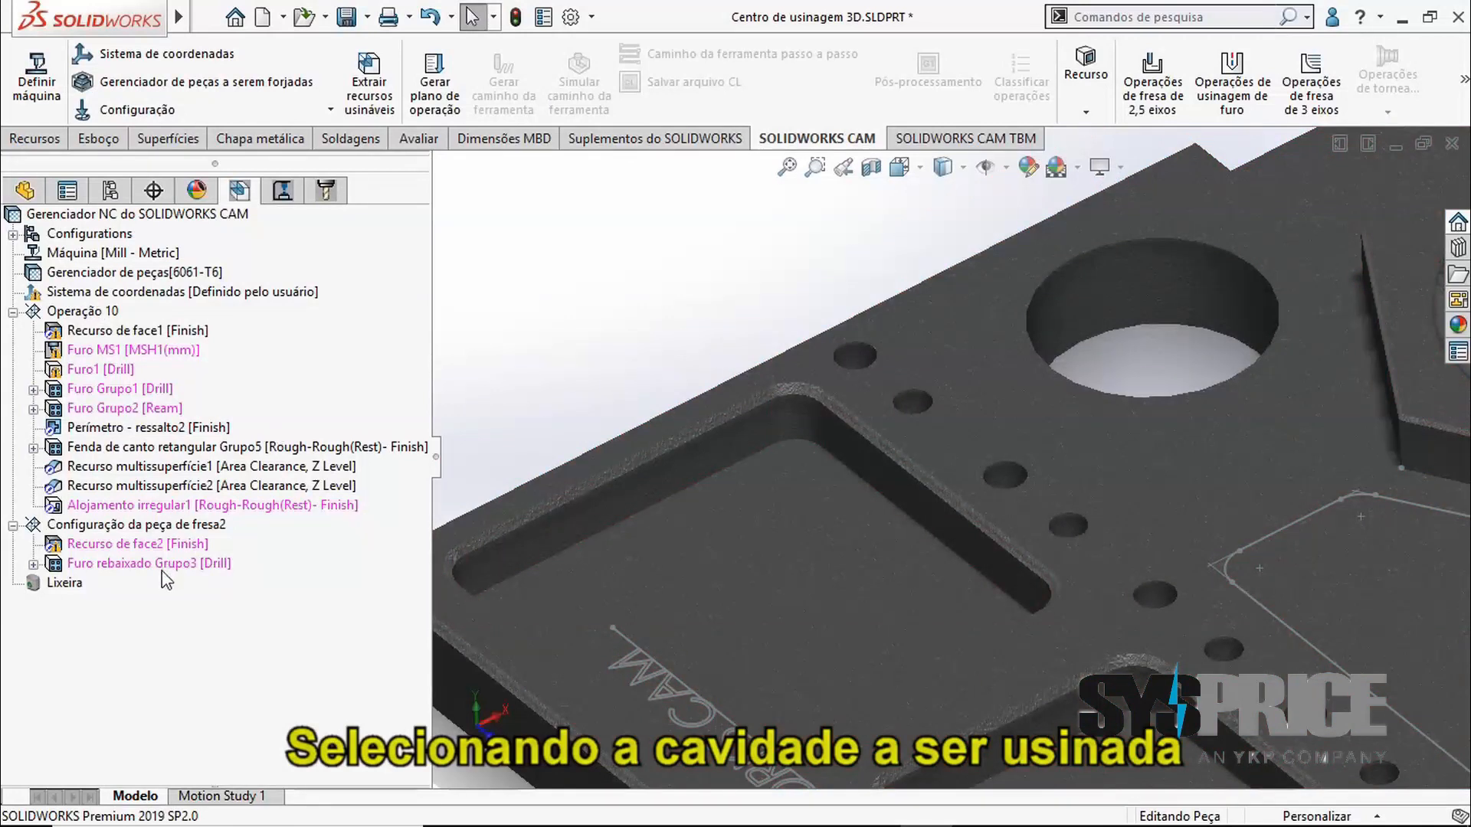
Rename the new irregular pocket feature as Fresamento Convencional
{"action": "right_click", "coordinate": [157, 504]}
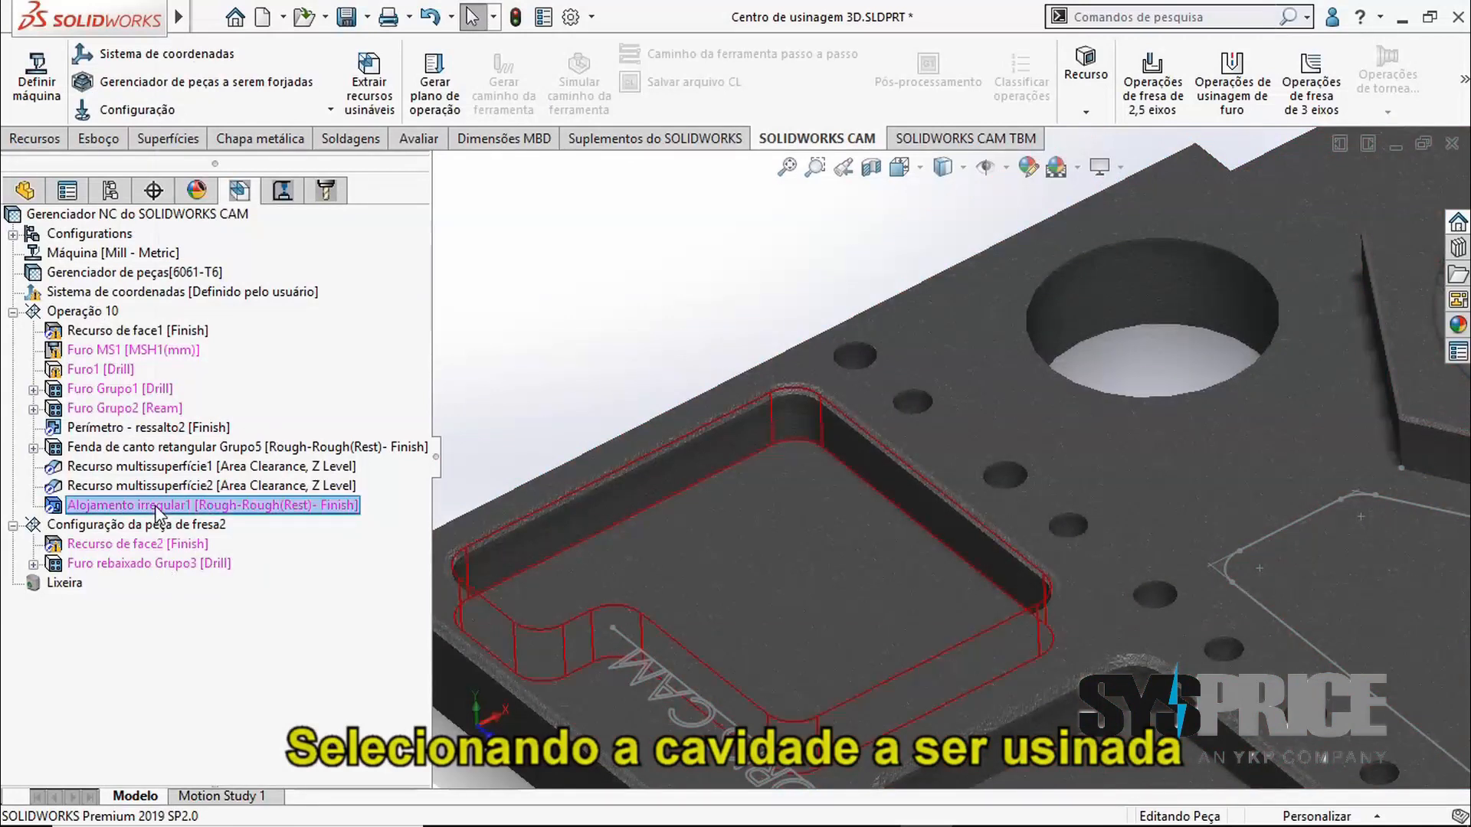
{"action": "left_click", "coordinate": [222, 443]}
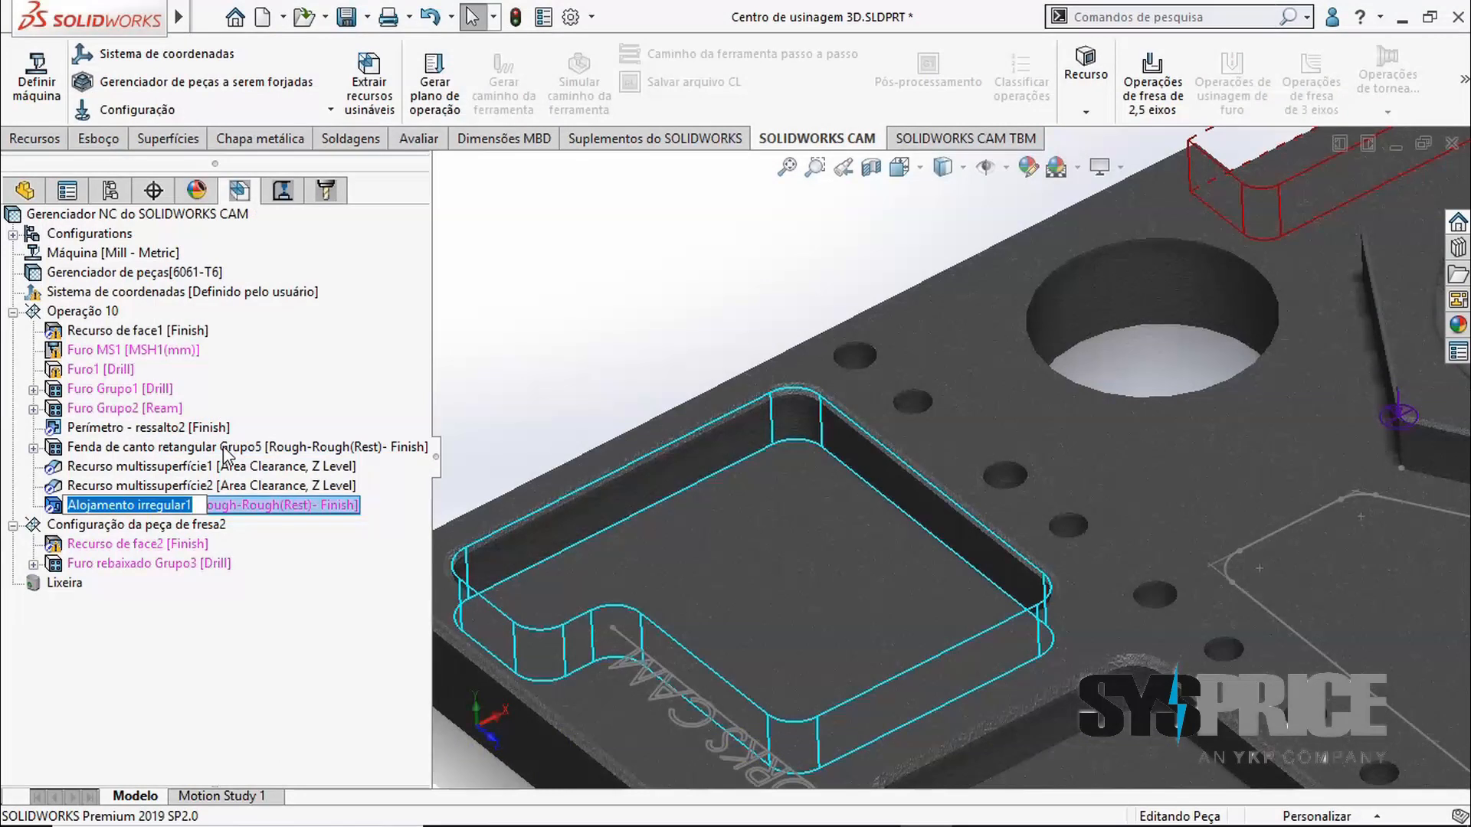
{"action": "type", "text": "Fresamento Convencional"}
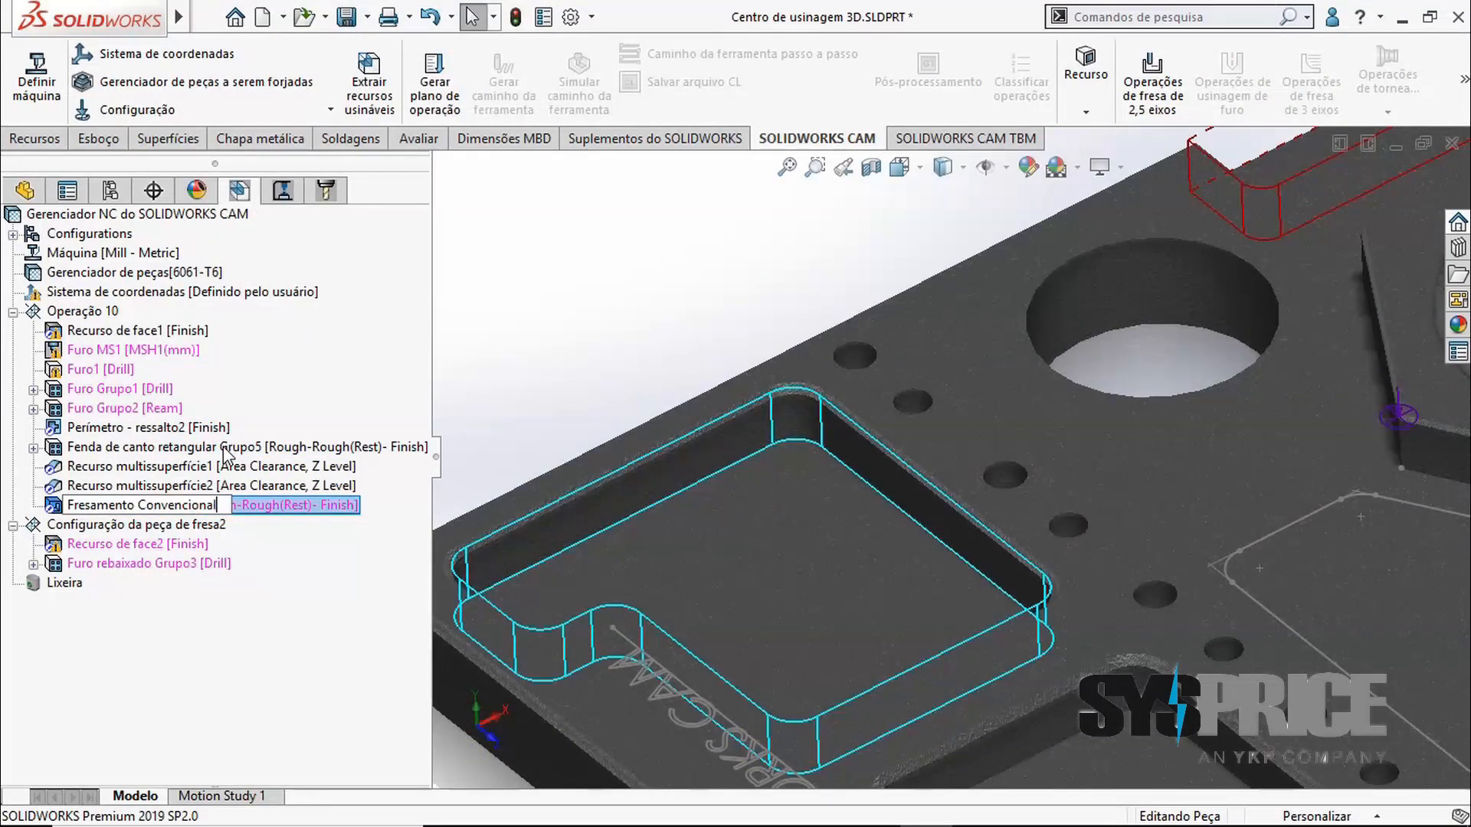
Create a roughing operation for Fresamento Convencional with the 20 mm flat end mill, and define its feeds and speeds by Operação
{"action": "left_click", "coordinate": [334, 274]}
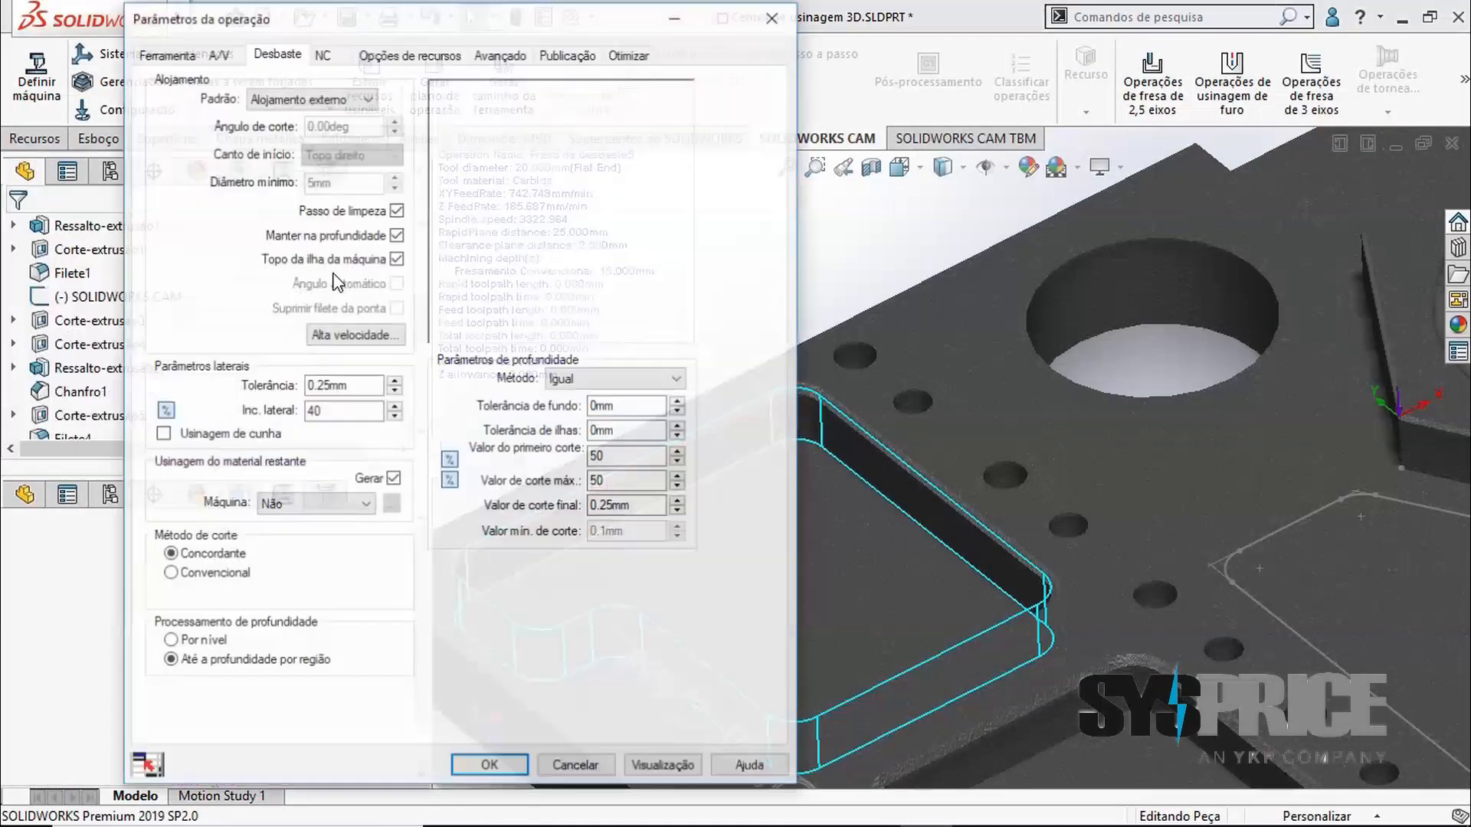
{"action": "left_click", "coordinate": [181, 55]}
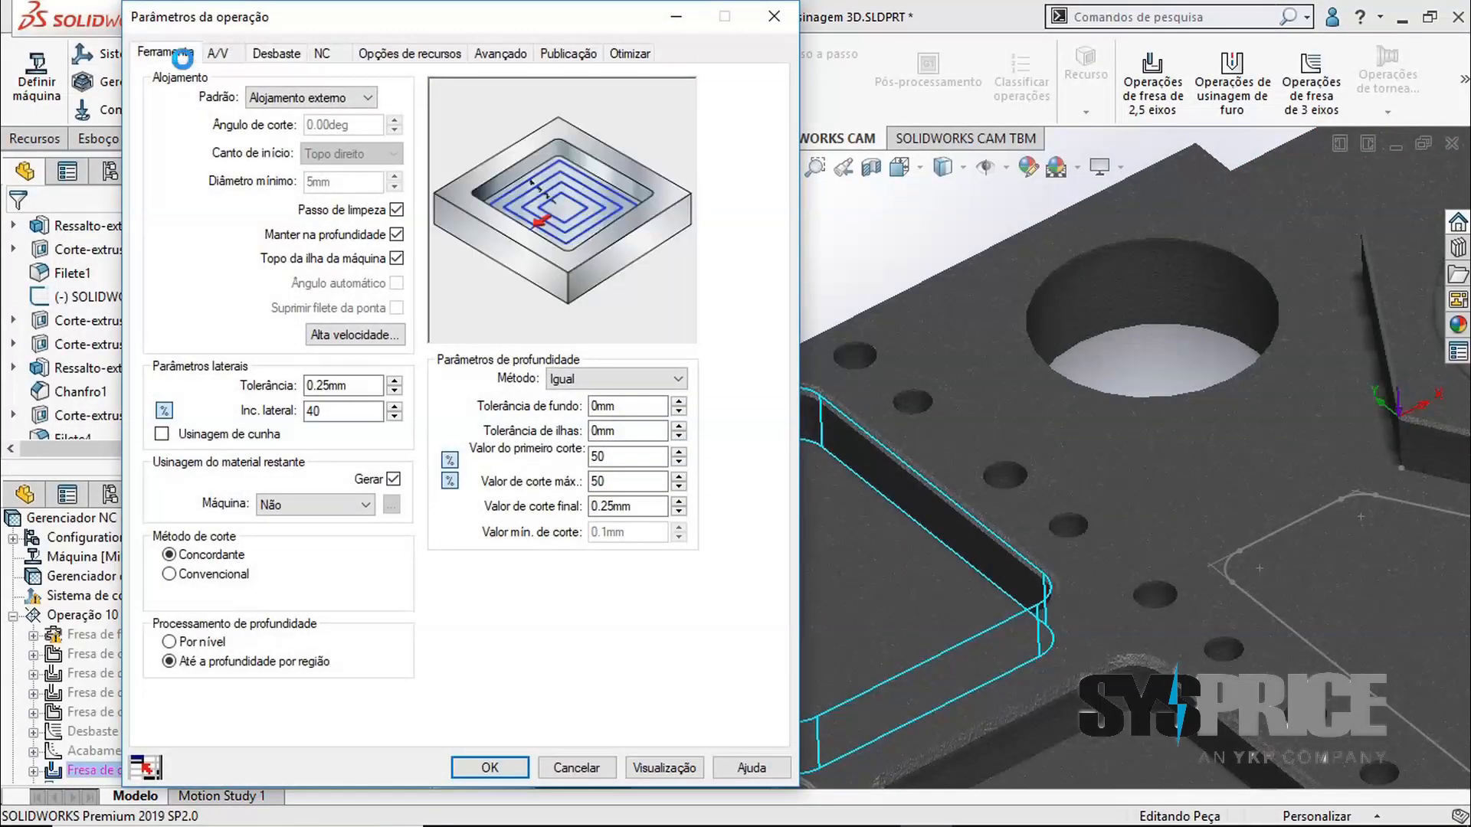
{"action": "left_click", "coordinate": [210, 52]}
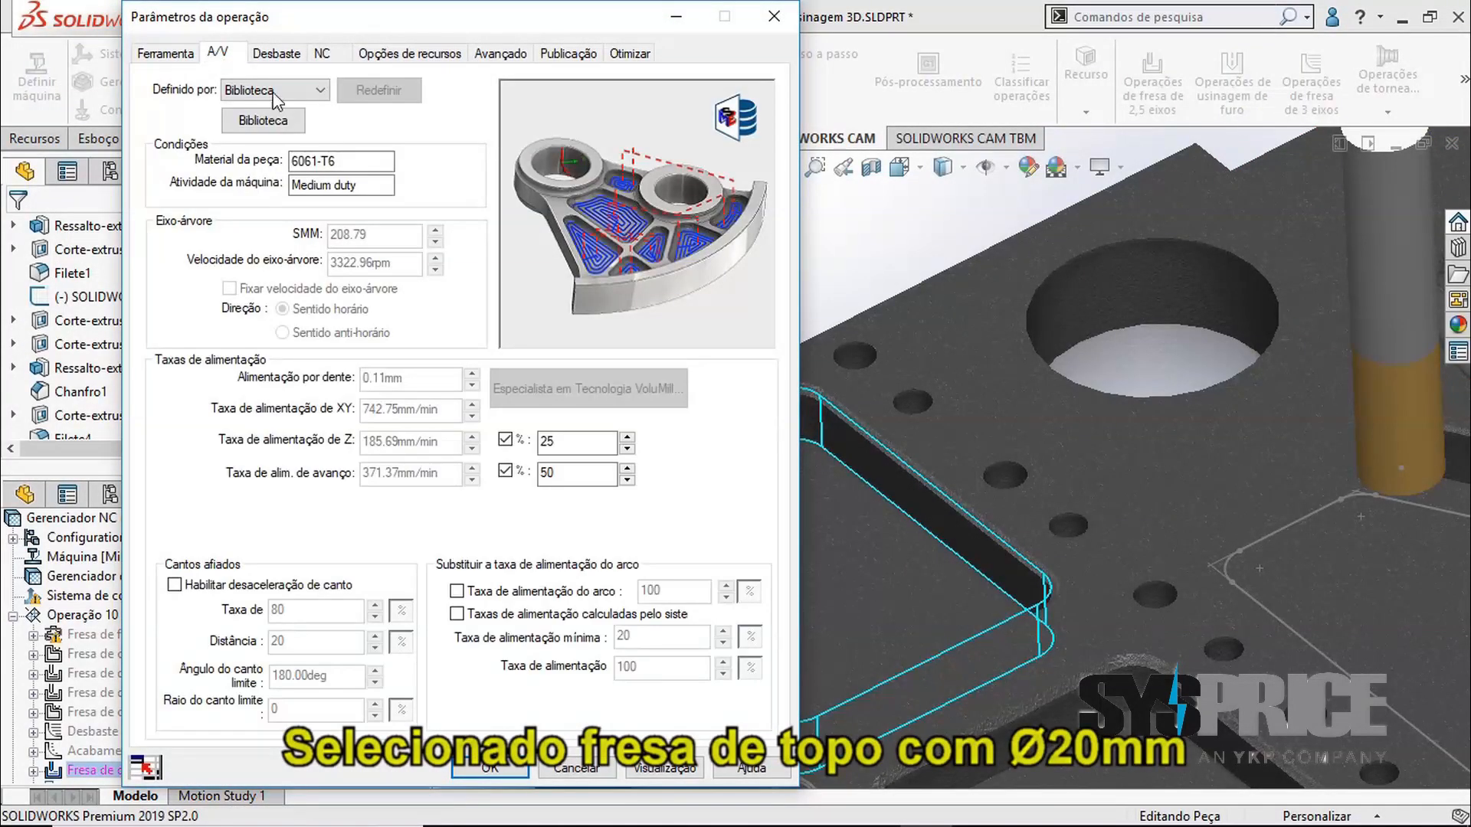
{"action": "left_click", "coordinate": [306, 92]}
{"action": "left_click", "coordinate": [256, 112]}
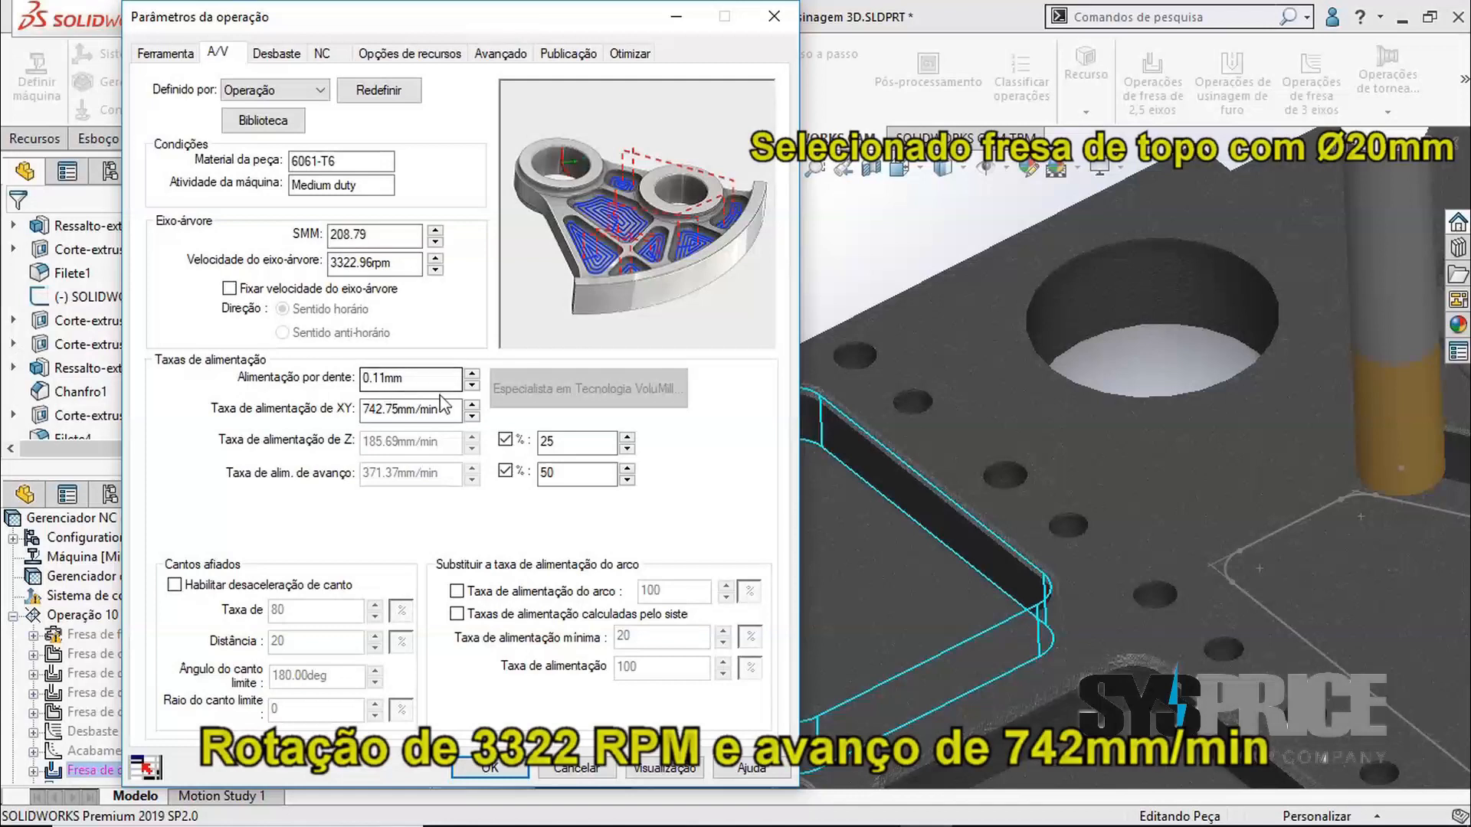
Set absolute cut depths of 1 mm first, 1 mm maximum and 0 mm final, with a 60% lateral increment, and preview the roughing toolpath
{"action": "left_click", "coordinate": [277, 53]}
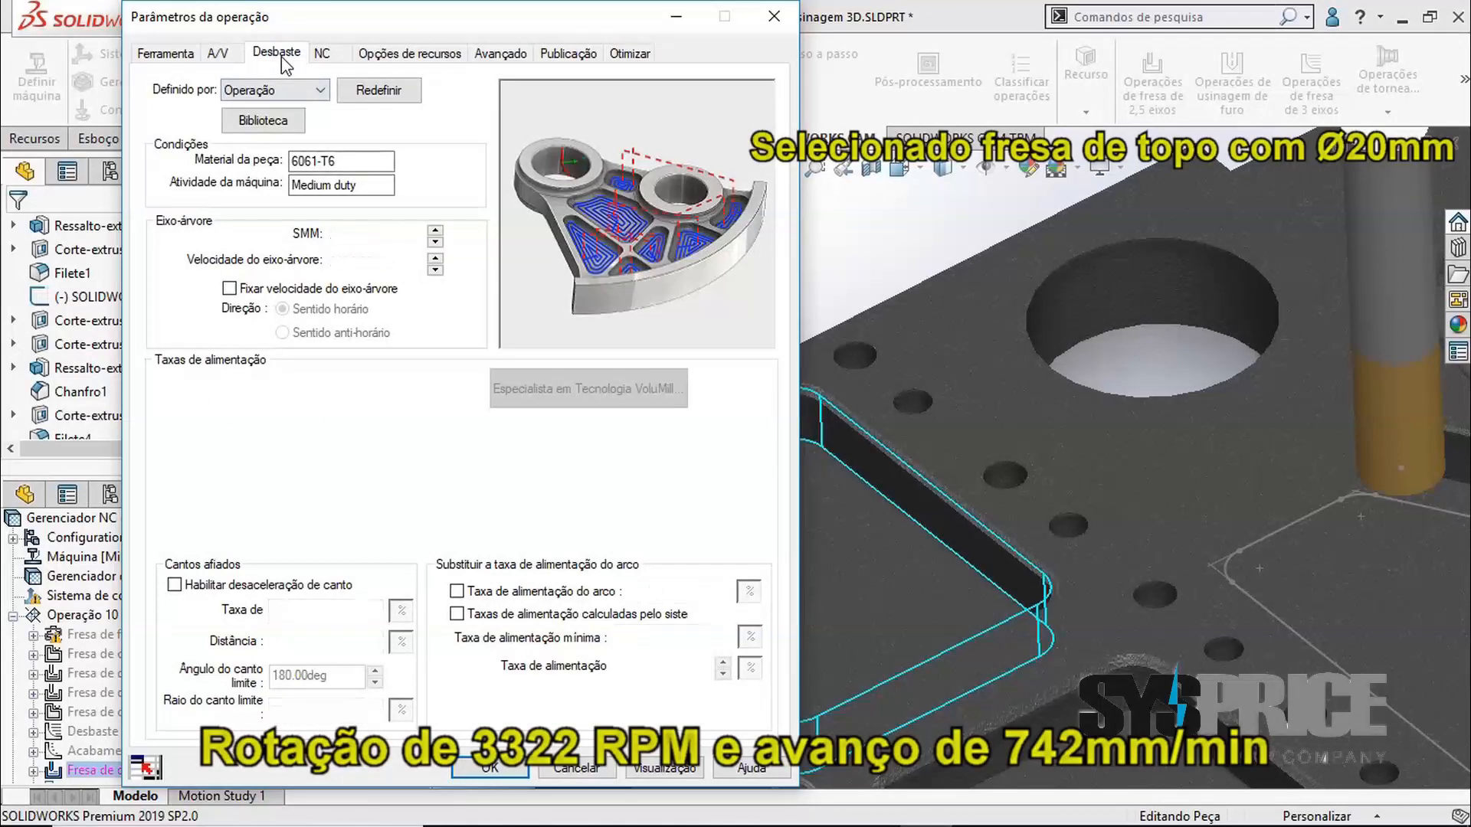
{"action": "left_click", "coordinate": [450, 461]}
{"action": "left_click", "coordinate": [449, 481]}
{"action": "double_click", "coordinate": [605, 457]}
{"action": "type", "text": "1"}
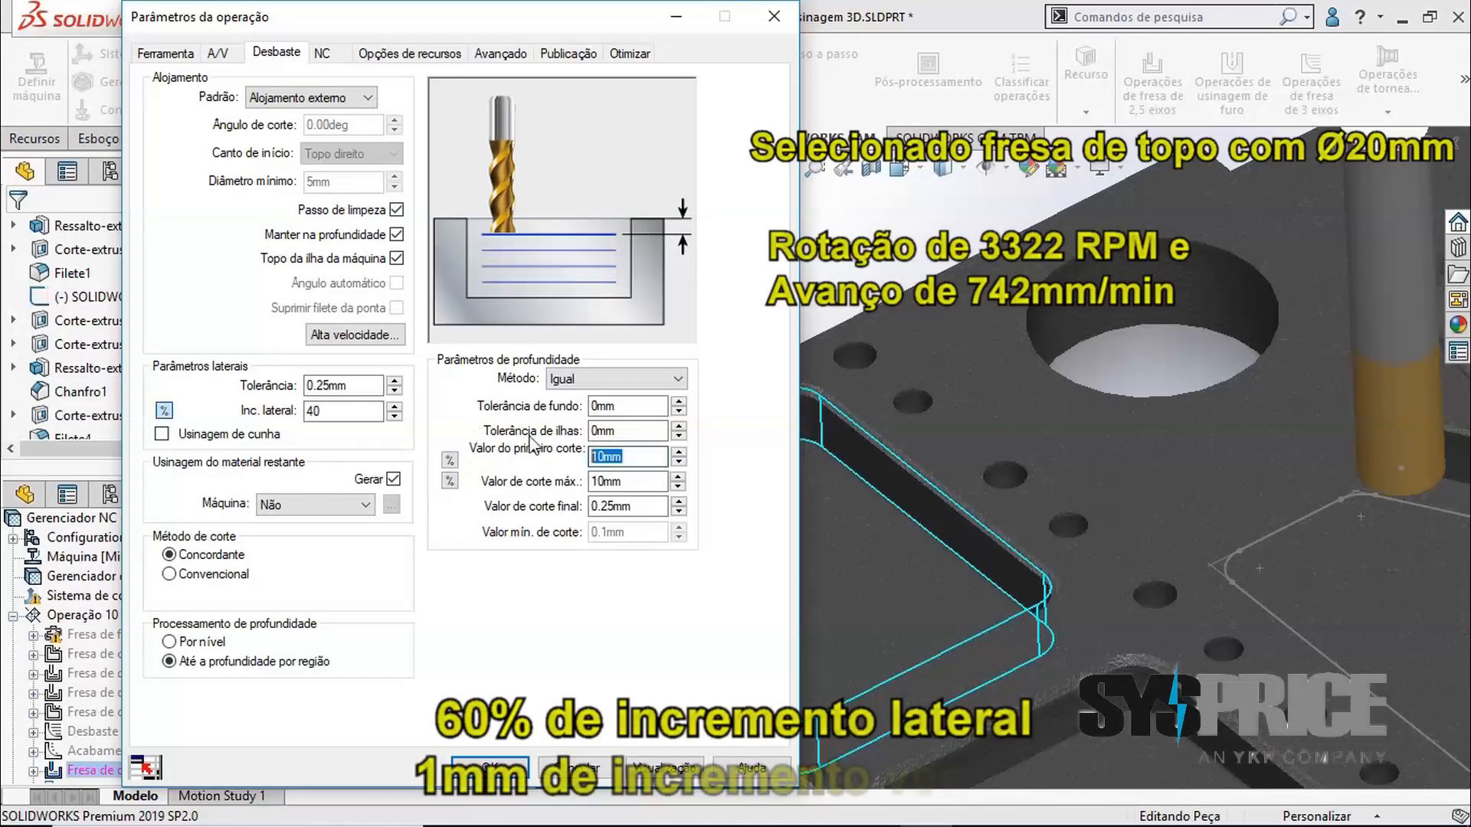
{"action": "key", "text": "Tab"}
{"action": "type", "text": "0"}
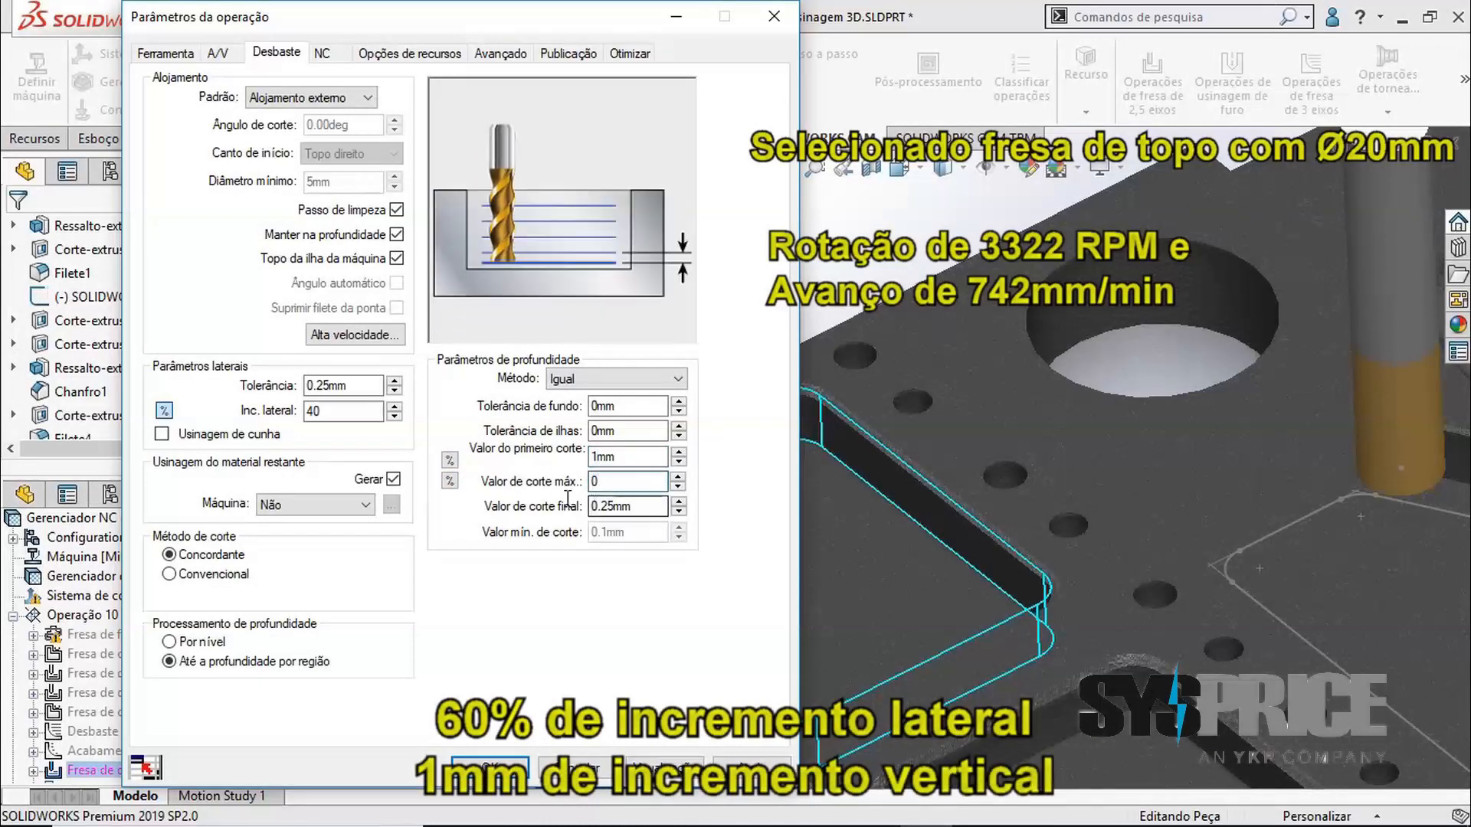
{"action": "left_click", "coordinate": [360, 412]}
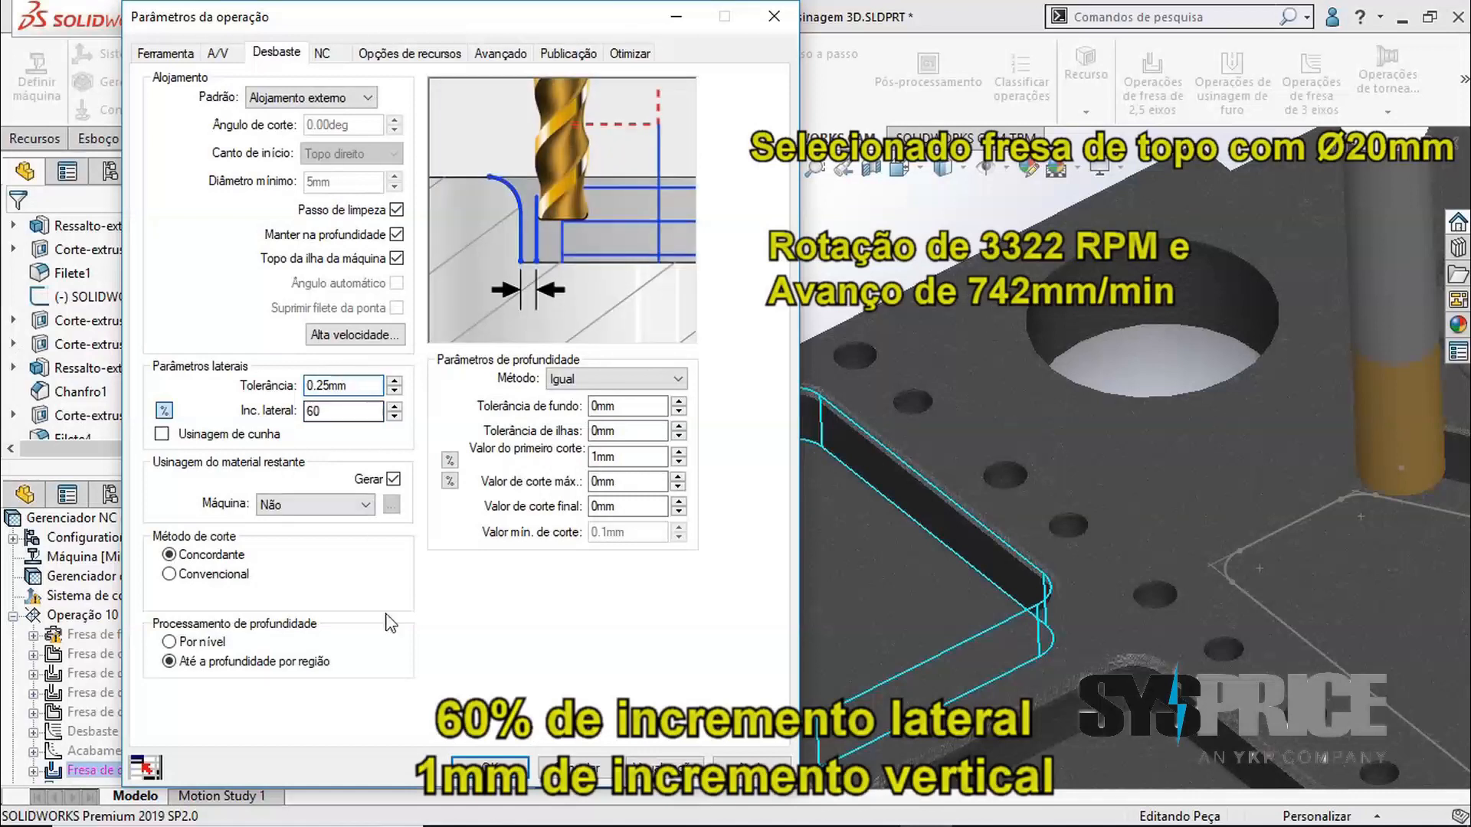
{"action": "left_click", "coordinate": [665, 768]}
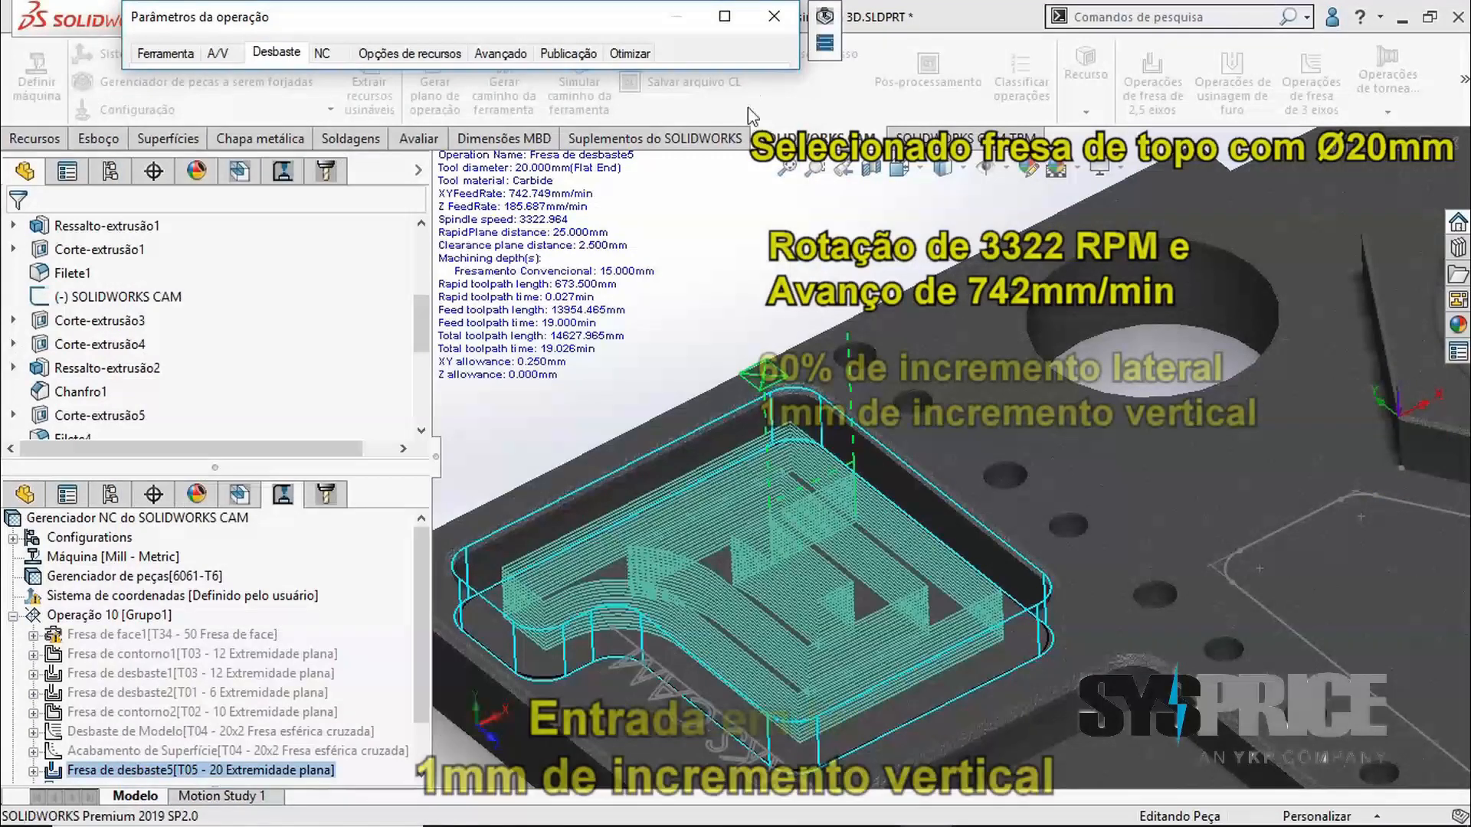
{"action": "left_click", "coordinate": [725, 16]}
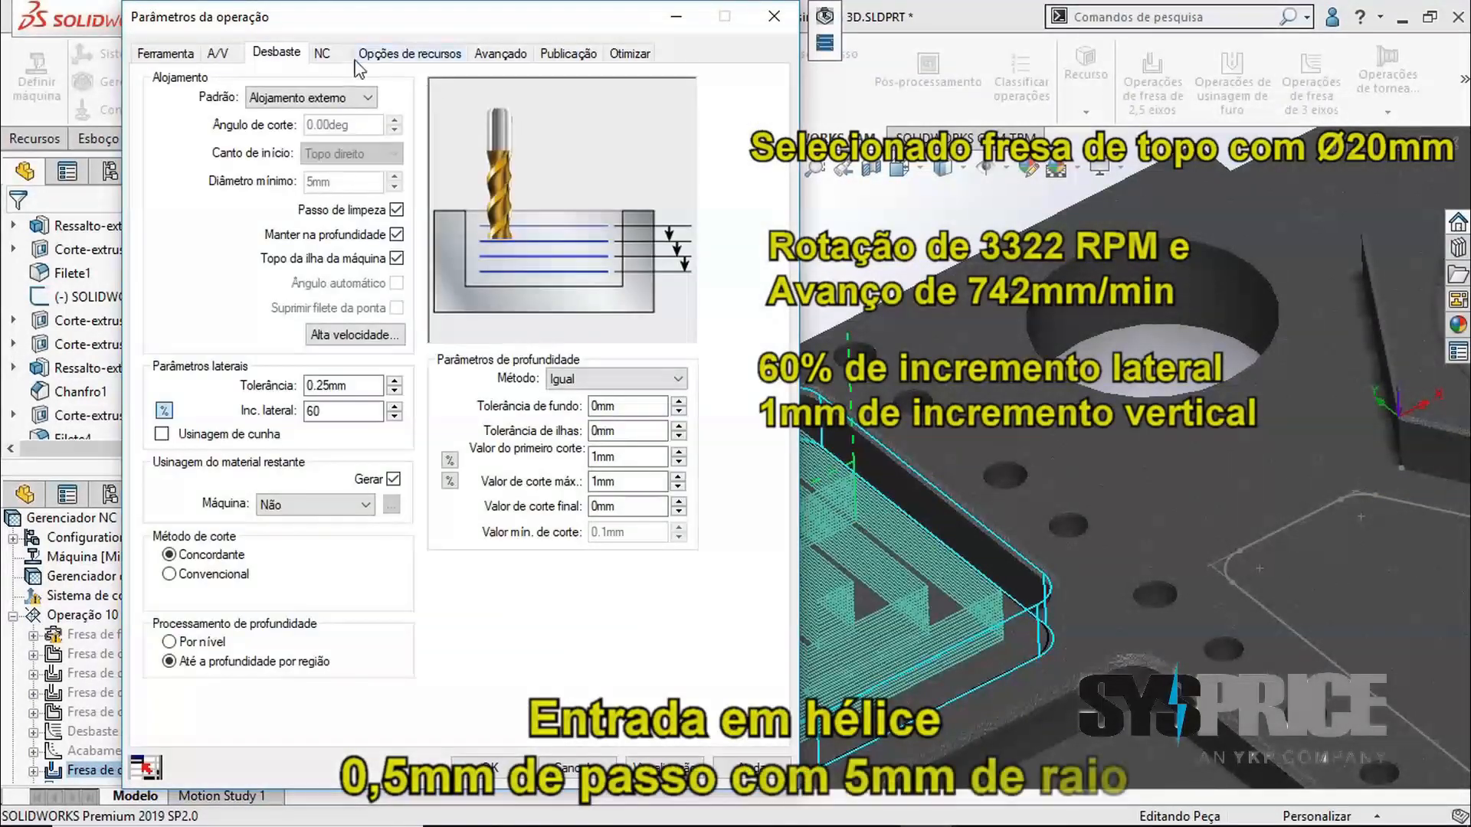
Set the entry method to Espiral with a 0.5 mm pitch and 5 mm radius, and preview the roughing toolpath
{"action": "left_click", "coordinate": [322, 53]}
{"action": "left_click", "coordinate": [391, 53]}
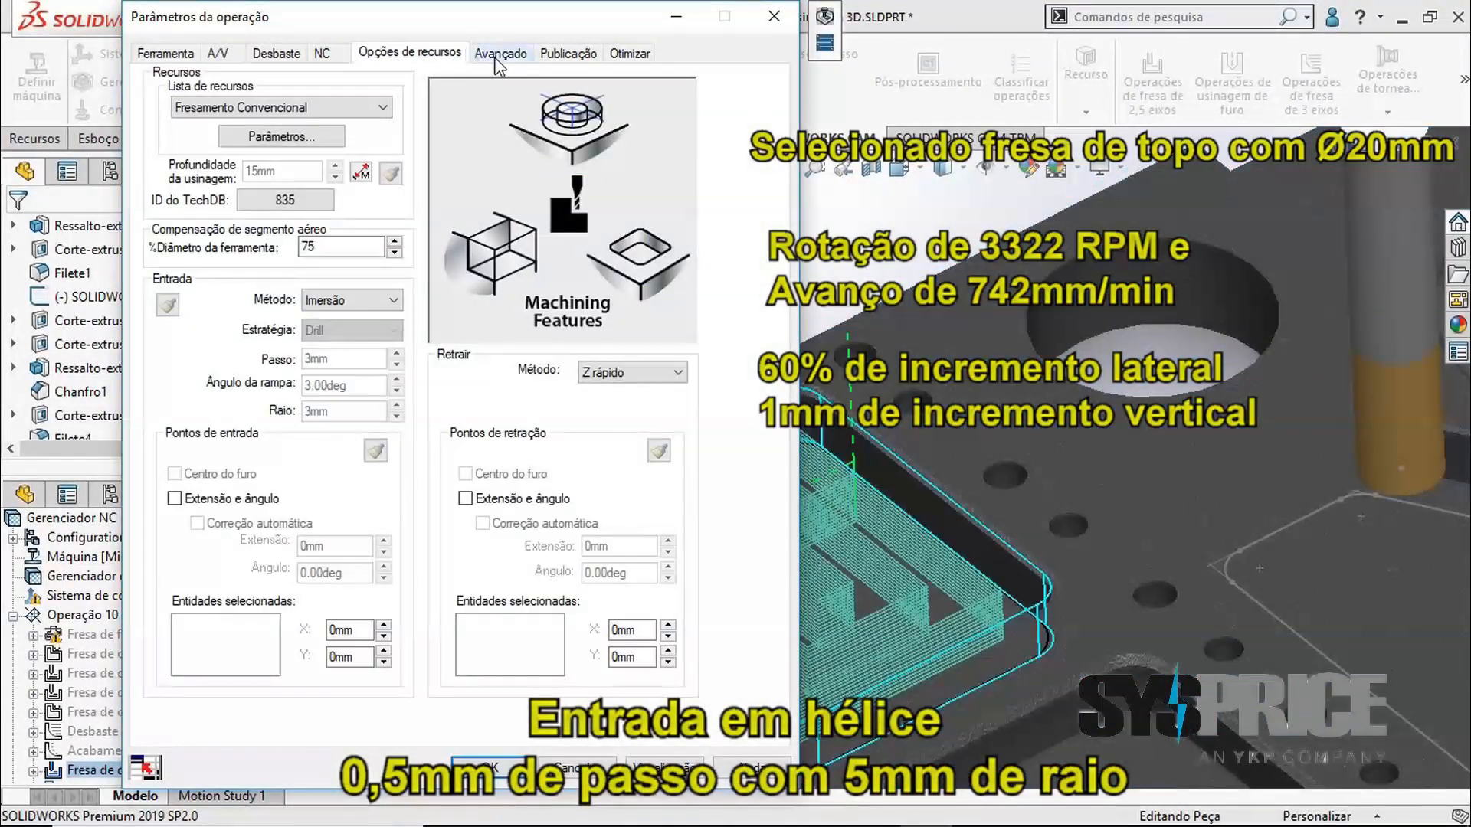
{"action": "left_click", "coordinate": [383, 303]}
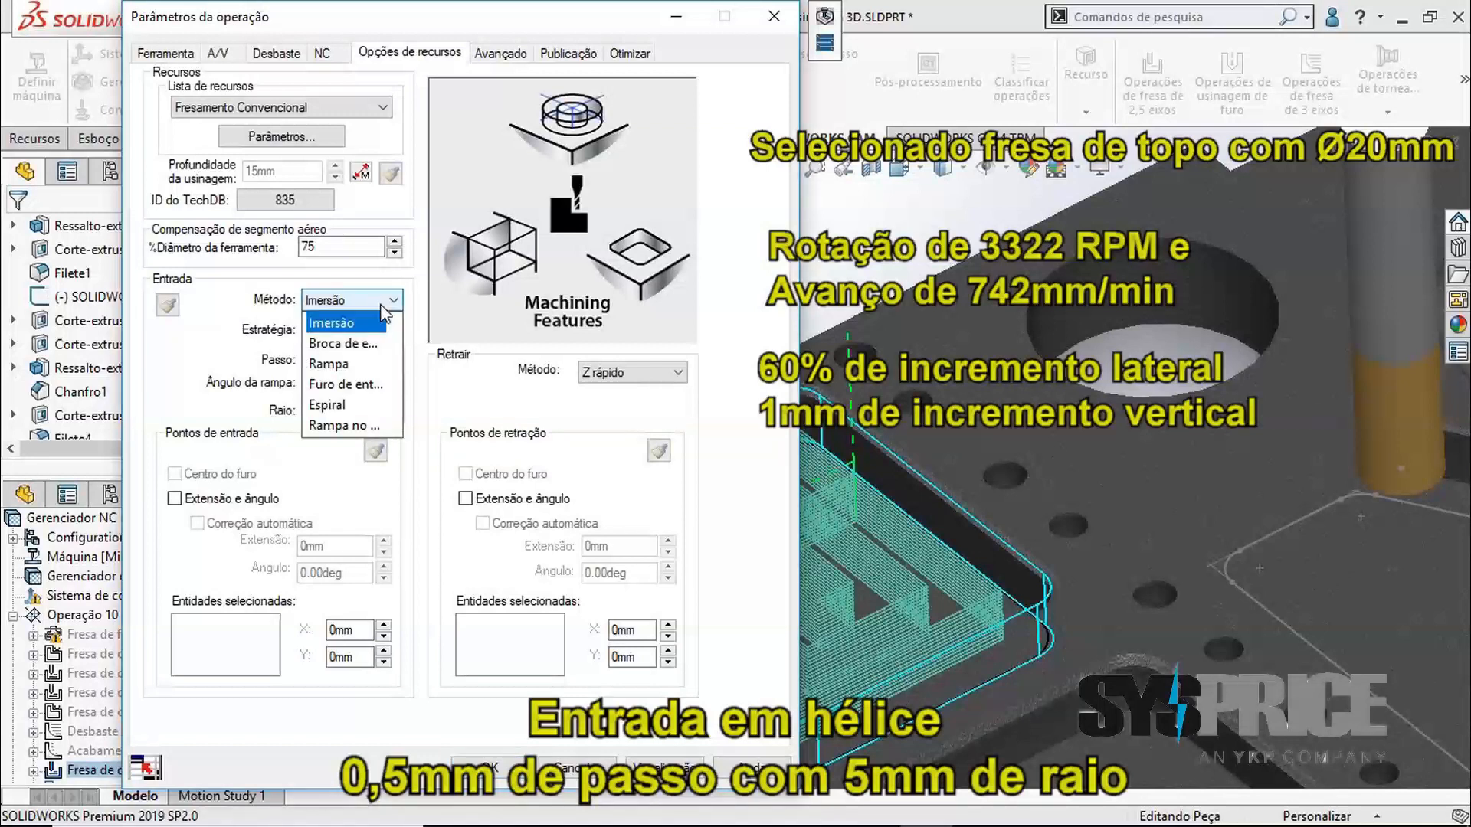
{"action": "left_click", "coordinate": [349, 405]}
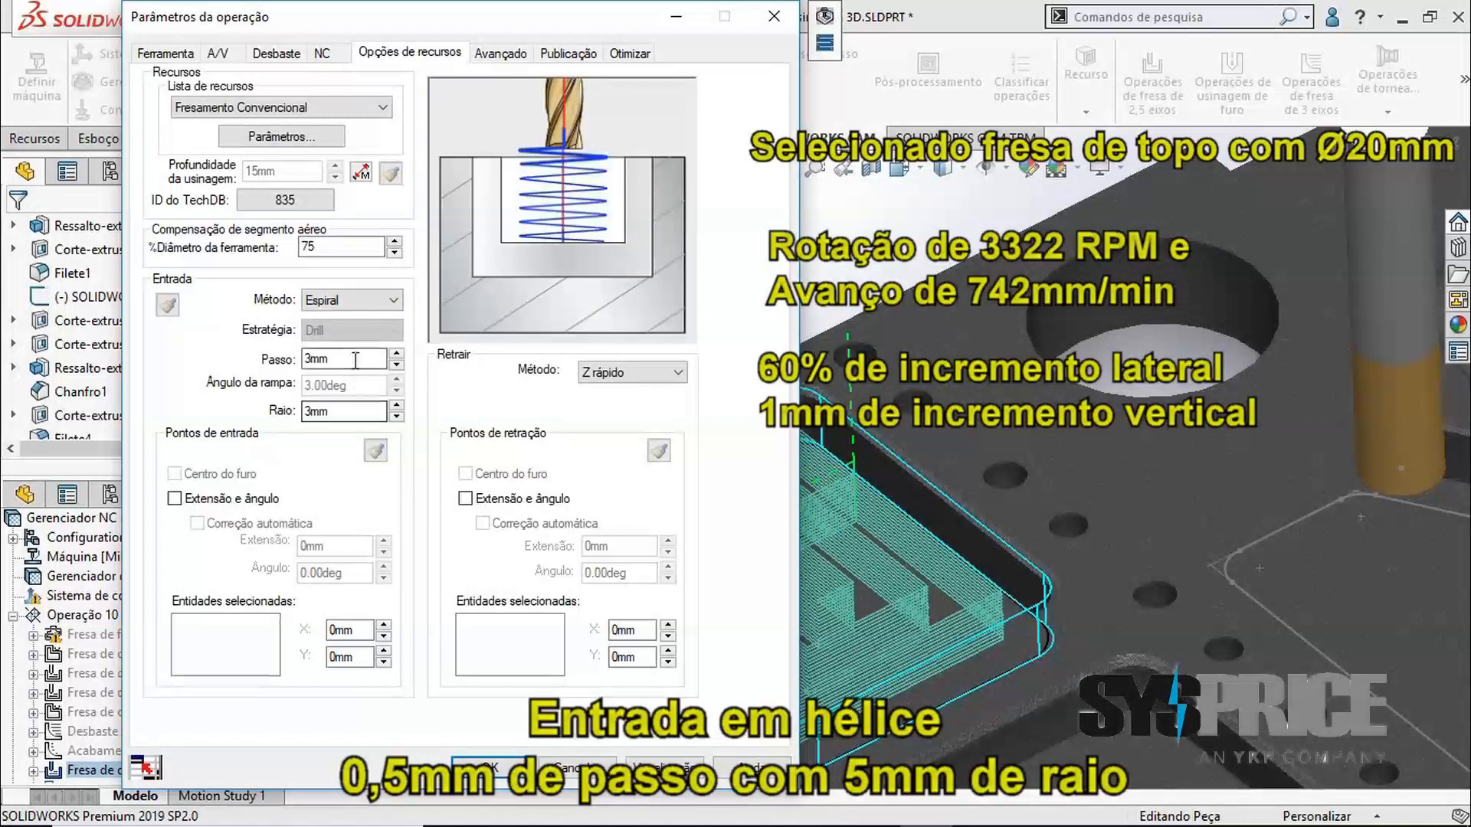
{"action": "double_click", "coordinate": [331, 361]}
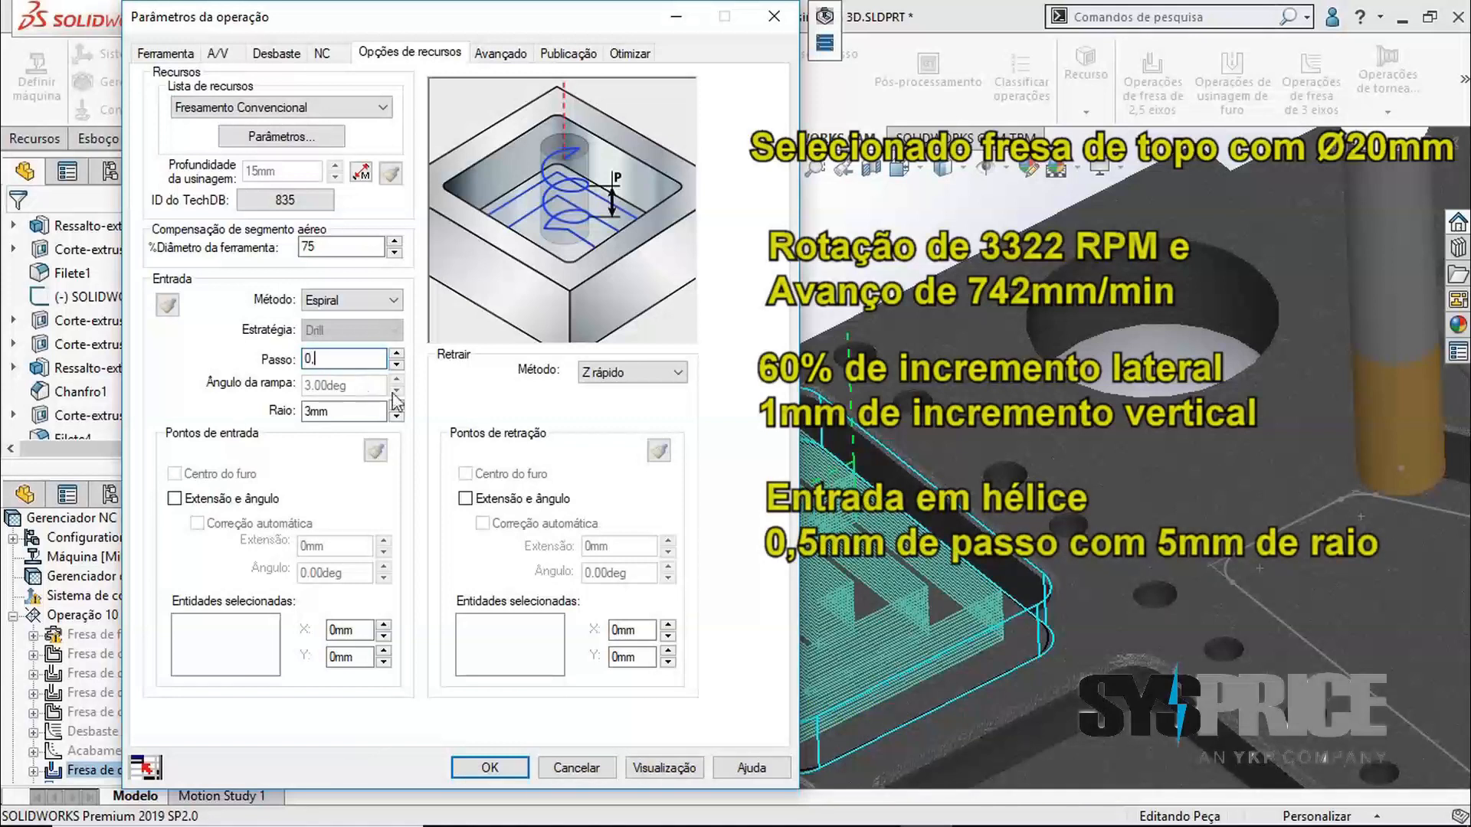
{"action": "double_click", "coordinate": [347, 414]}
{"action": "left_click", "coordinate": [655, 772]}
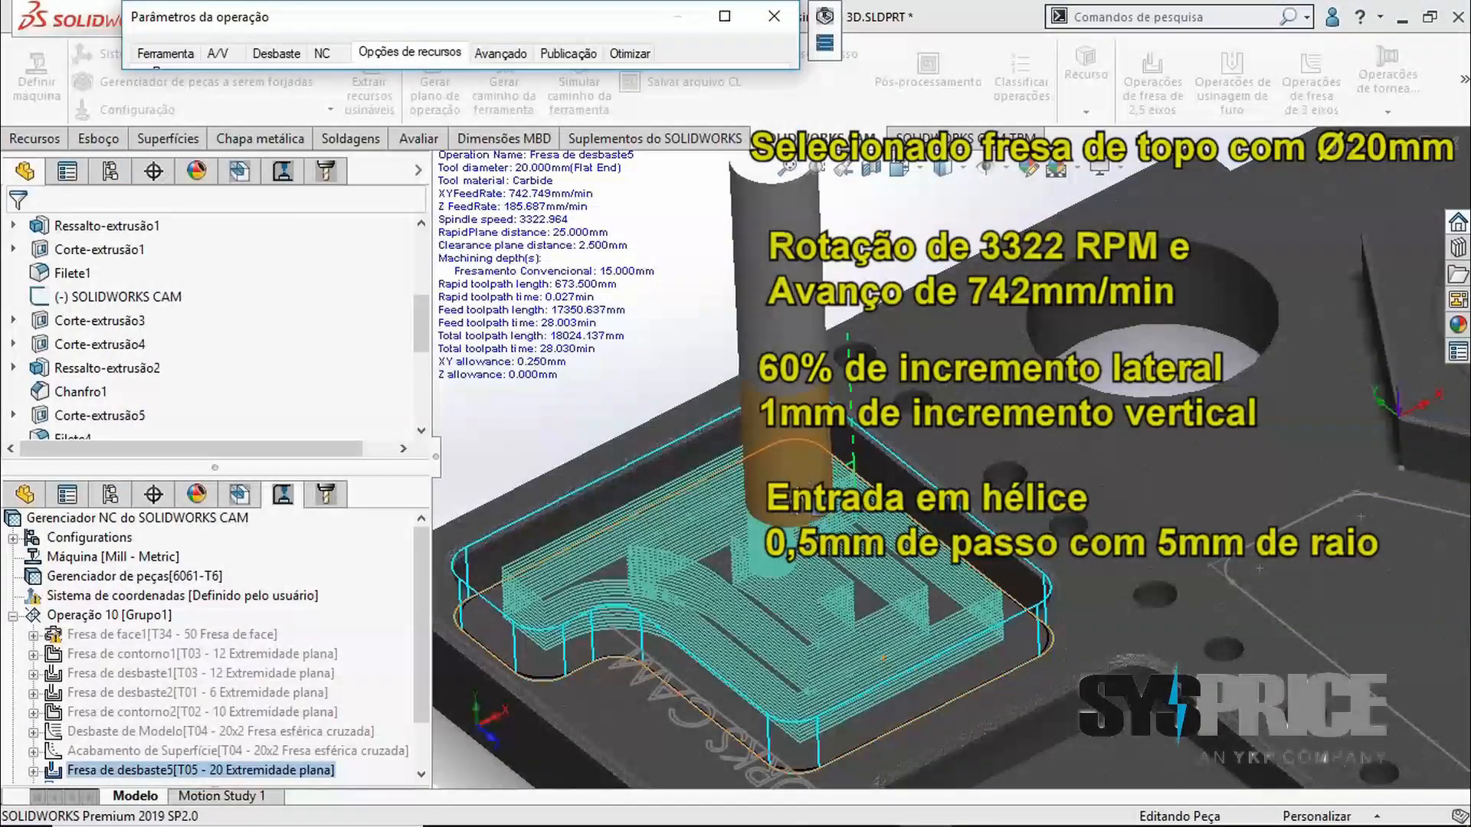
Accept the roughing parameters of Fresamento Convencional and enlarge the CAM operation tree to show all operations
{"action": "scroll", "coordinate": [962, 434], "scroll_direction": "down", "scroll_amount": 4}
{"action": "left_click", "coordinate": [509, 772]}
{"action": "left_click_drag", "start_coordinate": [215, 467], "coordinate": [215, 163]}
Simulate the roughing toolpath of Fresamento Convencional through to its end and inspect the machined pocket
{"action": "scroll", "coordinate": [637, 279], "scroll_direction": "up", "scroll_amount": 3}
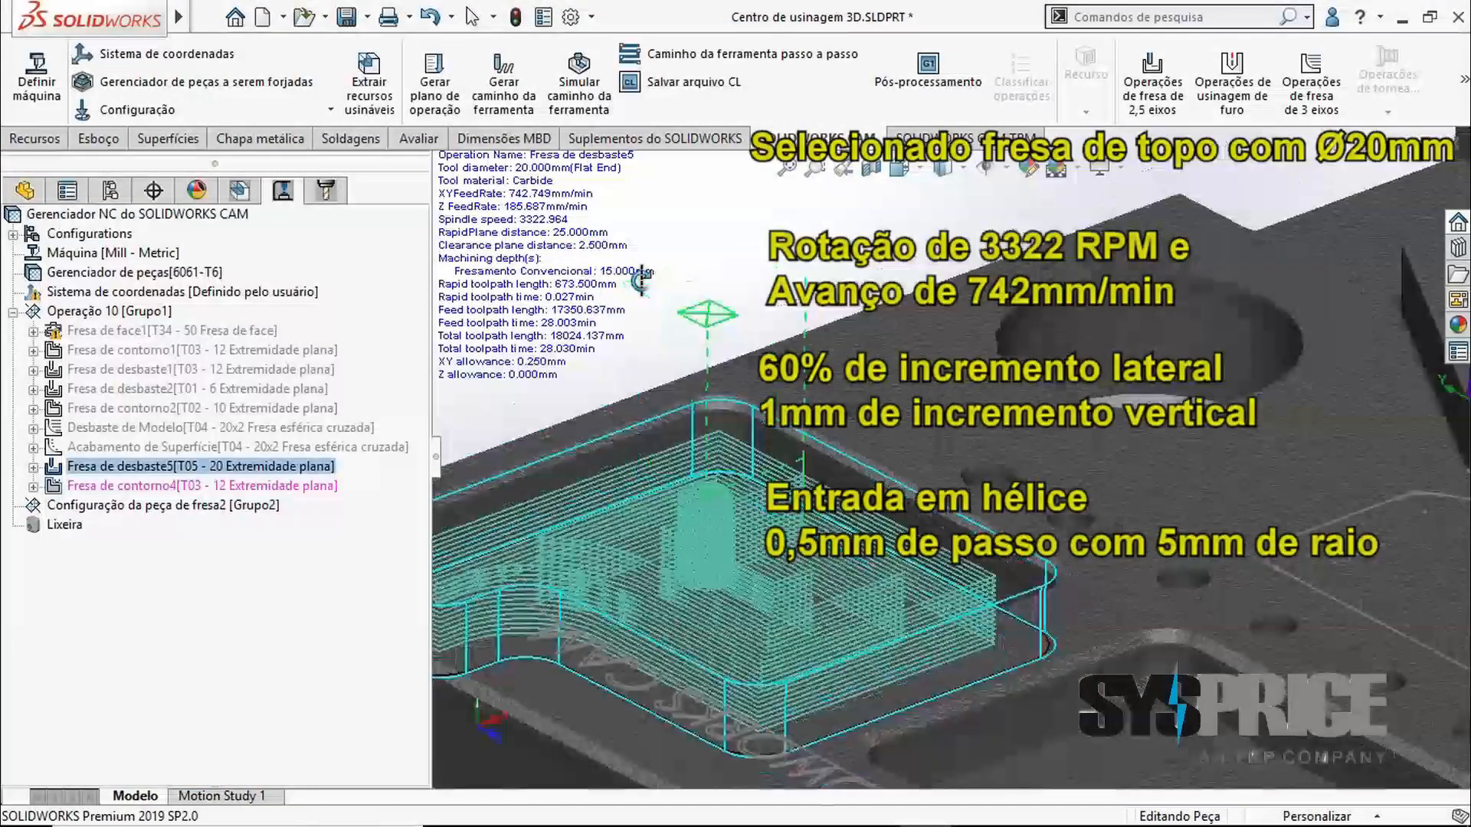
{"action": "scroll", "coordinate": [590, 174], "scroll_direction": "up", "scroll_amount": 2}
{"action": "left_click", "coordinate": [580, 77]}
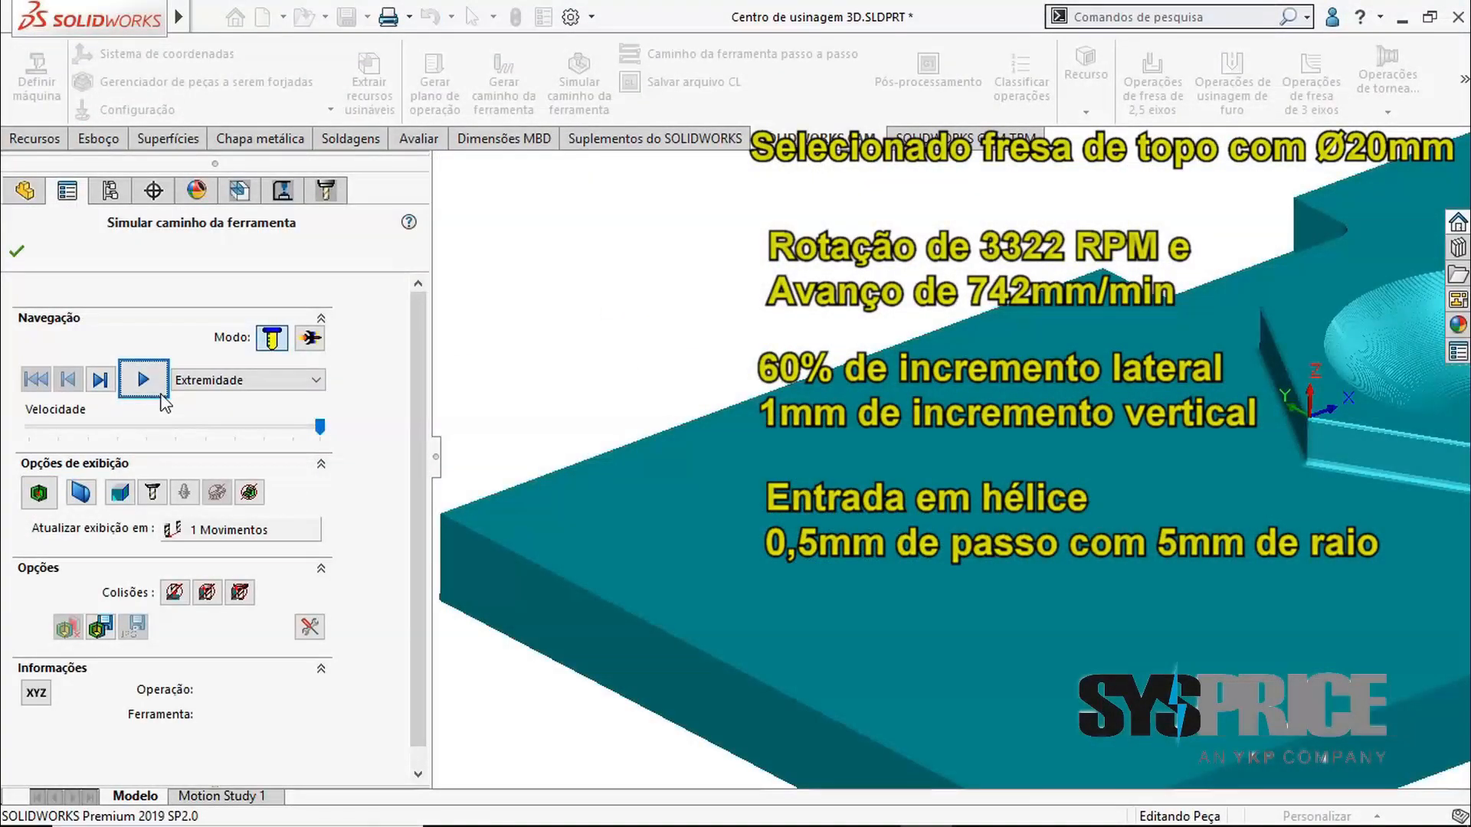
{"action": "left_click", "coordinate": [145, 380]}
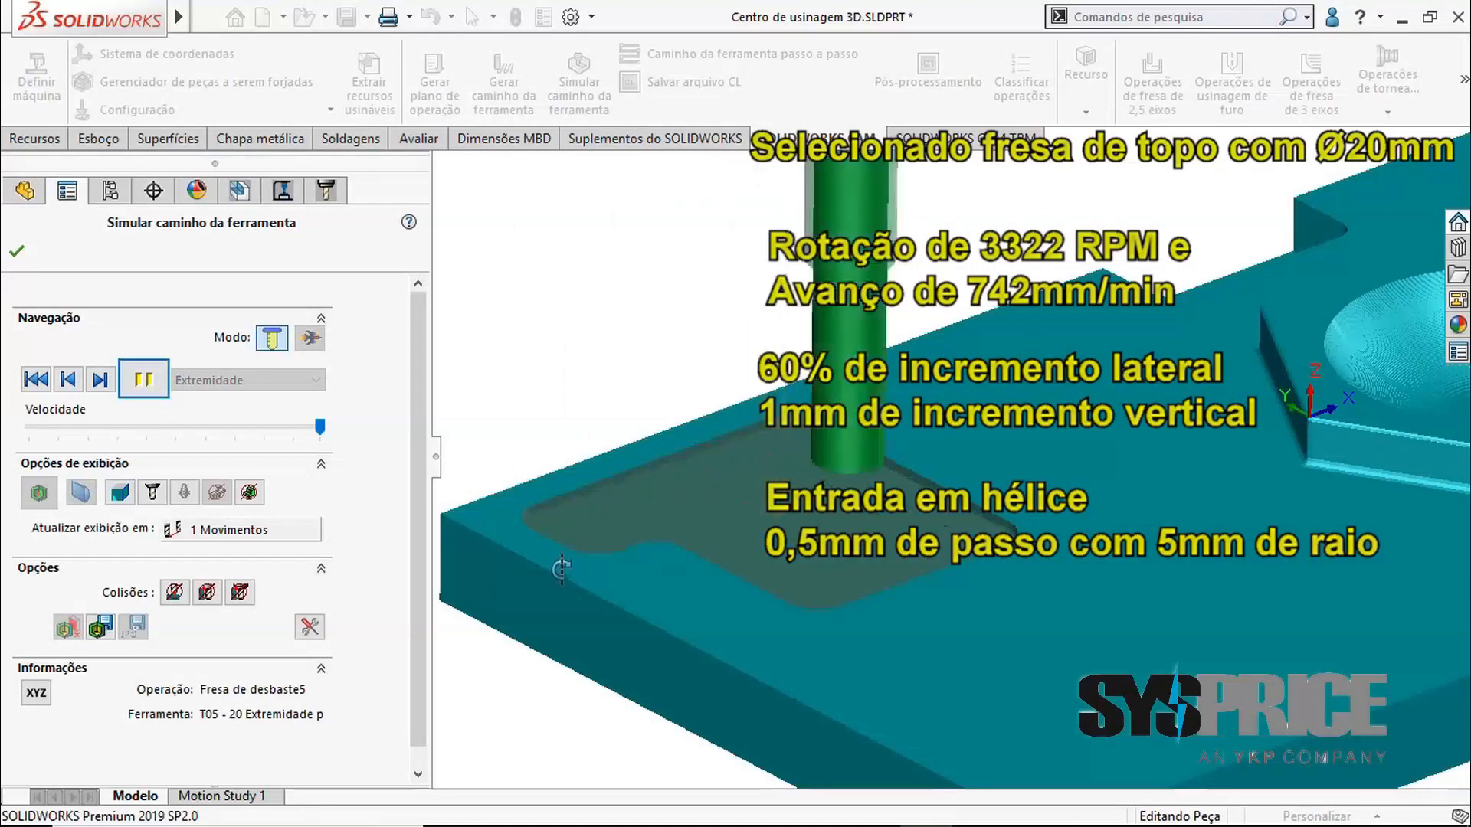
{"action": "middle_click_drag", "start_coordinate": [860, 712], "coordinate": [833, 730]}
{"action": "middle_click_drag", "start_coordinate": [941, 737], "coordinate": [941, 766]}
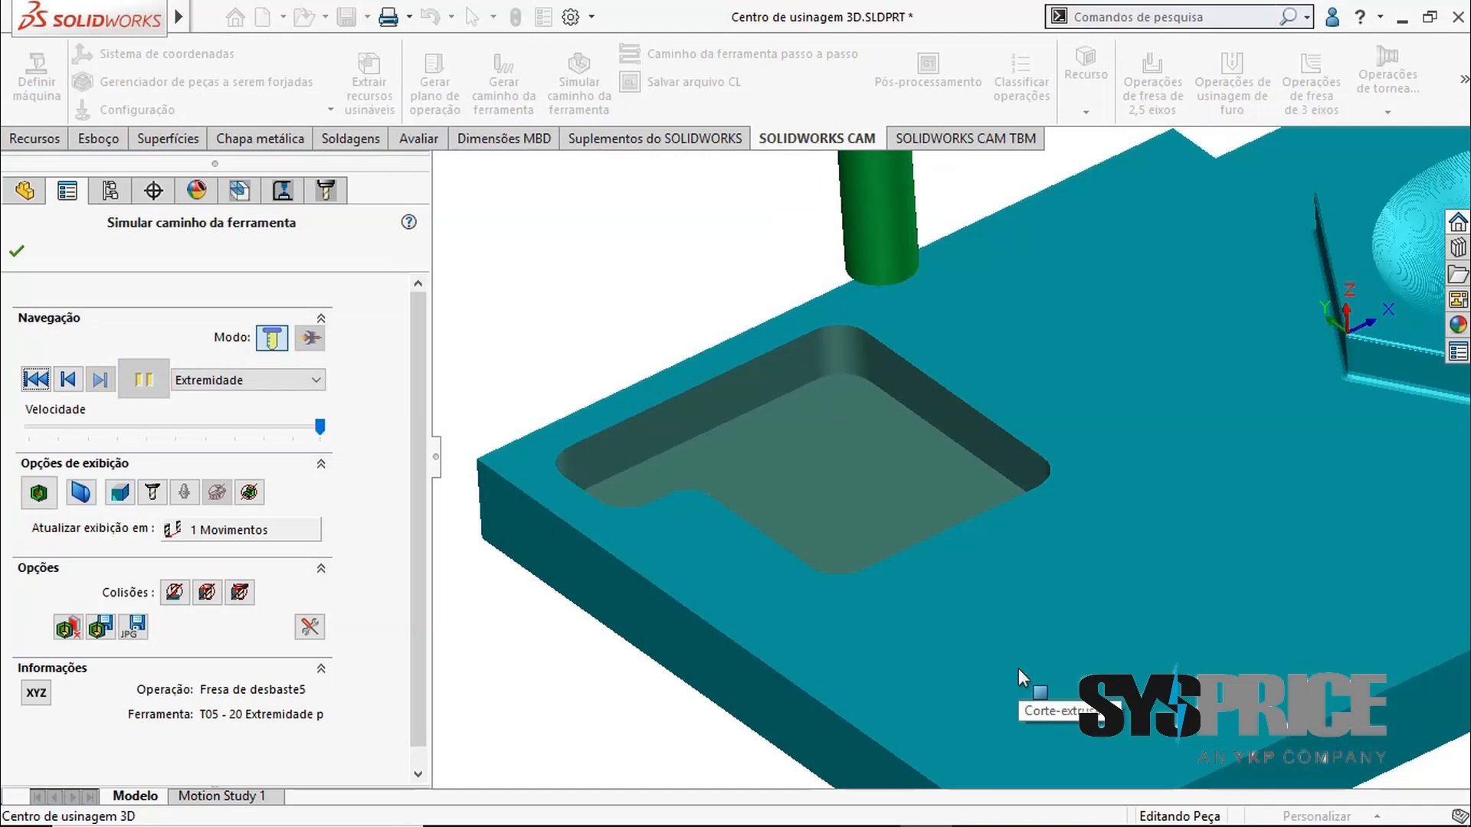
{"action": "left_click", "coordinate": [15, 257]}
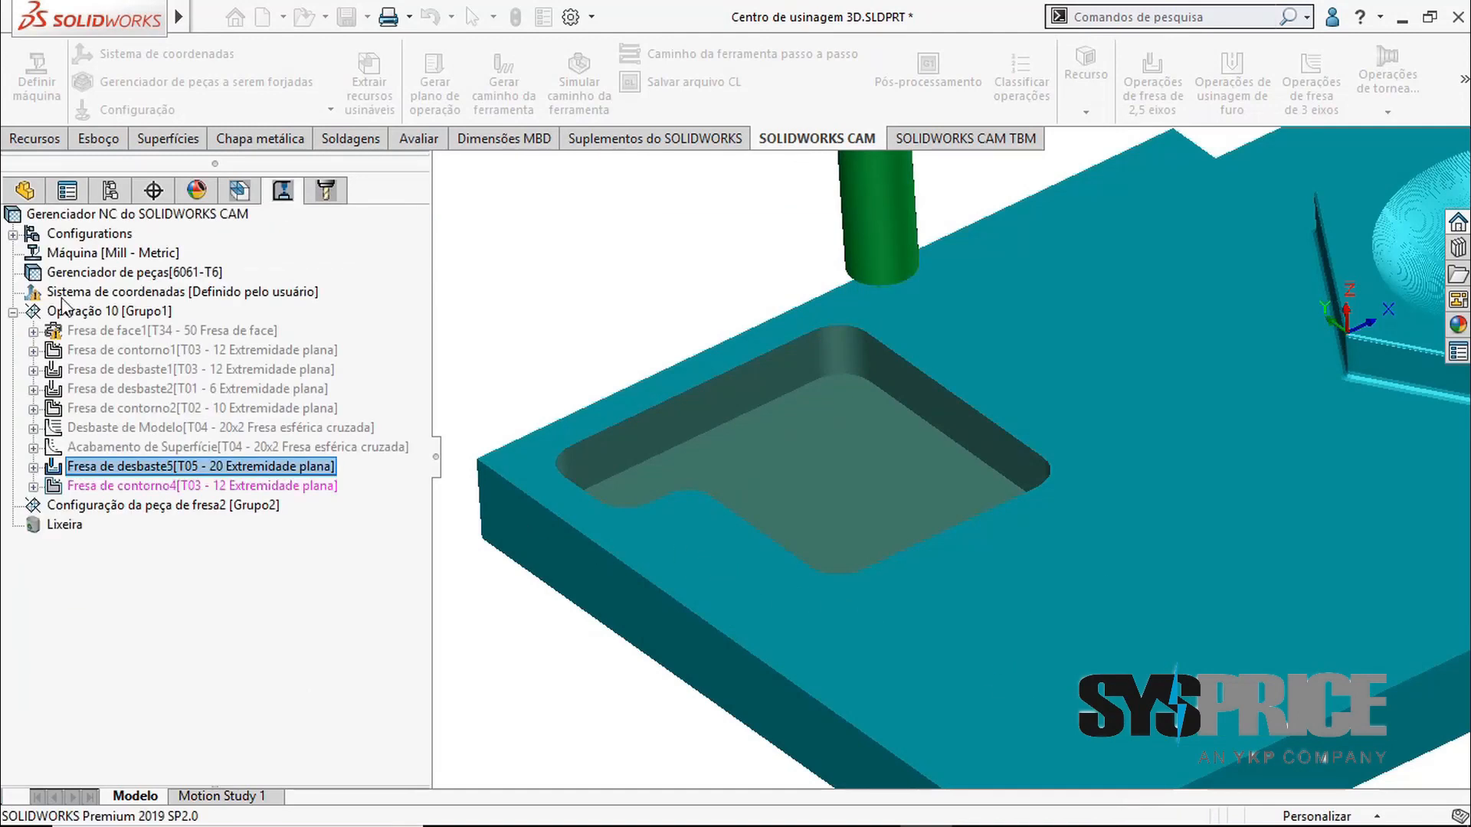
Generate the toolpath for Fresa de contorno4 and compare it with the toolpath of Fresa de desbaste5
{"action": "left_click", "coordinate": [167, 485]}
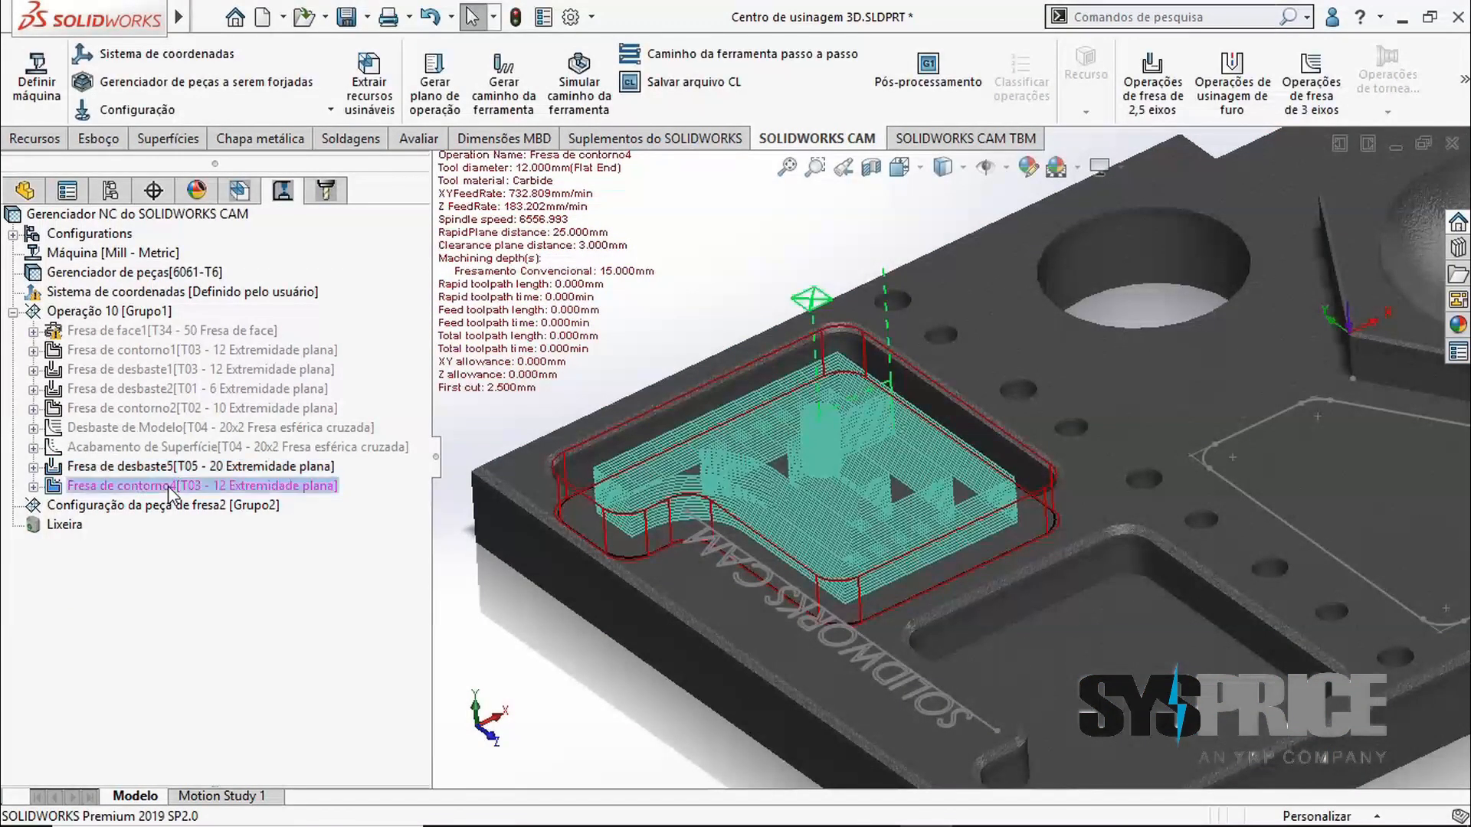
{"action": "right_click", "coordinate": [167, 486]}
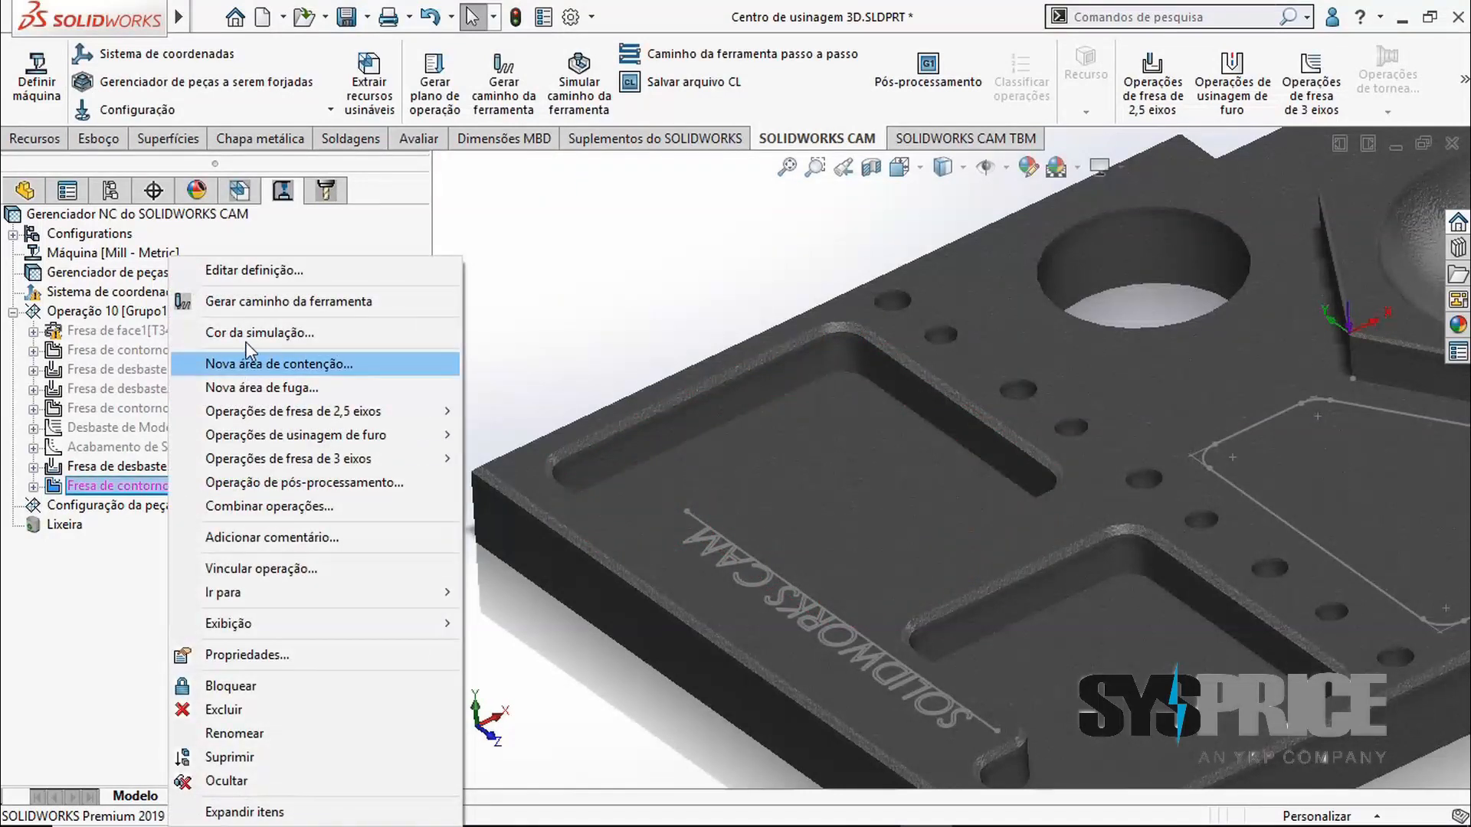
{"action": "left_click", "coordinate": [288, 301]}
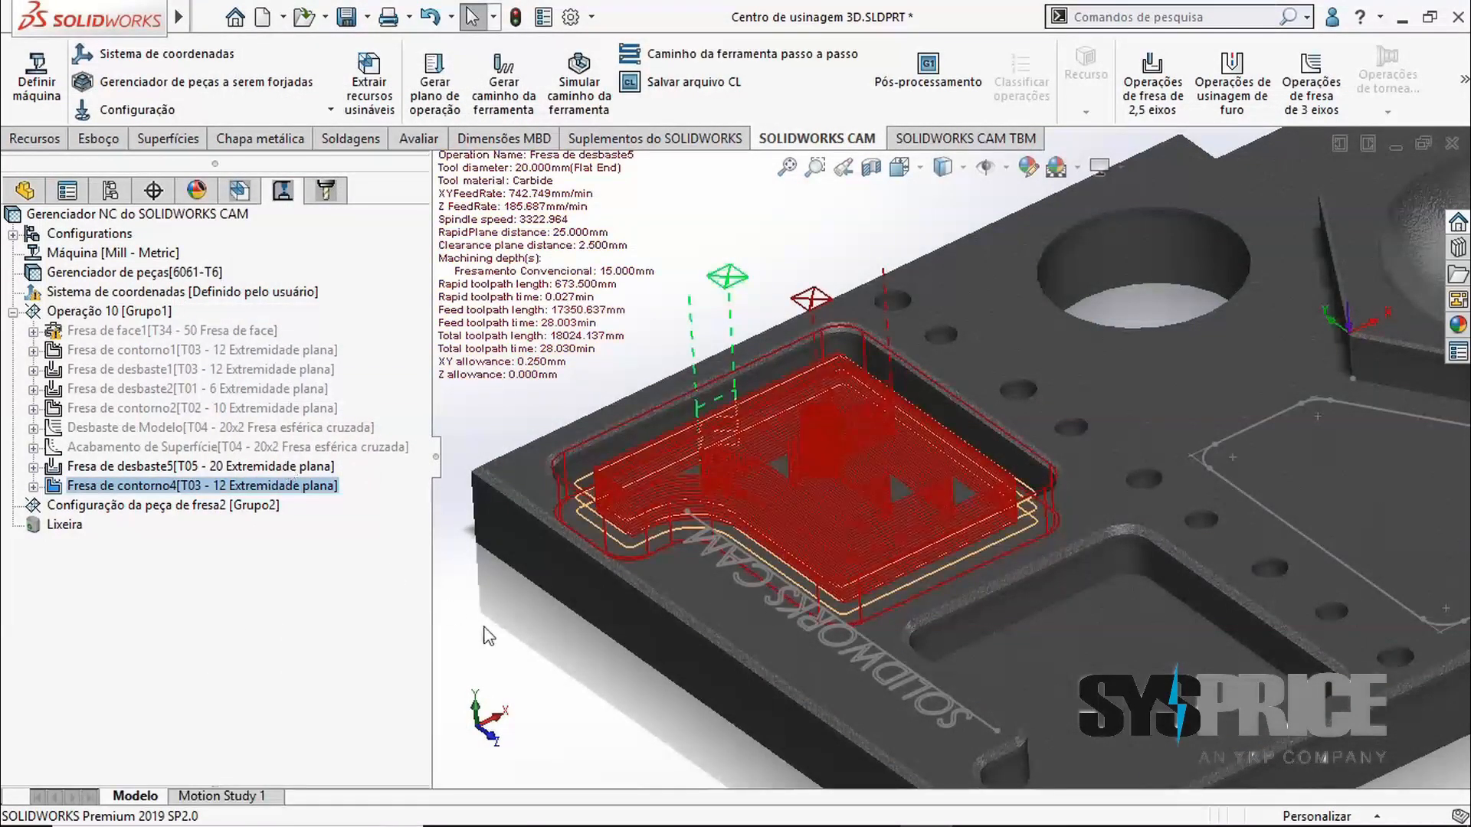
{"action": "left_click", "coordinate": [286, 469]}
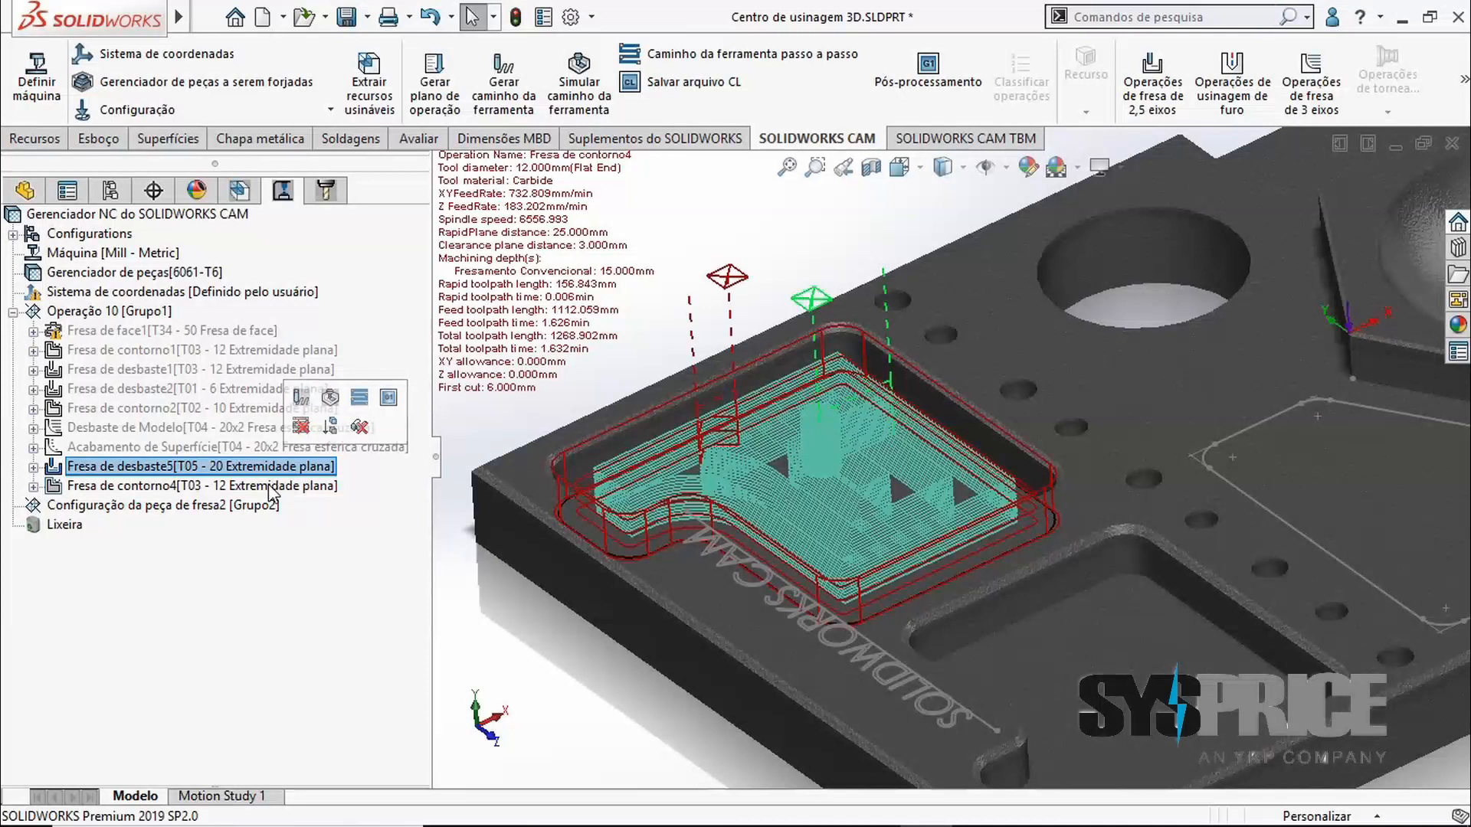
{"action": "left_click", "coordinate": [271, 487]}
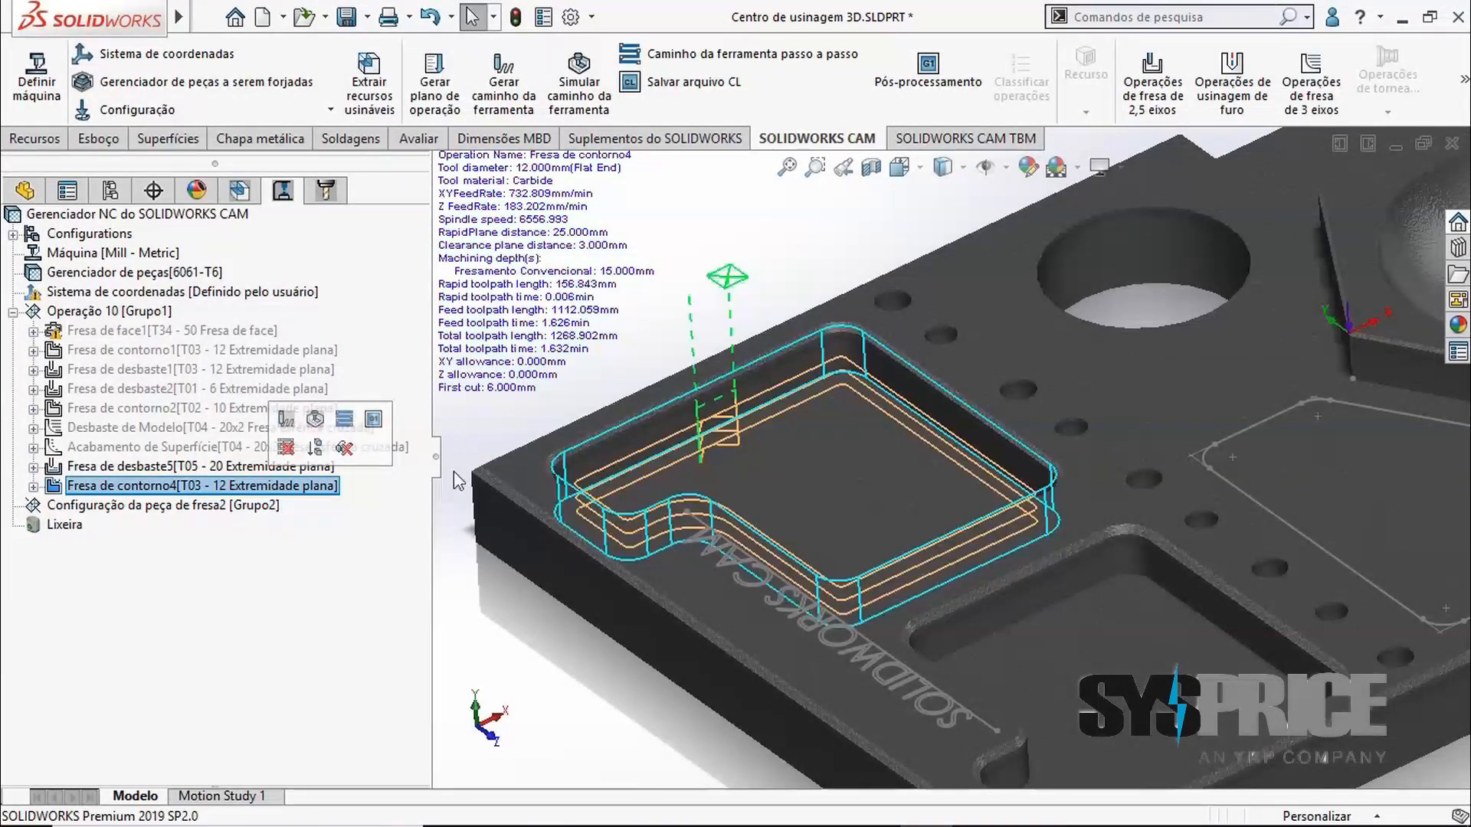
Post-process the conventional machining operations to a text file named Teste and generate the complete NC code
{"action": "left_click", "coordinate": [923, 95]}
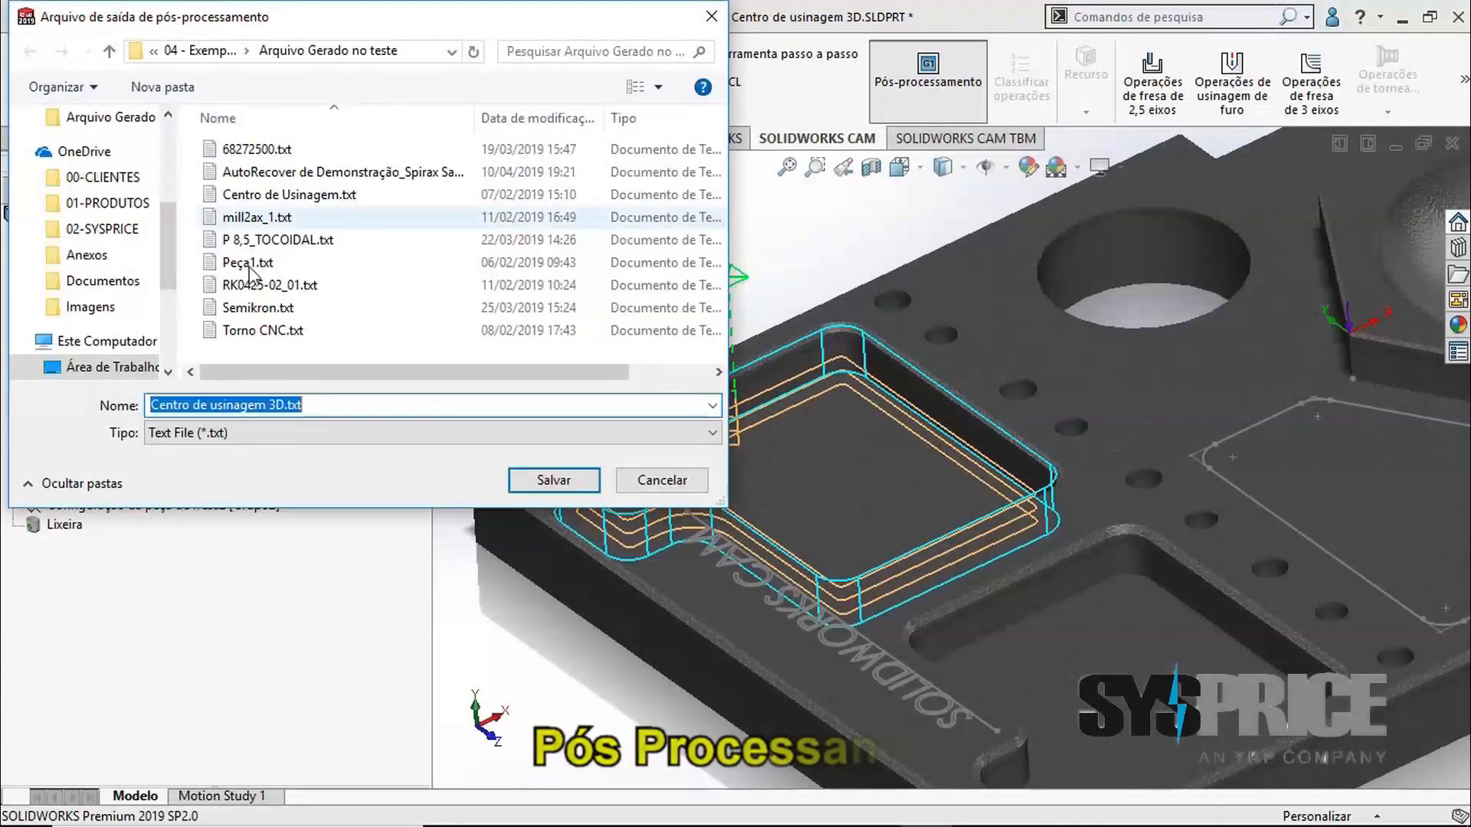
{"action": "type", "text": "Teste"}
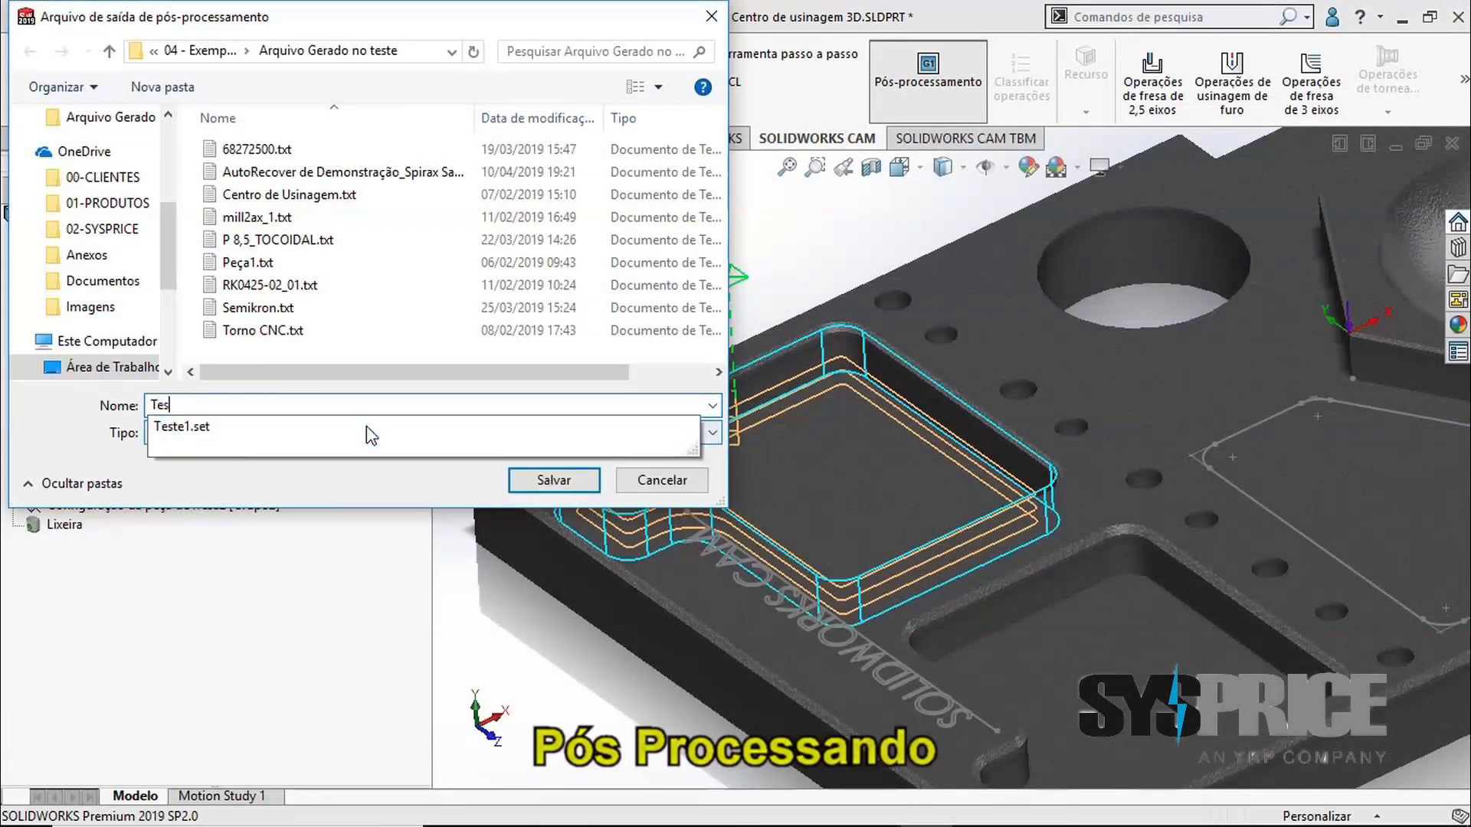
{"action": "left_click", "coordinate": [552, 490]}
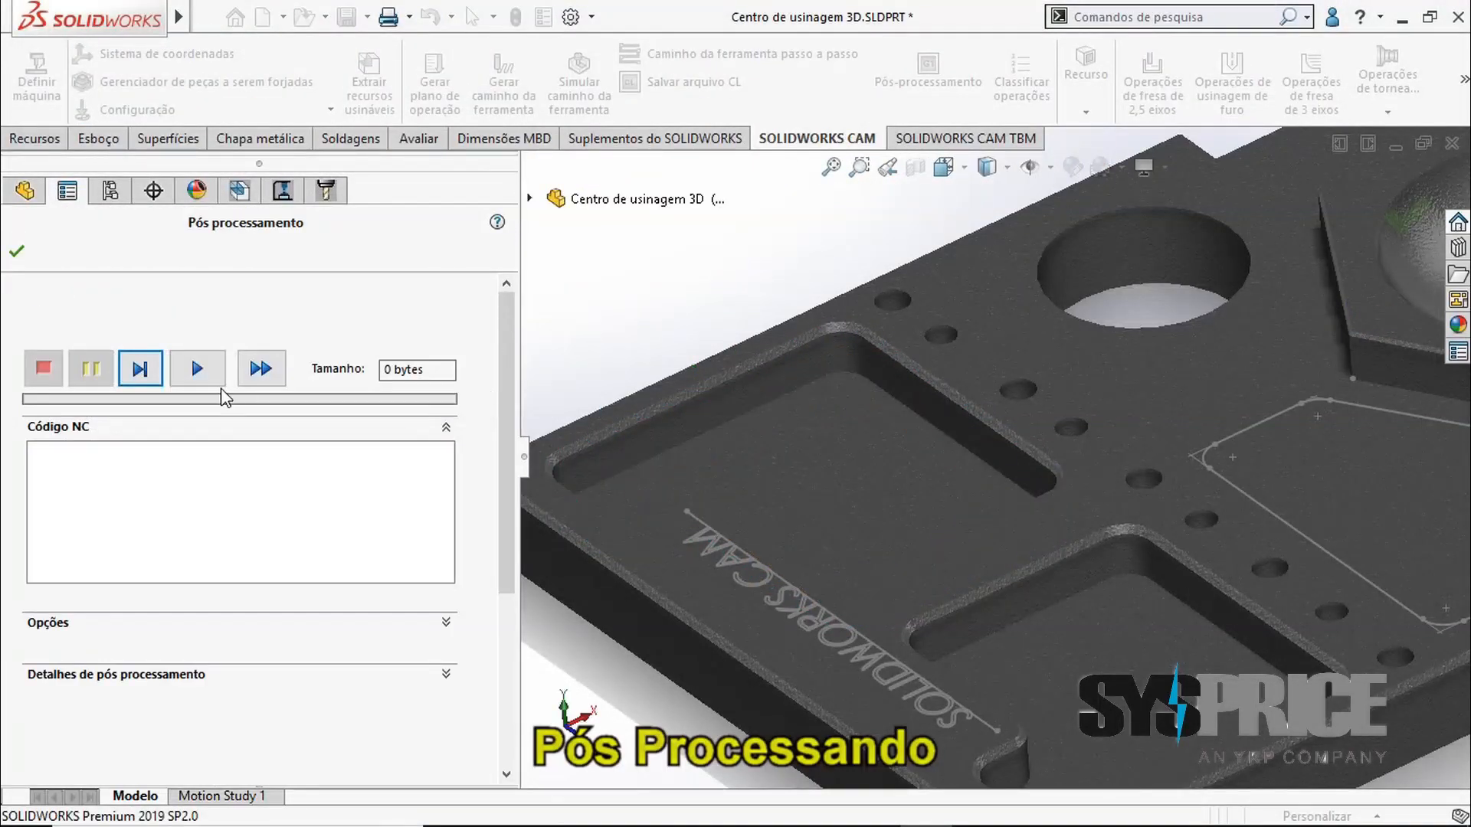
{"action": "left_click", "coordinate": [195, 370]}
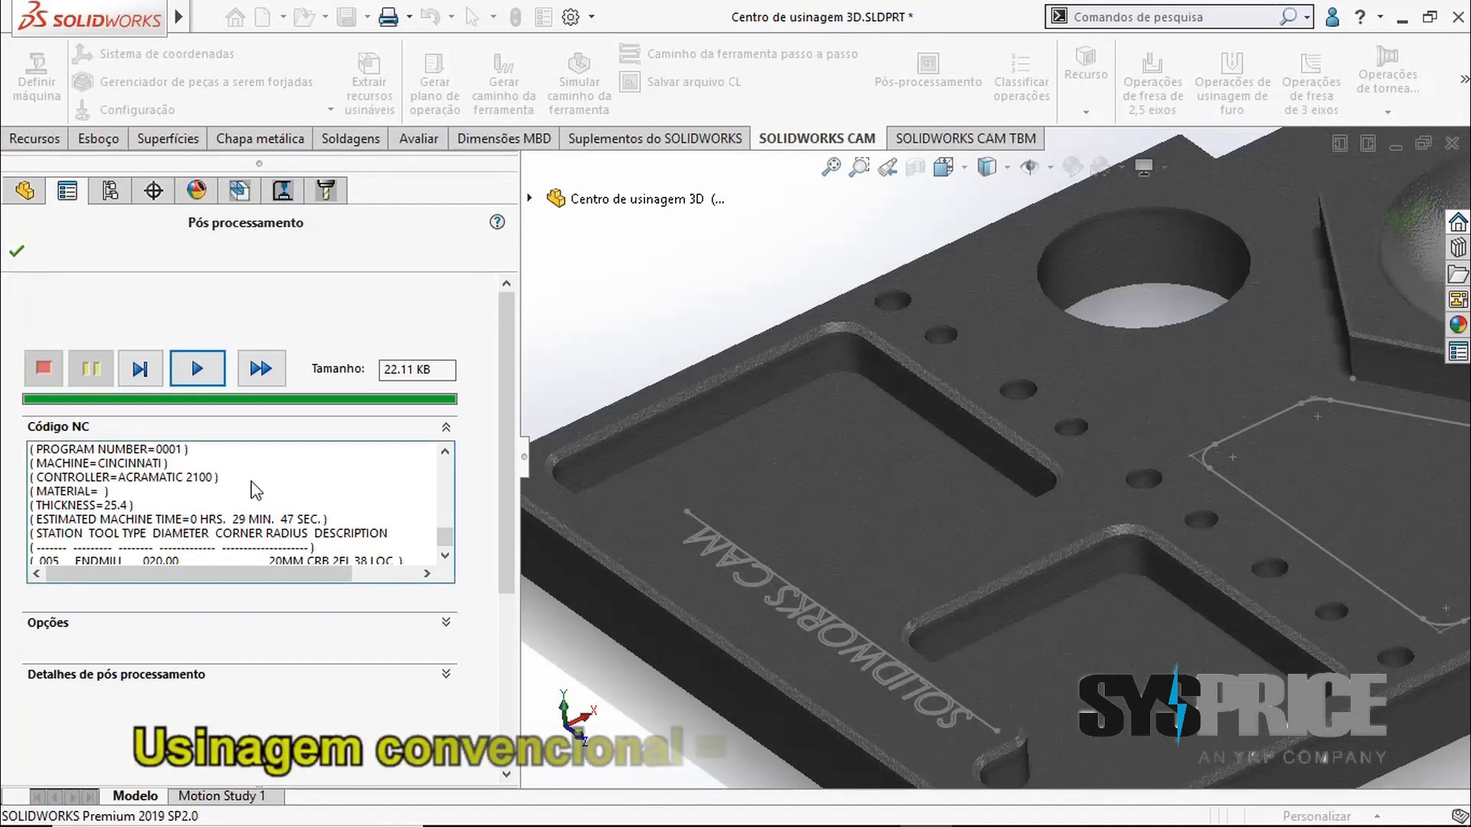
{"action": "left_click", "coordinate": [18, 253]}
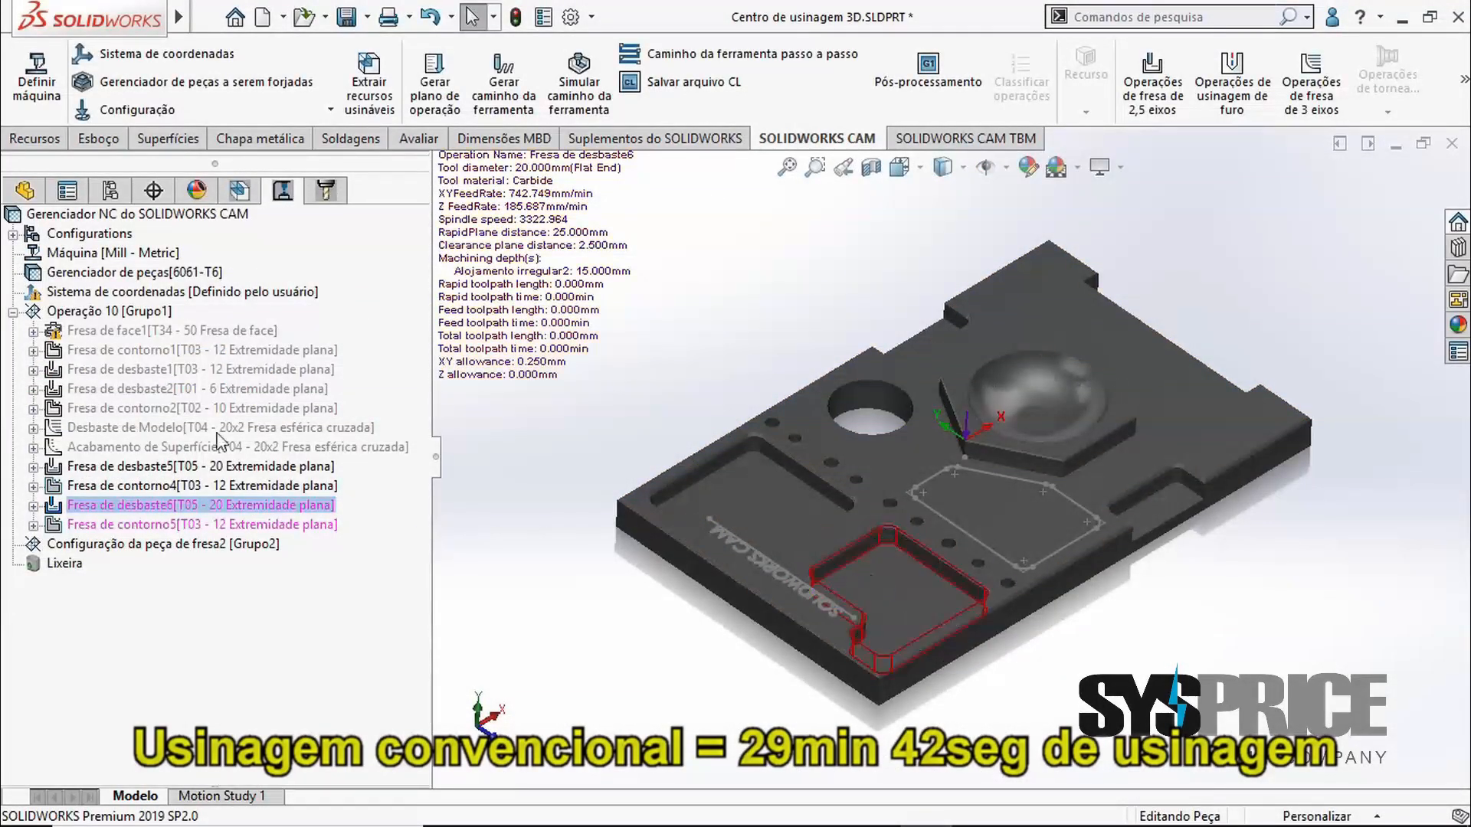
Edit the definition of Fresa de desbaste6 and set its roughing pattern to VoluMill
{"action": "right_click", "coordinate": [199, 509]}
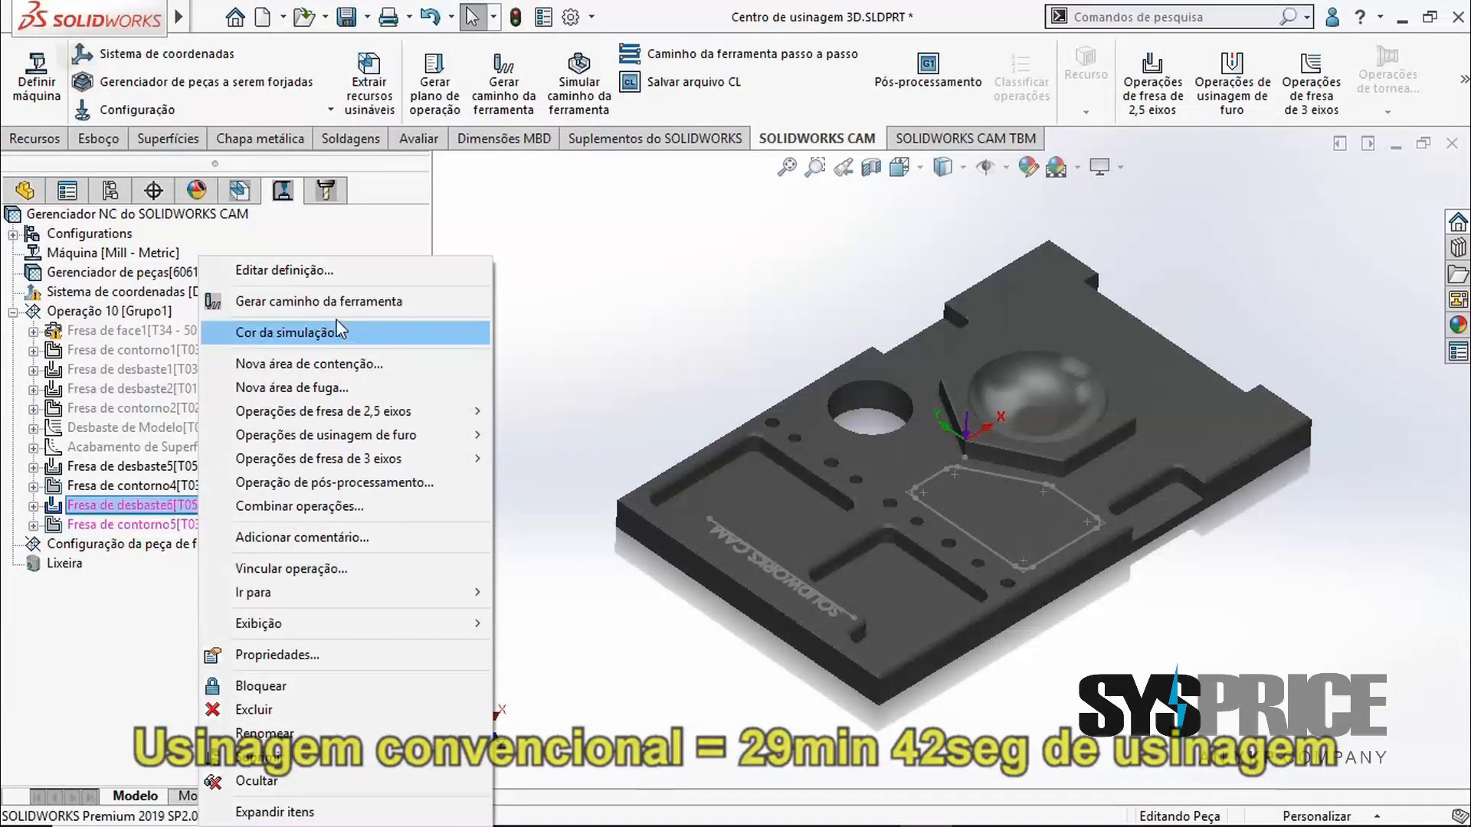
{"action": "left_click", "coordinate": [302, 269]}
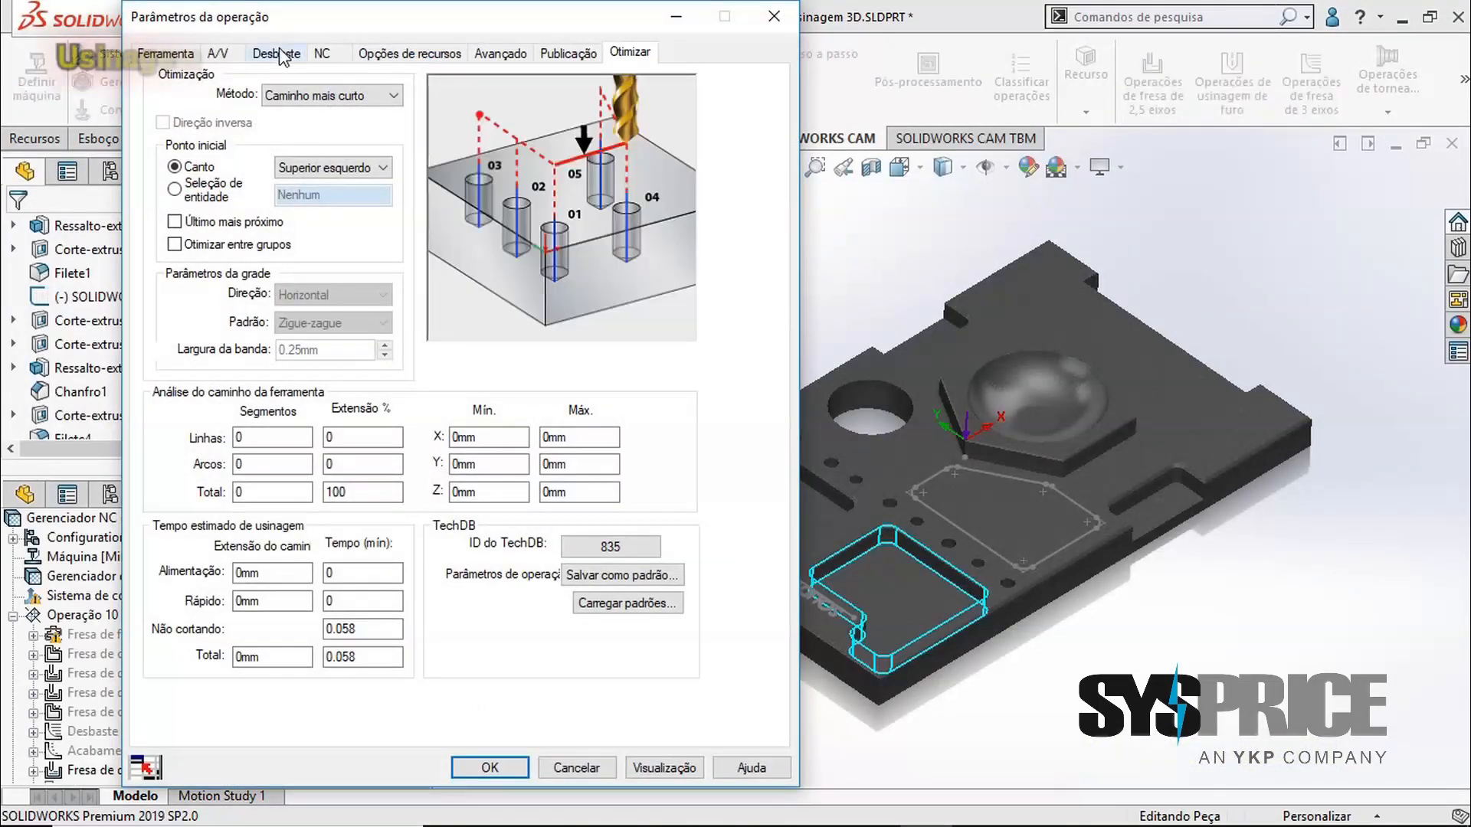
{"action": "left_click", "coordinate": [277, 54]}
{"action": "left_click", "coordinate": [307, 98]}
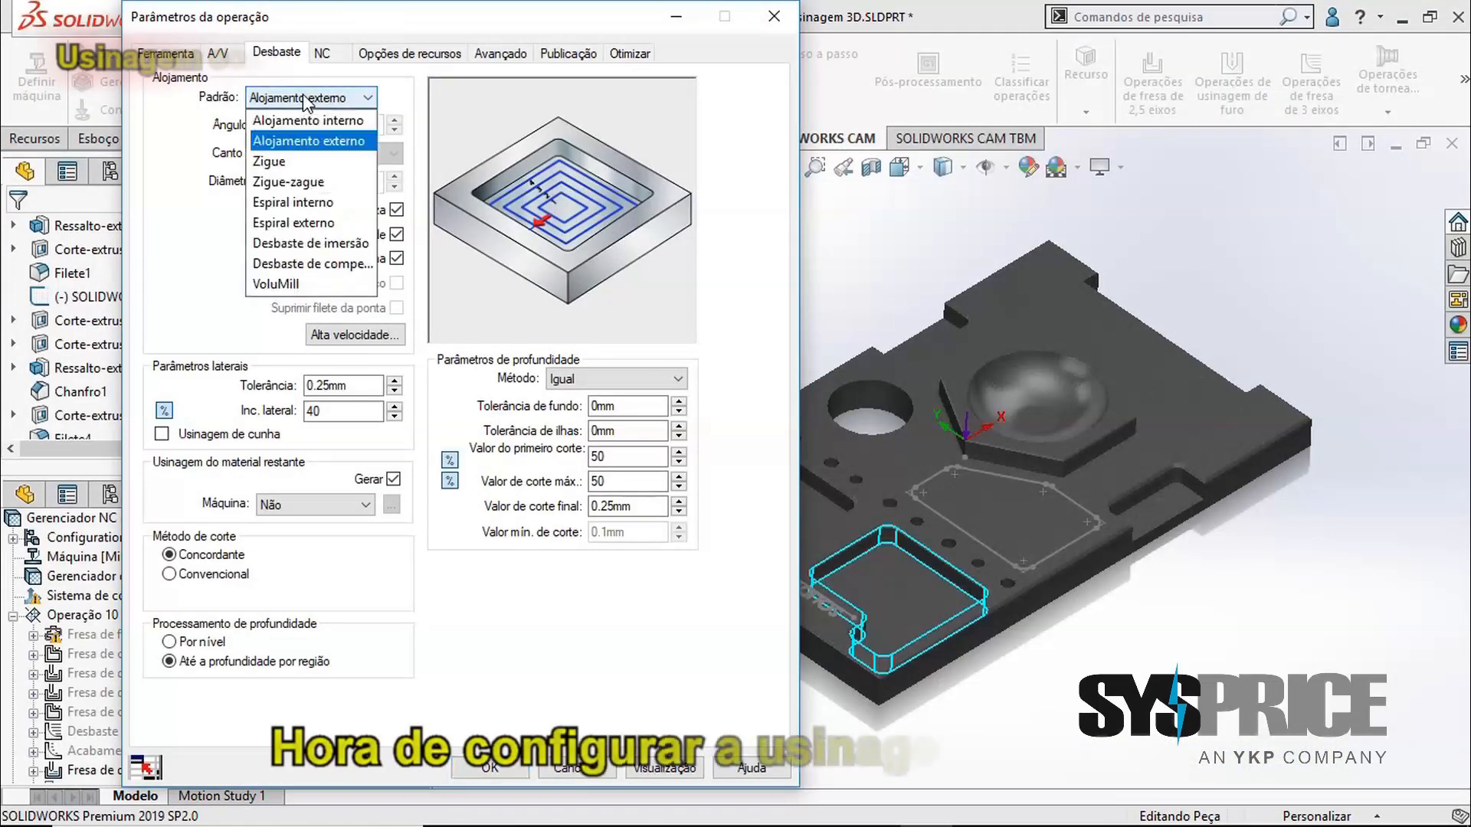
{"action": "left_click", "coordinate": [314, 284]}
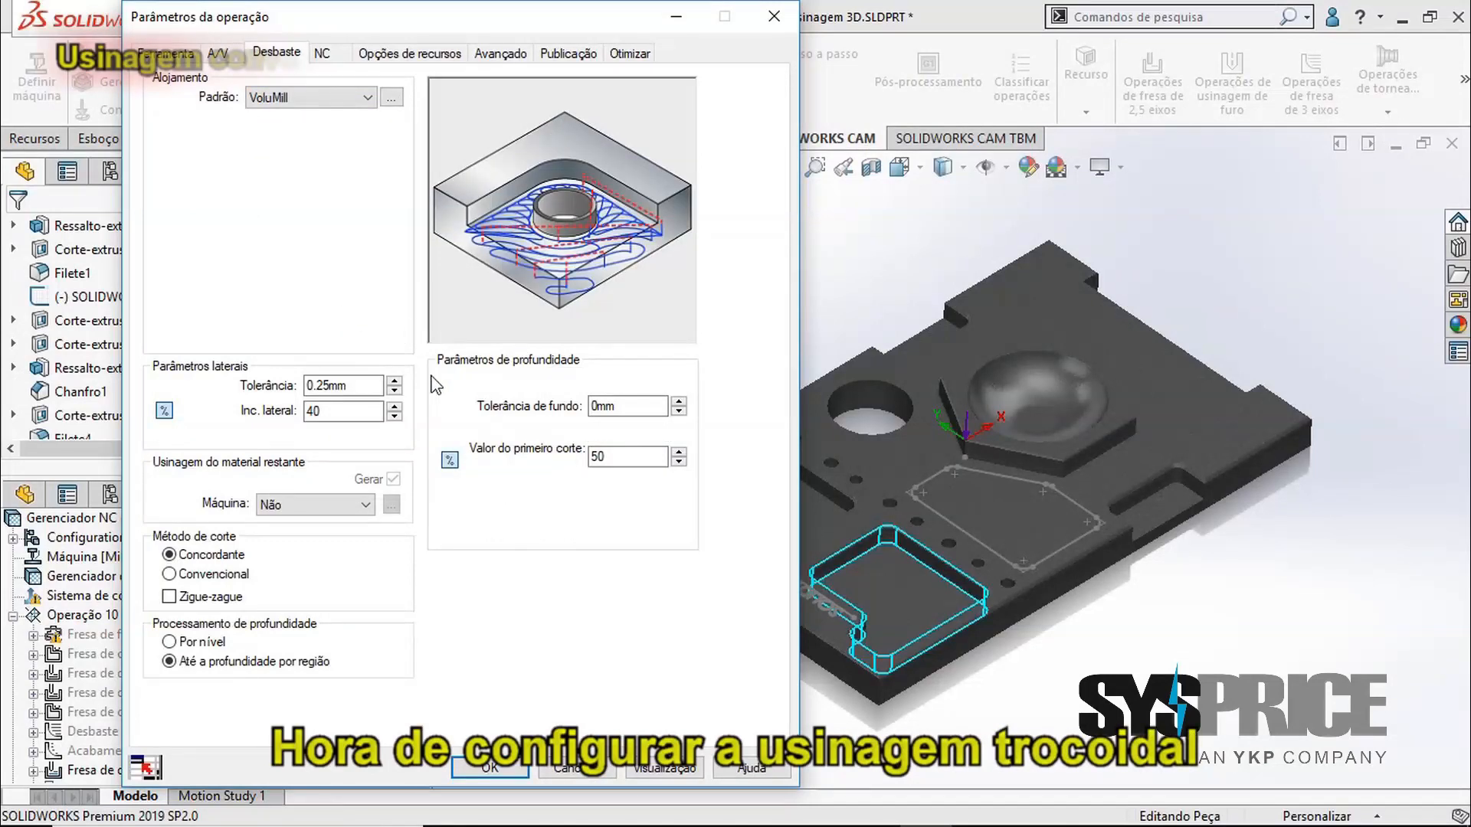
Set an absolute first cut value of 100 mm and a 12% lateral increment, with the Concordante cutting method
{"action": "left_click", "coordinate": [450, 460]}
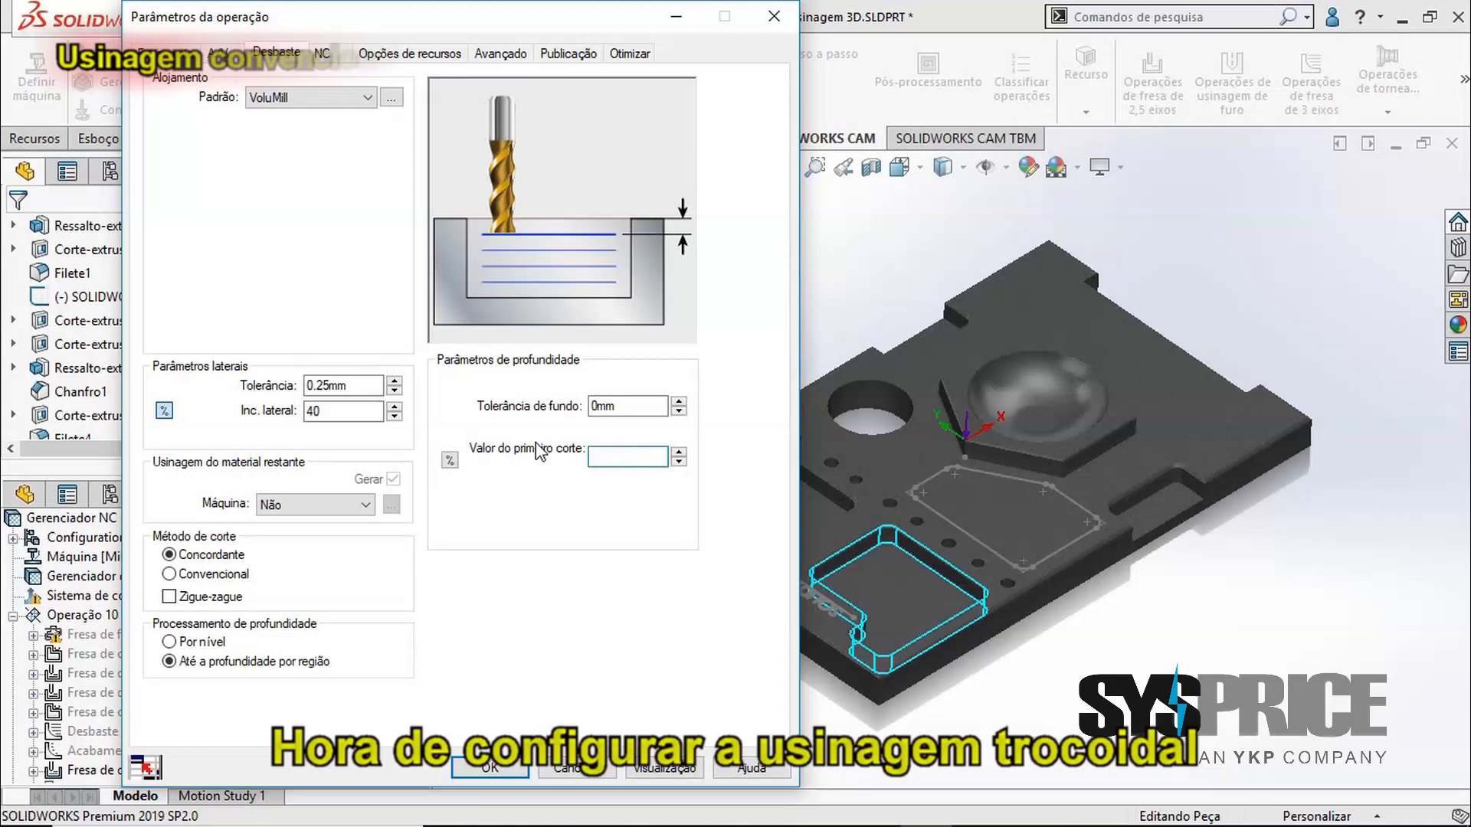
{"action": "left_click", "coordinate": [626, 408]}
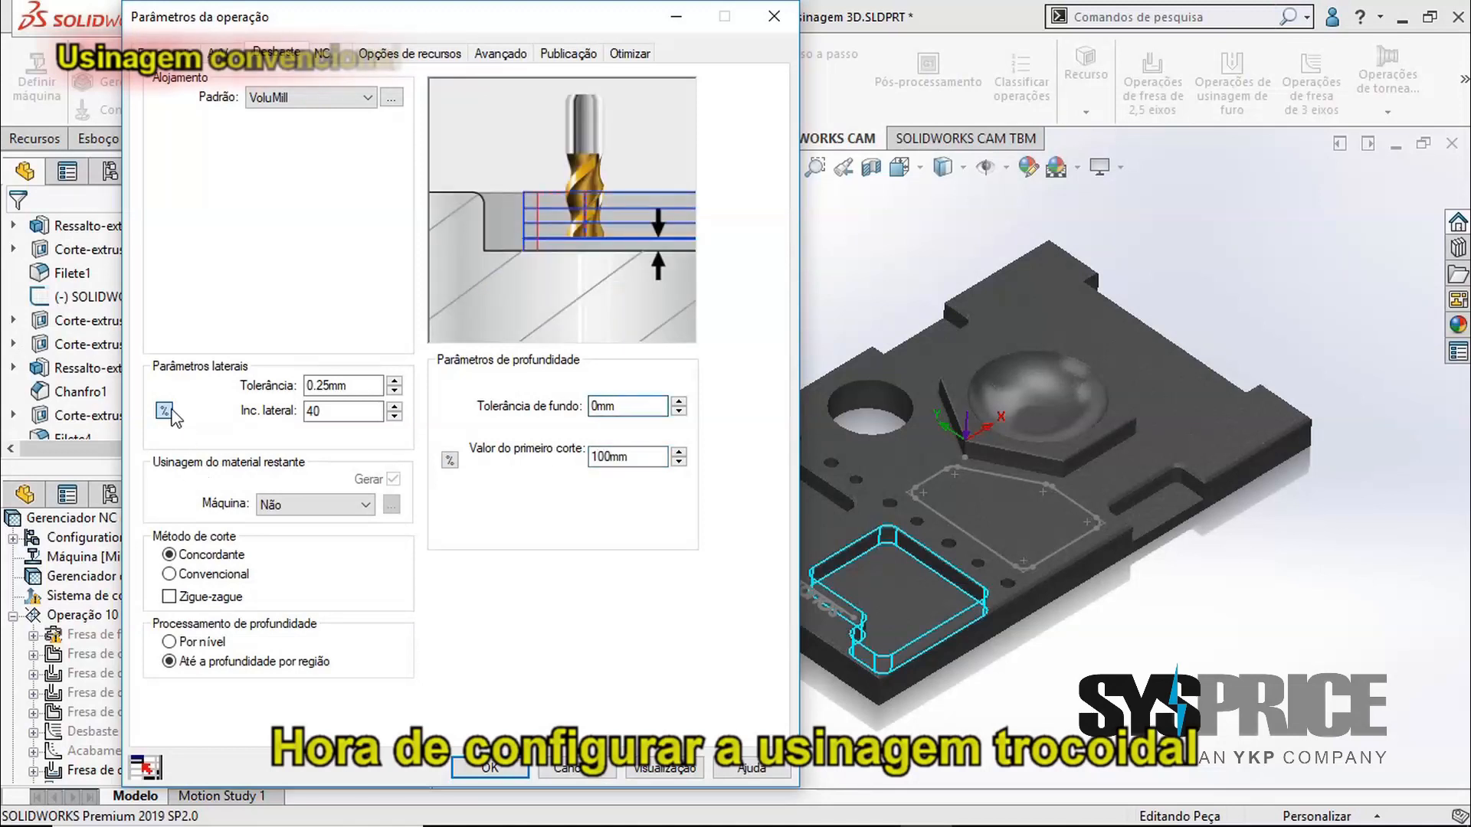
{"action": "left_click", "coordinate": [350, 413]}
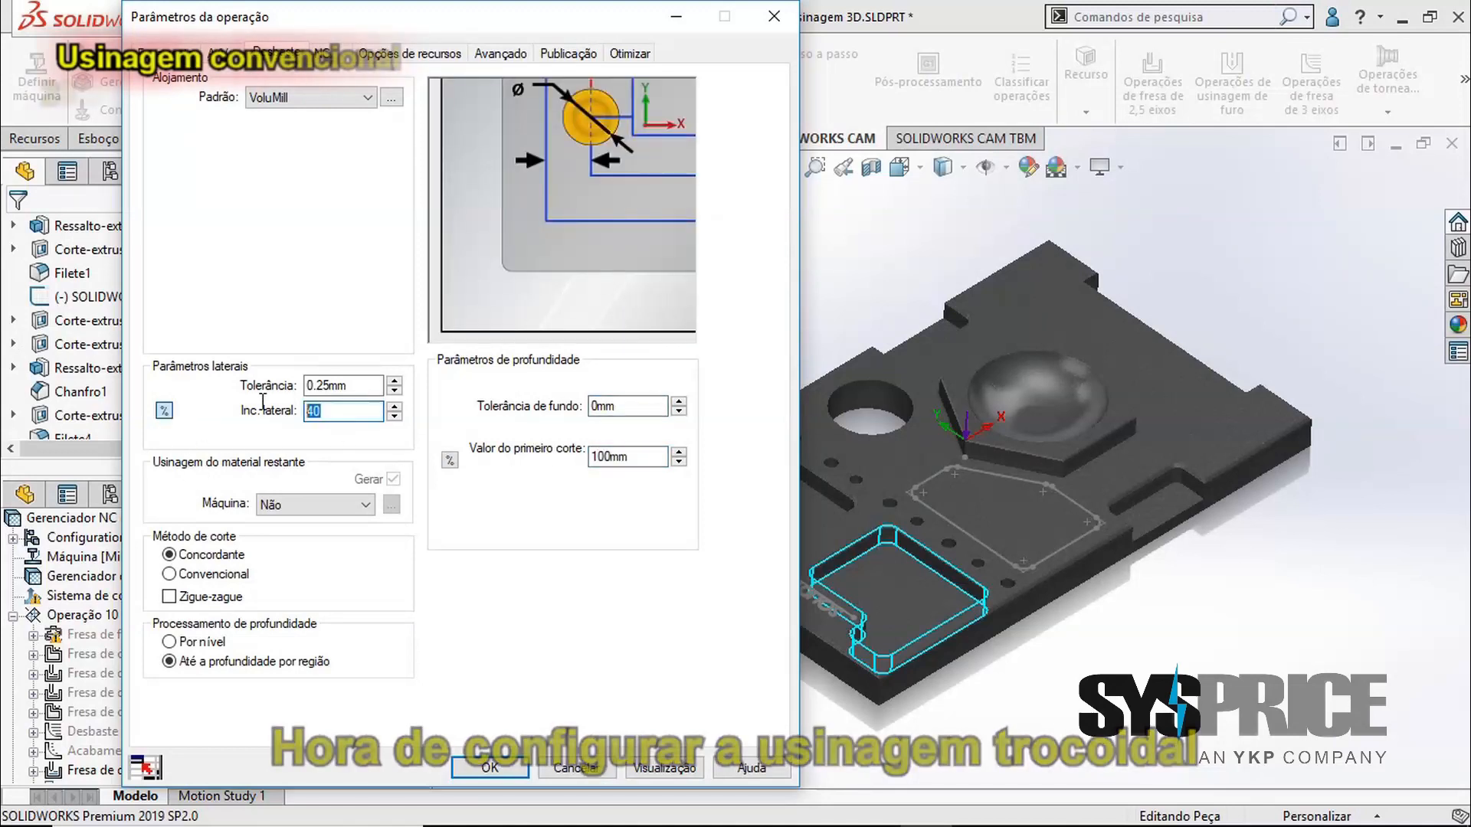
{"action": "type", "text": "12"}
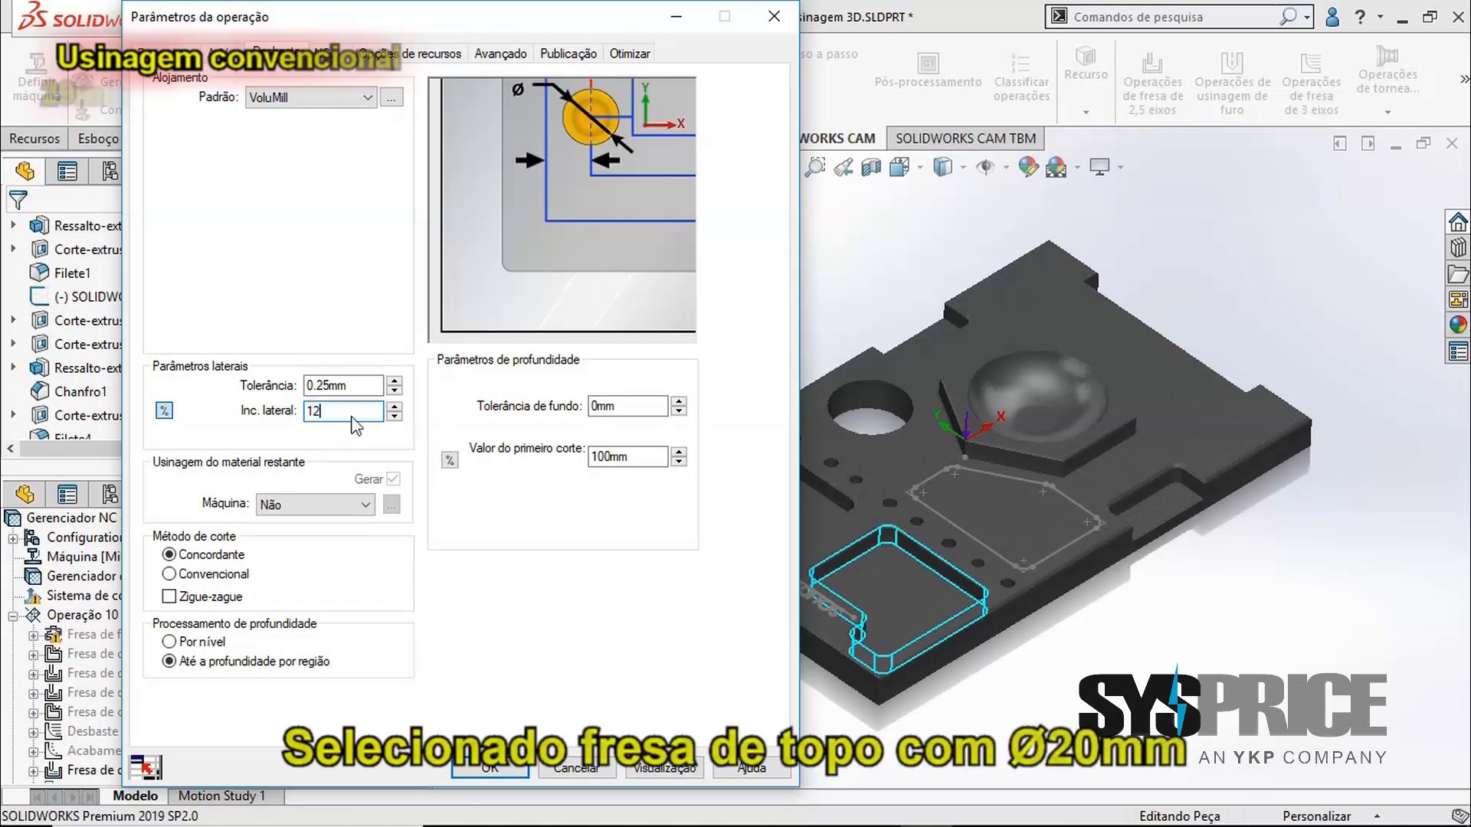
{"action": "left_click", "coordinate": [361, 387]}
{"action": "left_click", "coordinate": [350, 416]}
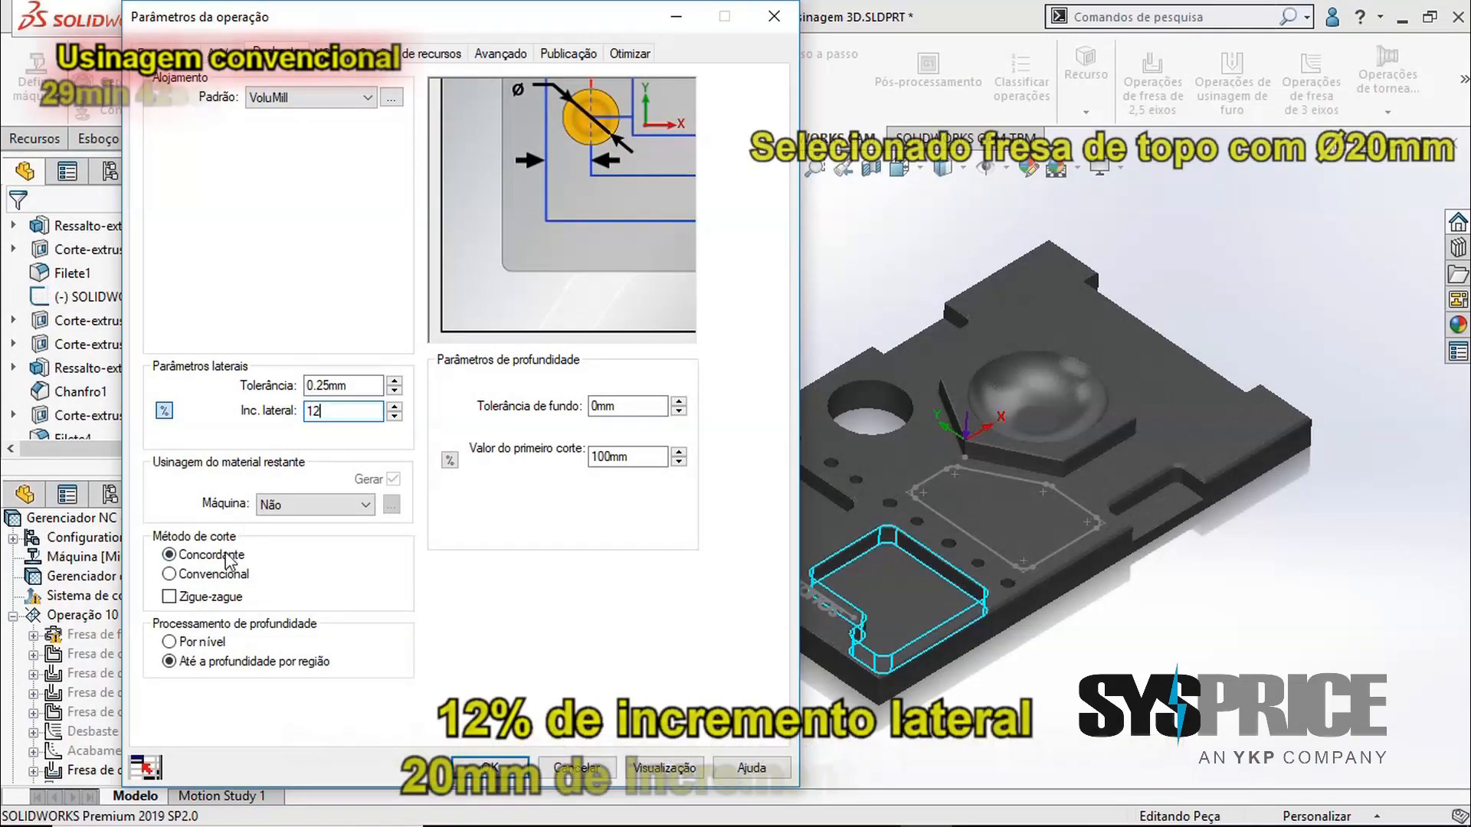
{"action": "left_click", "coordinate": [224, 559]}
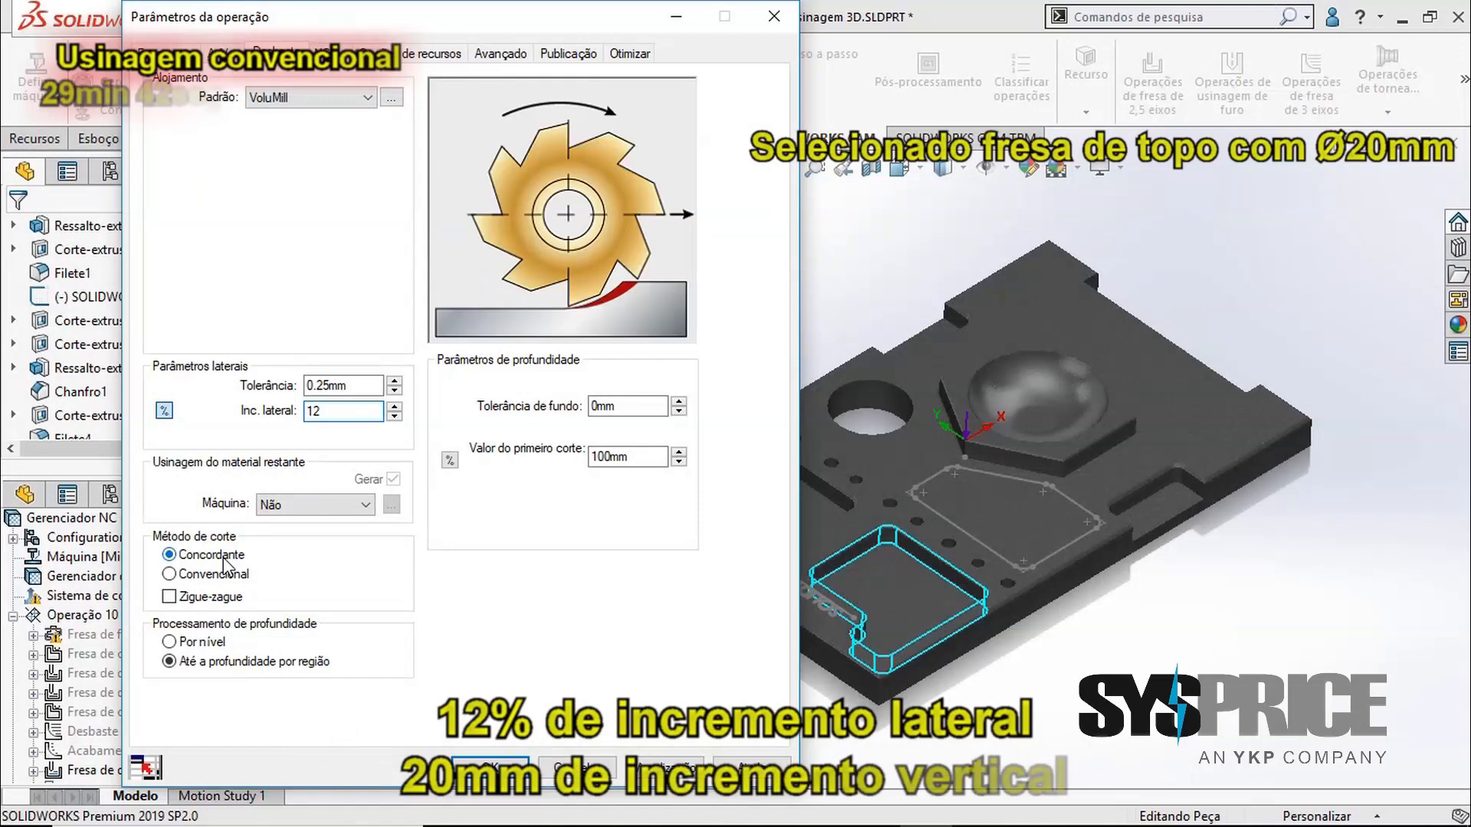
Define the feeds and speeds of the VoluMill roughing operation by Operação
{"action": "left_click", "coordinate": [218, 48]}
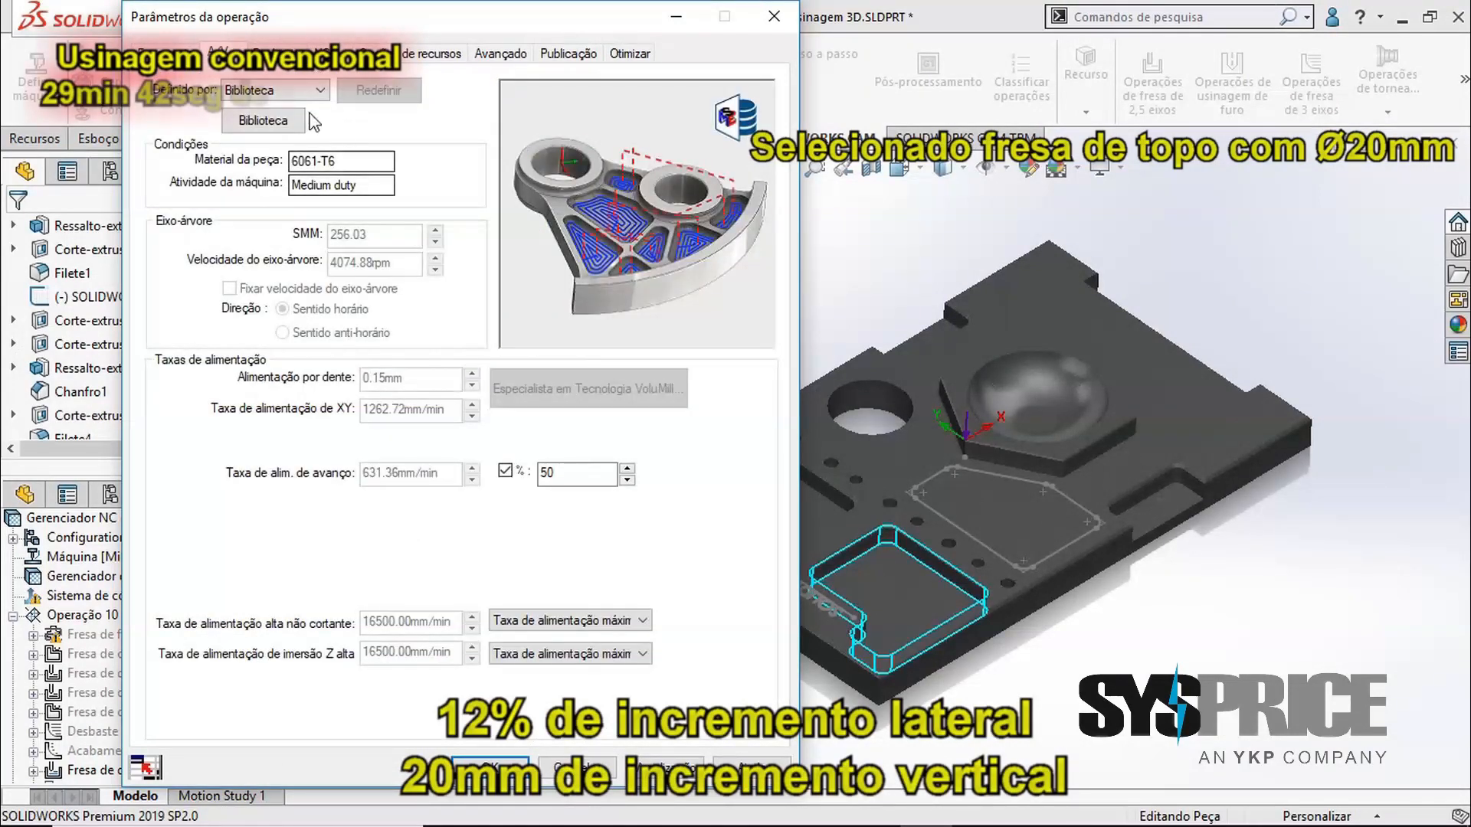
{"action": "left_click", "coordinate": [307, 90]}
{"action": "left_click", "coordinate": [247, 107]}
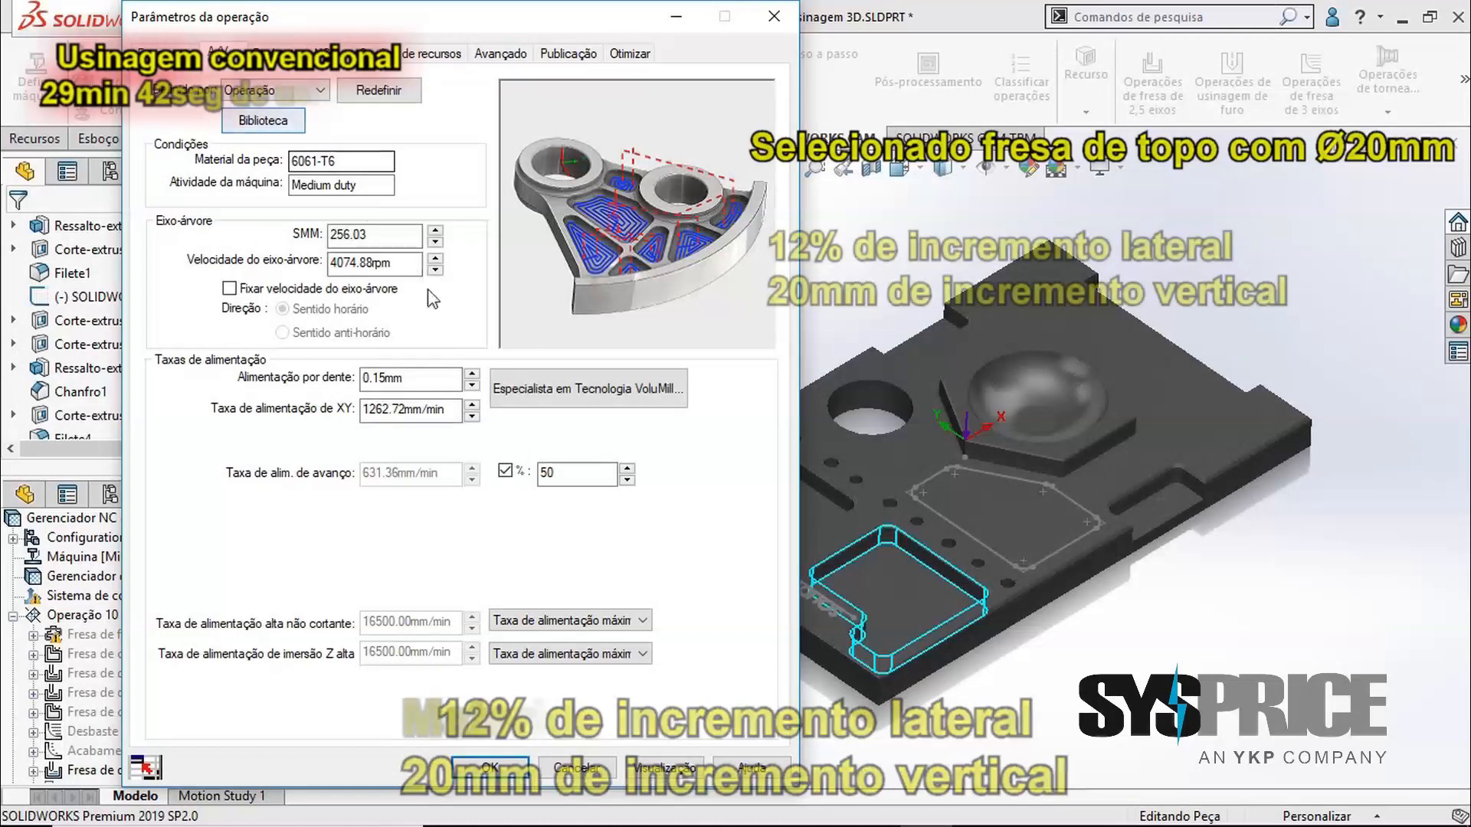
In the VoluMill technology specialist, set the material to Aço de carbono with Rockwell (Rc) hardness 40 and workpiece fixing to Bom
{"action": "left_click", "coordinate": [605, 382]}
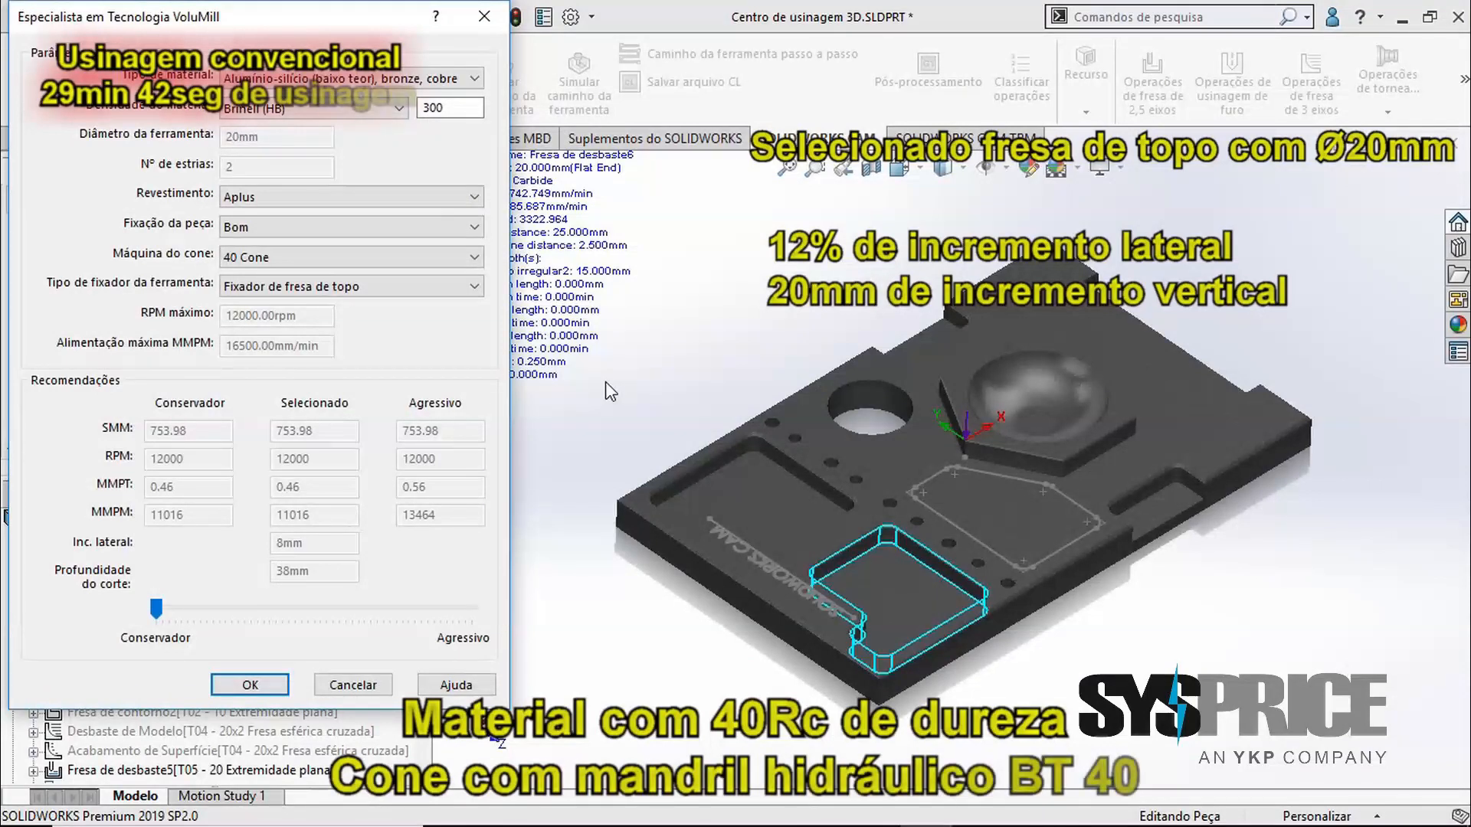
{"action": "left_click", "coordinate": [385, 80]}
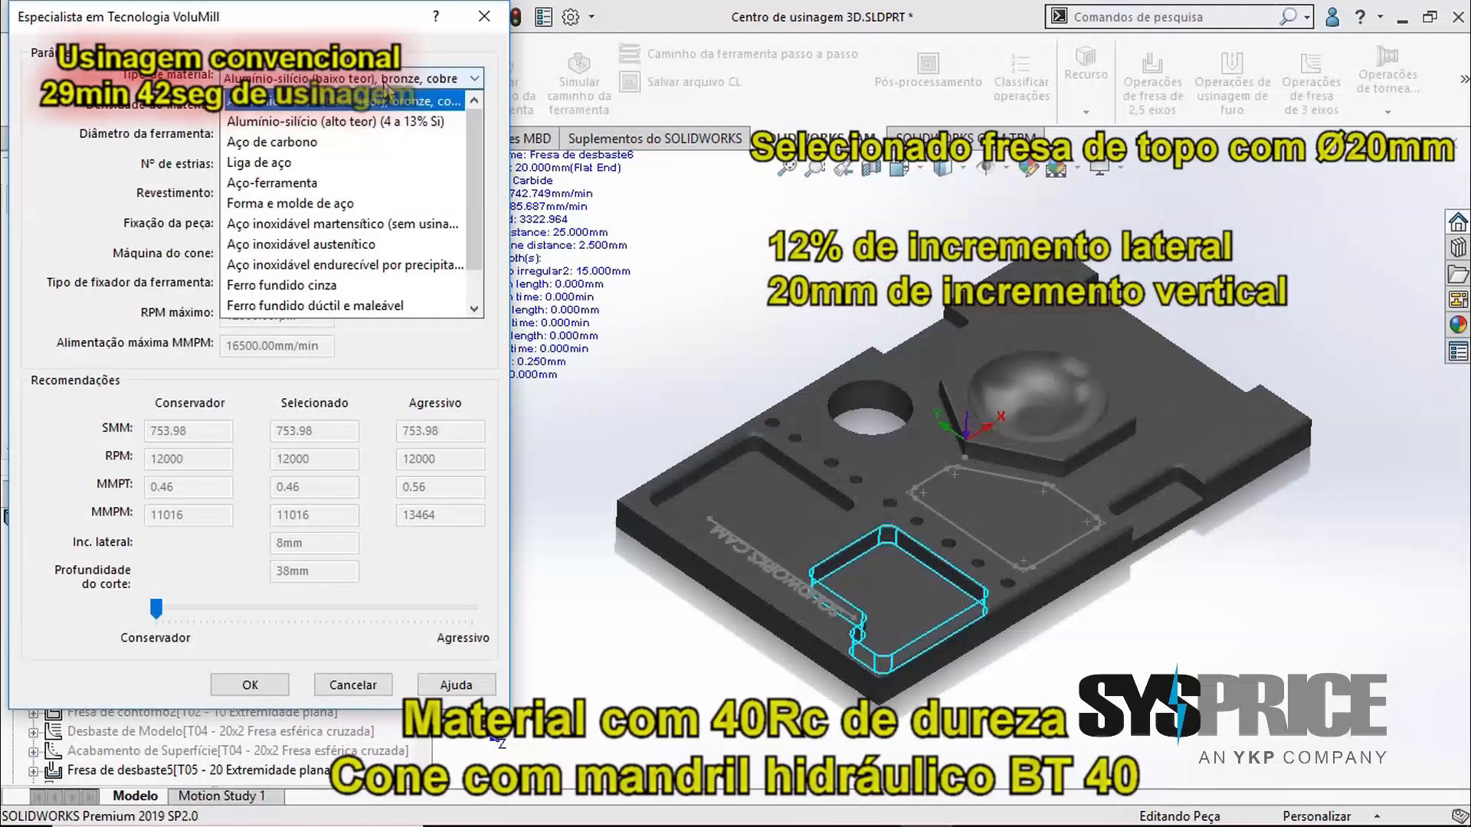
{"action": "left_click", "coordinate": [338, 144]}
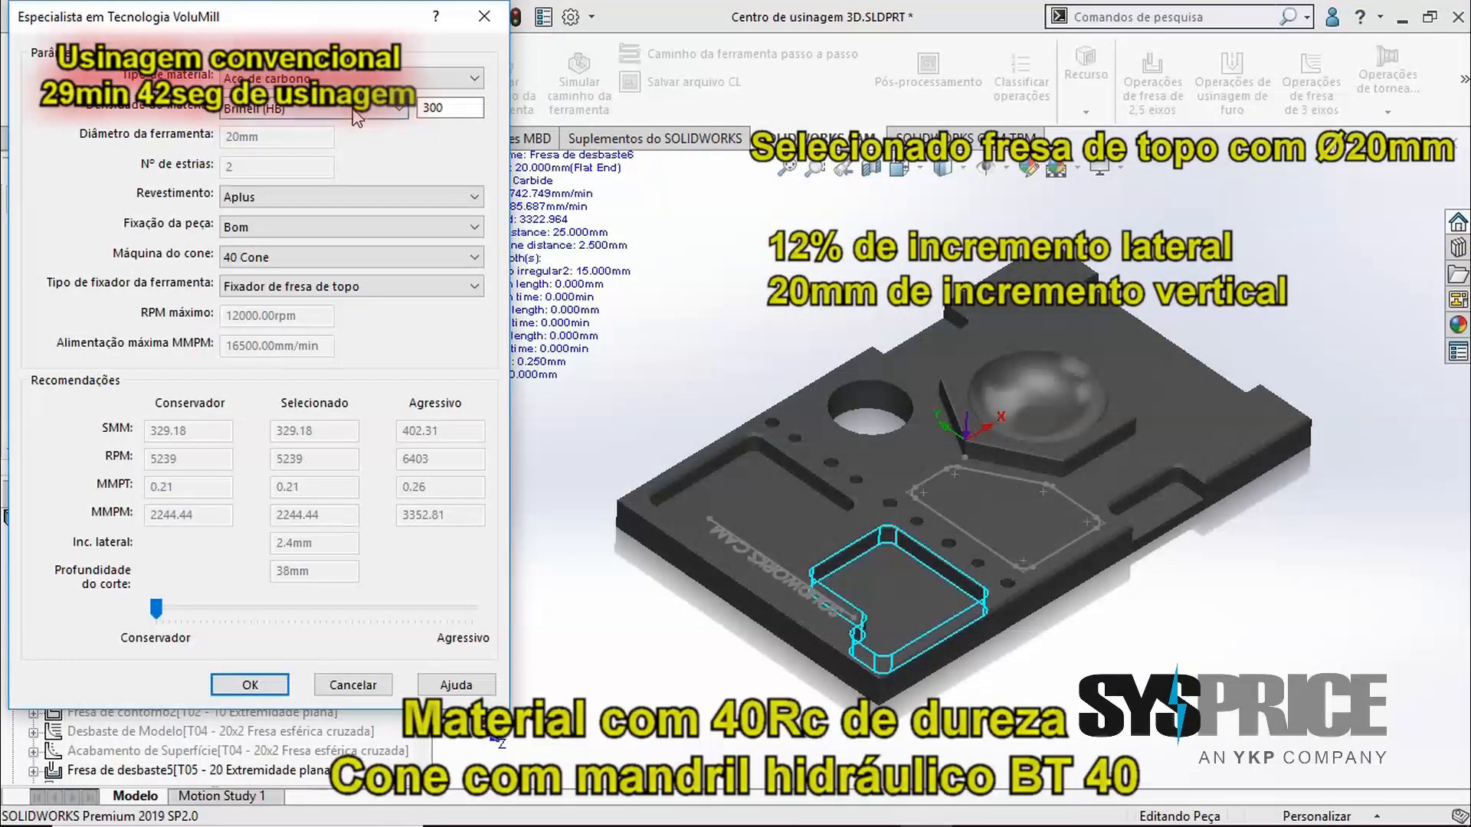
{"action": "left_click", "coordinate": [353, 108]}
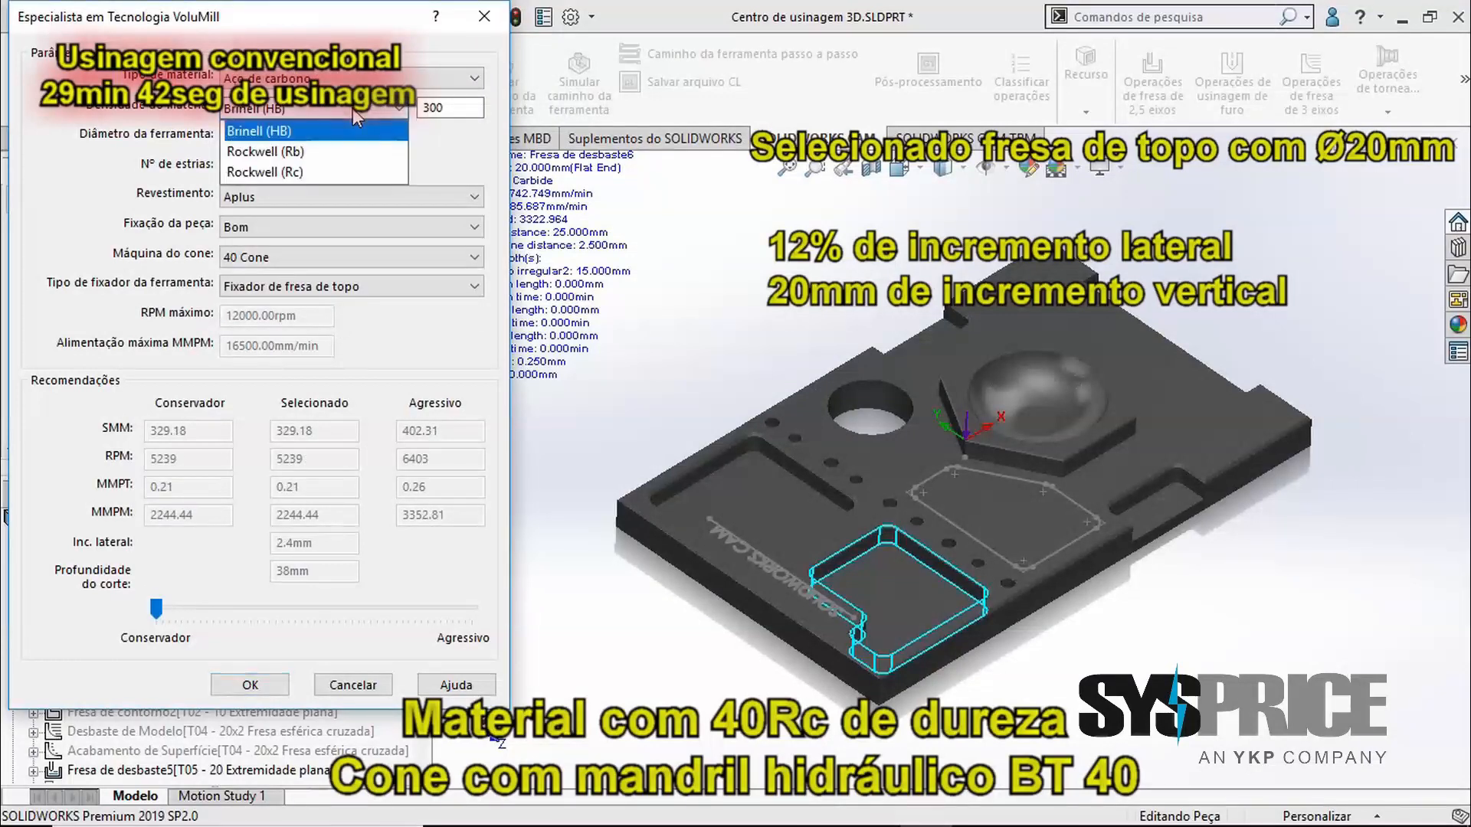
{"action": "left_click", "coordinate": [335, 172]}
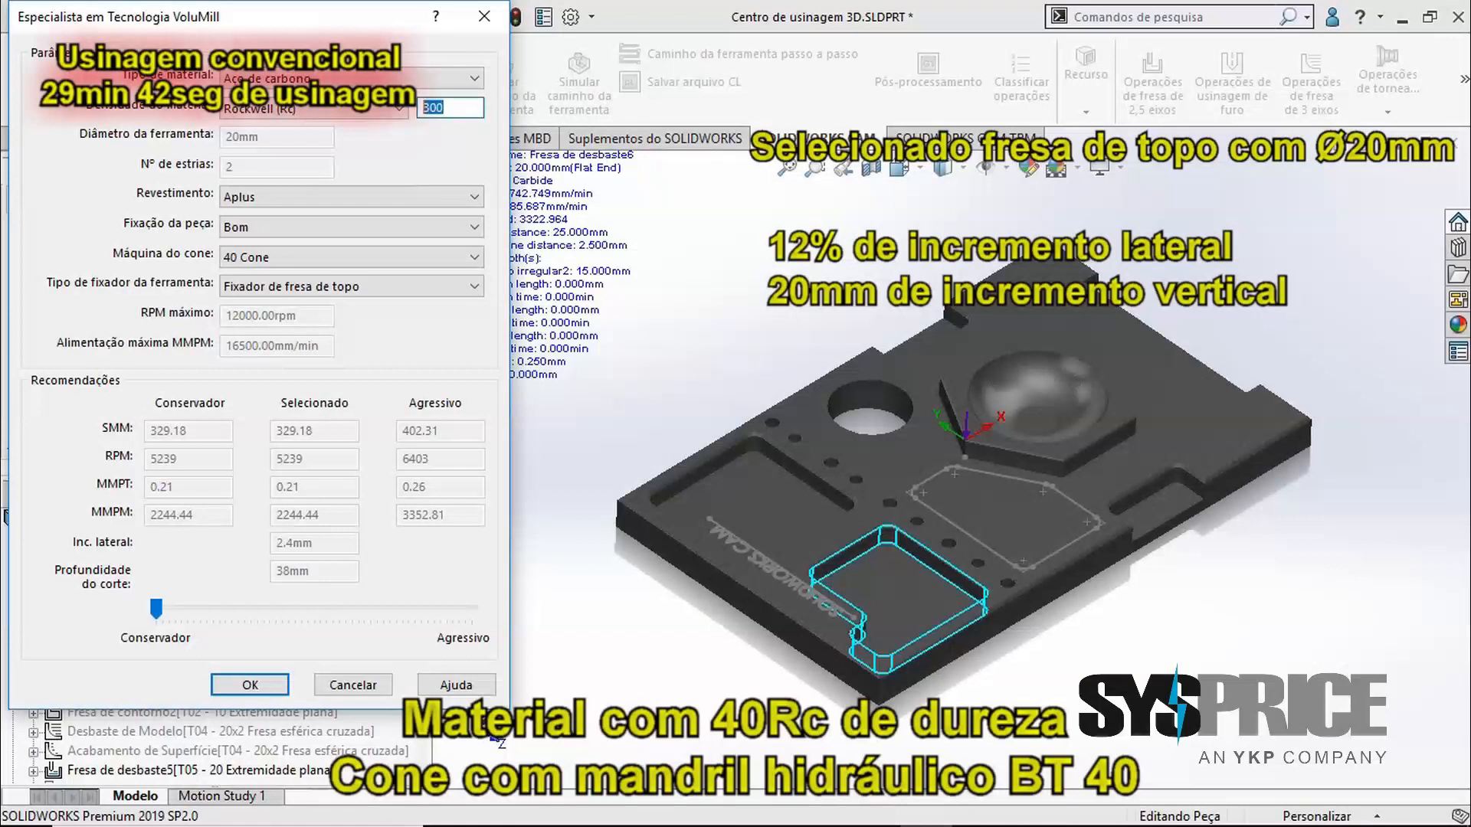
{"action": "left_click", "coordinate": [360, 230]}
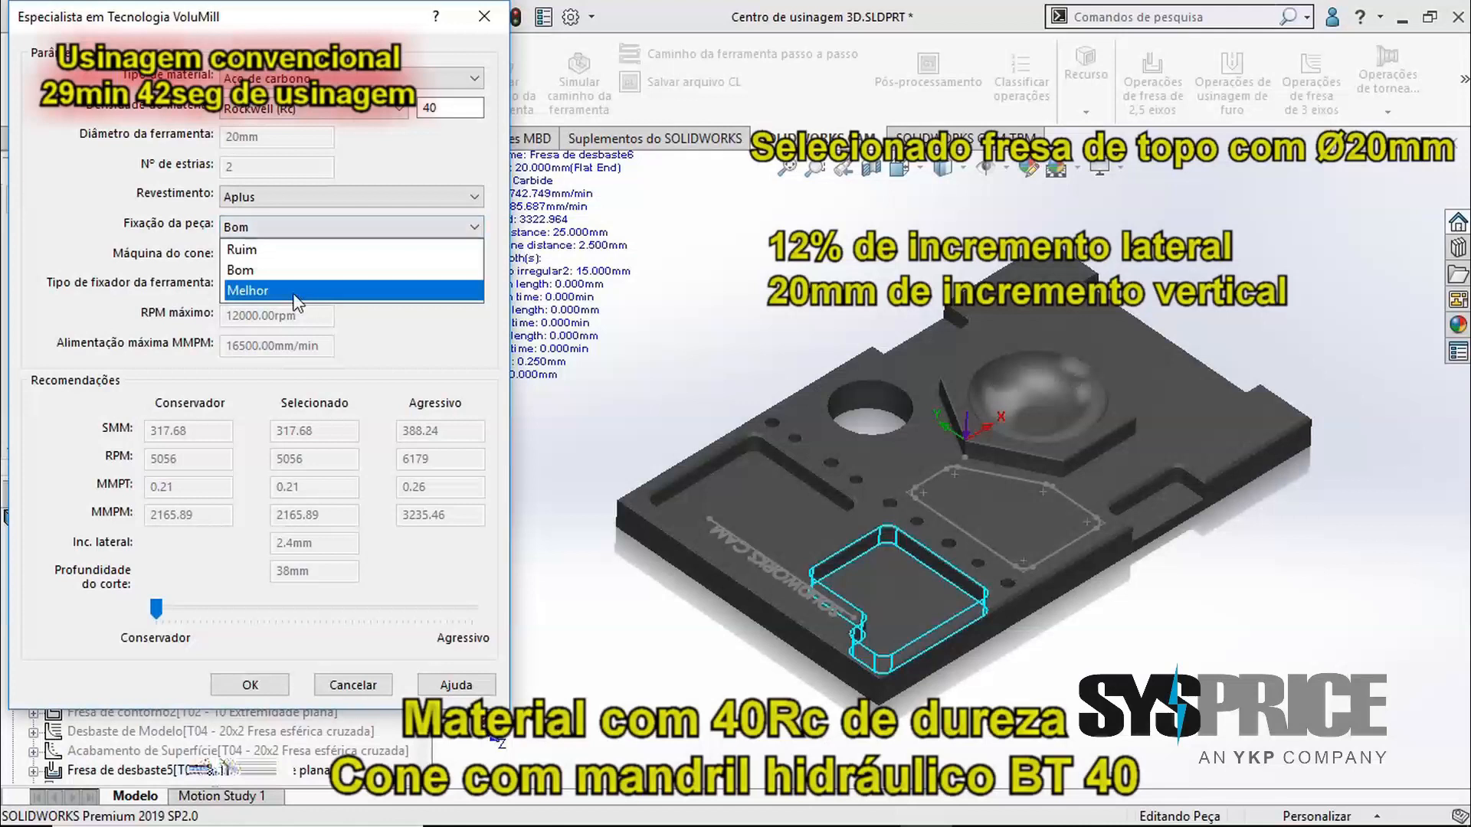
{"action": "left_click", "coordinate": [283, 274]}
{"action": "left_click", "coordinate": [282, 257]}
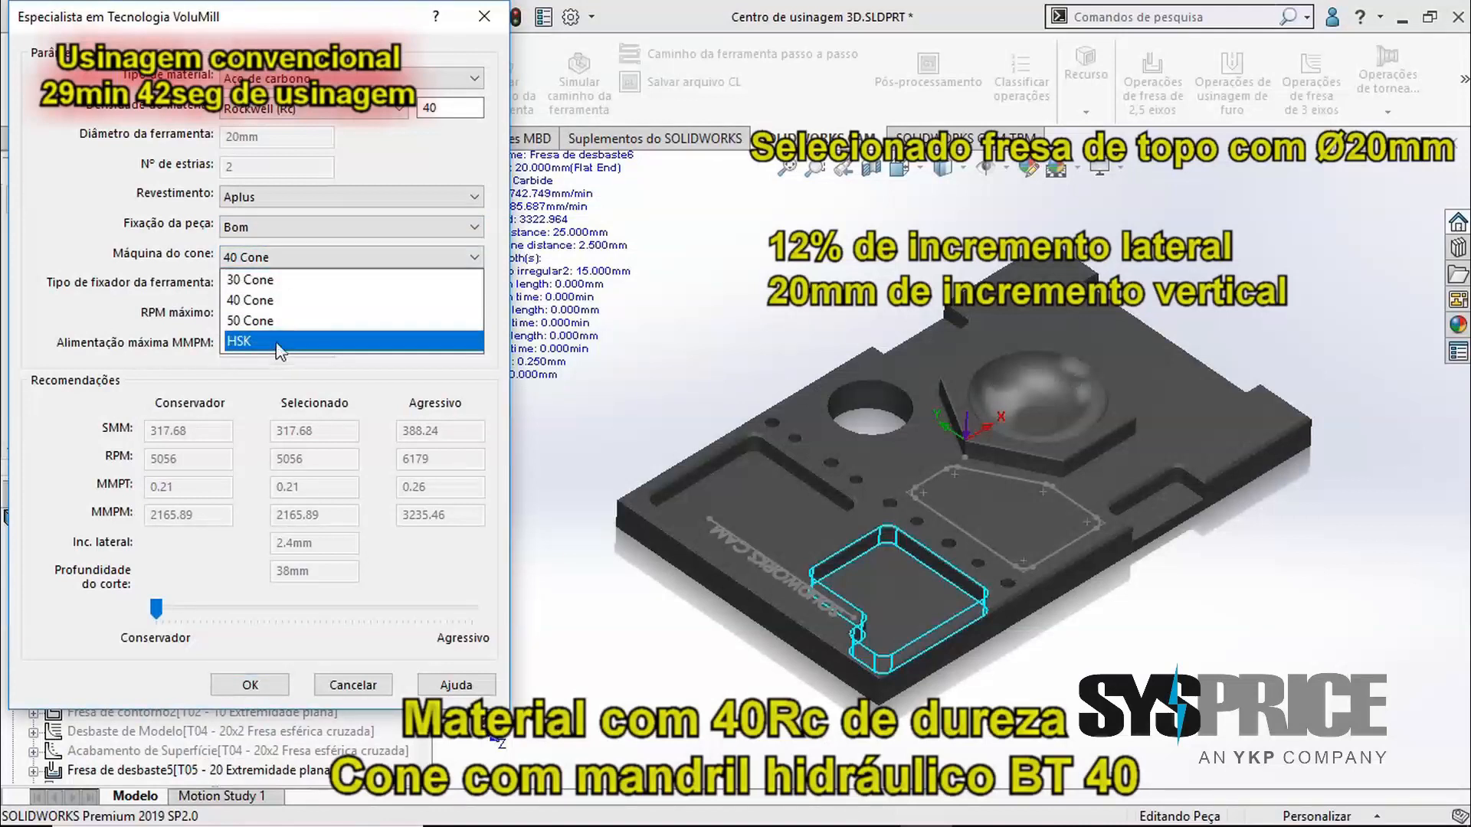
Configure the roughing operation's VoluMill data with 40 Cone, Fixação/Mandril hidráulico, and recommendations shifted towards Agressivo to about 6376 RPM and 3159 mm/min
{"action": "left_click", "coordinate": [274, 305]}
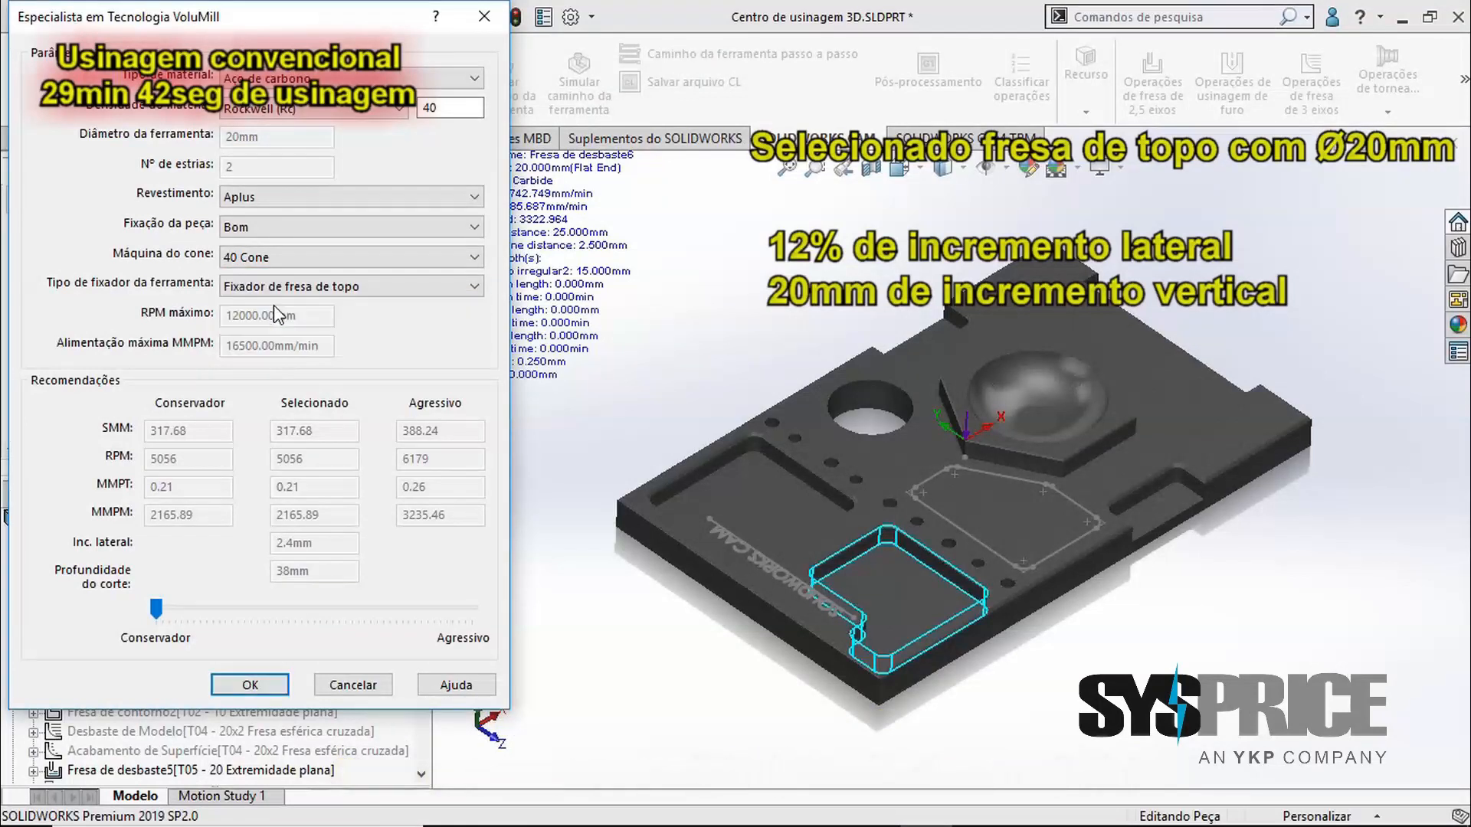
{"action": "left_click", "coordinate": [300, 290]}
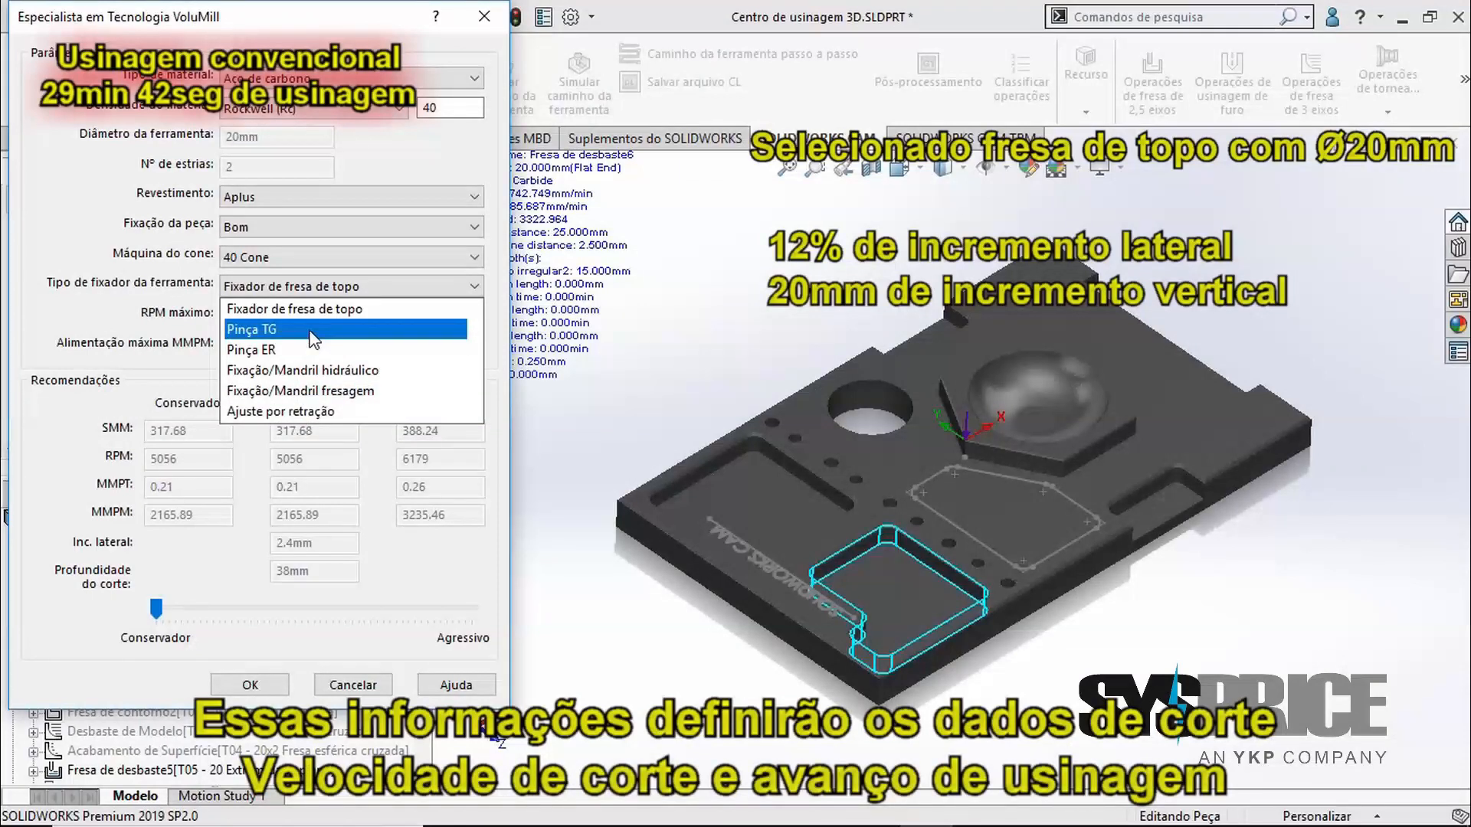
{"action": "left_click", "coordinate": [311, 372]}
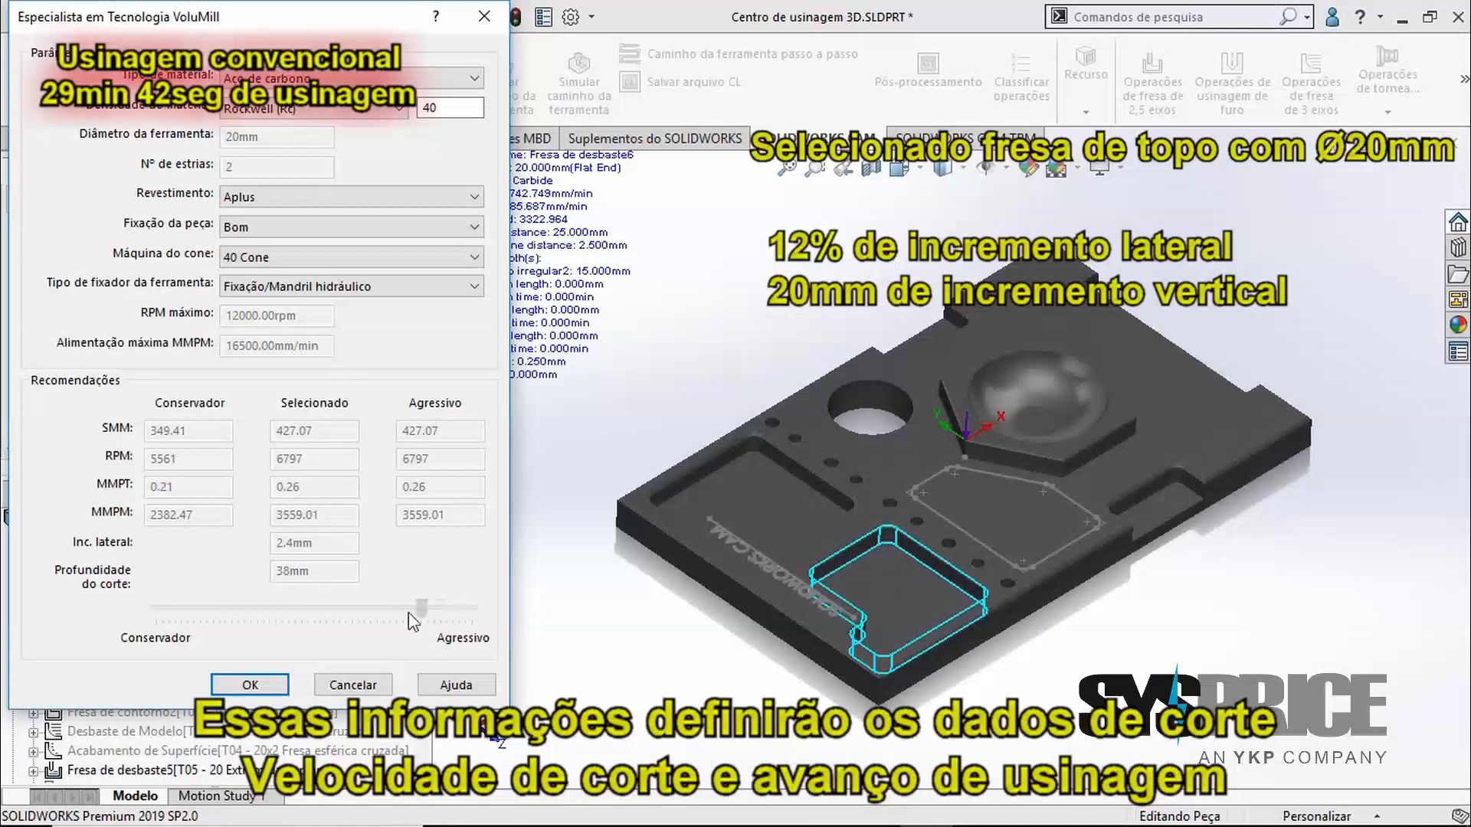
{"action": "left_click_drag", "start_coordinate": [326, 613], "coordinate": [360, 618]}
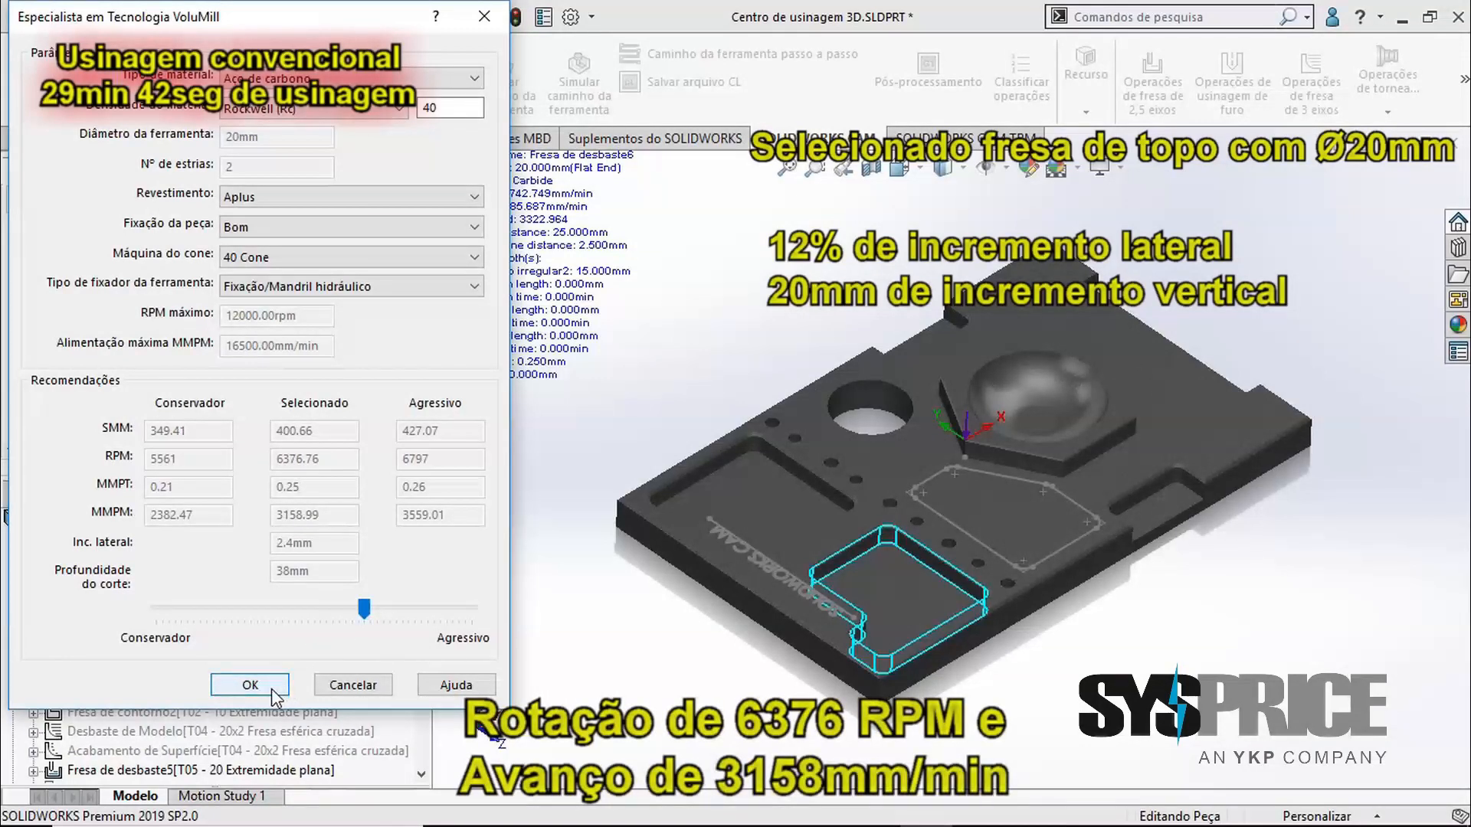
{"action": "left_click", "coordinate": [251, 686]}
{"action": "left_click", "coordinate": [167, 54]}
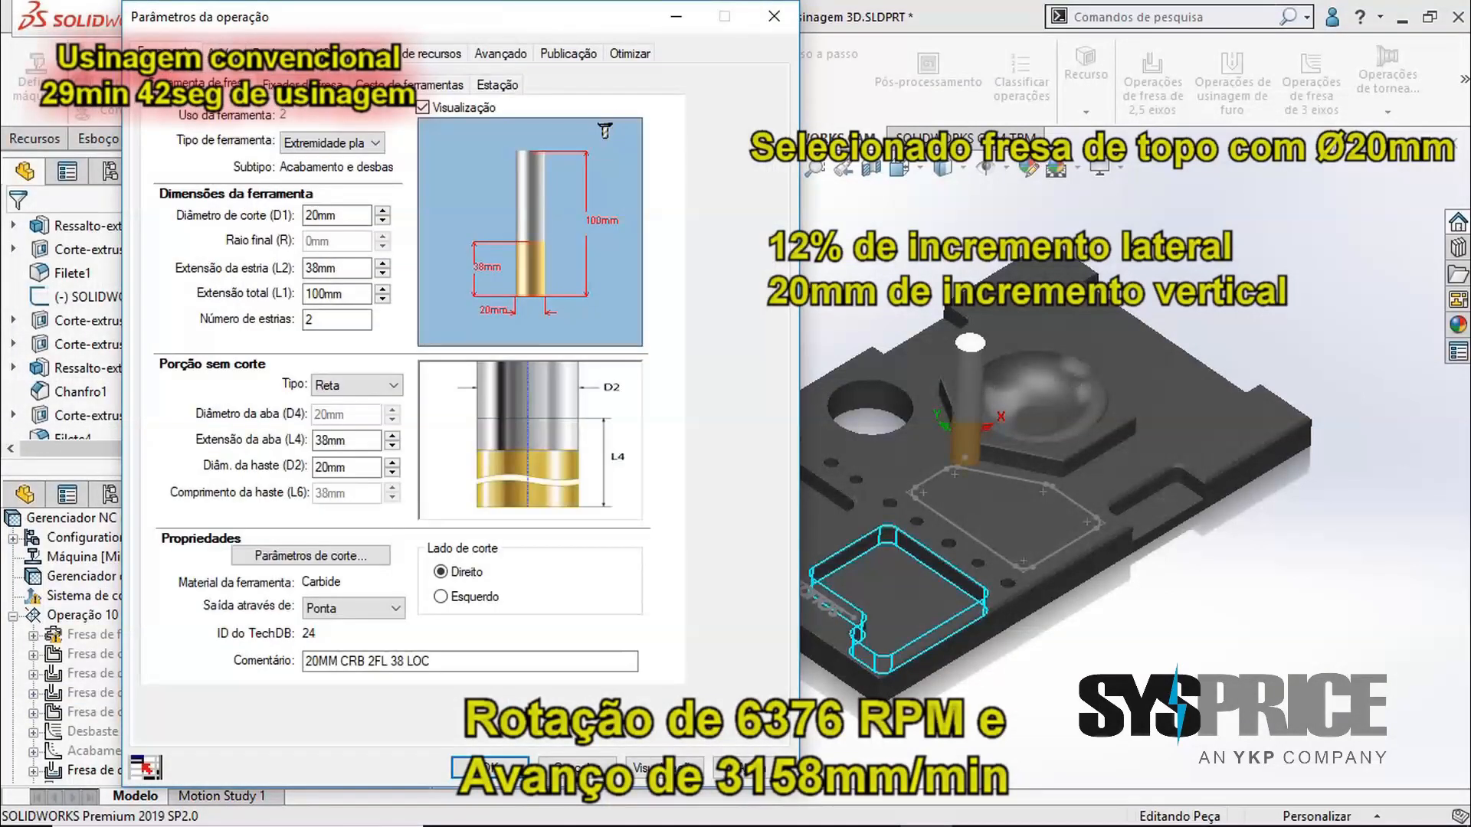
{"action": "left_click", "coordinate": [225, 60]}
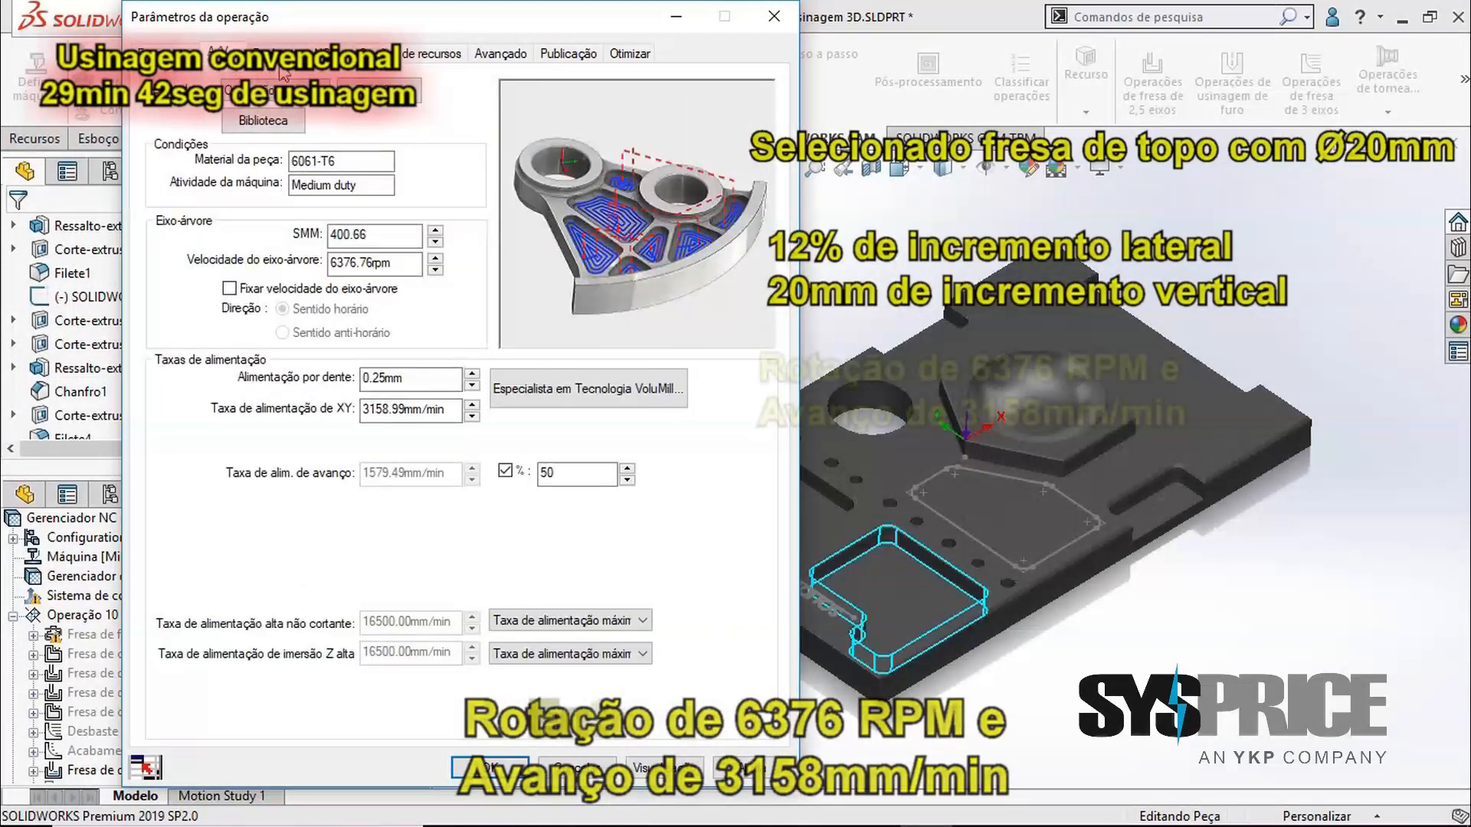
{"action": "left_click", "coordinate": [490, 768]}
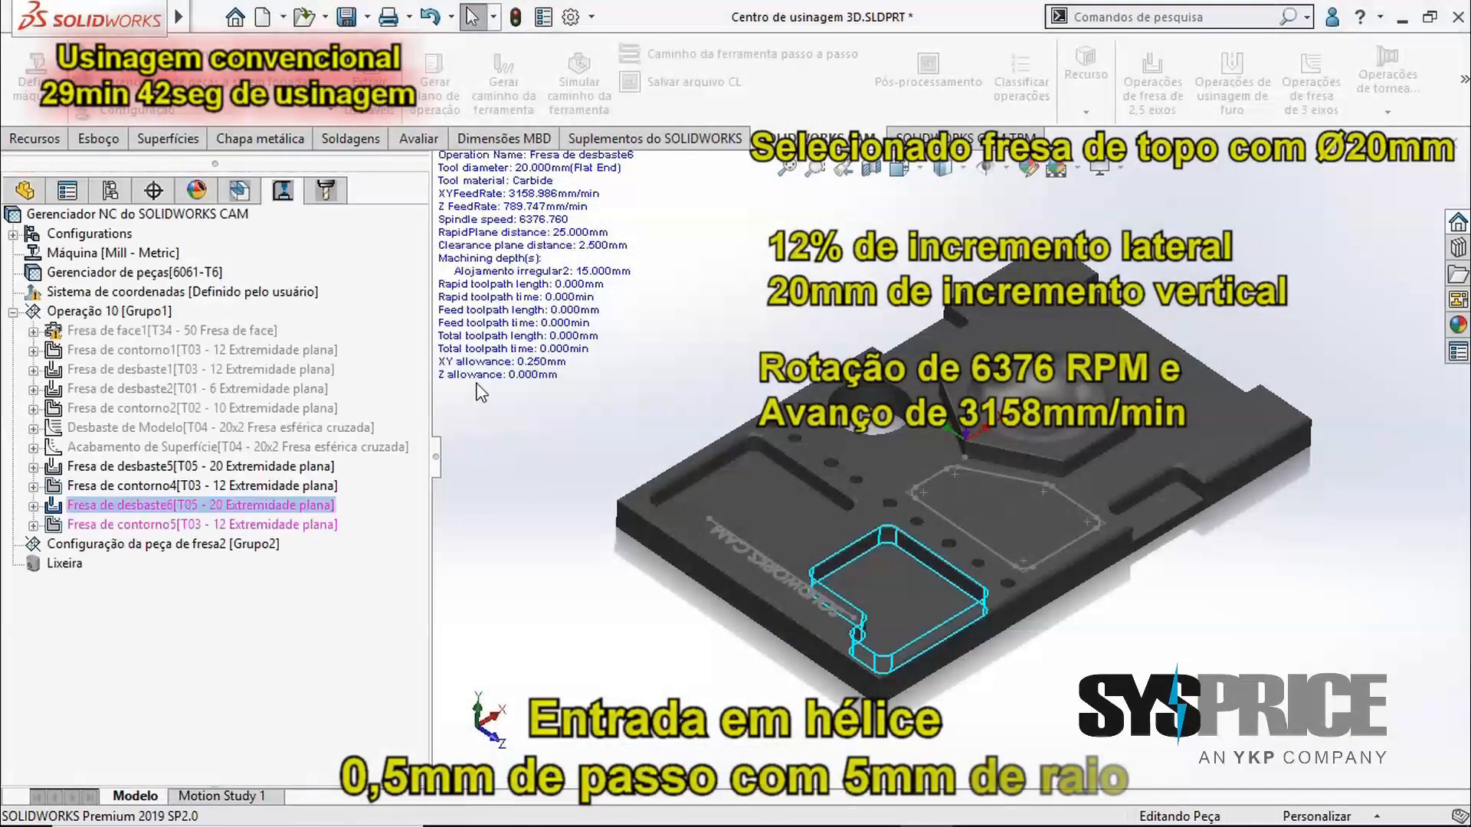
Generate the toolpath for Fresa de contorno5 and inspect the trochoidal path of Fresa de desbaste6 in the pocket
{"action": "right_click", "coordinate": [256, 529]}
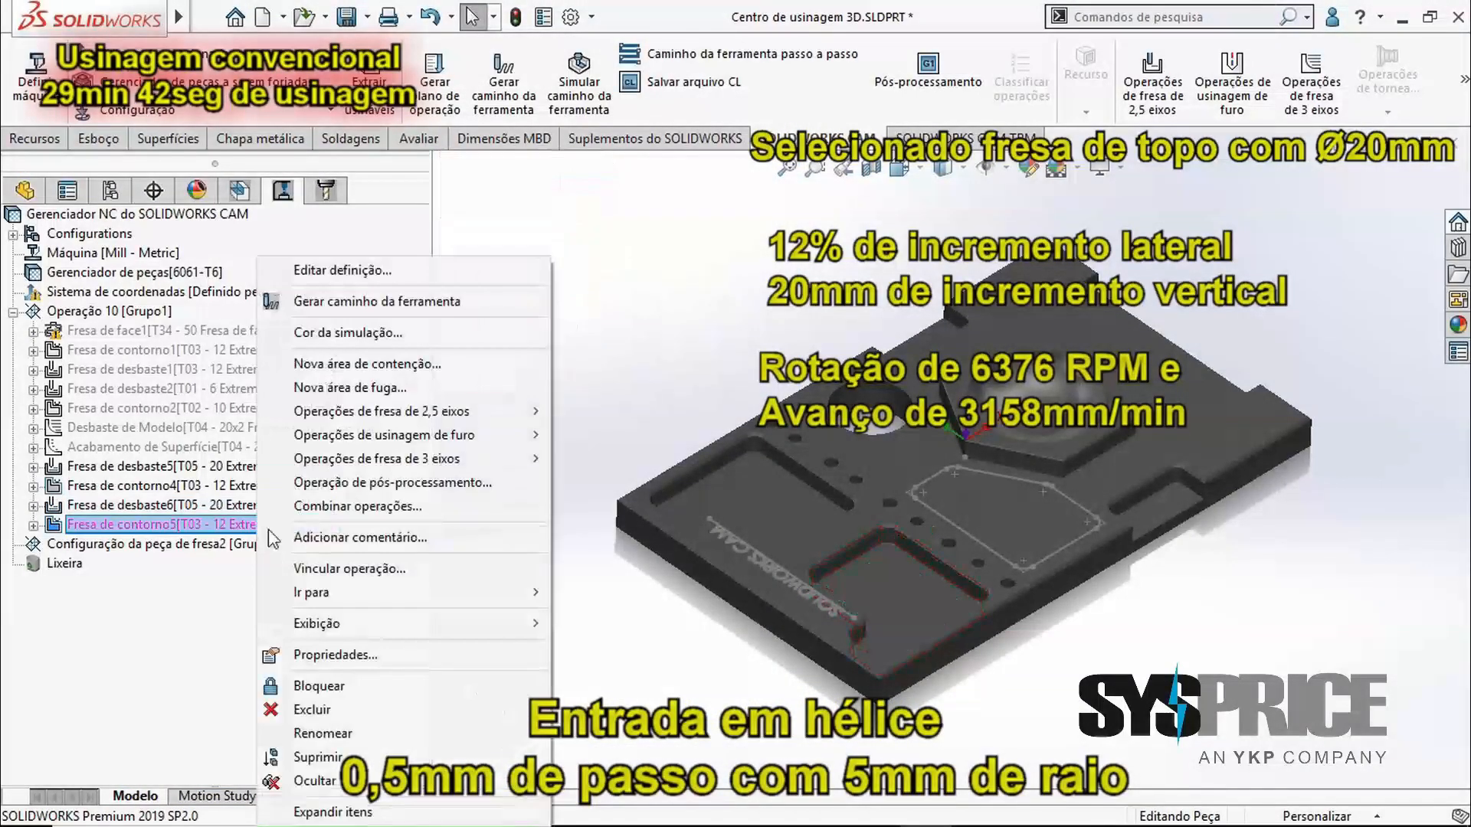
{"action": "left_click", "coordinate": [345, 299]}
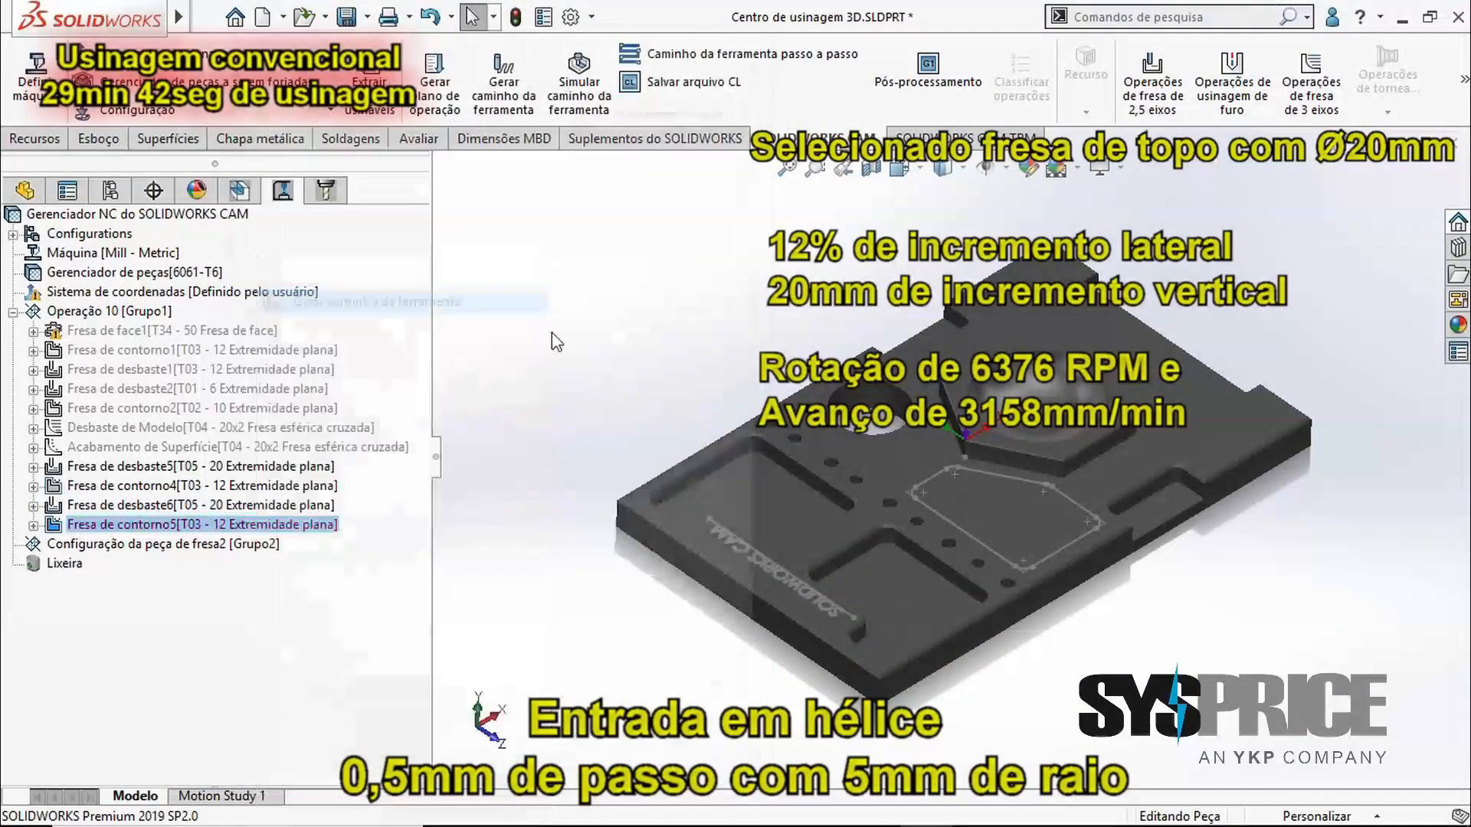
{"action": "left_click", "coordinate": [230, 505]}
{"action": "scroll", "coordinate": [939, 623], "scroll_direction": "down", "scroll_amount": 3}
{"action": "scroll", "coordinate": [913, 552], "scroll_direction": "down", "scroll_amount": 4}
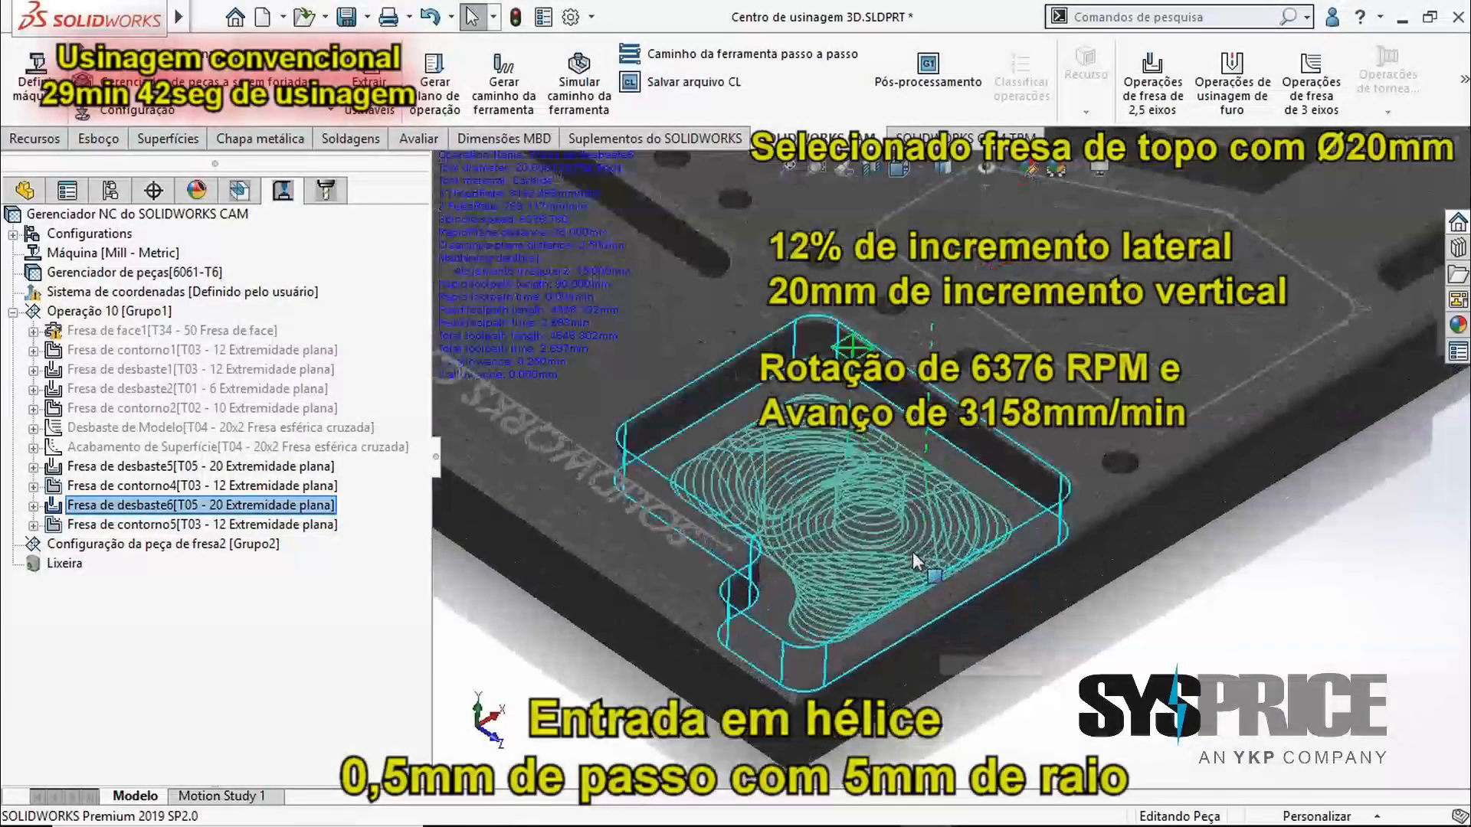
{"action": "mouse_move", "coordinate": [830, 628]}
{"action": "middle_mouse_down"}
{"action": "mouse_move", "coordinate": [831, 533]}
{"action": "mouse_move", "coordinate": [817, 677]}
{"action": "middle_mouse_up"}
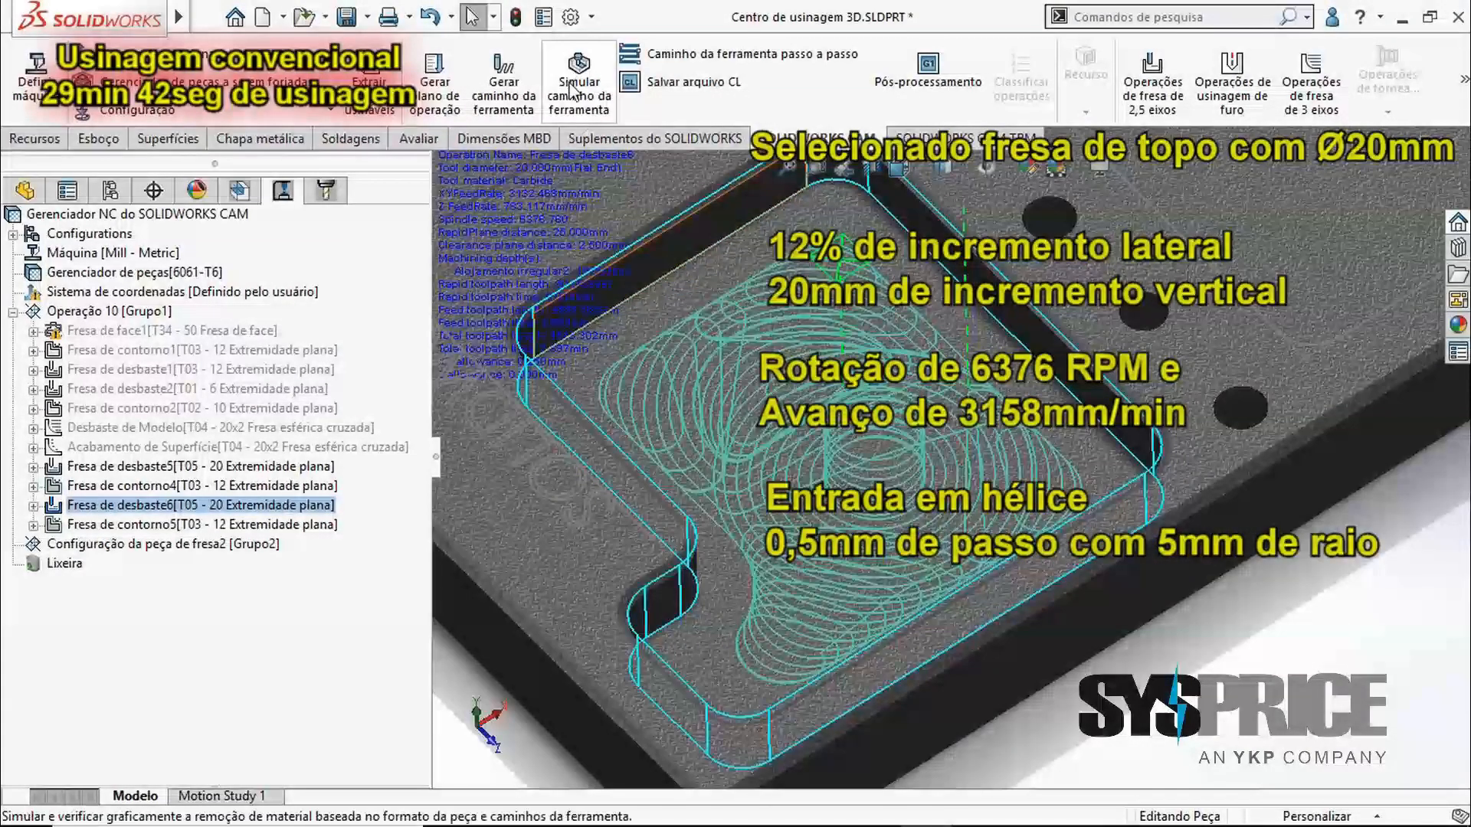
Suppress the operations Fresa de desbaste5 and Fresa de contorno4
{"action": "left_click", "coordinate": [180, 471]}
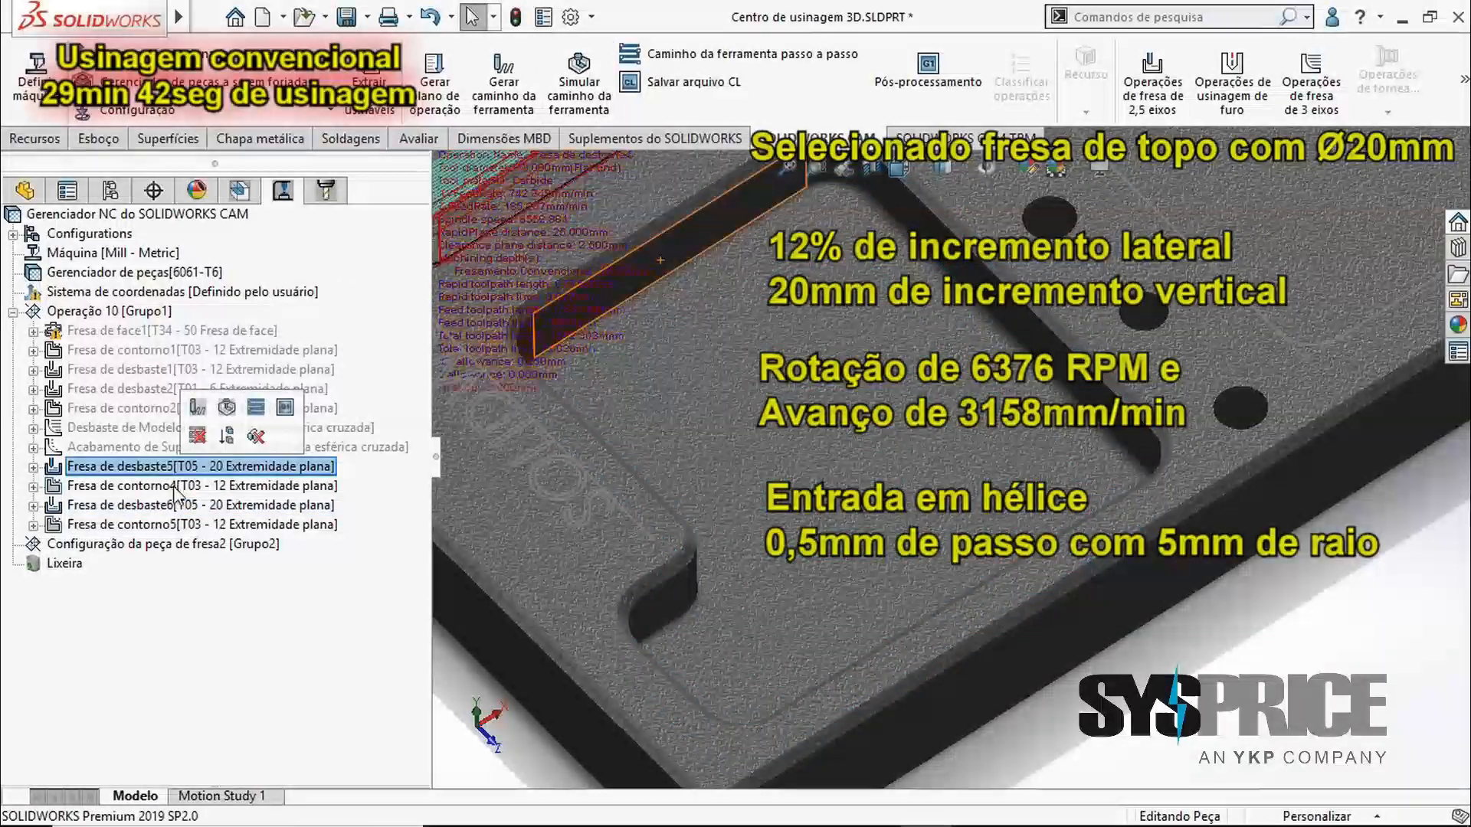
{"action": "left_click", "coordinate": [175, 485], "text": "ctrl"}
{"action": "right_click", "coordinate": [174, 486]}
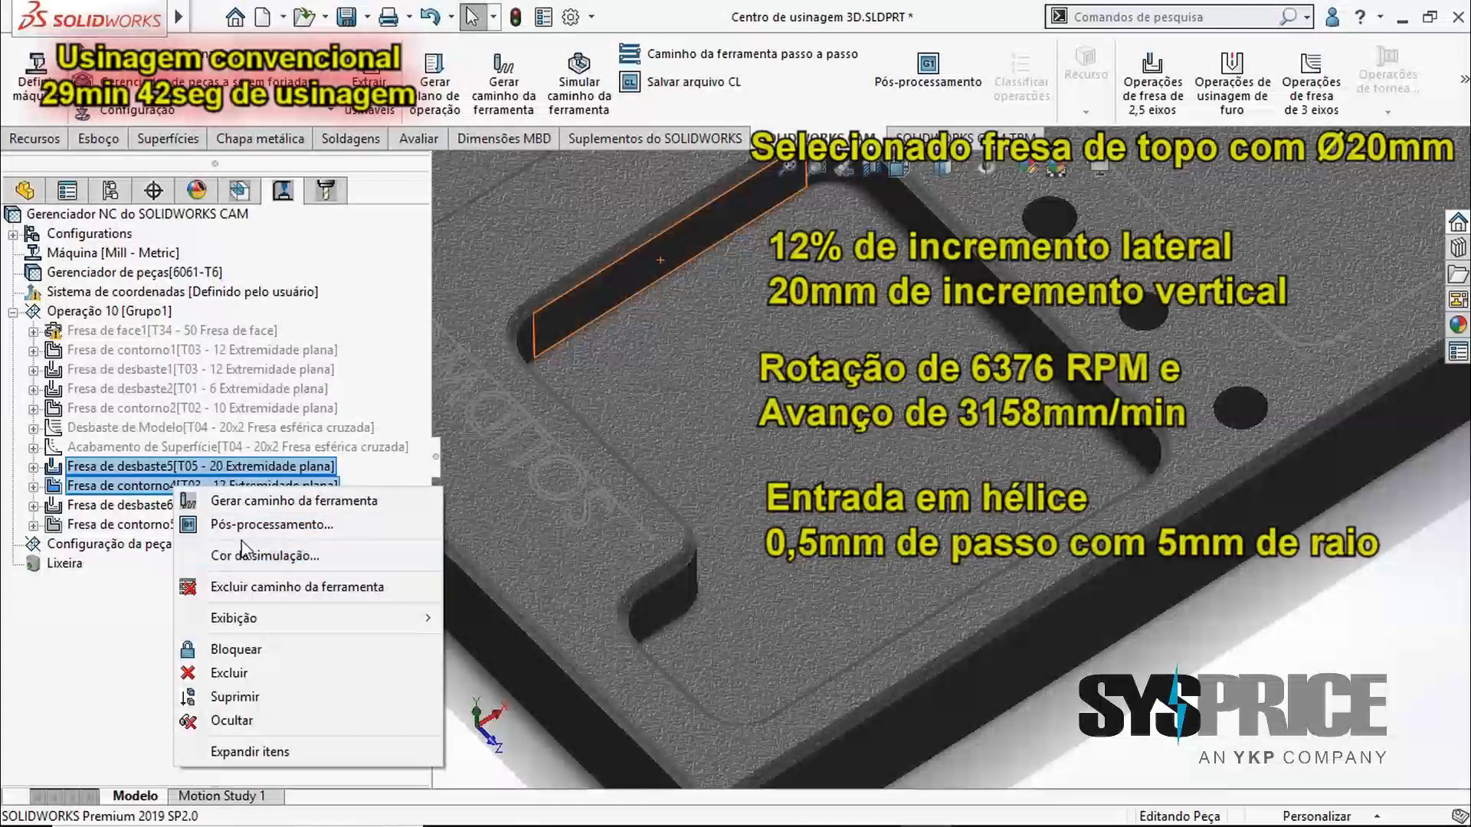
{"action": "left_click", "coordinate": [244, 699]}
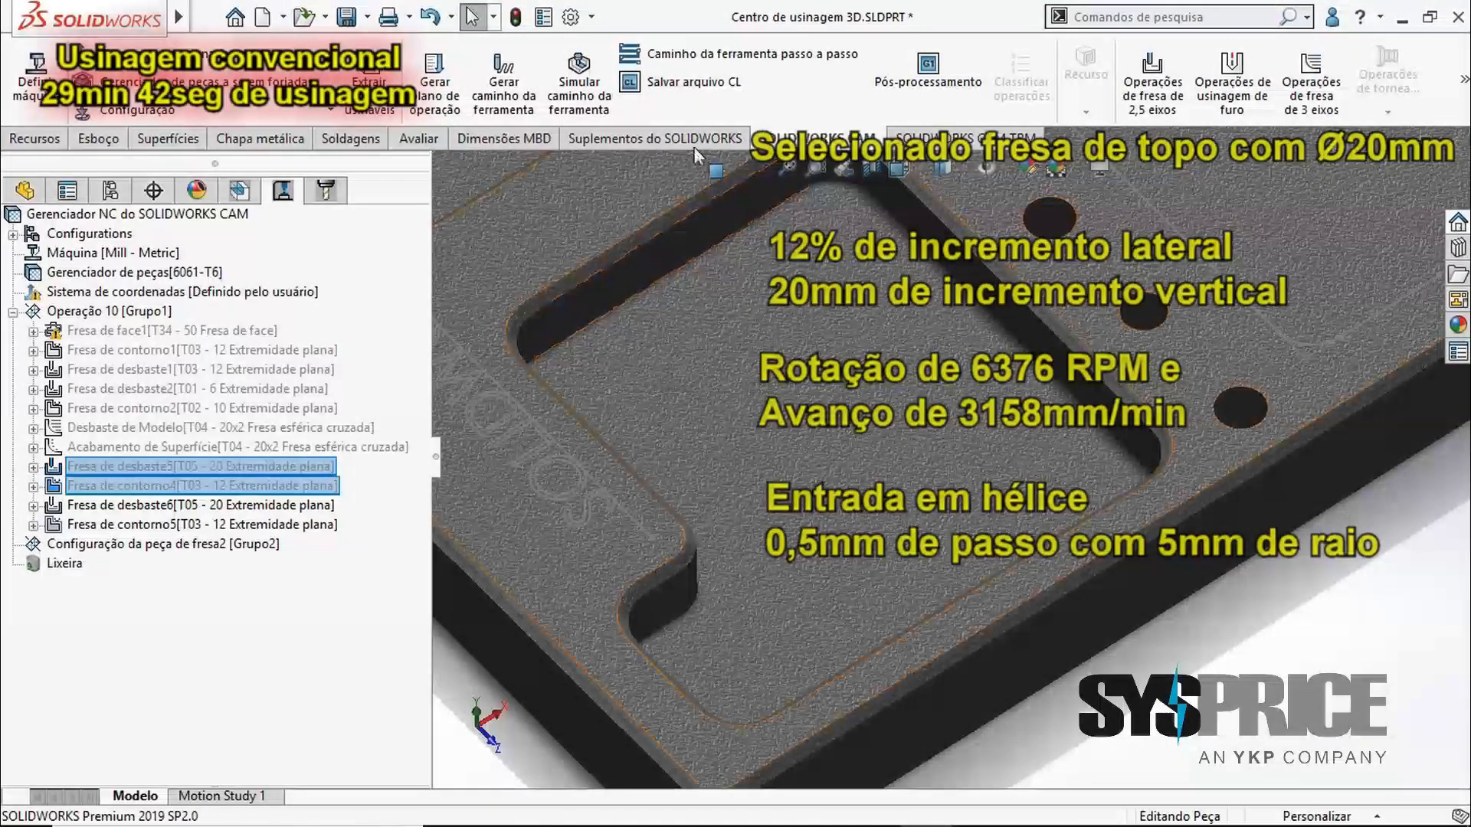
Simulate the remaining pocket roughing and contour toolpaths, slowing the playback to examine the trochoidal cutting before finishing the simulation
{"action": "left_click", "coordinate": [582, 107]}
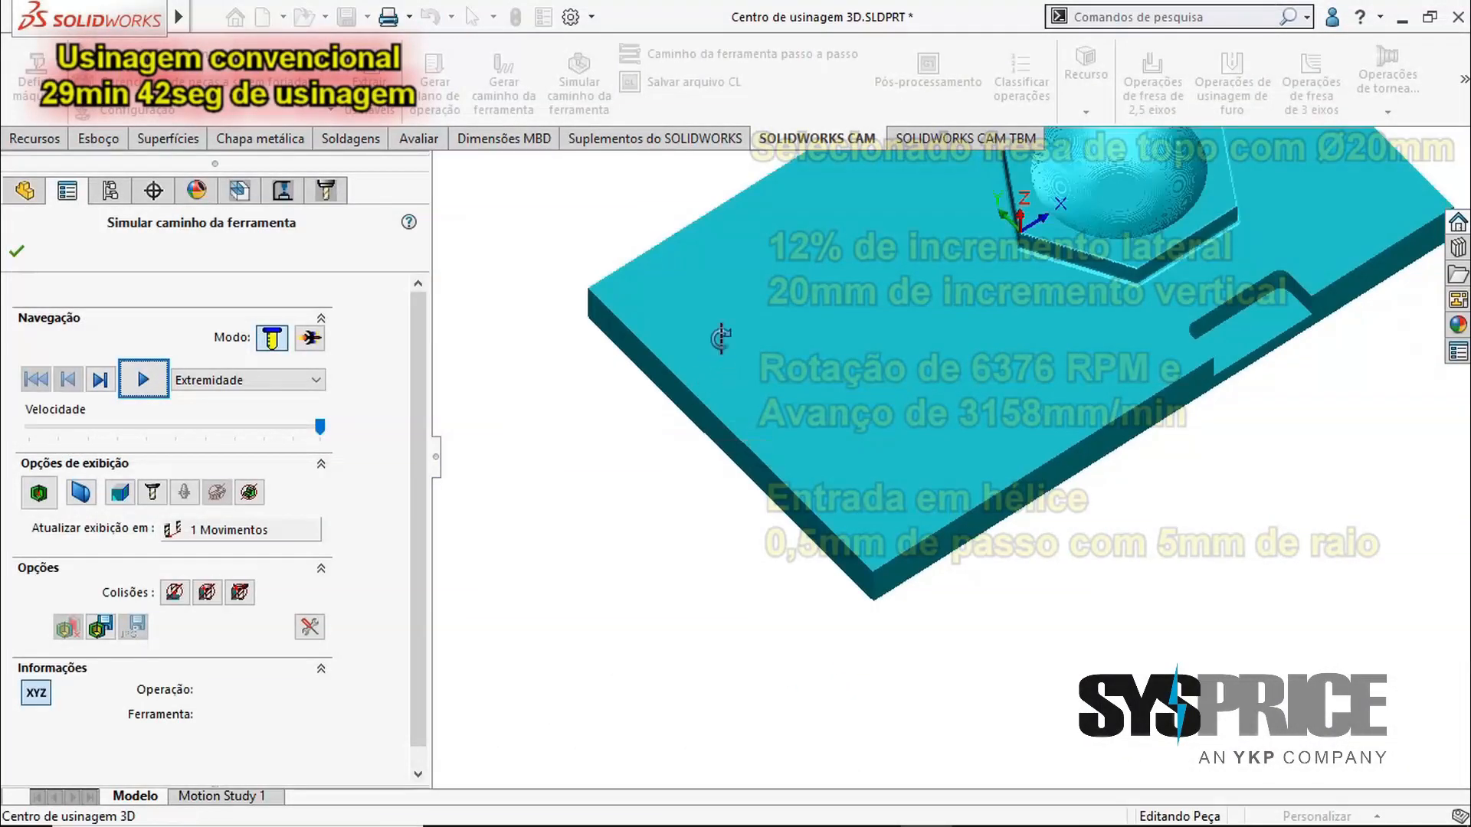
{"action": "left_click", "coordinate": [143, 379]}
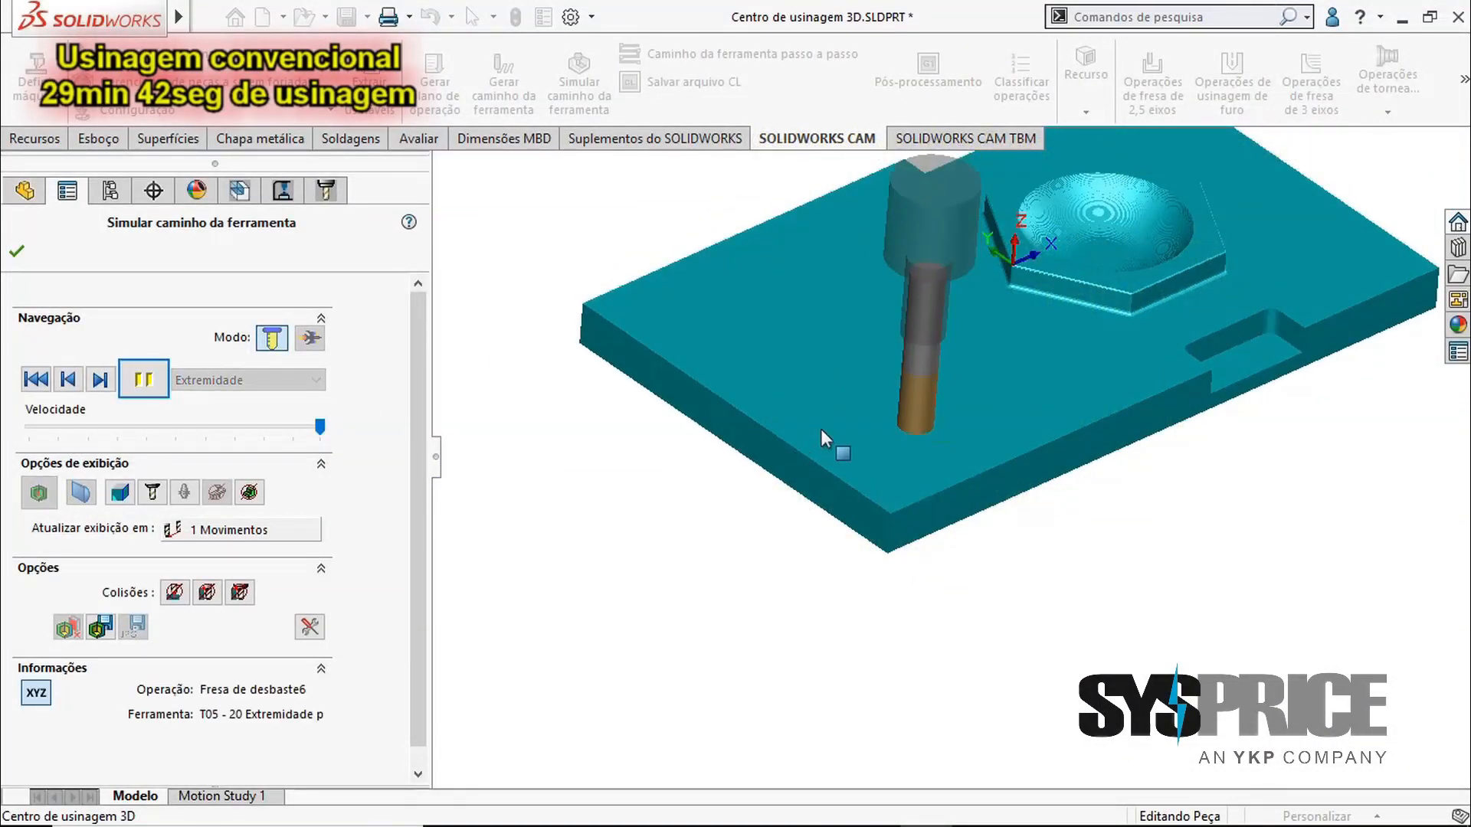
{"action": "scroll", "coordinate": [843, 427], "scroll_direction": "down", "scroll_amount": 4}
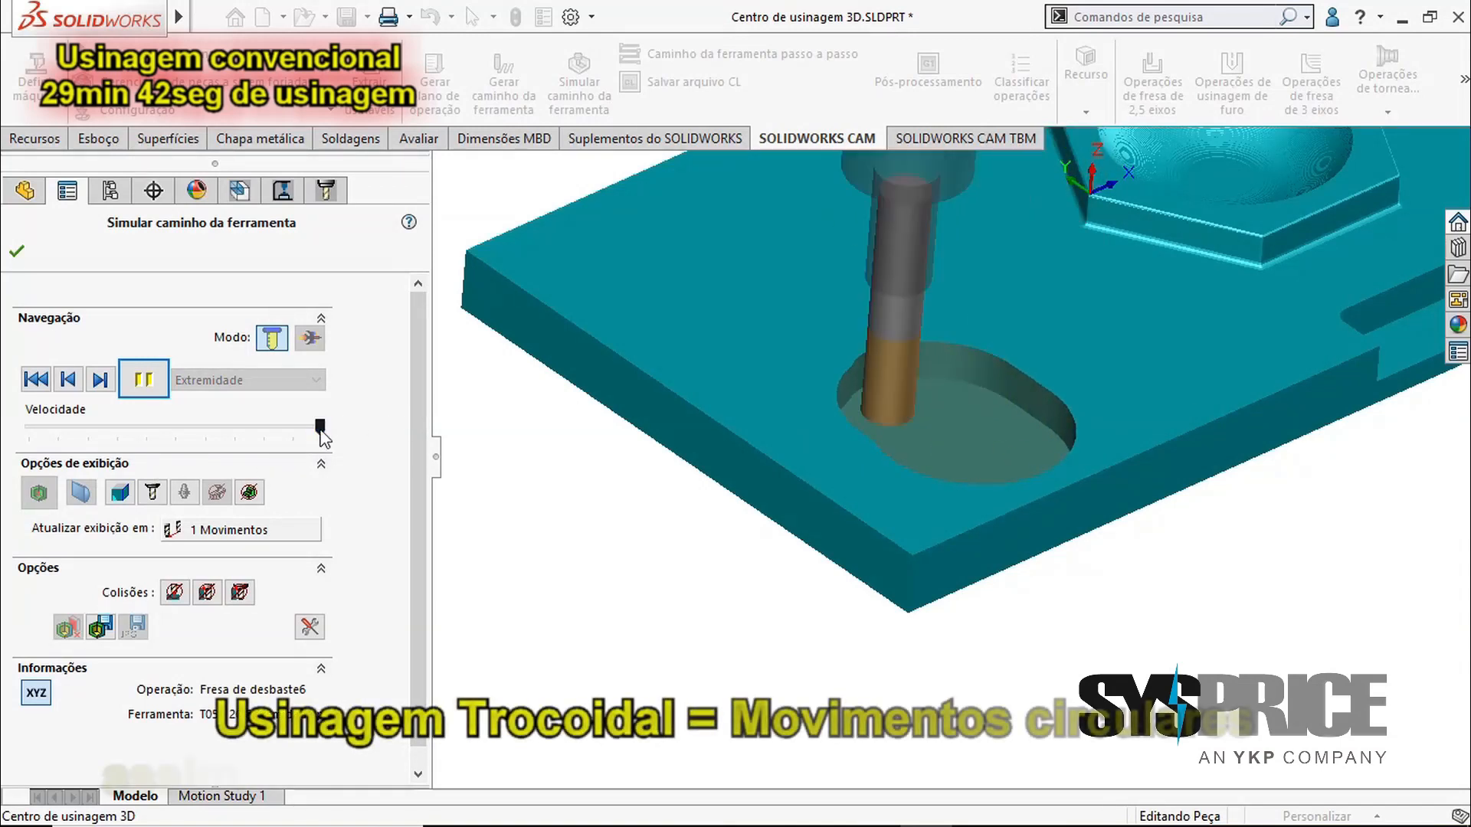
{"action": "left_click_drag", "start_coordinate": [320, 427], "coordinate": [287, 426]}
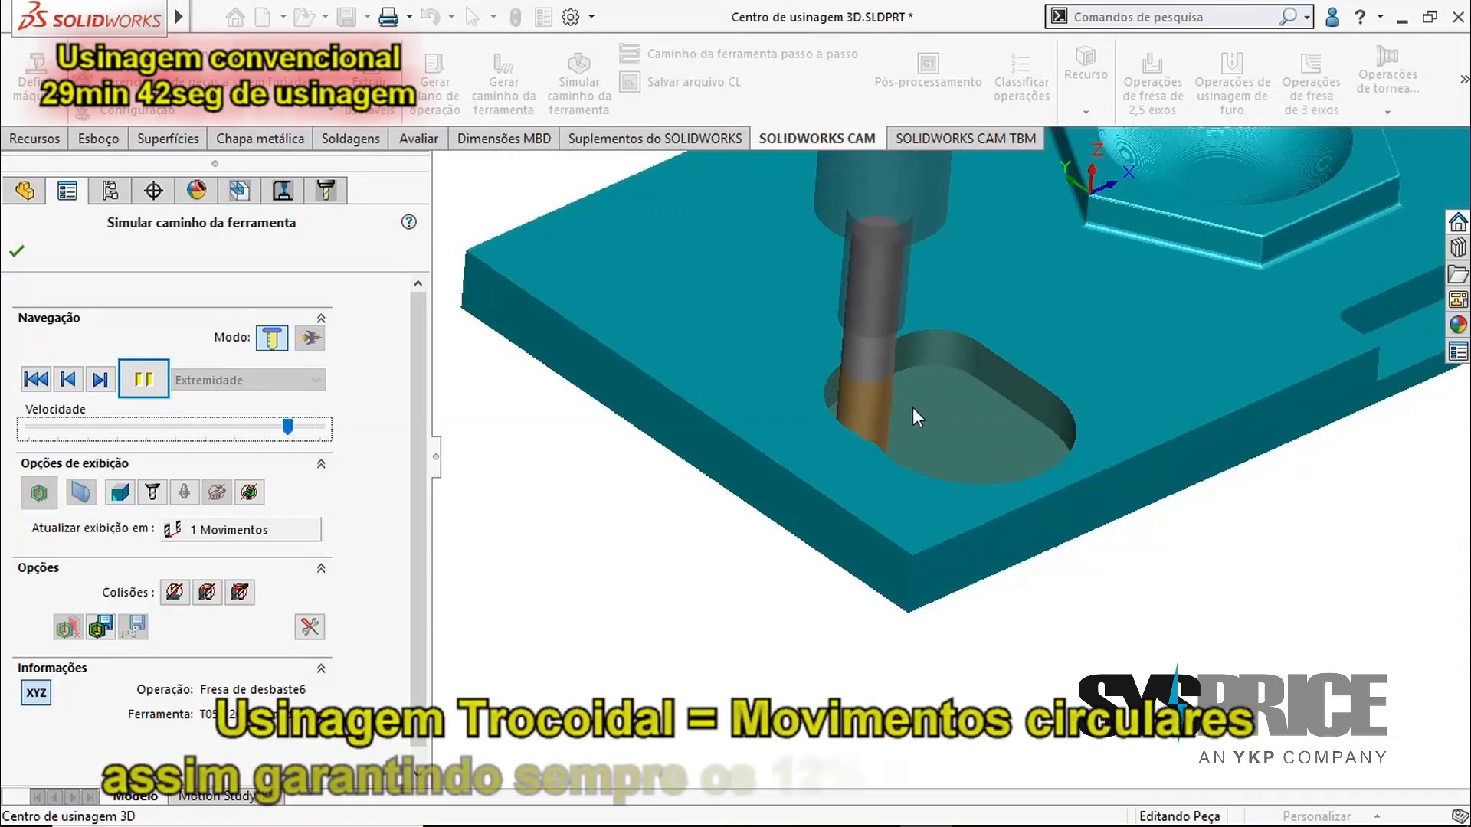
{"action": "scroll", "coordinate": [914, 409], "scroll_direction": "down", "scroll_amount": 1}
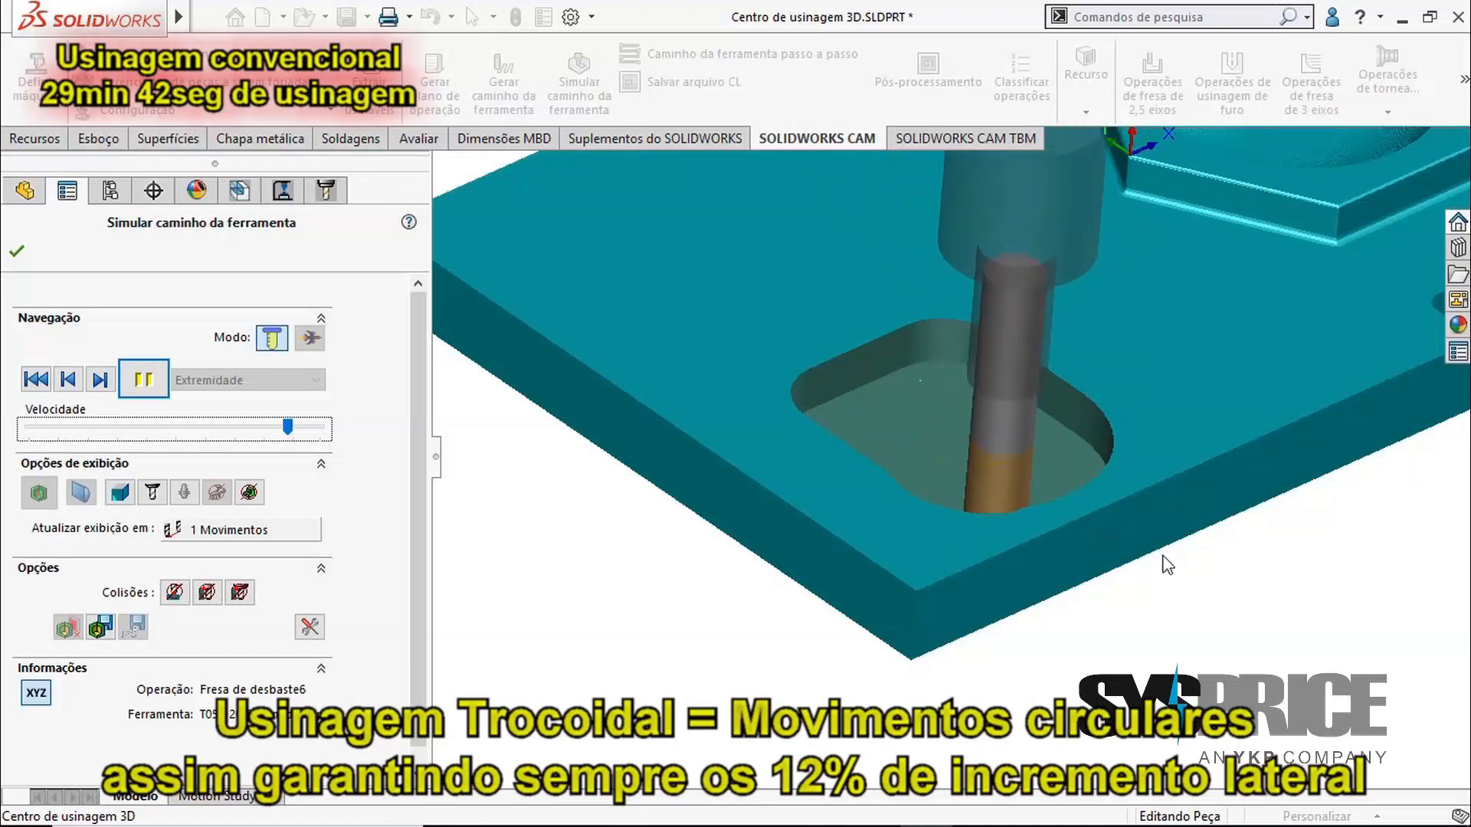
{"action": "scroll", "coordinate": [1003, 493], "scroll_direction": "down", "scroll_amount": 2}
{"action": "scroll", "coordinate": [999, 494], "scroll_direction": "down", "scroll_amount": 1}
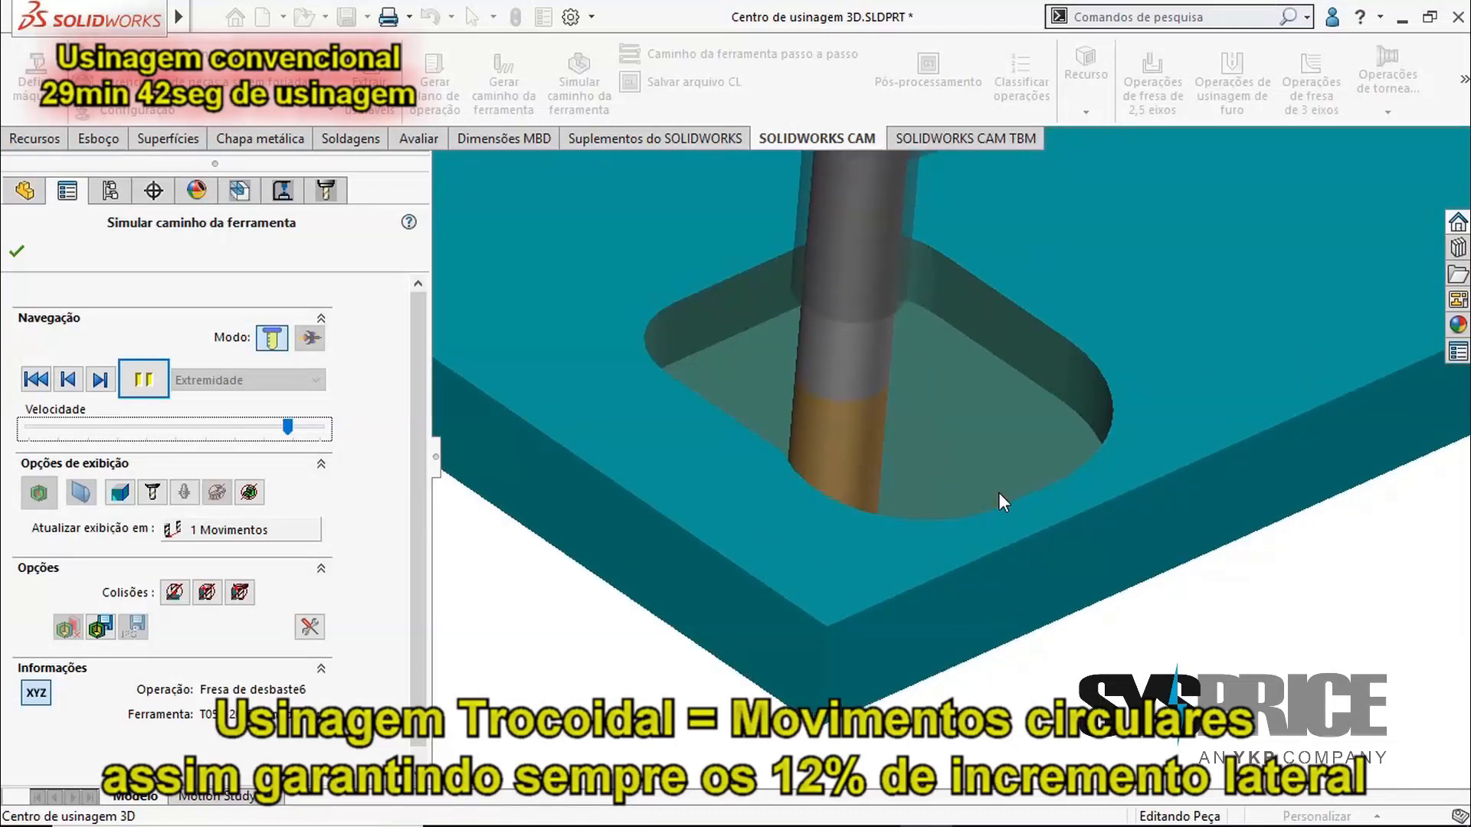
{"action": "left_click_drag", "start_coordinate": [288, 427], "coordinate": [309, 430]}
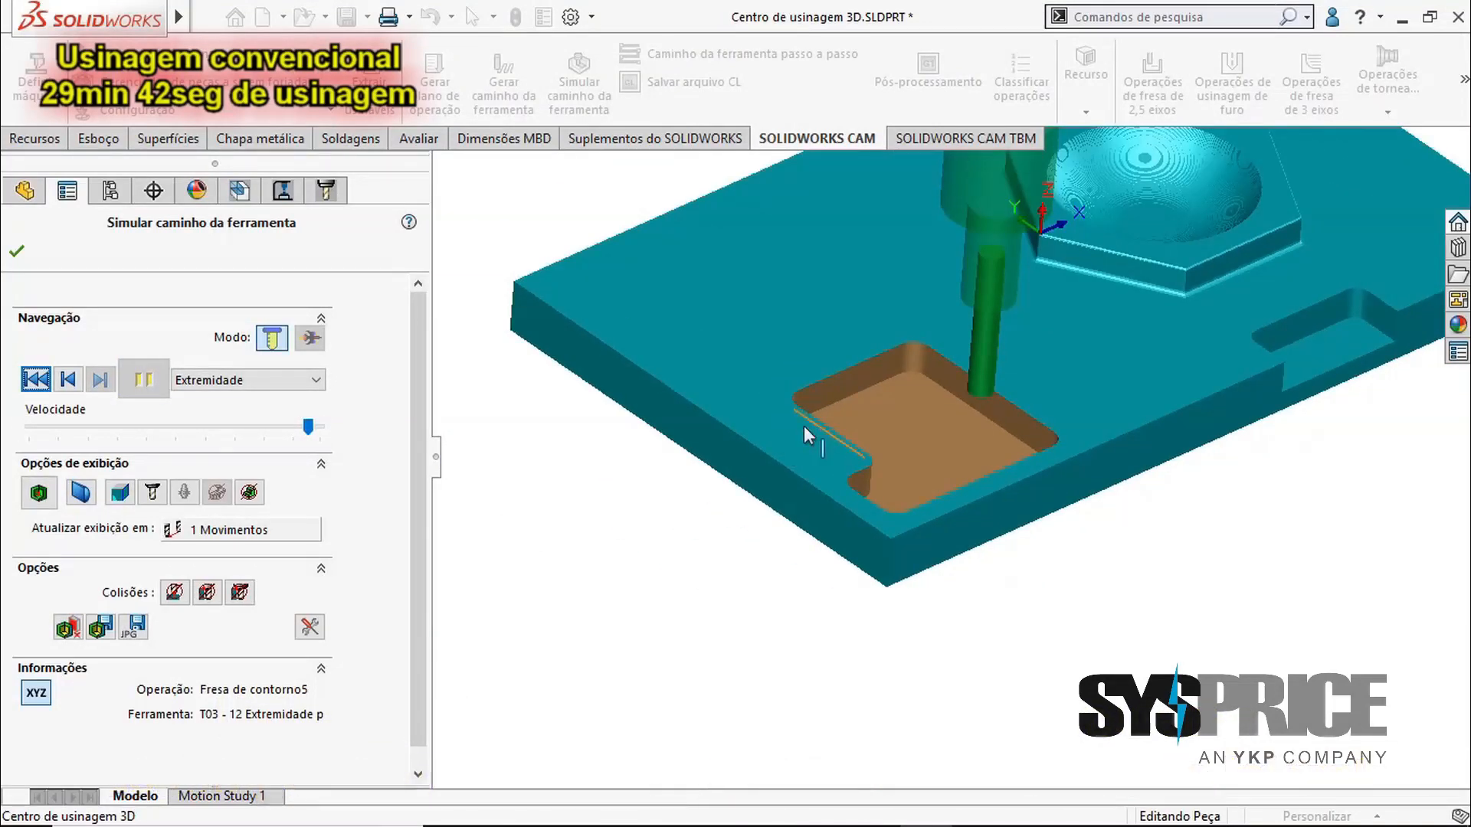
{"action": "left_click", "coordinate": [18, 252]}
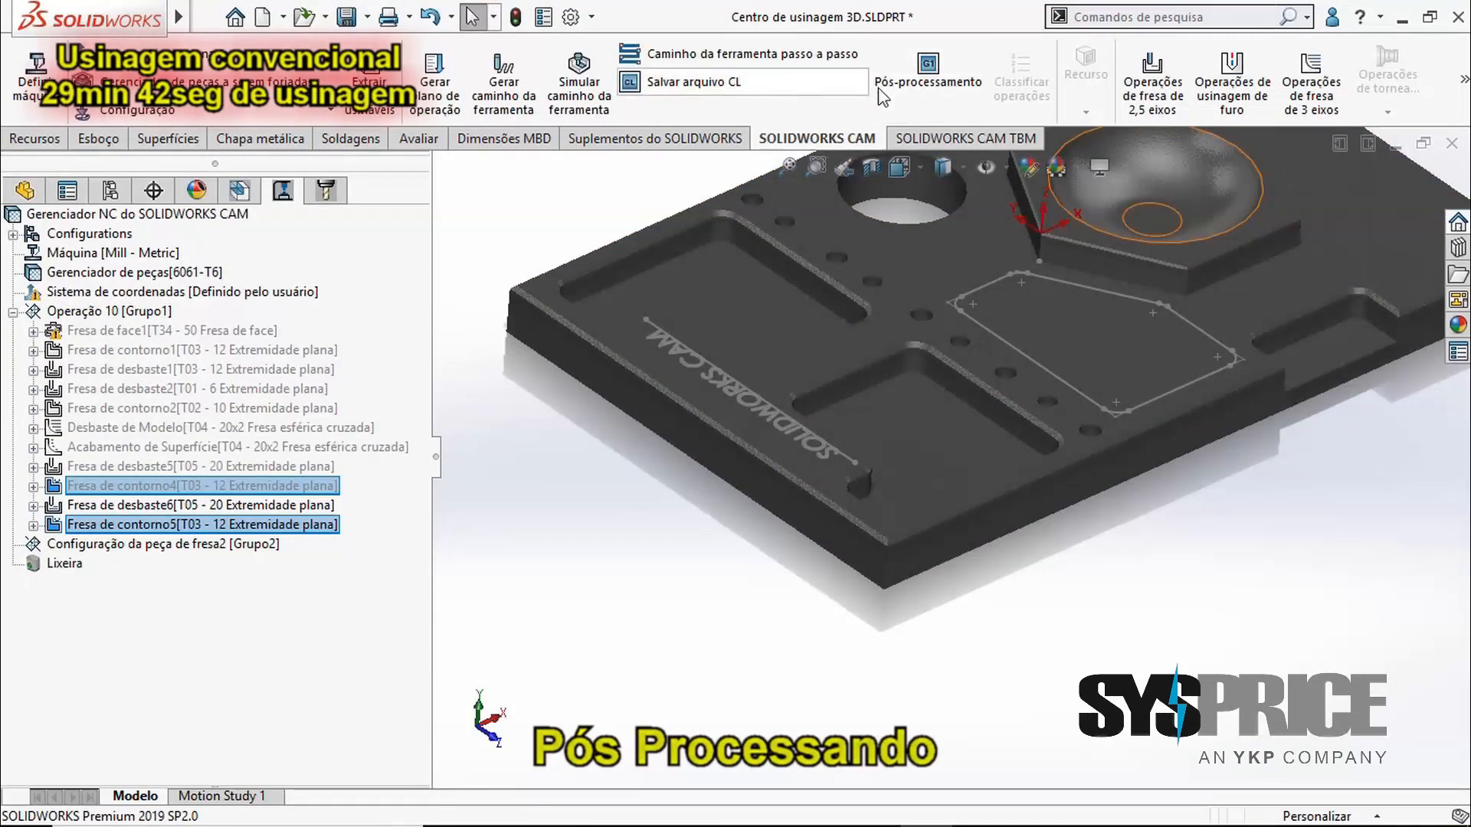
Post-process the active operations to a text file named teste, replacing the existing file, and review the NC code's estimated machine time
{"action": "left_click", "coordinate": [901, 94]}
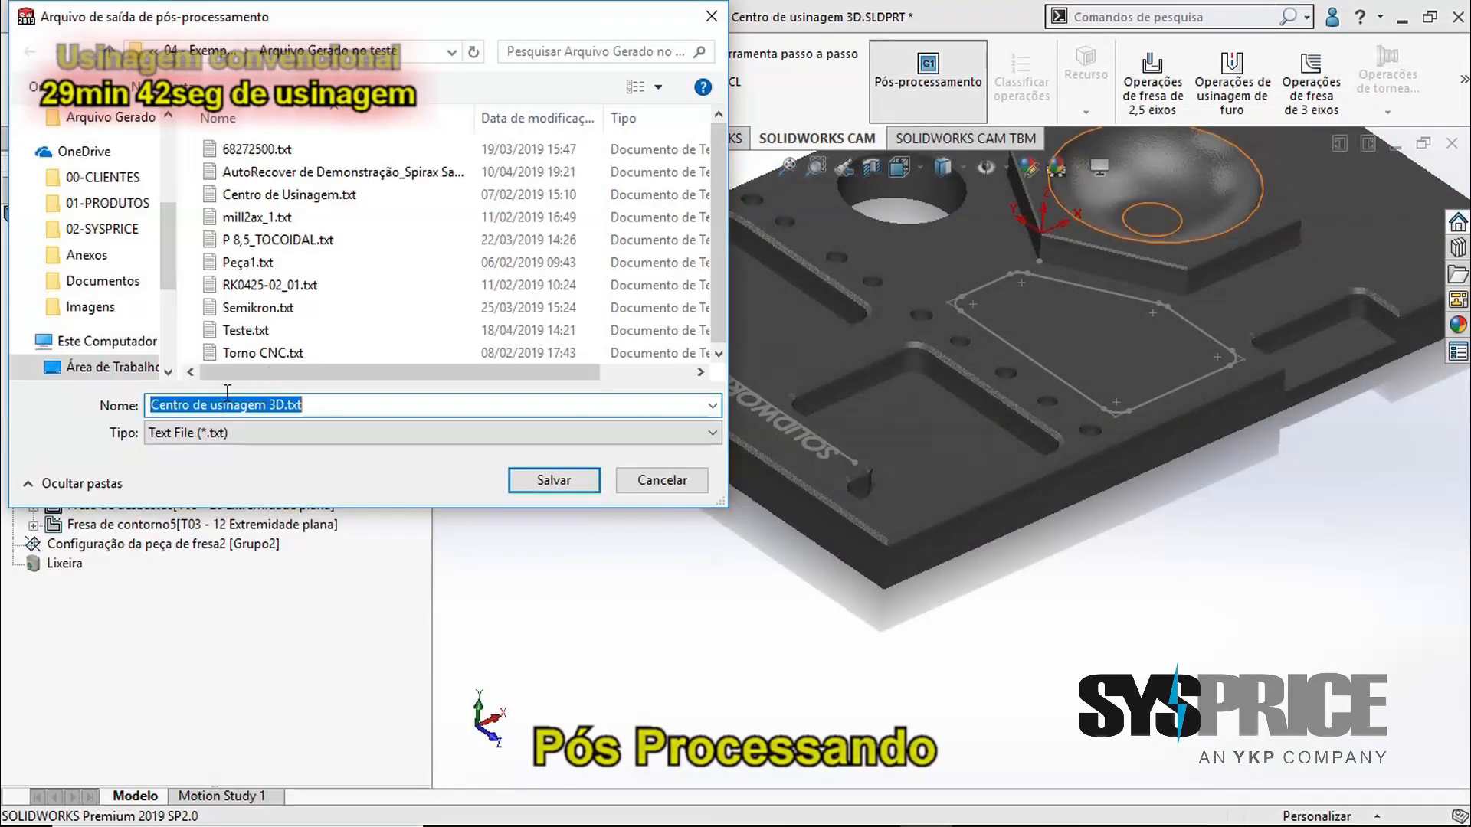
{"action": "type", "text": "teste"}
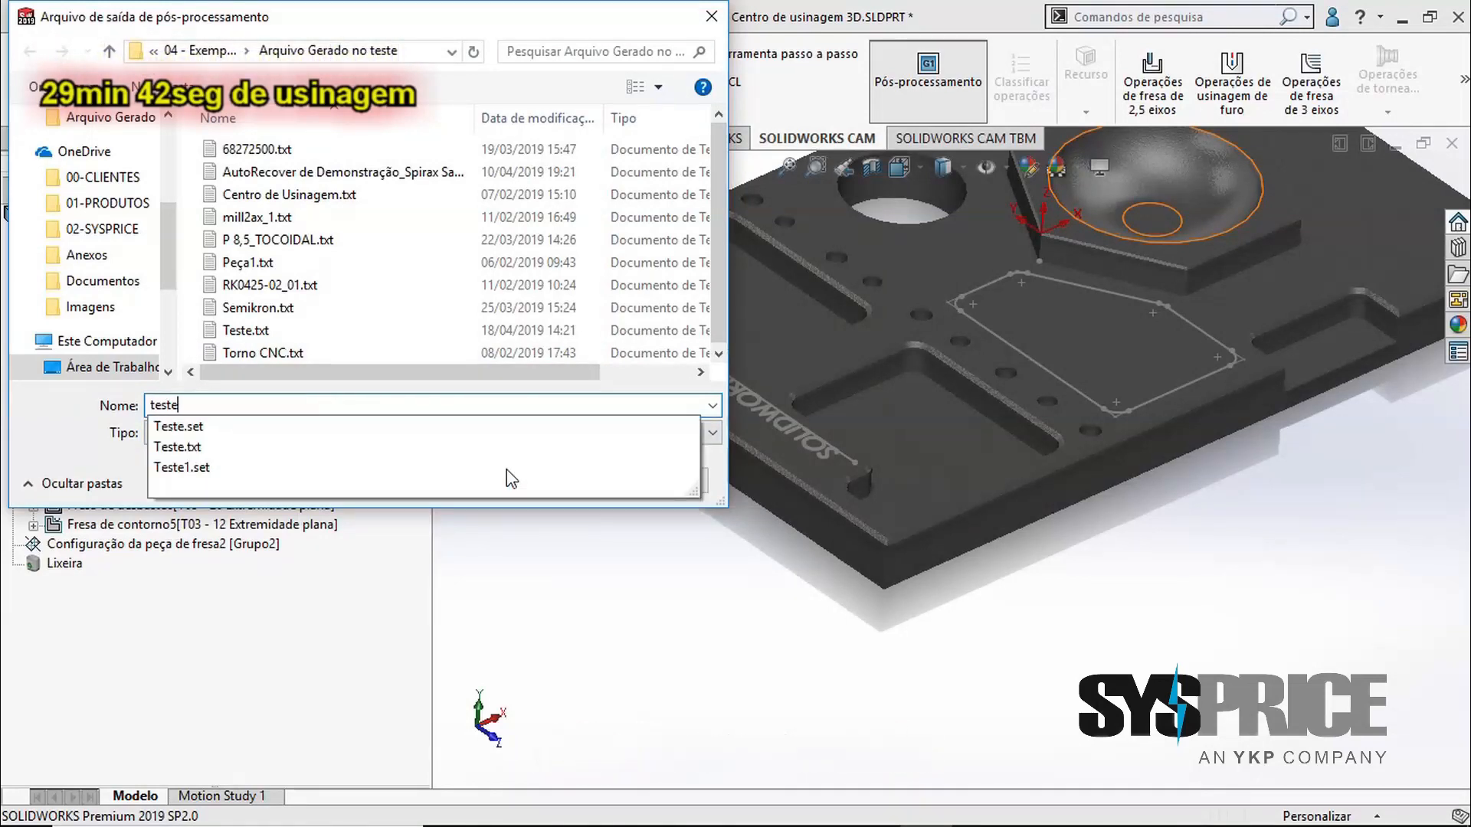
{"action": "left_click", "coordinate": [507, 468]}
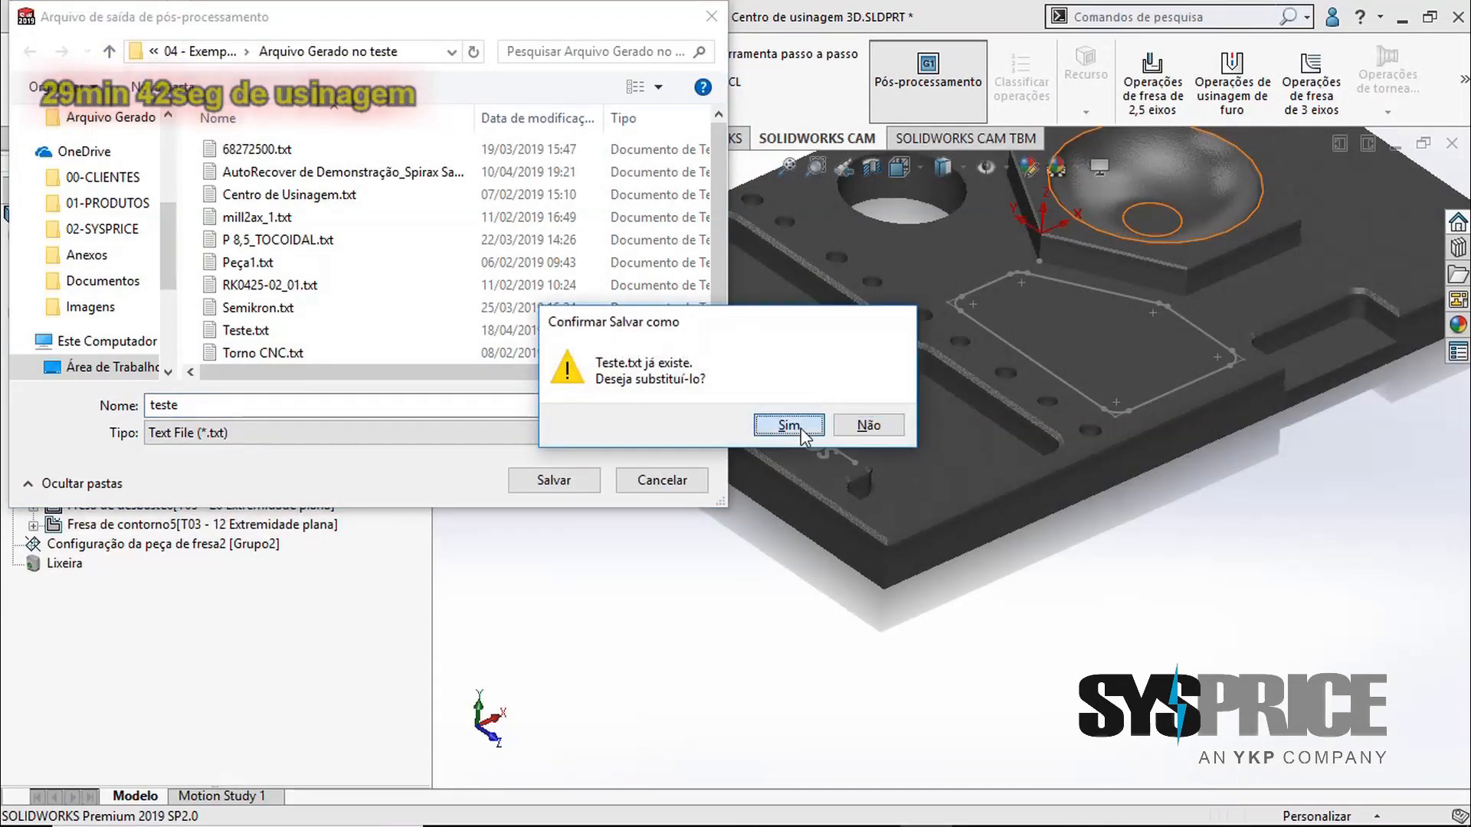
{"action": "left_click", "coordinate": [802, 429]}
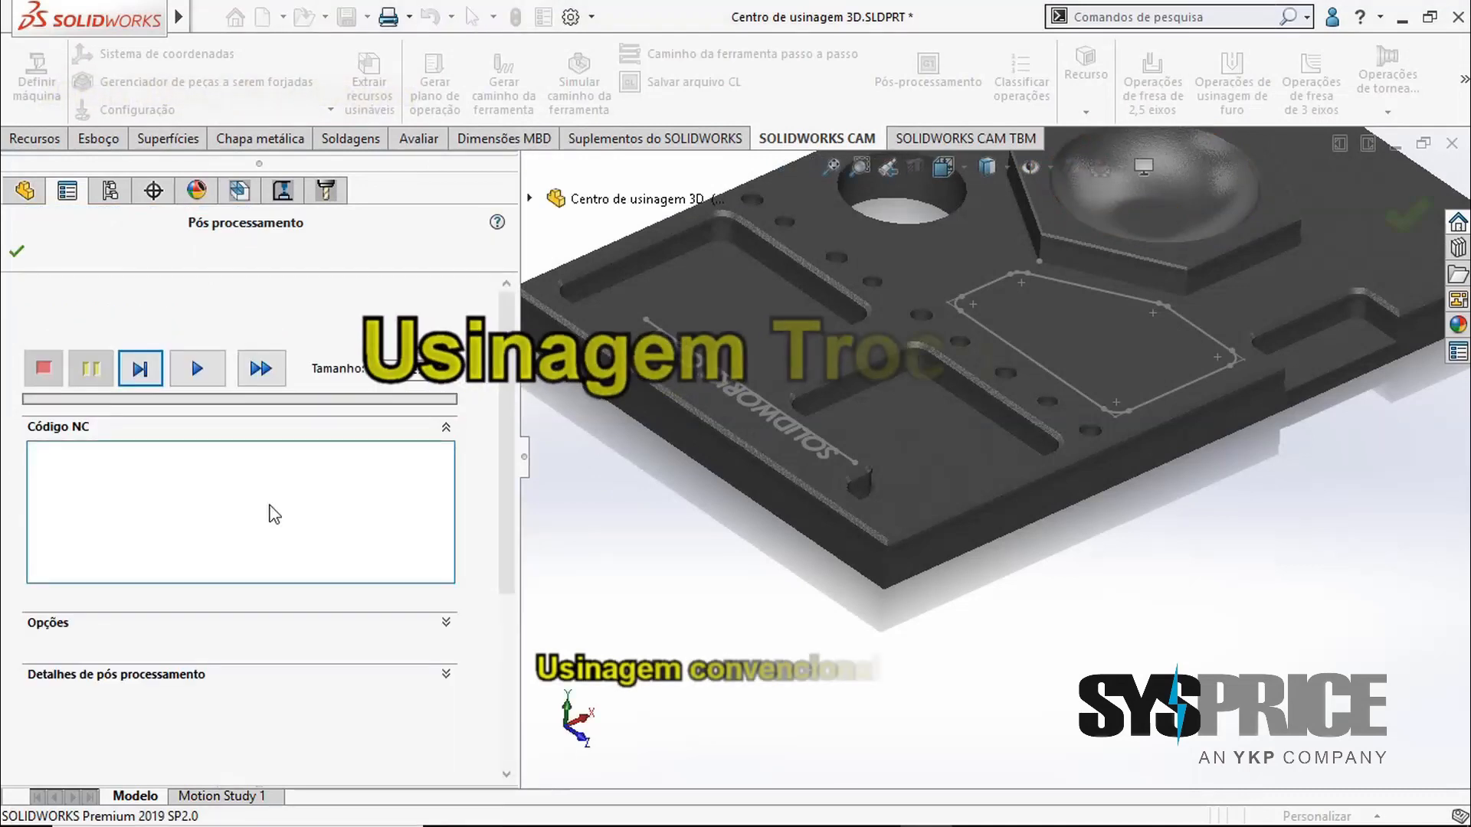
{"action": "left_click", "coordinate": [192, 370]}
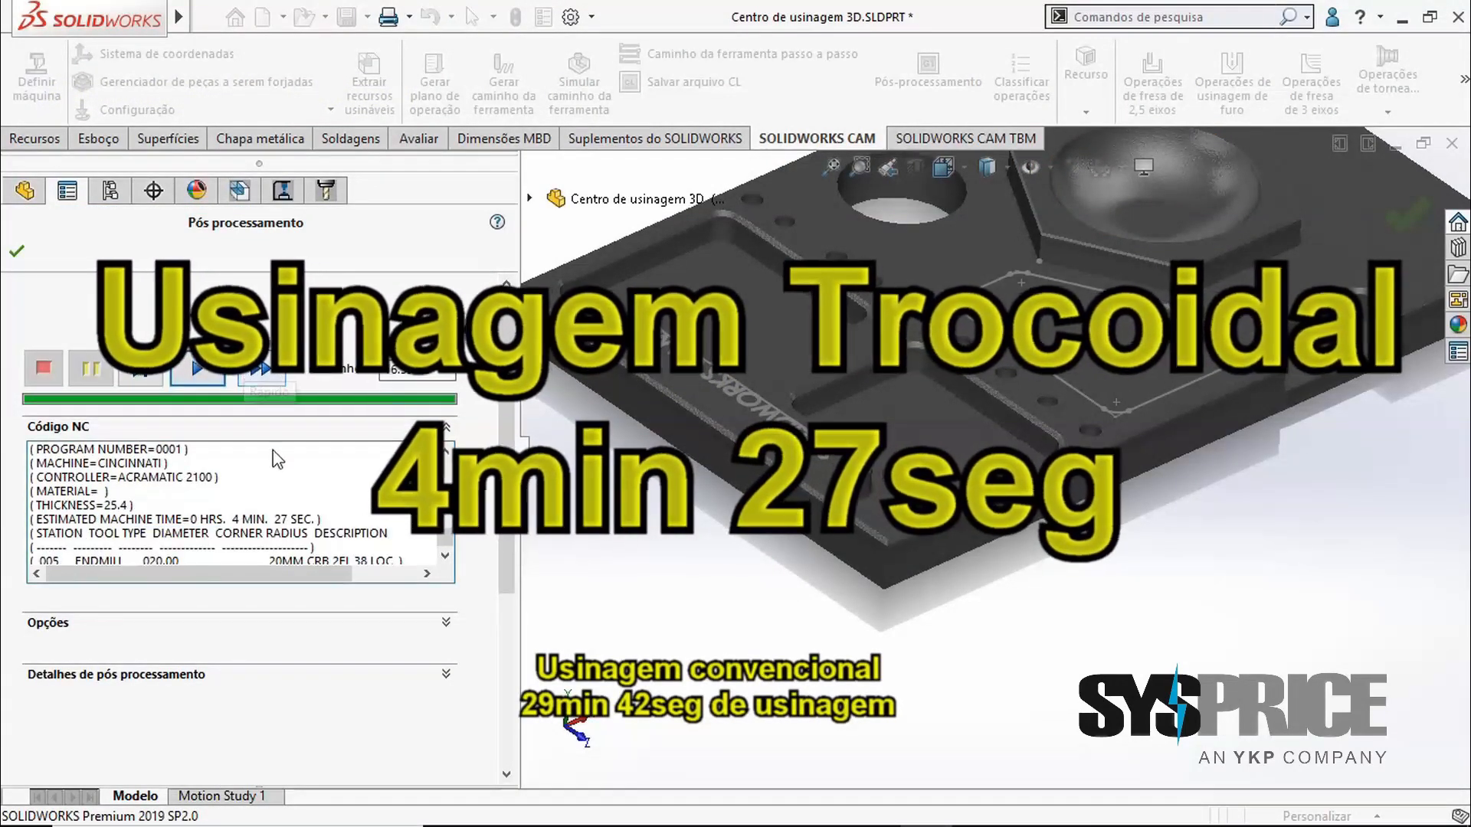
{"action": "scroll", "coordinate": [335, 514], "scroll_direction": "up", "scroll_amount": 3}
{"action": "scroll", "coordinate": [337, 526], "scroll_direction": "down", "scroll_amount": 2}
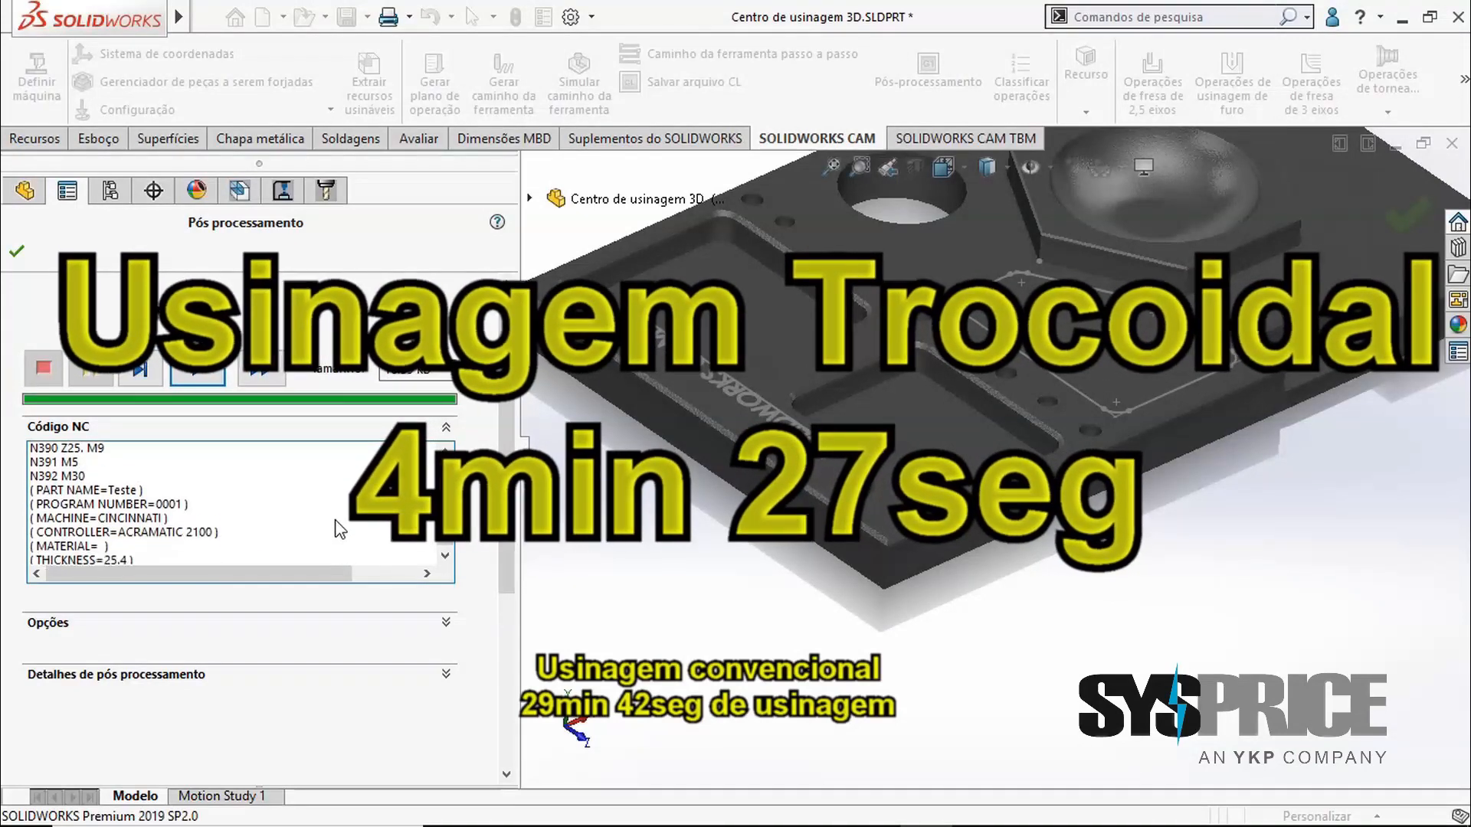
{"action": "scroll", "coordinate": [335, 514], "scroll_direction": "down", "scroll_amount": 3}
{"action": "left_click", "coordinate": [335, 519]}
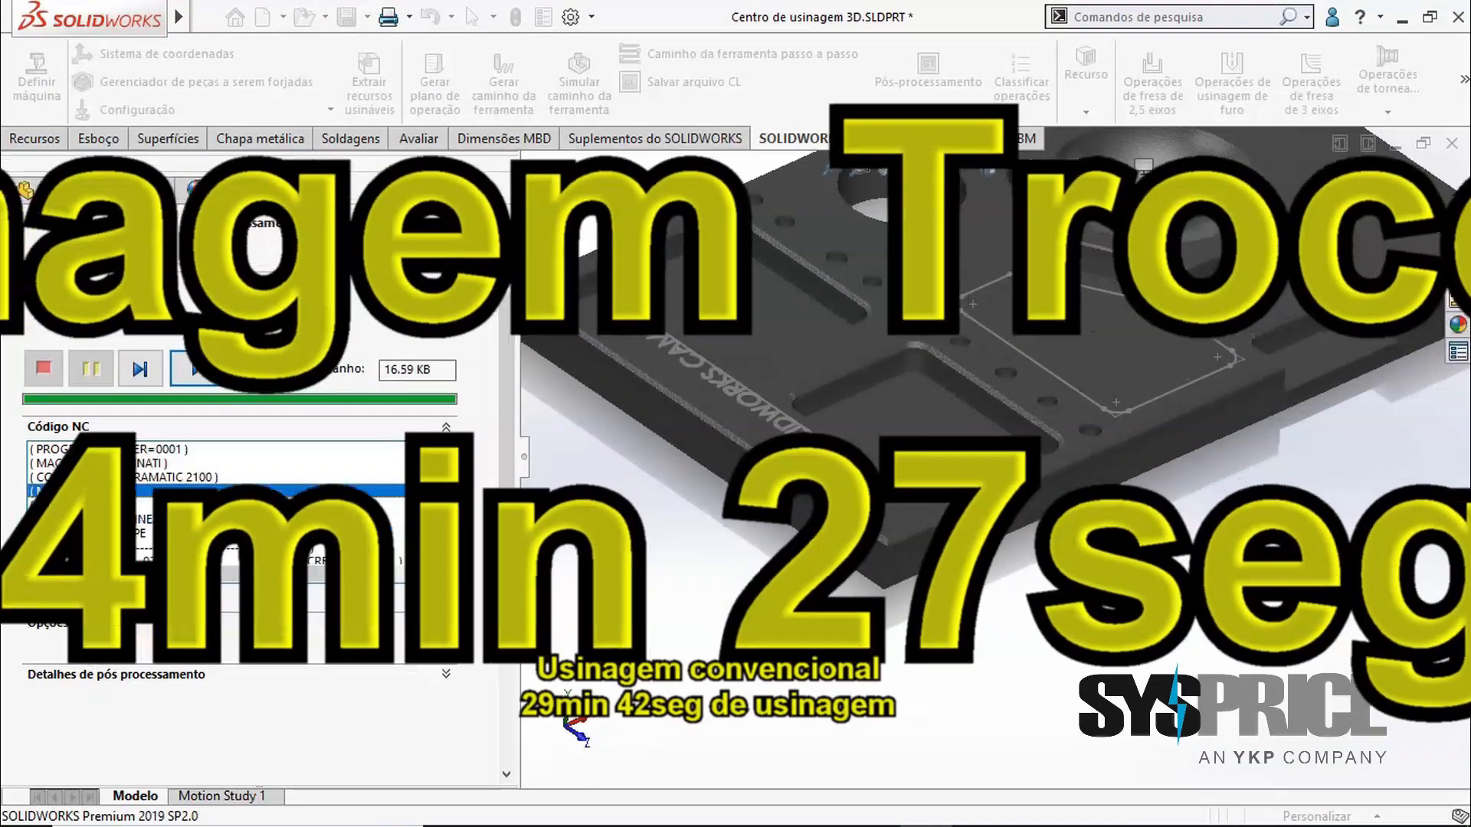
{"action": "left_click", "coordinate": [319, 494]}
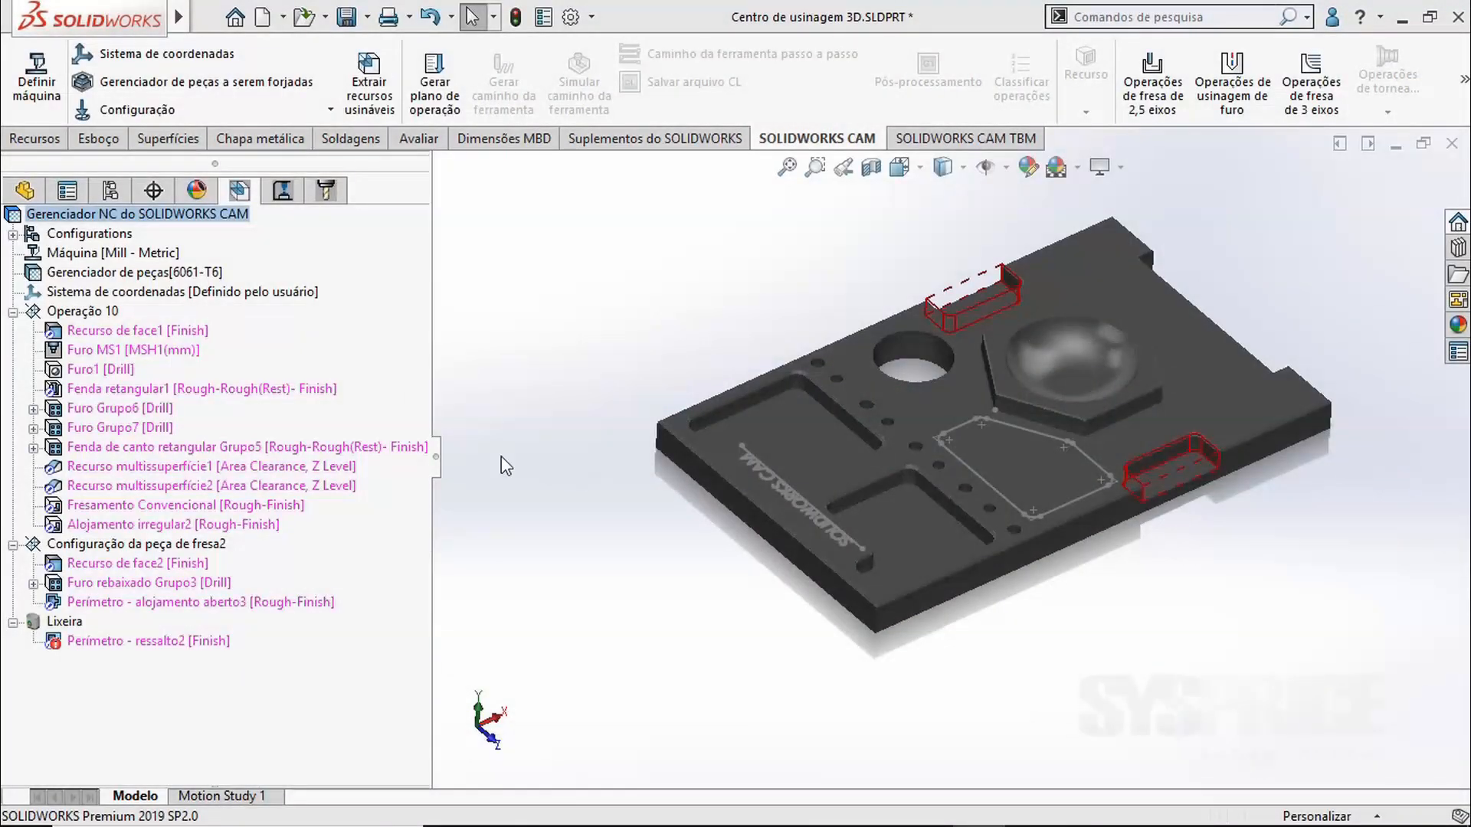
Generate the operation plan for the hole groups Furo Grupo6 and Furo Grupo7
{"action": "left_click", "coordinate": [147, 426]}
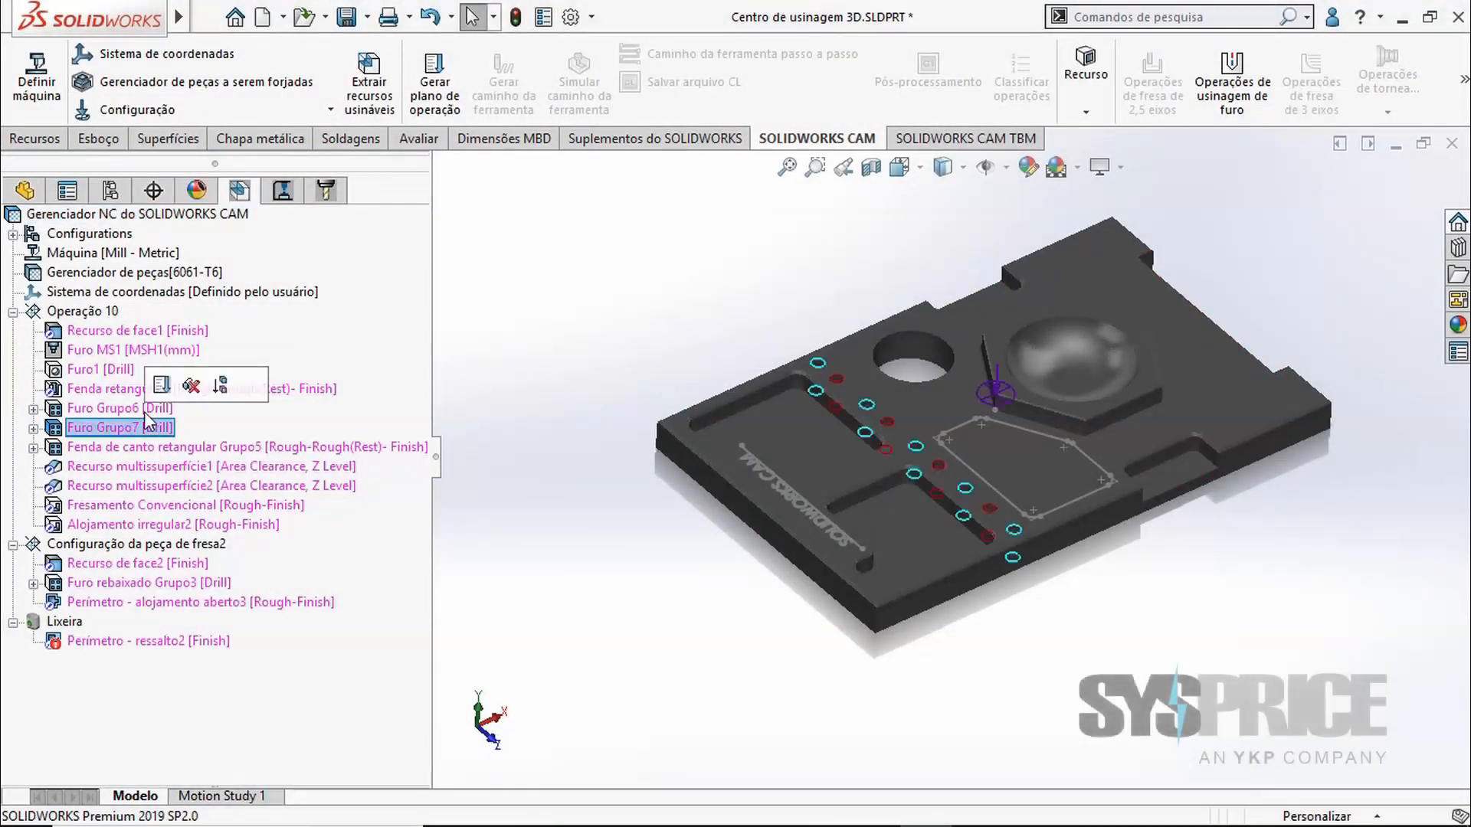
{"action": "left_click", "coordinate": [141, 429], "text": "ctrl"}
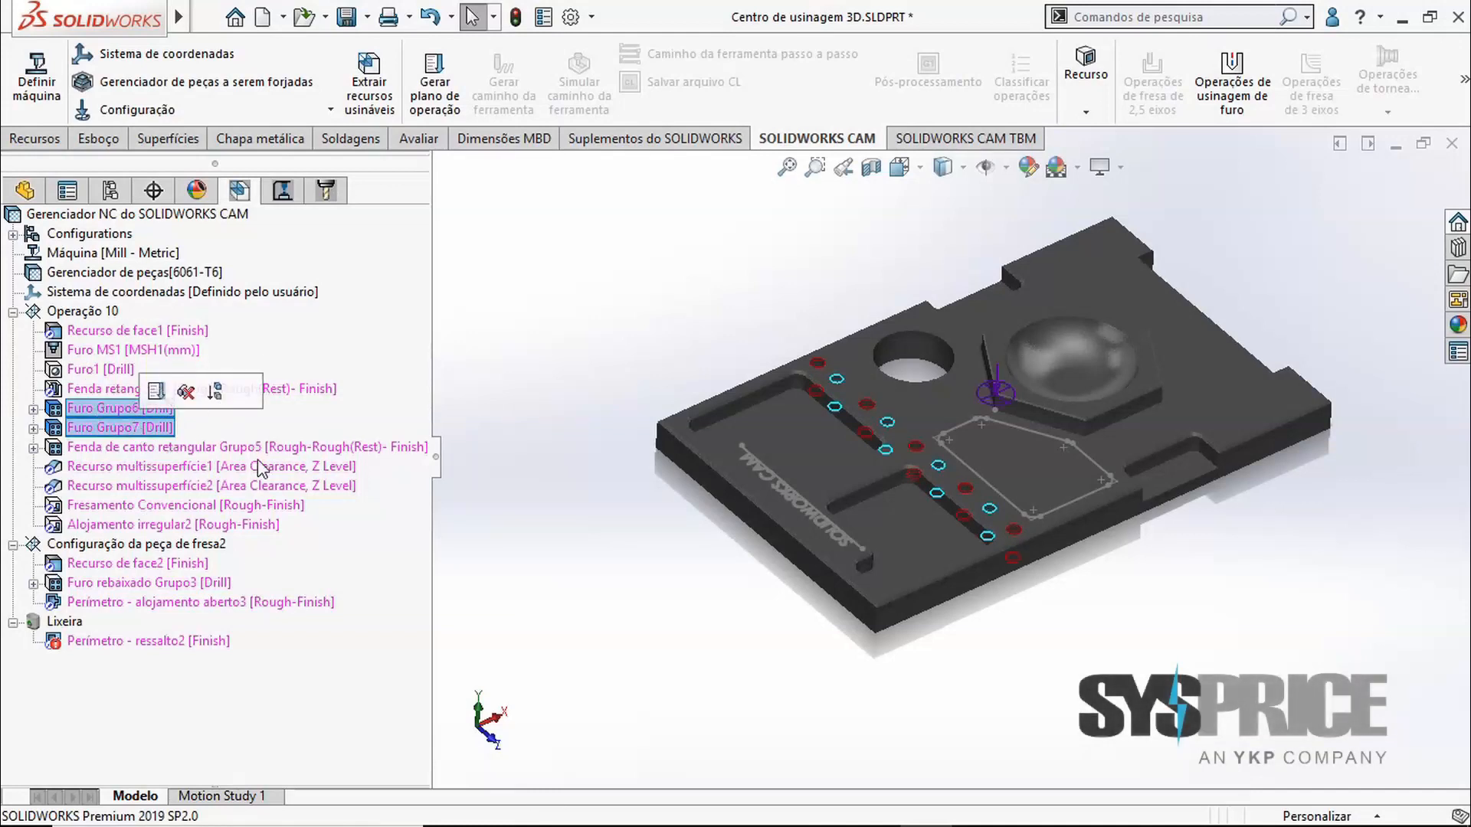
{"action": "scroll", "coordinate": [921, 433], "scroll_direction": "down", "scroll_amount": 2}
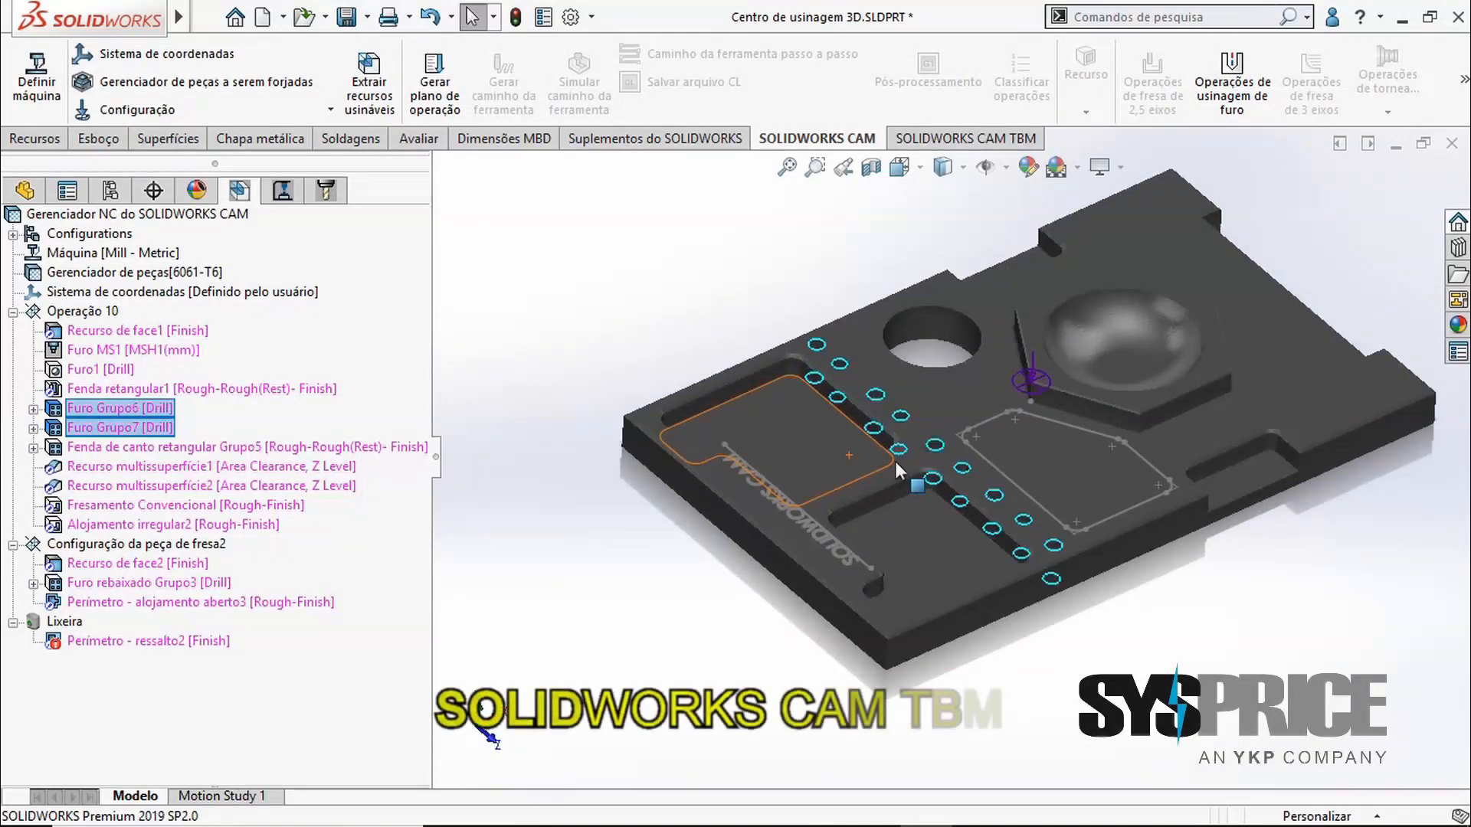
{"action": "right_click", "coordinate": [164, 414]}
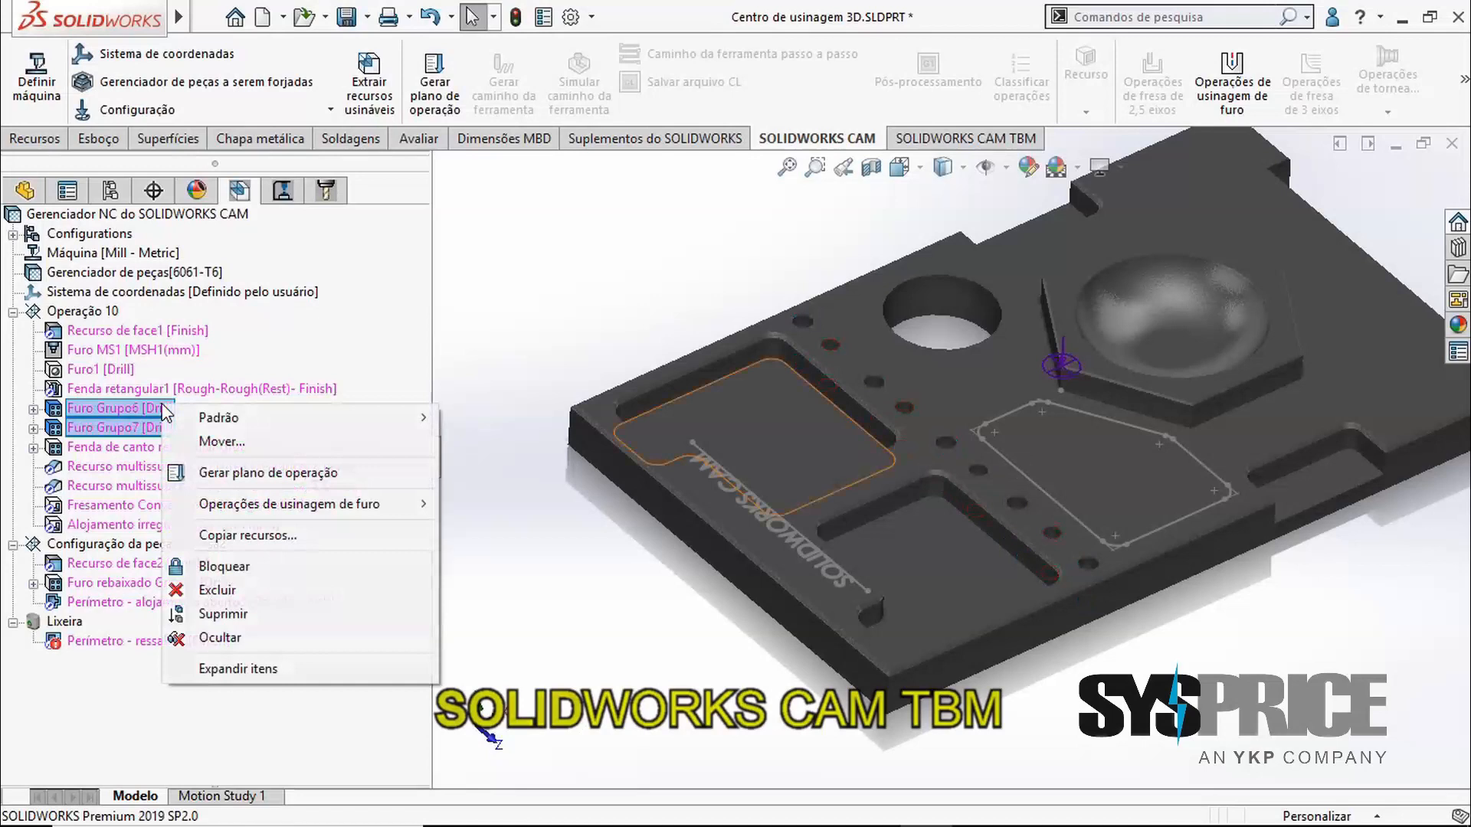
{"action": "left_click", "coordinate": [246, 475]}
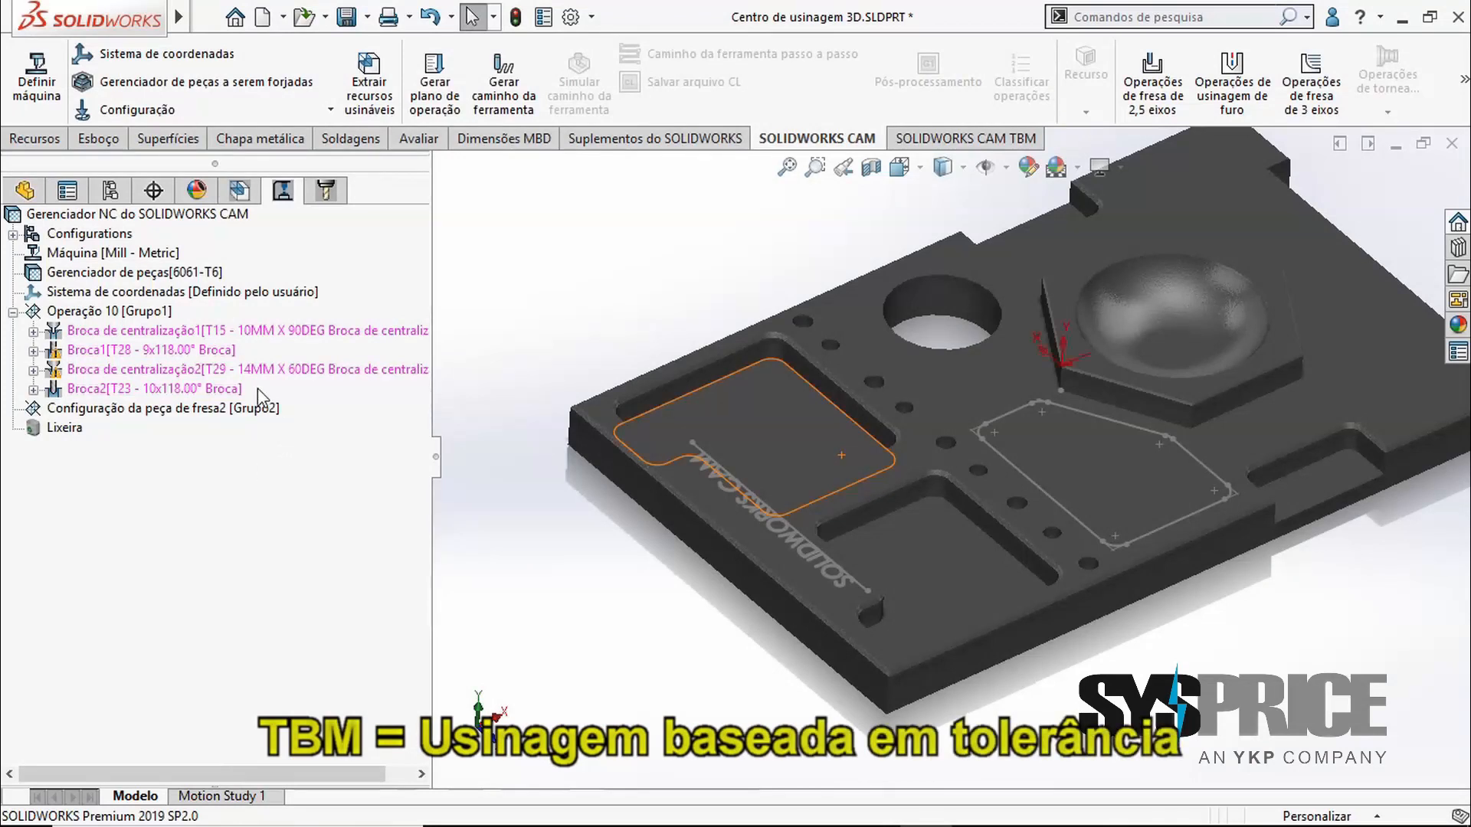
Generate the toolpaths for the hole-group drilling operations, and sort the operations of Operação 10 by operation type
{"action": "left_click", "coordinate": [504, 84]}
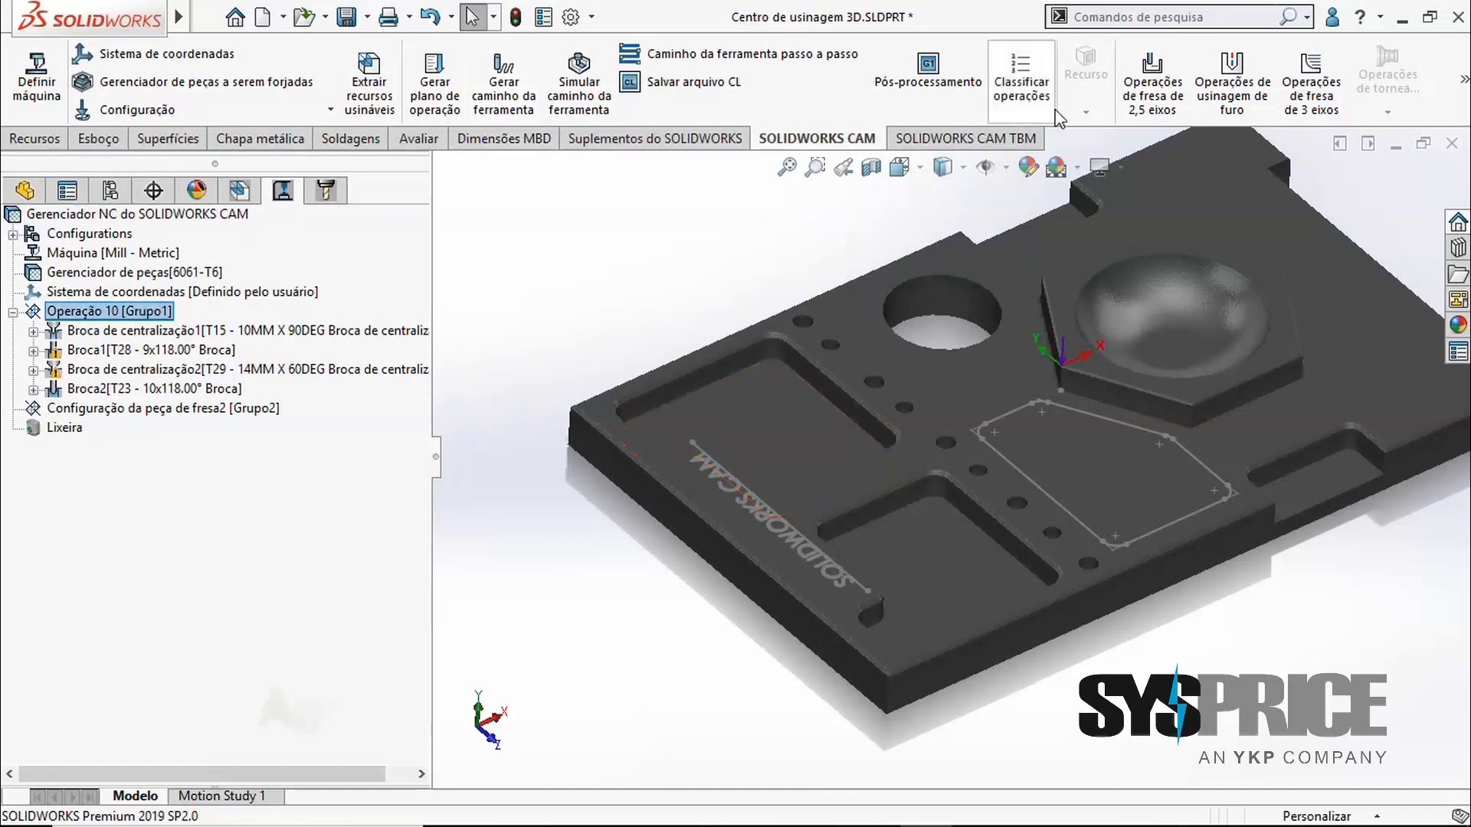
{"action": "left_click", "coordinate": [1039, 95]}
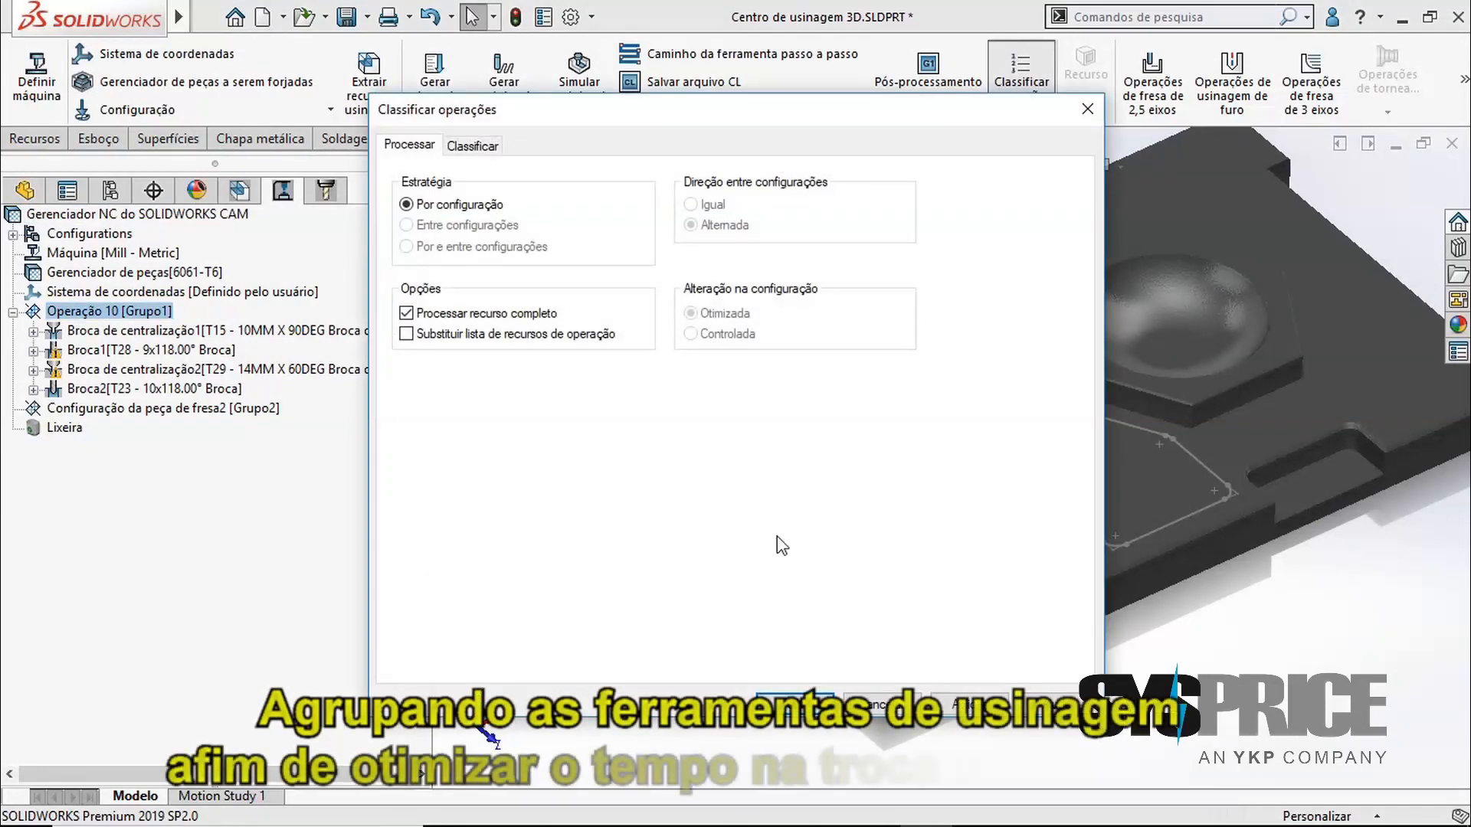
{"action": "left_click", "coordinate": [491, 146]}
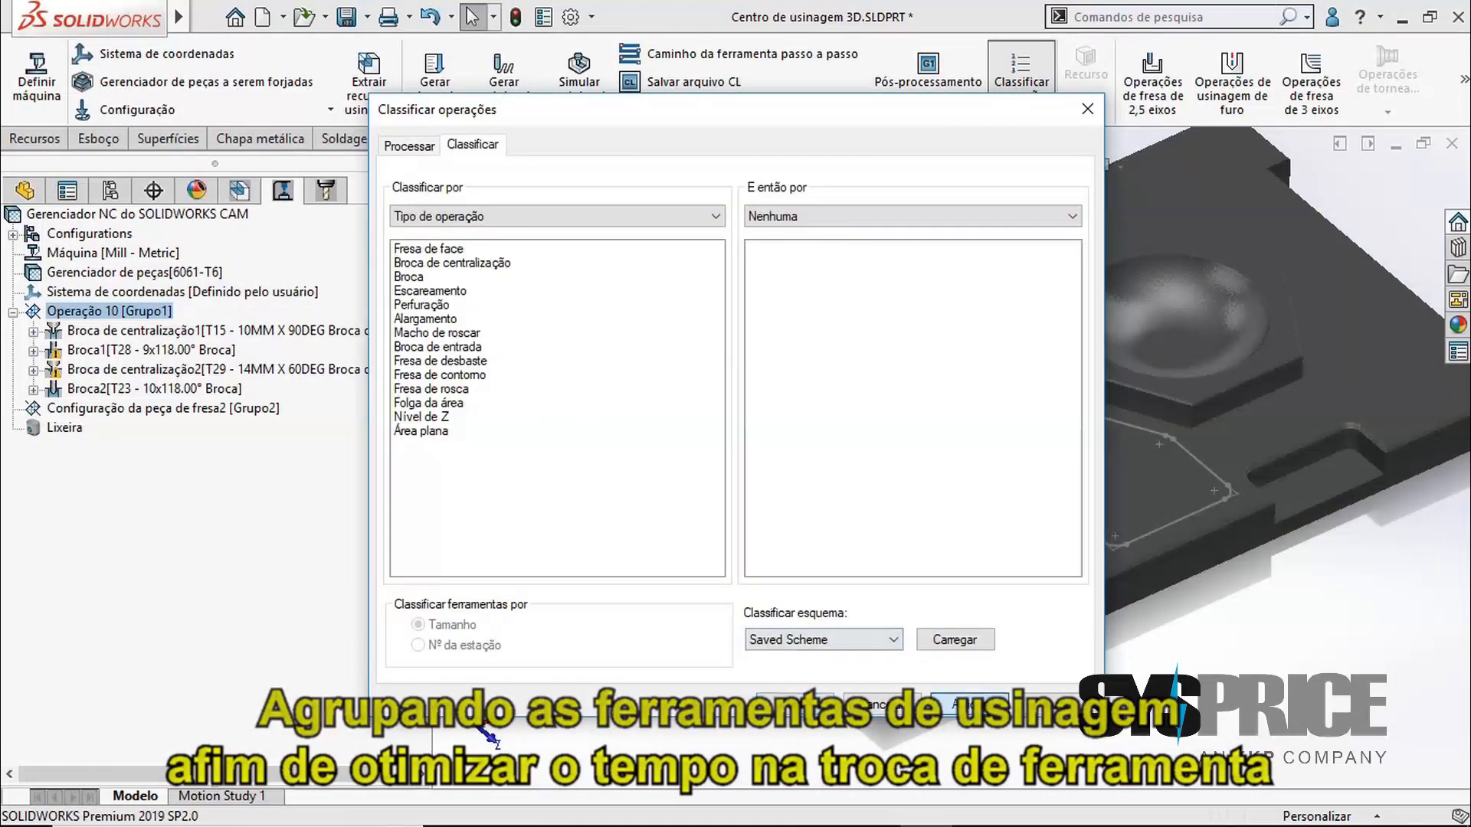
{"action": "left_click", "coordinate": [794, 703]}
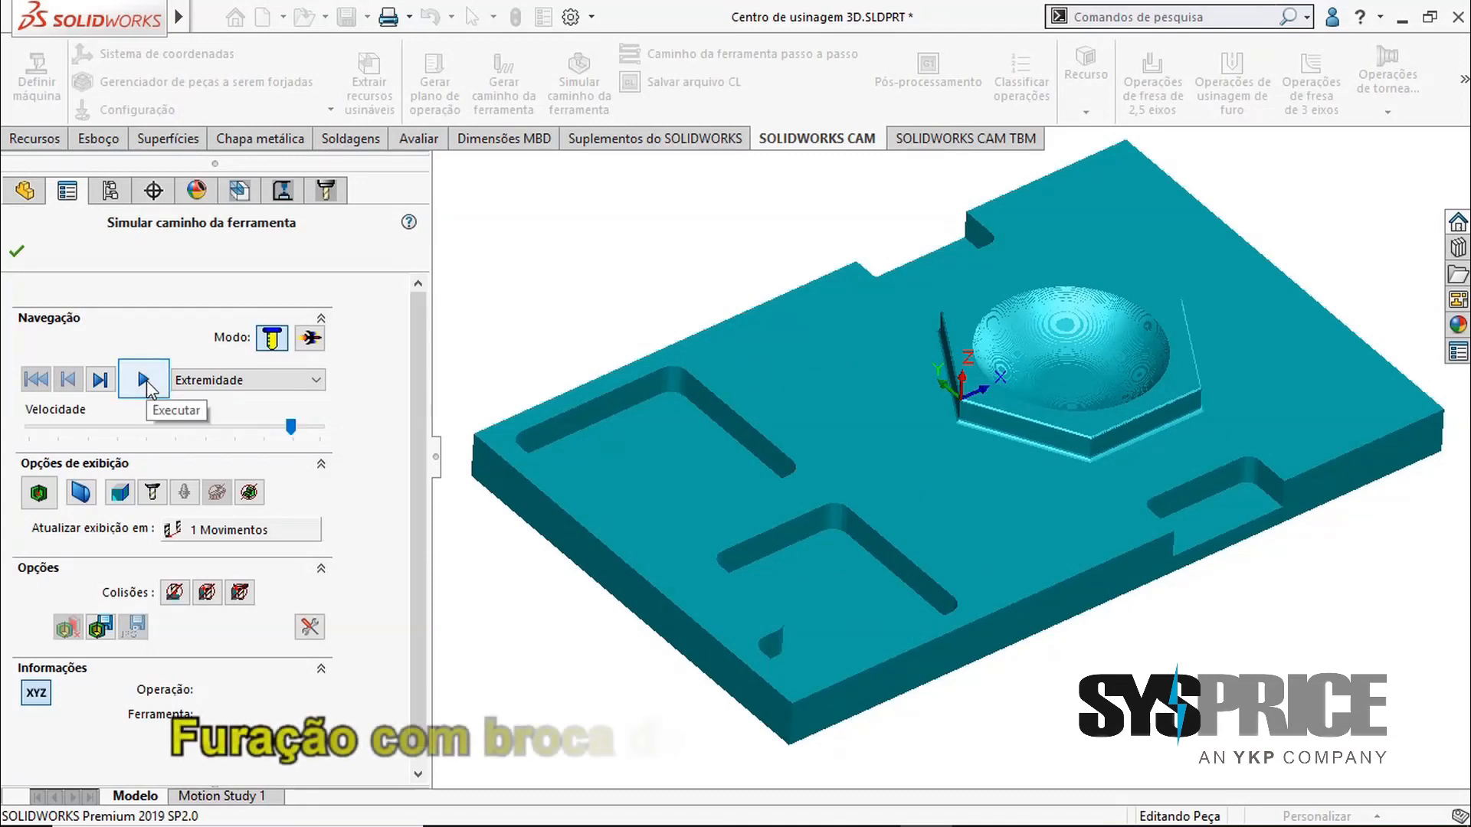
Simulate the sorted centre-drilling and drilling toolpaths through the last operation, Broca2, and finish the simulation
{"action": "left_click", "coordinate": [148, 385]}
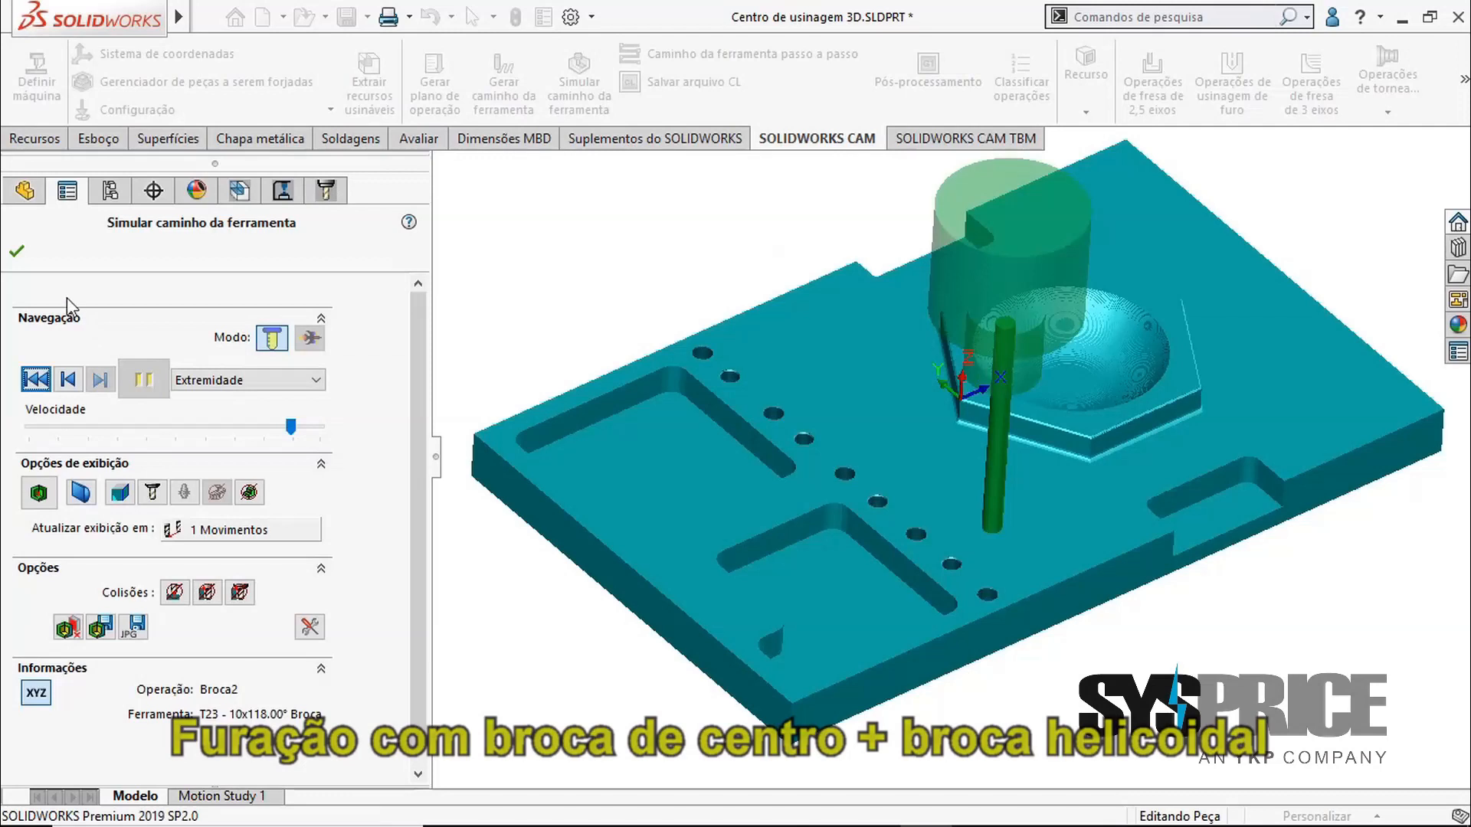
{"action": "left_click", "coordinate": [17, 252]}
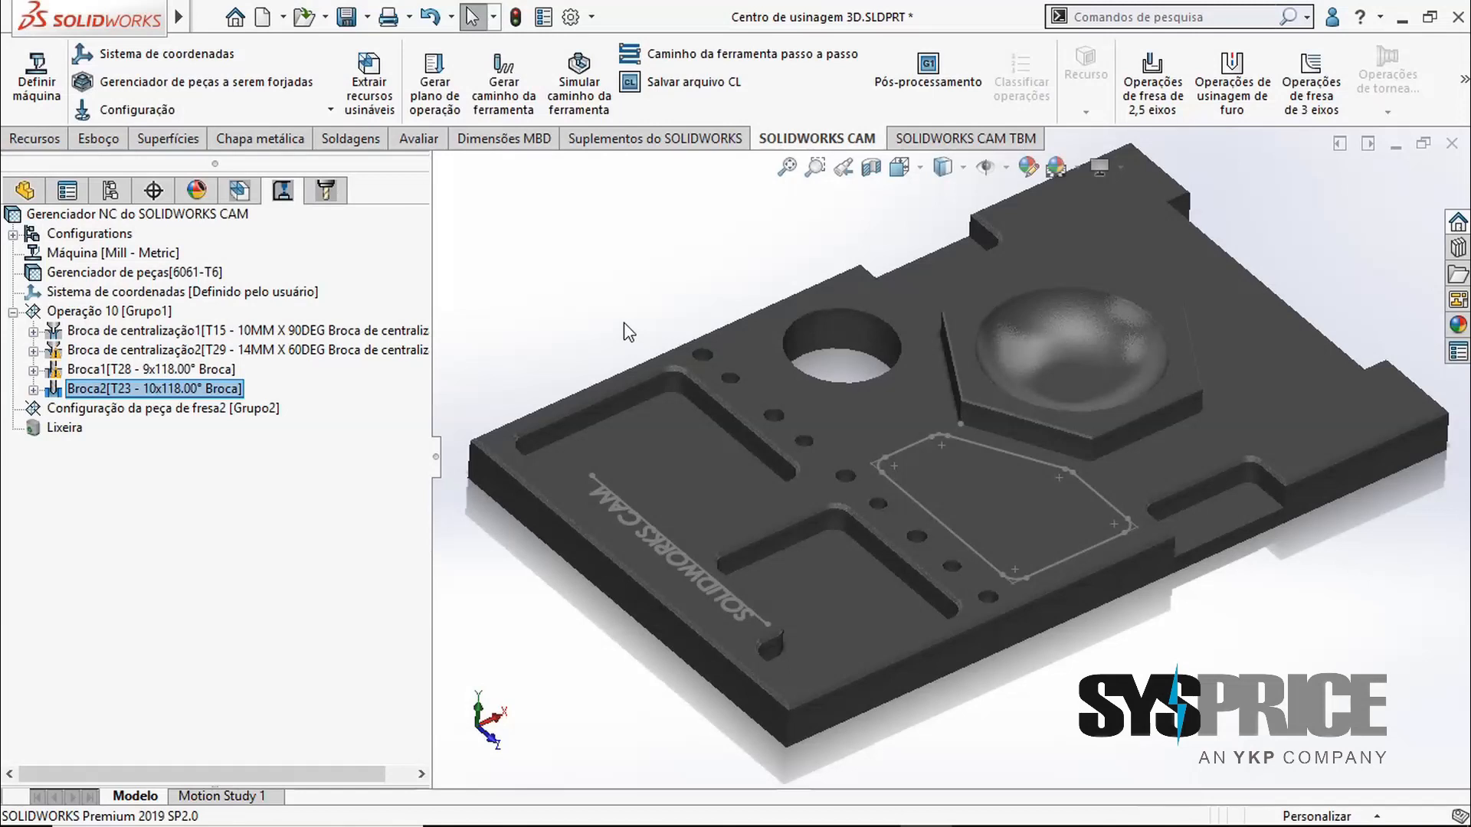
Display the dimension and tolerance annotations of the two hole groups on the part in preparation for tolerance-based machining
{"action": "left_click", "coordinate": [1466, 79]}
{"action": "left_click", "coordinate": [942, 139]}
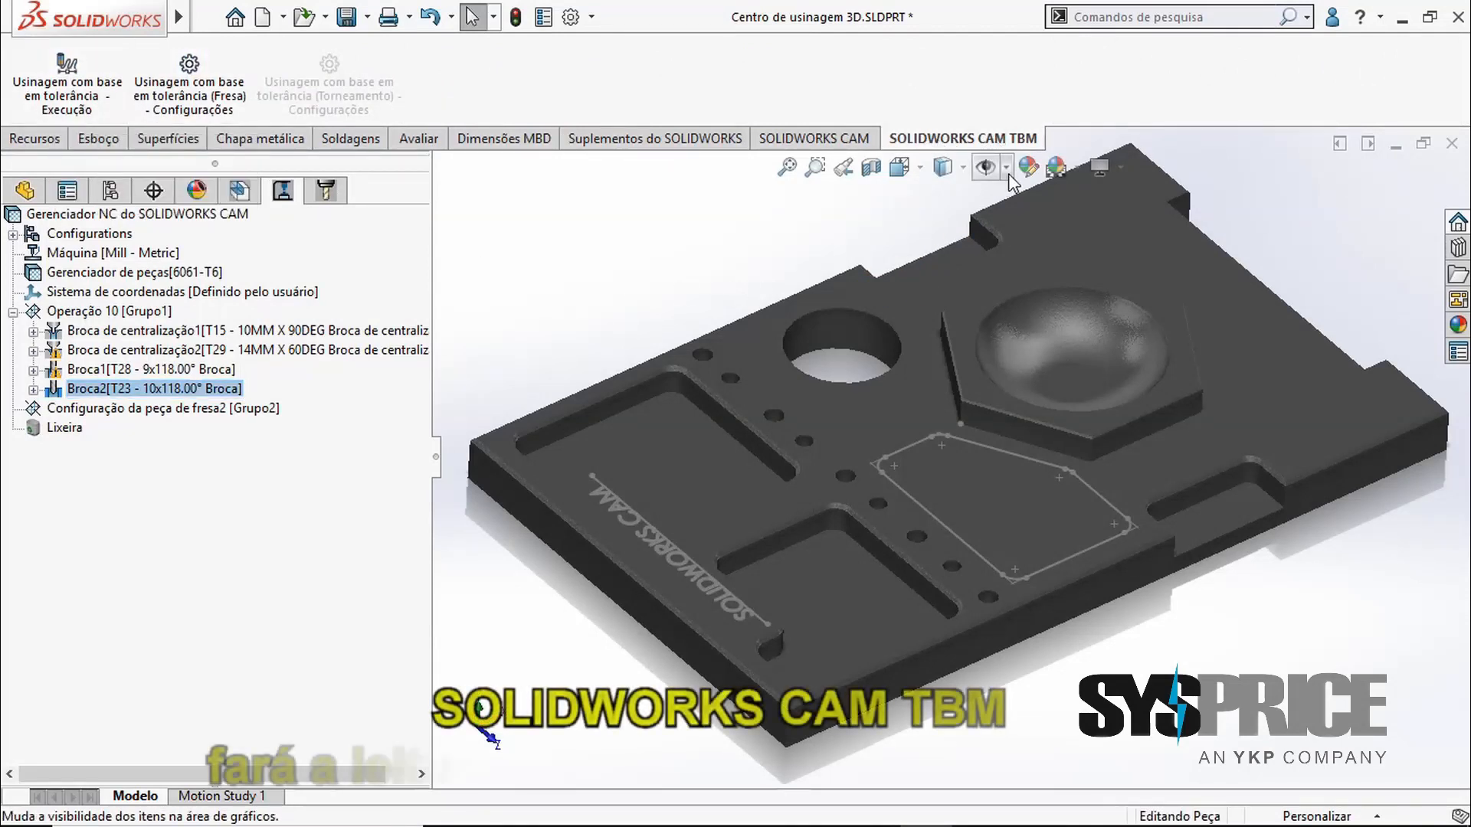
{"action": "left_click", "coordinate": [987, 167]}
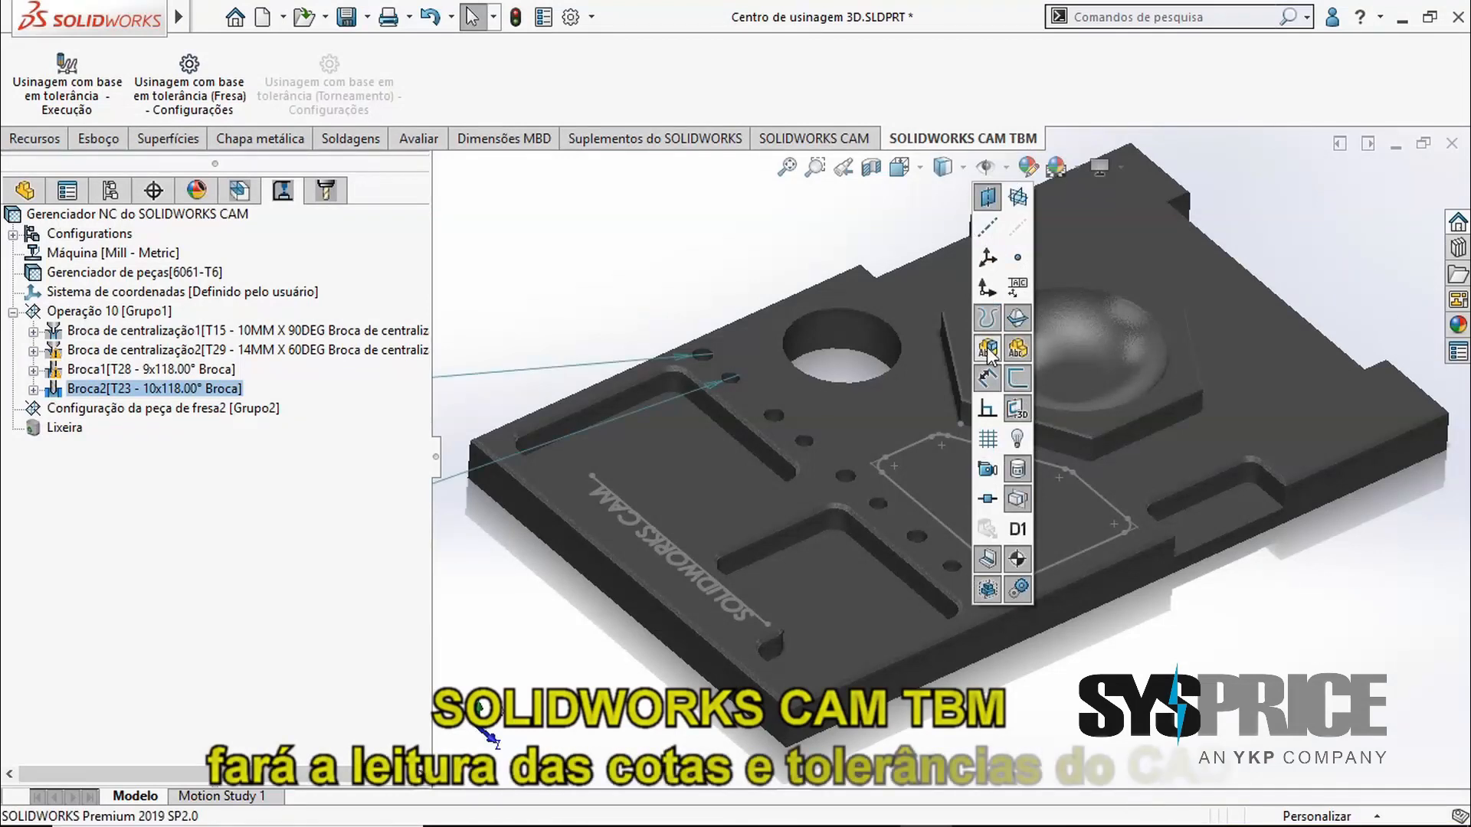
{"action": "left_click", "coordinate": [734, 354]}
{"action": "scroll", "coordinate": [680, 353], "scroll_direction": "up", "scroll_amount": 4}
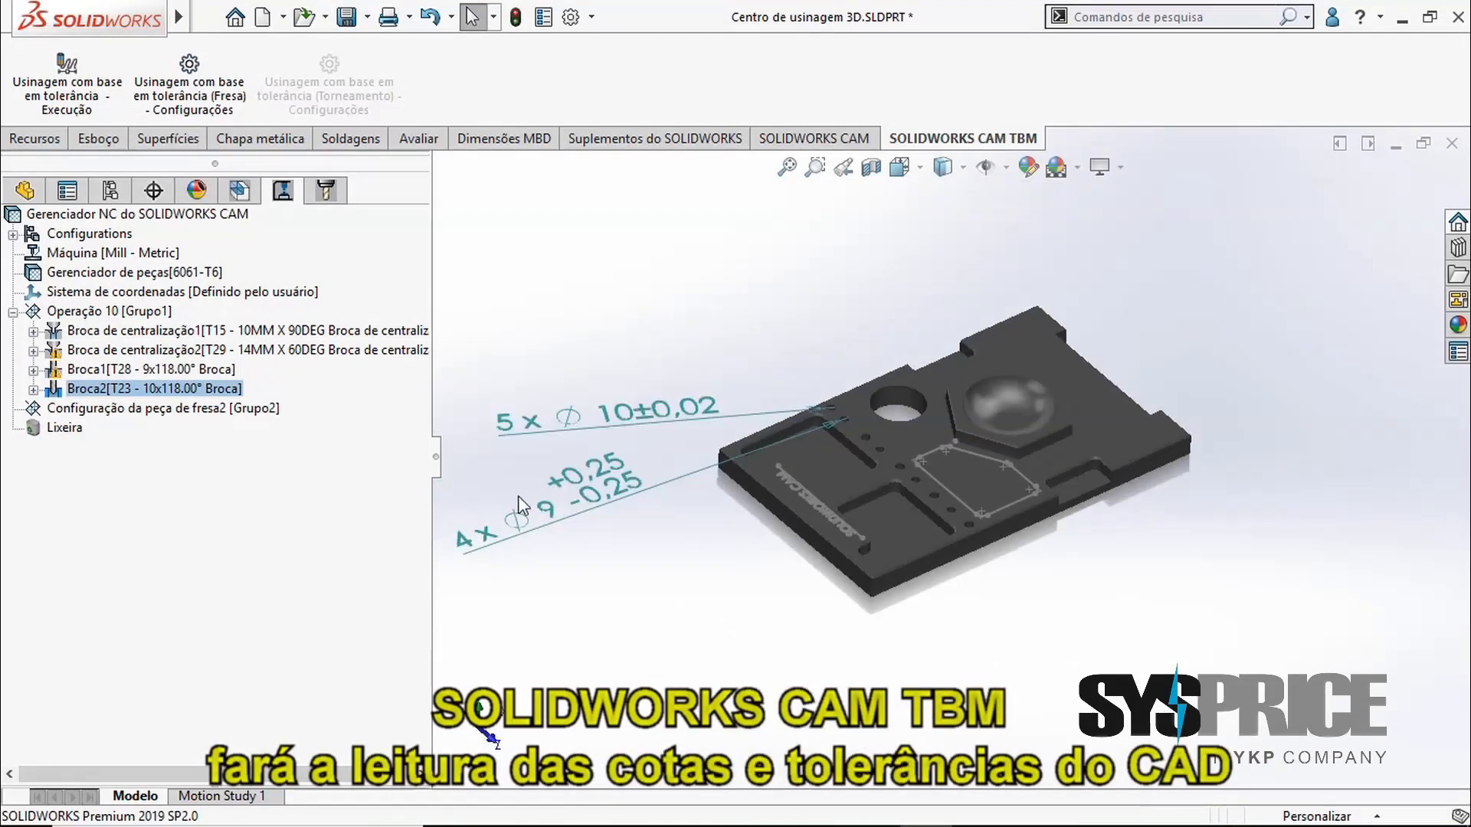
{"action": "scroll", "coordinate": [628, 491], "scroll_direction": "up", "scroll_amount": 1}
{"action": "scroll", "coordinate": [636, 490], "scroll_direction": "down", "scroll_amount": 1}
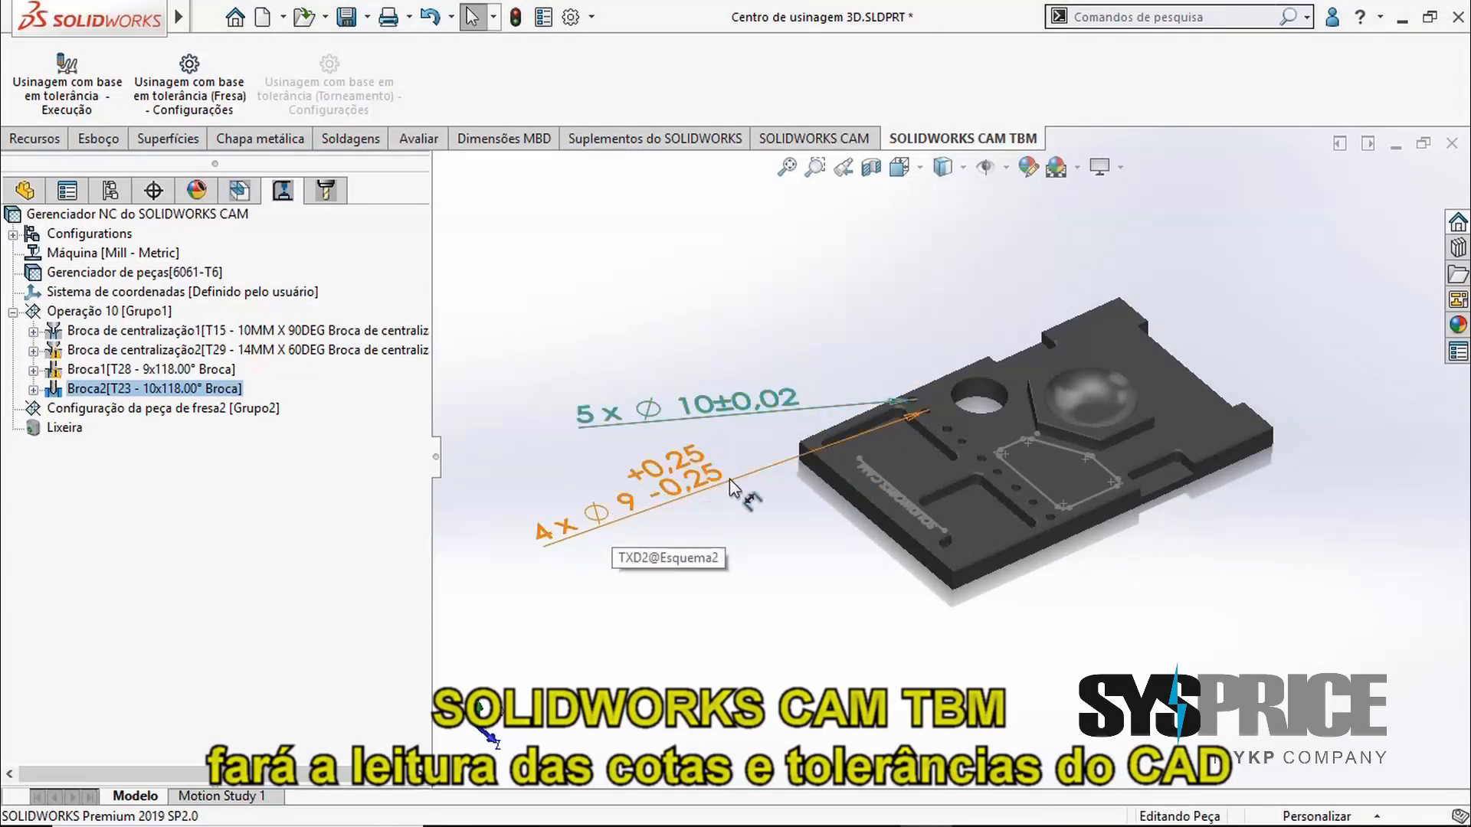
Run tolerance-based machining for milling, re-extracting the machinable features and applying the tolerance-range strategies to the hole groups
{"action": "left_click", "coordinate": [76, 98]}
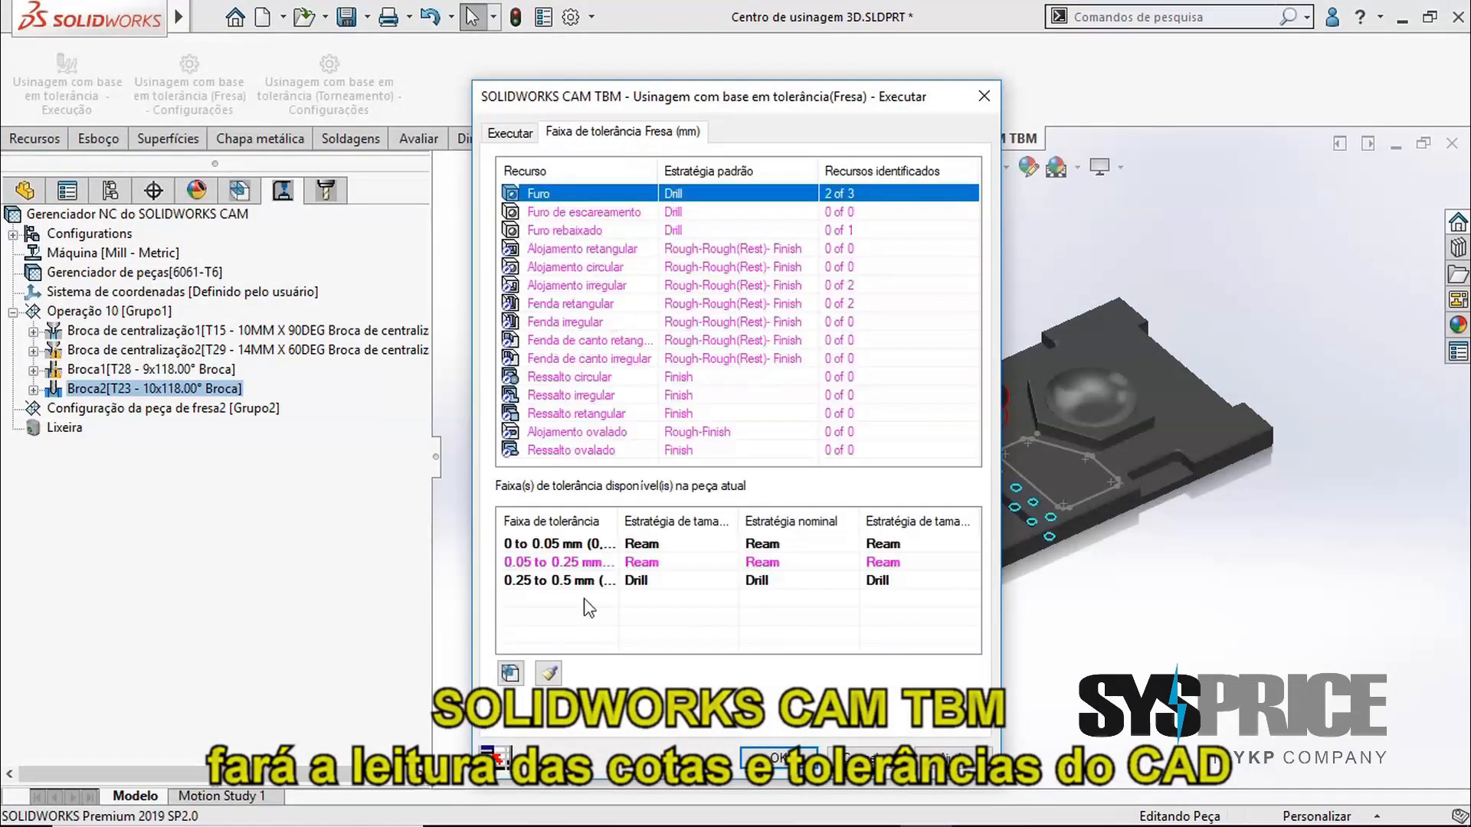
{"action": "left_click", "coordinate": [510, 674]}
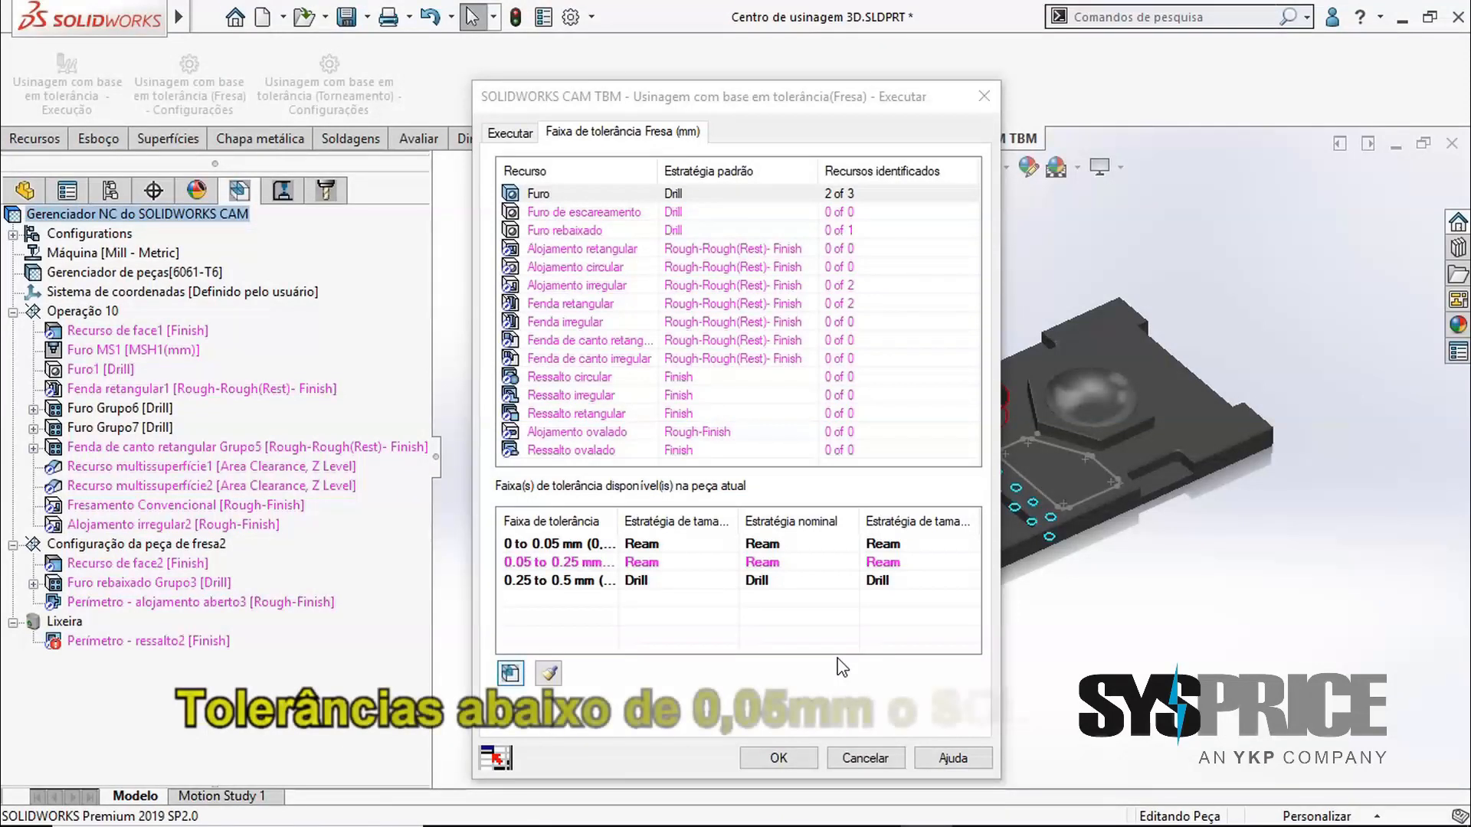
{"action": "left_click", "coordinate": [553, 673]}
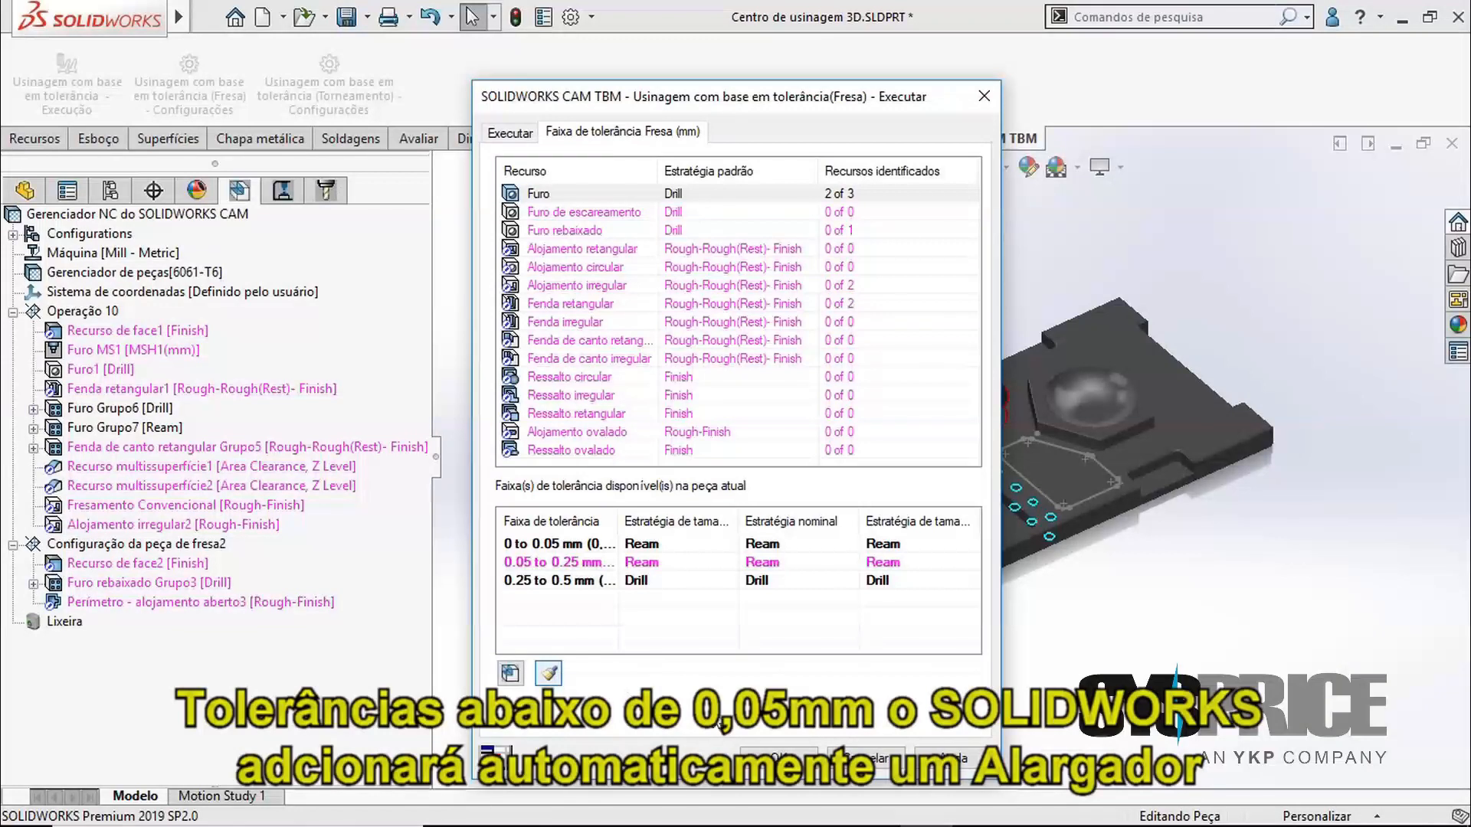
{"action": "left_click", "coordinate": [779, 757]}
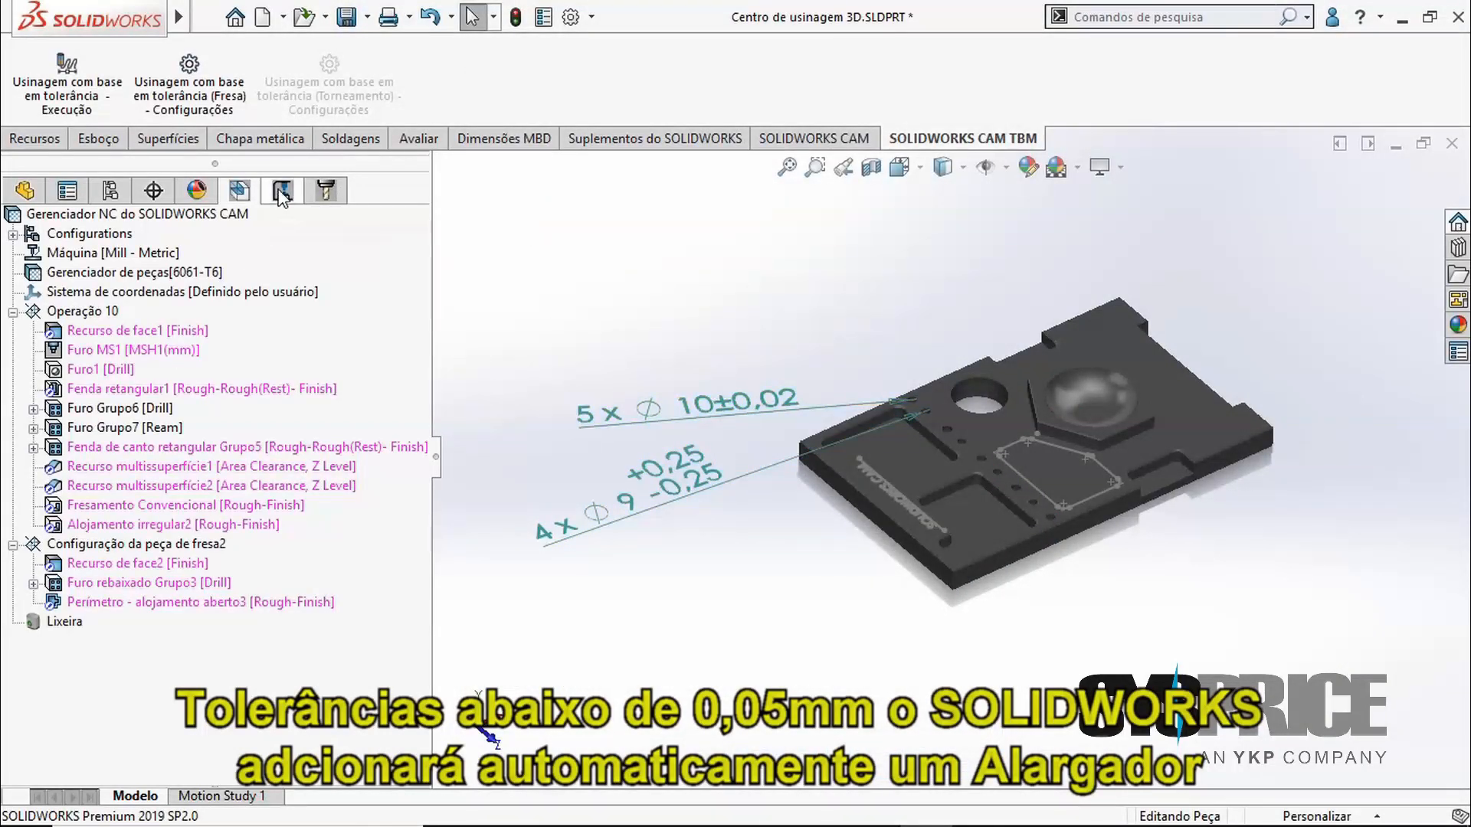
Regenerate the operation plan for Furo Grupo6 and Furo Grupo7, replacing the existing operations instead of updating them
{"action": "left_click", "coordinate": [282, 195]}
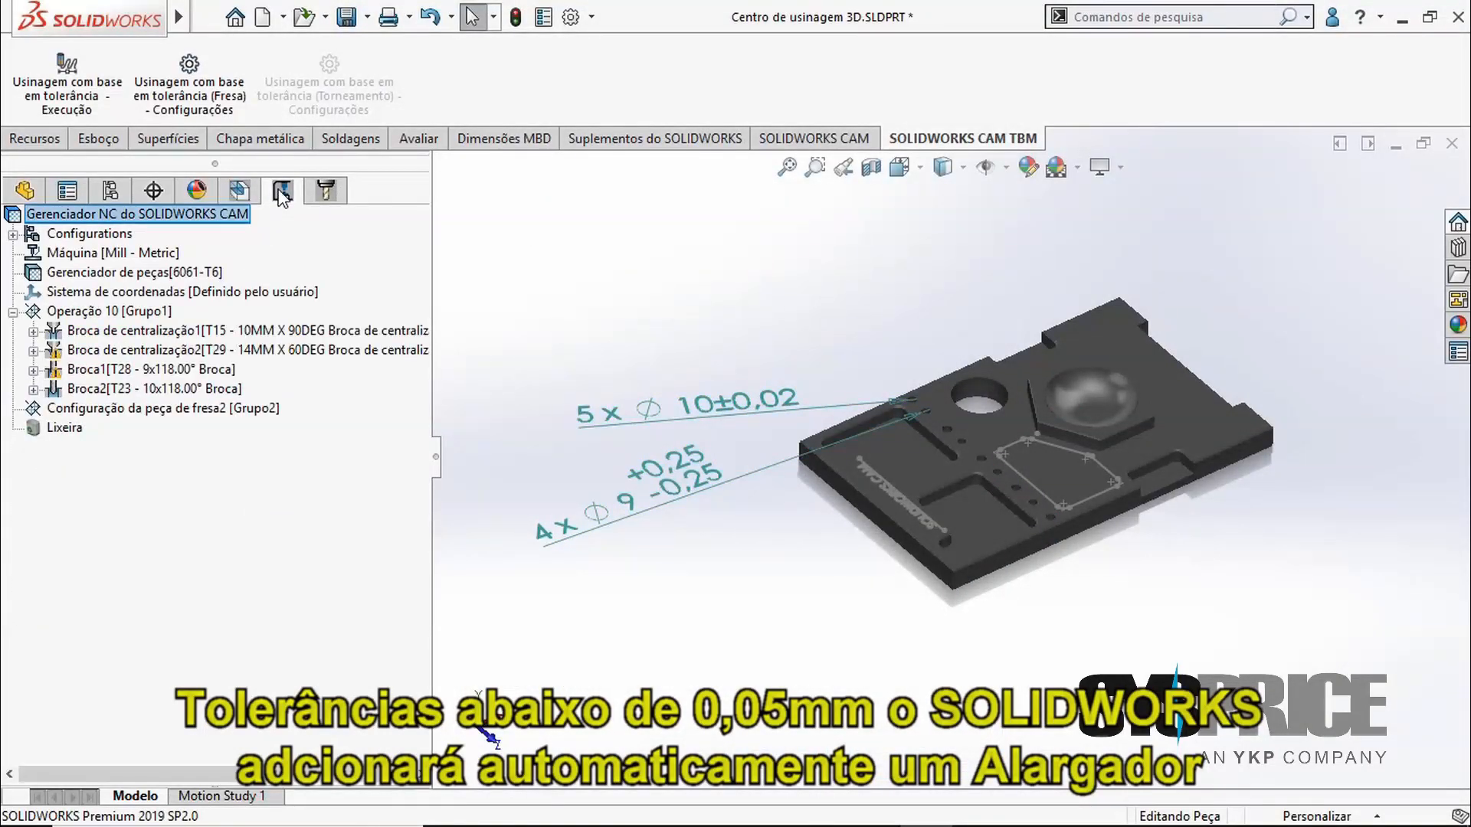
{"action": "left_click", "coordinate": [239, 191]}
{"action": "left_click", "coordinate": [134, 410]}
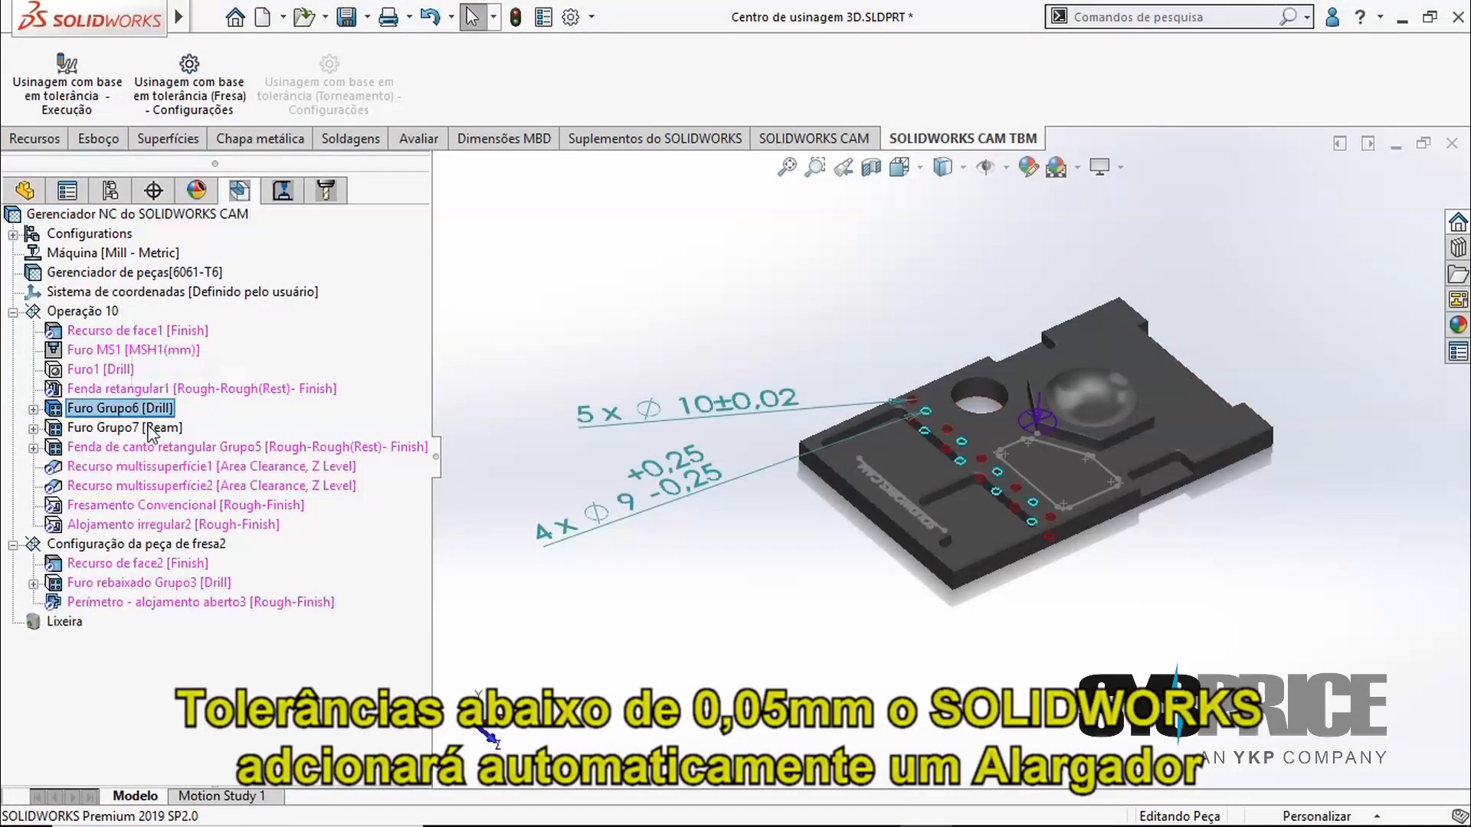
{"action": "right_click", "coordinate": [153, 435]}
{"action": "left_click", "coordinate": [330, 495]}
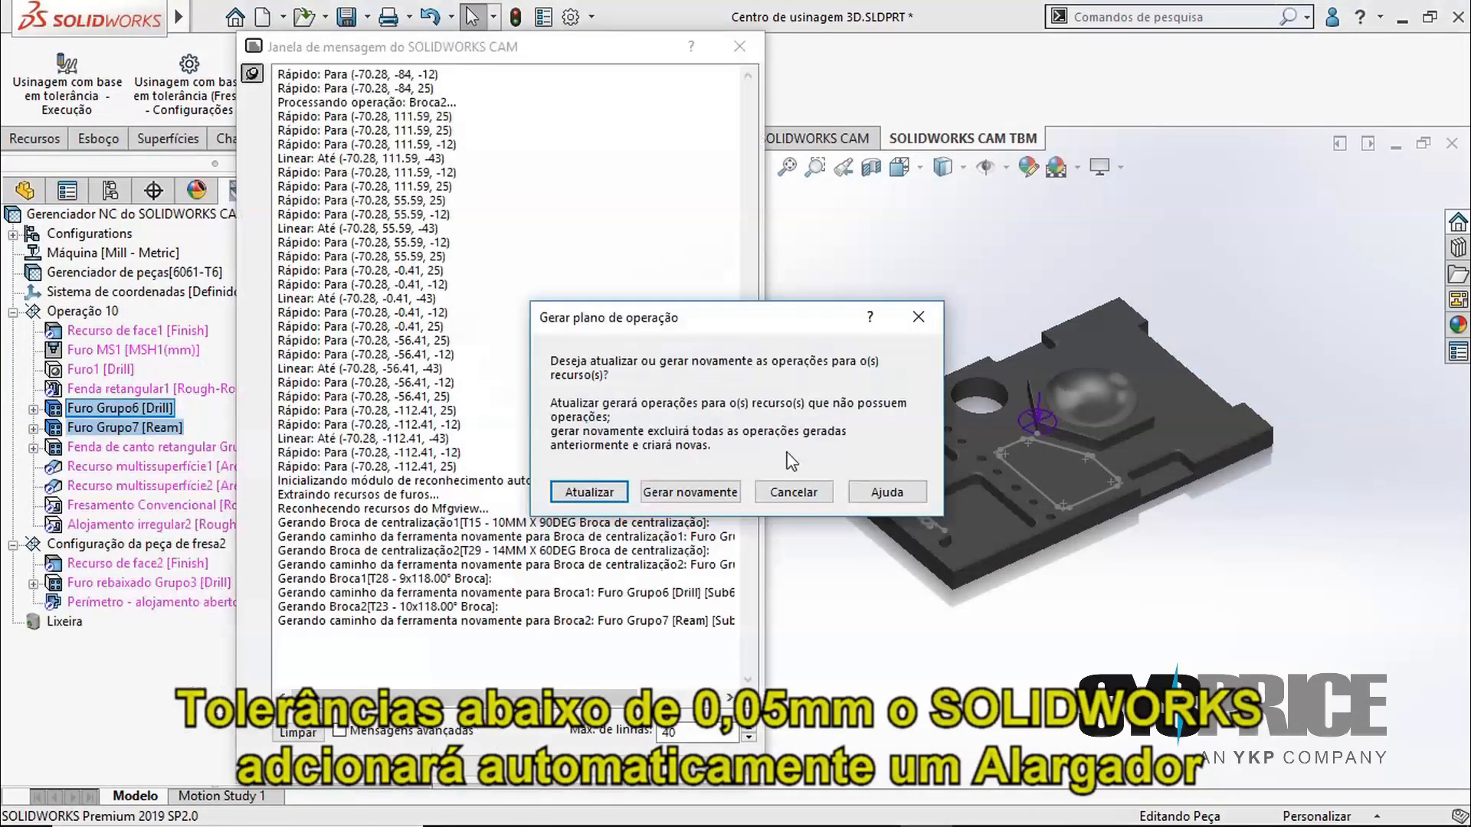
{"action": "left_click", "coordinate": [692, 493]}
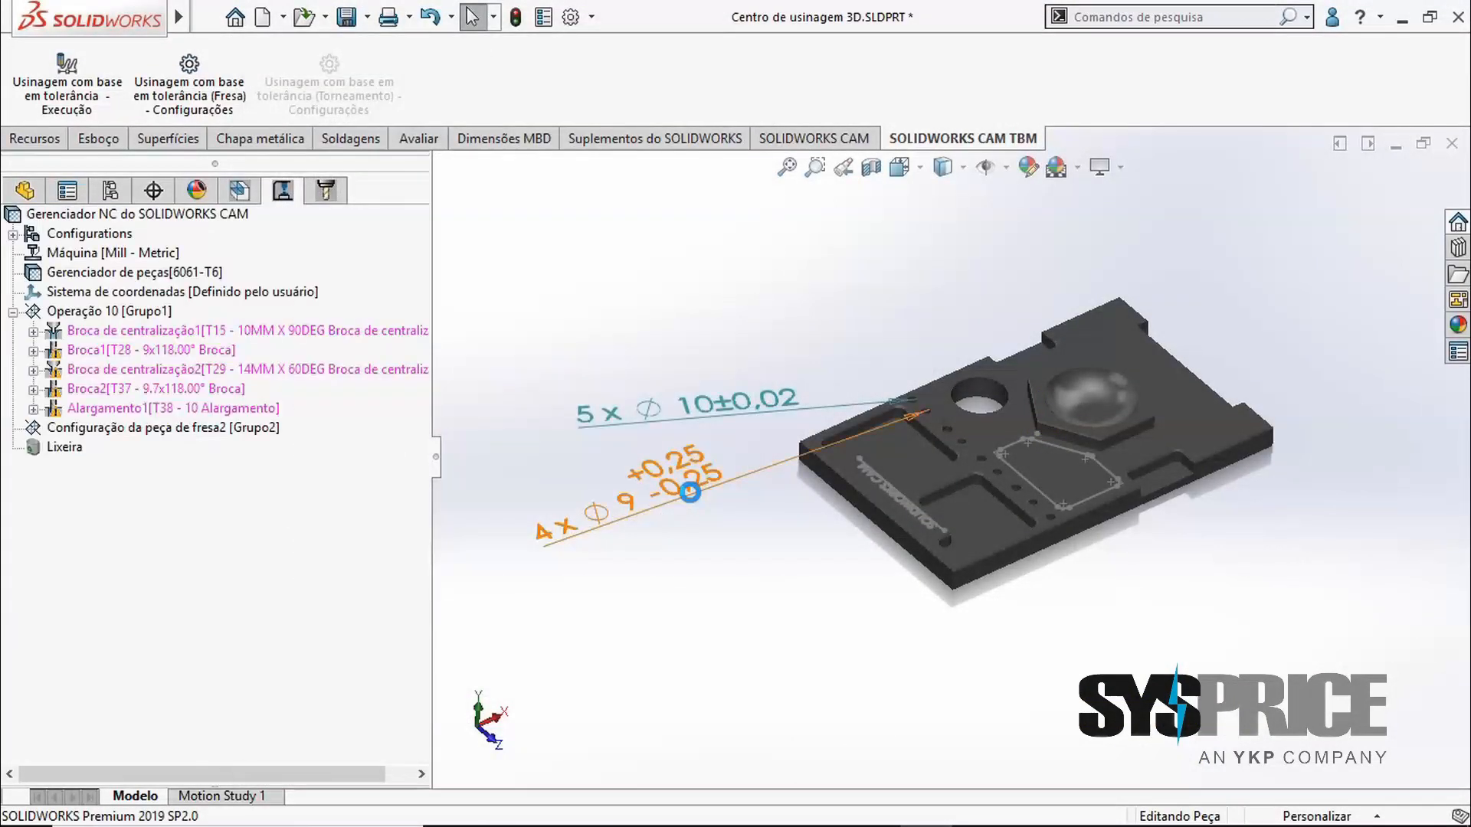
Generate the toolpaths for the regenerated drilling and reaming operations of the hole groups
{"action": "mouse_move", "coordinate": [334, 379]}
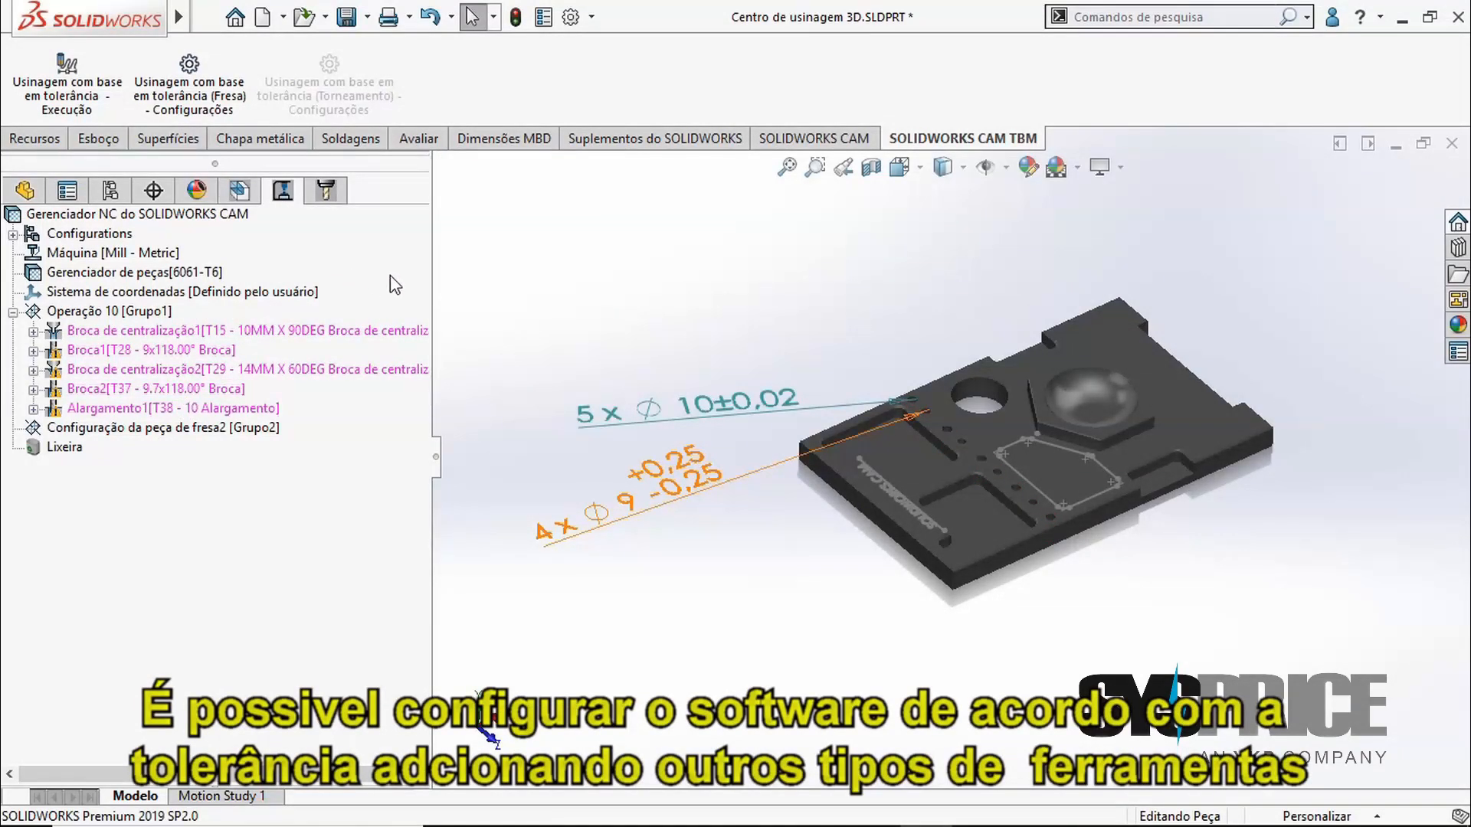
{"action": "left_click", "coordinate": [813, 136]}
{"action": "left_click", "coordinate": [529, 107]}
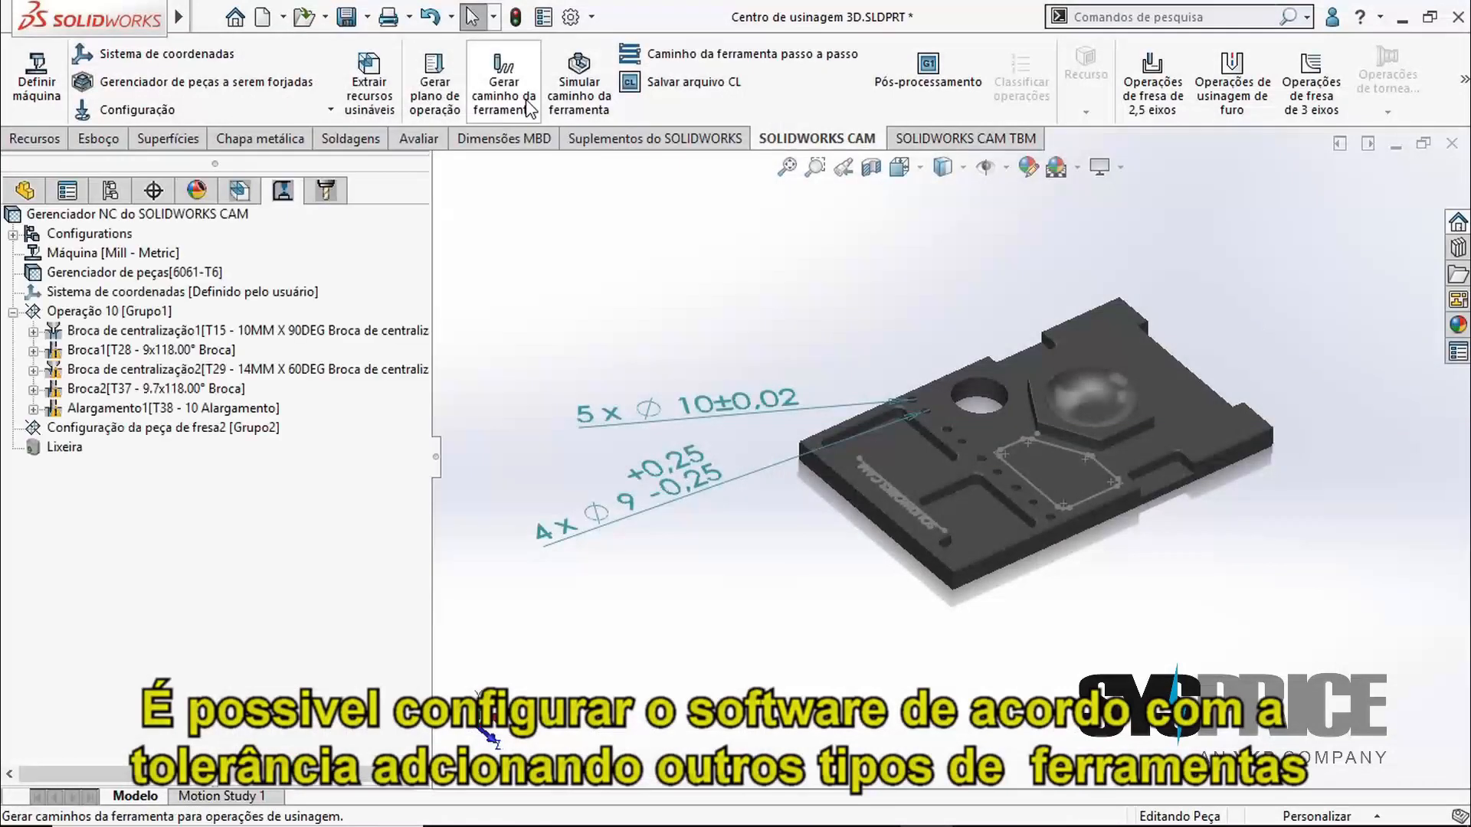
Simulate the centre-drilling, drilling and reaming toolpaths through Alargamento1, examining the hole row up close before finishing the simulation
{"action": "left_click", "coordinate": [592, 108]}
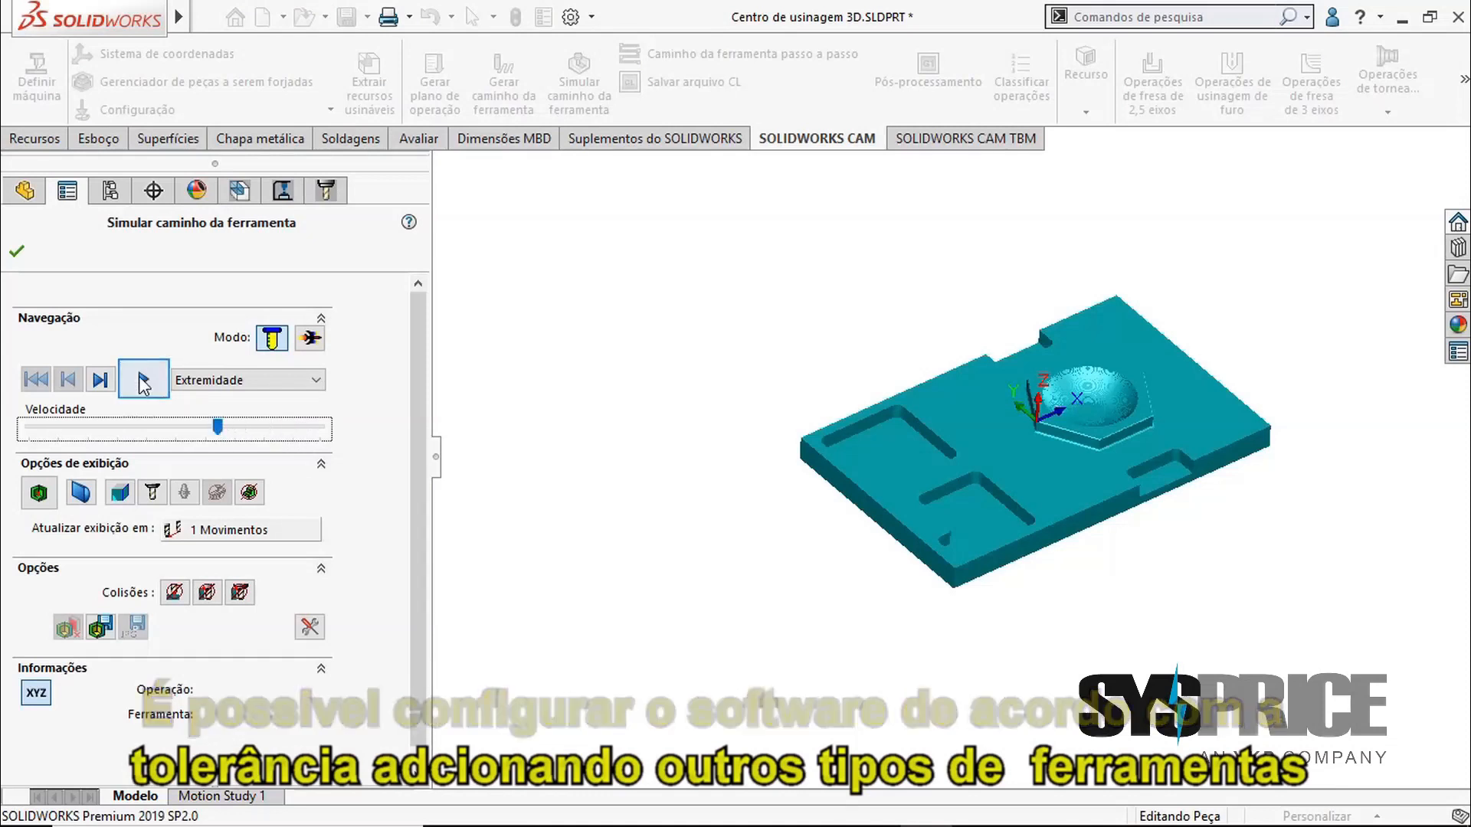
{"action": "left_click", "coordinate": [143, 379]}
{"action": "scroll", "coordinate": [990, 462], "scroll_direction": "up", "scroll_amount": 2}
{"action": "scroll", "coordinate": [990, 462], "scroll_direction": "up", "scroll_amount": 4}
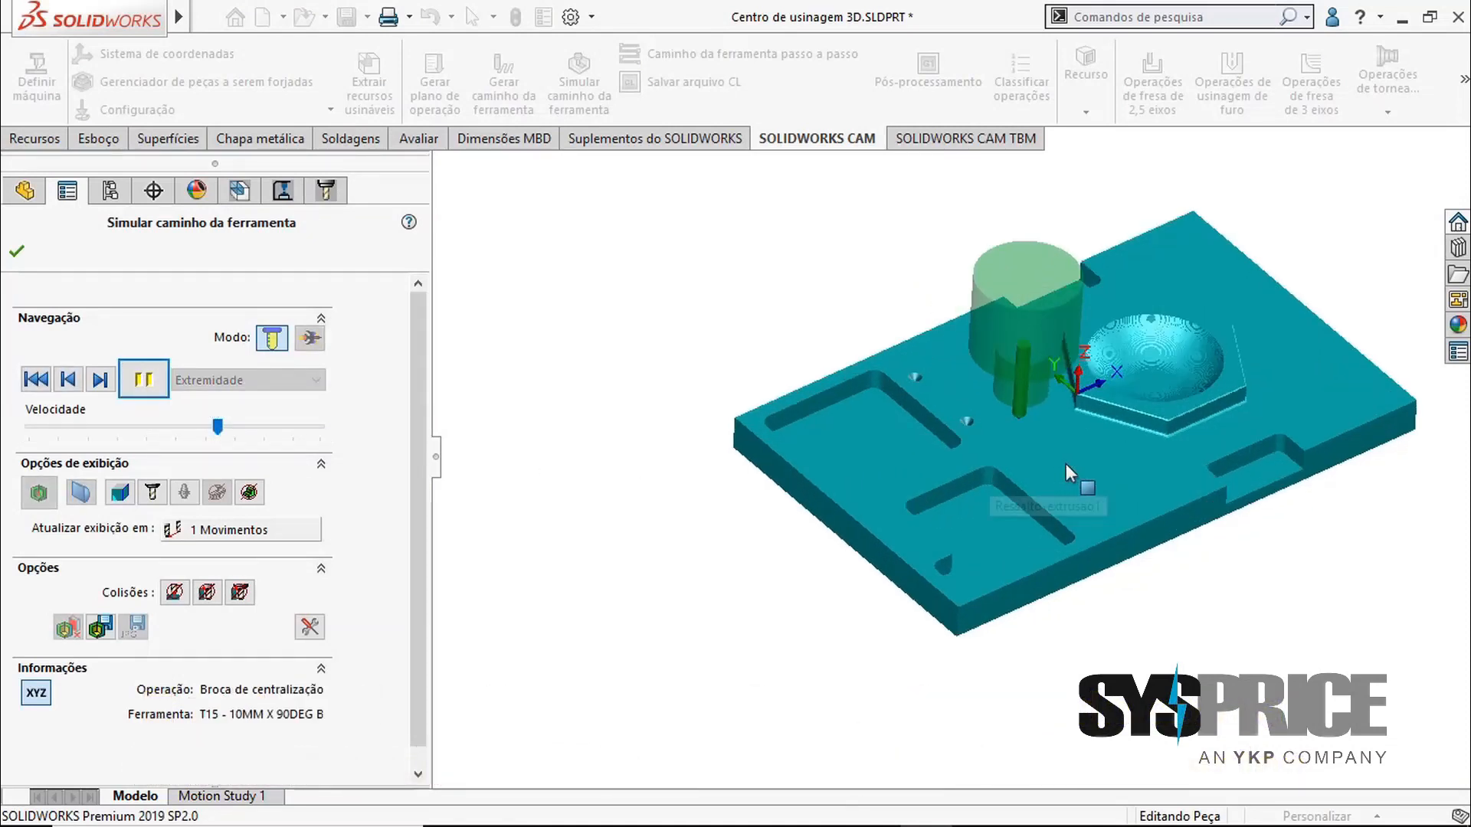
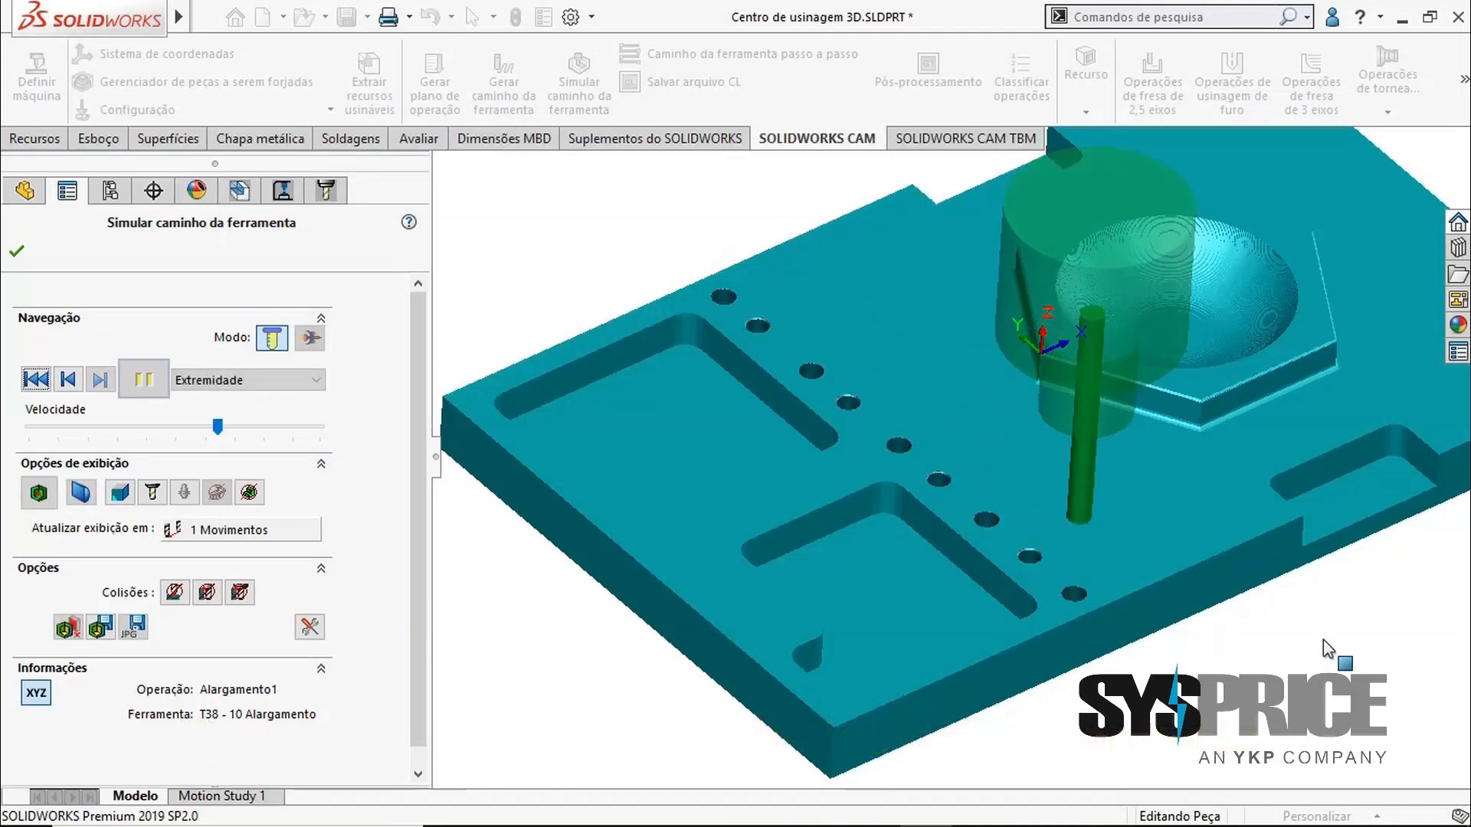
{"action": "left_click", "coordinate": [17, 256]}
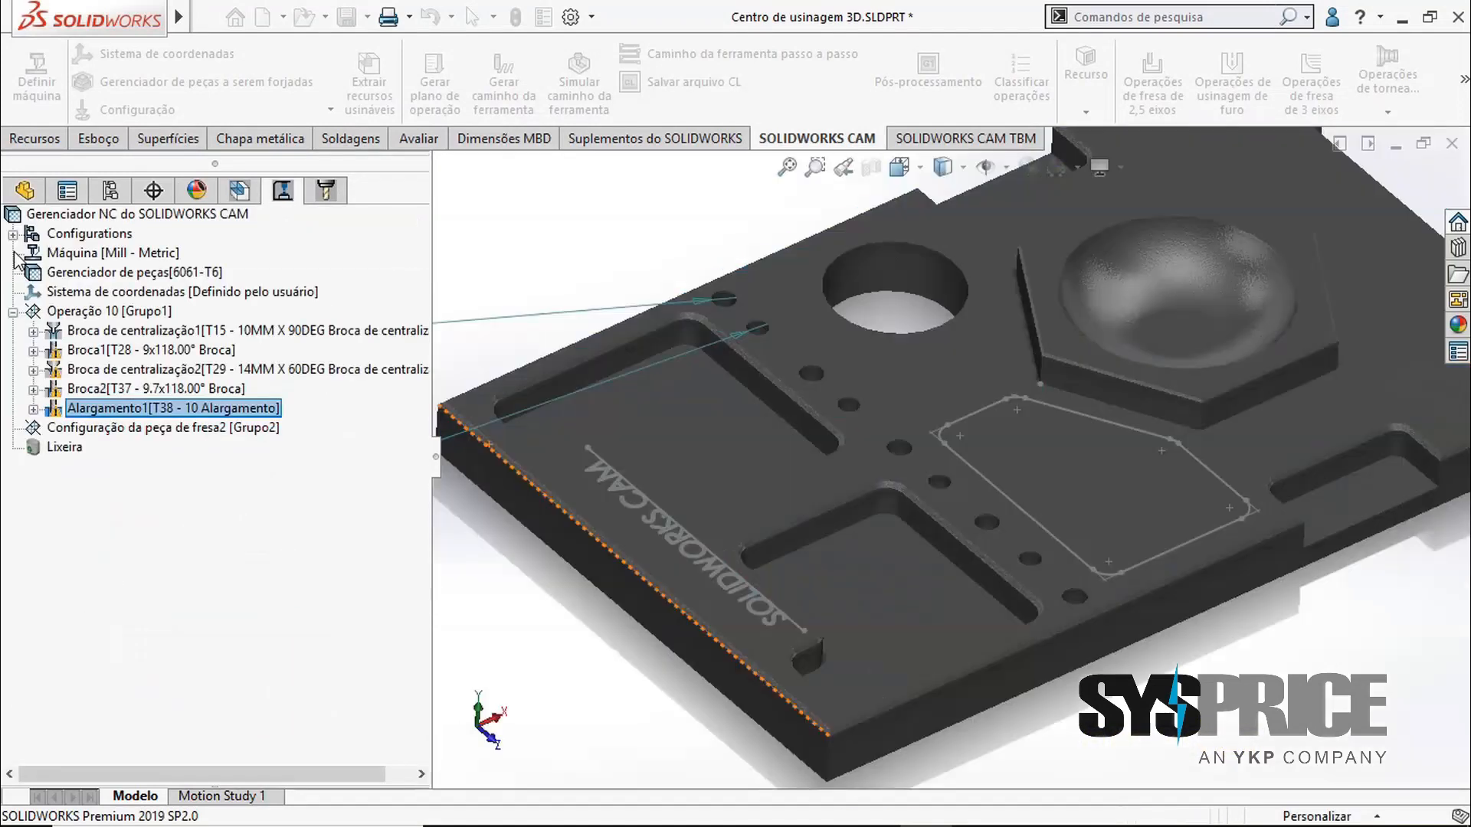
Sort the drilling and reaming operations of Operação 10 by operation type, with no secondary sorting criterion
{"action": "left_click", "coordinate": [140, 312]}
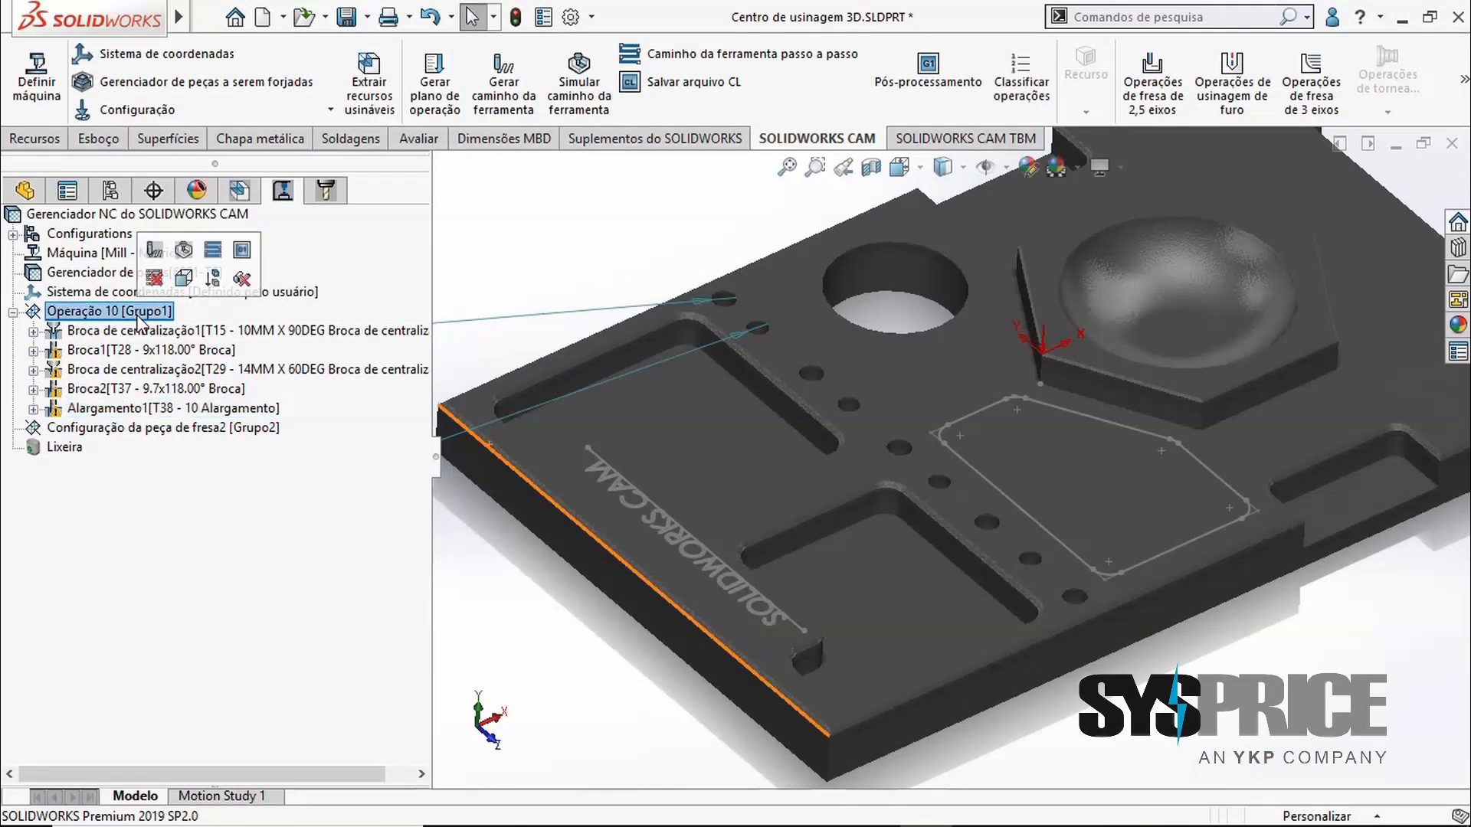
{"action": "left_click", "coordinate": [1021, 73]}
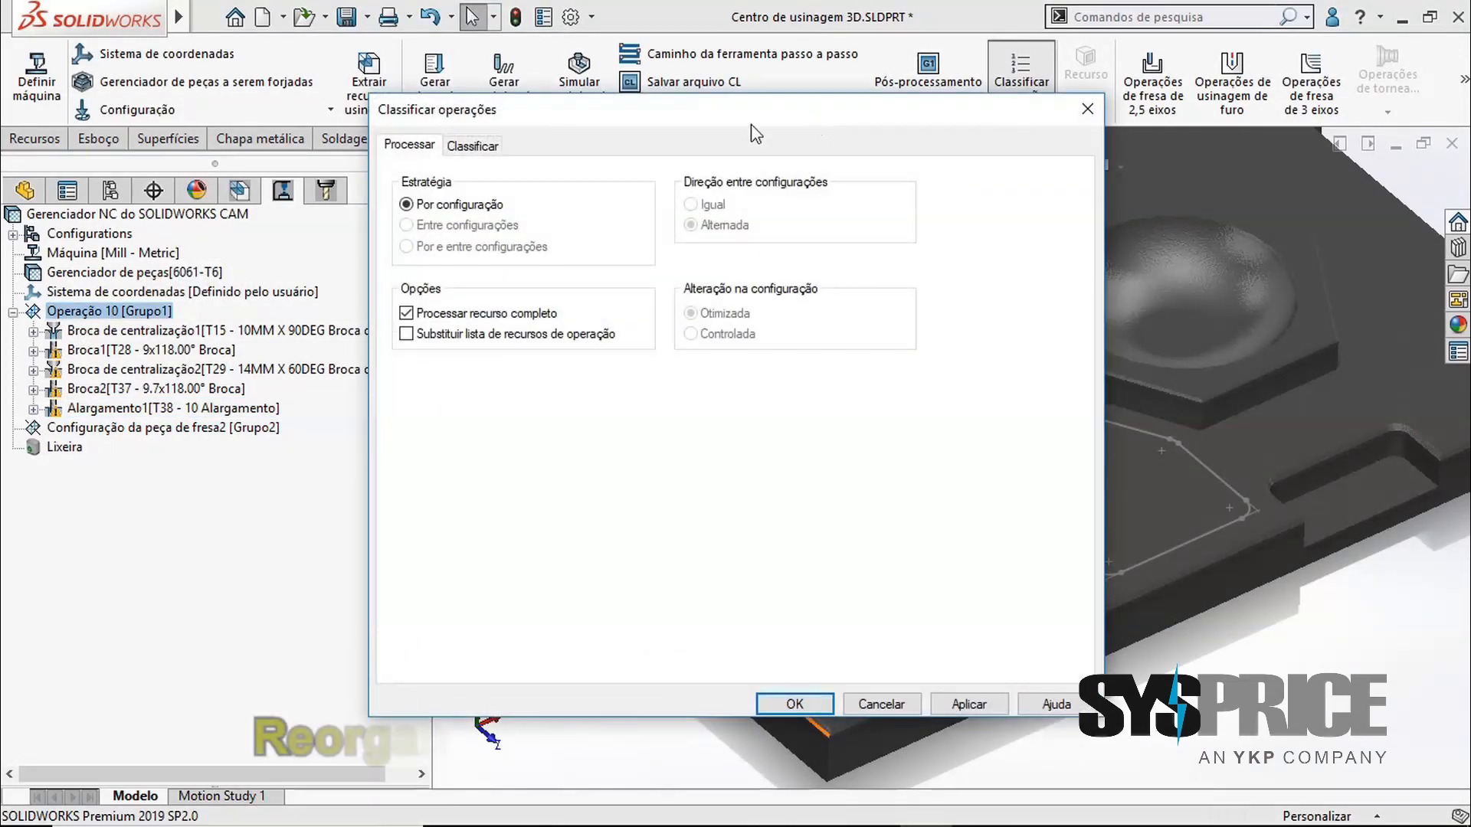
{"action": "left_click", "coordinate": [475, 145]}
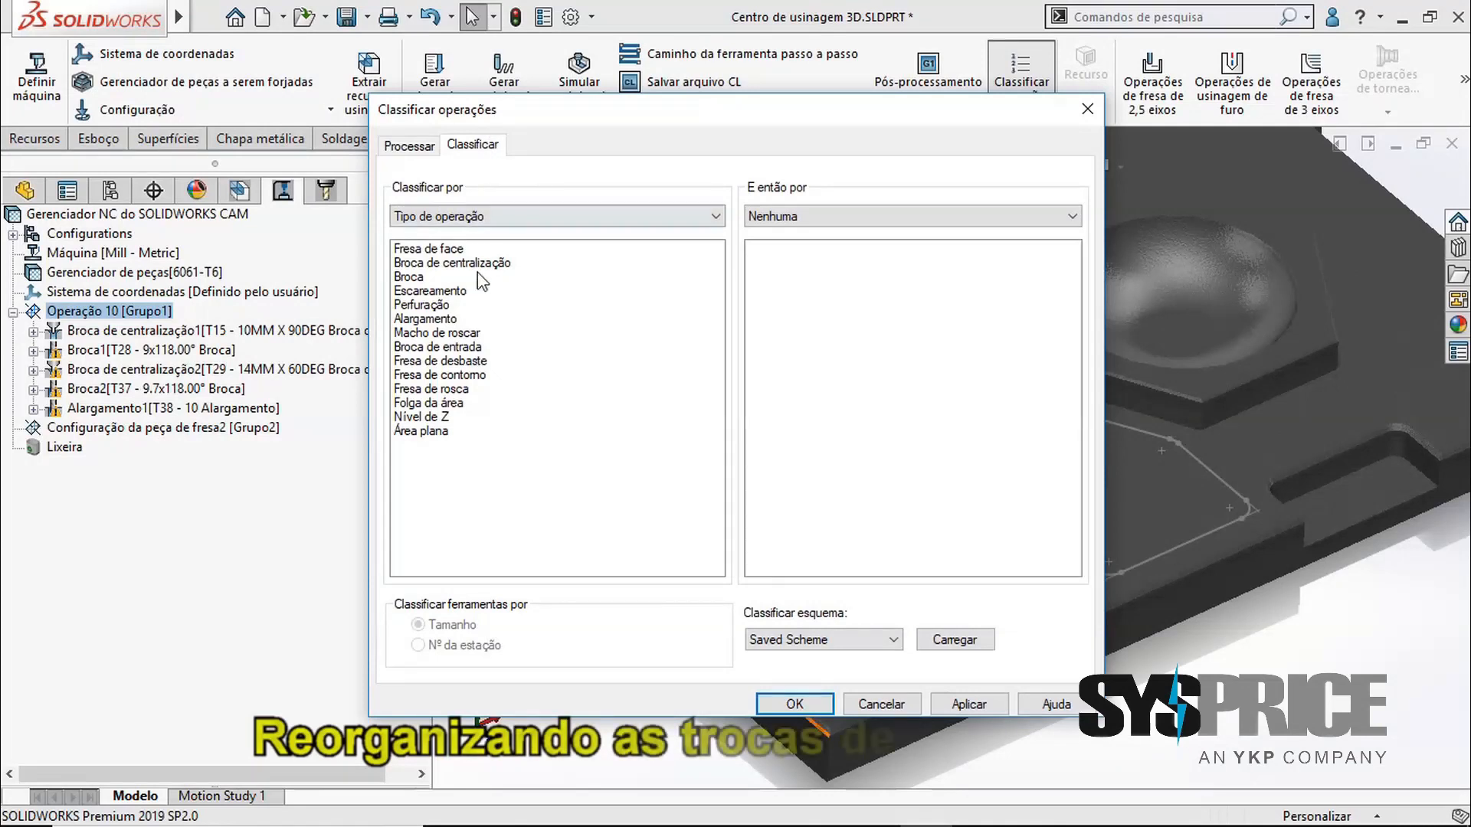
{"action": "left_click", "coordinate": [969, 704]}
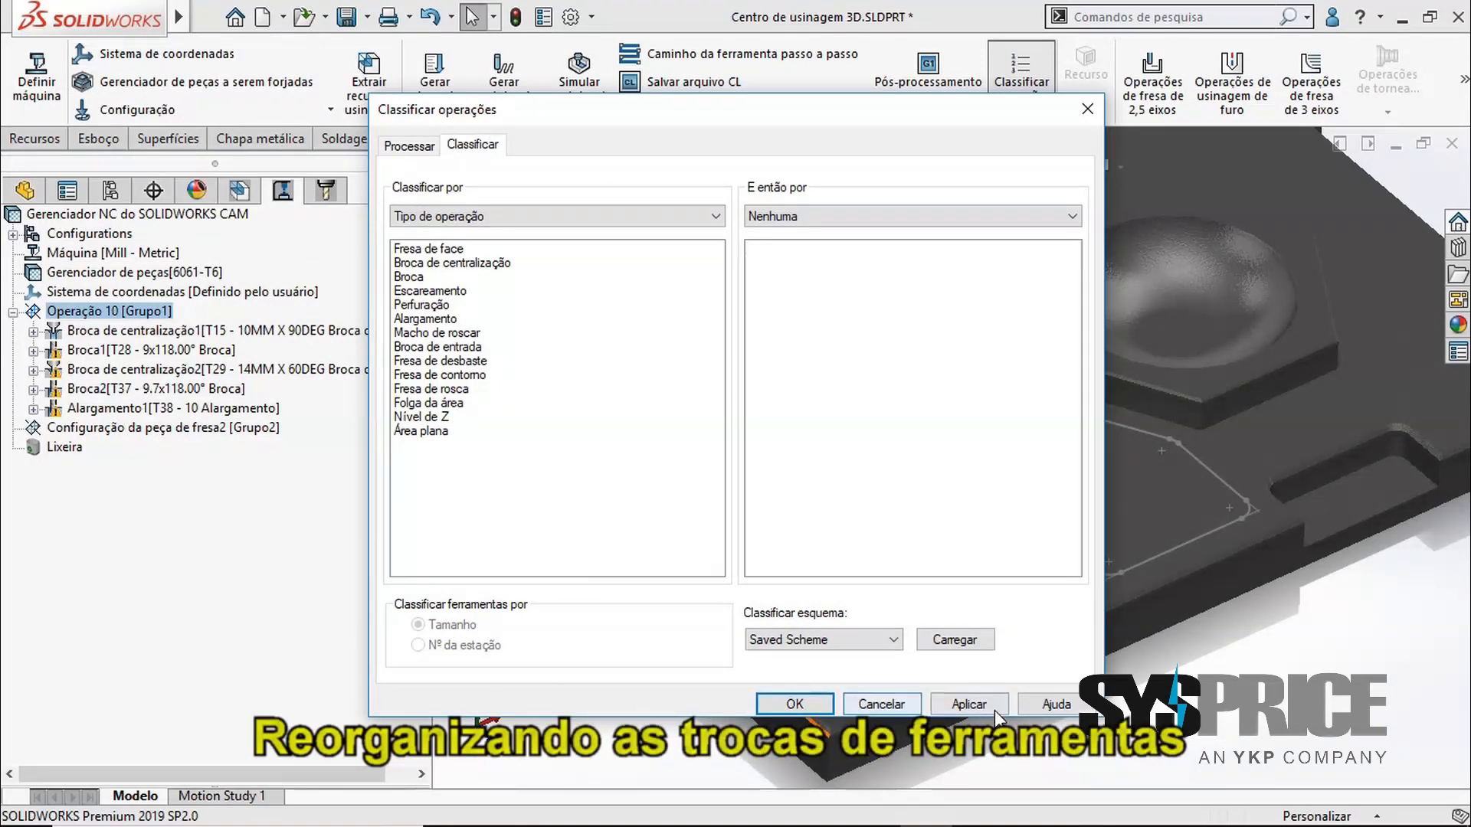
{"action": "left_click", "coordinate": [969, 704]}
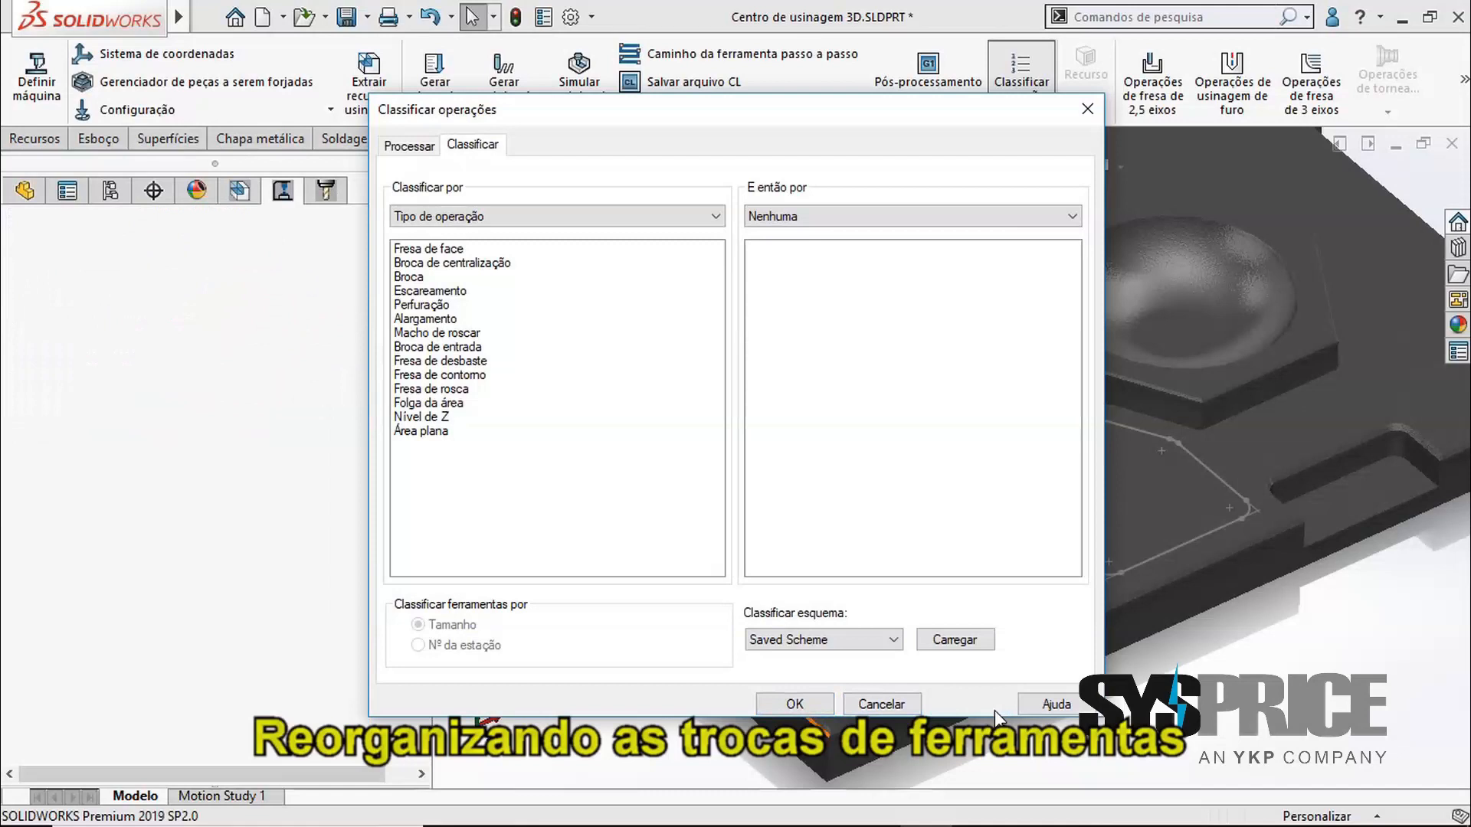
{"action": "left_click", "coordinate": [832, 704]}
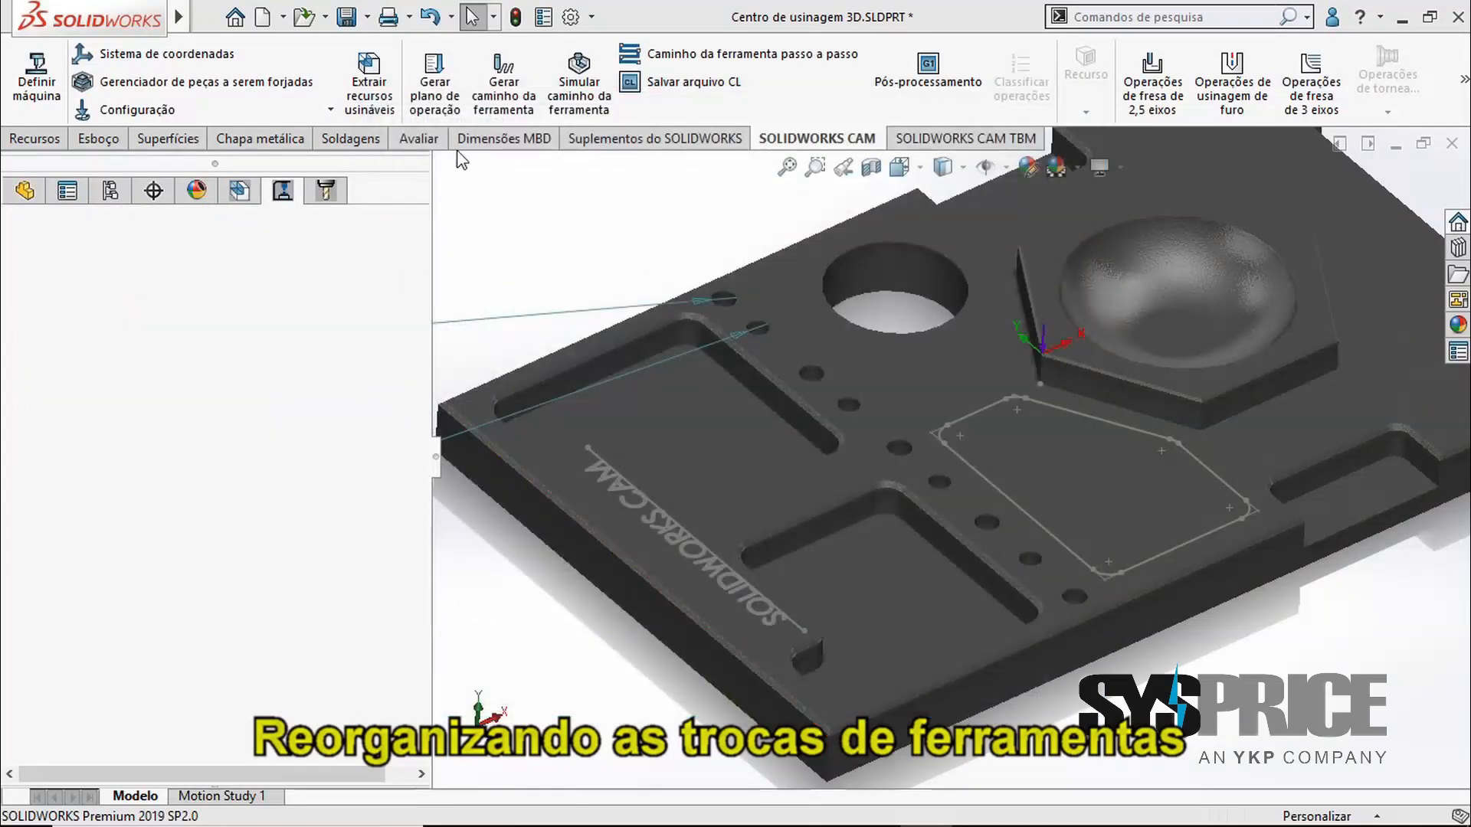
Simulate the reordered hole operations, raising the playback to maximum speed, and finish the simulation
{"action": "left_click", "coordinate": [580, 76]}
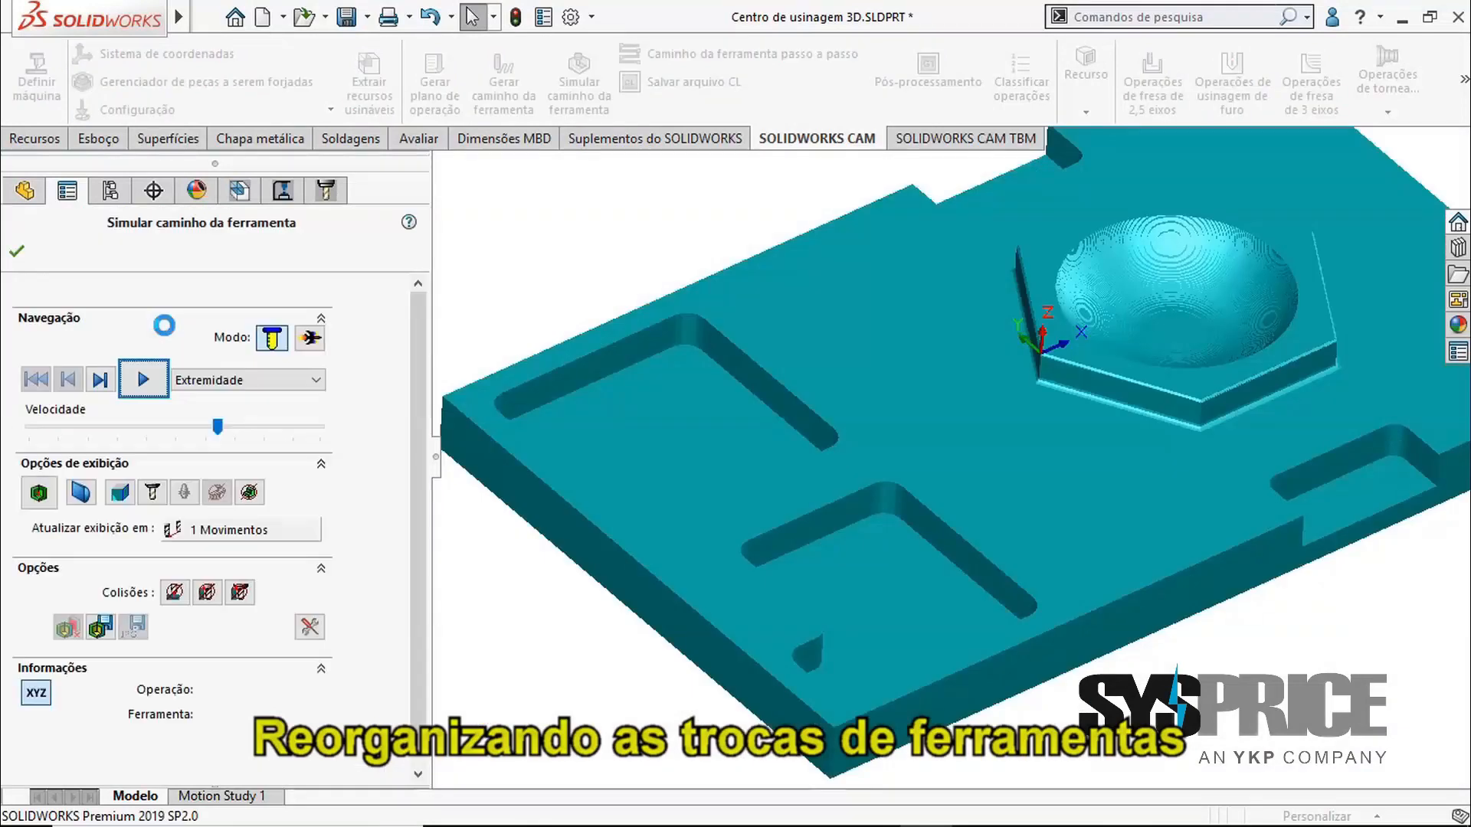
{"action": "left_click", "coordinate": [143, 380]}
{"action": "left_click_drag", "start_coordinate": [217, 426], "coordinate": [320, 427]}
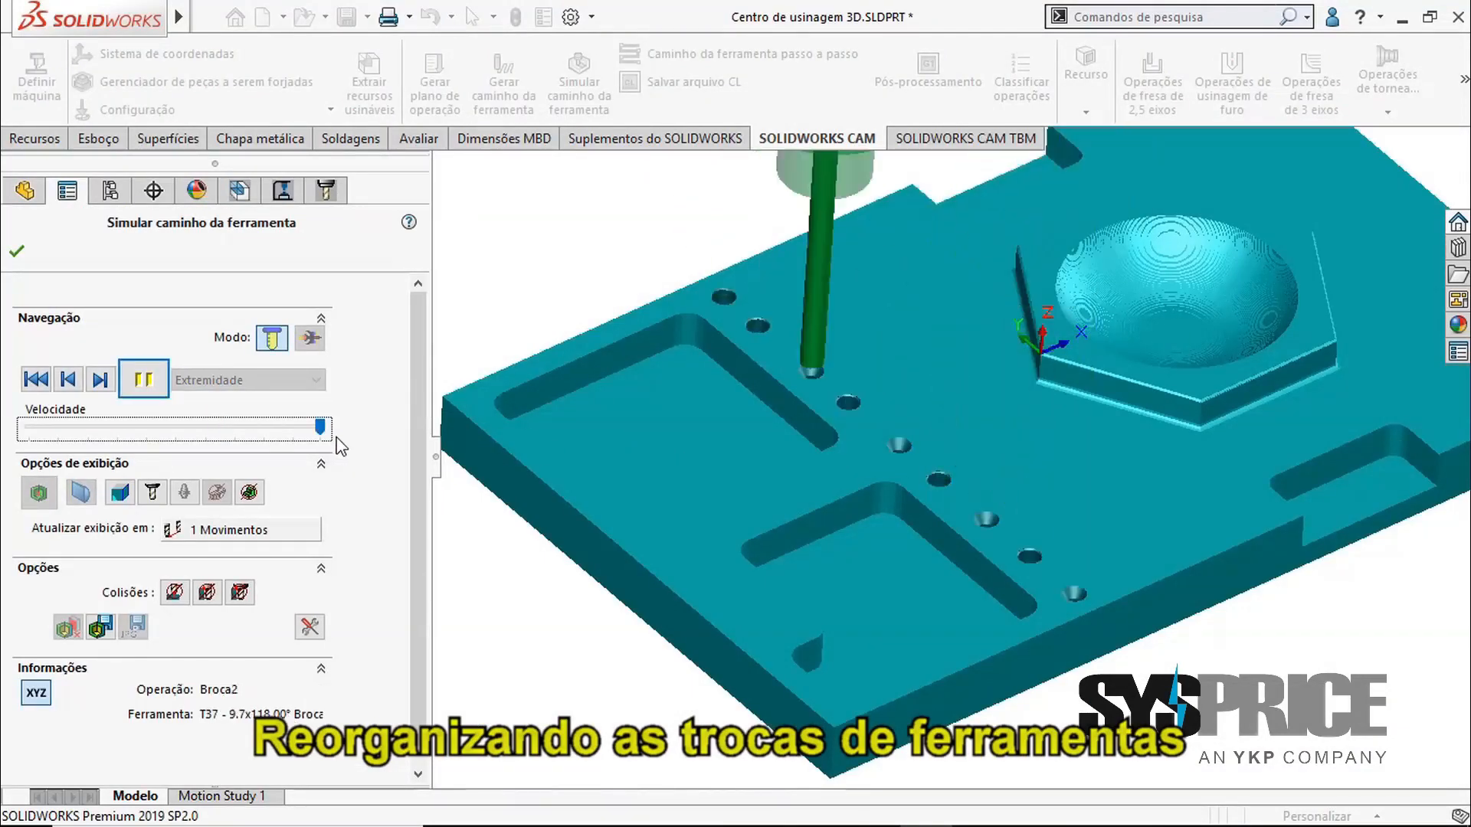
{"action": "left_click", "coordinate": [17, 252]}
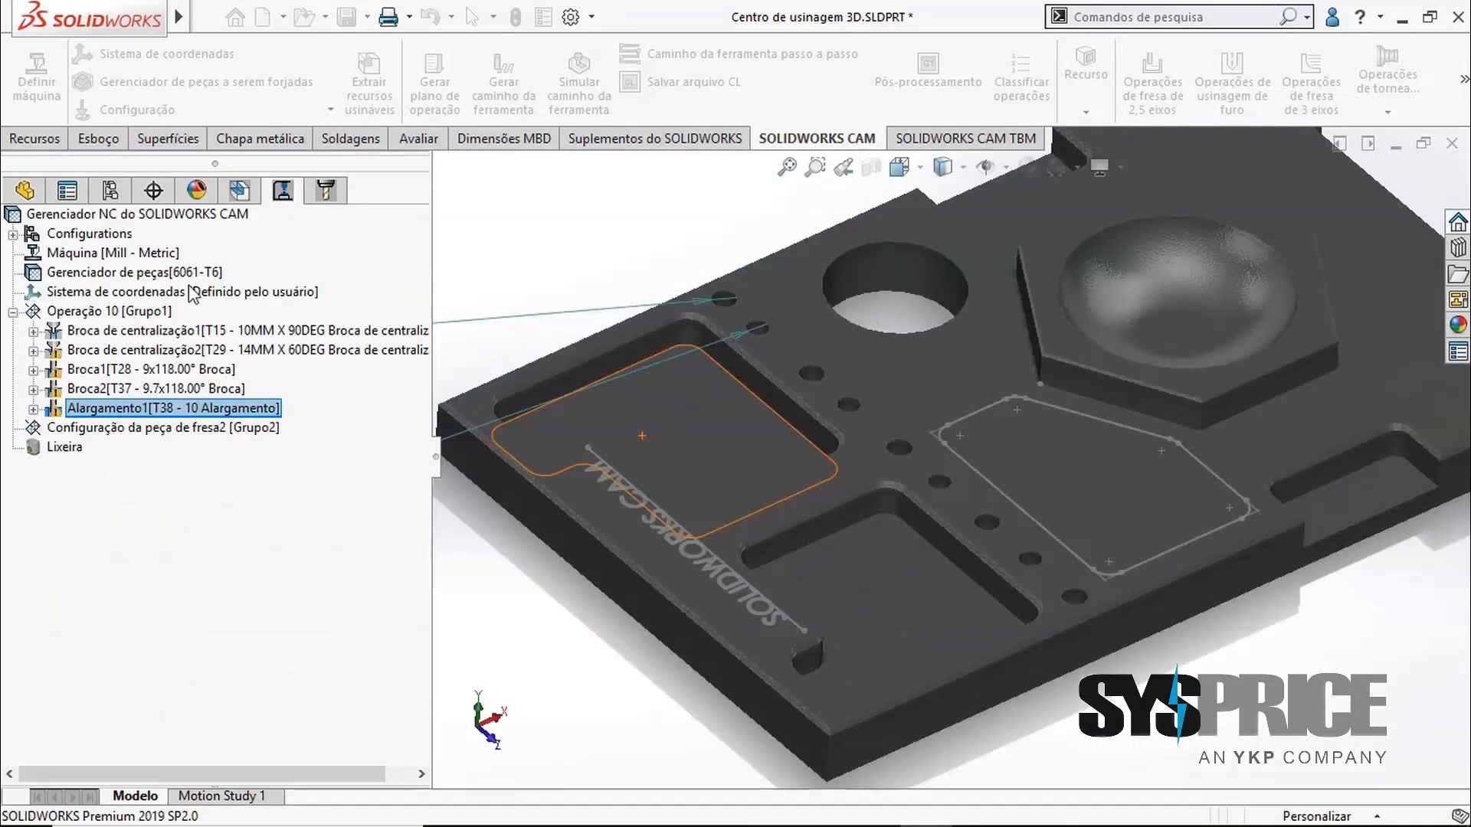
Examine the hole strategies per tolerance range in the execution settings of tolerance-based milling
{"action": "left_click", "coordinate": [989, 146]}
{"action": "left_click", "coordinate": [63, 108]}
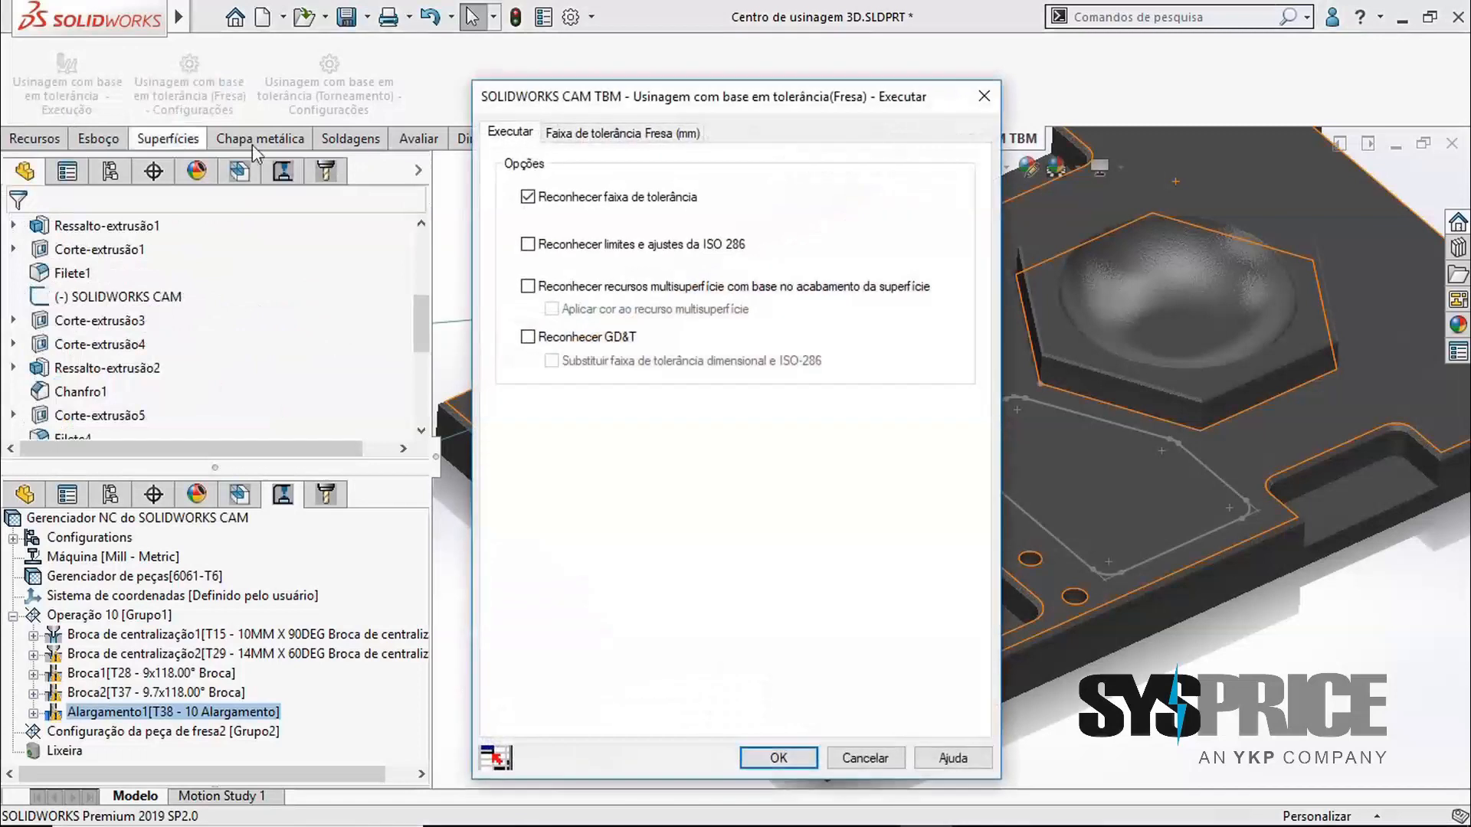
{"action": "left_click", "coordinate": [622, 132]}
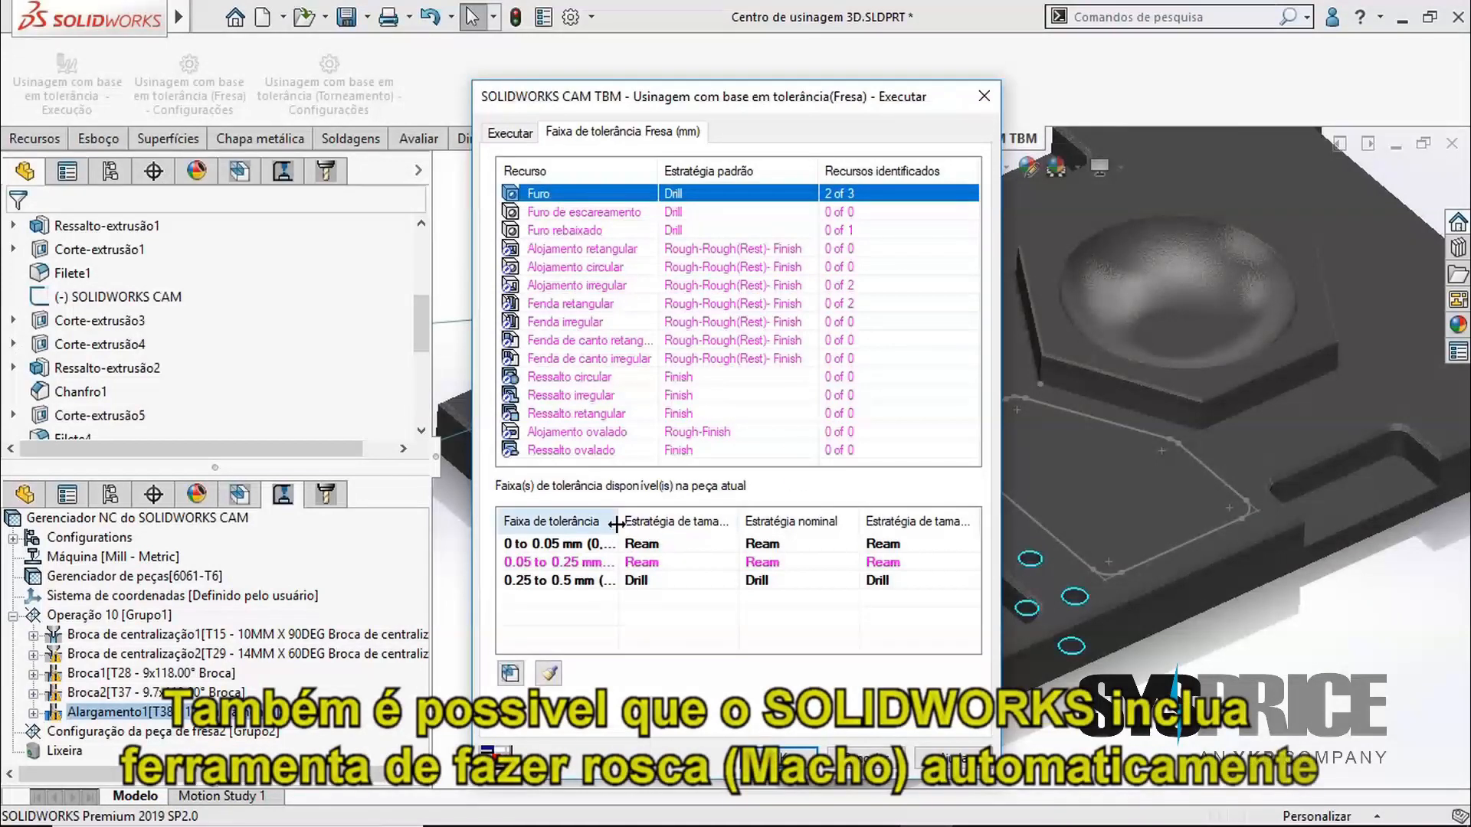
Check the nominal strategies available for holes in the 0.25 to 0.5 mm tolerance range and run tolerance-based milling
{"action": "left_click_drag", "start_coordinate": [623, 520], "coordinate": [710, 524]}
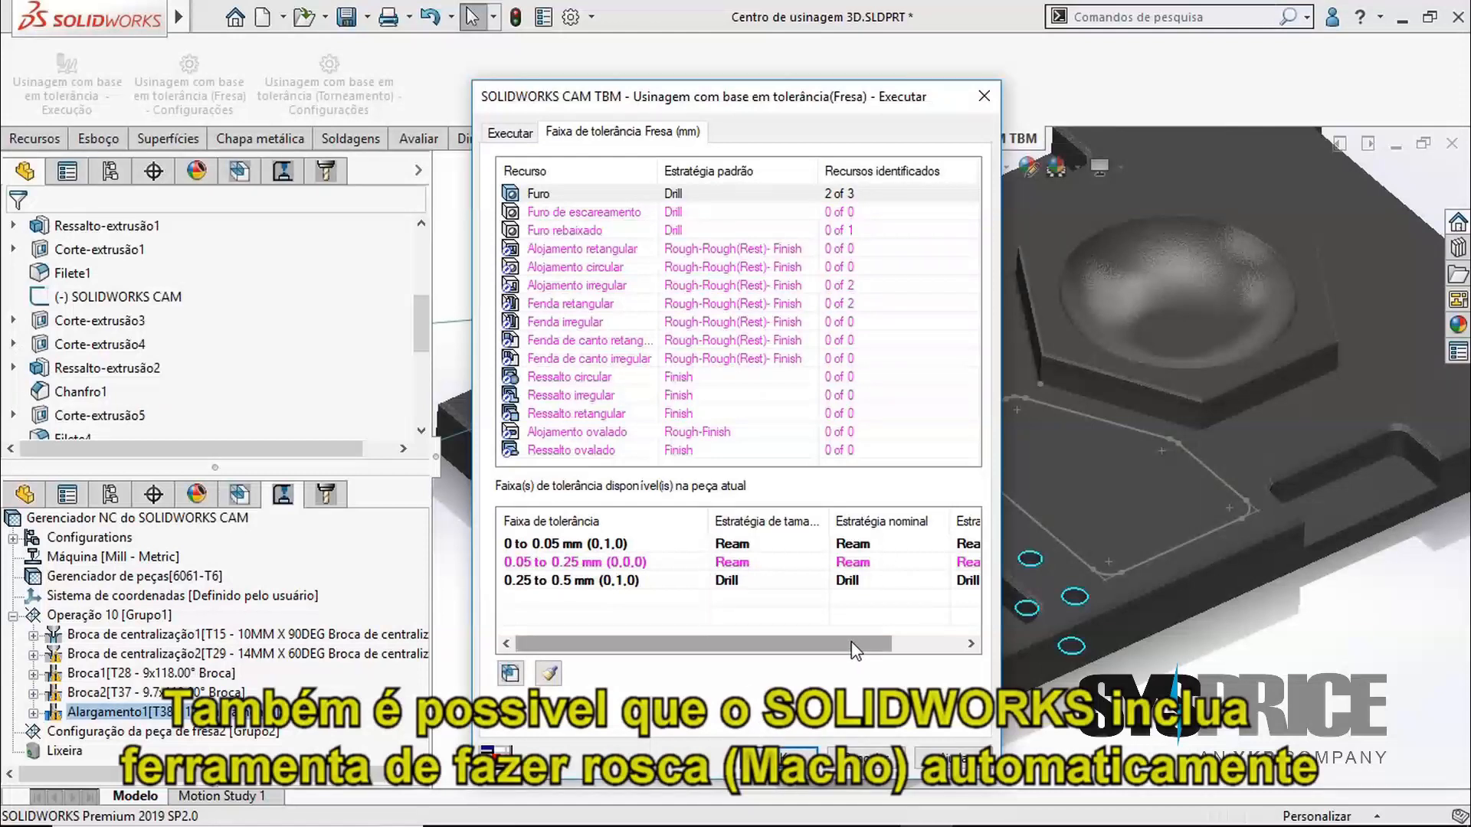
{"action": "left_click_drag", "start_coordinate": [850, 644], "coordinate": [876, 644]}
{"action": "left_click", "coordinate": [841, 581]}
{"action": "left_click", "coordinate": [841, 584]}
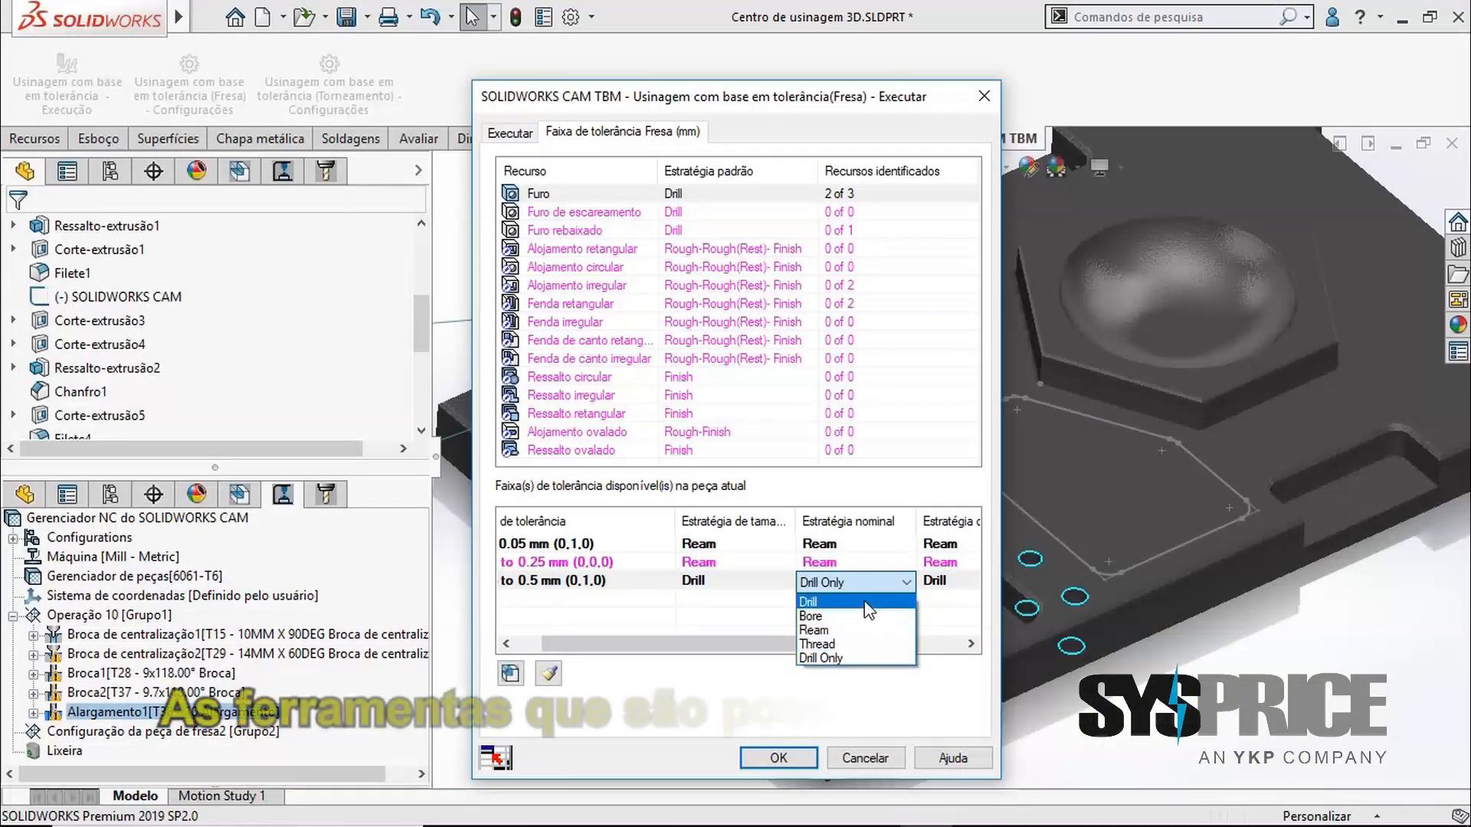
{"action": "left_click", "coordinate": [796, 759]}
{"action": "left_click", "coordinate": [796, 759]}
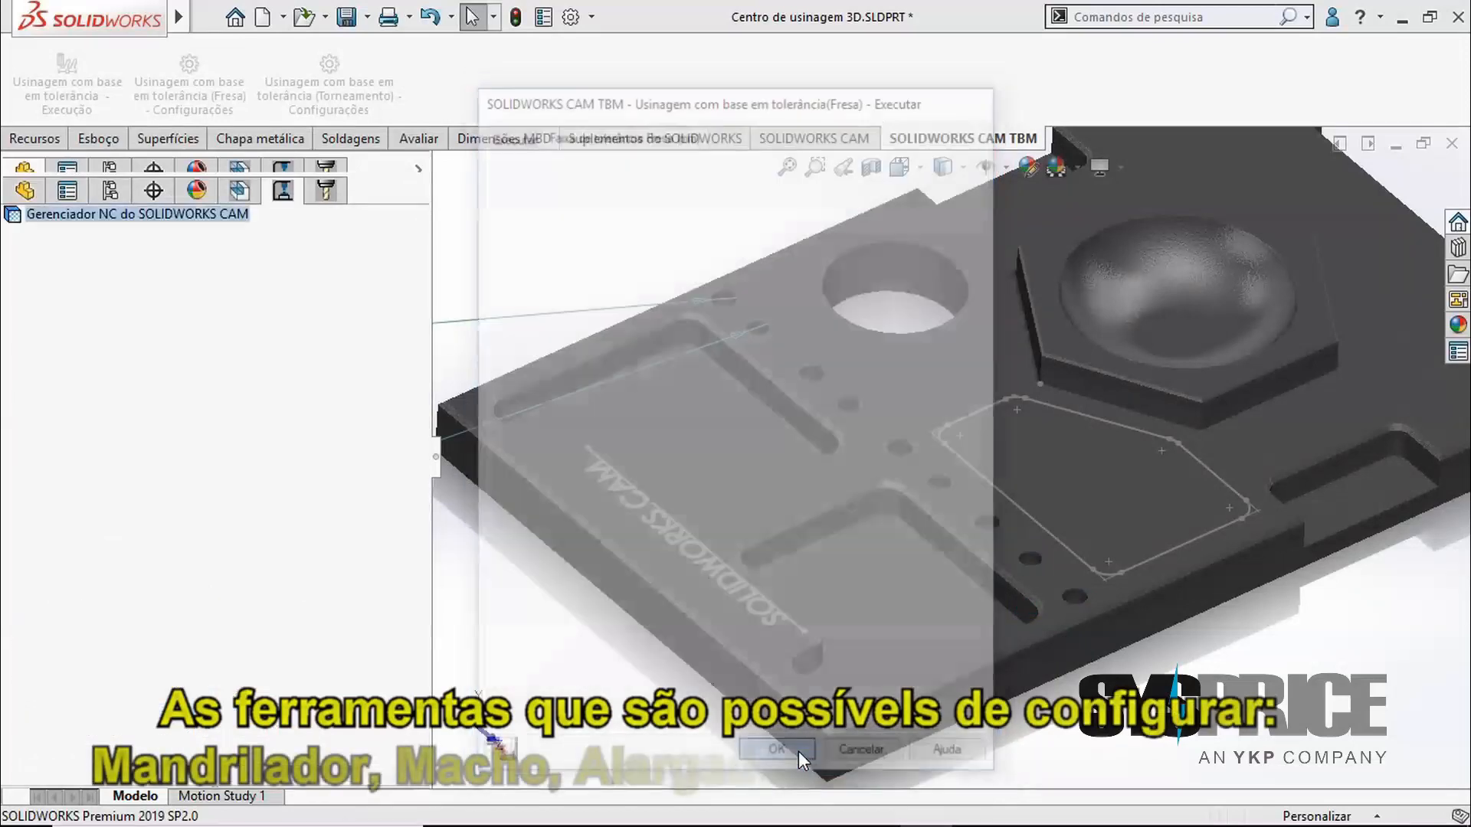
Simulate the toolpaths generated by the tolerance-based machining run
{"action": "scroll", "coordinate": [766, 370], "scroll_direction": "up", "scroll_amount": 3}
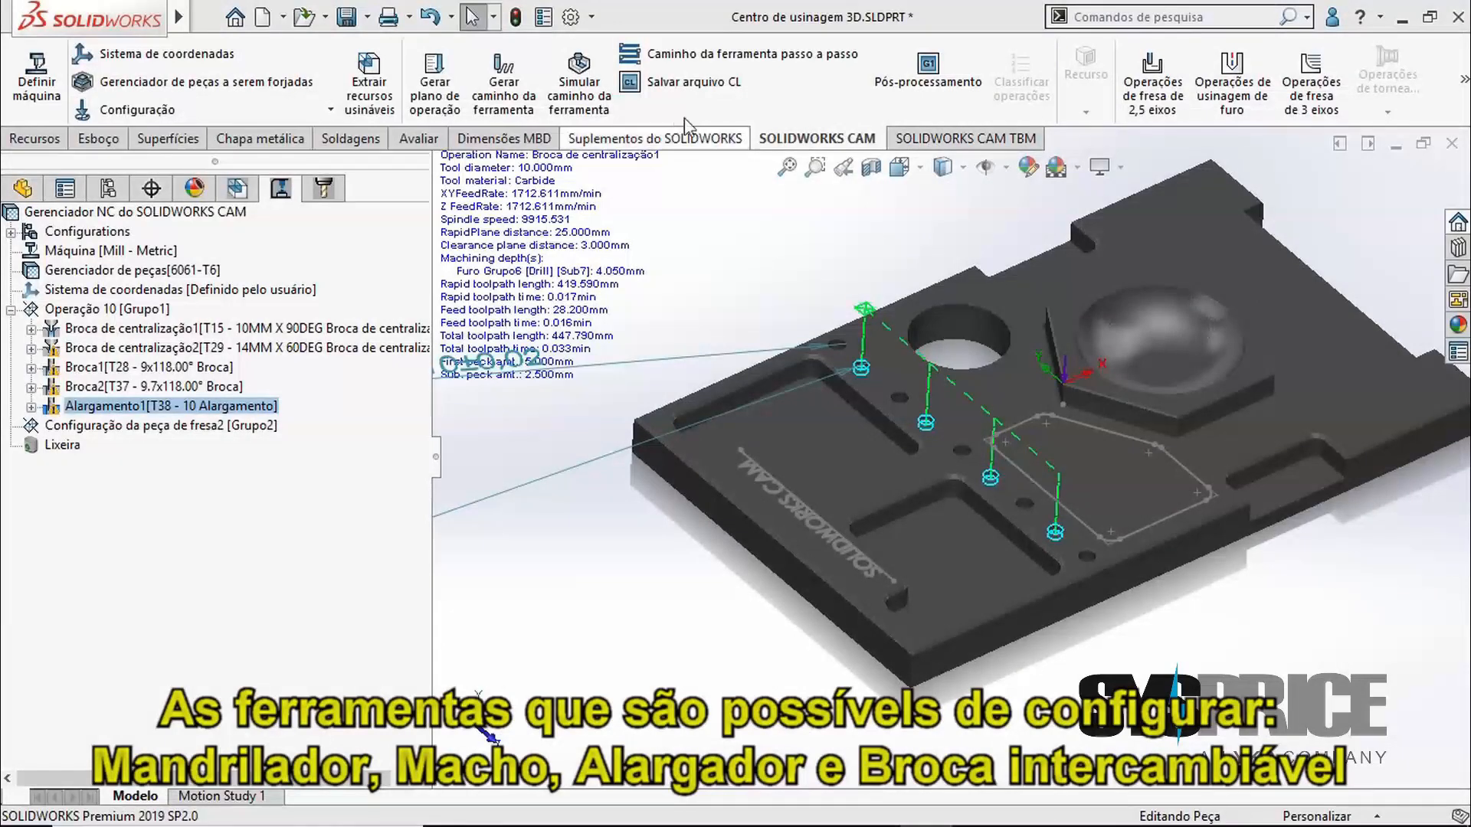
{"action": "left_click", "coordinate": [590, 86]}
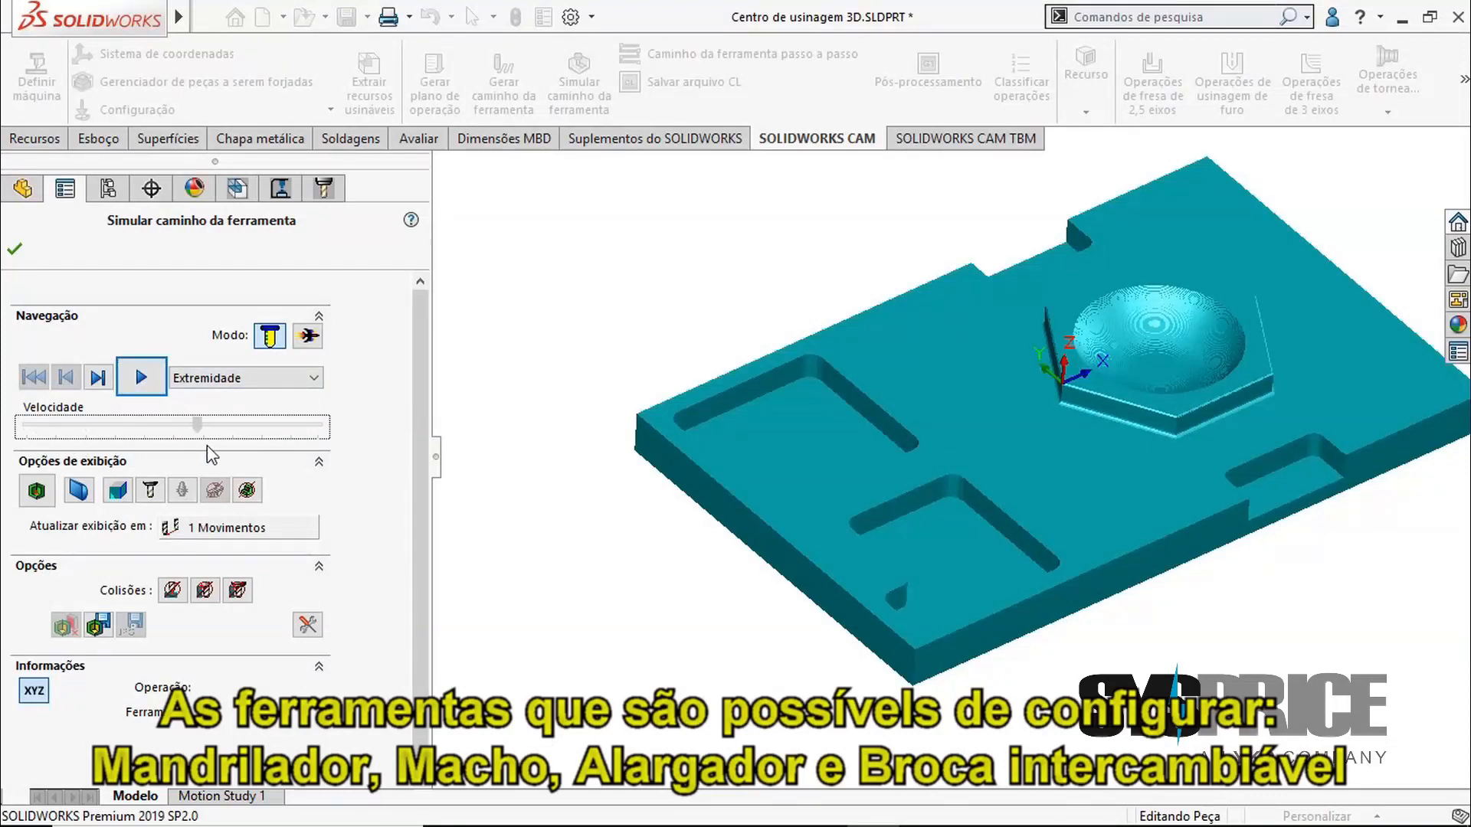
{"action": "left_click", "coordinate": [145, 379]}
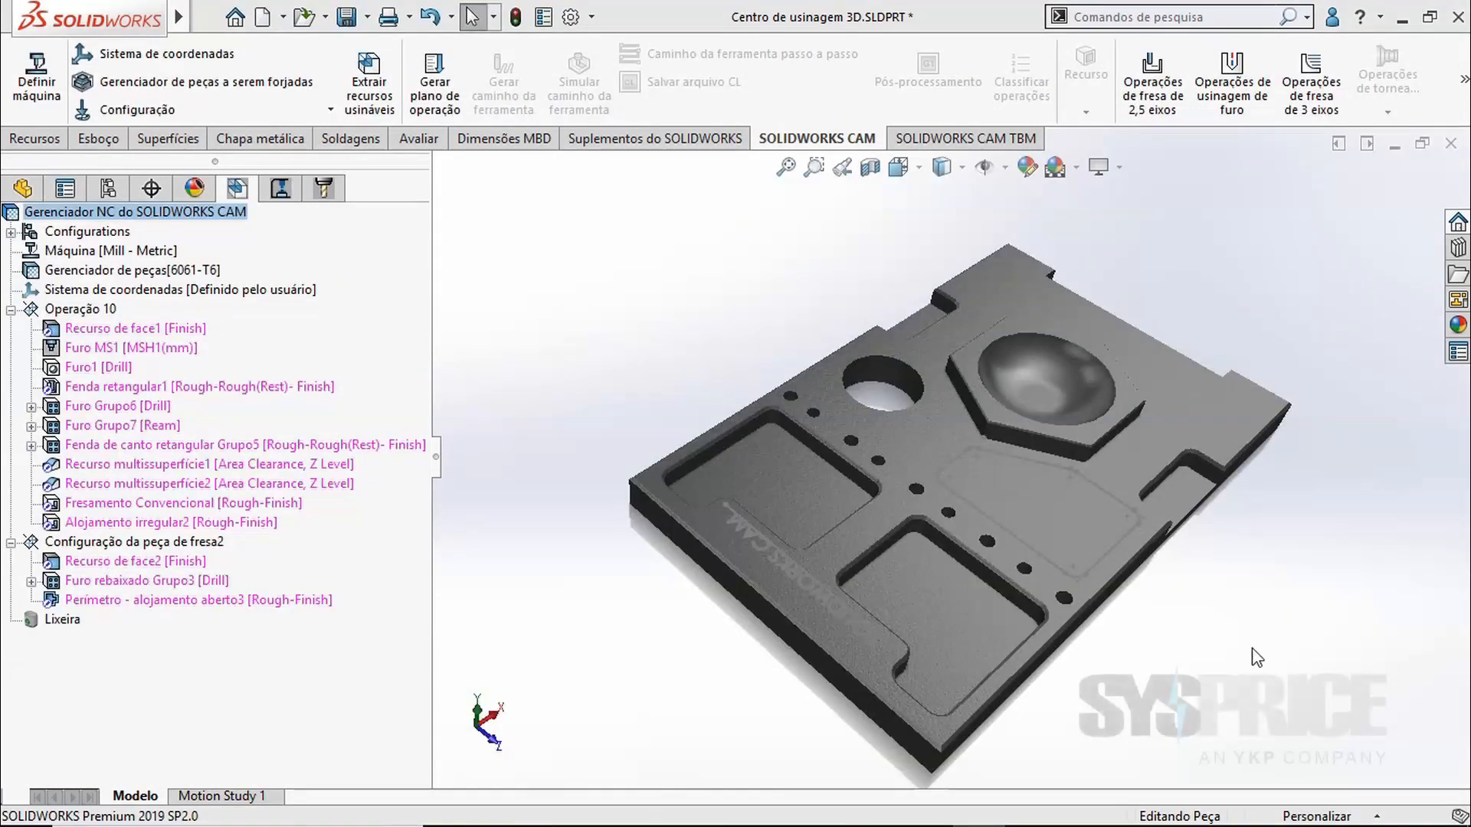
Start a new hole-machining operation in Operação 10 as Fresa de desbaste with tool T05 - 20.00 Extremidade plana
{"action": "left_click", "coordinate": [114, 309]}
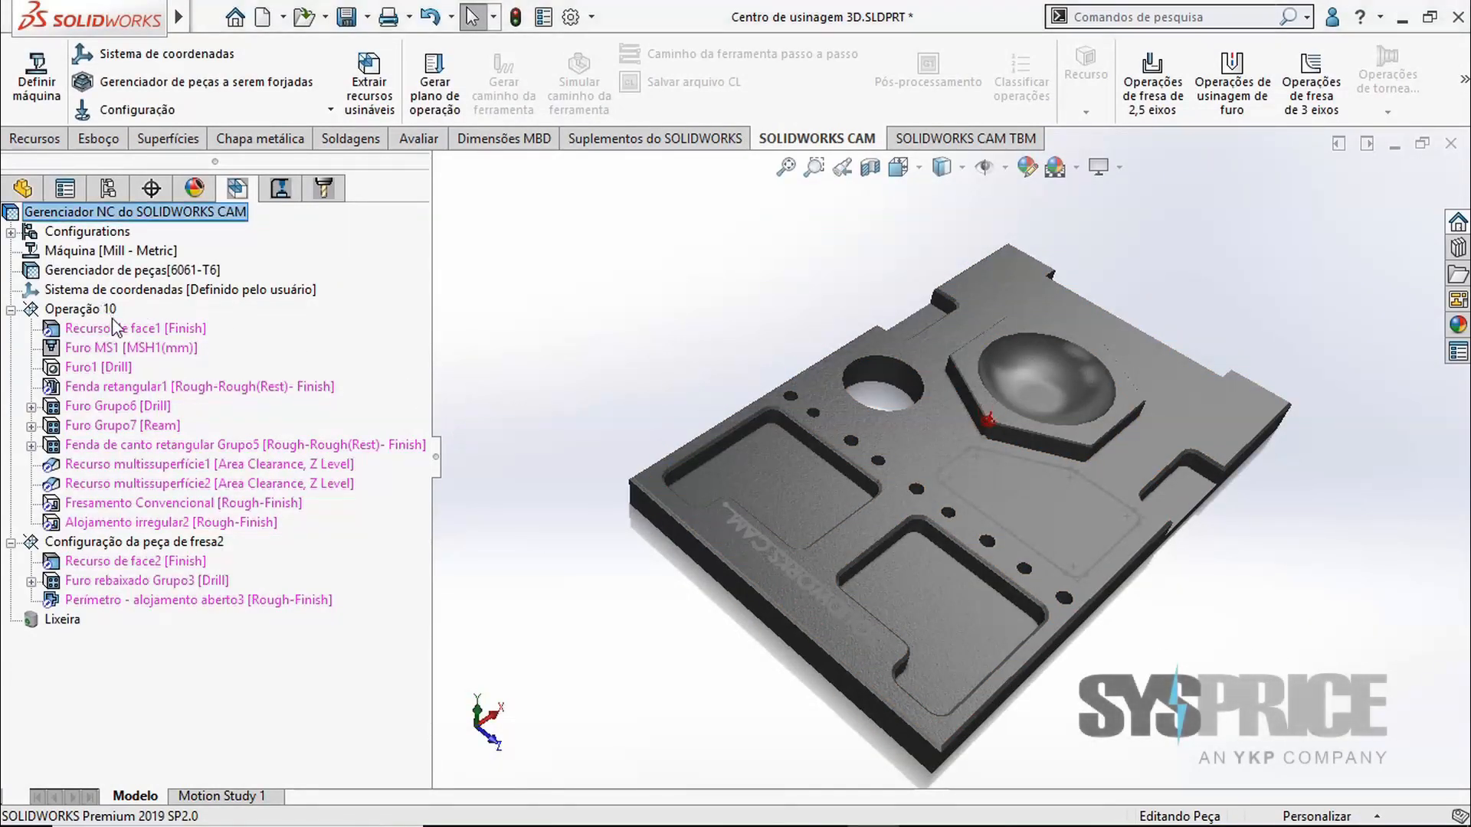
{"action": "left_click", "coordinate": [1226, 106]}
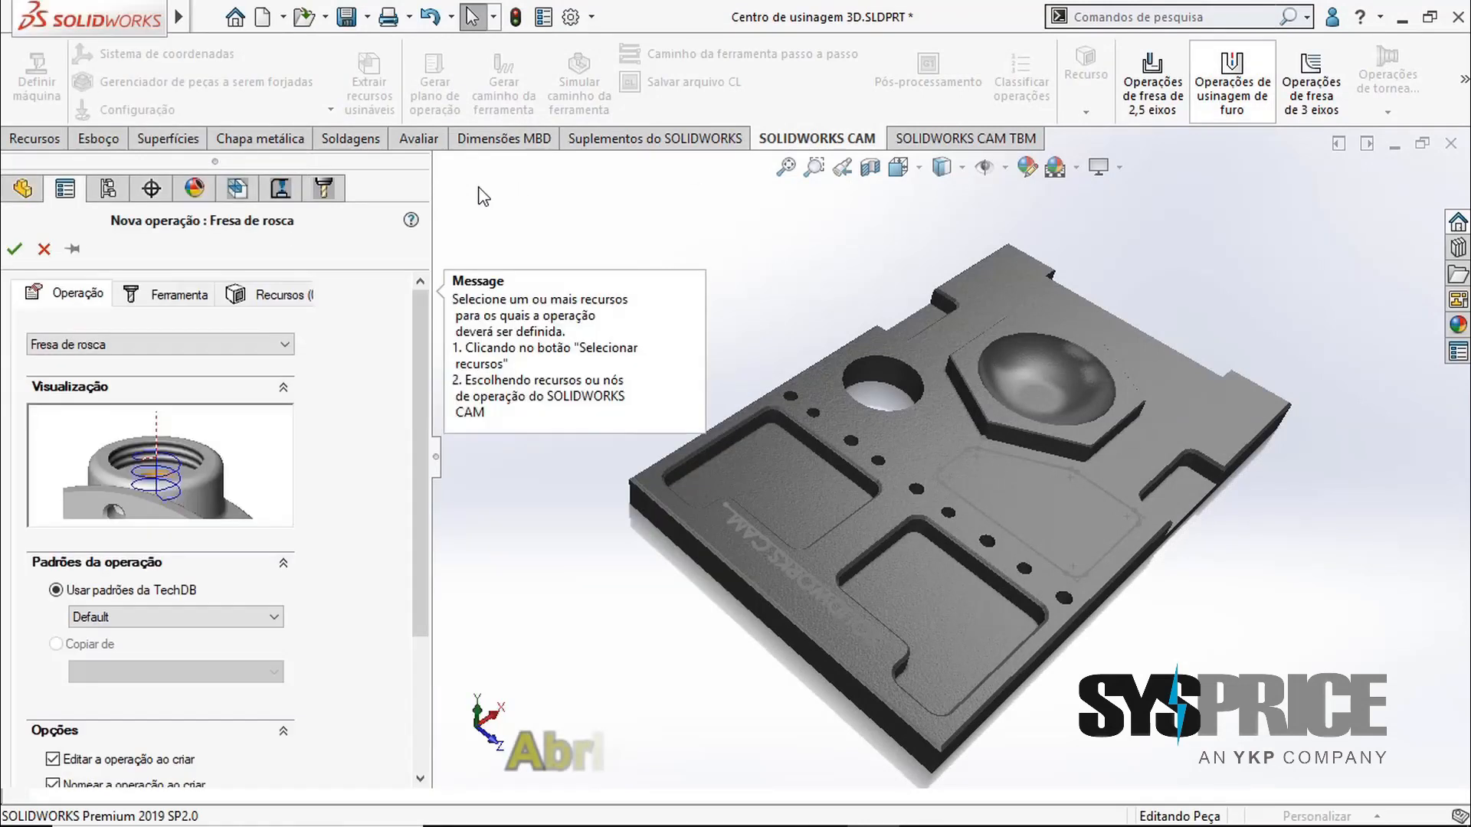
{"action": "left_click", "coordinate": [130, 347]}
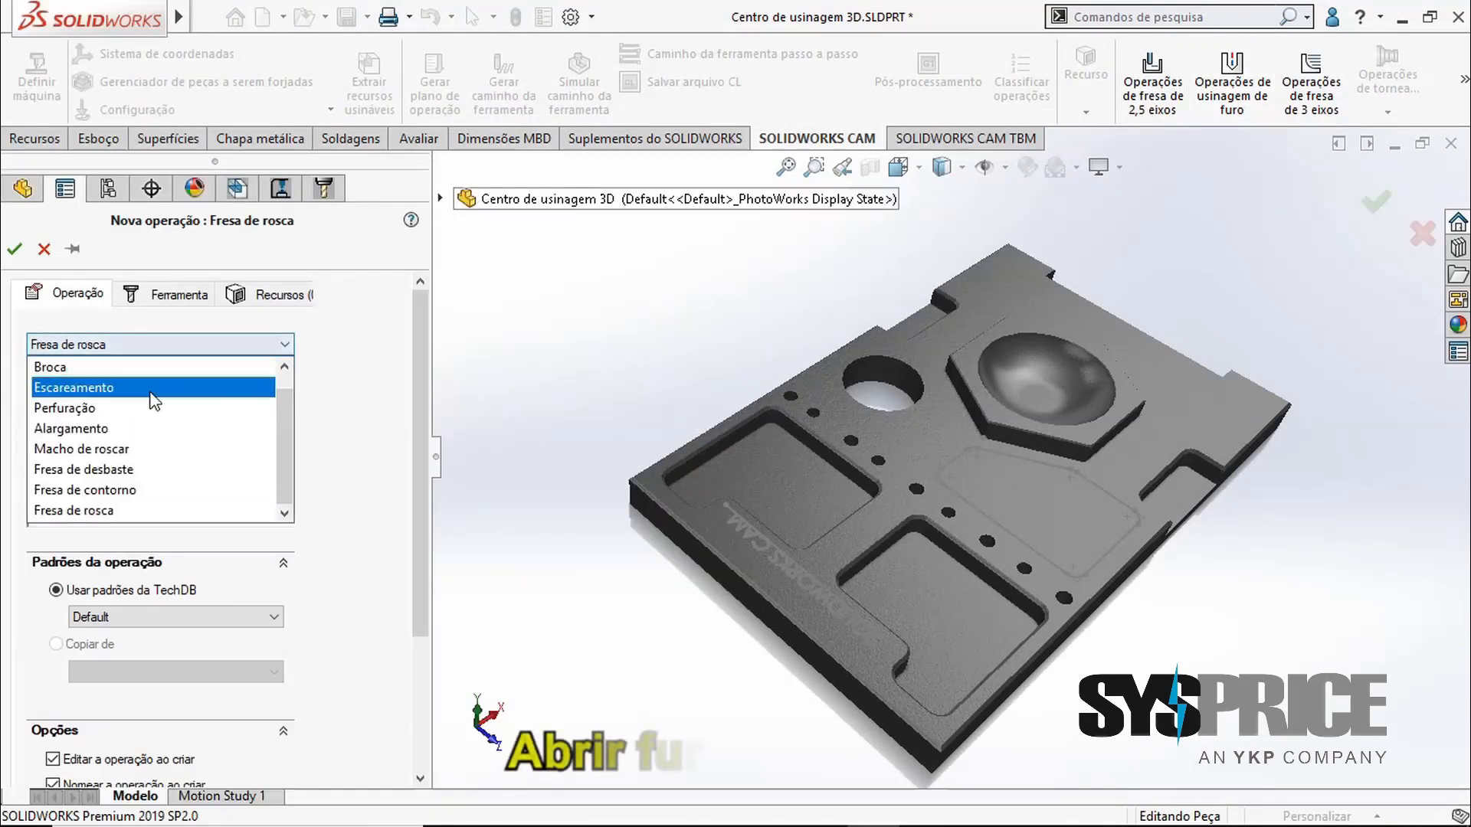
{"action": "left_click", "coordinate": [112, 478]}
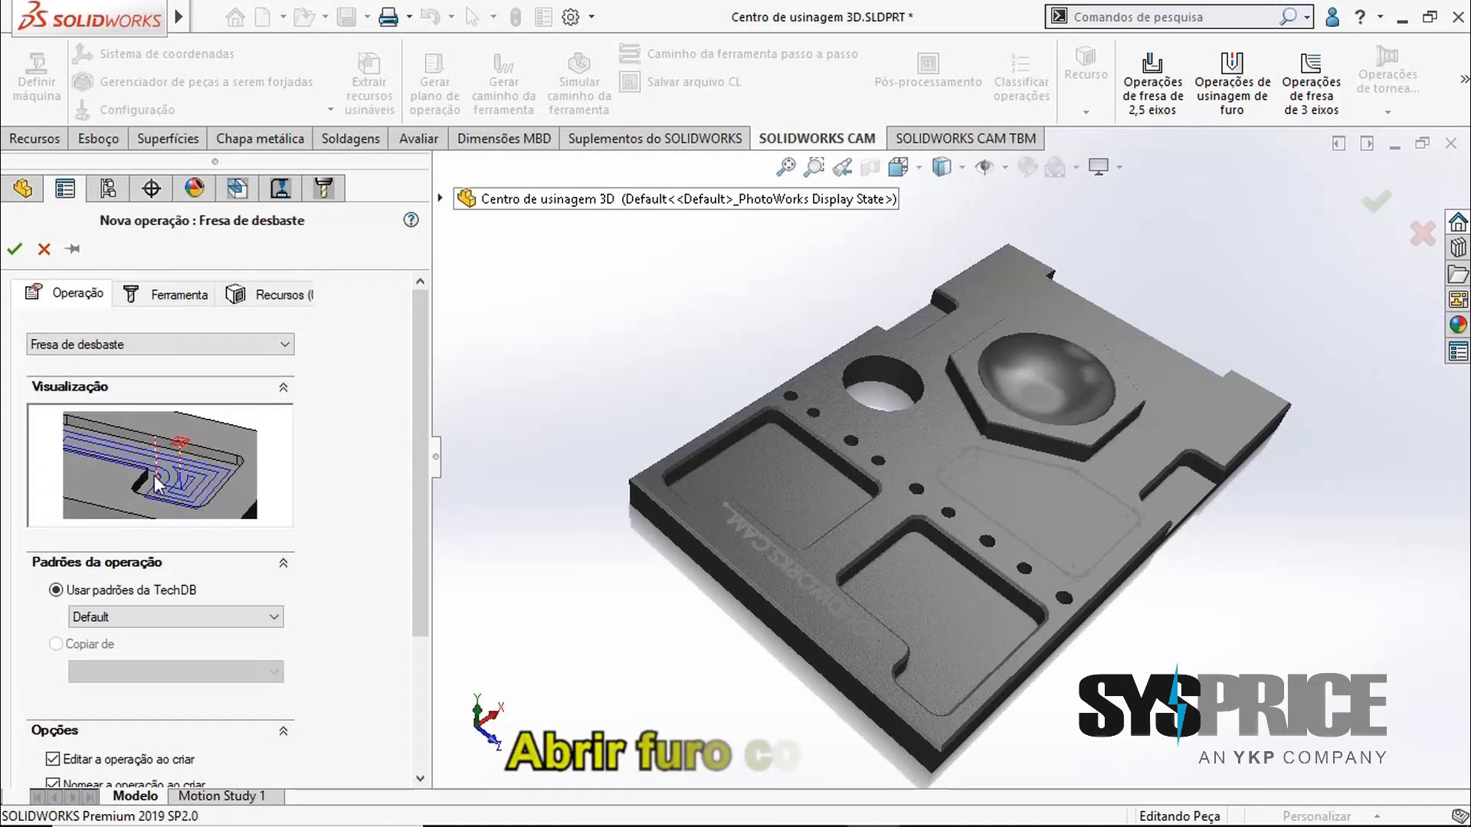
{"action": "left_click", "coordinate": [174, 294]}
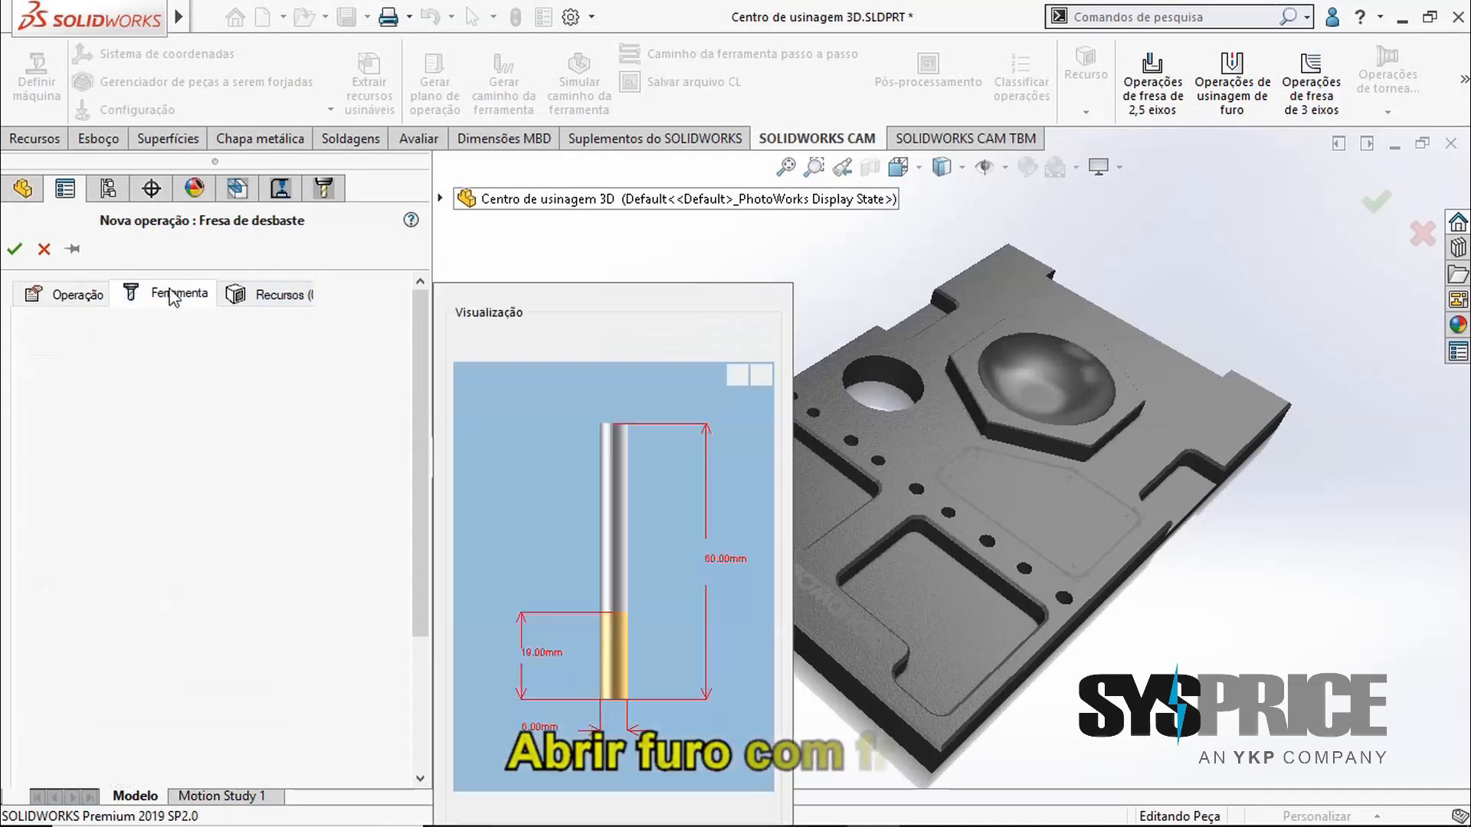
{"action": "left_click", "coordinate": [170, 542]}
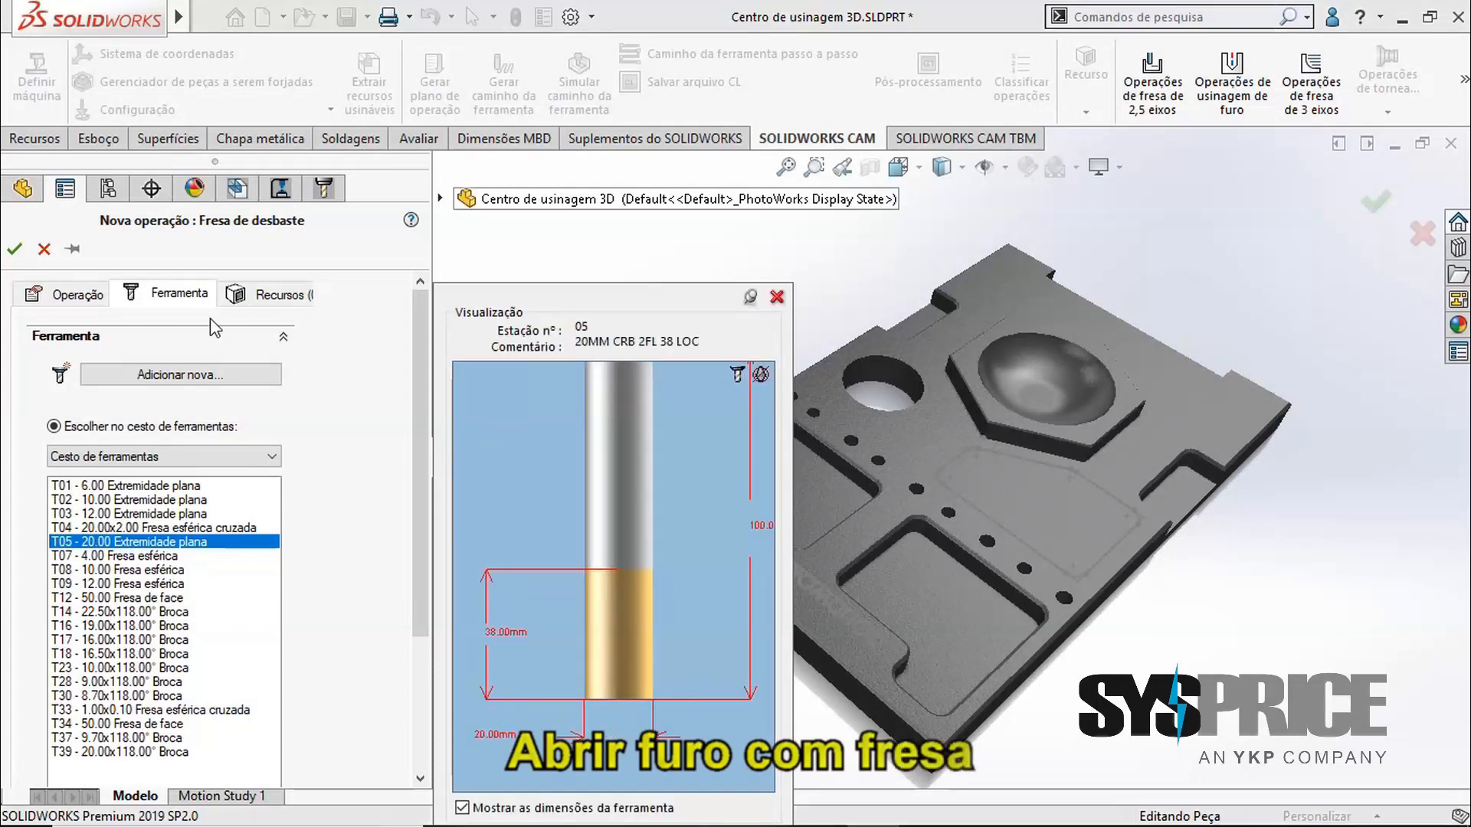
Assign the rough mill operation to the large through hole Furo1 [Drill] and create it
{"action": "left_click", "coordinate": [247, 298]}
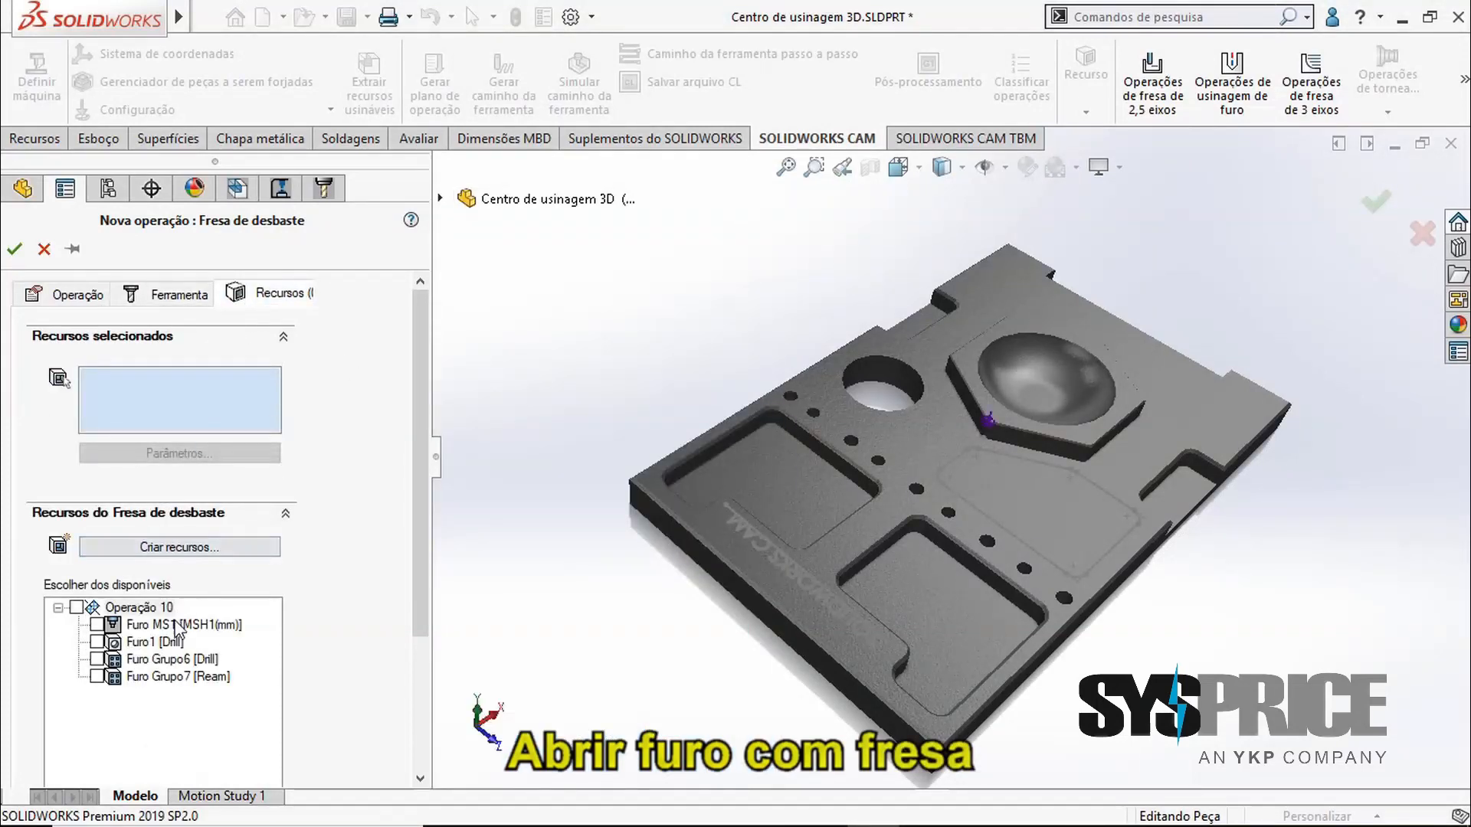
{"action": "left_click", "coordinate": [150, 658]}
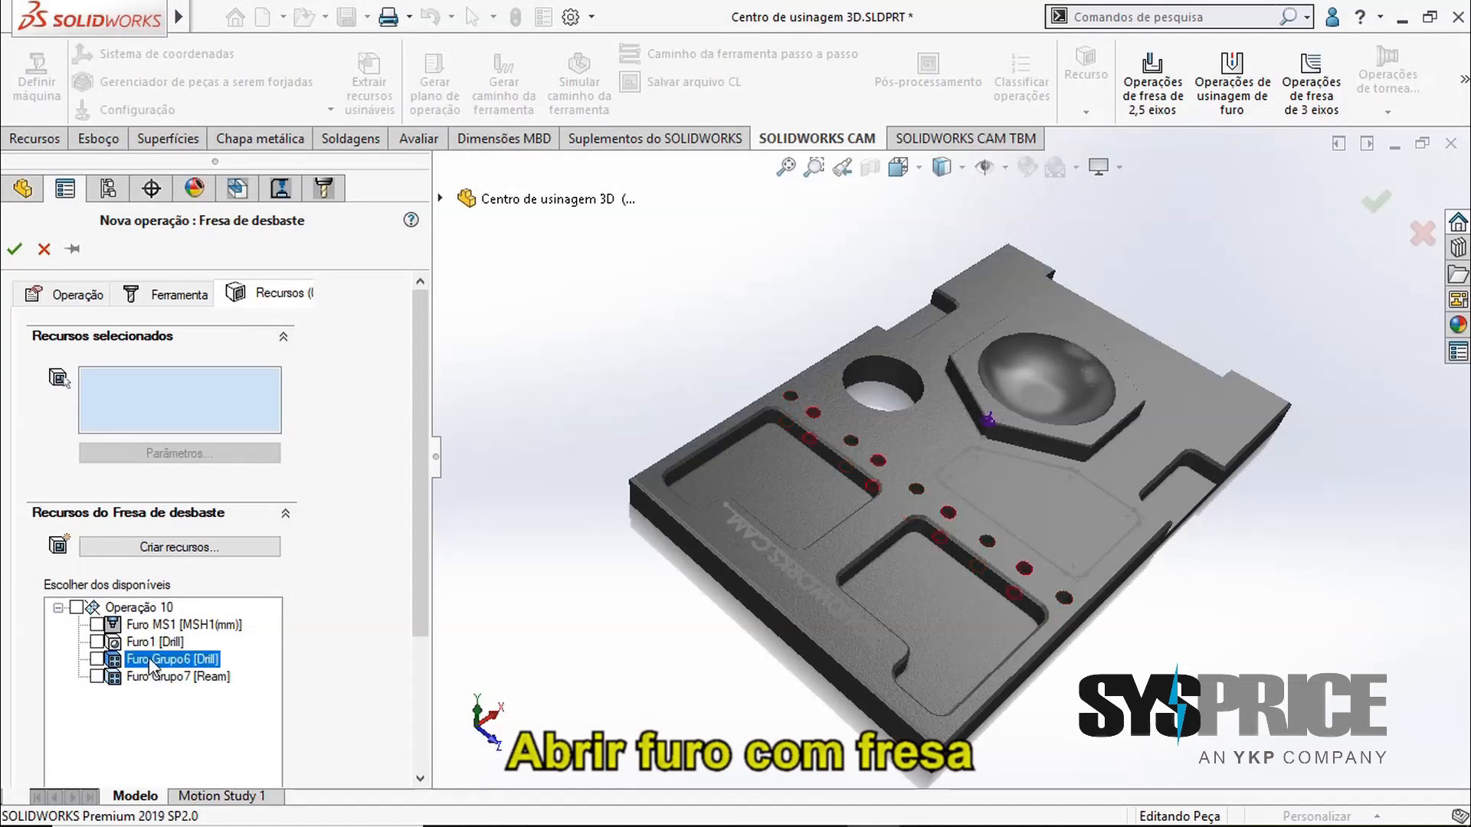
{"action": "left_click", "coordinate": [137, 643]}
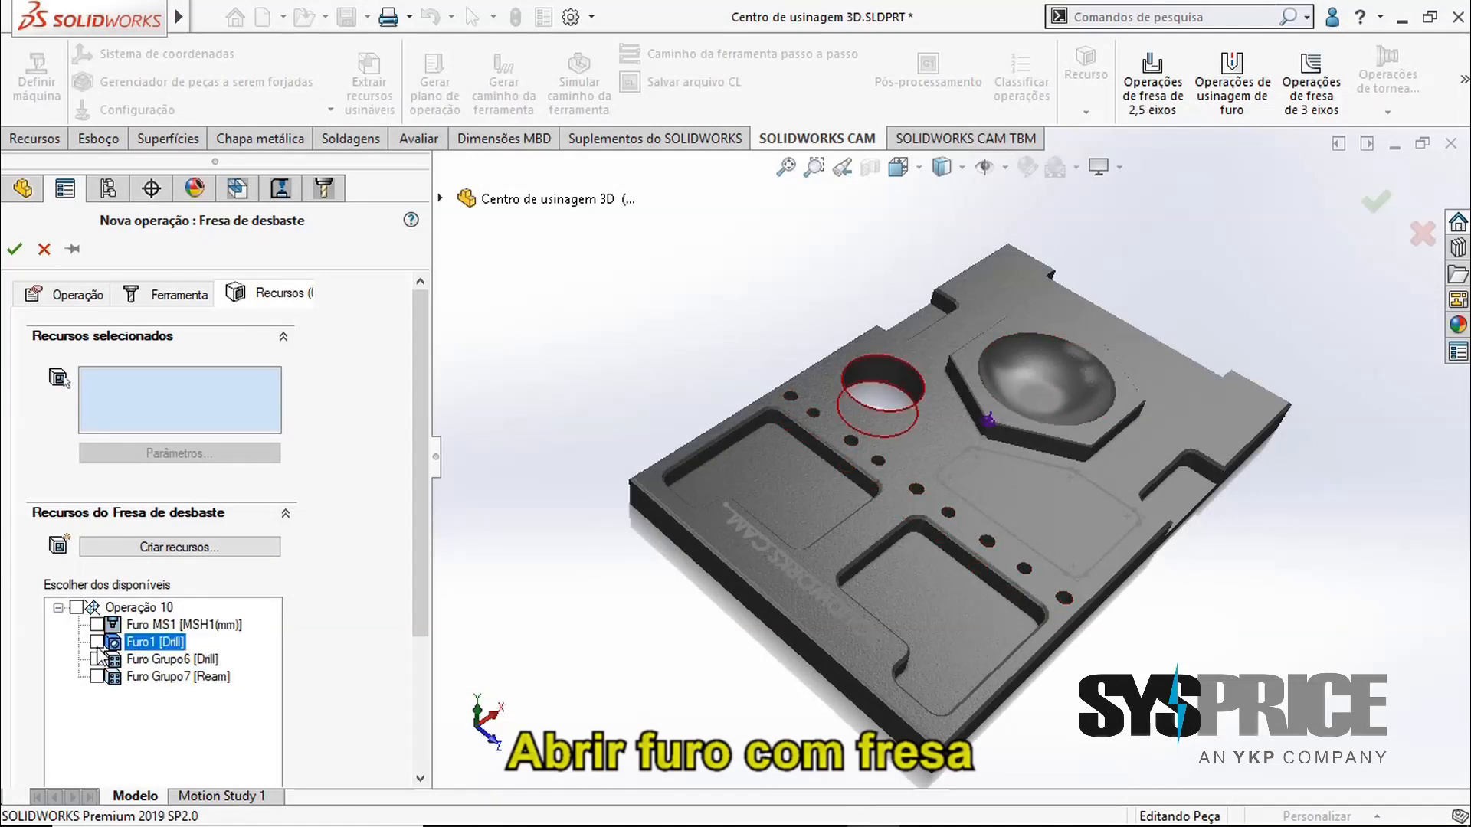
{"action": "left_click", "coordinate": [96, 642]}
{"action": "left_click", "coordinate": [15, 250]}
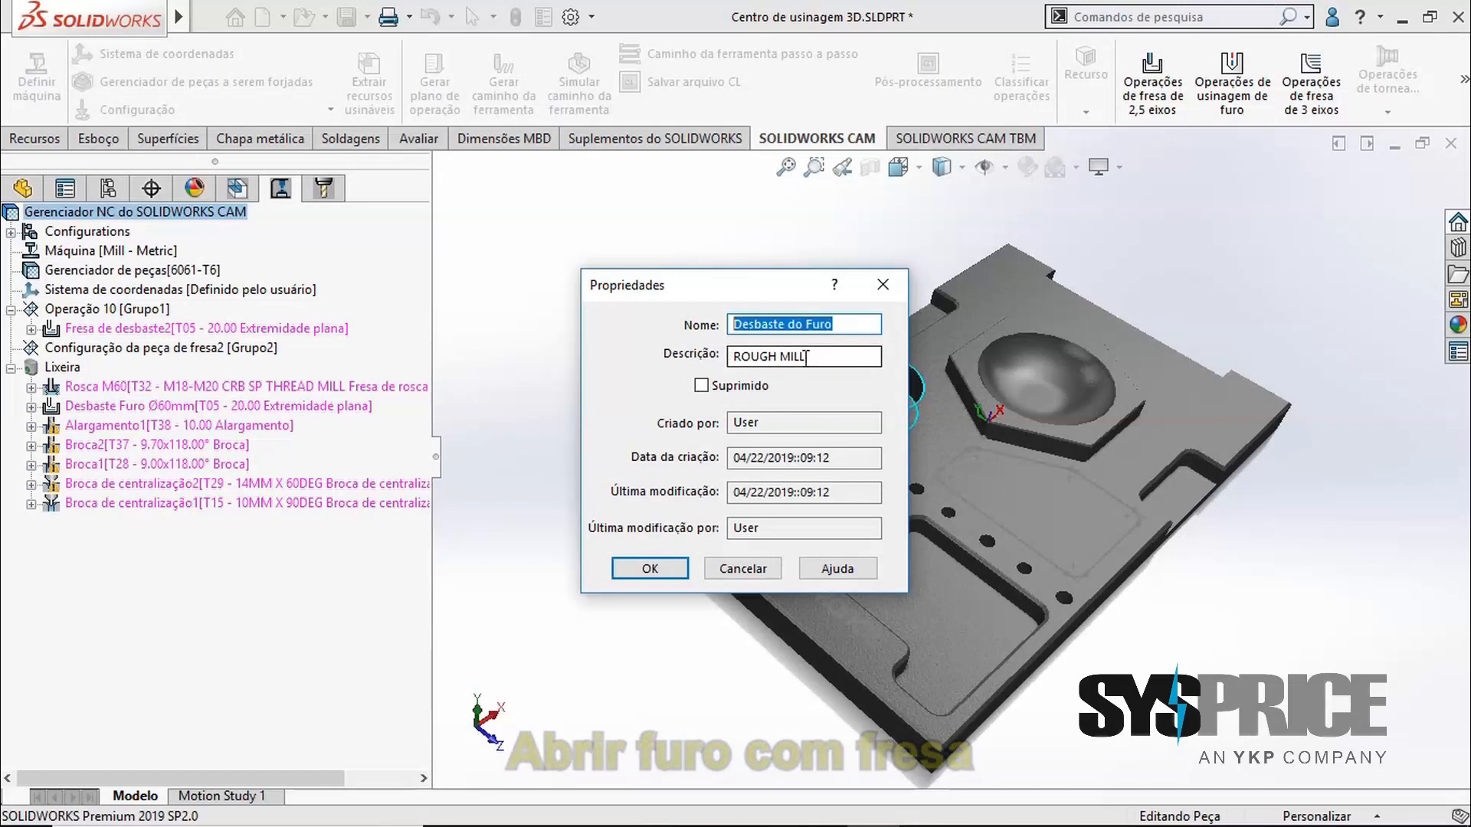
Name the rough mill operation Desbaste do Furo and copy that name into its description
{"action": "key", "text": "ctrl+c"}
{"action": "key", "text": "Tab"}
{"action": "key", "text": "ctrl+v"}
{"action": "left_click", "coordinate": [657, 568]}
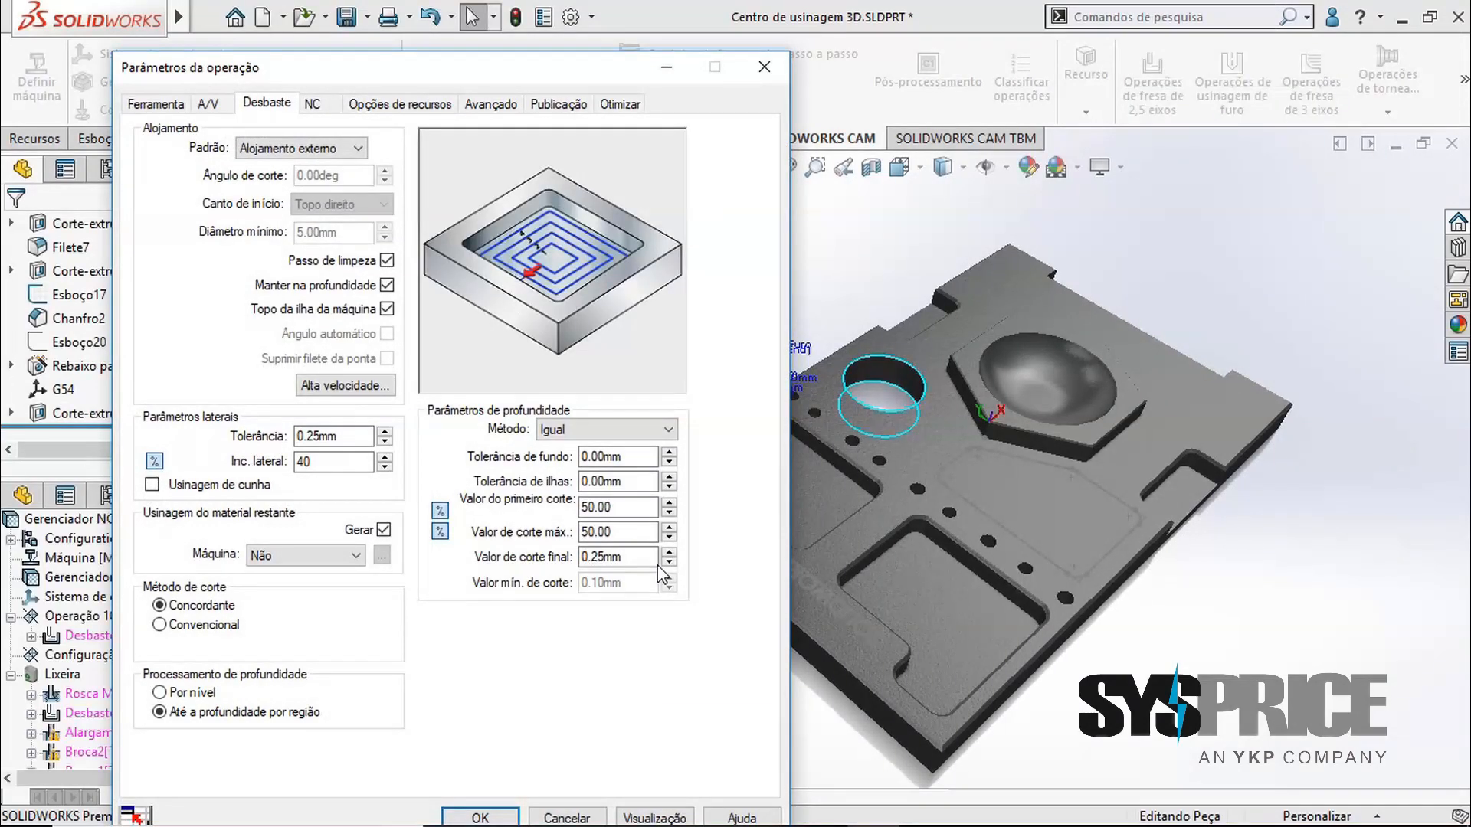
Switch the roughing depths from percentages to millimetres, with first and maximum cuts of 2 mm and a final cut of 0
{"action": "left_click", "coordinate": [442, 521]}
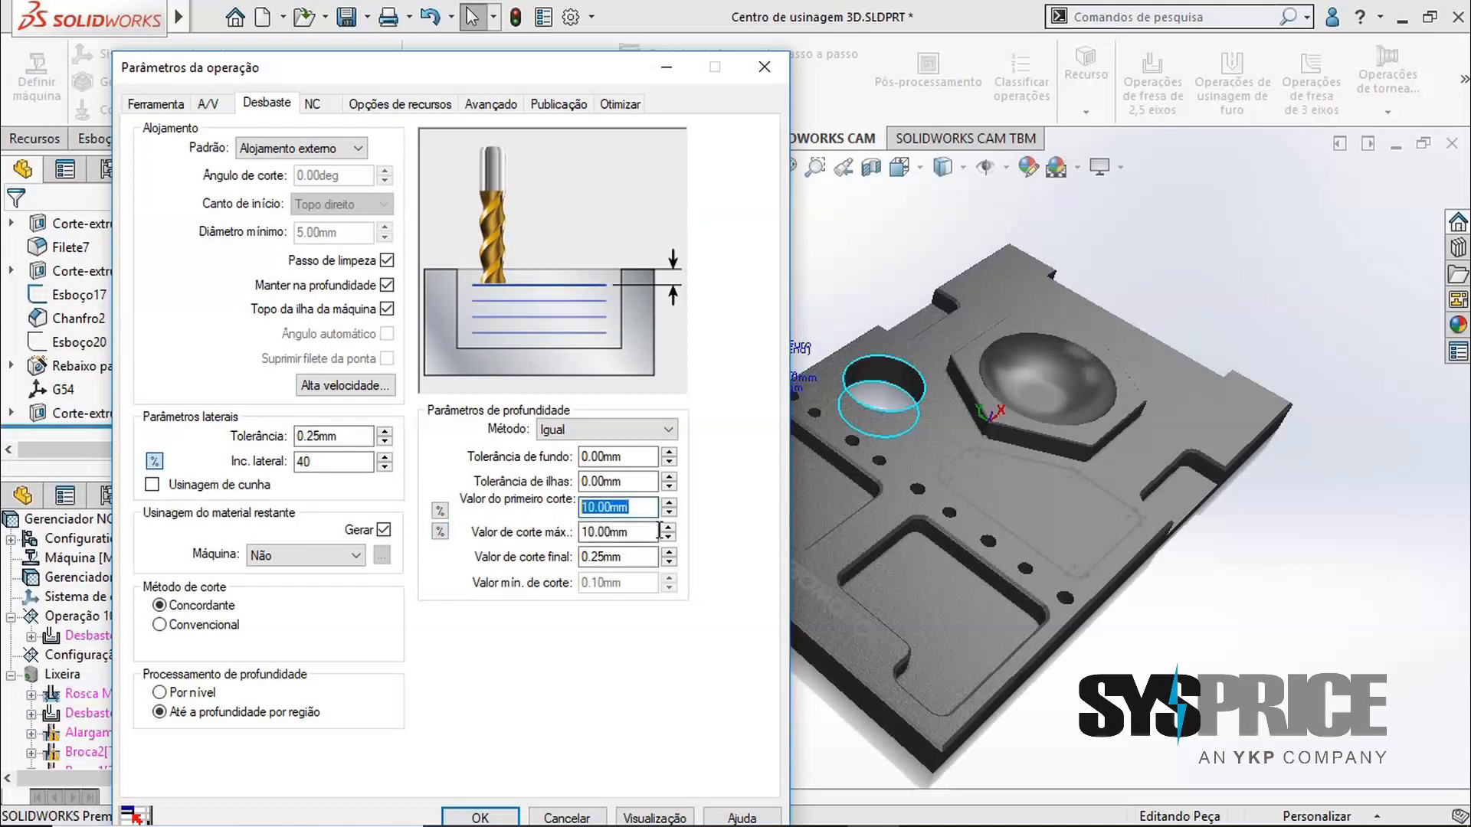
{"action": "type", "text": "2"}
{"action": "key", "text": "Tab"}
{"action": "type", "text": "2"}
{"action": "key", "text": "Tab"}
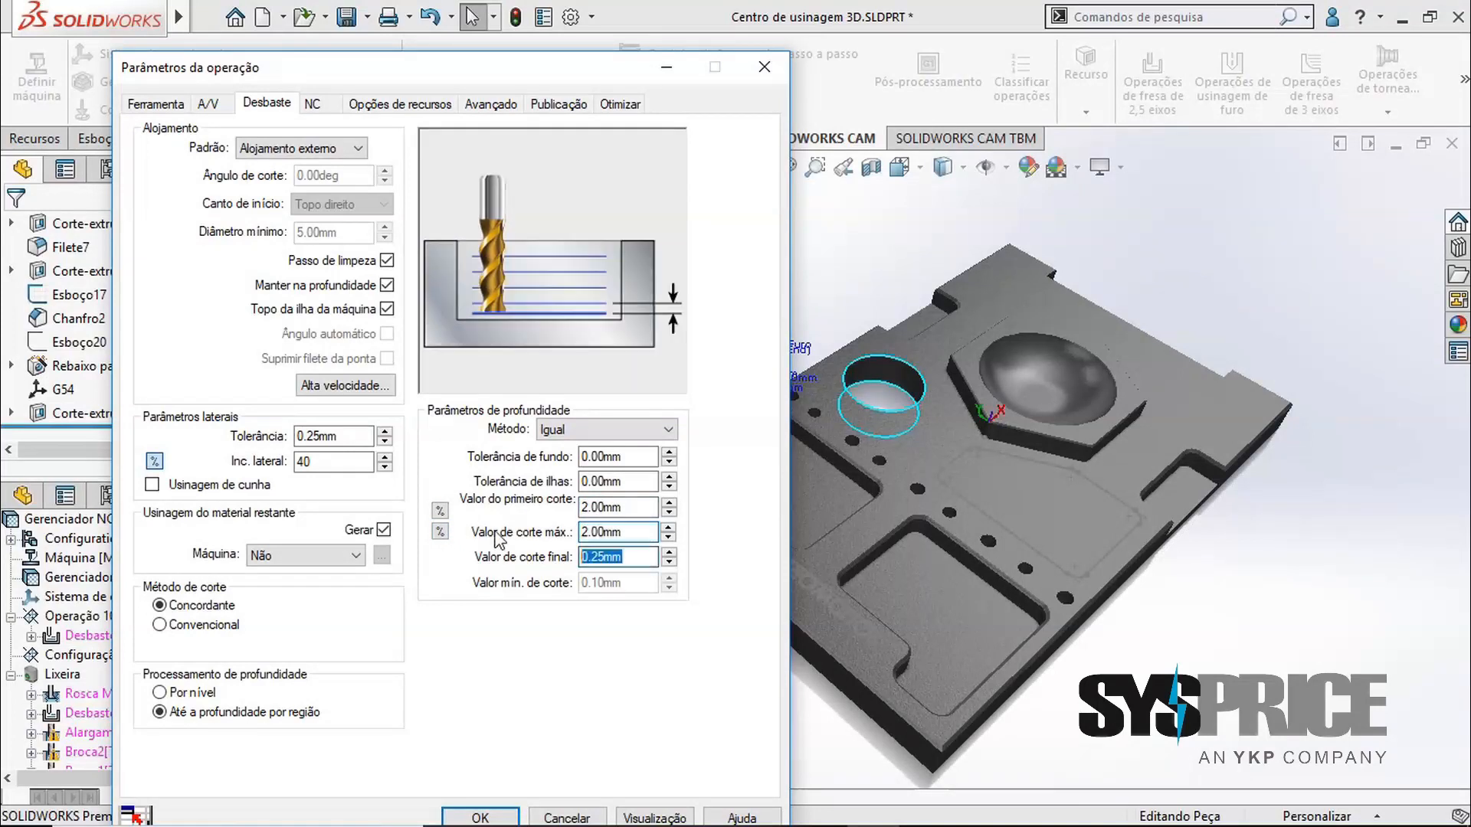
{"action": "left_click", "coordinate": [624, 508]}
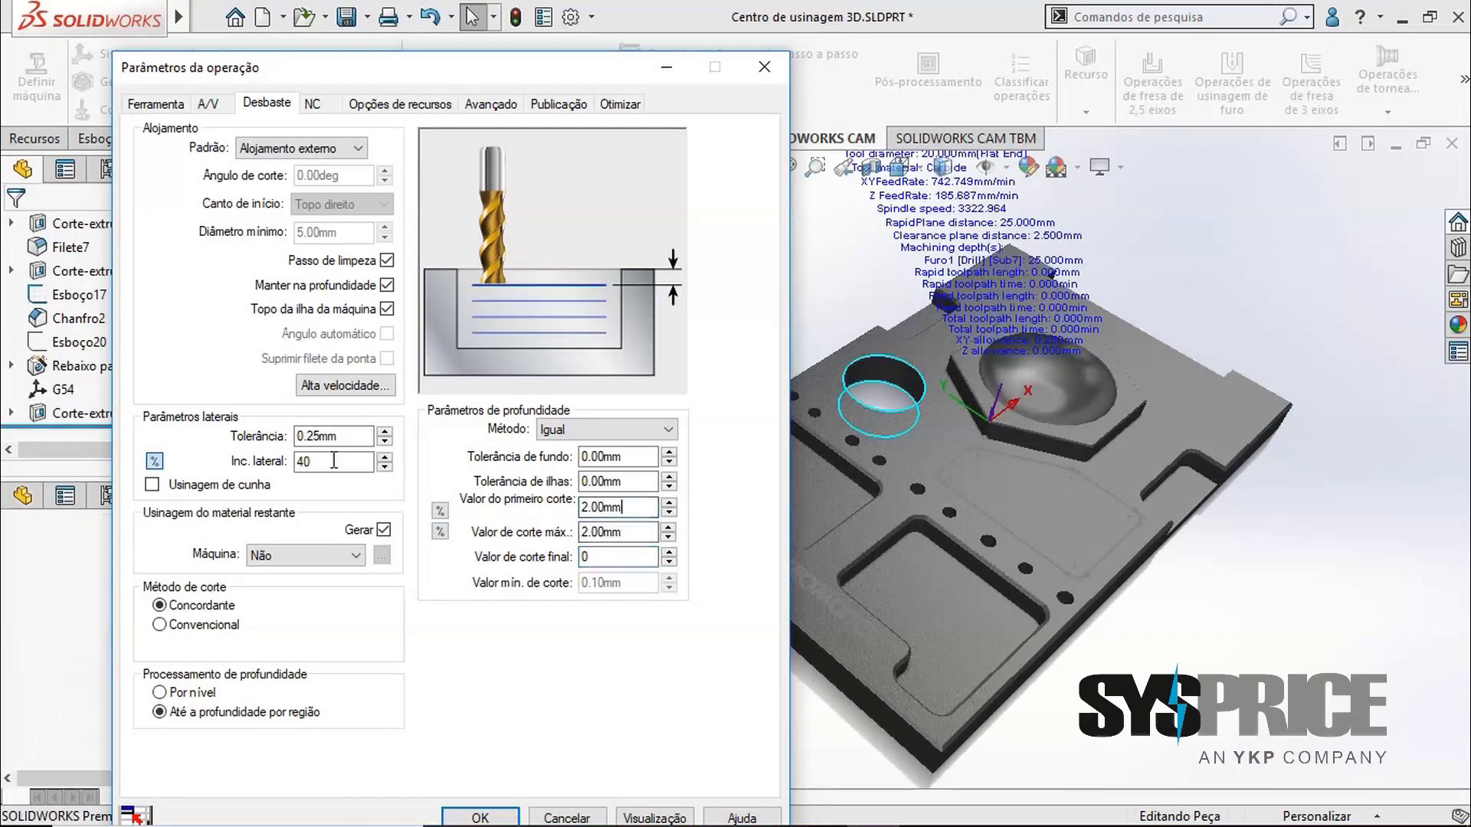
Set the roughing entry method to an entry hole with the Drill Only strategy, and generate the toolpaths of Operação 10
{"action": "left_click", "coordinate": [481, 105]}
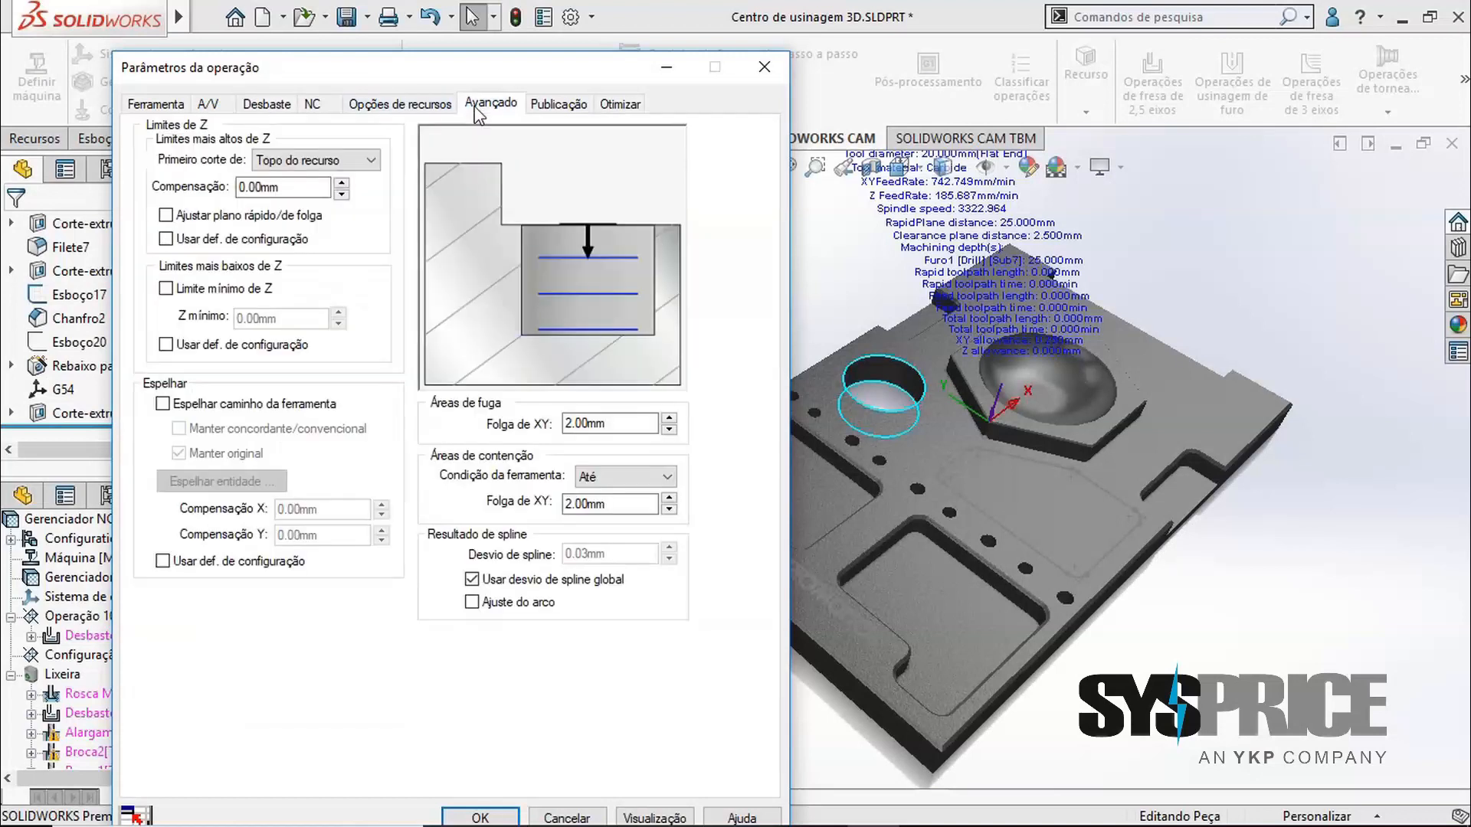
{"action": "left_click", "coordinate": [429, 105]}
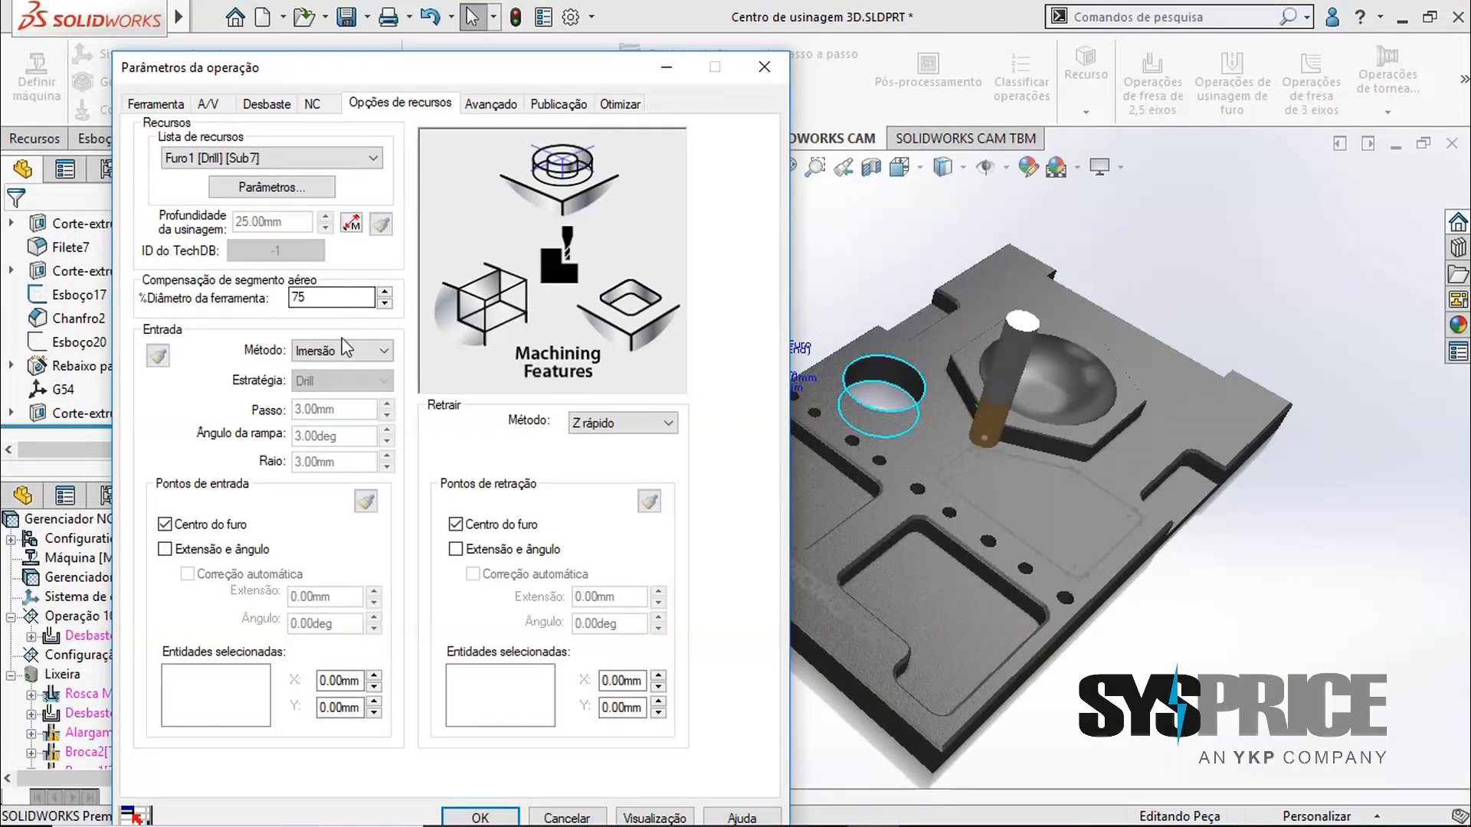
{"action": "left_click", "coordinate": [347, 350]}
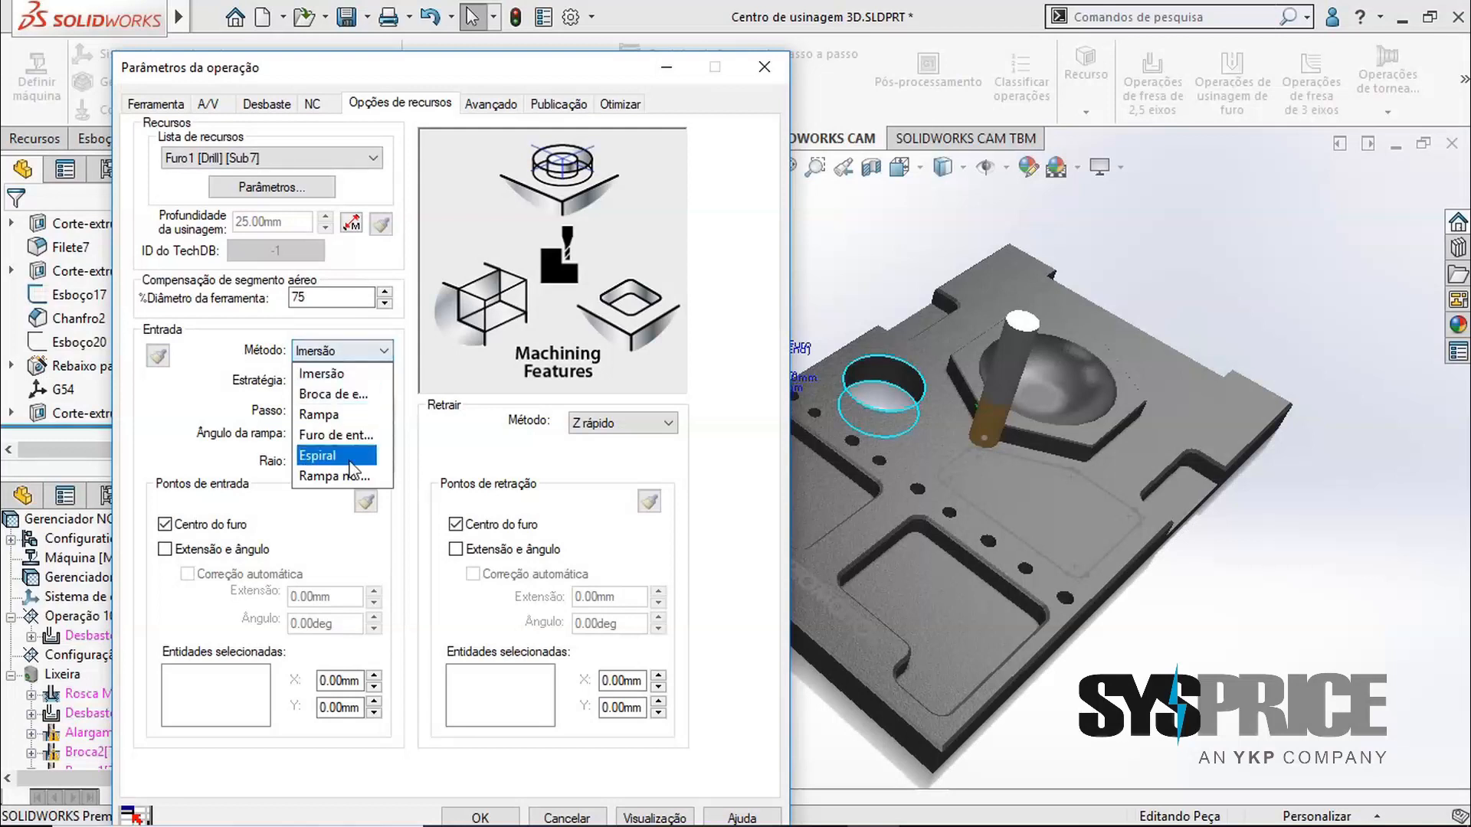
{"action": "left_click", "coordinate": [337, 435]}
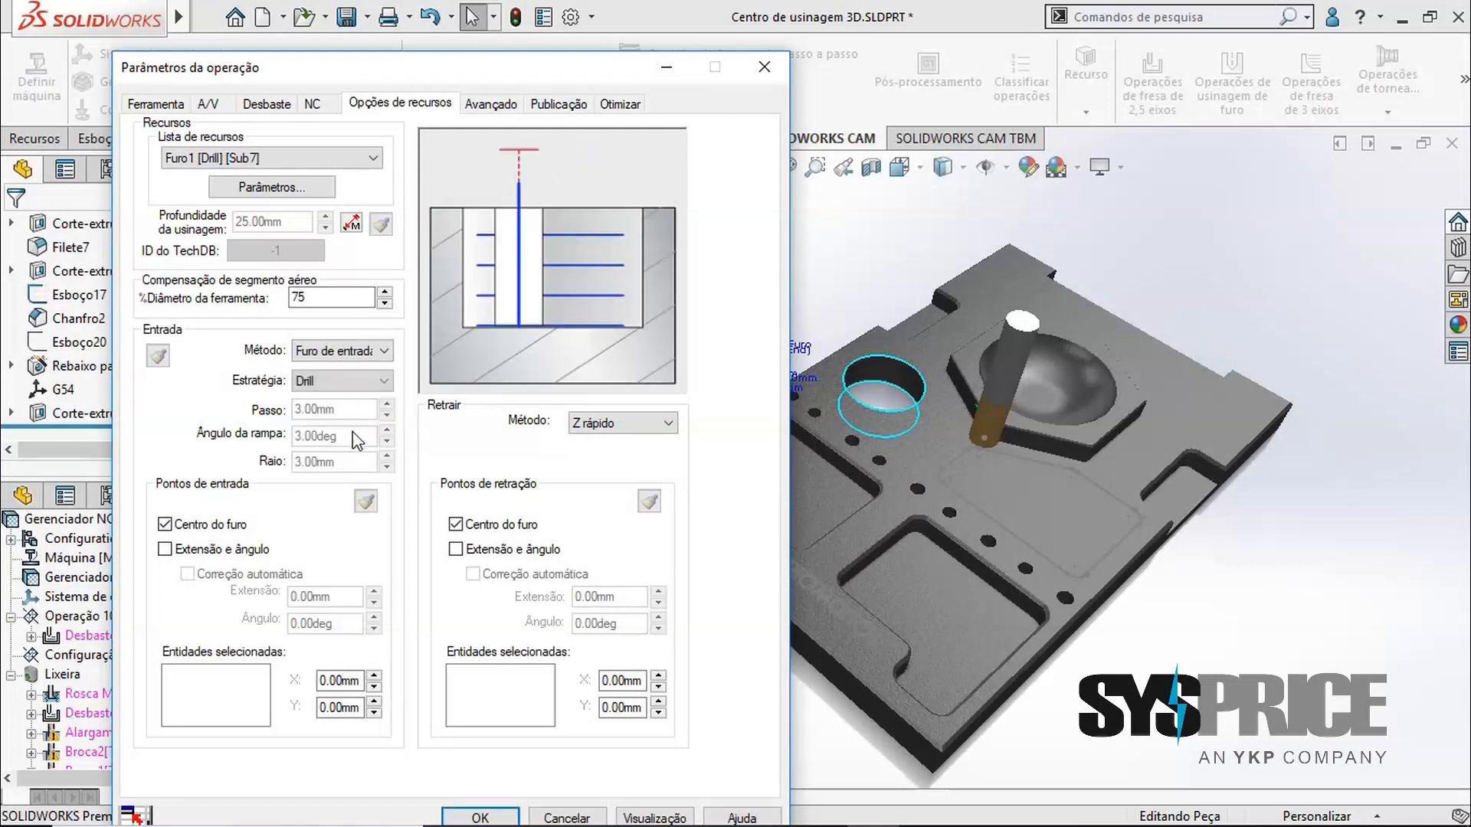
{"action": "left_click", "coordinate": [351, 382]}
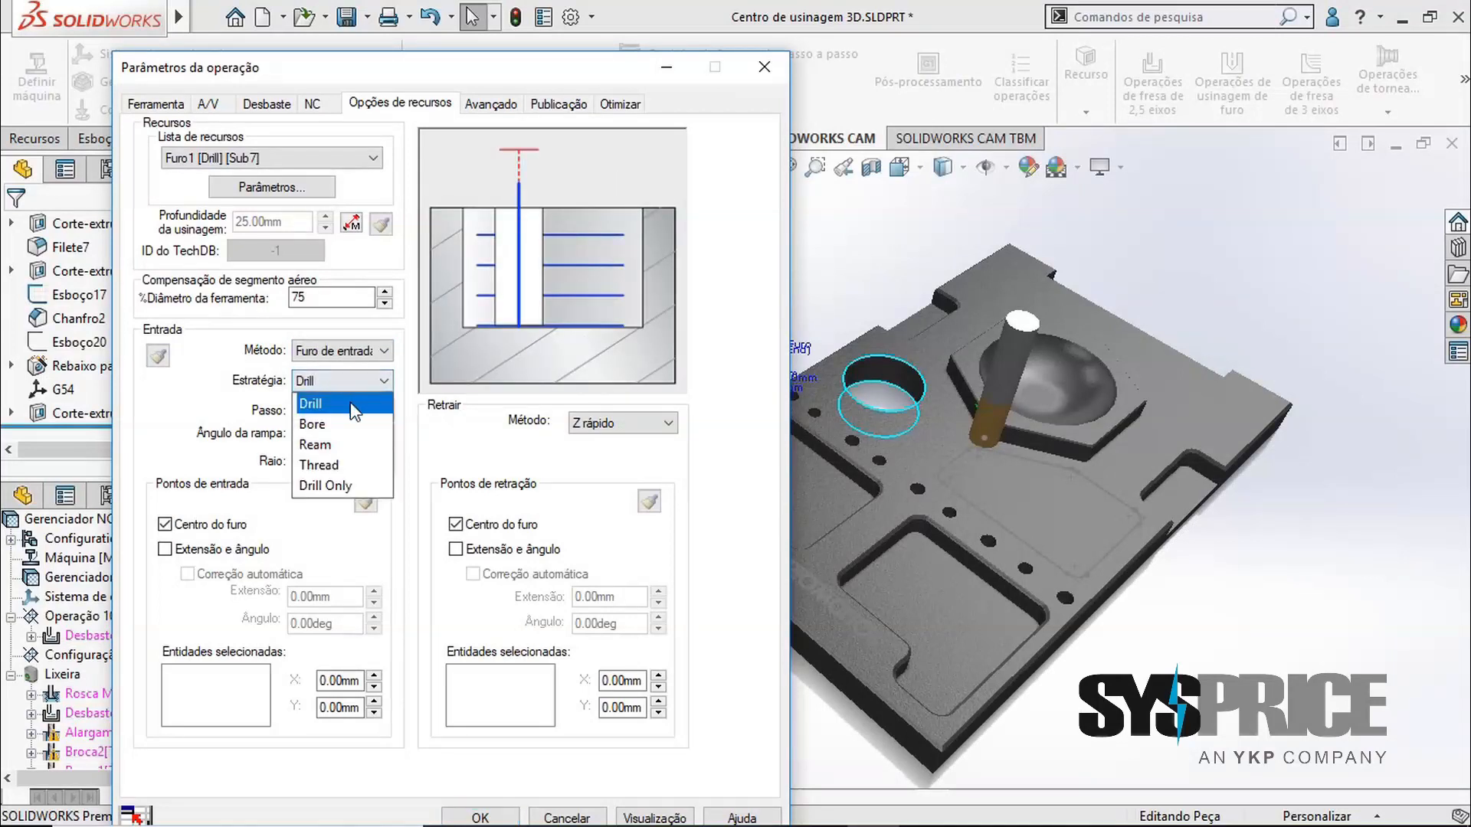
{"action": "left_click", "coordinate": [343, 488]}
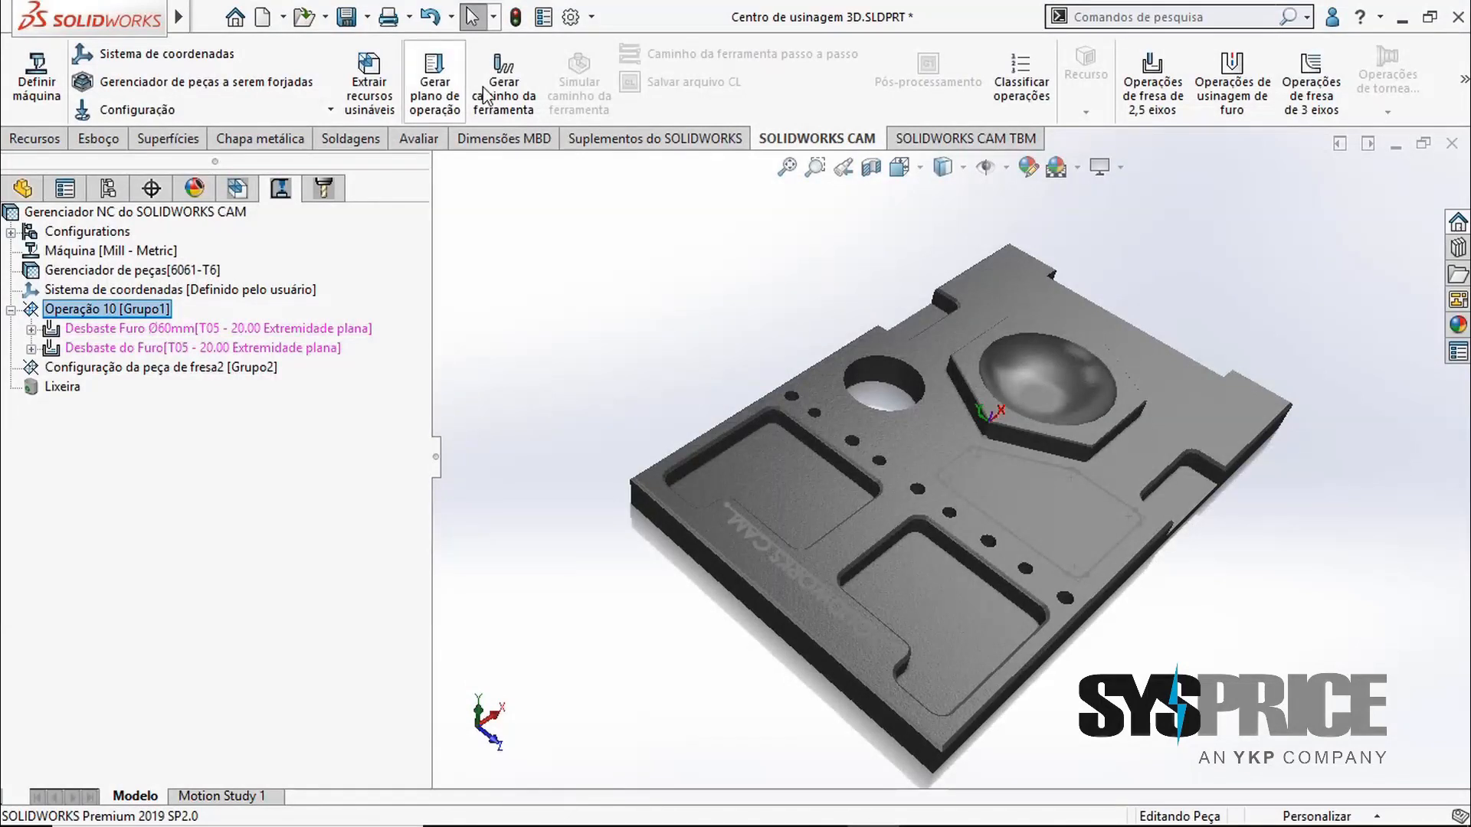
{"action": "left_click", "coordinate": [494, 96]}
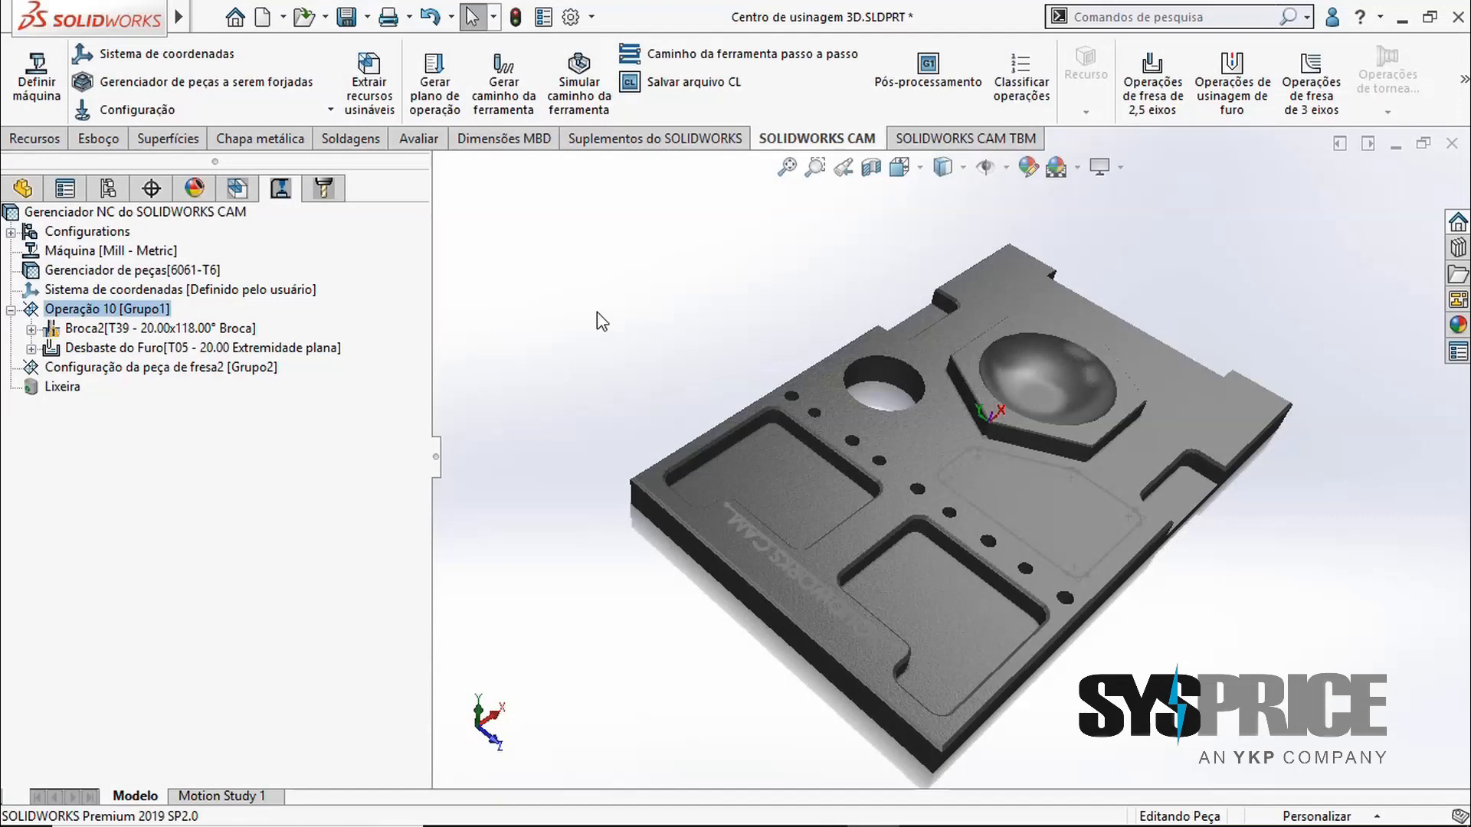
Start a new Fresa de rosca hole operation using tool T32 - M18-M20 CRB SP THREAD MILL
{"action": "scroll", "coordinate": [907, 365], "scroll_direction": "down", "scroll_amount": 4}
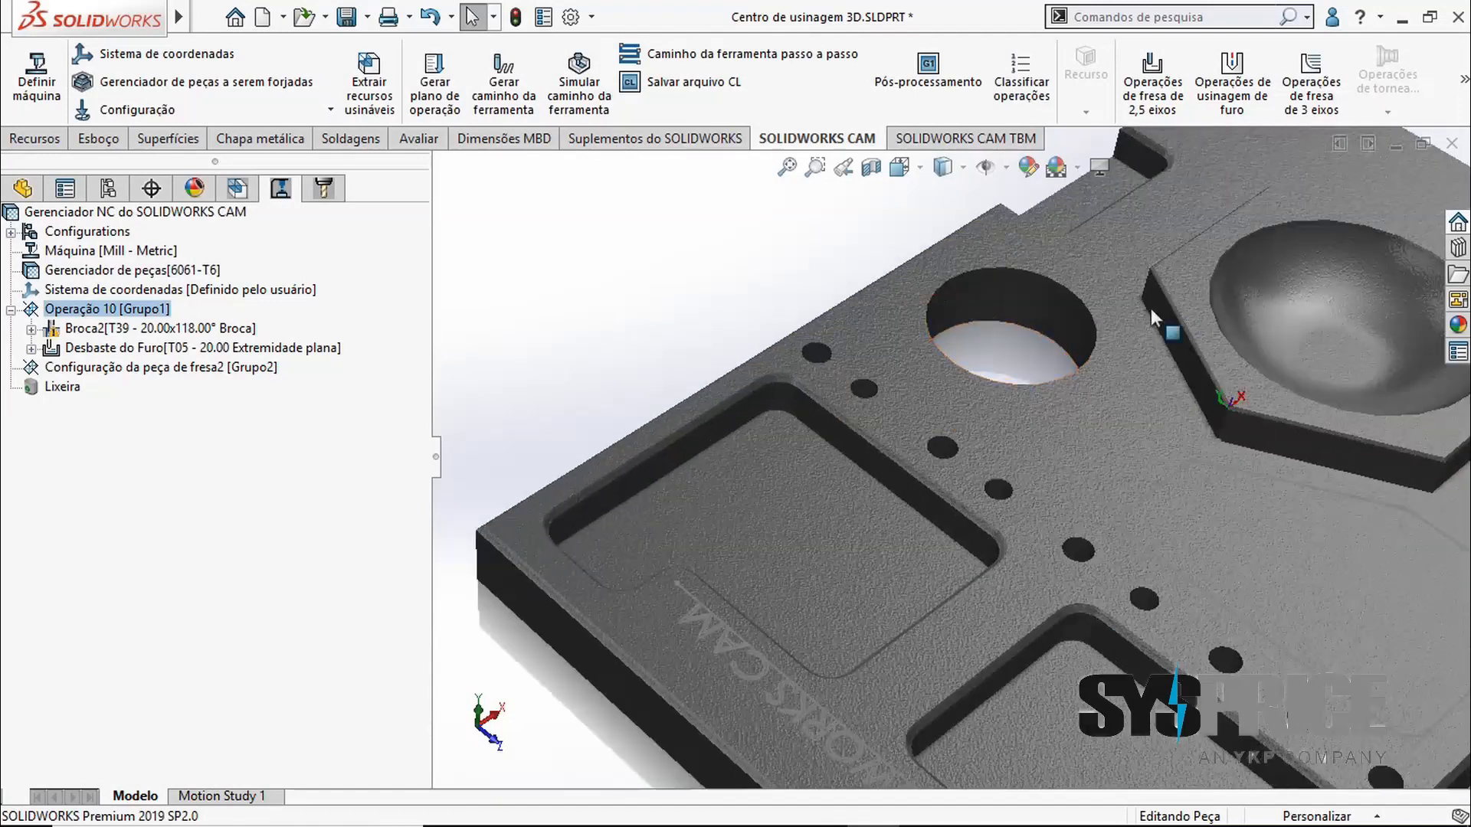
{"action": "scroll", "coordinate": [1120, 306], "scroll_direction": "down", "scroll_amount": 1}
{"action": "middle_click_drag", "start_coordinate": [946, 405], "coordinate": [806, 503], "text": "ctrl"}
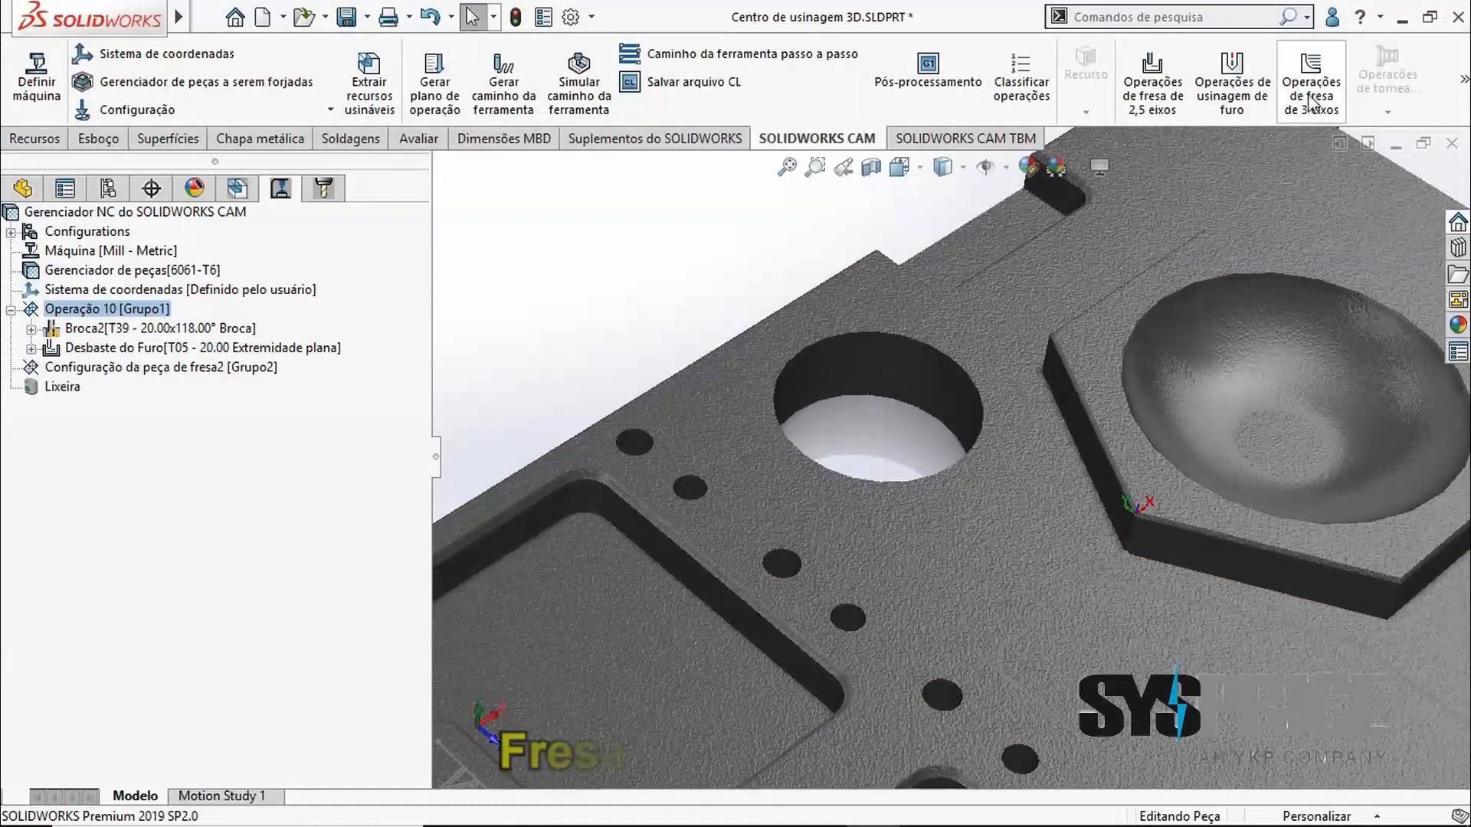
{"action": "left_click", "coordinate": [1232, 84]}
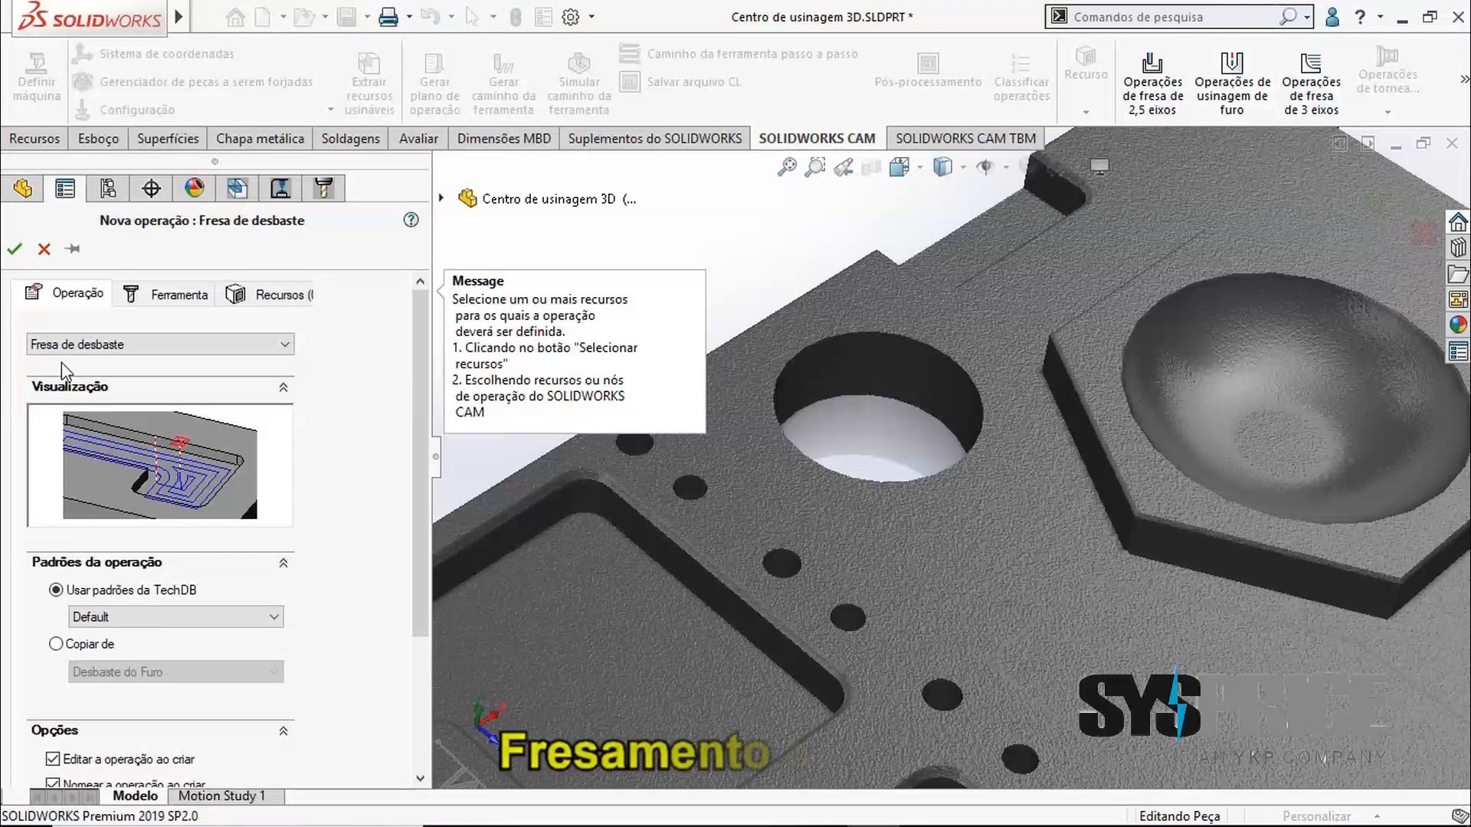
{"action": "left_click", "coordinate": [71, 345]}
{"action": "left_click", "coordinate": [121, 509]}
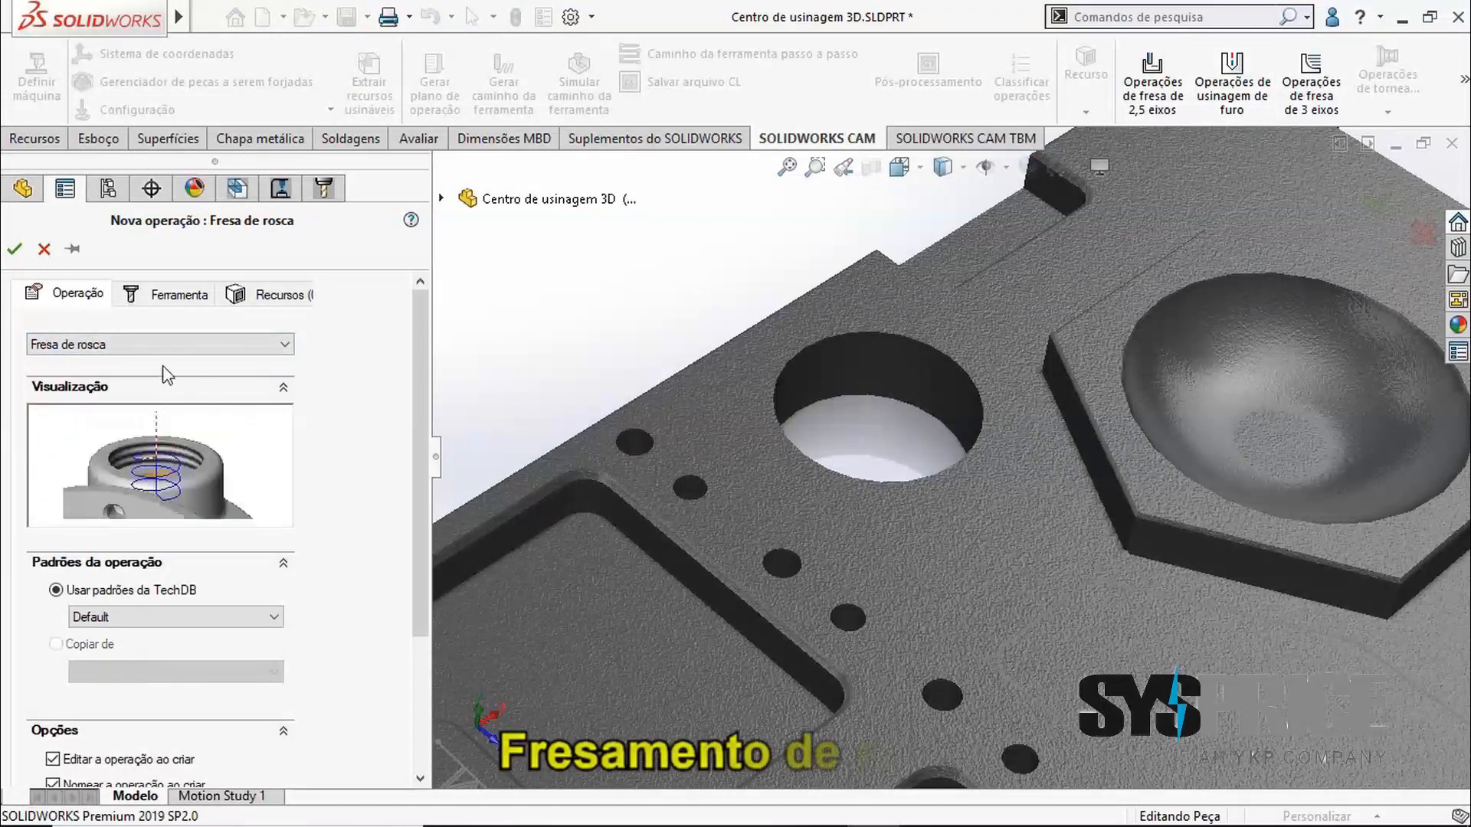
{"action": "left_click", "coordinate": [165, 303]}
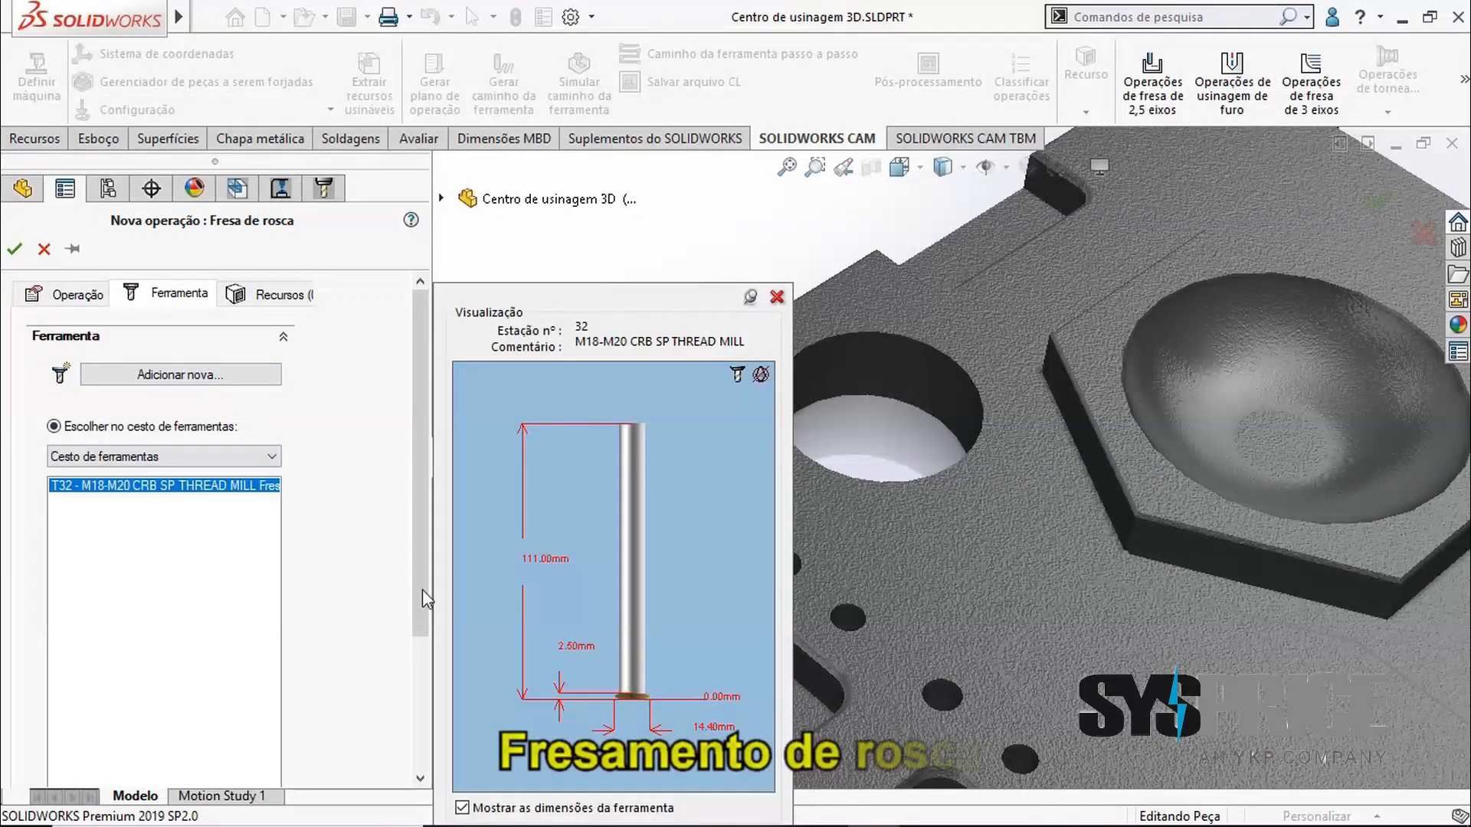
Assign the thread mill operation to Furo1 [Drill] and name it Rosca M60 X 3
{"action": "left_click", "coordinate": [266, 298]}
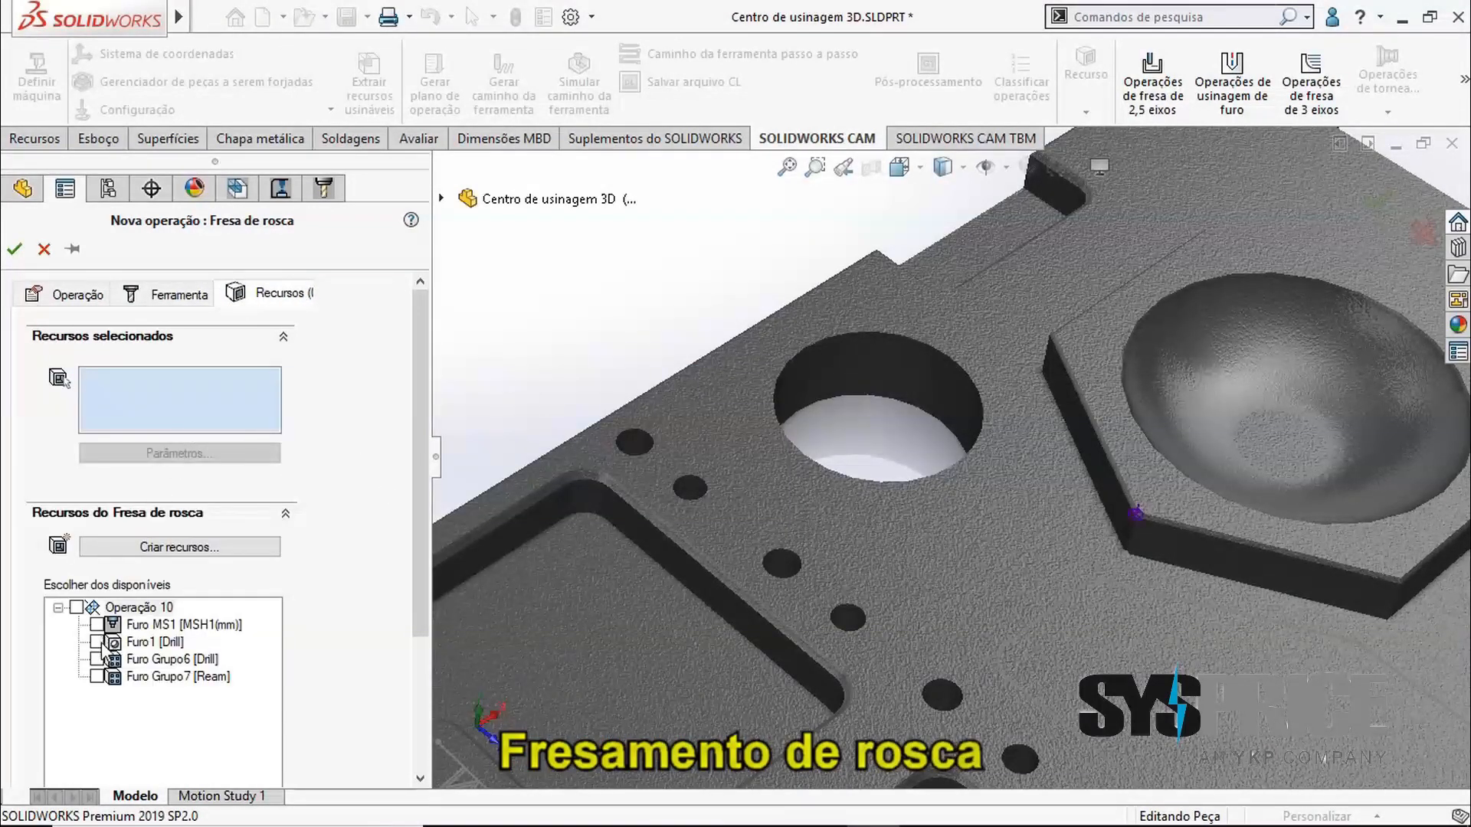
{"action": "left_click", "coordinate": [98, 642]}
{"action": "left_click", "coordinate": [15, 251]}
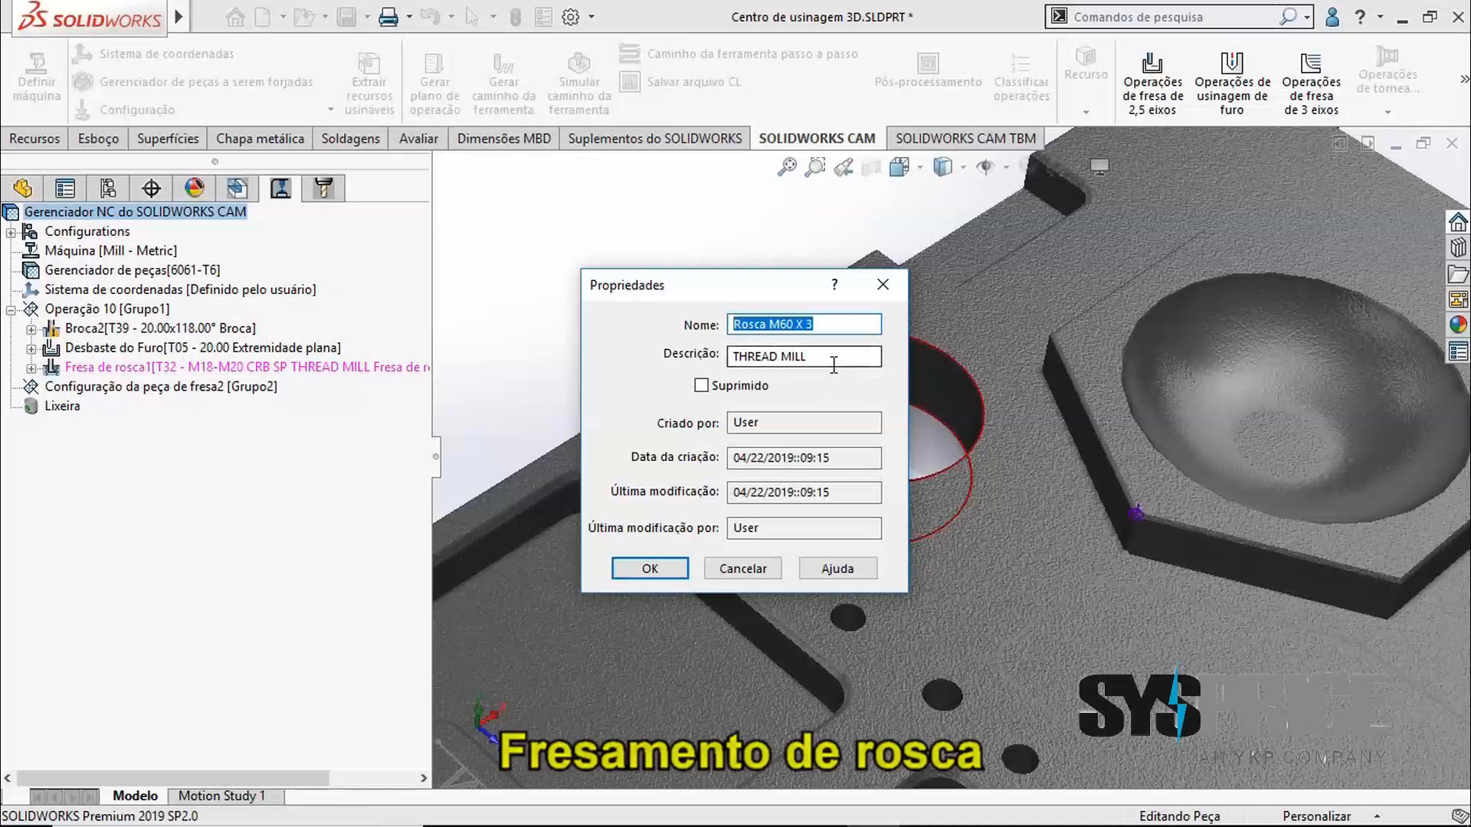
{"action": "left_click_drag", "start_coordinate": [834, 365], "coordinate": [638, 424]}
{"action": "left_click", "coordinate": [650, 567]}
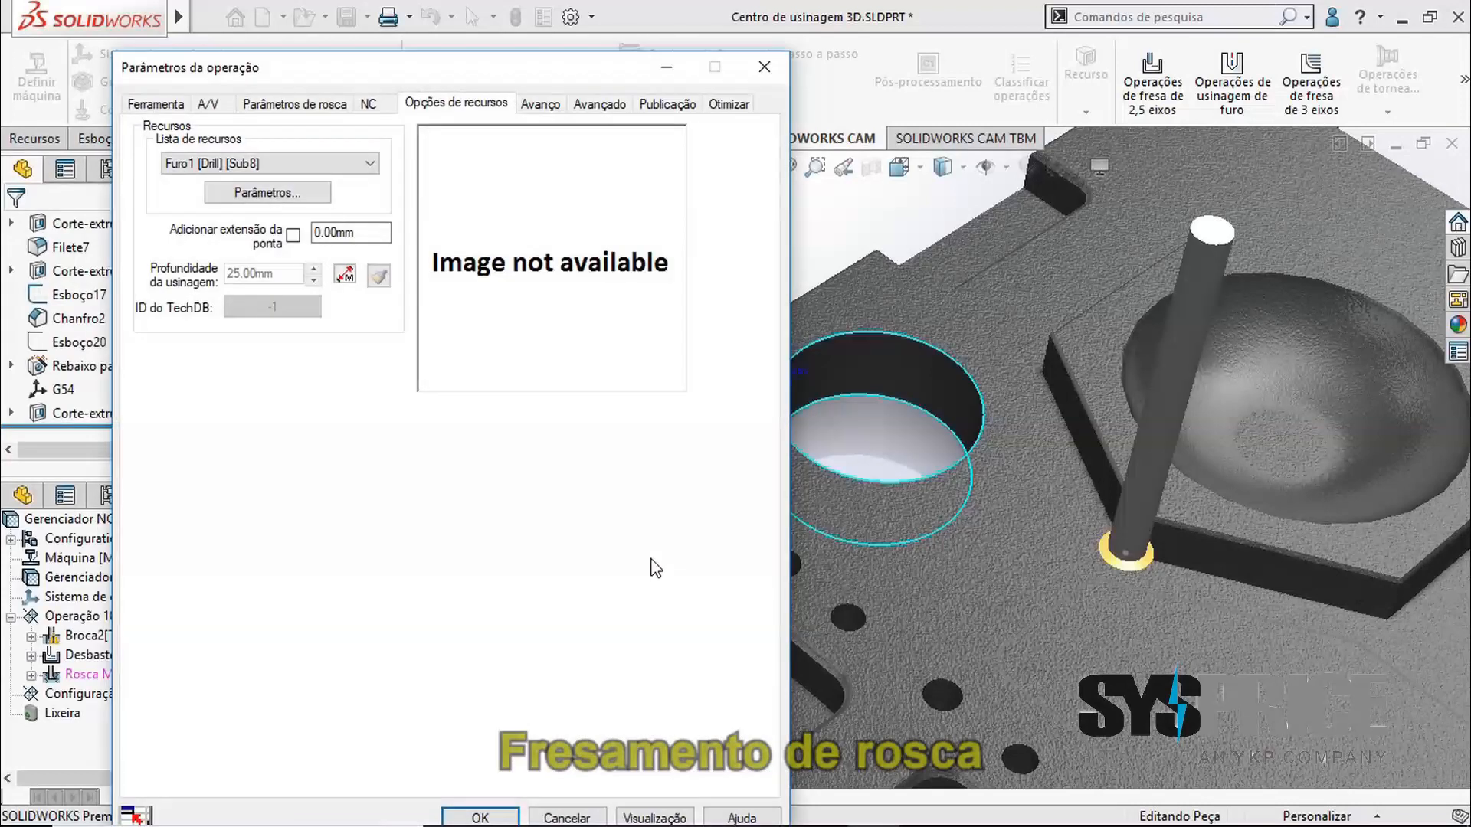
Set the thread's major diameter to 60 mm and pitch to 3 mm with the Convencional cut method, and accept the operation parameters
{"action": "left_click", "coordinate": [310, 105]}
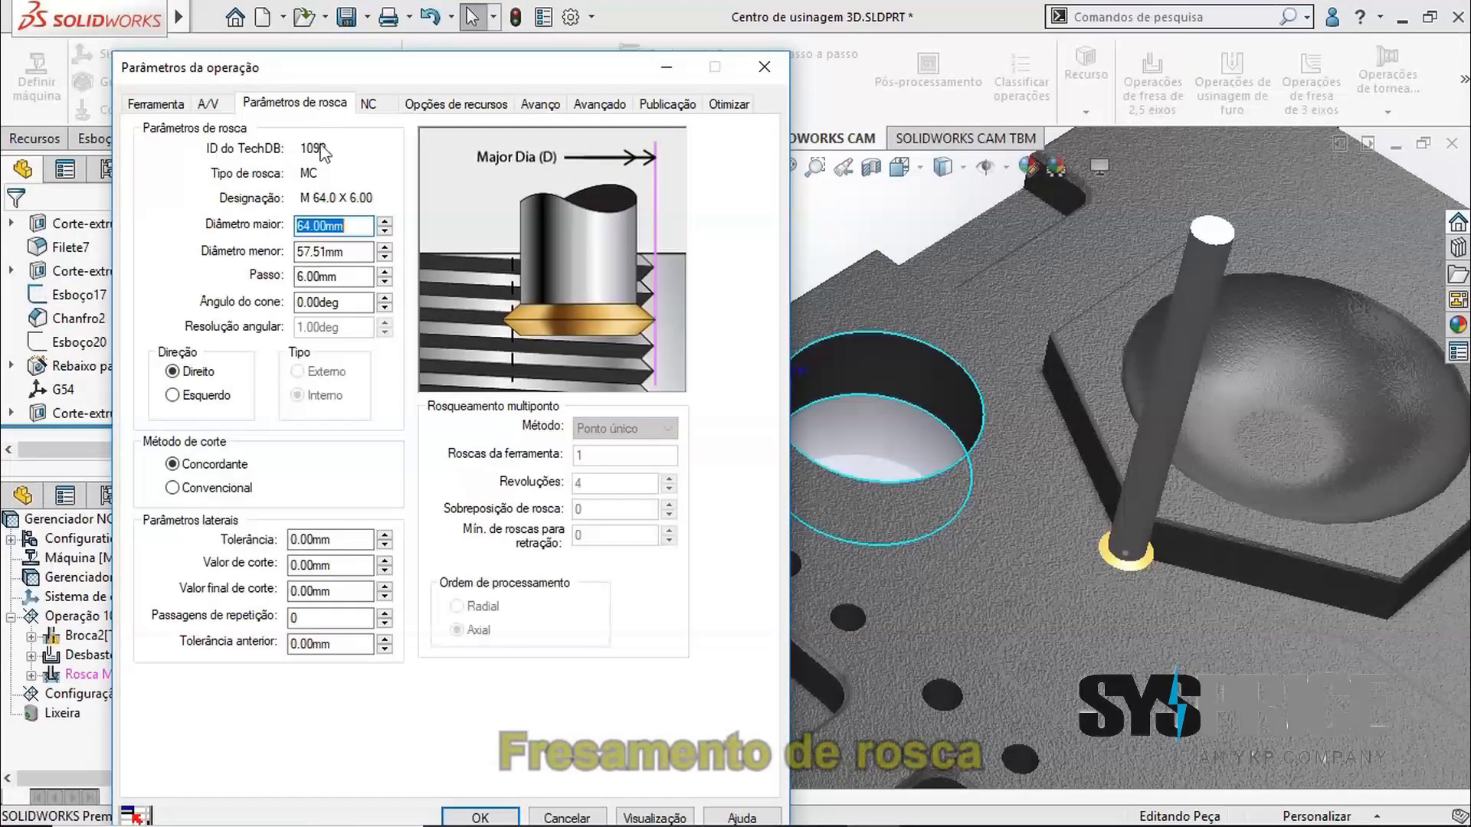
{"action": "double_click", "coordinate": [356, 279]}
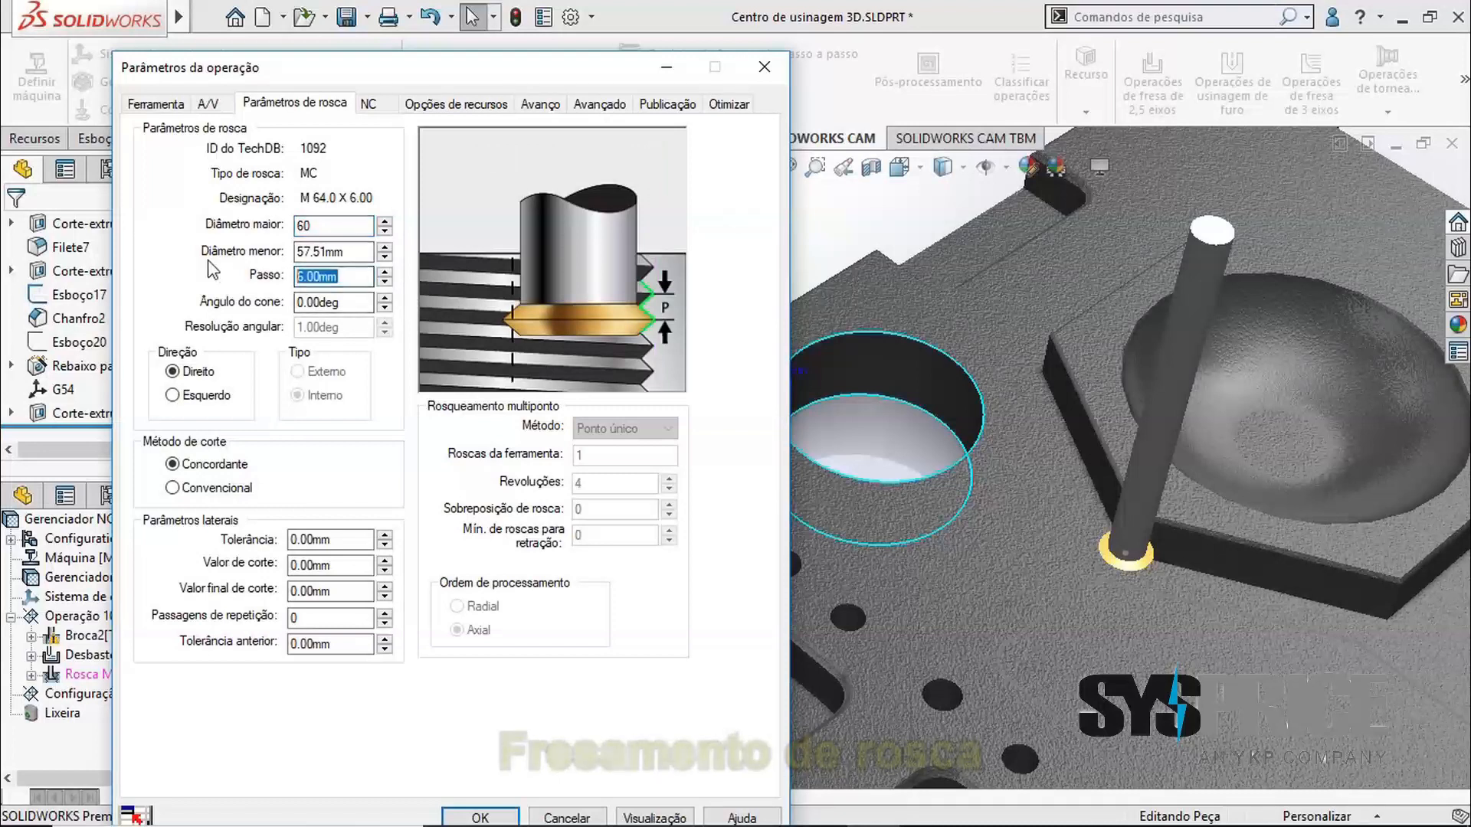
{"action": "left_click", "coordinate": [208, 494]}
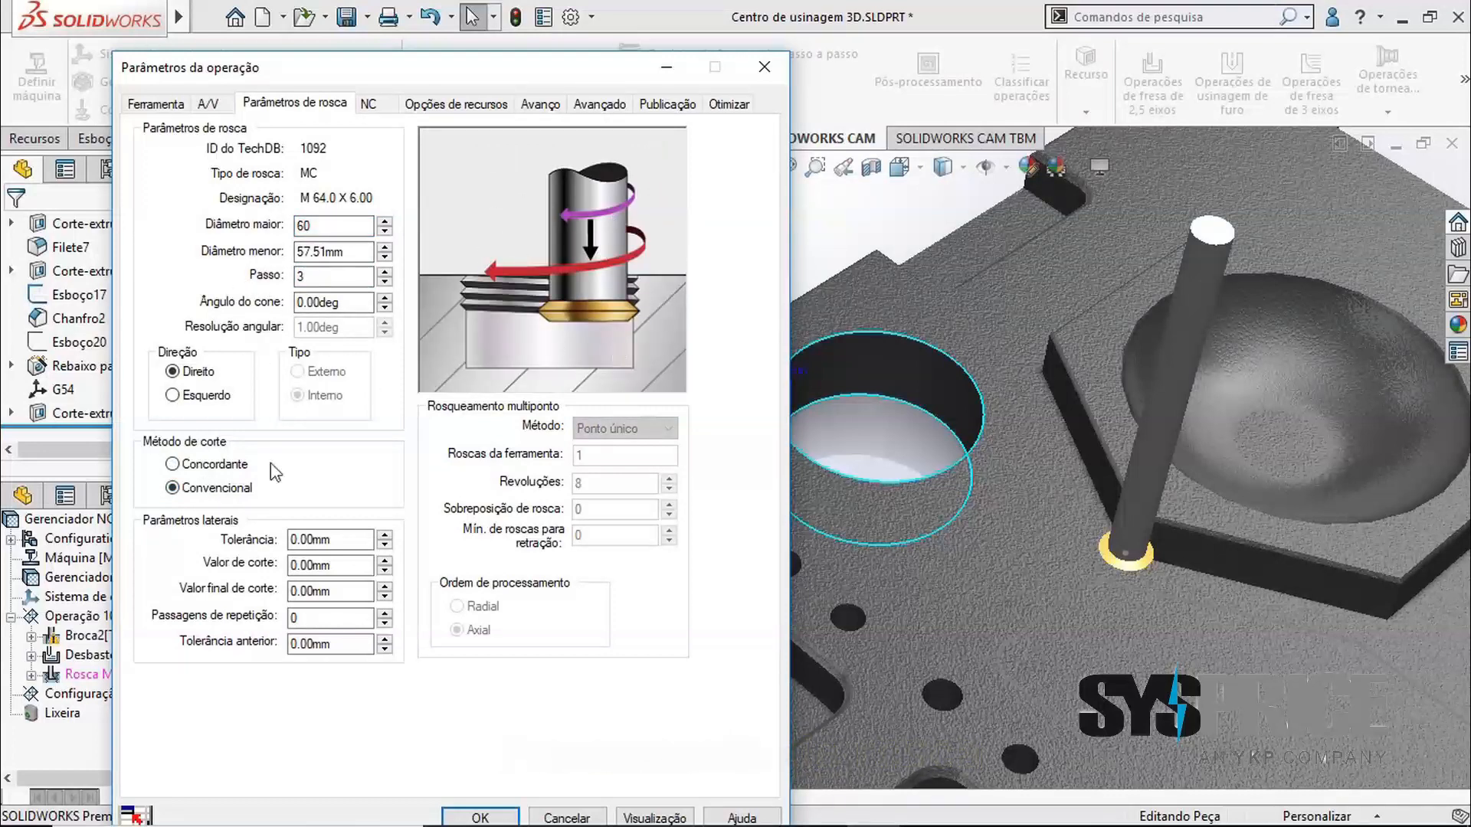
{"action": "left_click", "coordinate": [221, 471]}
{"action": "left_click", "coordinate": [217, 488]}
{"action": "key", "text": "Return"}
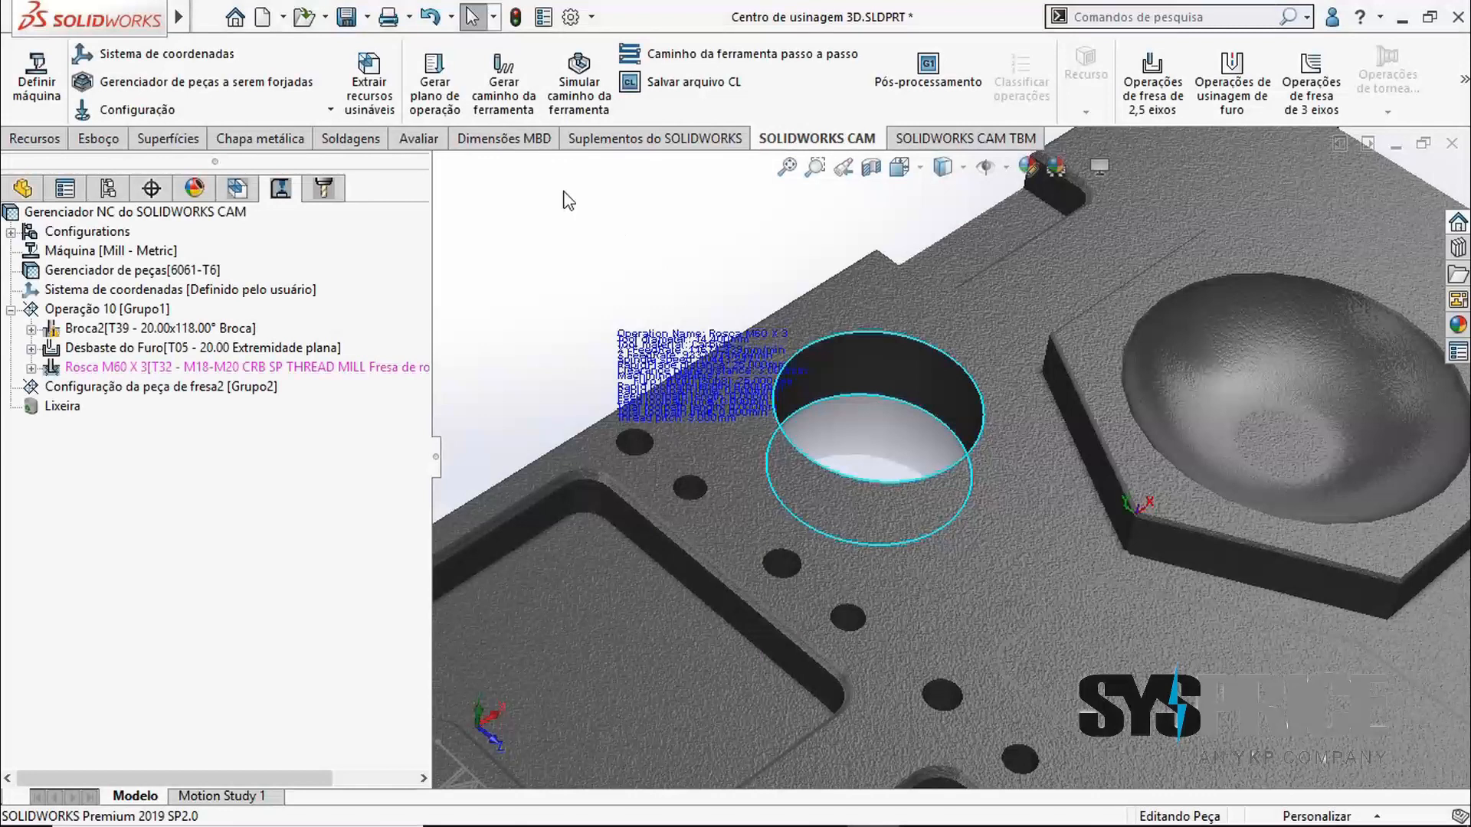
Generate the Rosca M60 X 3 toolpath and simulate the drilling and hole roughing tool by tool, raising the speed to maximum during roughing
{"action": "right_click", "coordinate": [285, 365]}
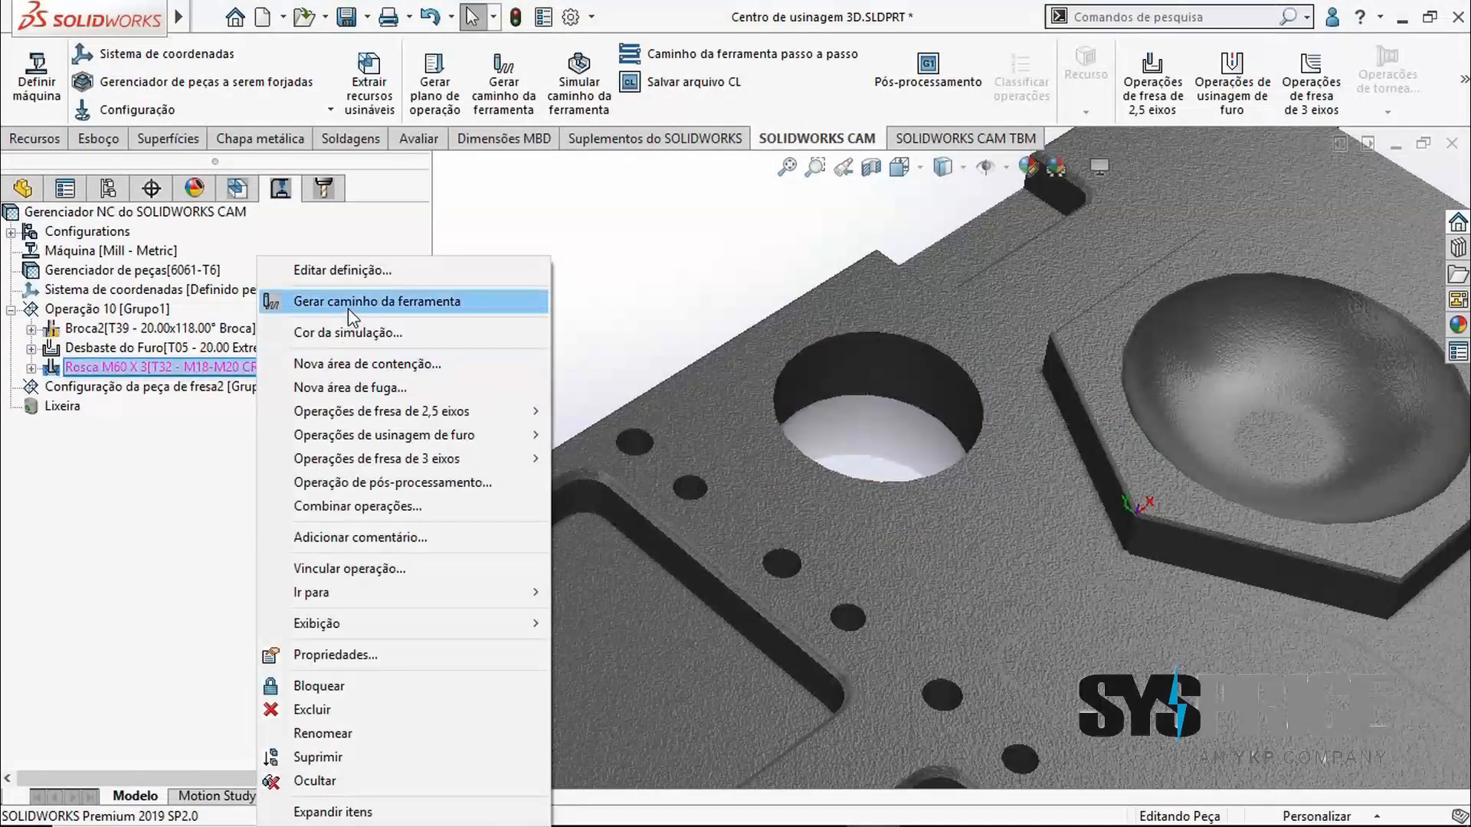
{"action": "left_click", "coordinate": [394, 197]}
{"action": "left_click", "coordinate": [580, 76]}
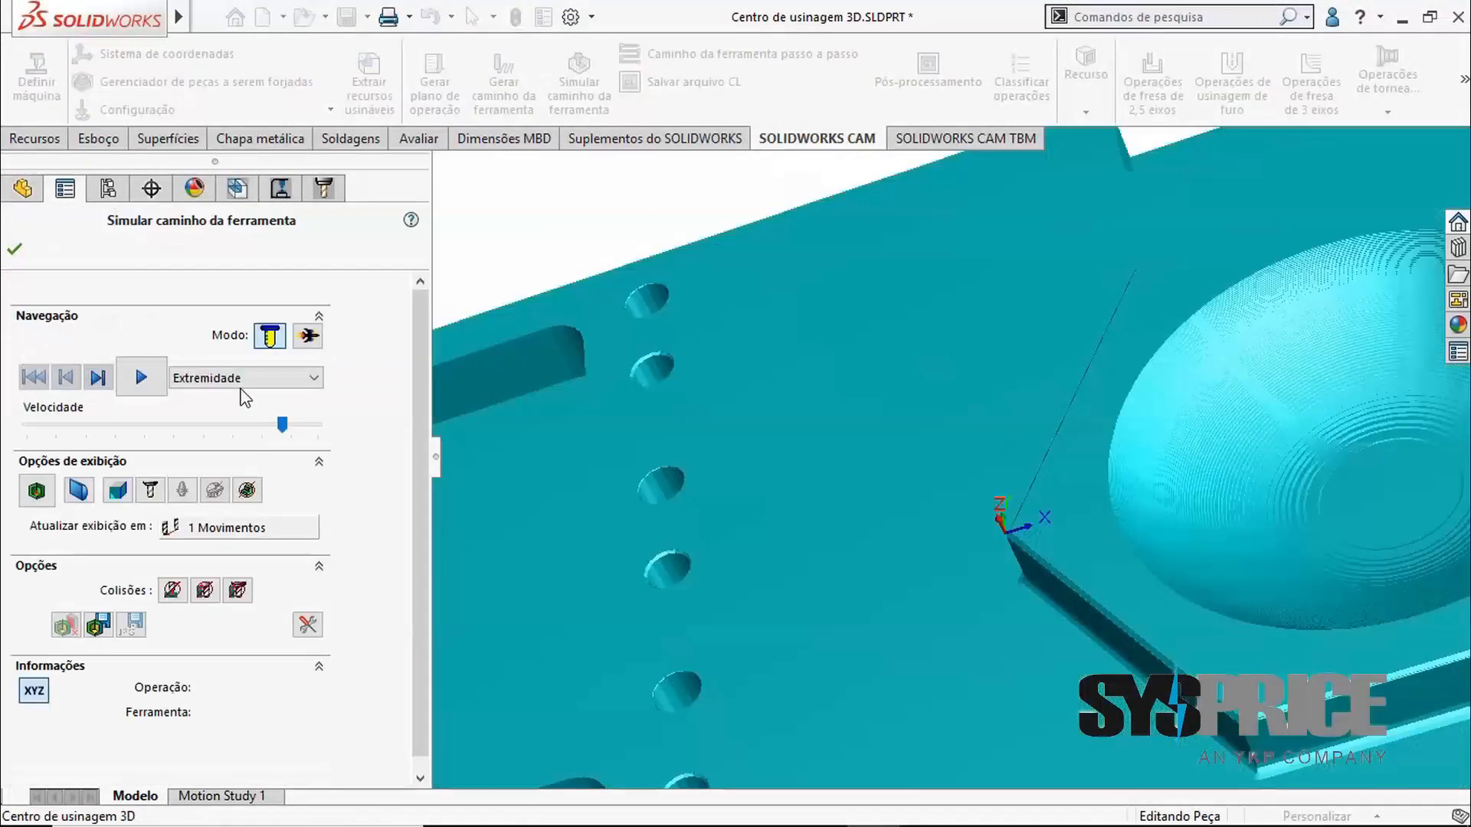
{"action": "left_click", "coordinate": [243, 377]}
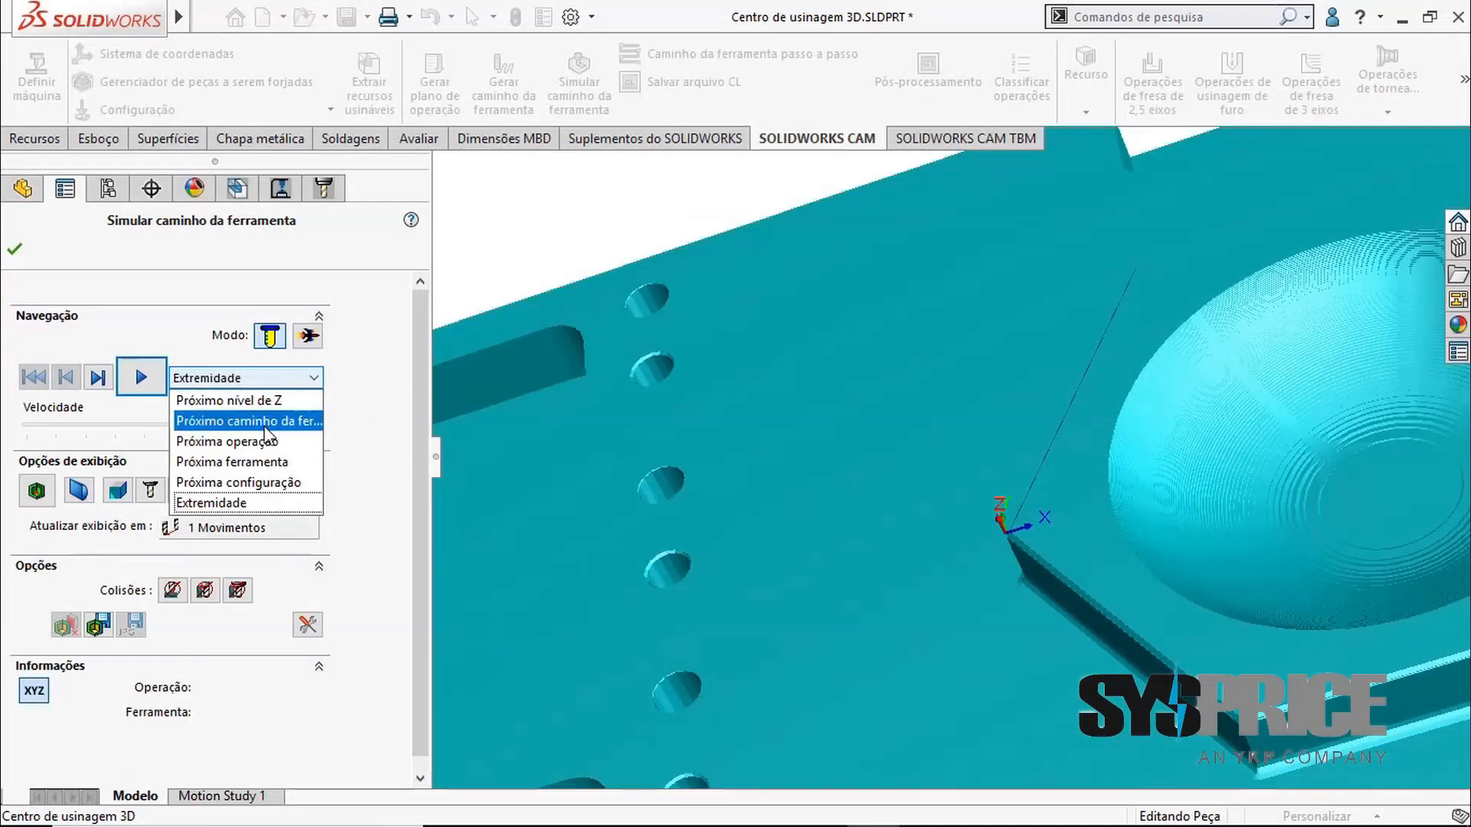
{"action": "left_click", "coordinate": [273, 465]}
{"action": "left_click", "coordinate": [141, 377]}
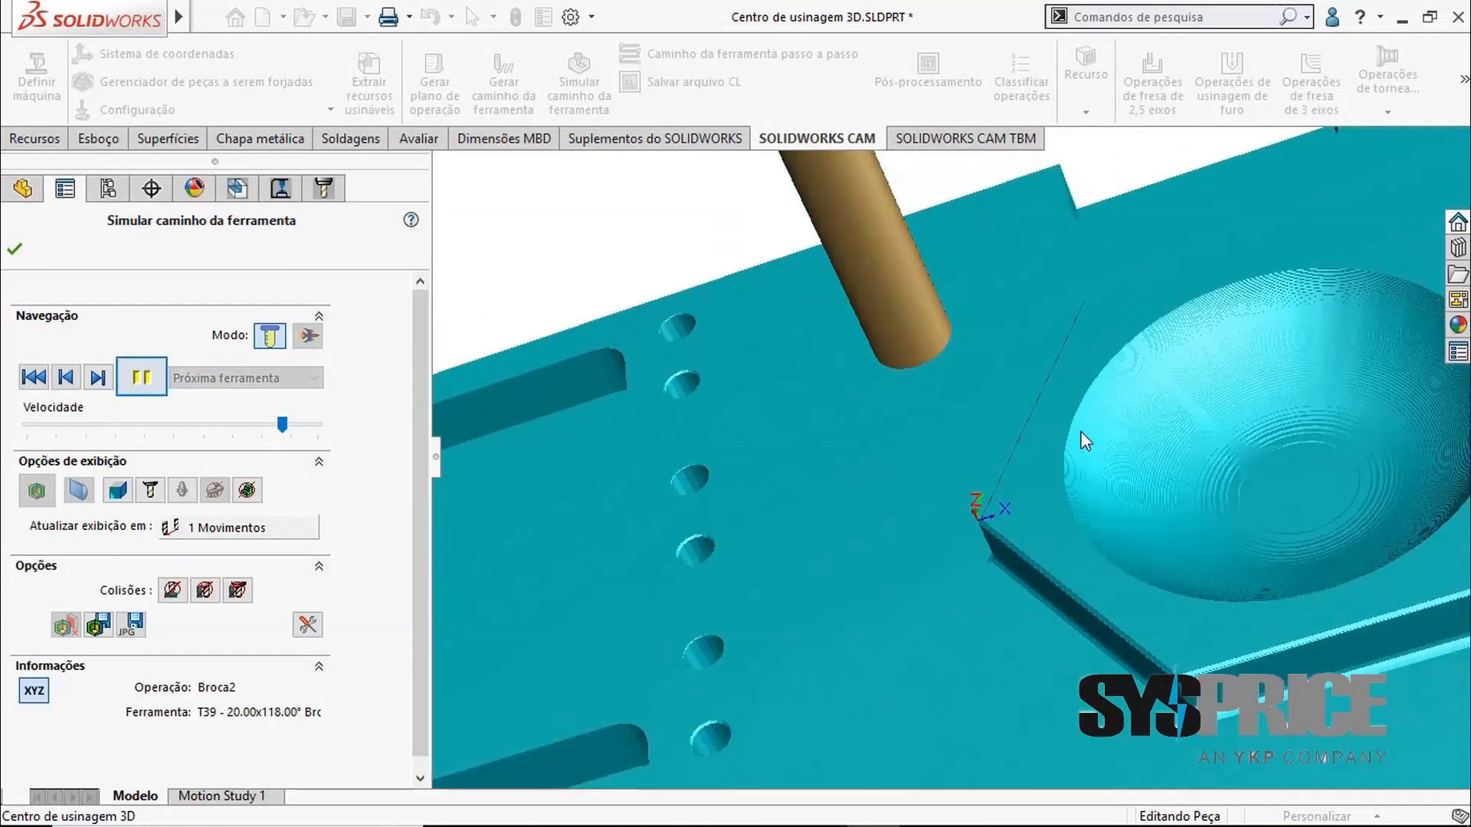
{"action": "left_click", "coordinate": [159, 379]}
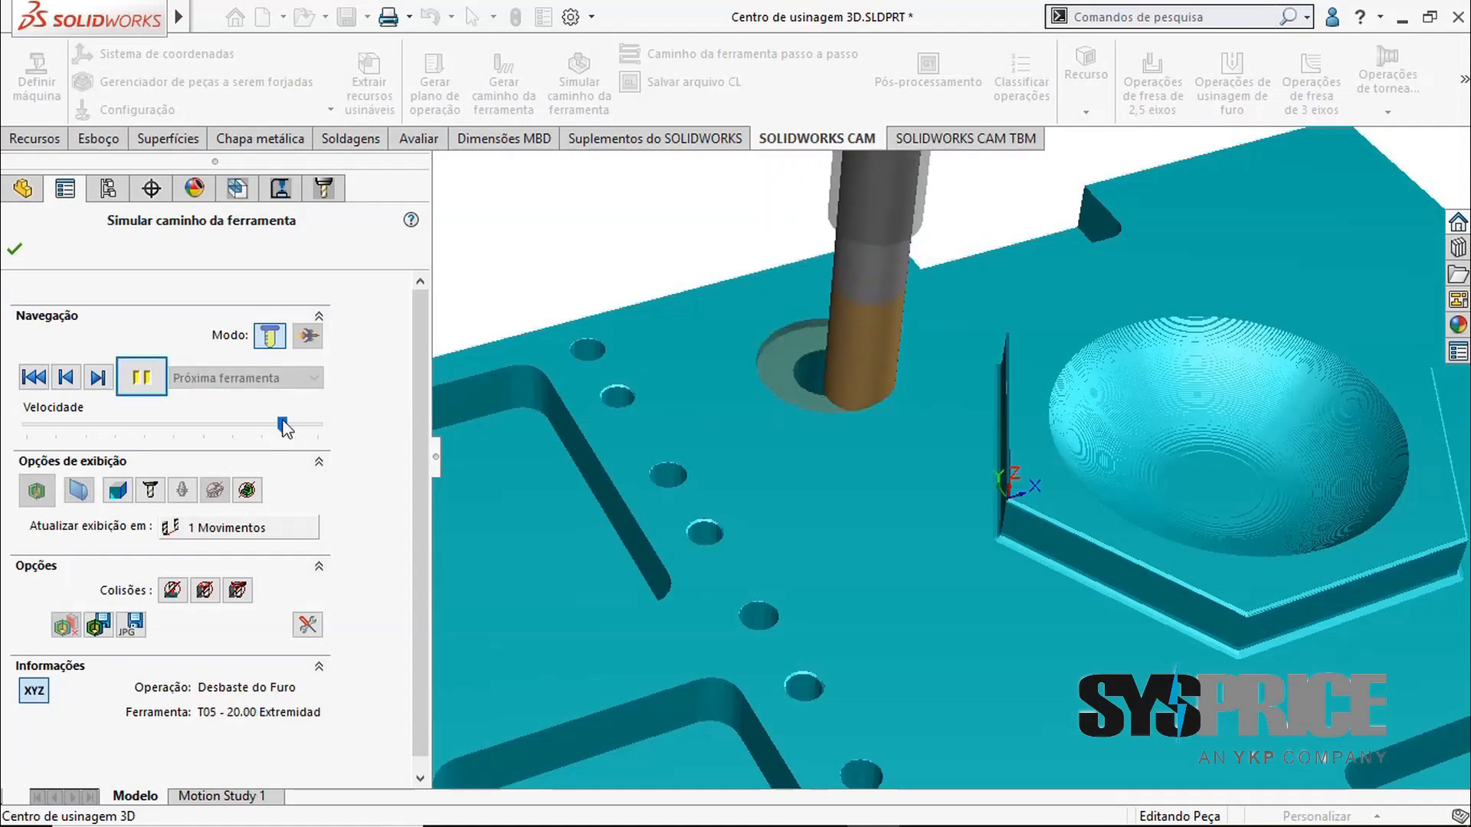
{"action": "left_click", "coordinate": [320, 427]}
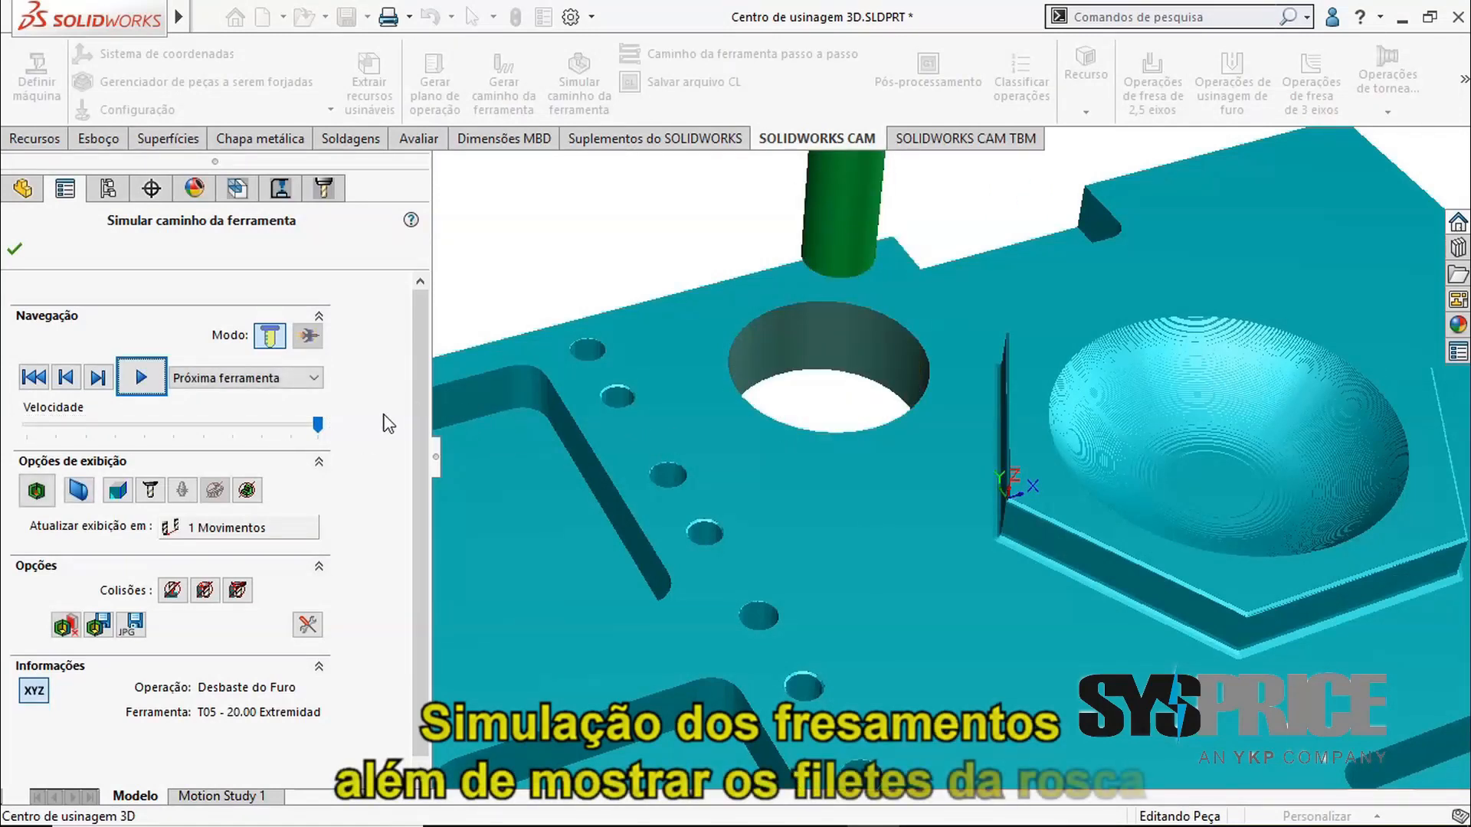
Slow down the simulation and run the M60 x 3 thread milling, examining the large hole up close
{"action": "left_click_drag", "start_coordinate": [318, 425], "coordinate": [250, 431]}
{"action": "left_click", "coordinate": [141, 377]}
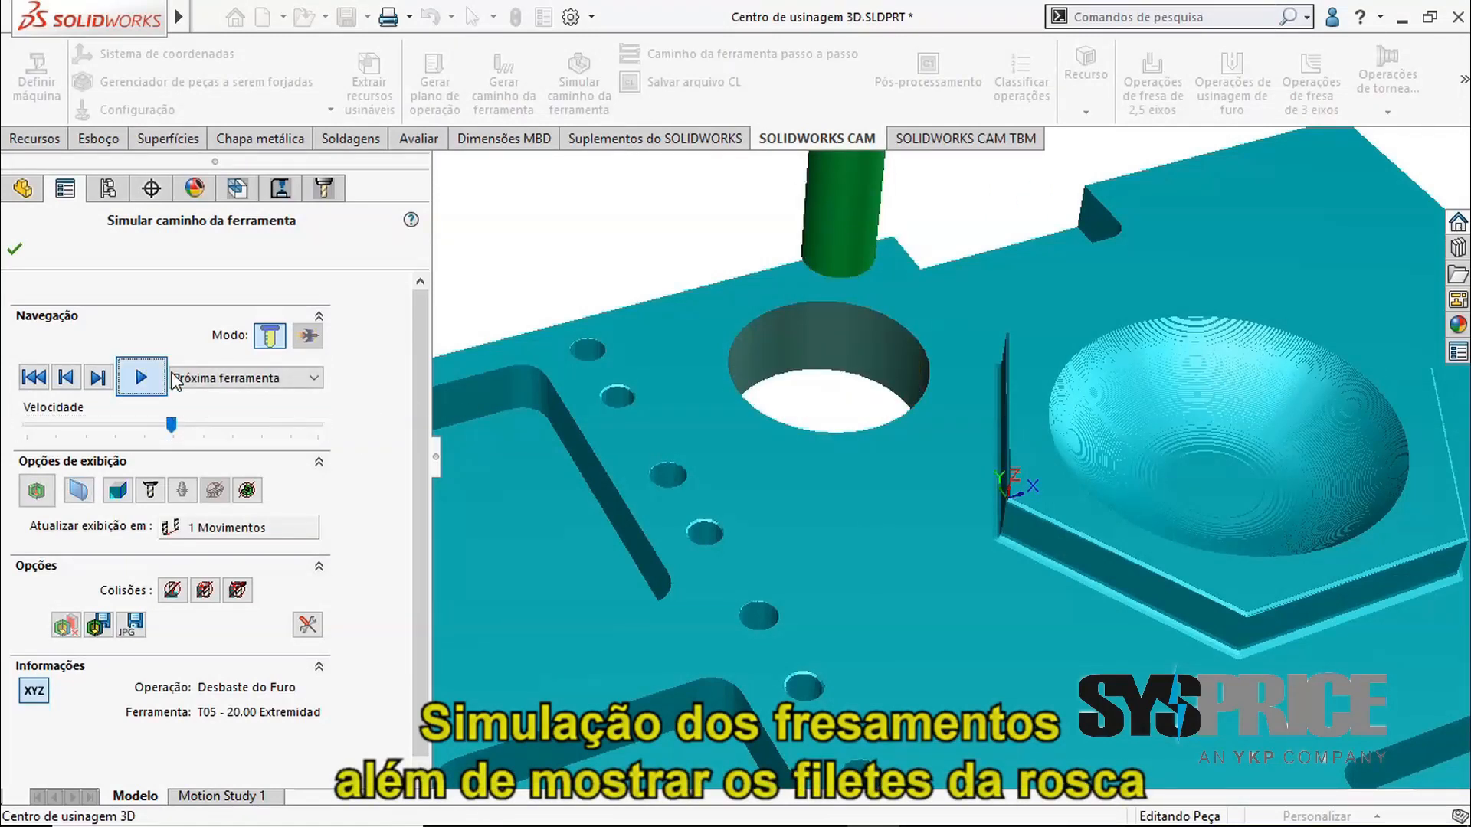
{"action": "scroll", "coordinate": [967, 398], "scroll_direction": "down", "scroll_amount": 2}
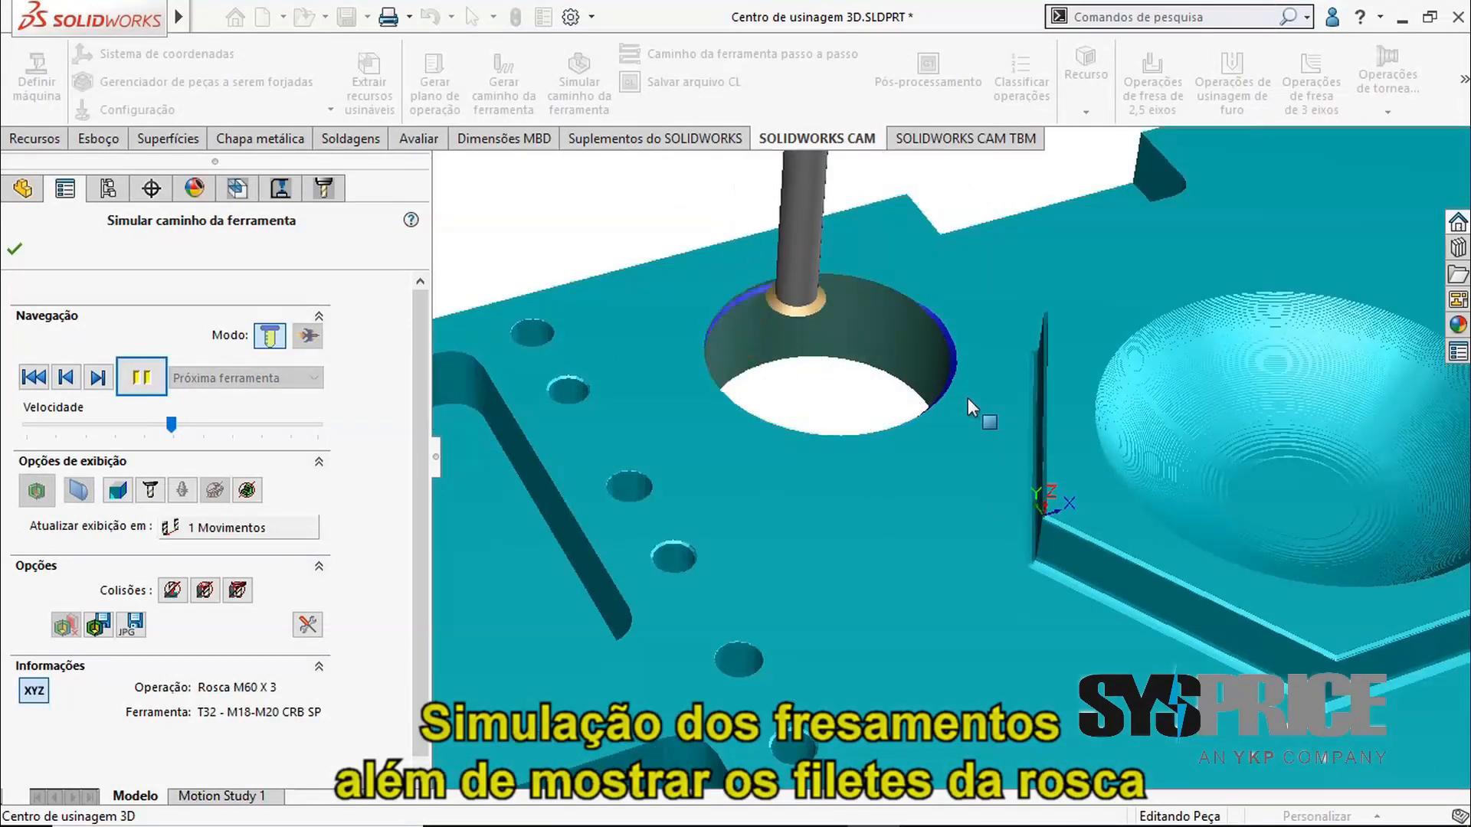
{"action": "scroll", "coordinate": [968, 398], "scroll_direction": "down", "scroll_amount": 1}
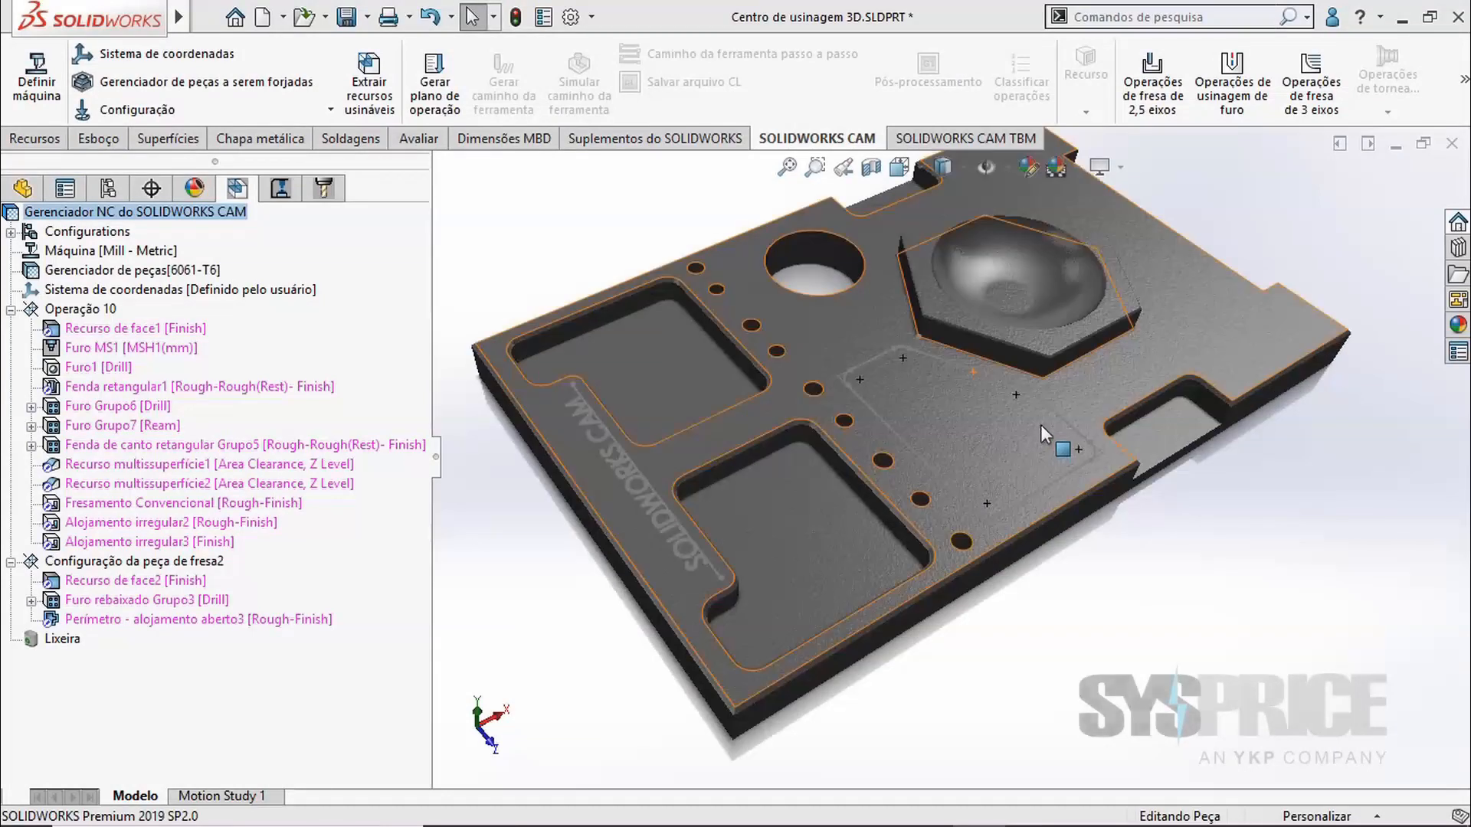
Start a new Fresa de contorno operation using tool T40 - 1.00 Extremidade plana
{"action": "scroll", "coordinate": [1072, 429], "scroll_direction": "down", "scroll_amount": 5}
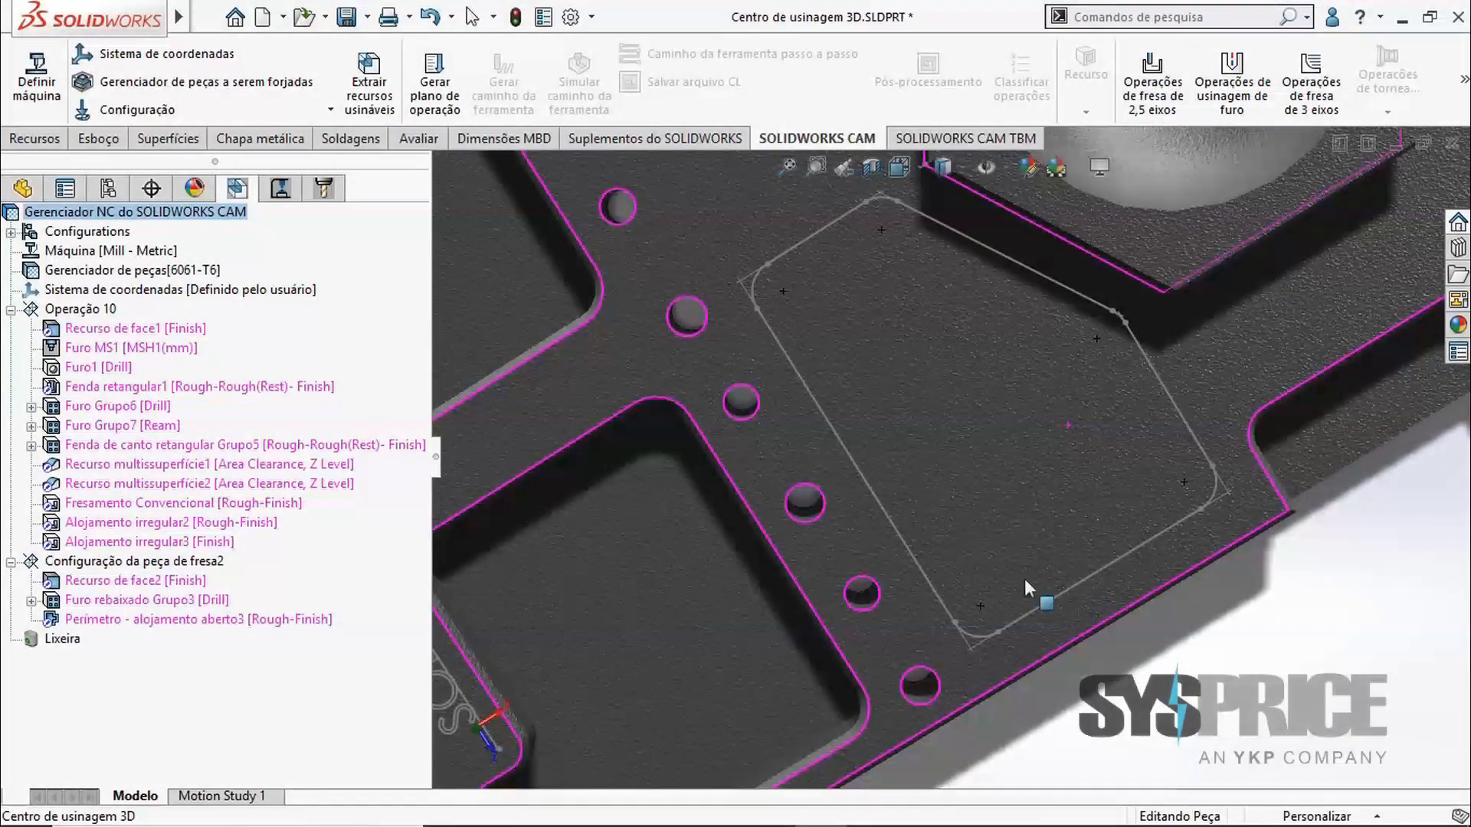
{"action": "left_click", "coordinate": [901, 539]}
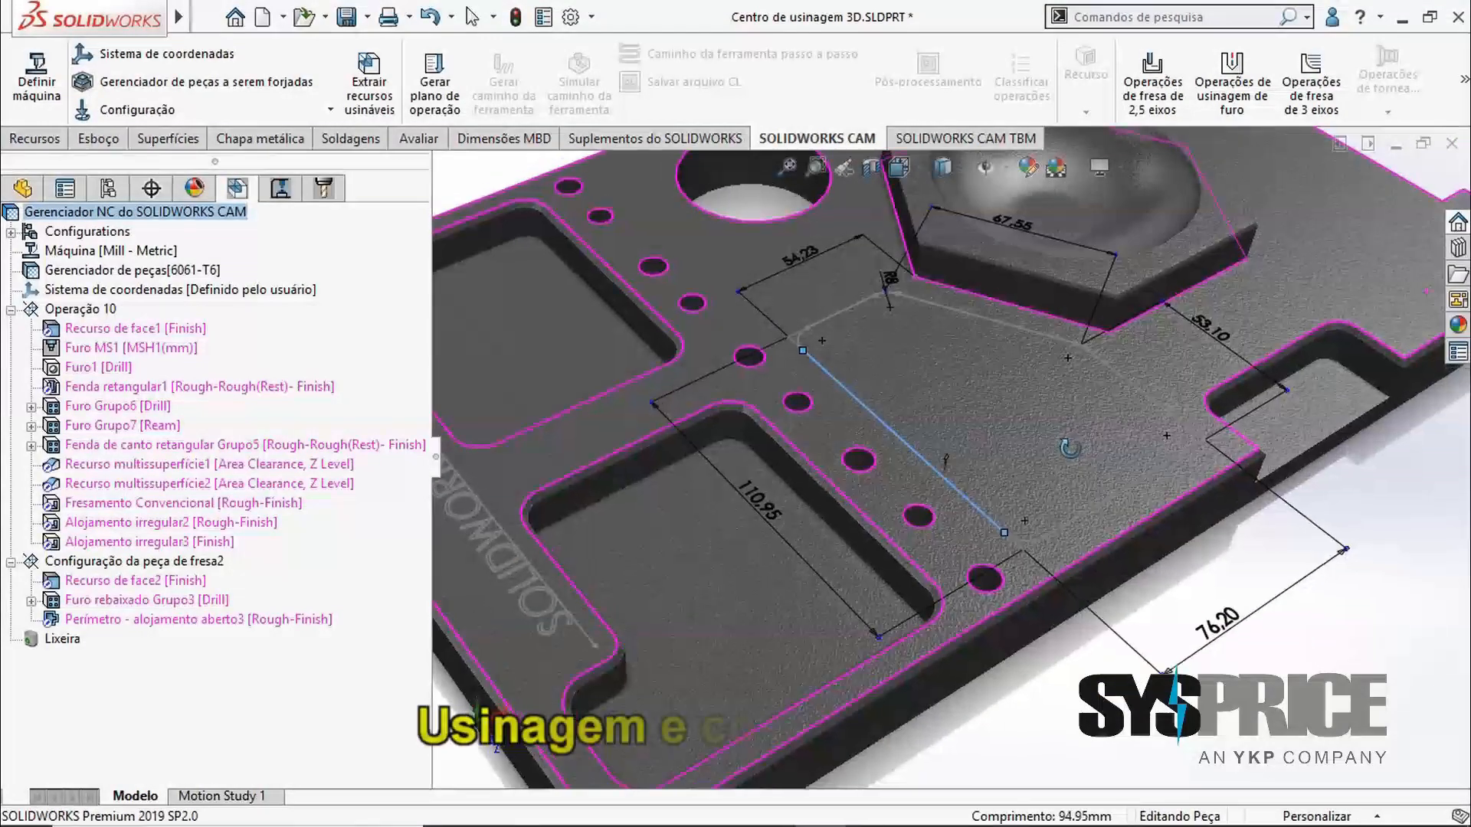
{"action": "left_click", "coordinate": [323, 188]}
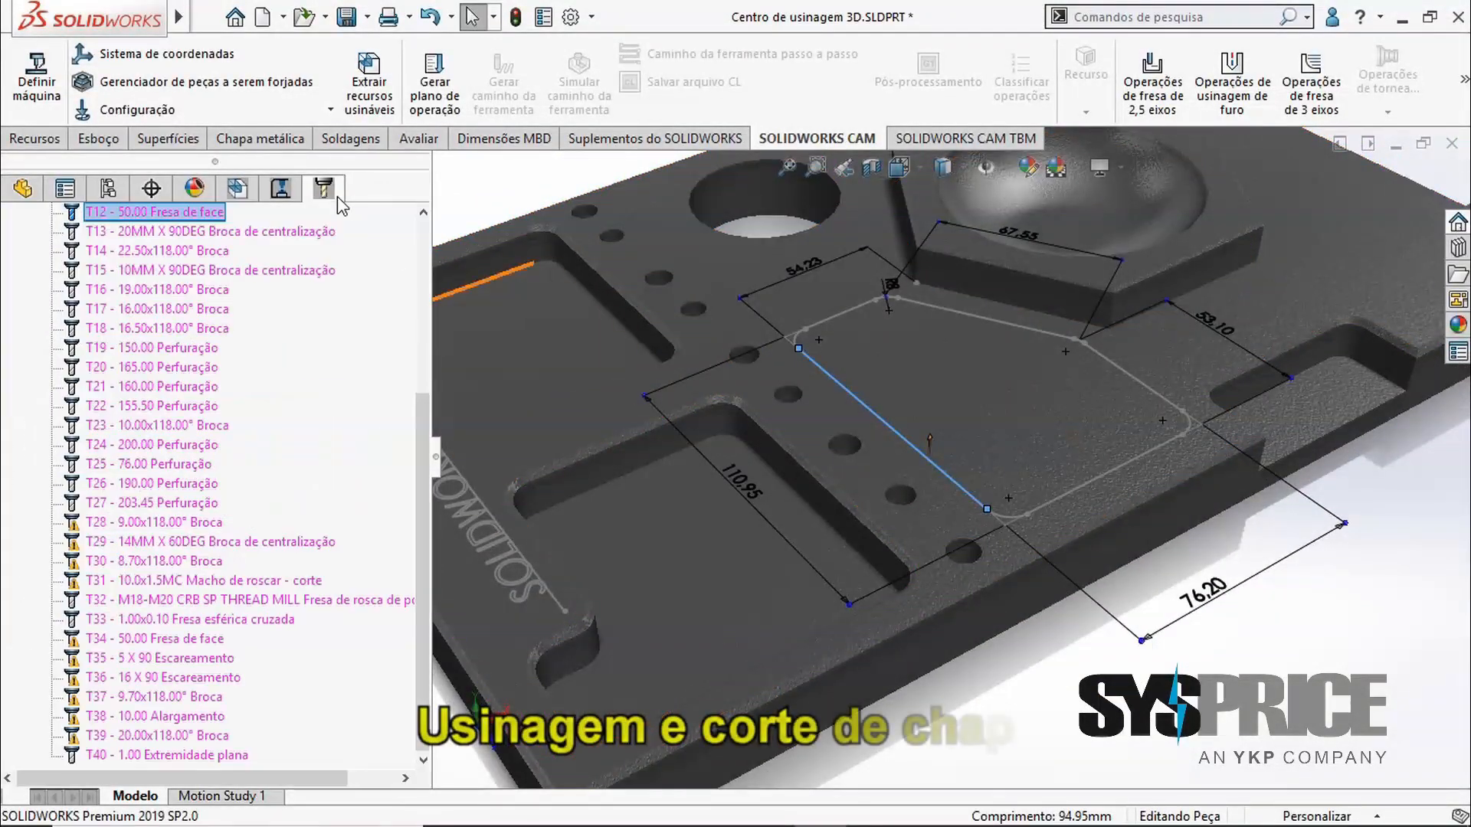
{"action": "left_click", "coordinate": [243, 755]}
{"action": "right_click", "coordinate": [244, 757]}
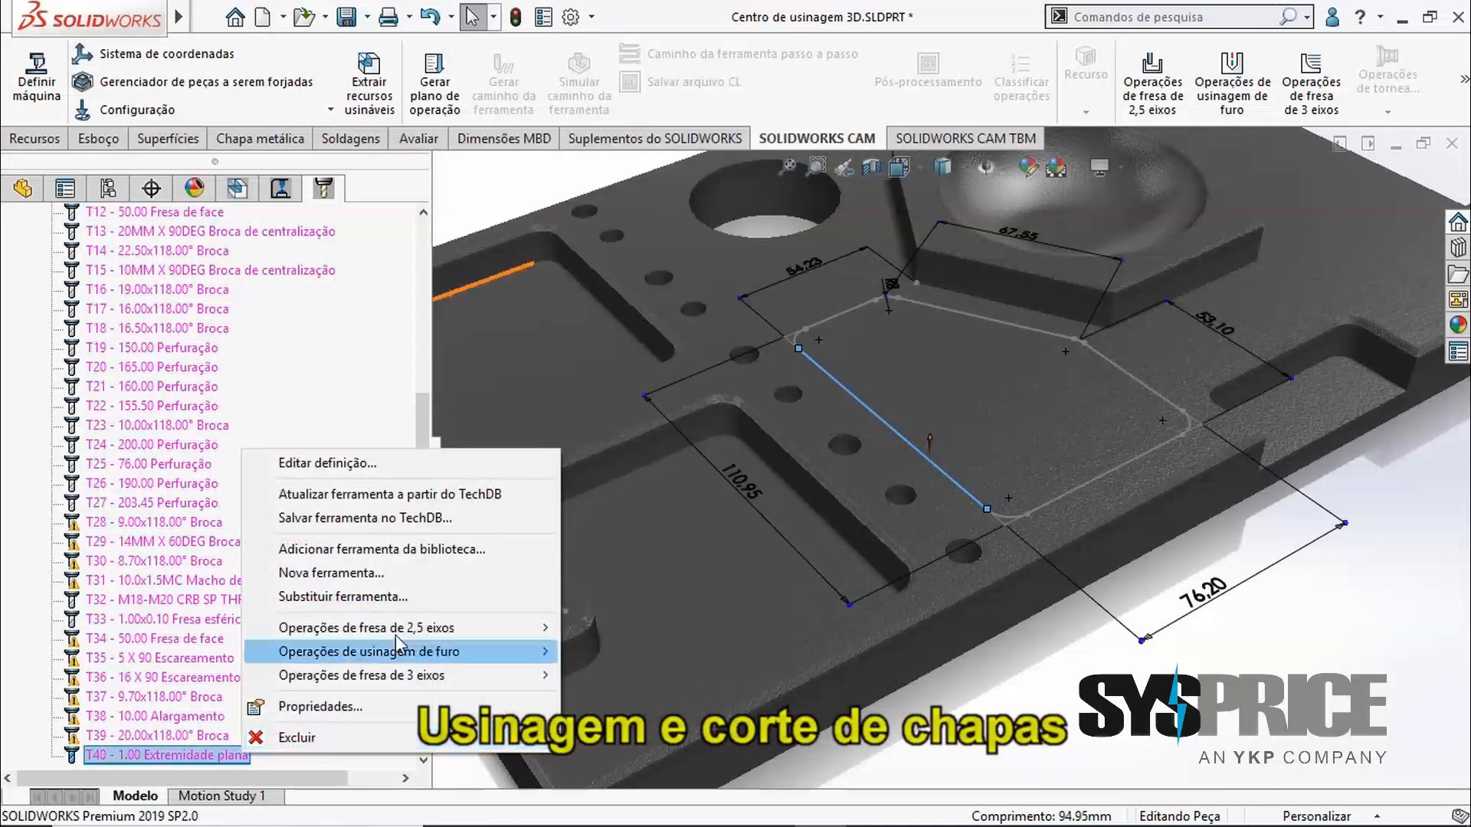
{"action": "mouse_move", "coordinate": [418, 627]}
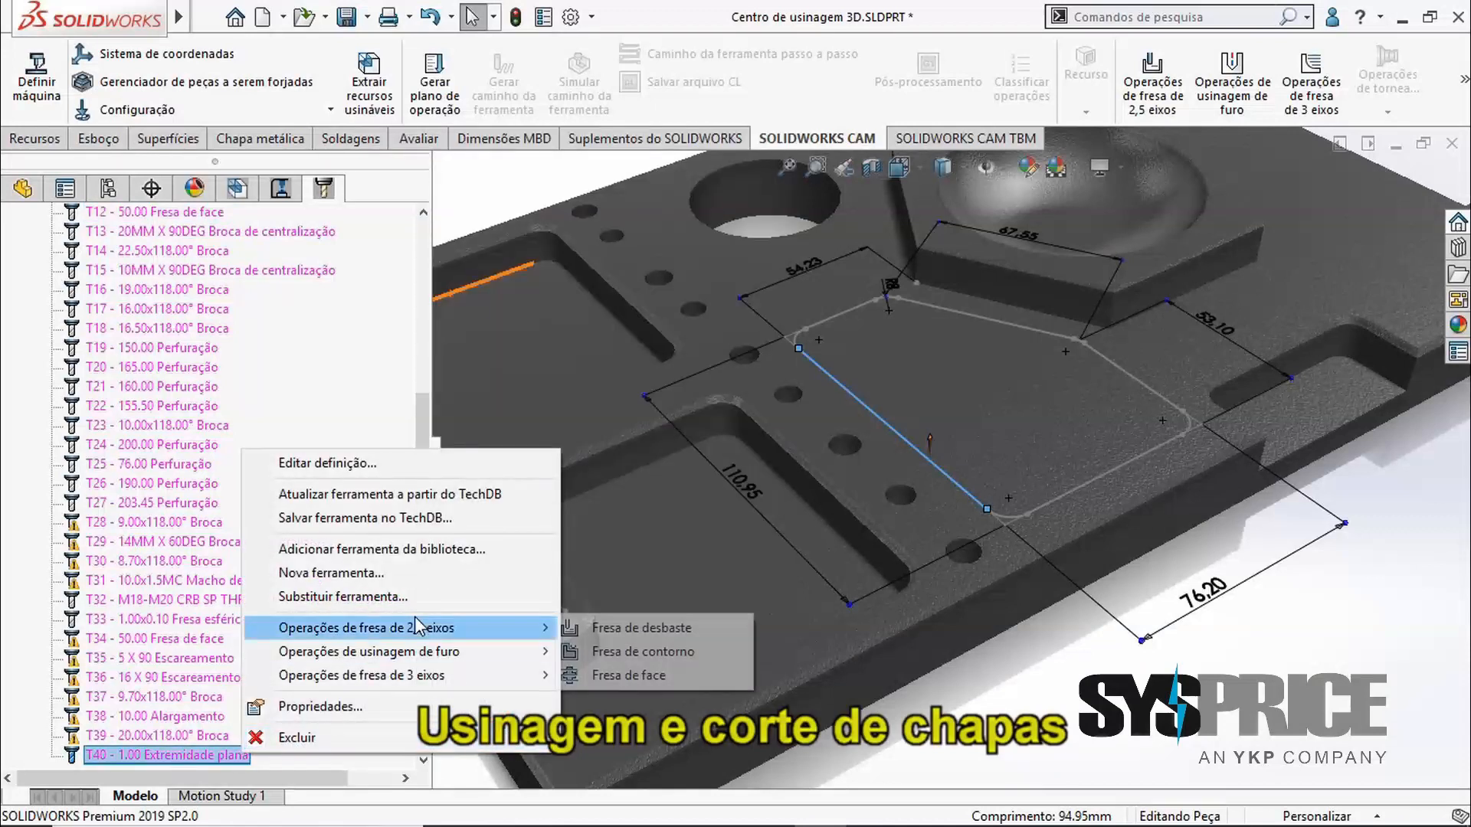
{"action": "left_click", "coordinate": [644, 651]}
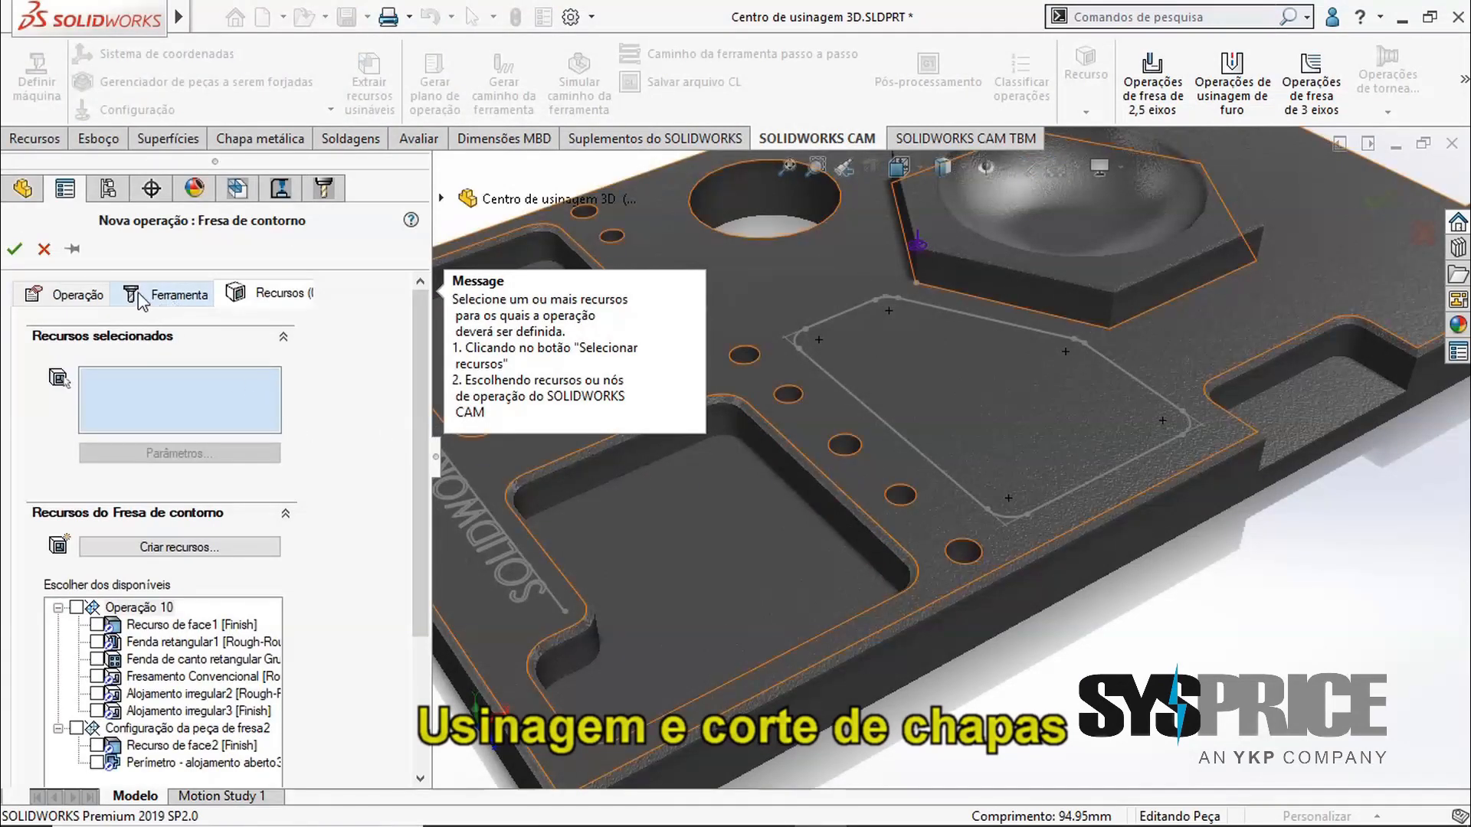
Create a 2.5-axis pocket feature in the existing Operação 10 setup from the closed sketch contour beside the row of holes
{"action": "left_click", "coordinate": [198, 549]}
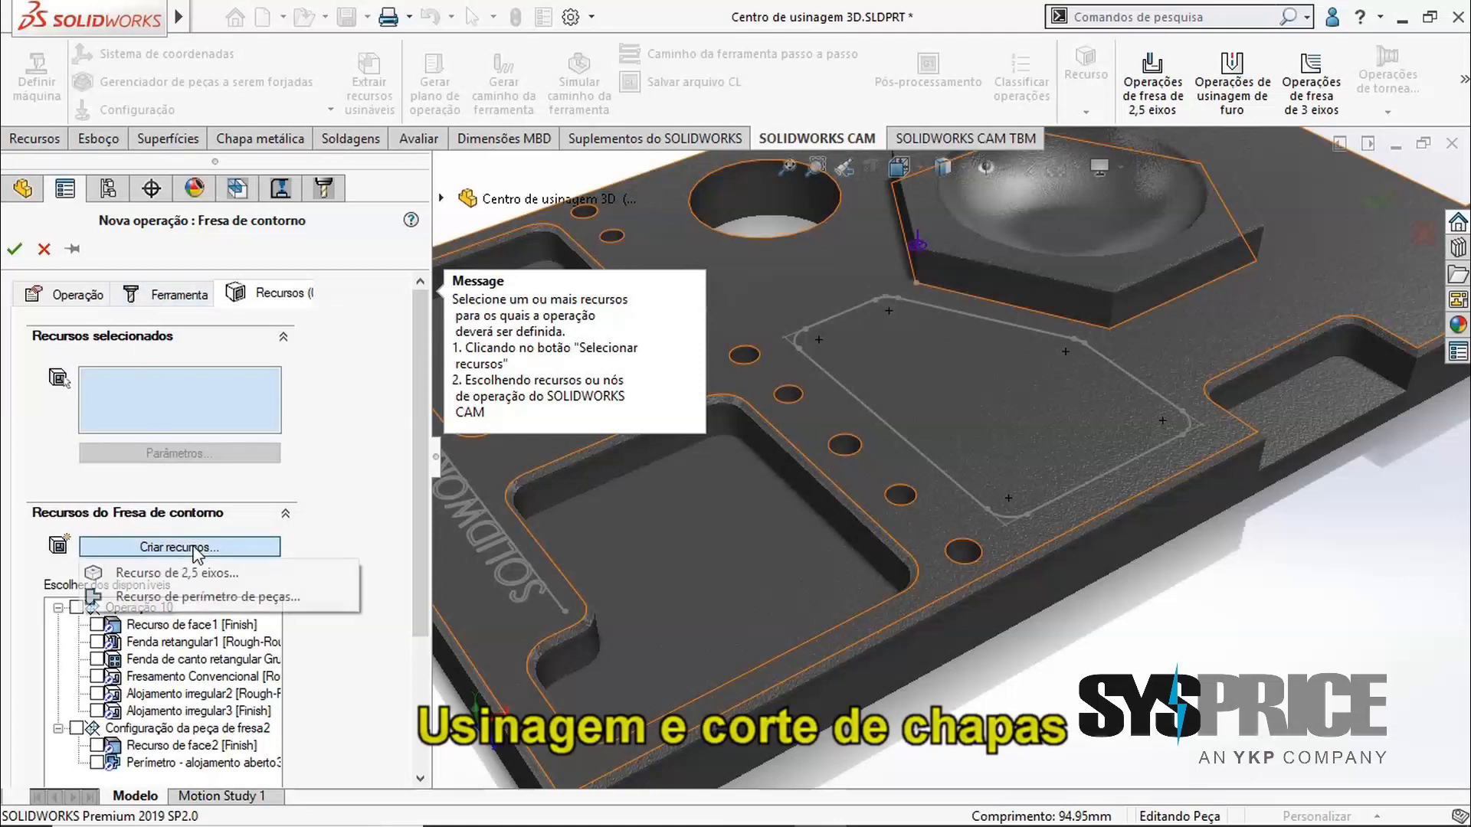
{"action": "left_click", "coordinate": [198, 574]}
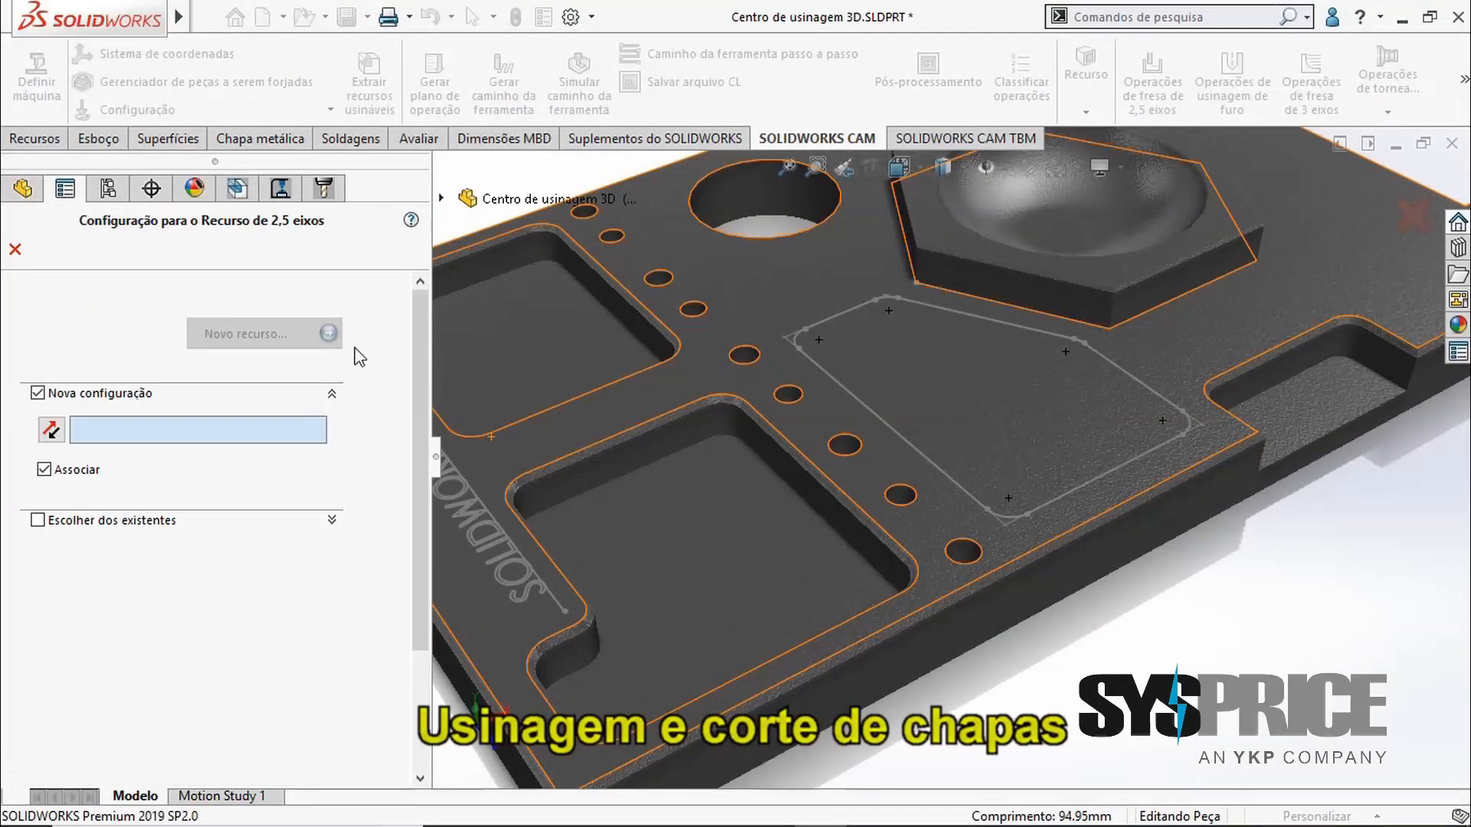
{"action": "left_click", "coordinate": [132, 525]}
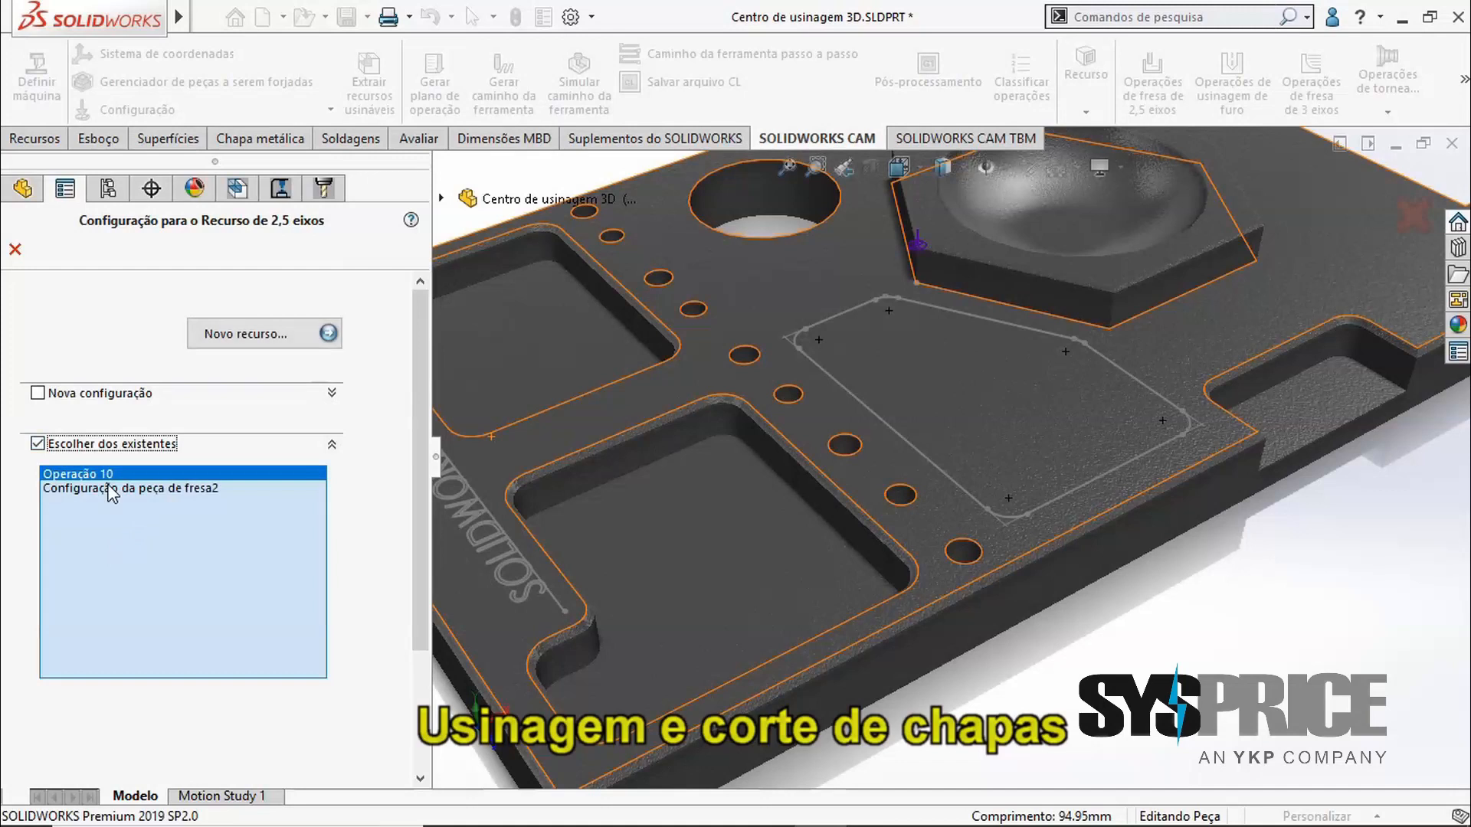
{"action": "left_click", "coordinate": [244, 335]}
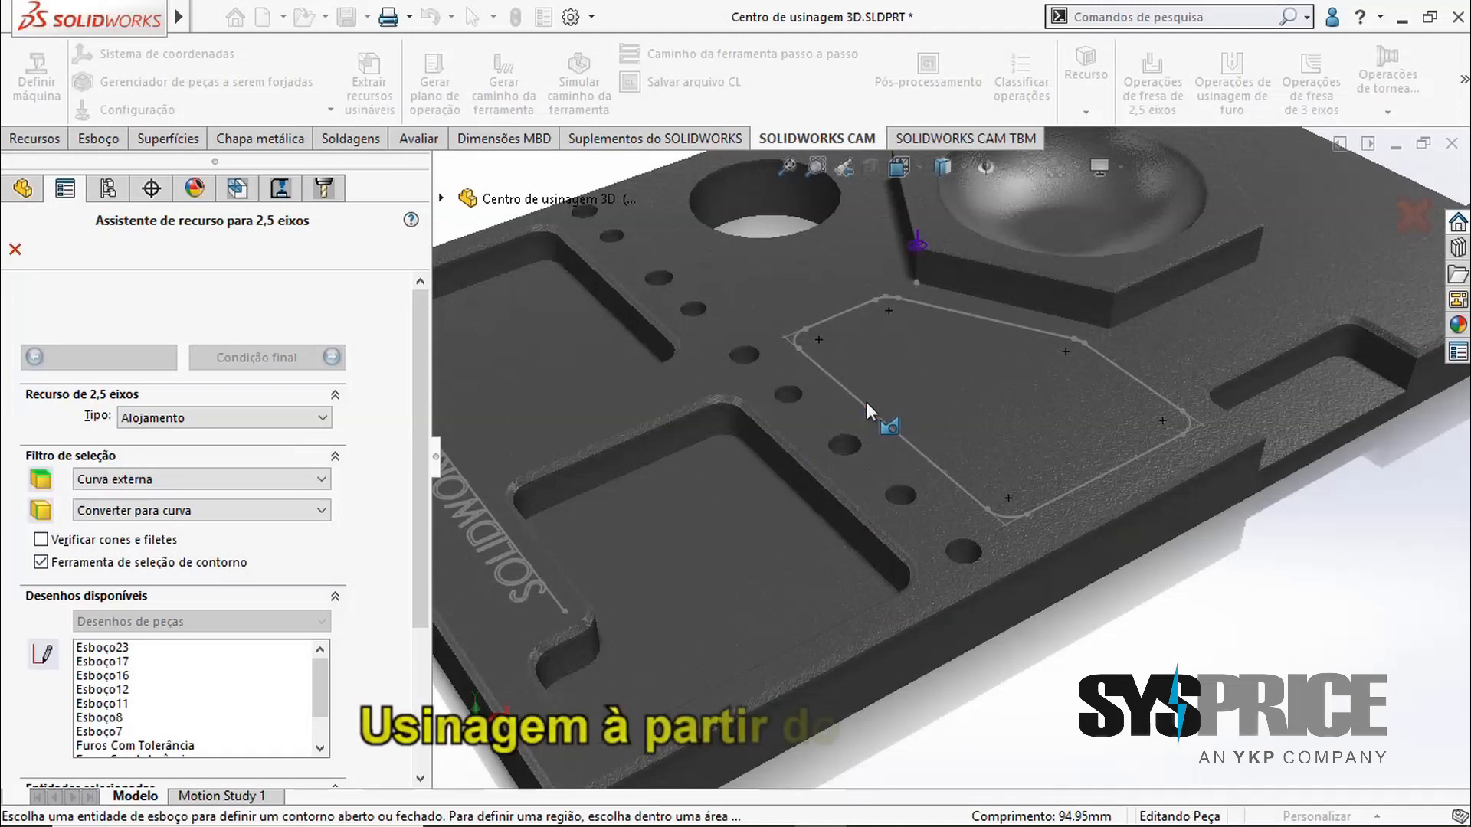
{"action": "left_click", "coordinate": [911, 410]}
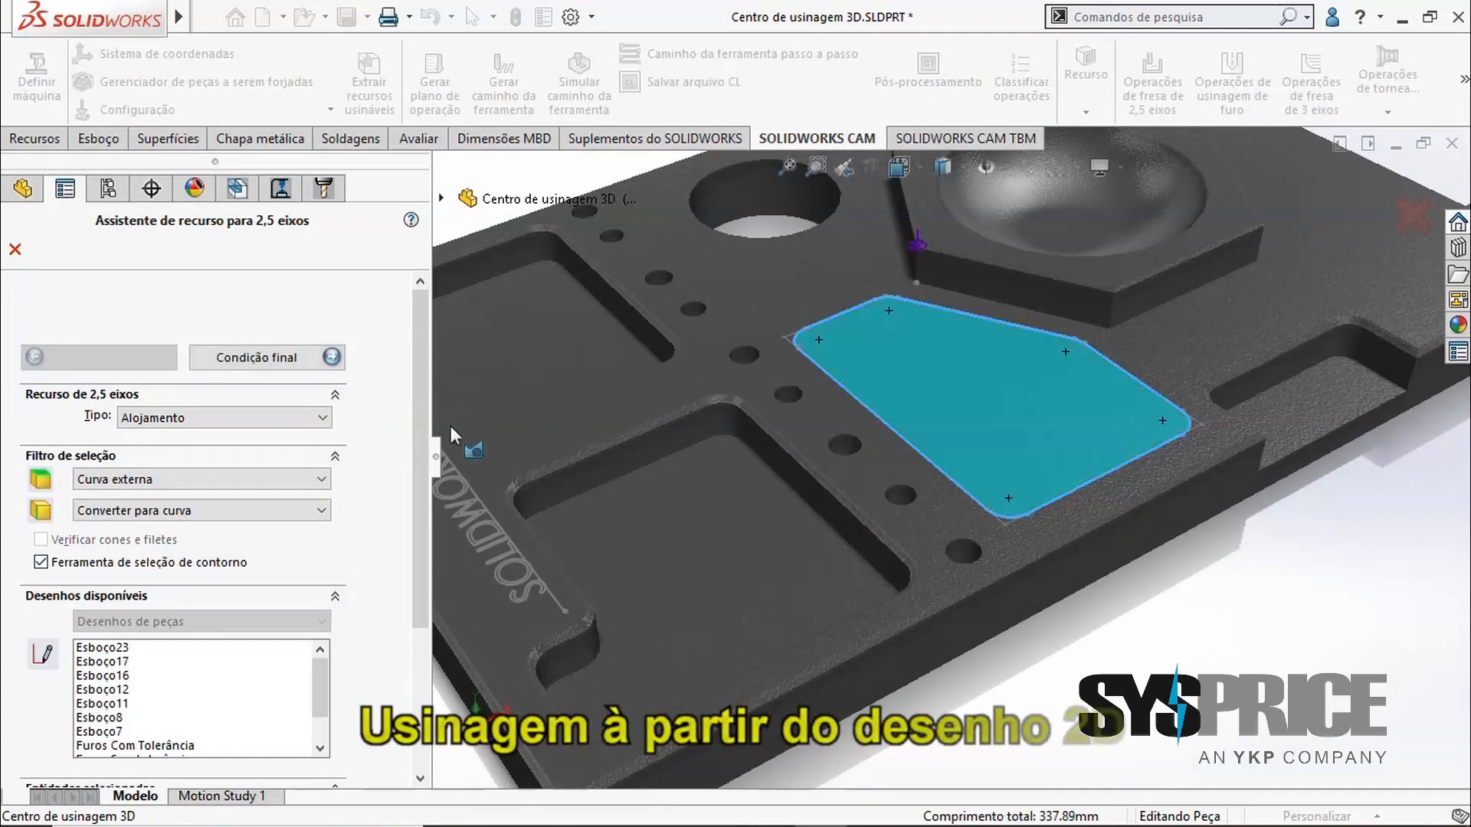
{"action": "left_click", "coordinate": [265, 365]}
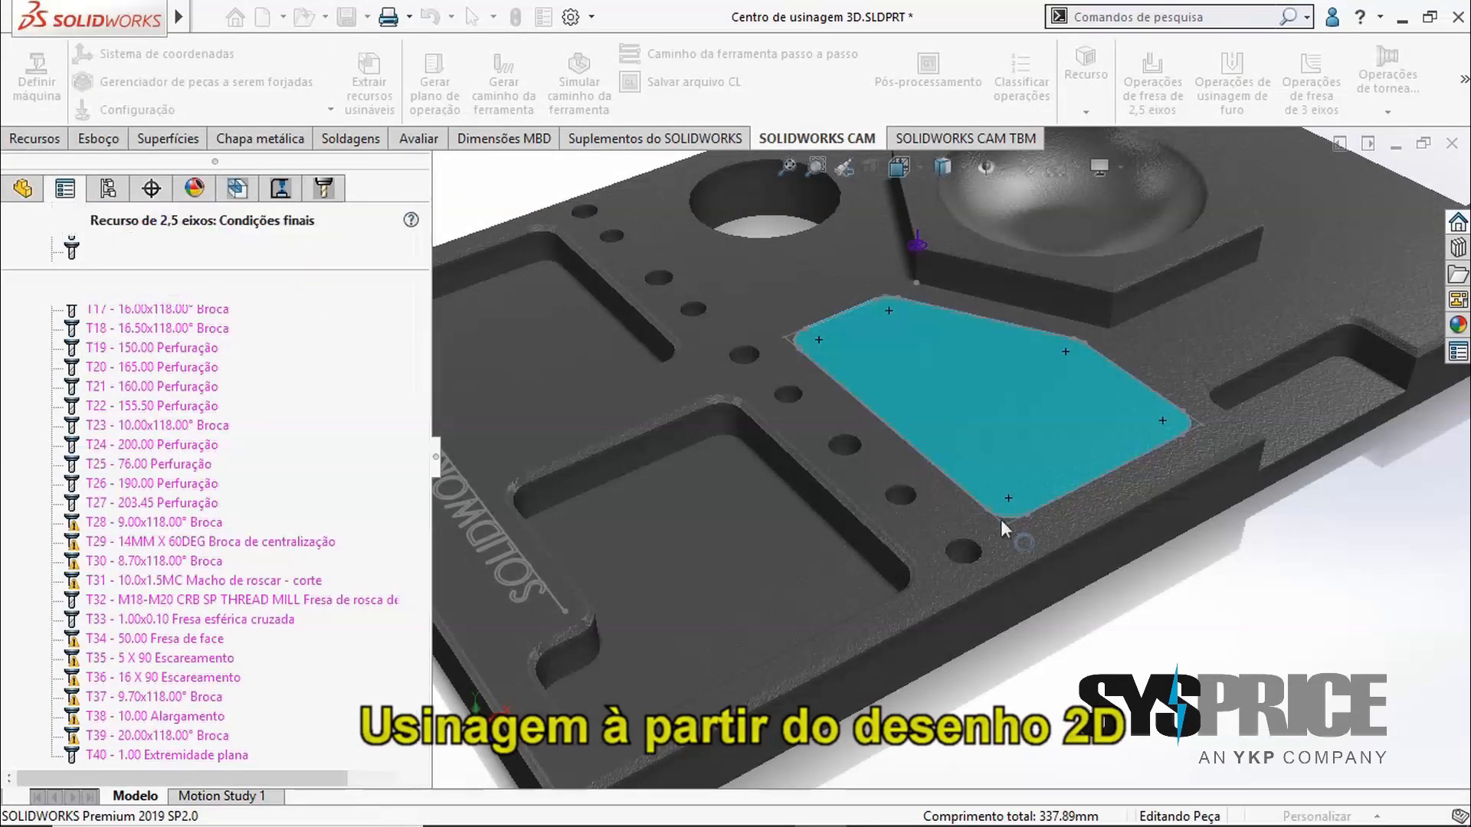
Set the pocket's end condition up to the plate's bottom face and accept the feature
{"action": "scroll", "coordinate": [1022, 564], "scroll_direction": "up", "scroll_amount": 4}
{"action": "middle_click_drag", "start_coordinate": [1022, 564], "coordinate": [998, 611]}
{"action": "left_click", "coordinate": [965, 356]}
{"action": "scroll", "coordinate": [966, 351], "scroll_direction": "up", "scroll_amount": 3}
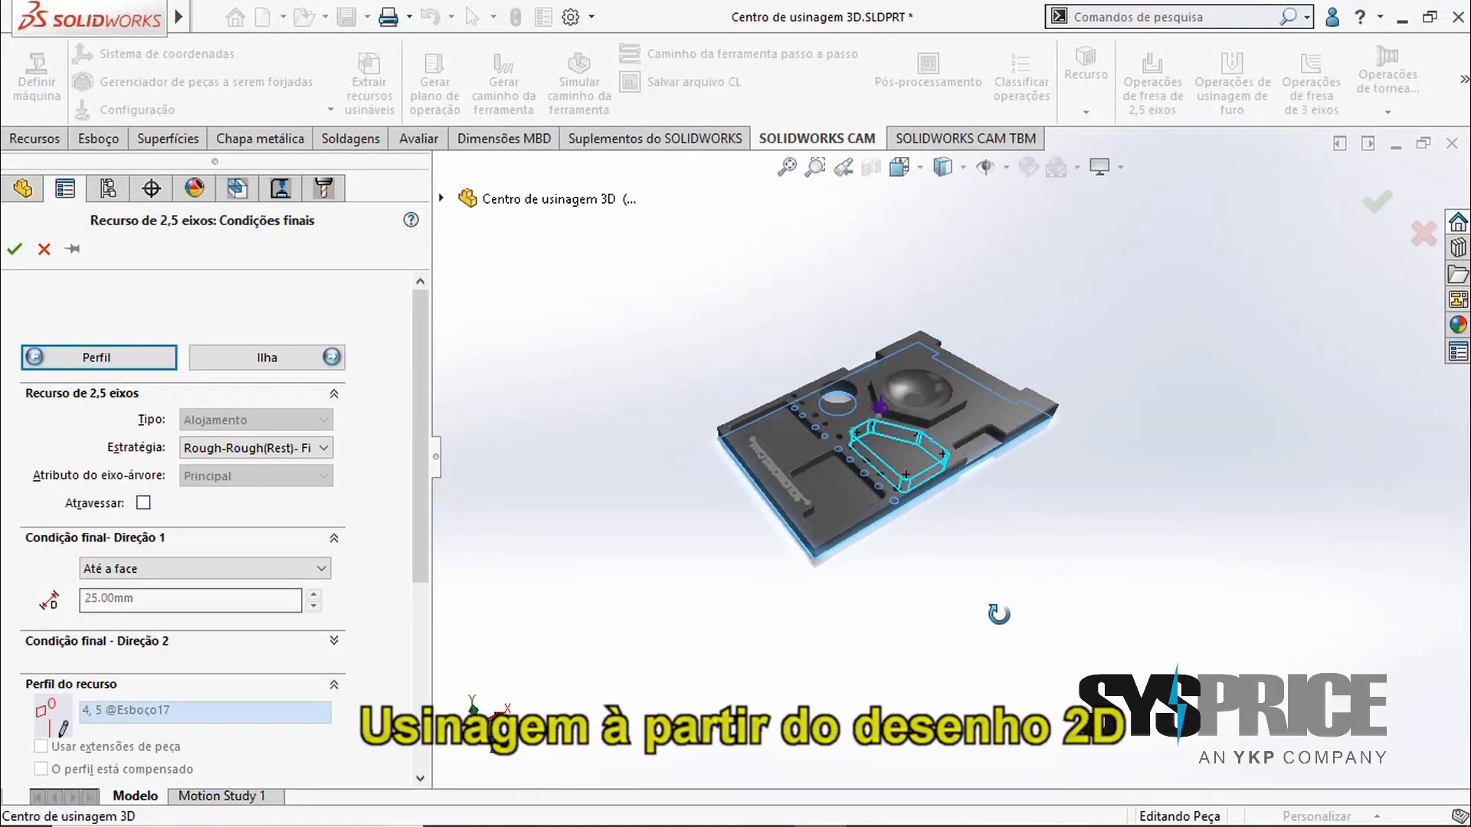
{"action": "scroll", "coordinate": [972, 475], "scroll_direction": "down", "scroll_amount": 3}
{"action": "scroll", "coordinate": [971, 475], "scroll_direction": "down", "scroll_amount": 2}
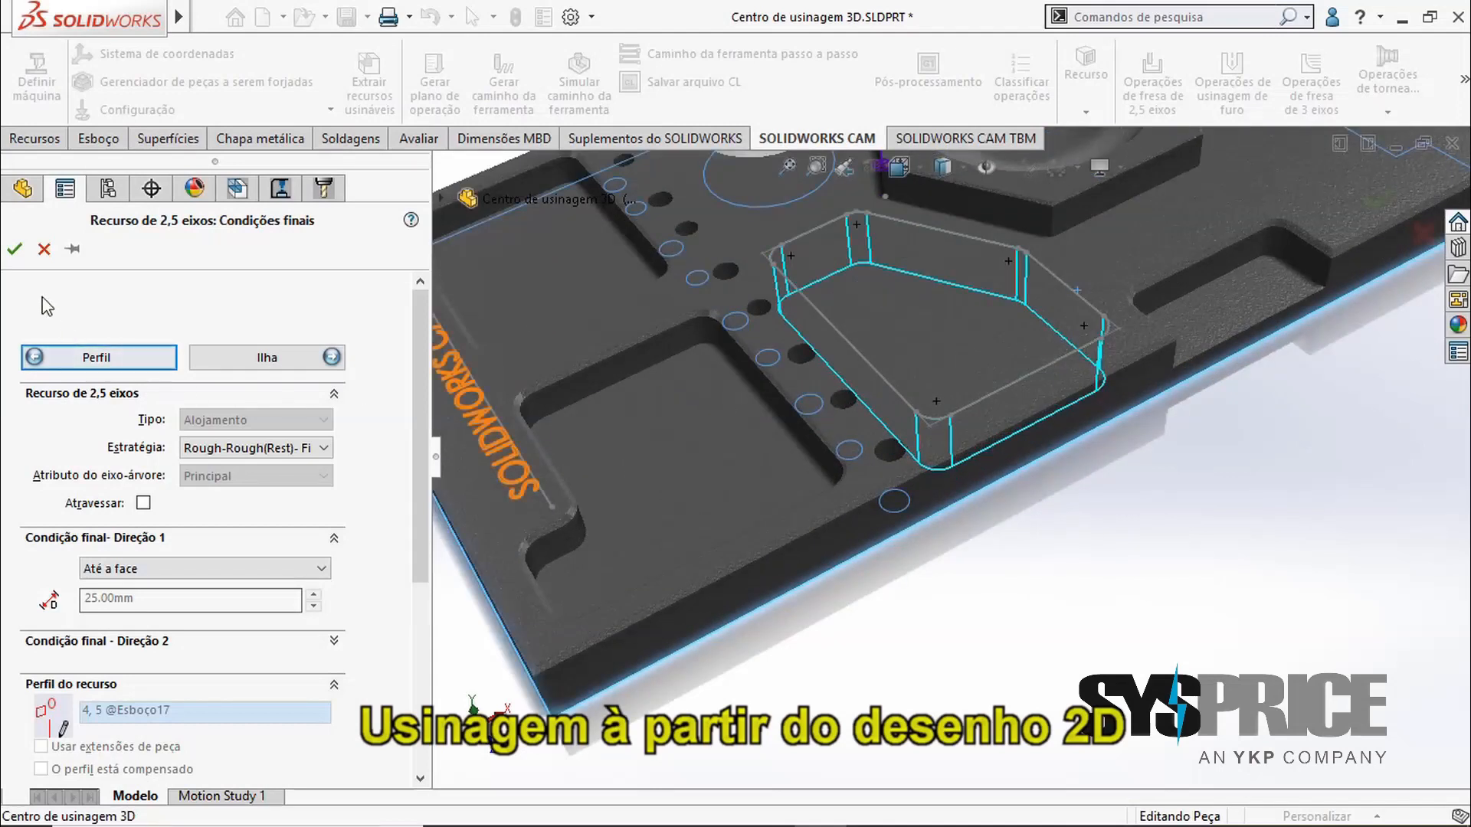
{"action": "left_click", "coordinate": [13, 250]}
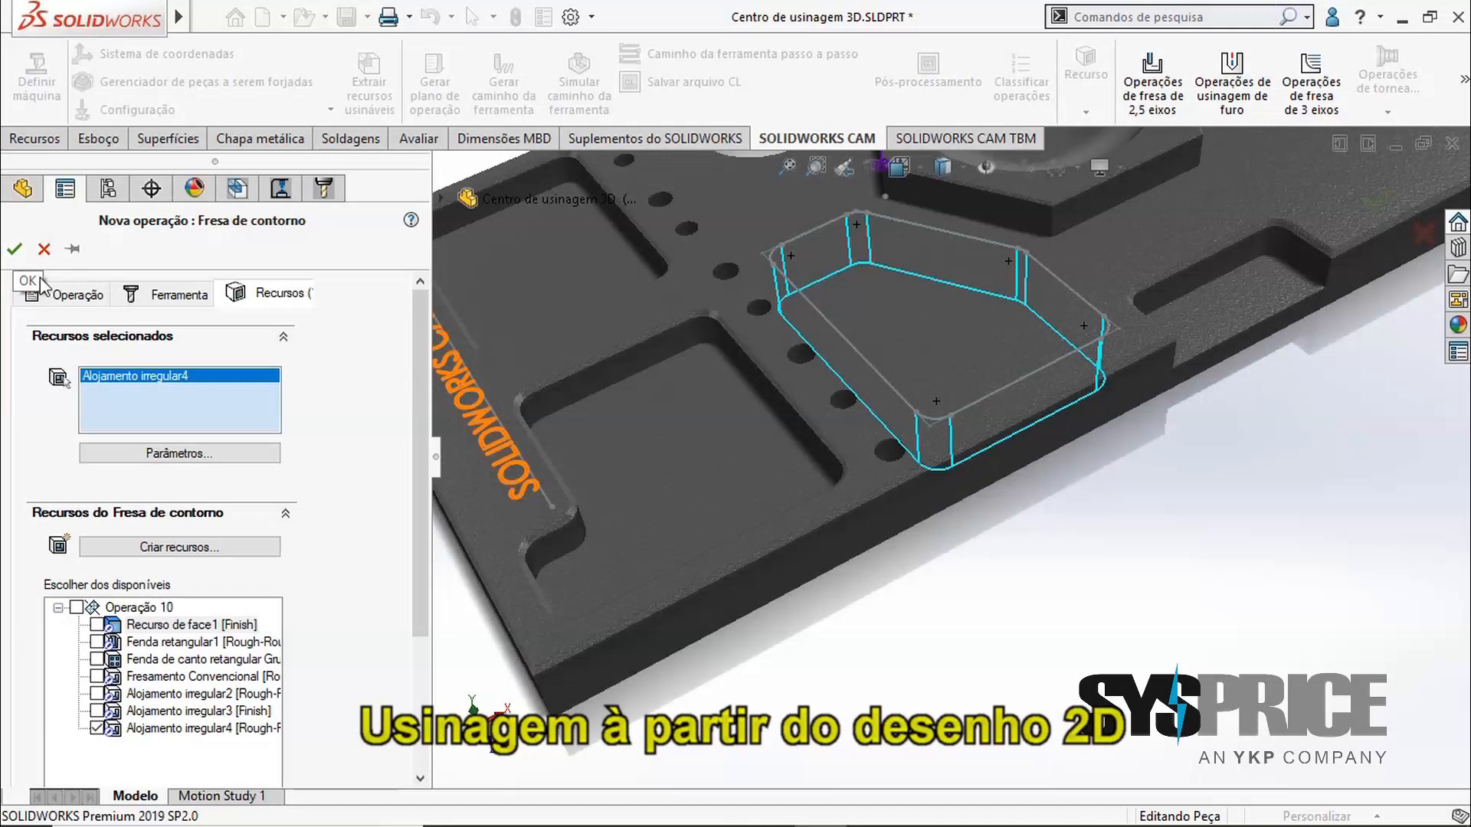
Accept the contour mill operation and set both its name and description to Corte a Laser
{"action": "left_click", "coordinate": [13, 249]}
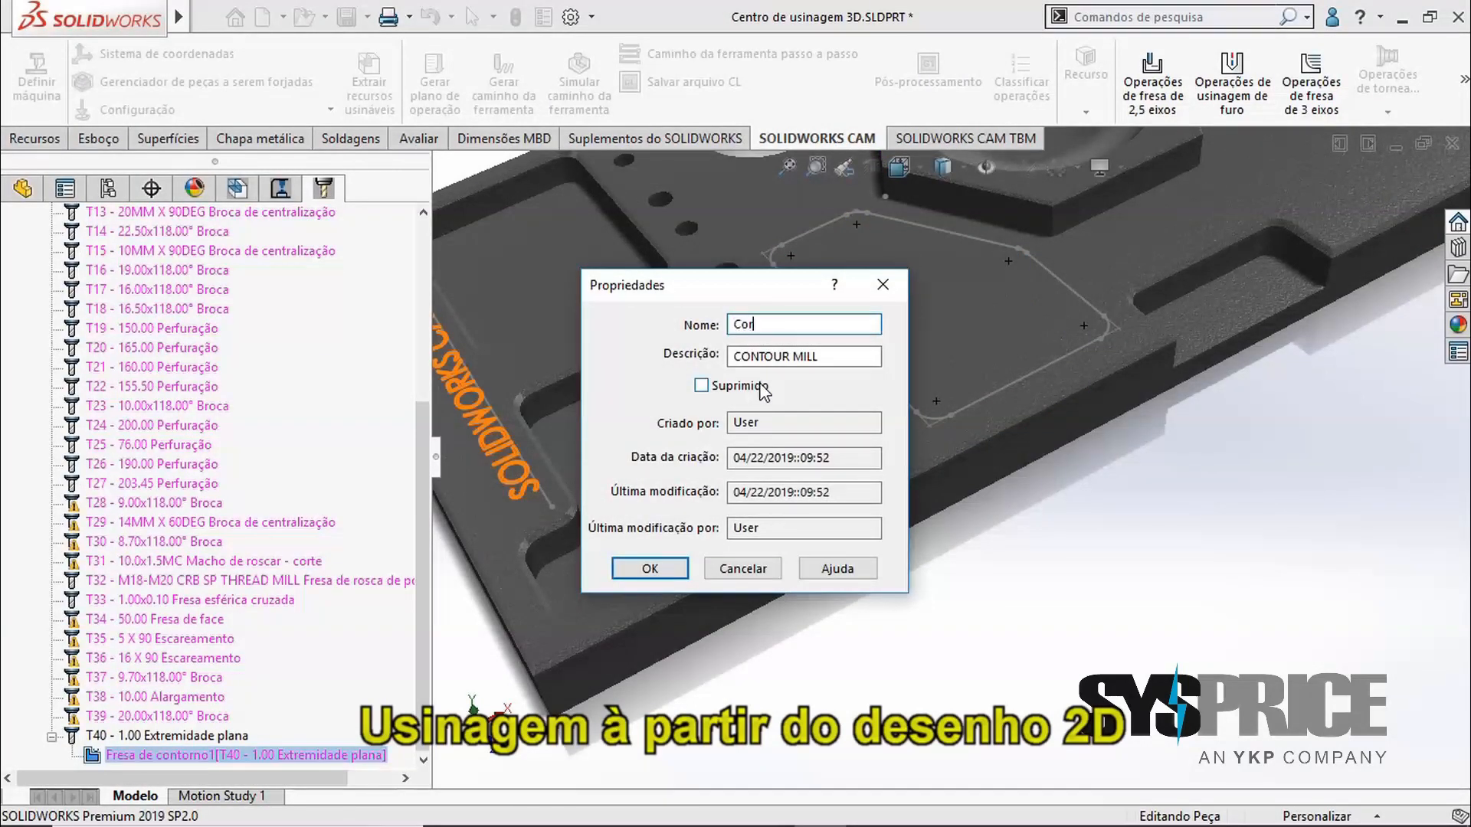
{"action": "type", "text": "Corte a Laser"}
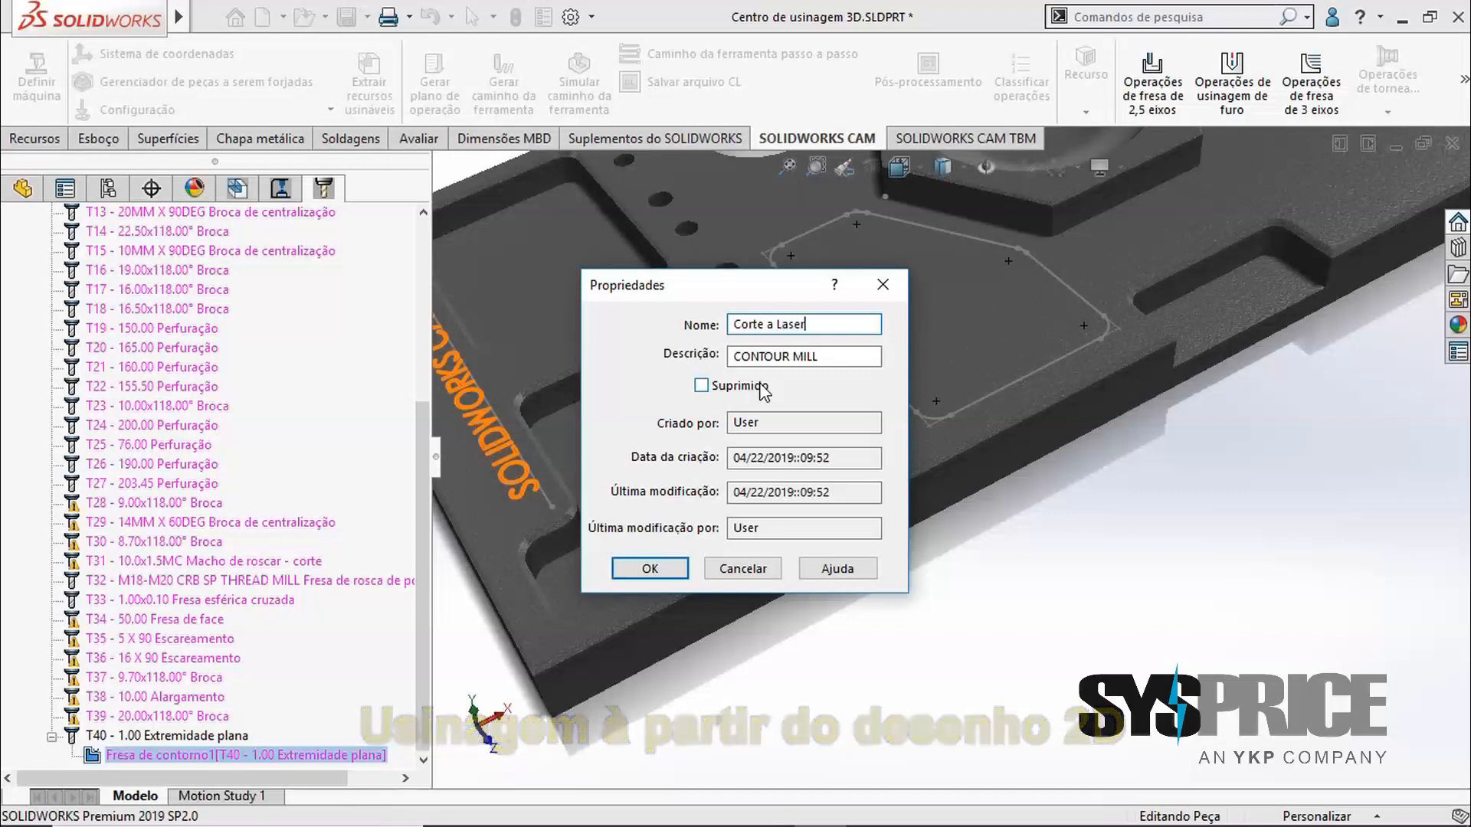
{"action": "left_click_drag", "start_coordinate": [823, 317], "coordinate": [625, 321]}
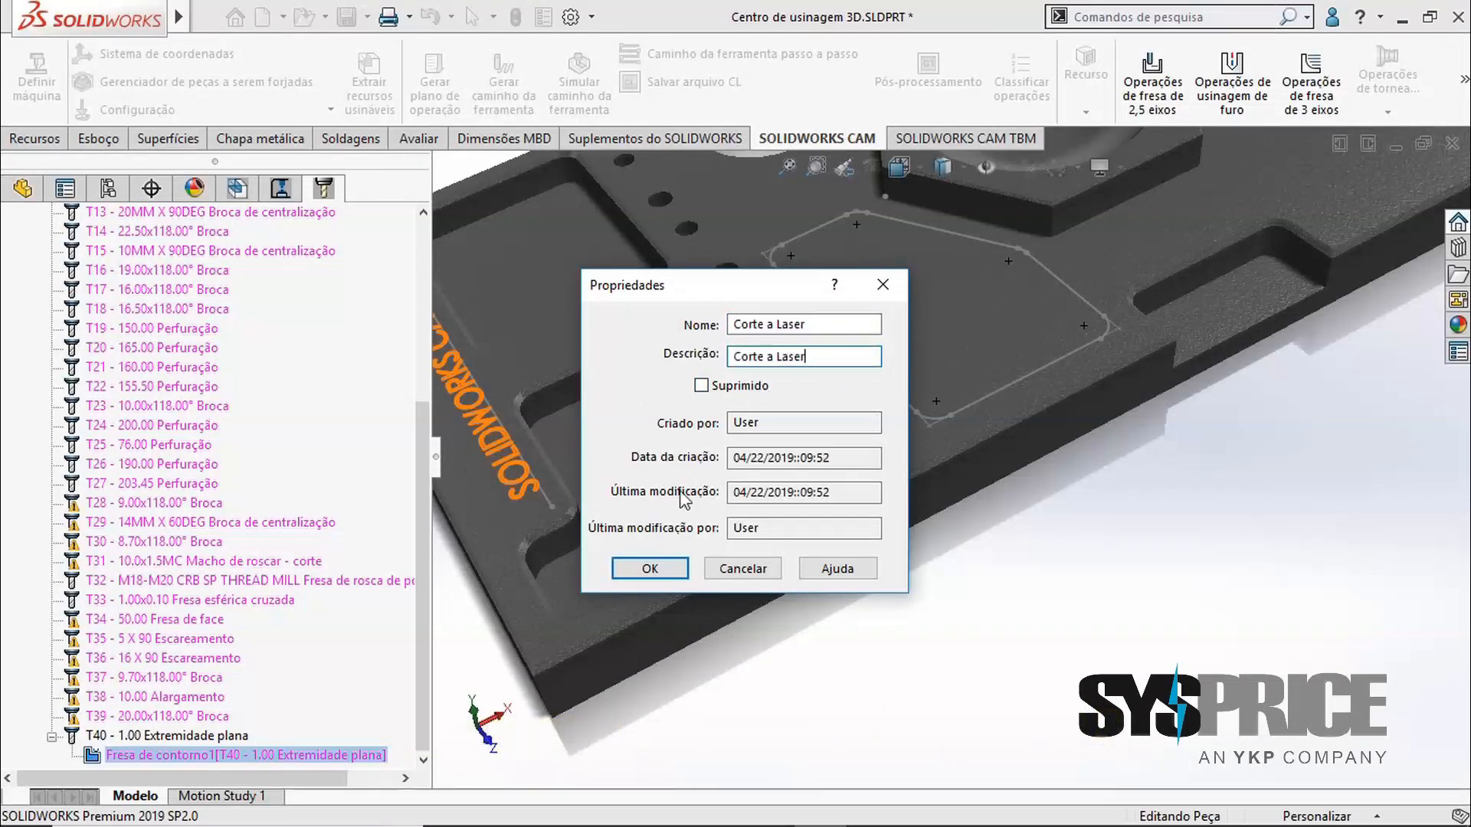
{"action": "left_click", "coordinate": [658, 564]}
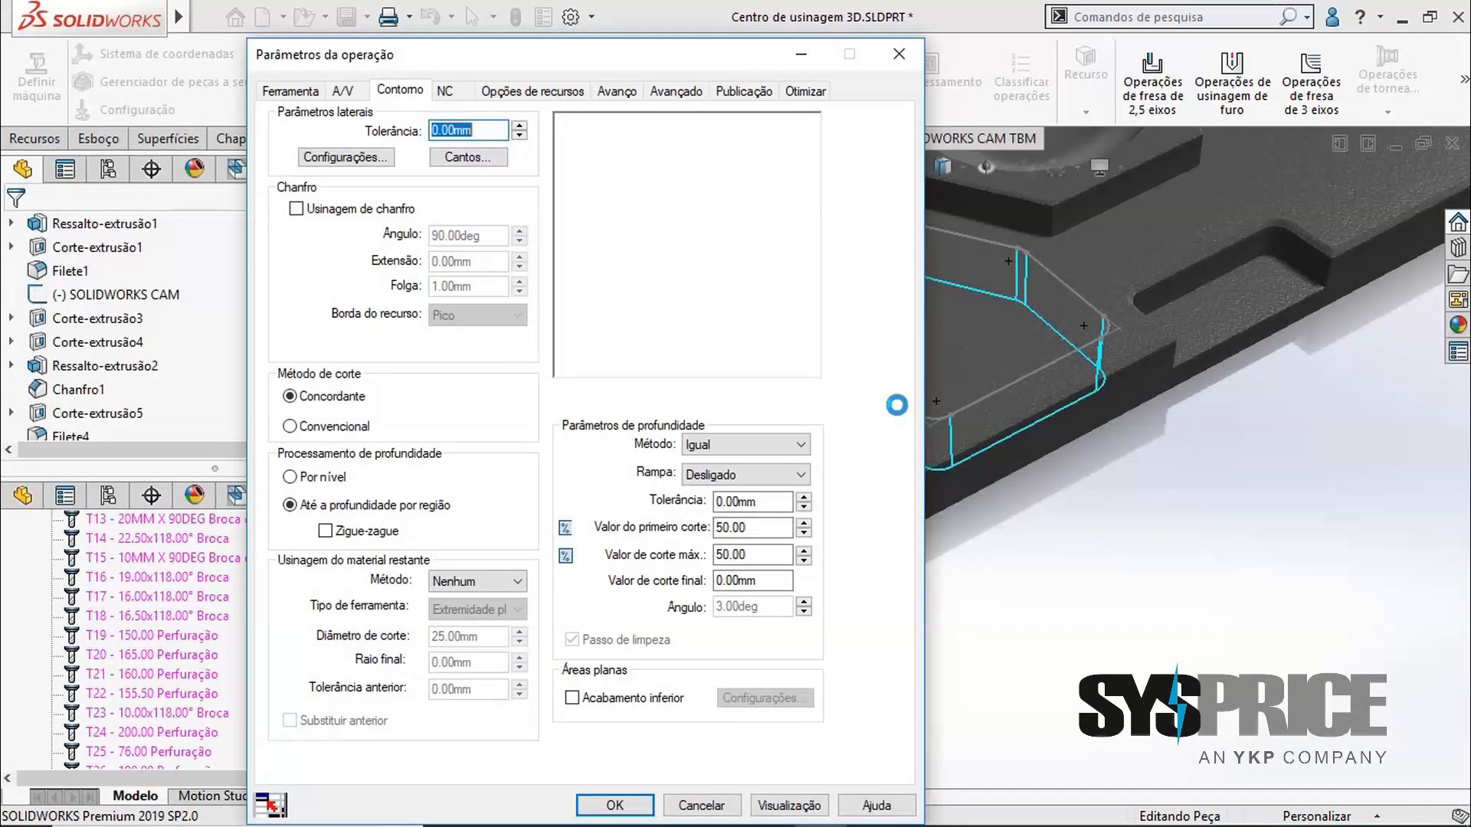
Set the contour's side allowance to 0.1 mm and its cut method to Convencional
{"action": "type", "text": "0,"}
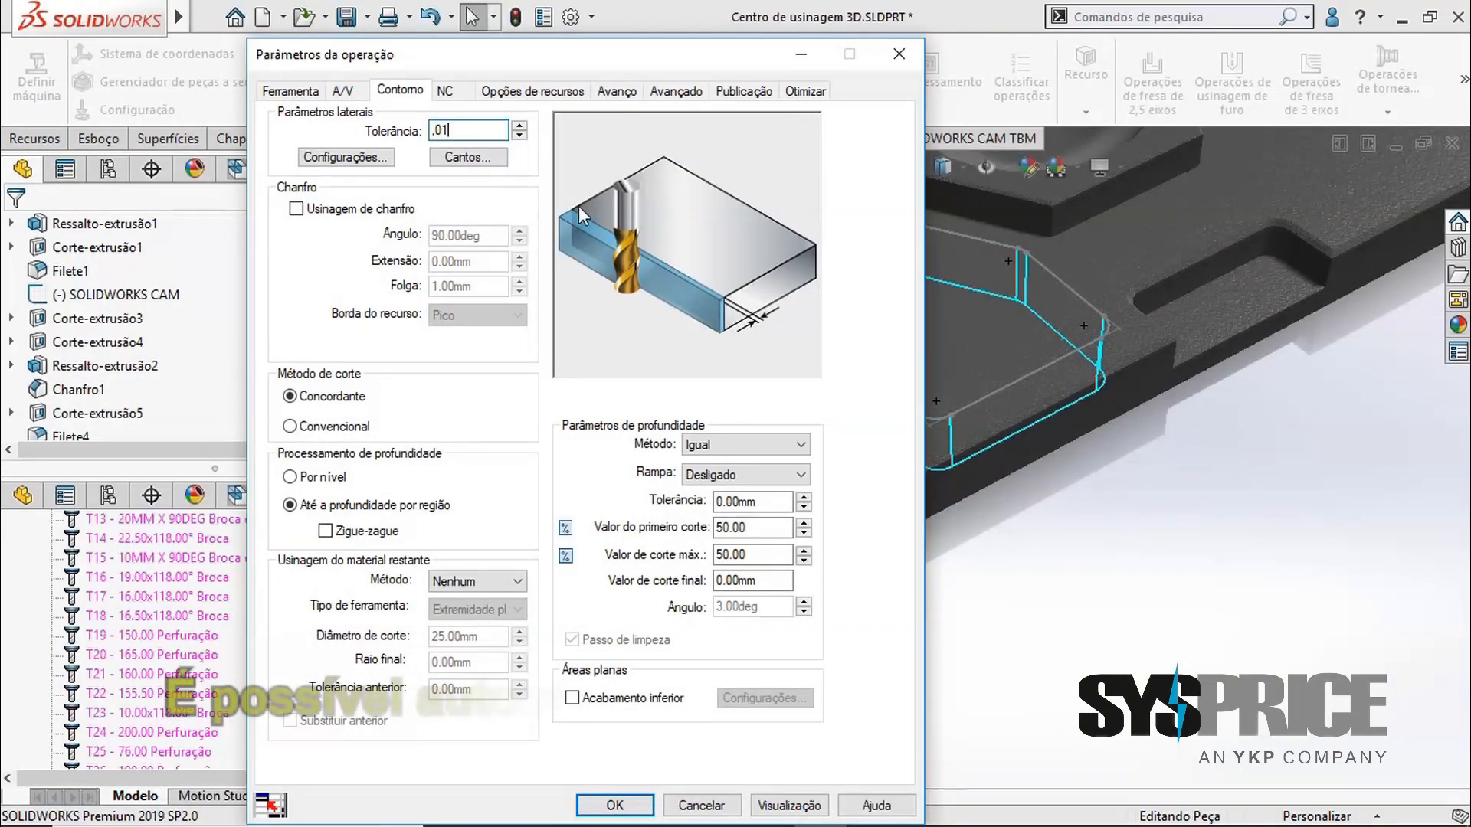
{"action": "type", "text": "1"}
{"action": "left_click", "coordinate": [316, 426]}
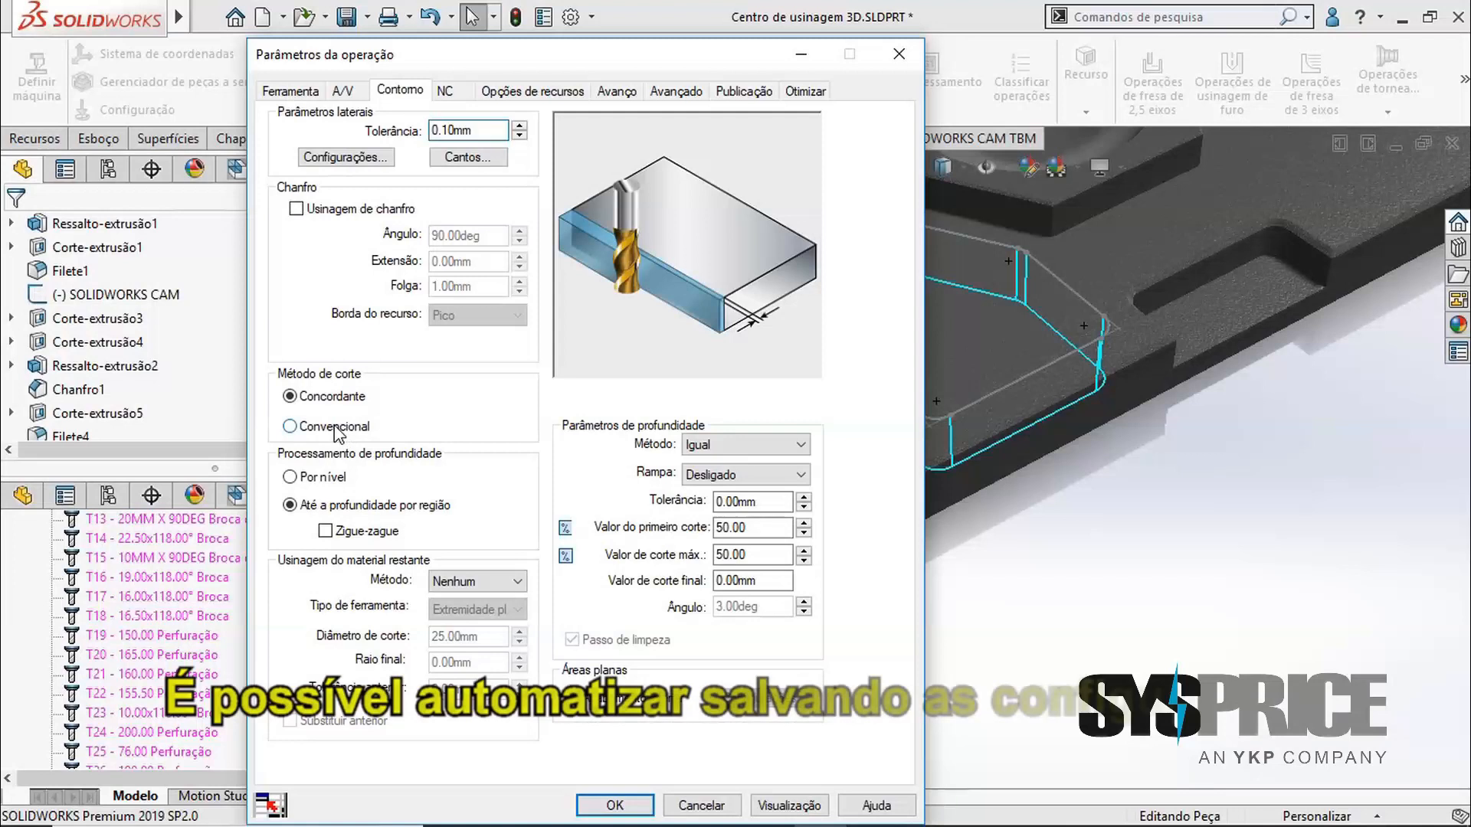
Switch the first and maximum cut amounts from percentages to absolute distances and set both to 100 mm
{"action": "left_click", "coordinate": [565, 529]}
{"action": "left_click", "coordinate": [565, 557]}
{"action": "left_click_drag", "start_coordinate": [772, 528], "coordinate": [500, 506]}
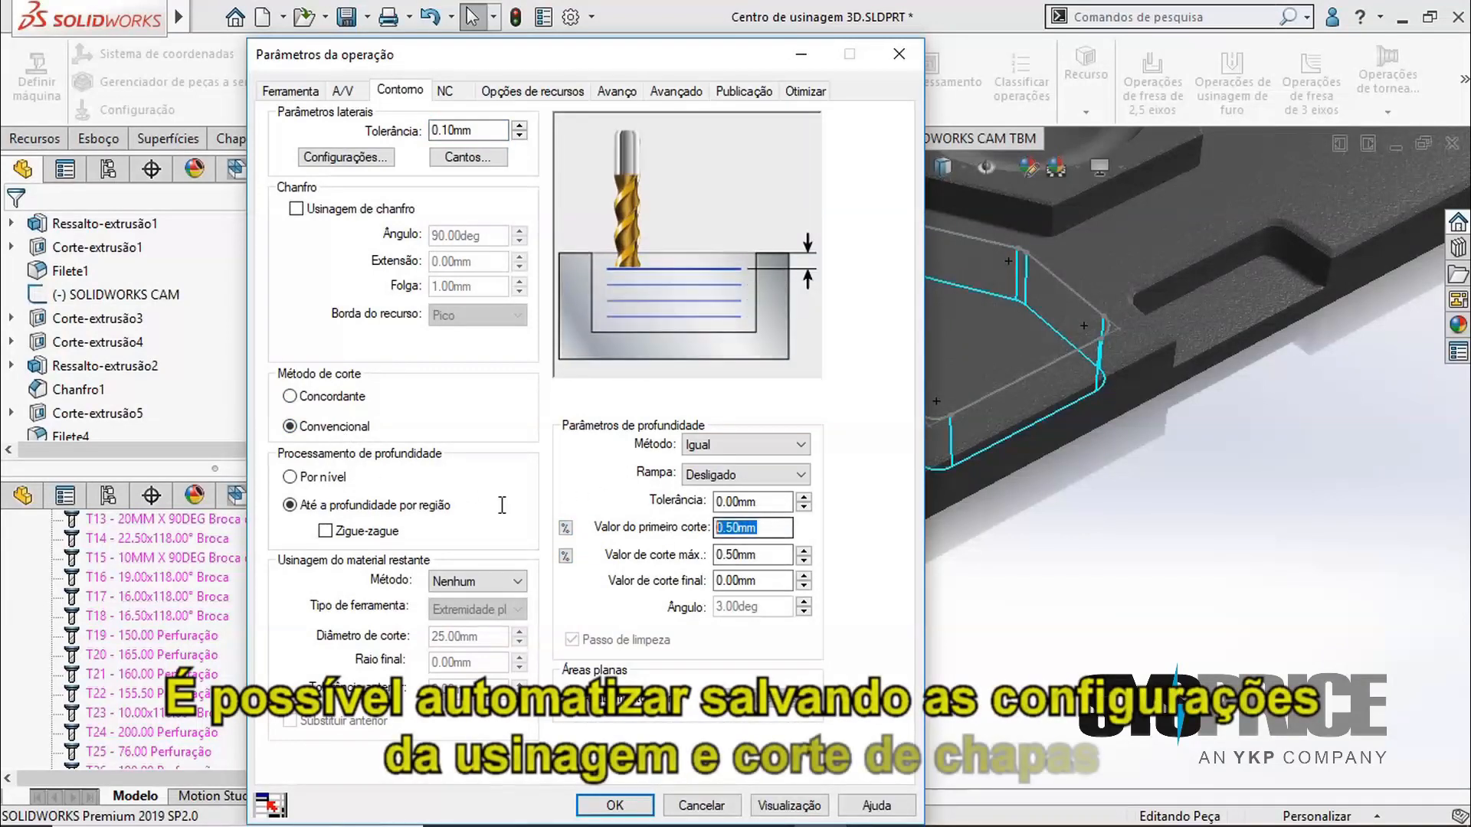
{"action": "type", "text": "100"}
{"action": "key", "text": "Tab"}
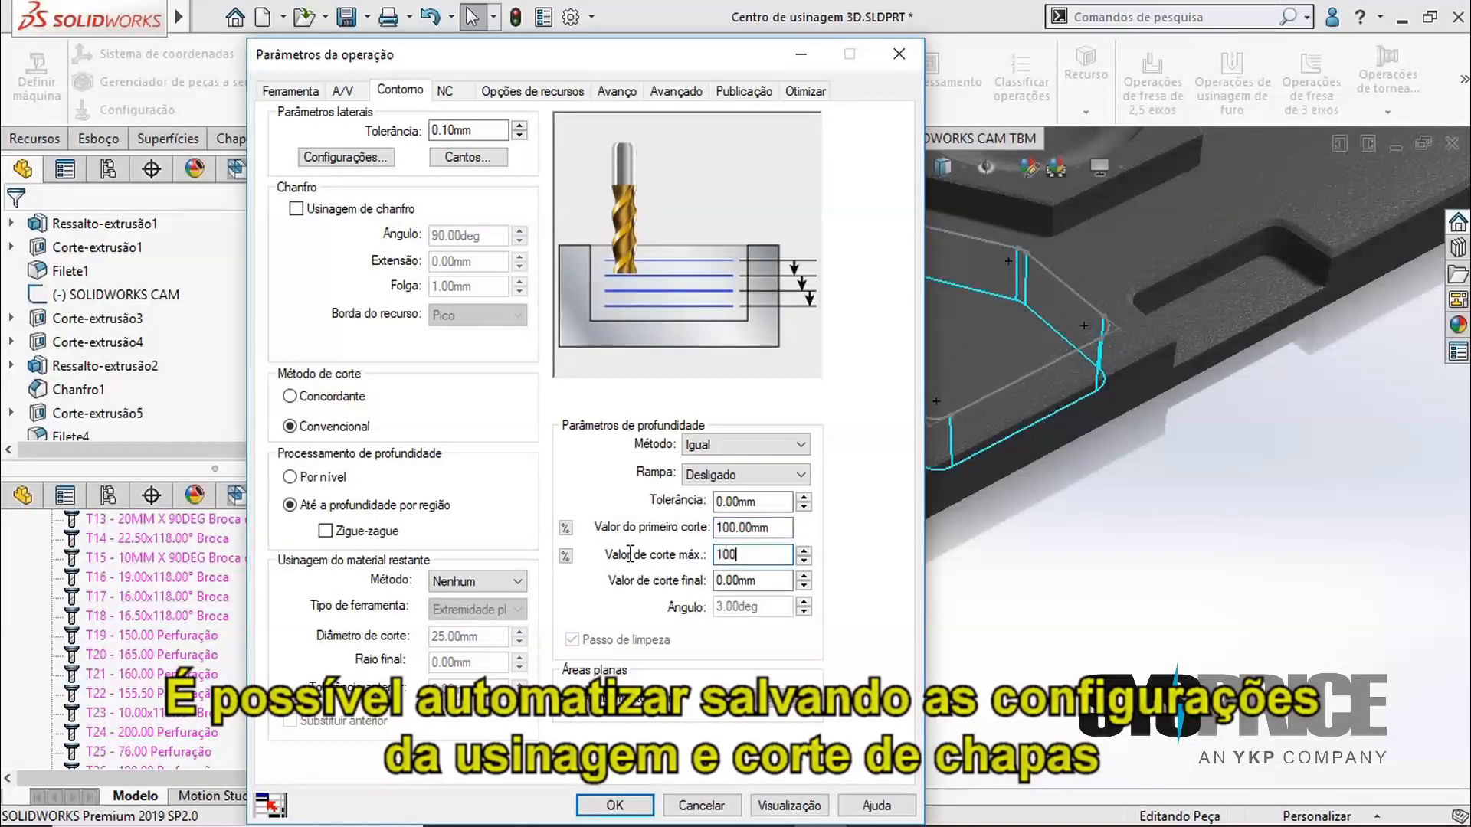
Set the contour's lead-in type to Paralelo with a 3 mm overlap and accept the operation parameters
{"action": "left_click", "coordinate": [620, 95]}
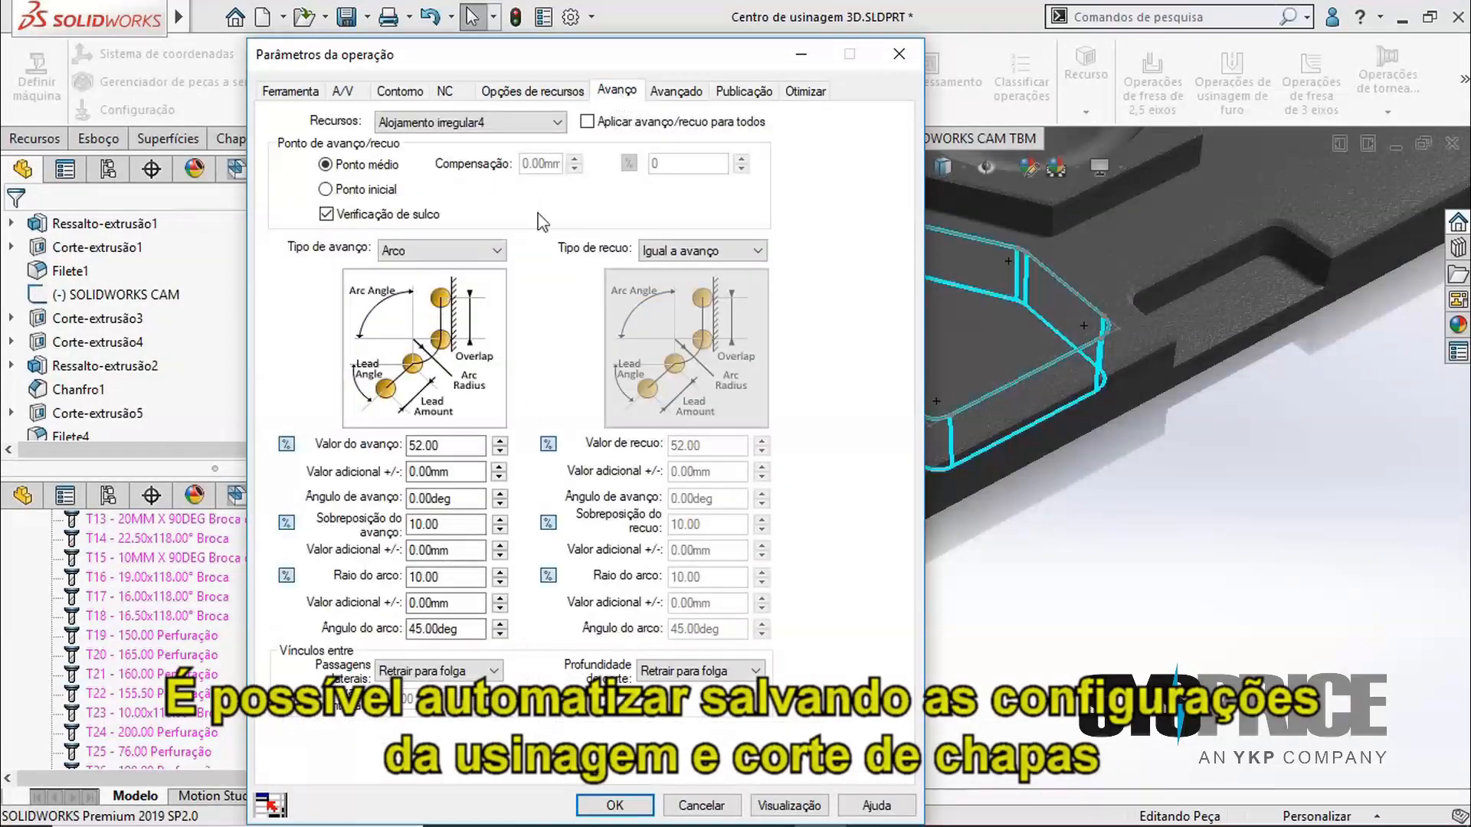
{"action": "left_click", "coordinate": [470, 248]}
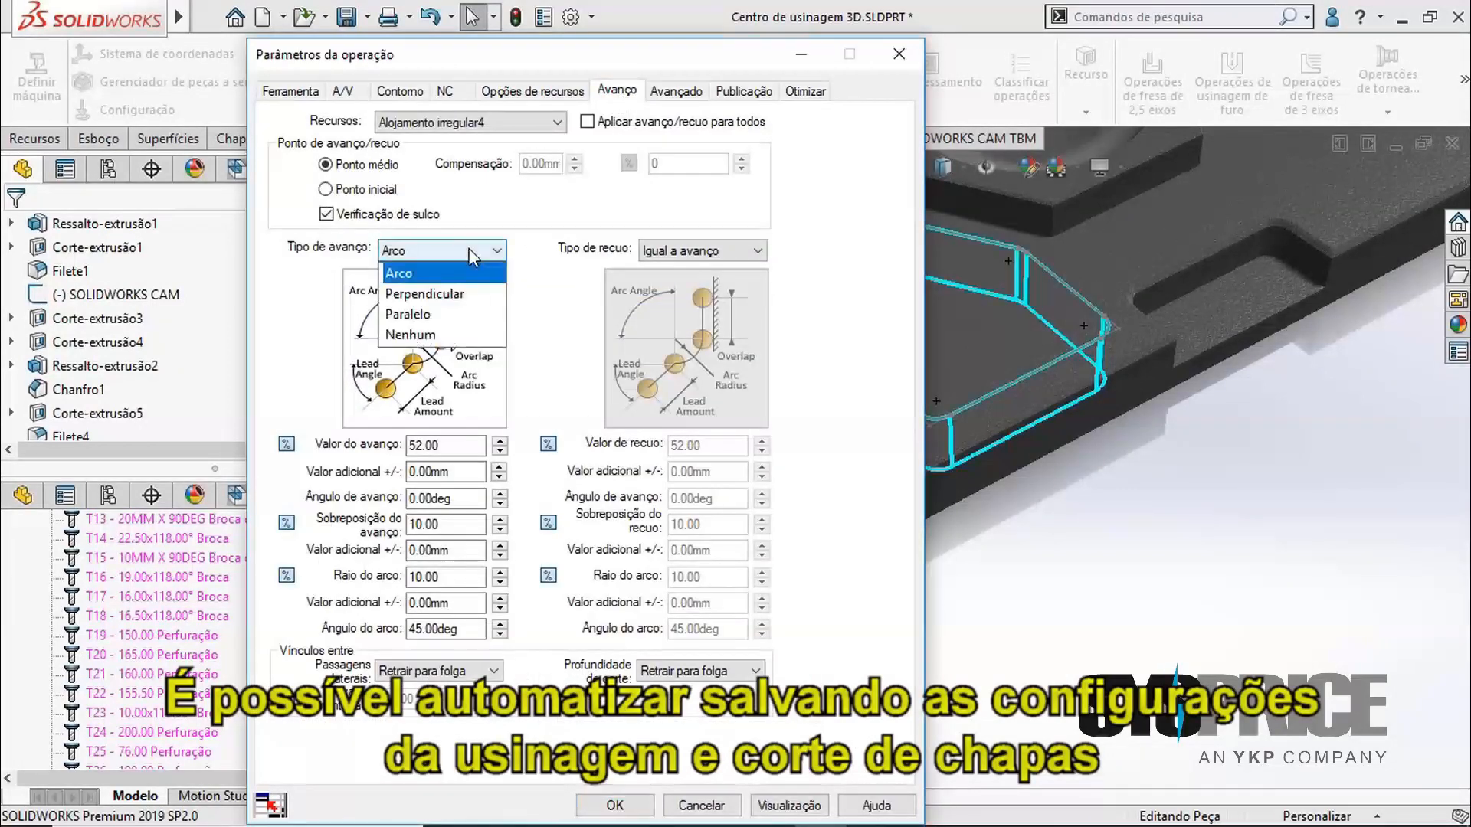
{"action": "left_click", "coordinate": [439, 318]}
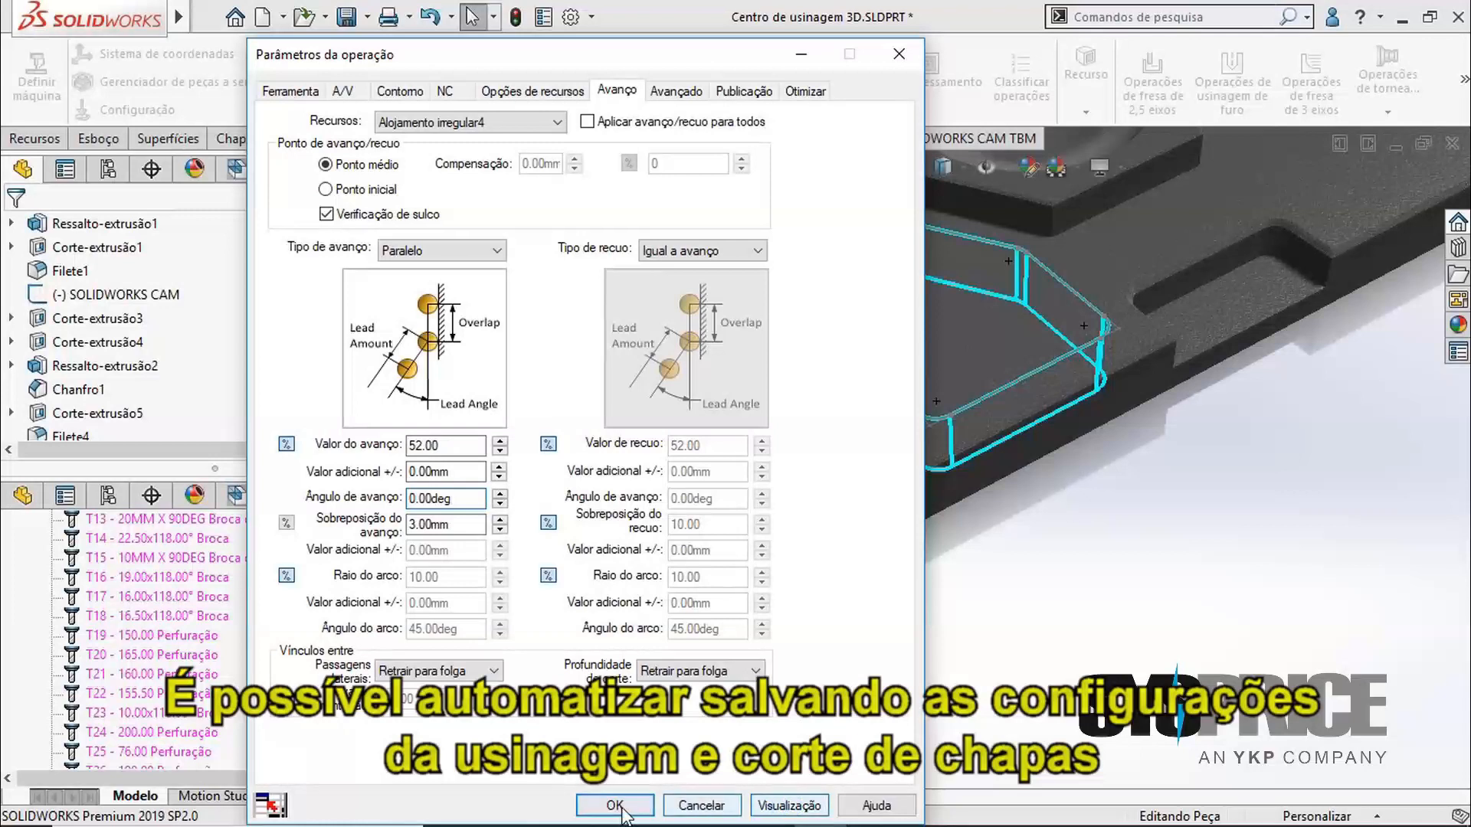
{"action": "left_click", "coordinate": [615, 806]}
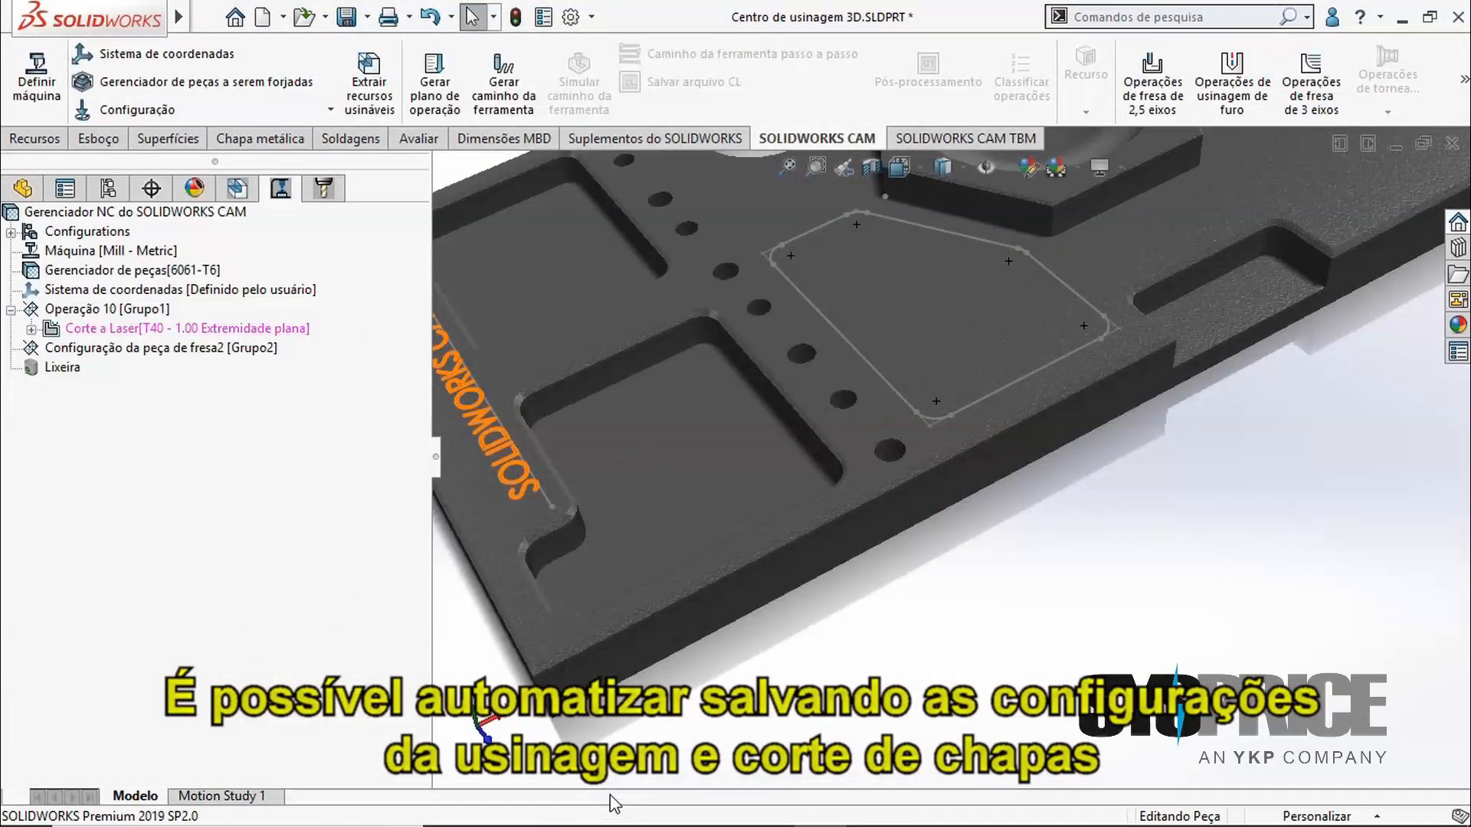
Generate the toolpath for the Corte a Laser operation and play its simulation at reduced speed
{"action": "right_click", "coordinate": [205, 328]}
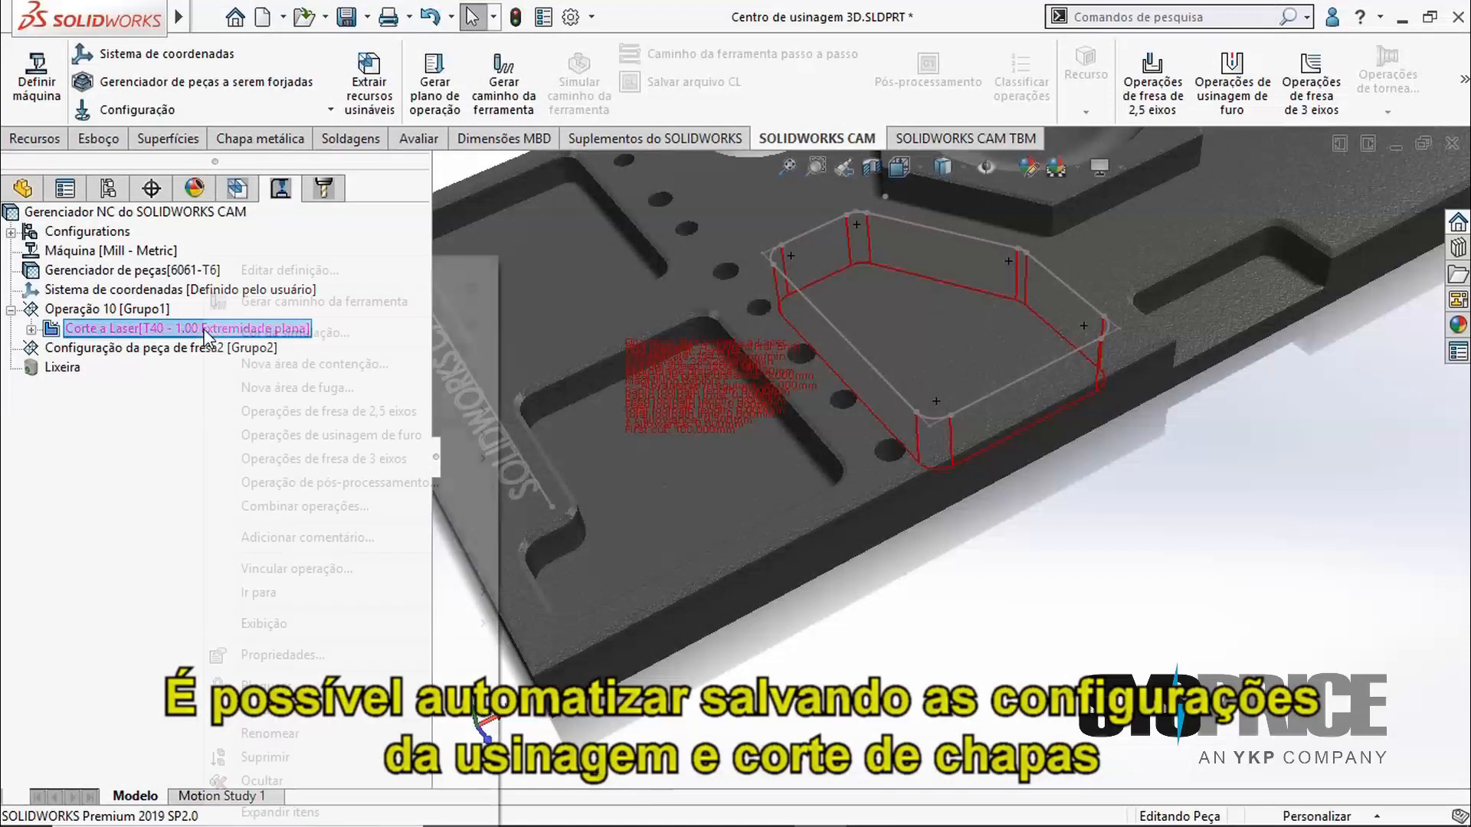
{"action": "left_click", "coordinate": [266, 306]}
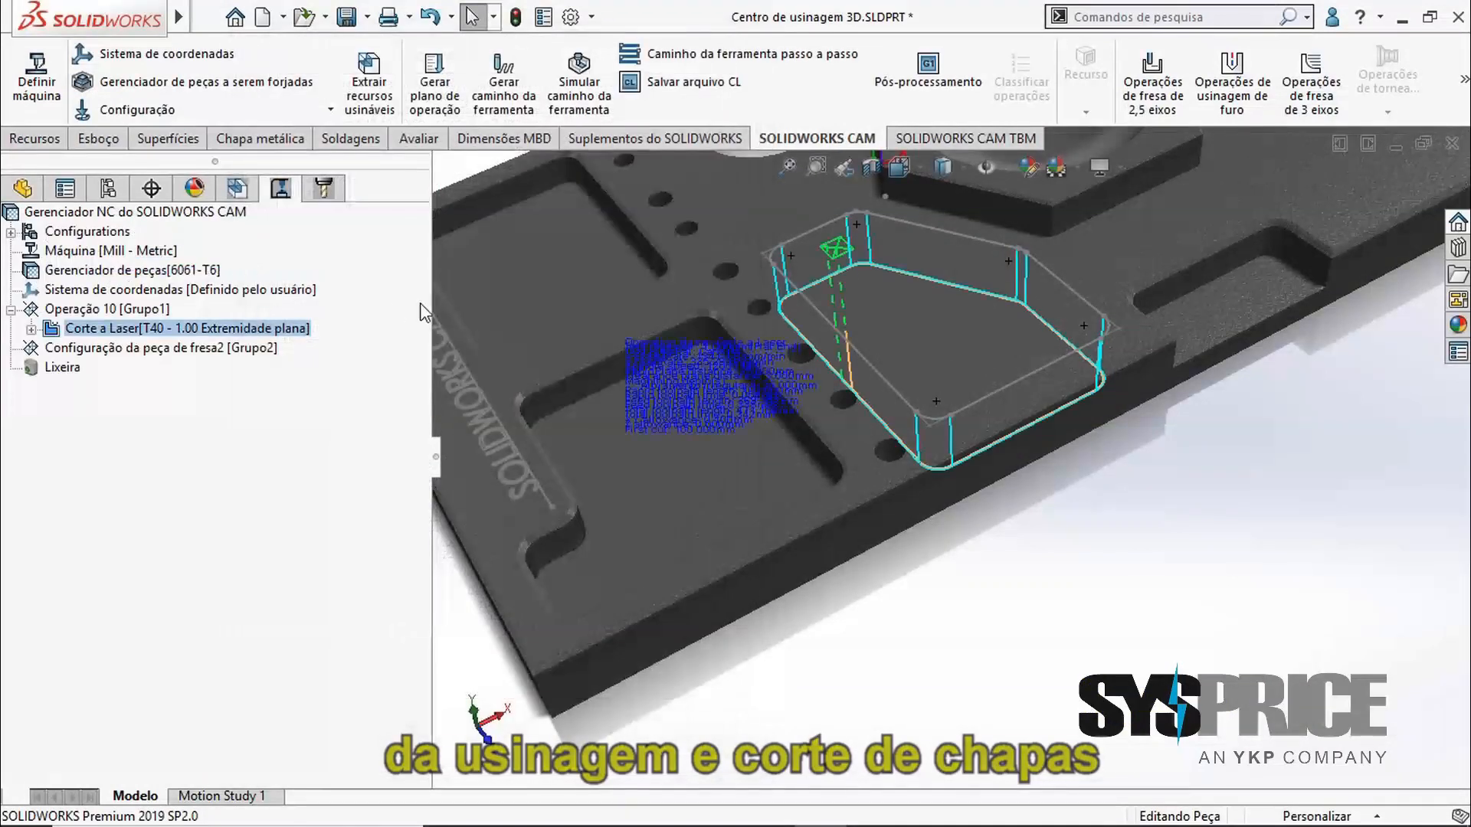
{"action": "left_click", "coordinate": [579, 113]}
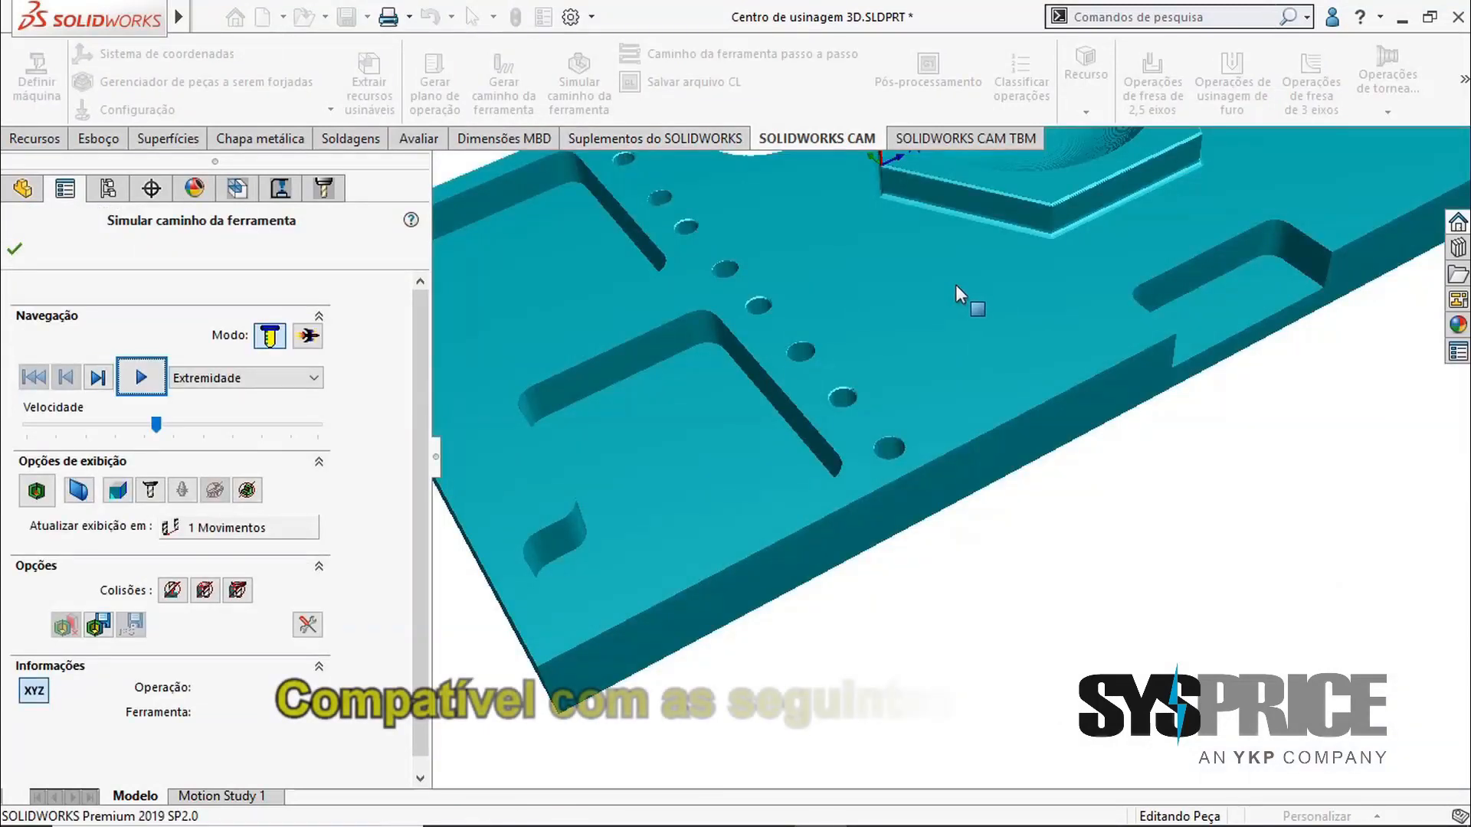
{"action": "middle_click_drag", "start_coordinate": [956, 287], "coordinate": [950, 461]}
{"action": "left_click_drag", "start_coordinate": [156, 425], "coordinate": [80, 425]}
{"action": "left_click", "coordinate": [141, 377]}
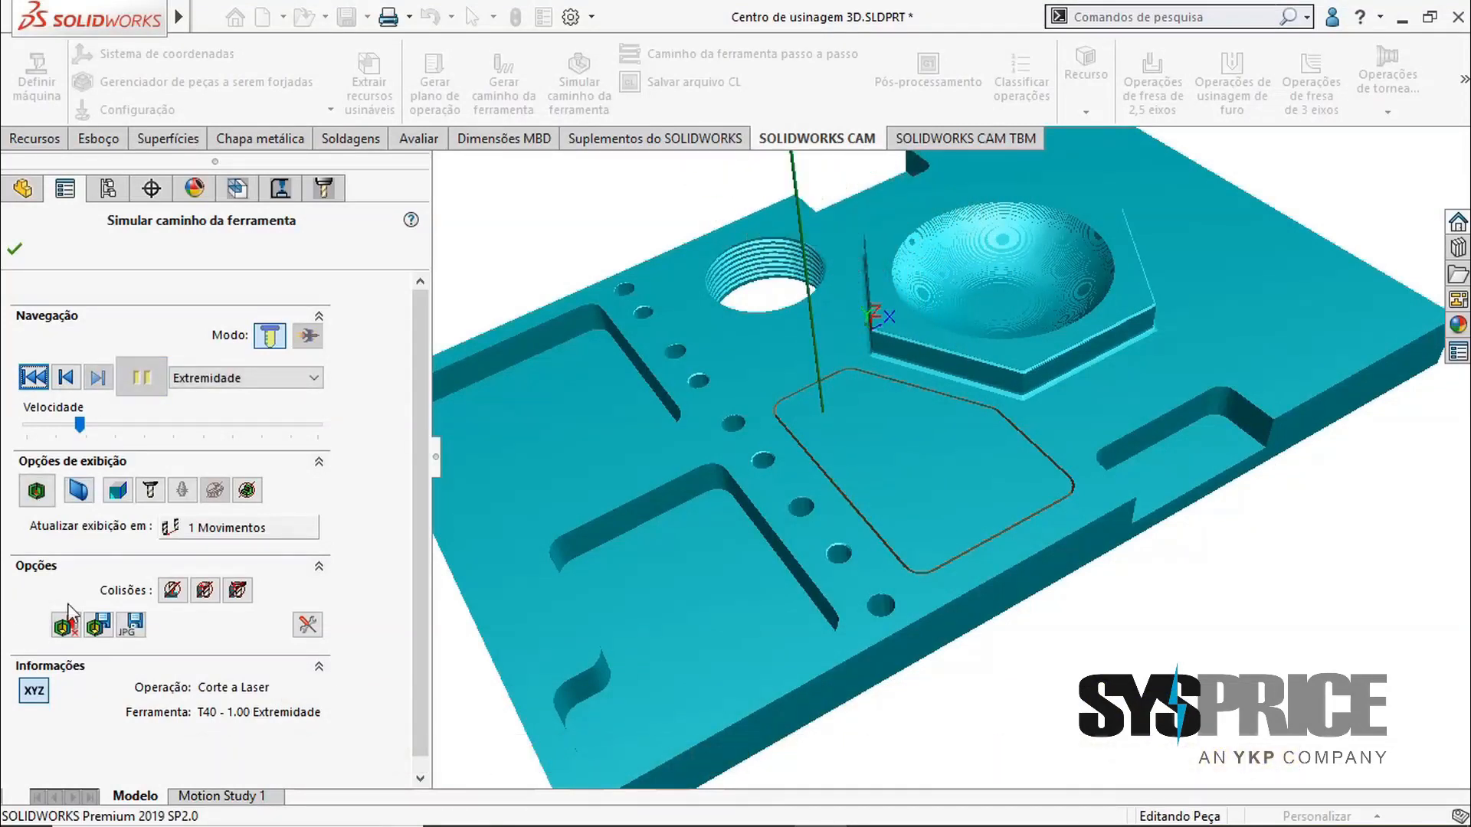
Remove the cut-out piece inside the laser contour from the simulated stock and inspect the opening
{"action": "left_click", "coordinate": [65, 626]}
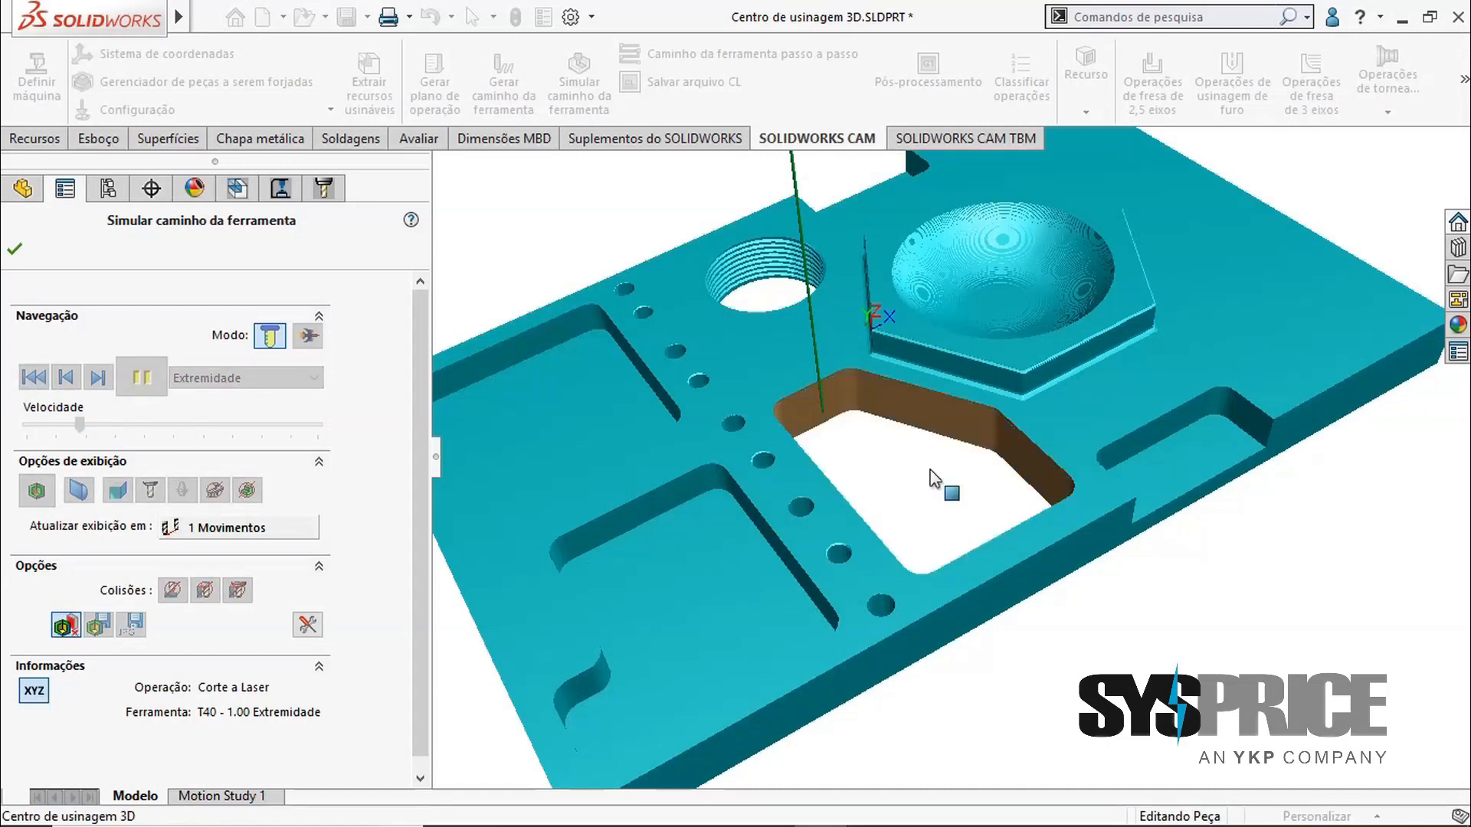
{"action": "middle_click_drag", "start_coordinate": [930, 470], "coordinate": [953, 408]}
{"action": "scroll", "coordinate": [944, 431], "scroll_direction": "down", "scroll_amount": 1}
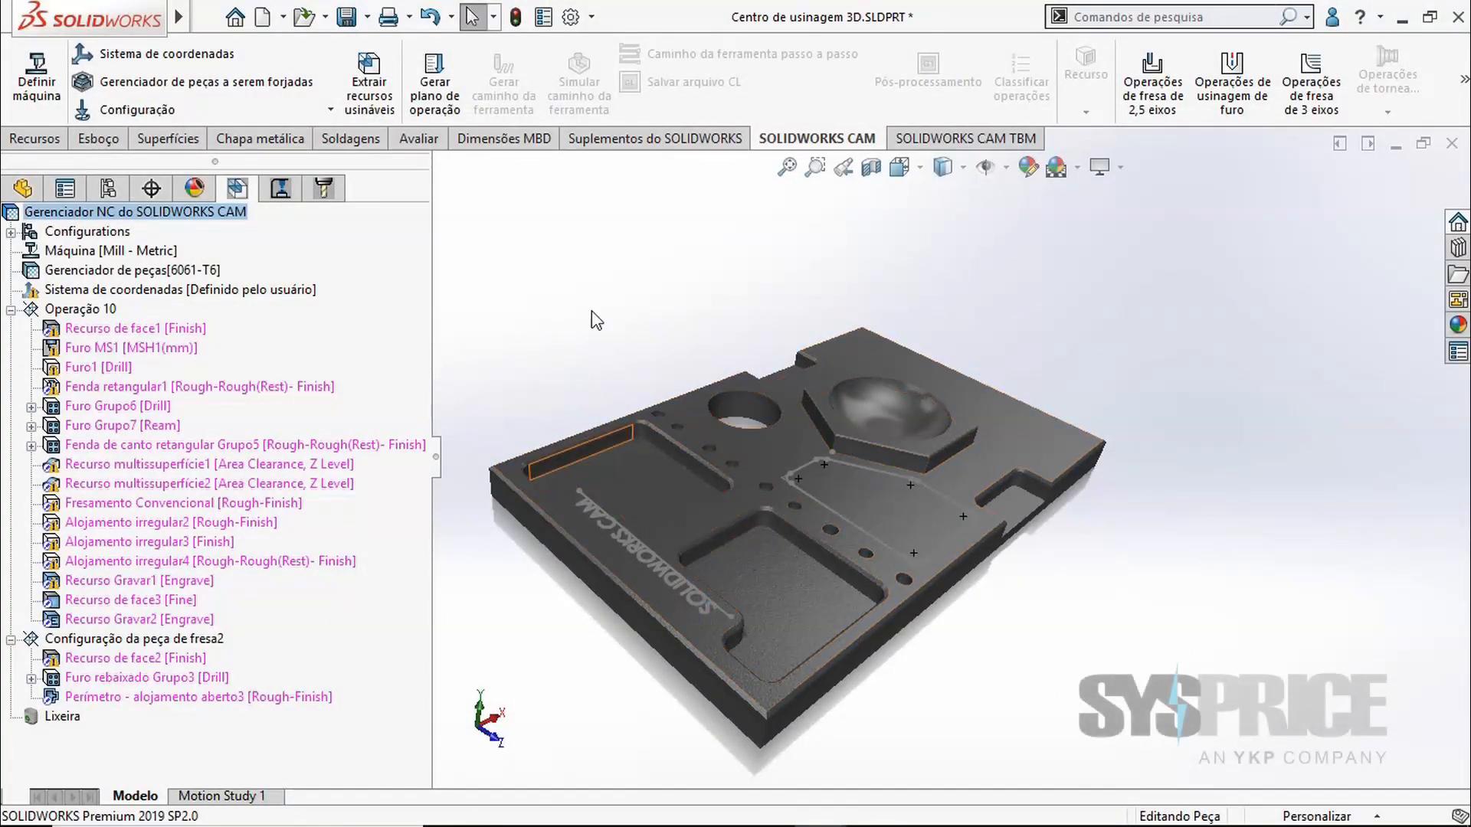
Start a new contour mill operation and choose the T35 5 x 90 countersink as its tool
{"action": "left_click", "coordinate": [1188, 99]}
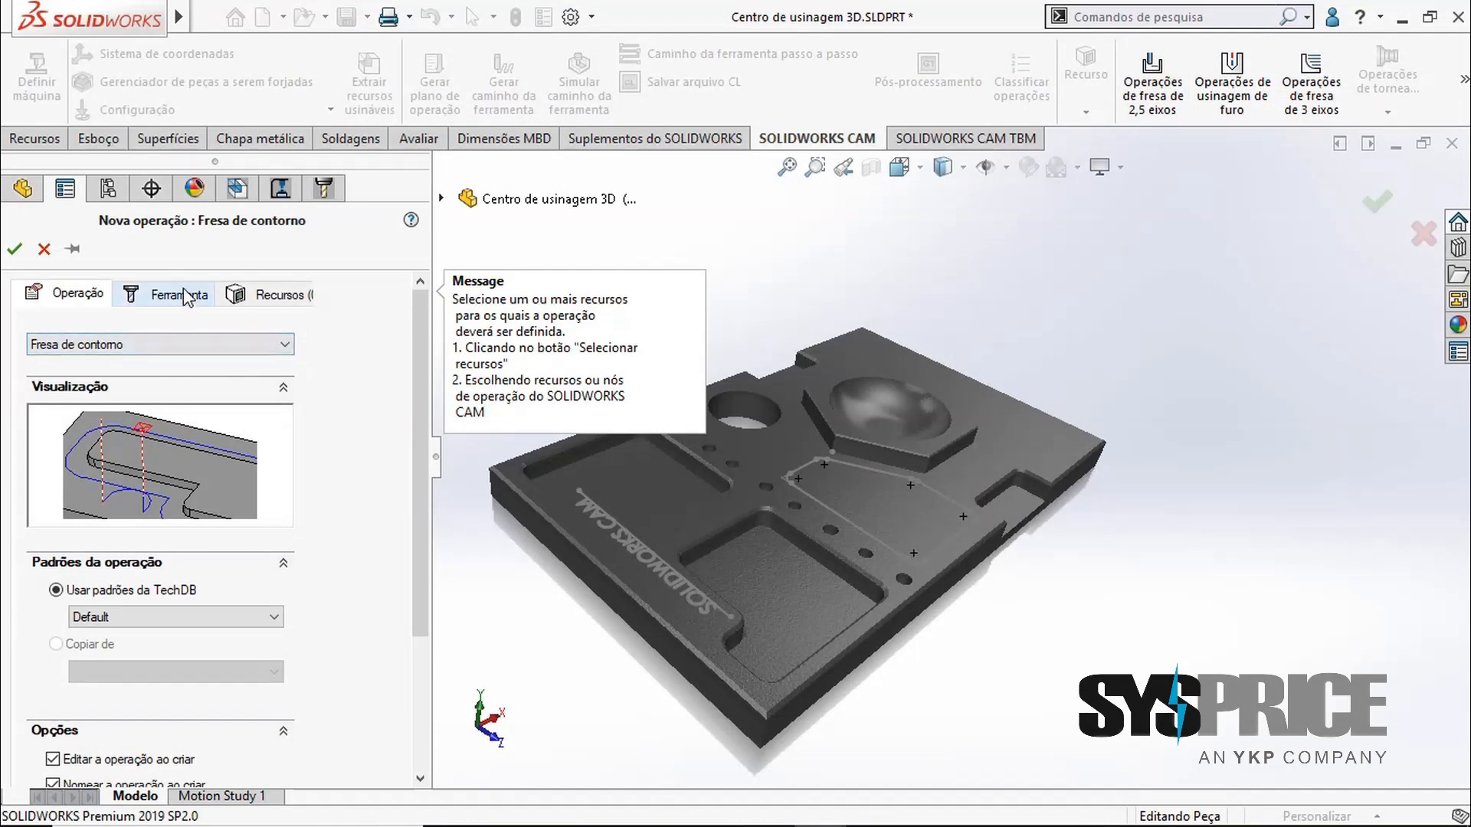
{"action": "left_click", "coordinate": [184, 296]}
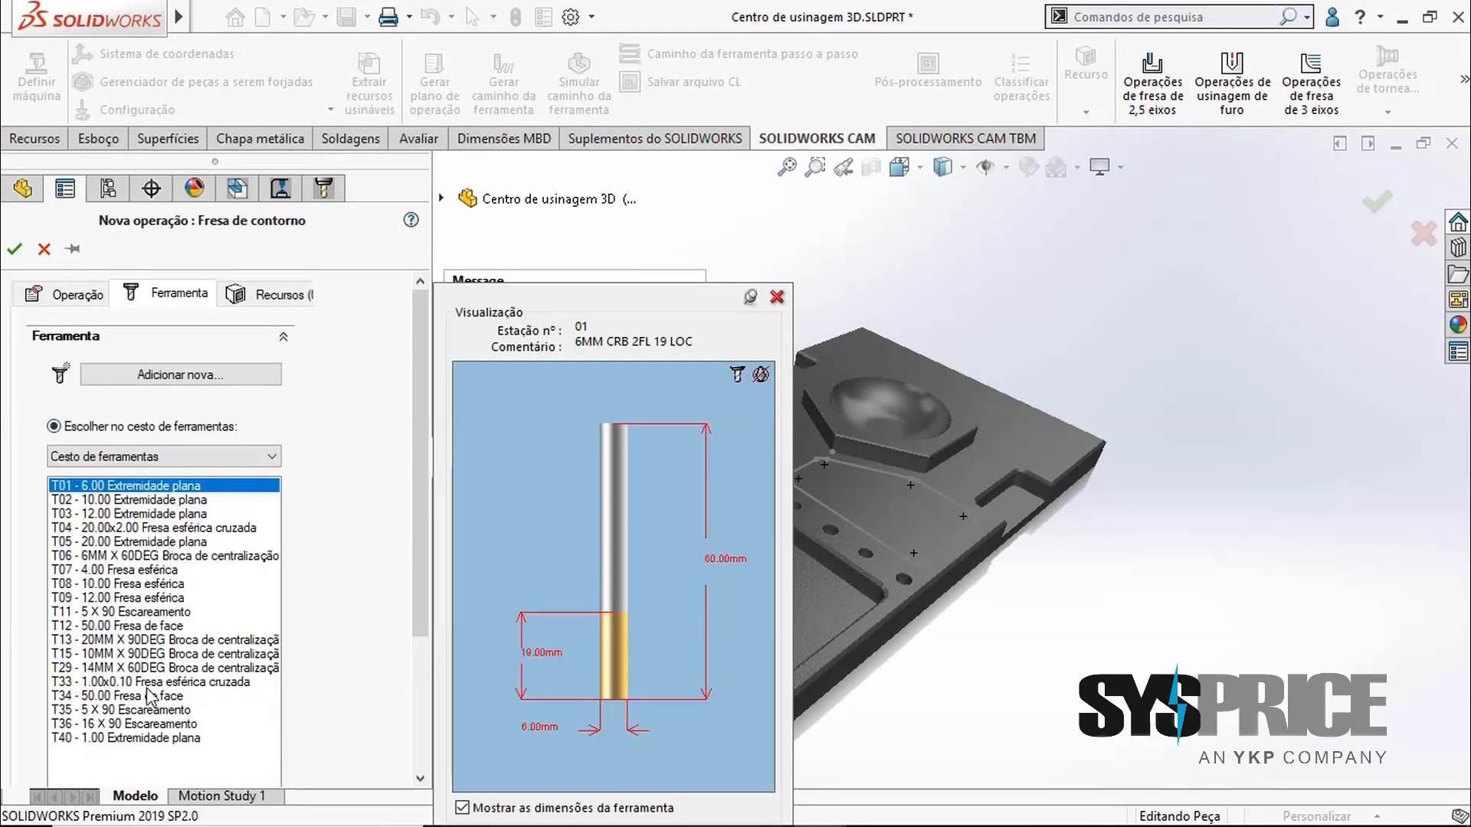
{"action": "left_click", "coordinate": [152, 696]}
{"action": "left_click", "coordinate": [154, 710]}
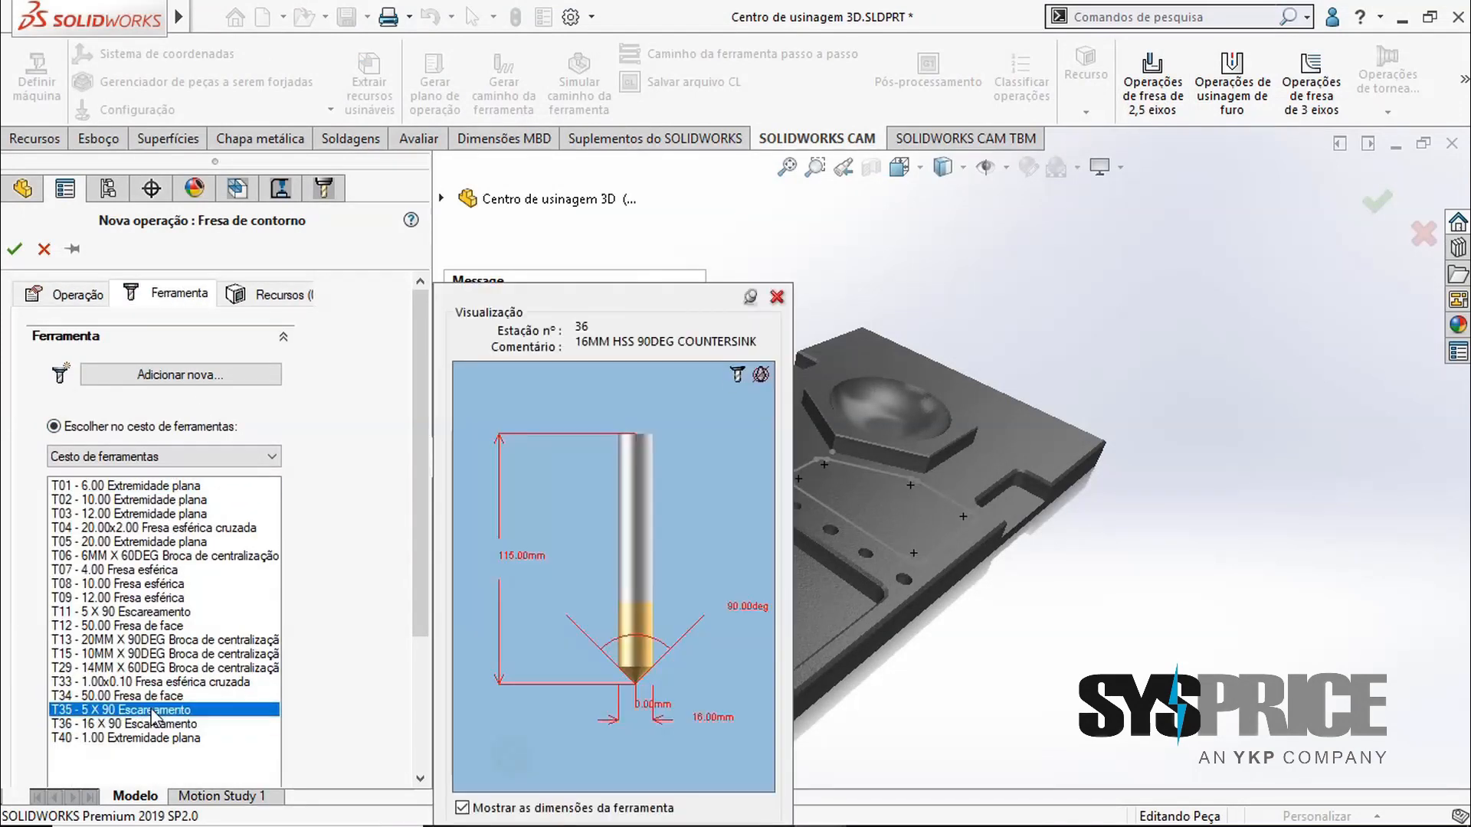
{"action": "scroll", "coordinate": [691, 712], "scroll_direction": "down", "scroll_amount": 6}
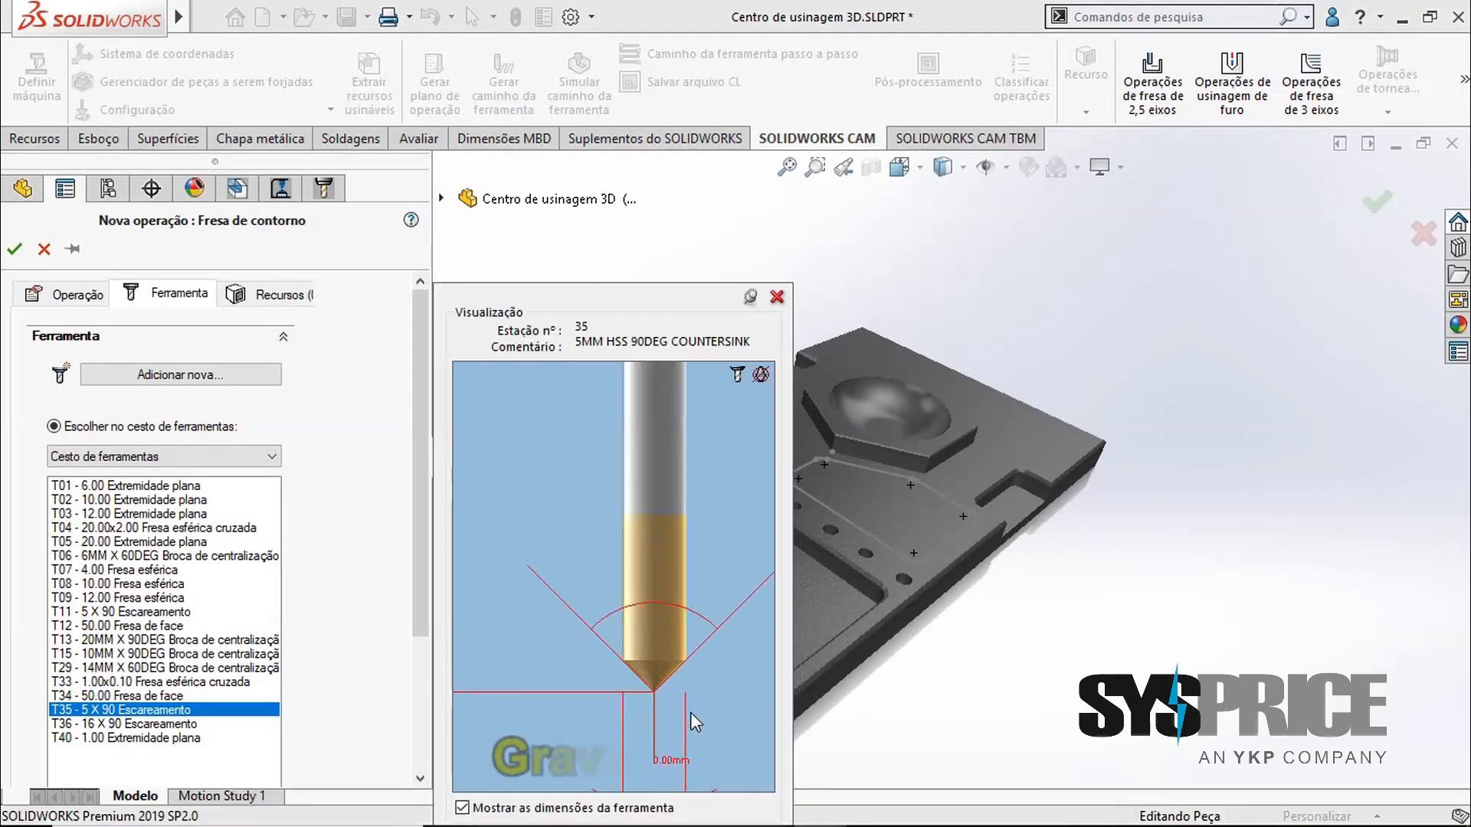
Begin a new 2.5-axis feature for the contour mill operation in the existing Operação 10 setup
{"action": "left_click", "coordinate": [241, 296]}
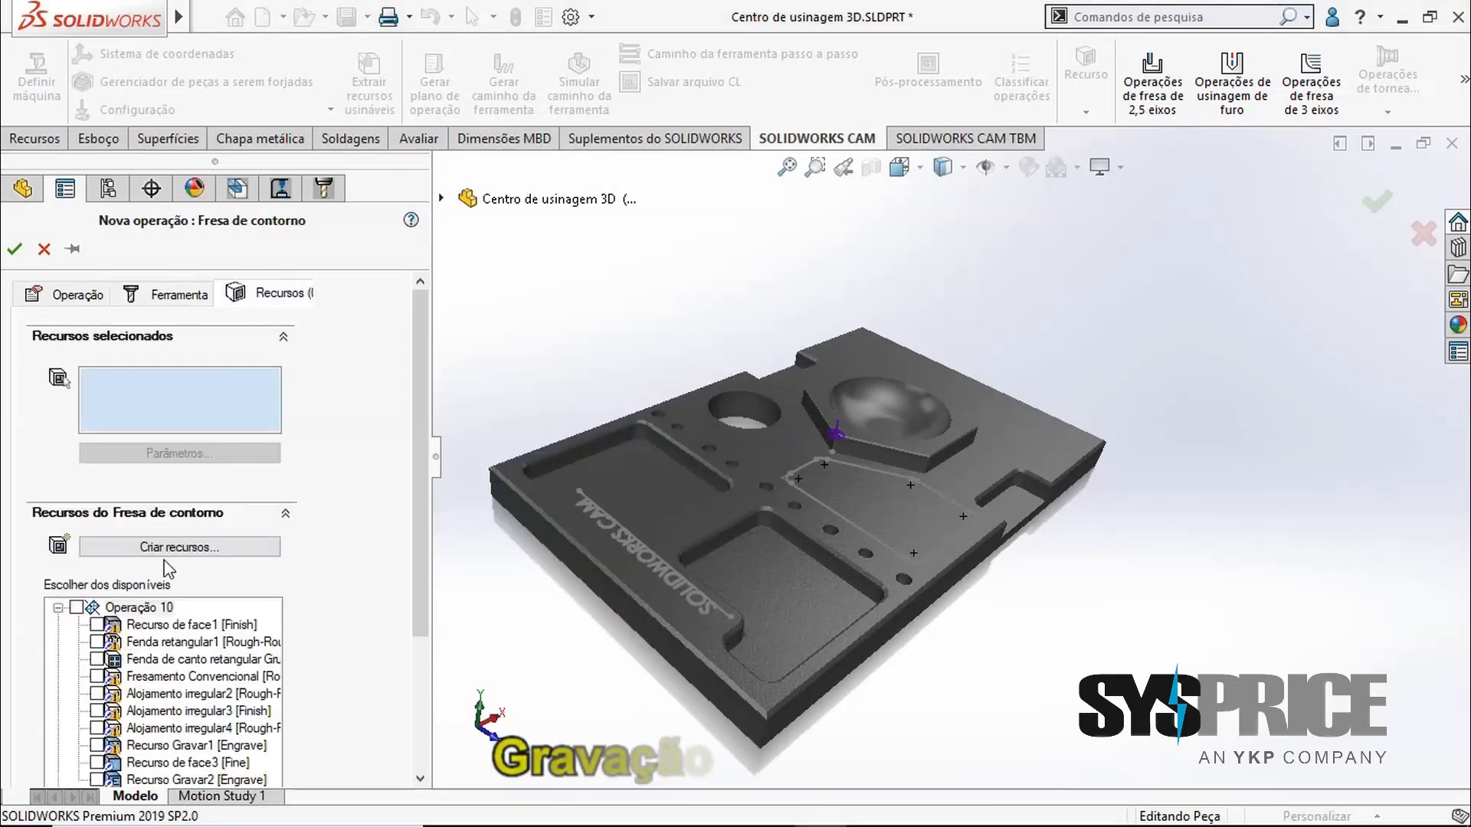
{"action": "left_click", "coordinate": [162, 548]}
{"action": "left_click", "coordinate": [163, 573]}
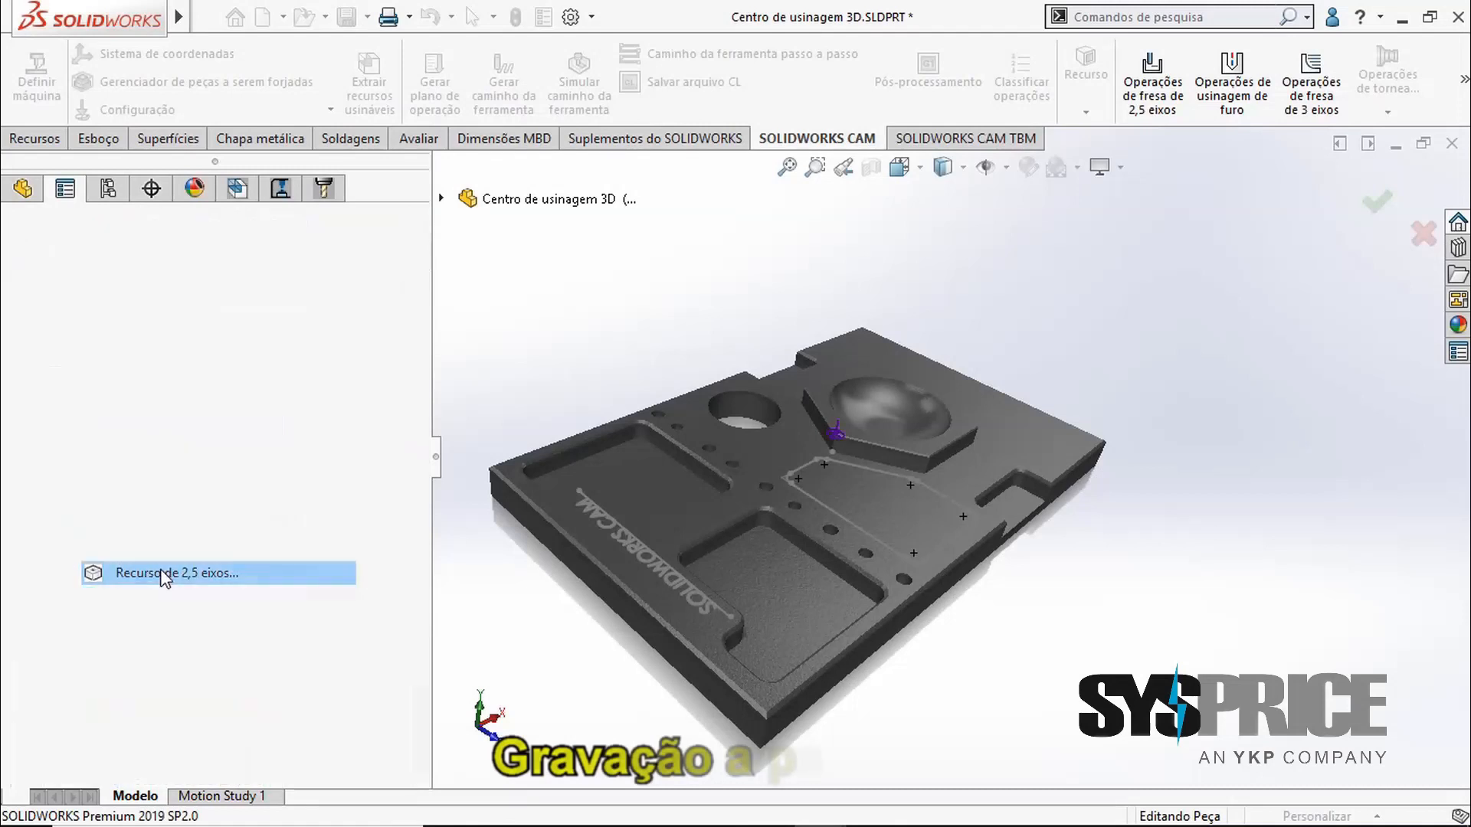
{"action": "left_click", "coordinate": [154, 514]}
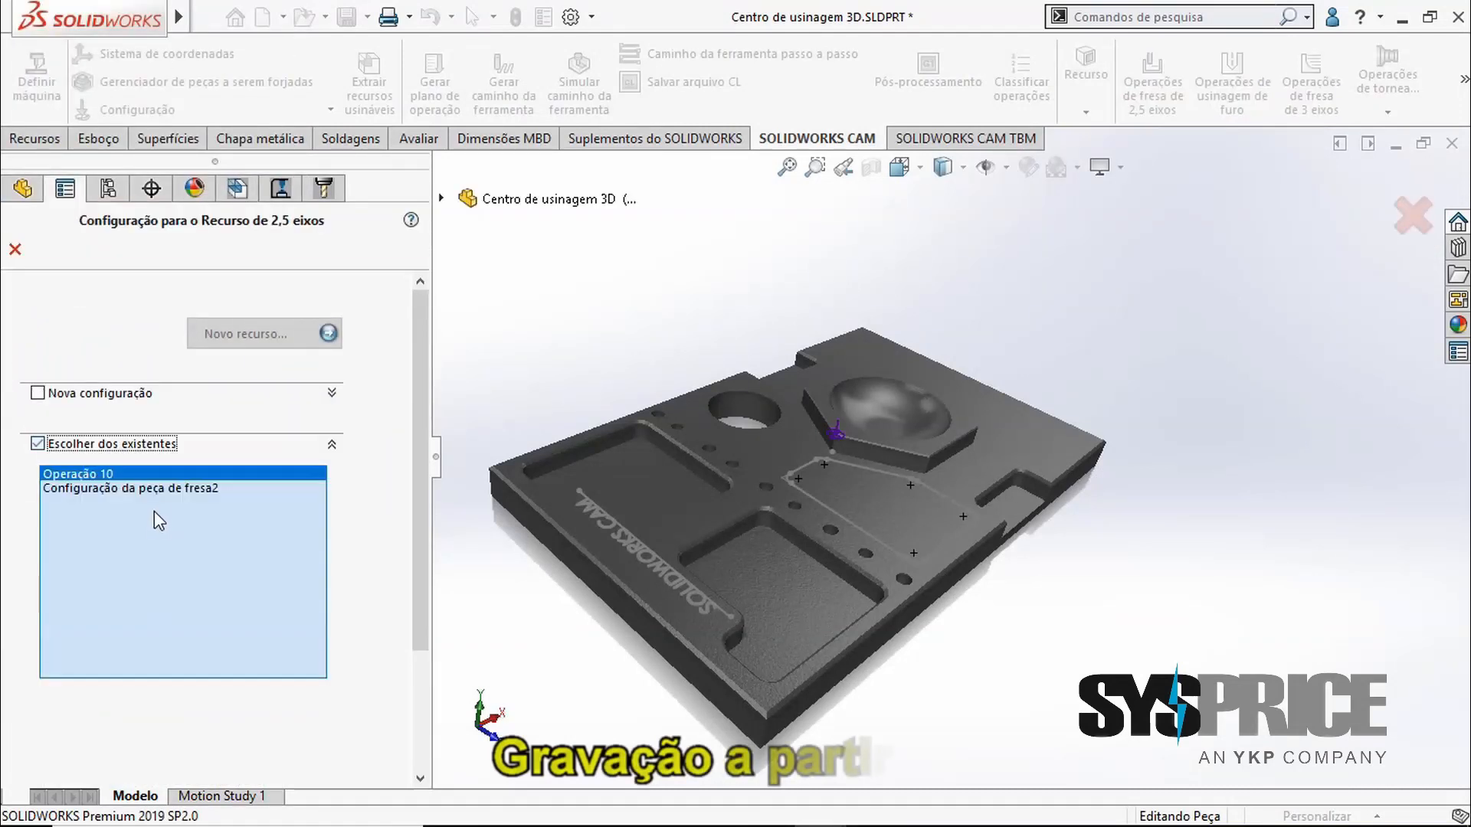
{"action": "left_click", "coordinate": [247, 334]}
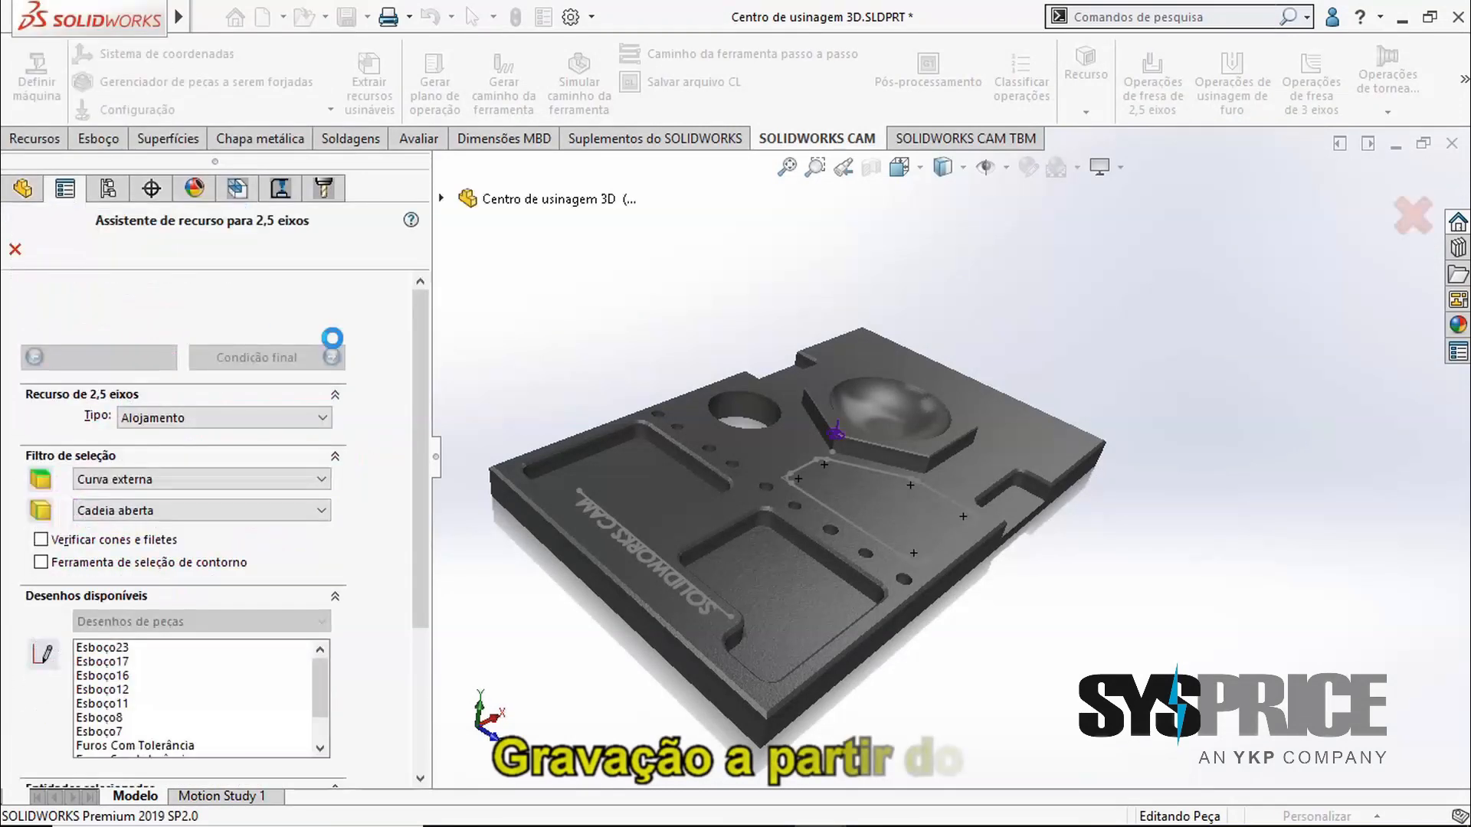
Make the feature a Recurso Gravar and use the SOLIDWORKS CAM text sketch as its profile
{"action": "left_click", "coordinate": [207, 420]}
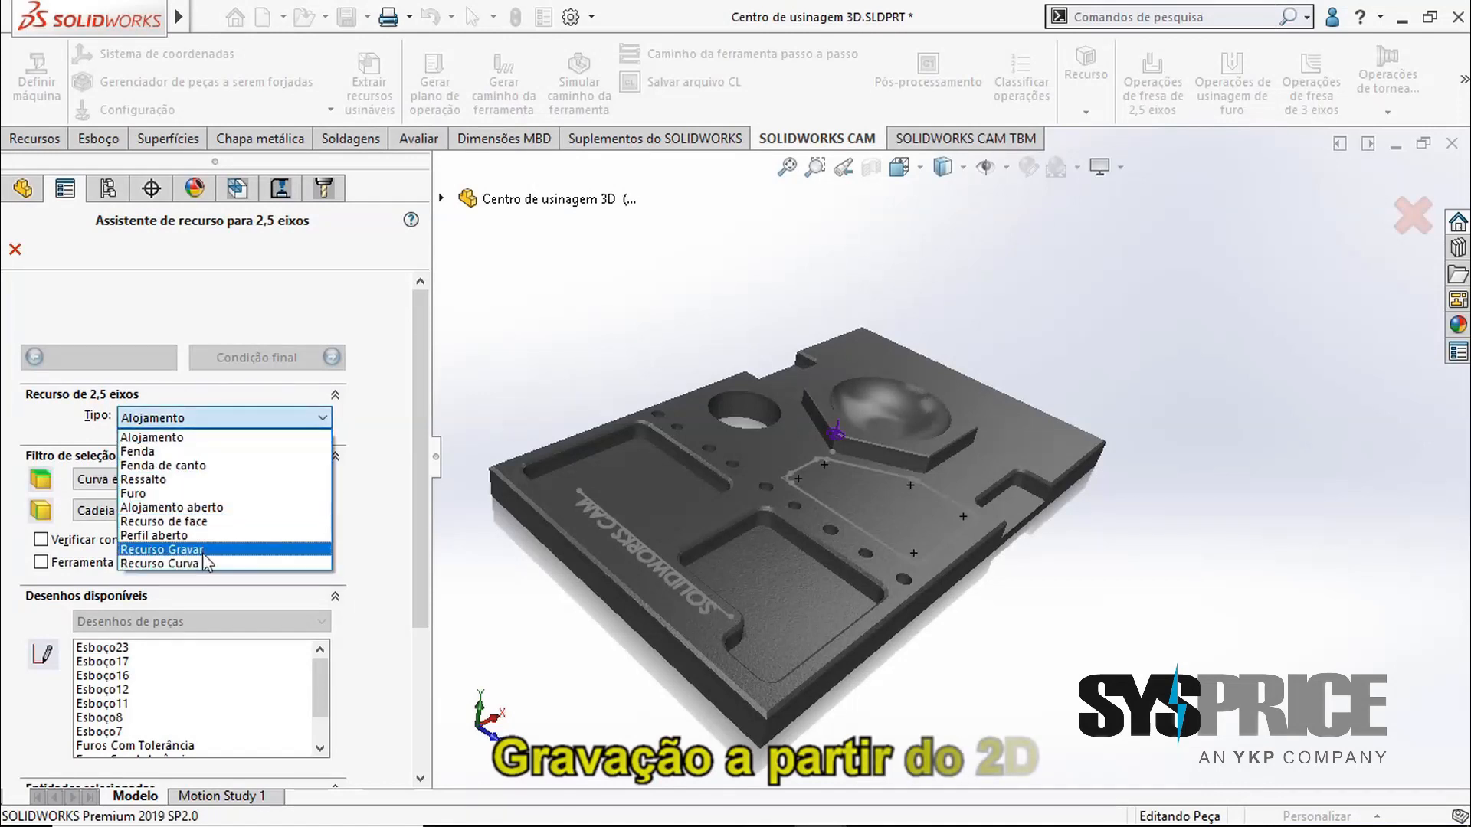
{"action": "left_click", "coordinate": [200, 570]}
{"action": "scroll", "coordinate": [175, 709], "scroll_direction": "down", "scroll_amount": 2}
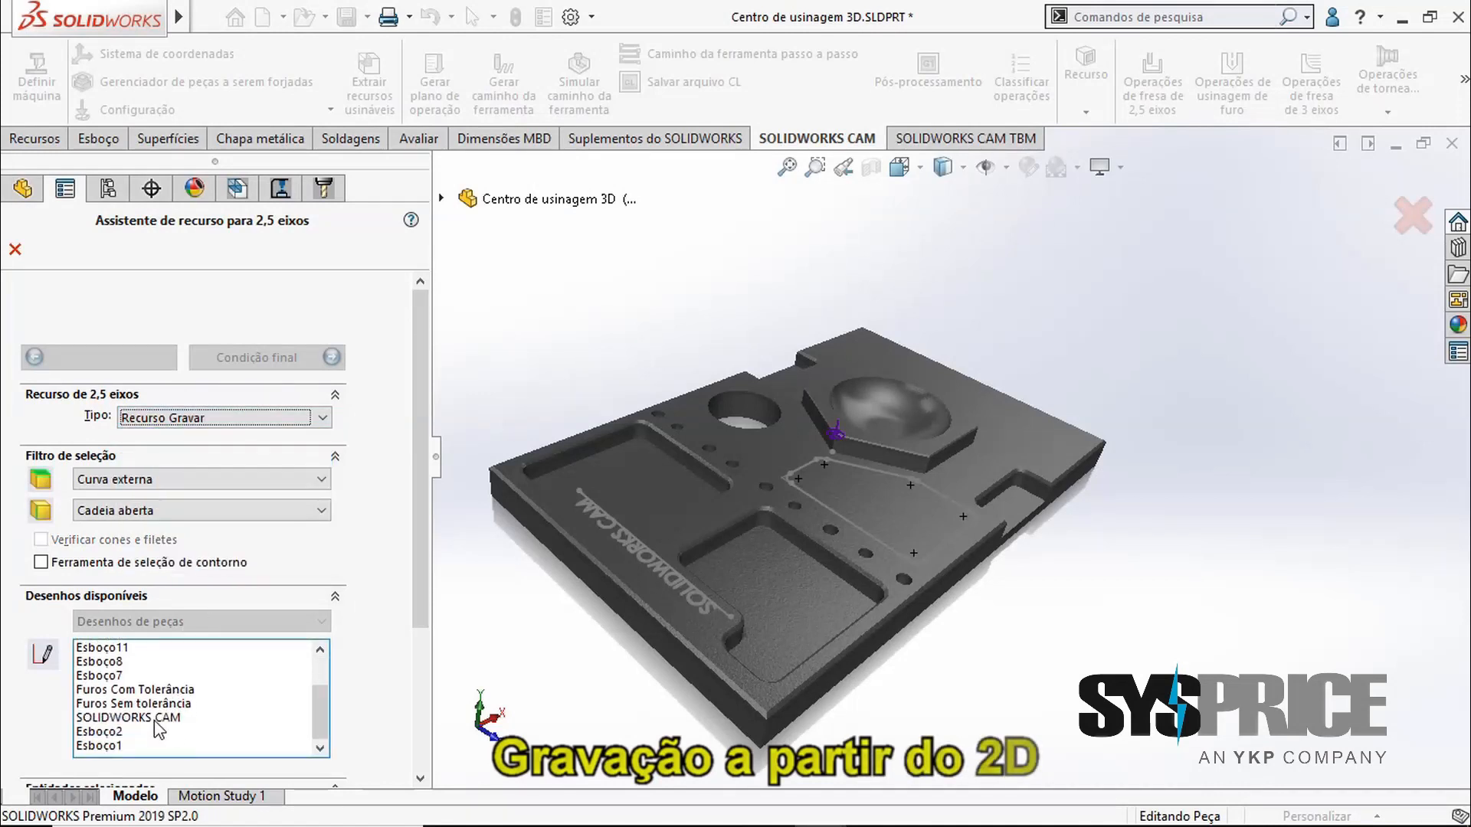
{"action": "left_click", "coordinate": [155, 719]}
{"action": "scroll", "coordinate": [694, 610], "scroll_direction": "down", "scroll_amount": 5}
{"action": "scroll", "coordinate": [751, 634], "scroll_direction": "down", "scroll_amount": 3}
Give the engrave feature a blind depth of 0.5 mm and accept the contour mill operation under the name Gravação
{"action": "left_click", "coordinate": [307, 362]}
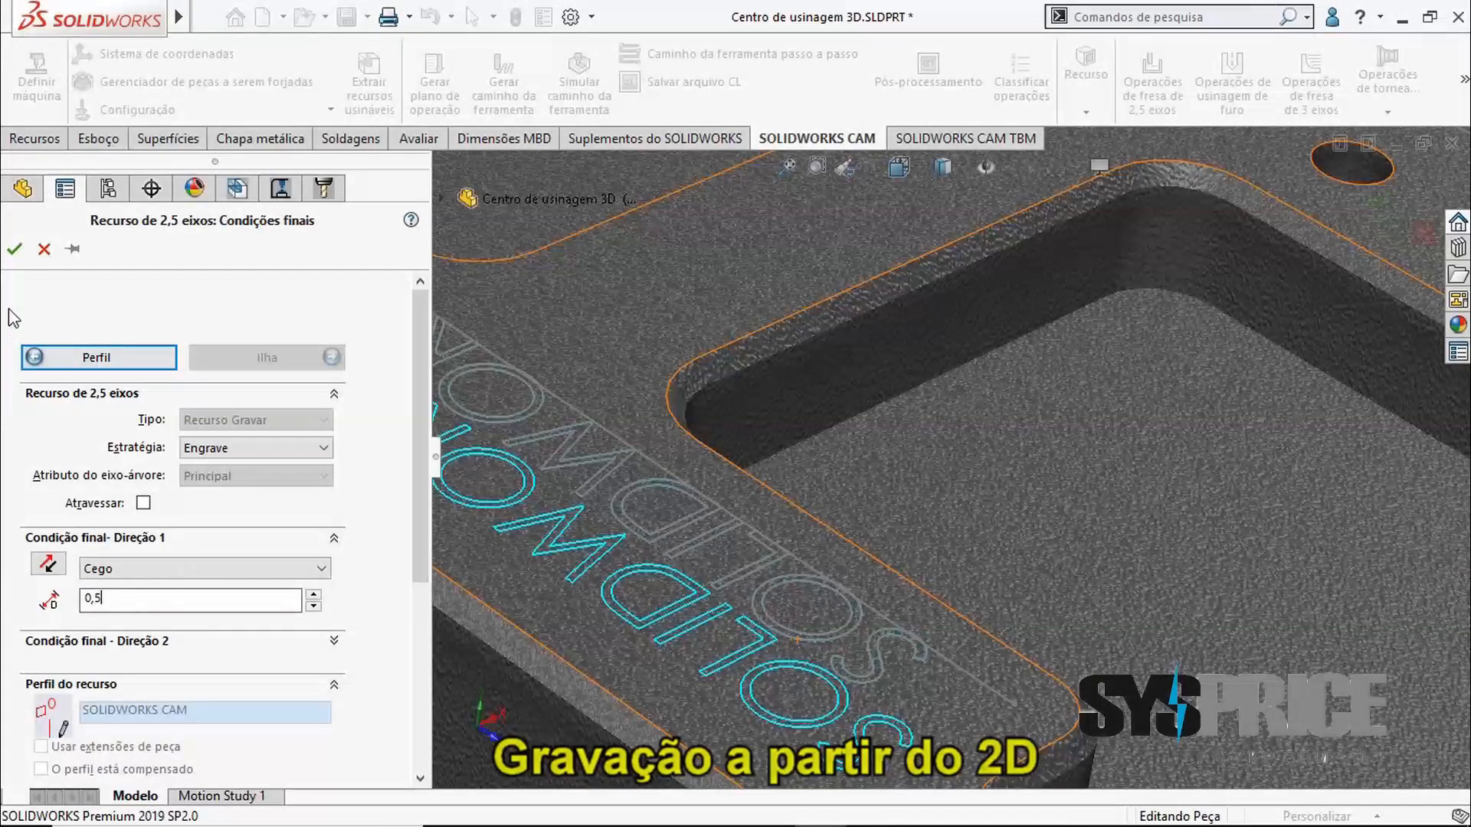
{"action": "left_click", "coordinate": [22, 260]}
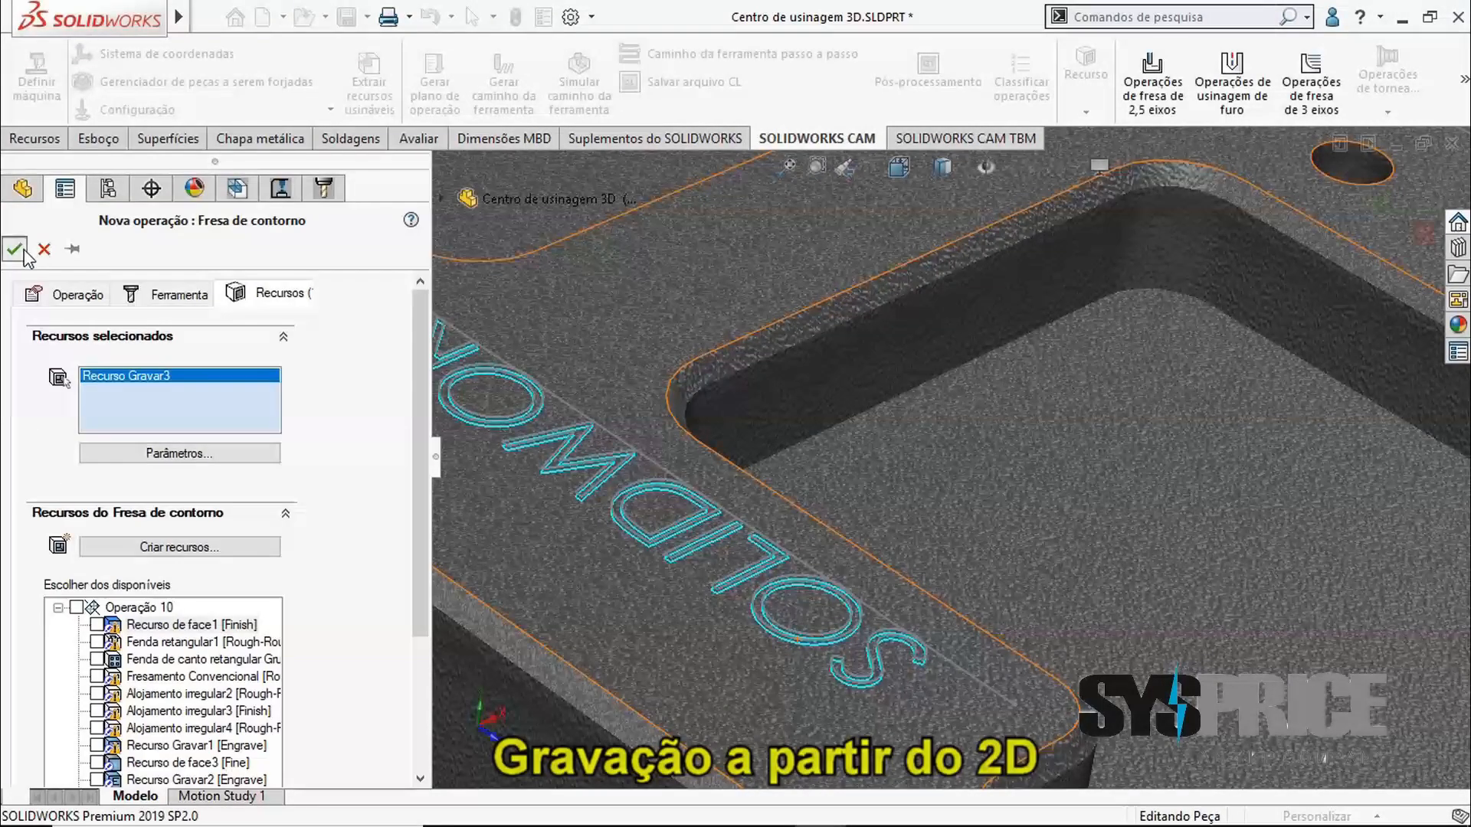
{"action": "left_click", "coordinate": [15, 250]}
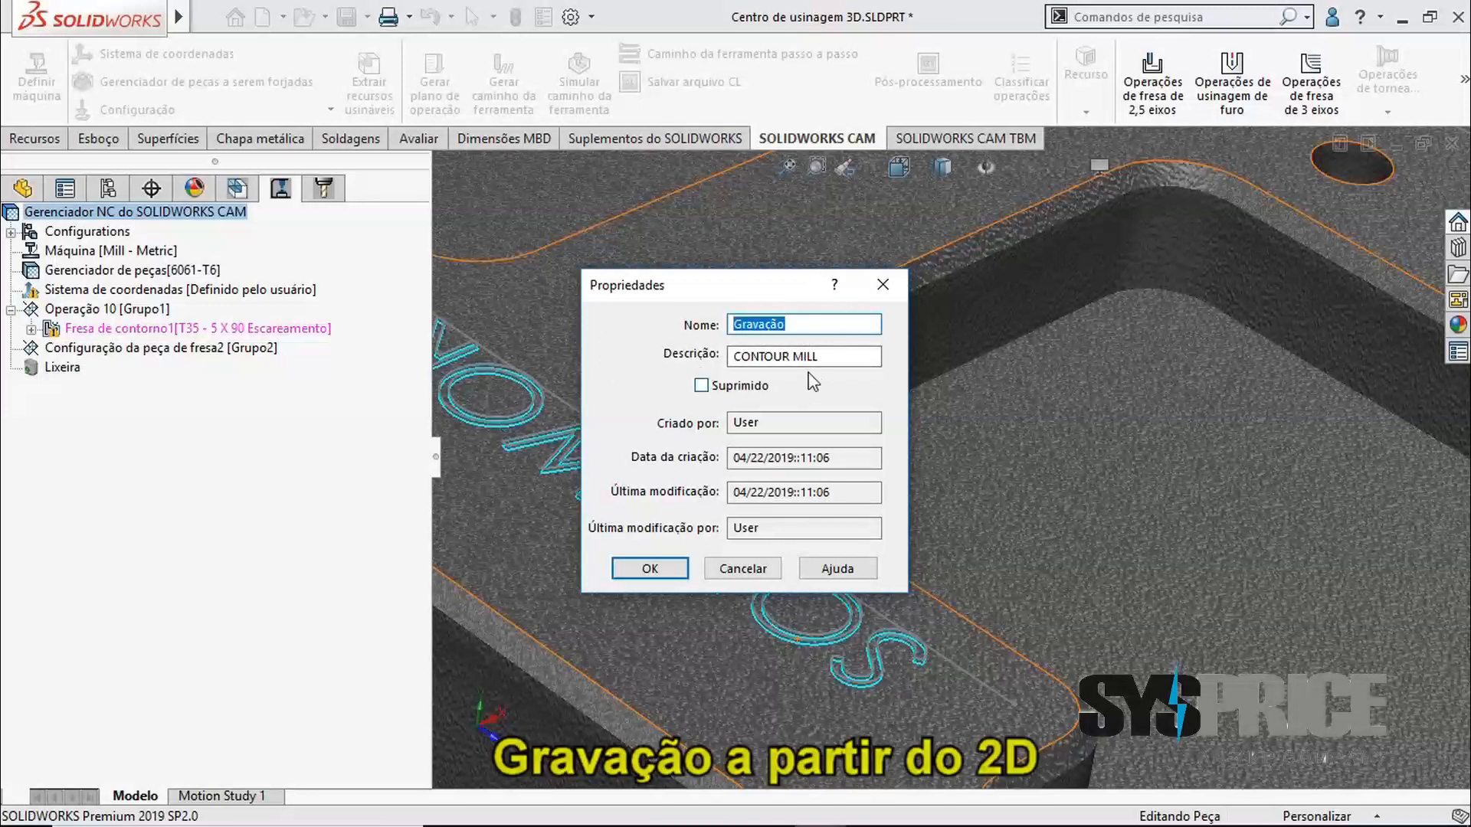
{"action": "left_click", "coordinate": [651, 568]}
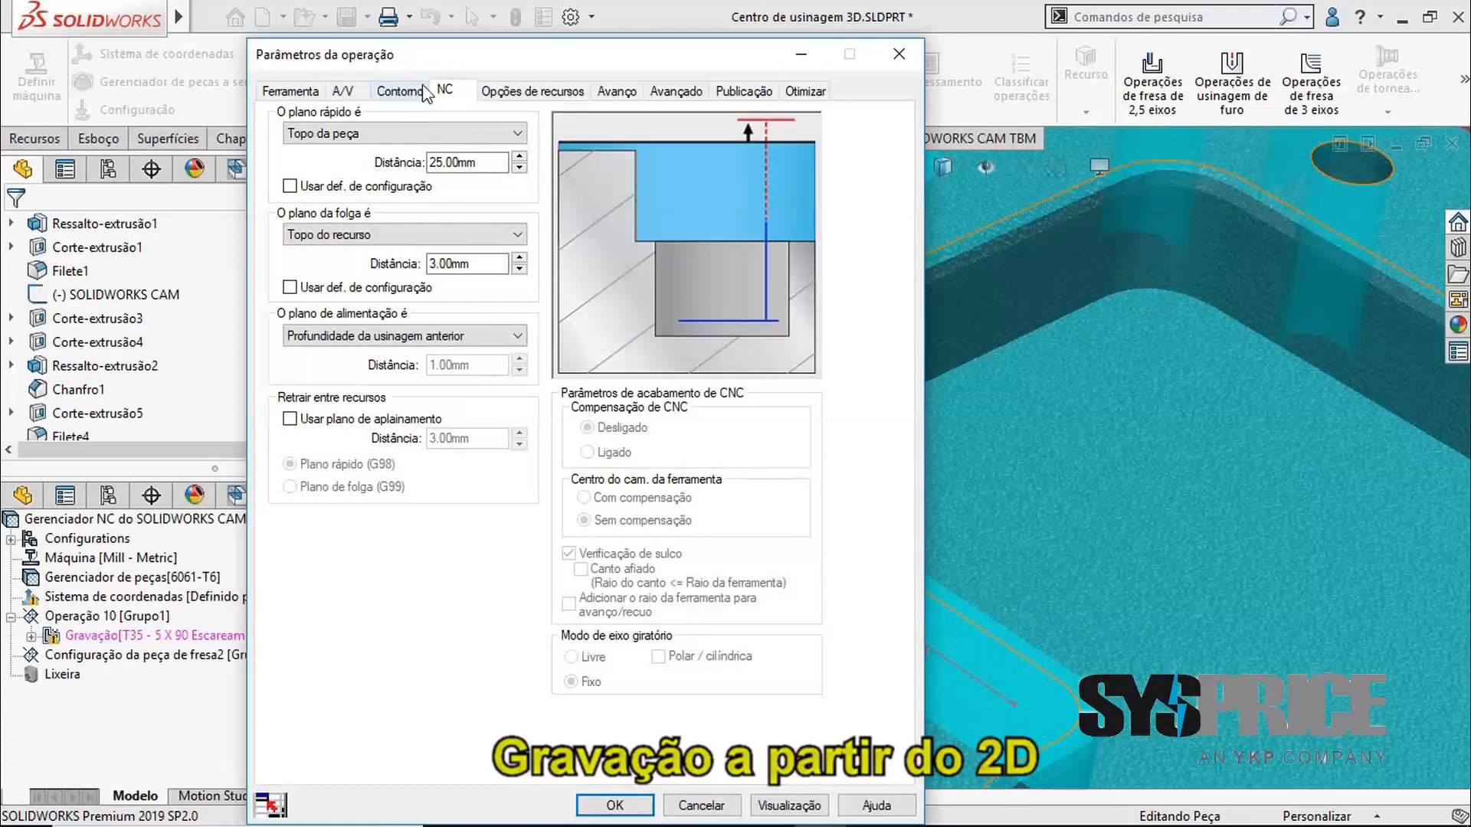
Set the Gravação operation's lead-in type to Nenhum and preview its toolpath from the side of the plate
{"action": "left_click", "coordinate": [412, 91]}
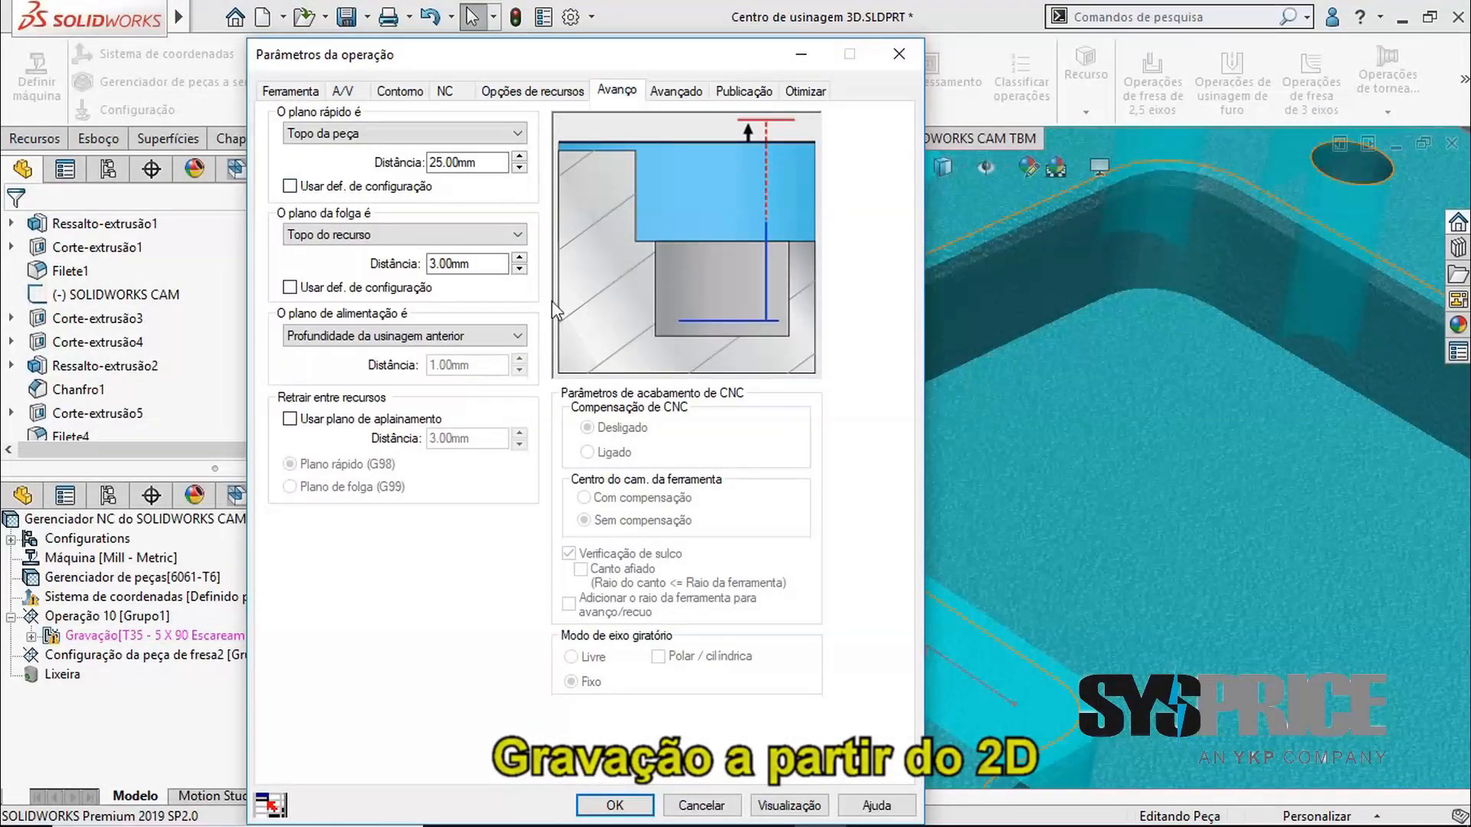
{"action": "left_click", "coordinate": [490, 251]}
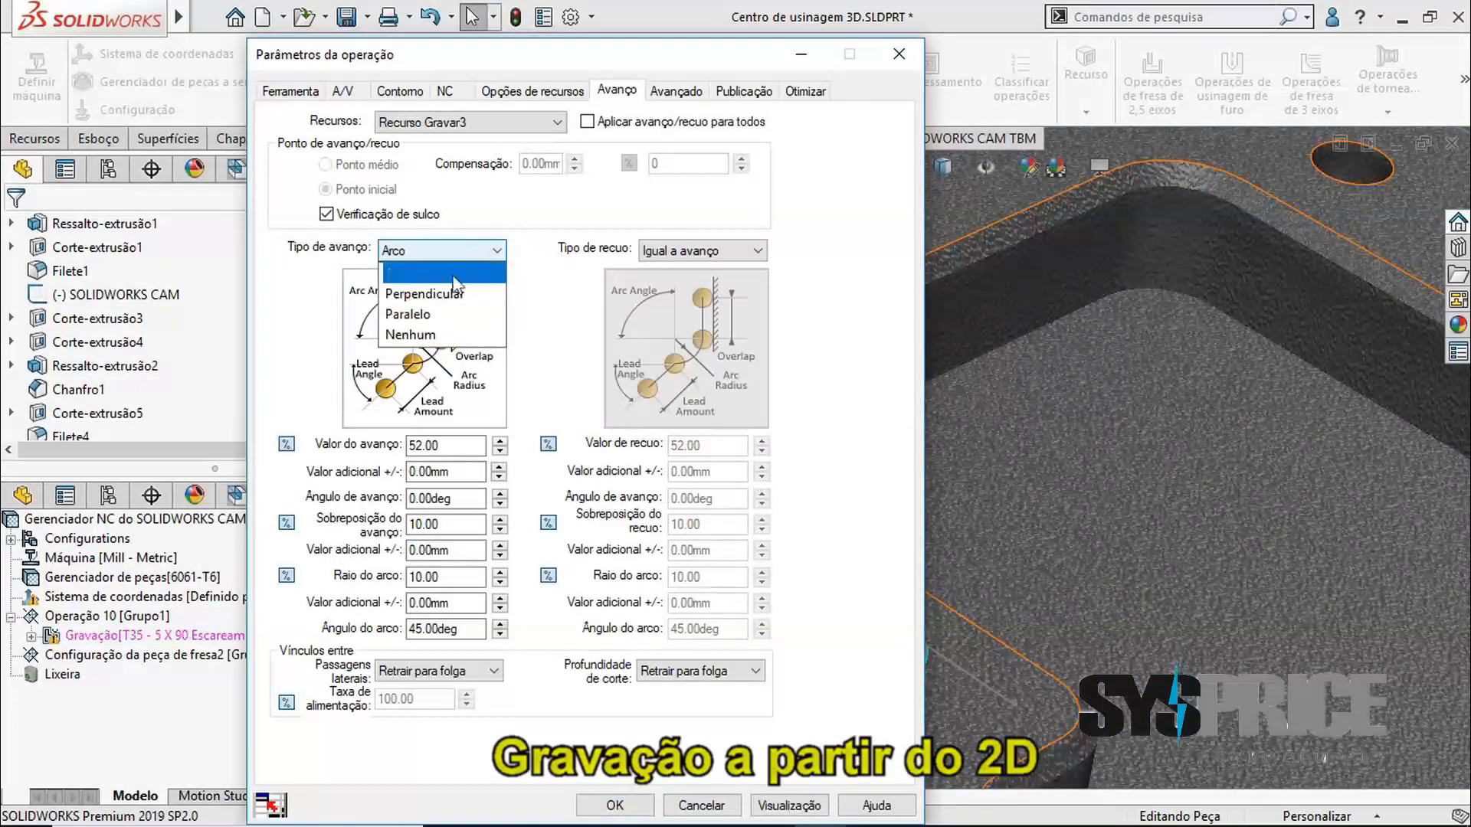
{"action": "left_click", "coordinate": [435, 337]}
{"action": "left_click", "coordinate": [789, 806]}
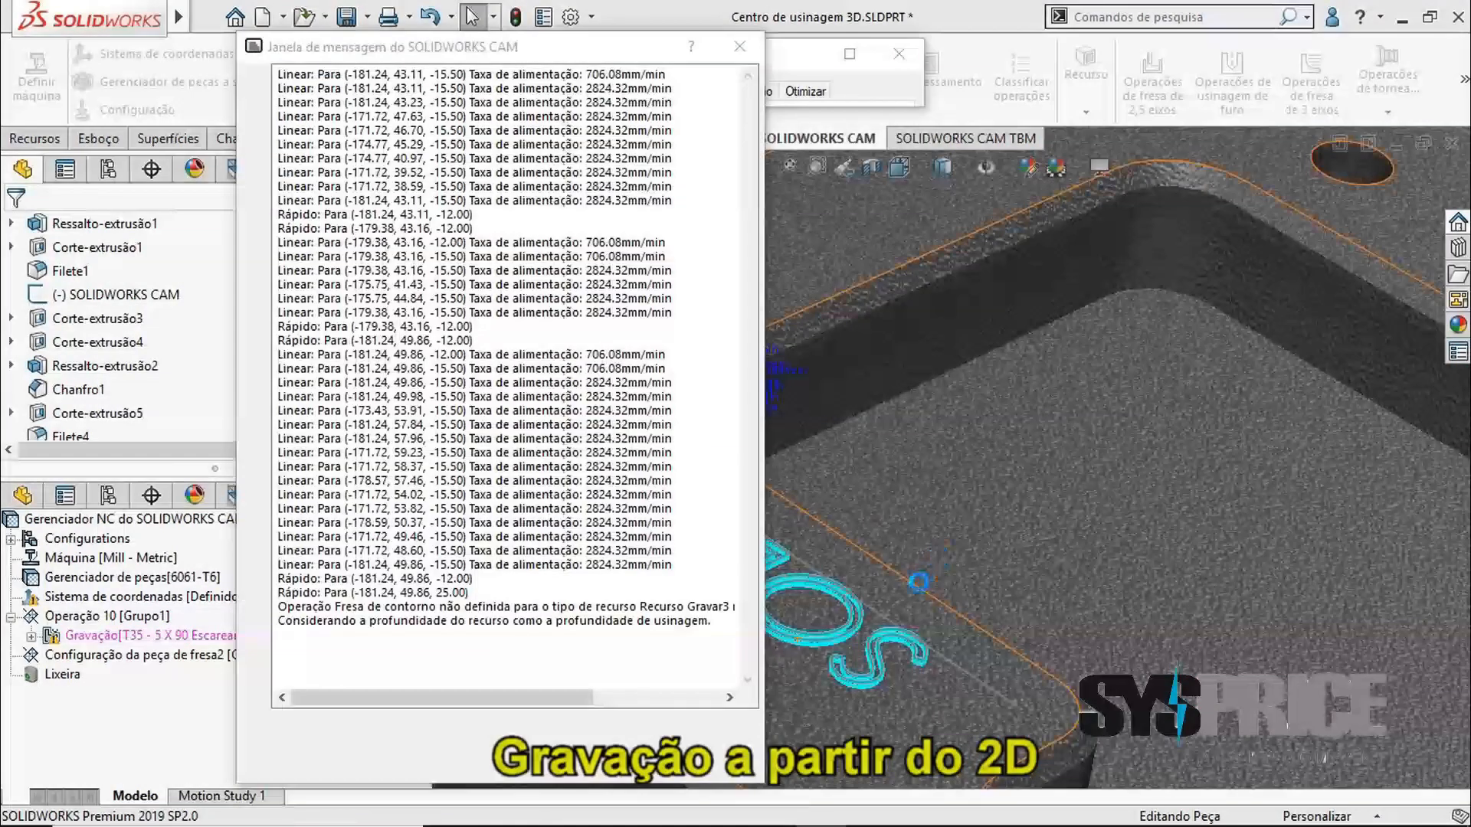
{"action": "middle_click_drag", "start_coordinate": [803, 627], "coordinate": [714, 506]}
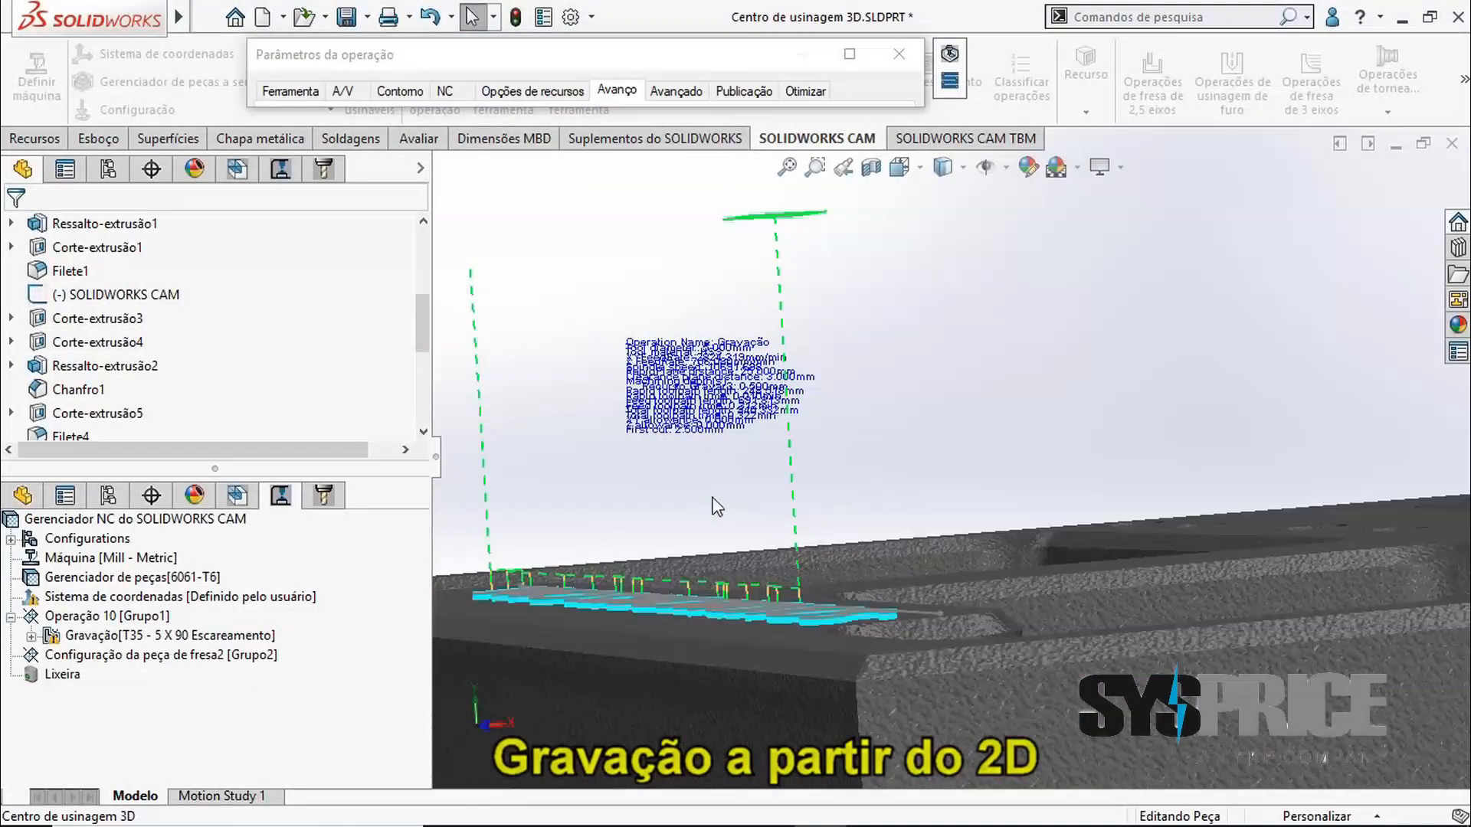
{"action": "scroll", "coordinate": [791, 602], "scroll_direction": "down", "scroll_amount": 8}
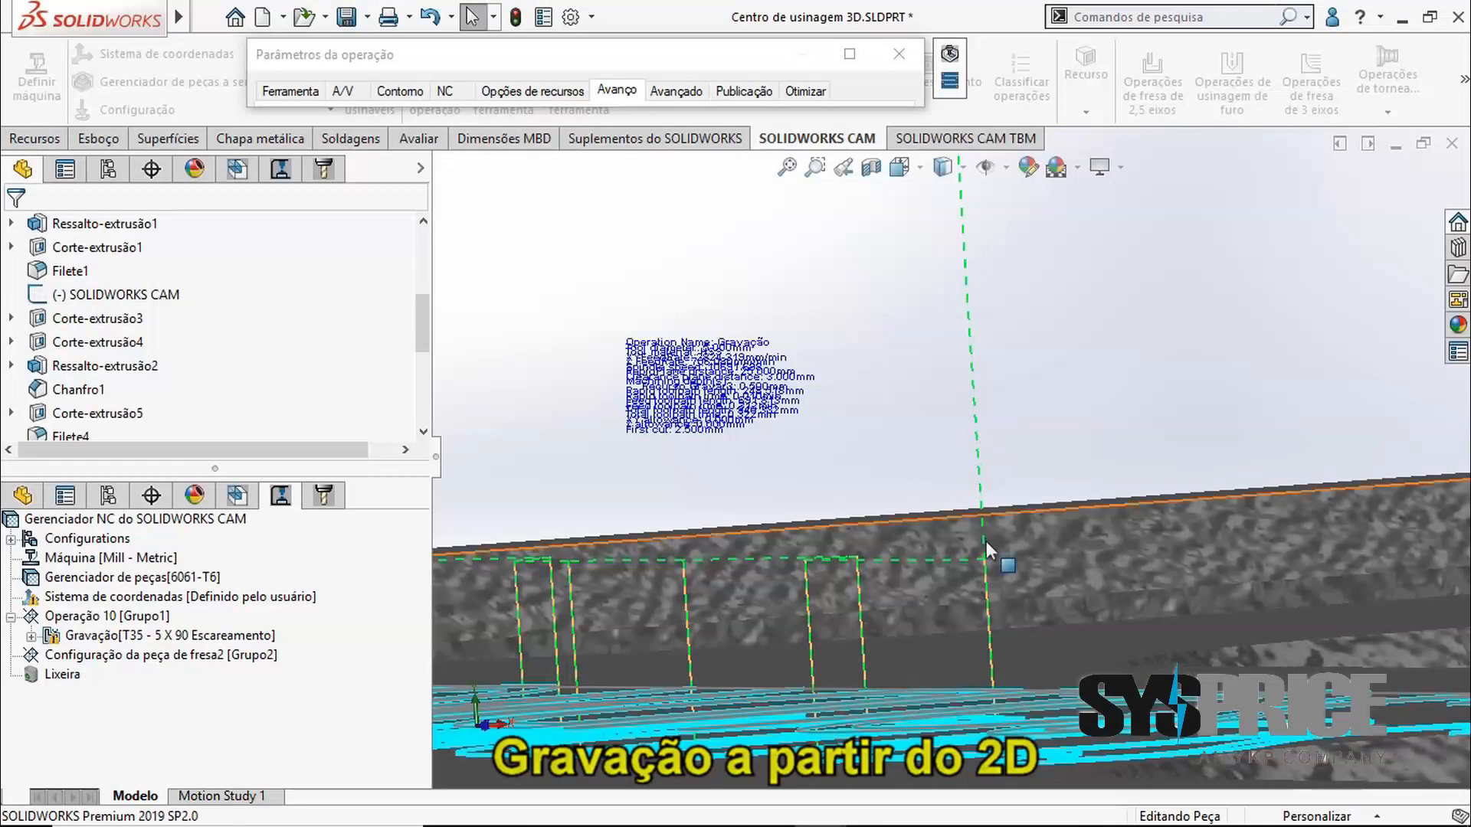
{"action": "scroll", "coordinate": [821, 581], "scroll_direction": "up", "scroll_amount": 4}
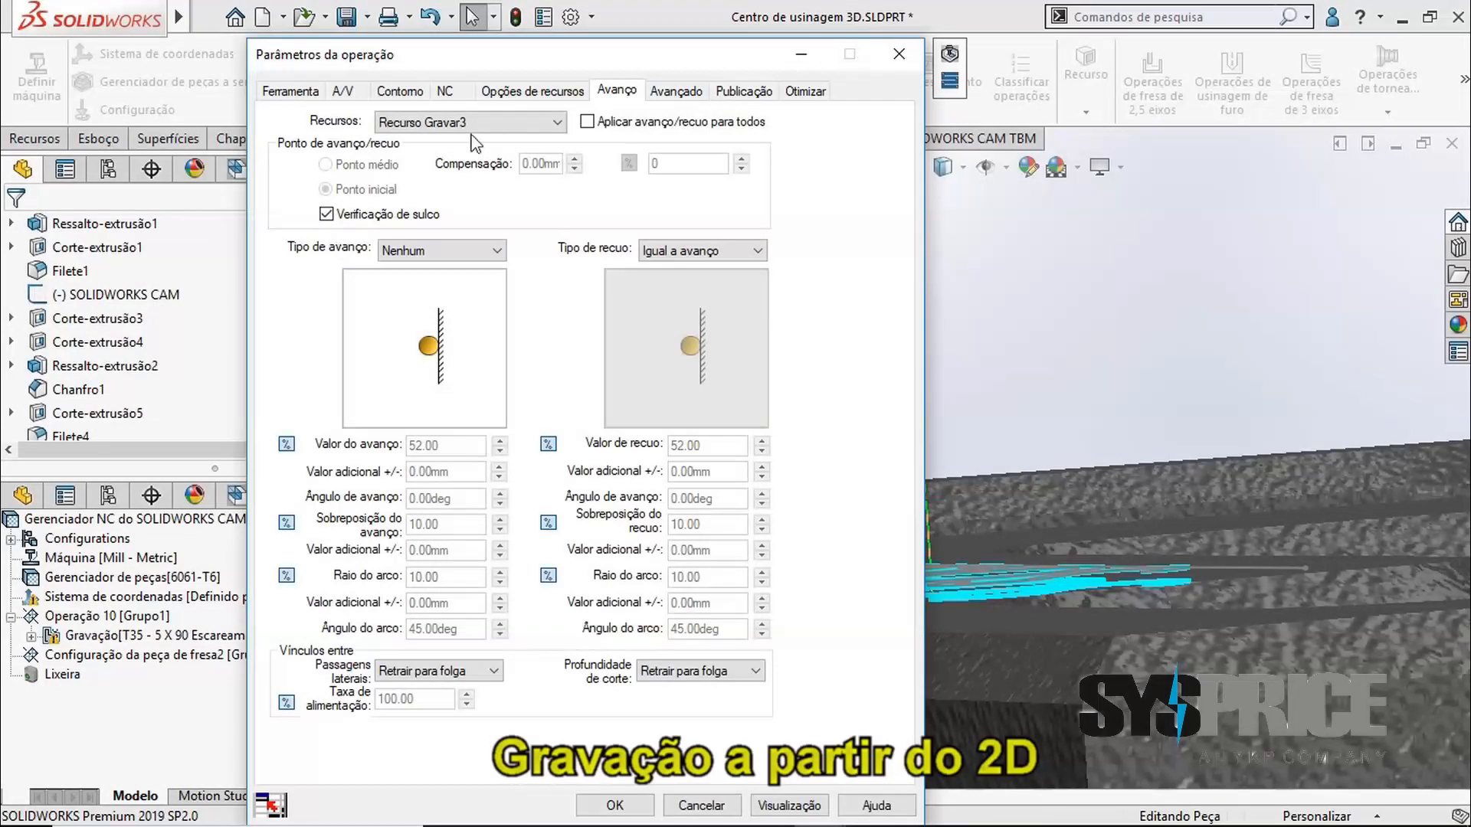
Edit the rapid plane and clearance plane distances of the Gravação operation
{"action": "left_click", "coordinate": [444, 92]}
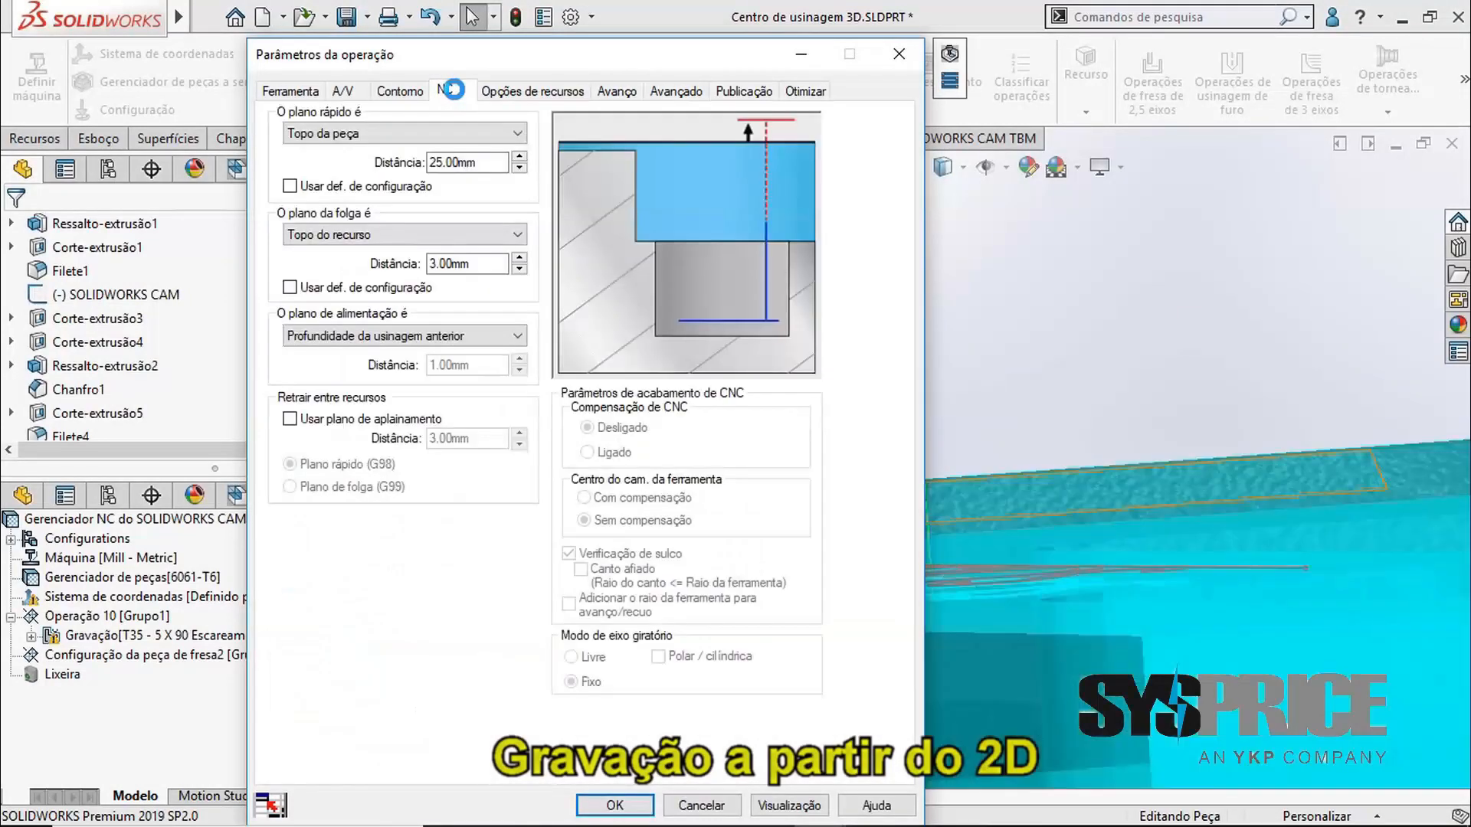
{"action": "left_click", "coordinate": [486, 156]}
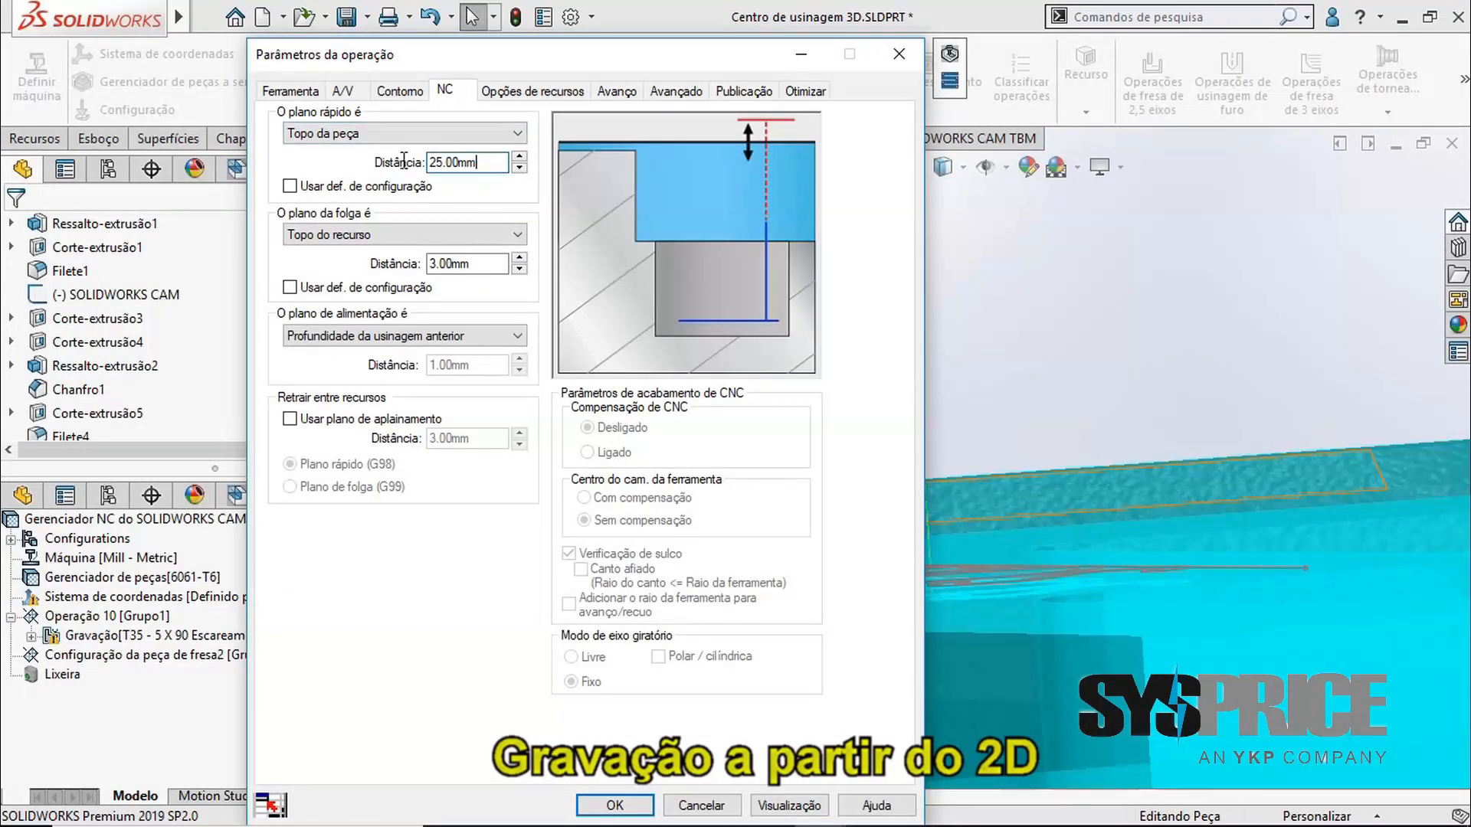
{"action": "left_click", "coordinate": [485, 261]}
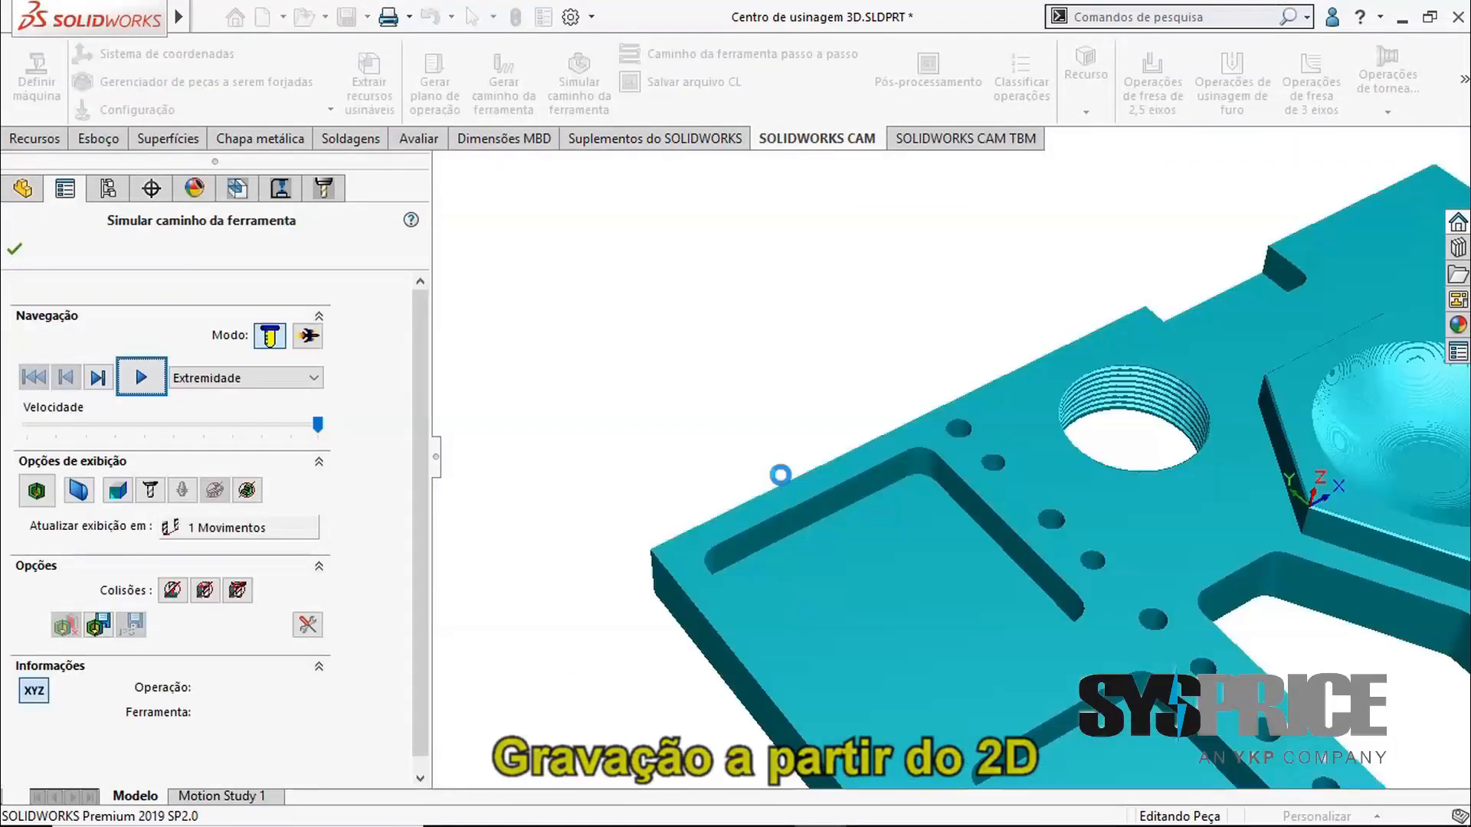
Run the machining simulation of the Gravação operation, viewing the engraved text area of the plate up close
{"action": "scroll", "coordinate": [855, 525], "scroll_direction": "up", "scroll_amount": 2}
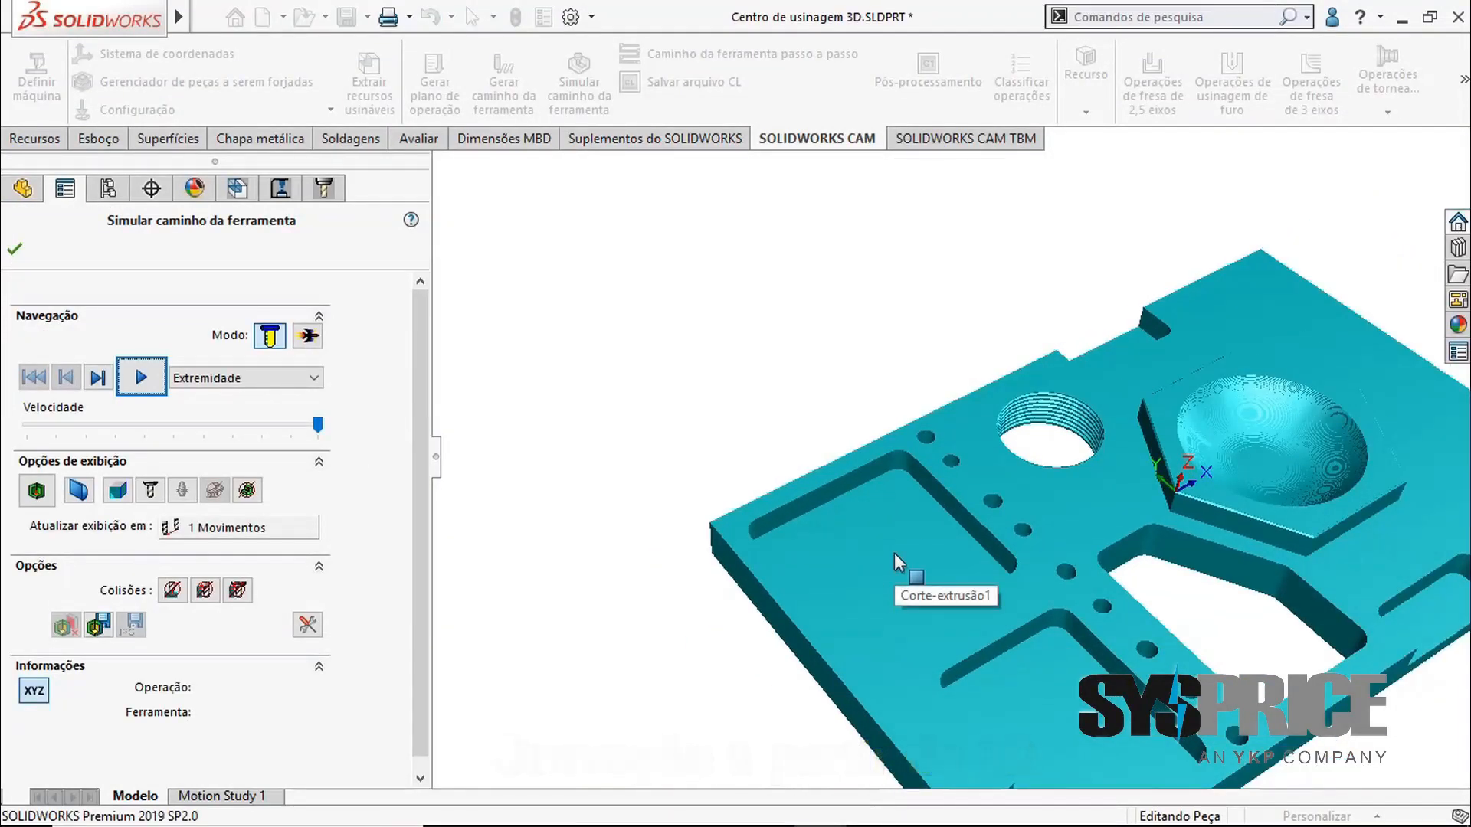
{"action": "key", "text": "ctrl+5"}
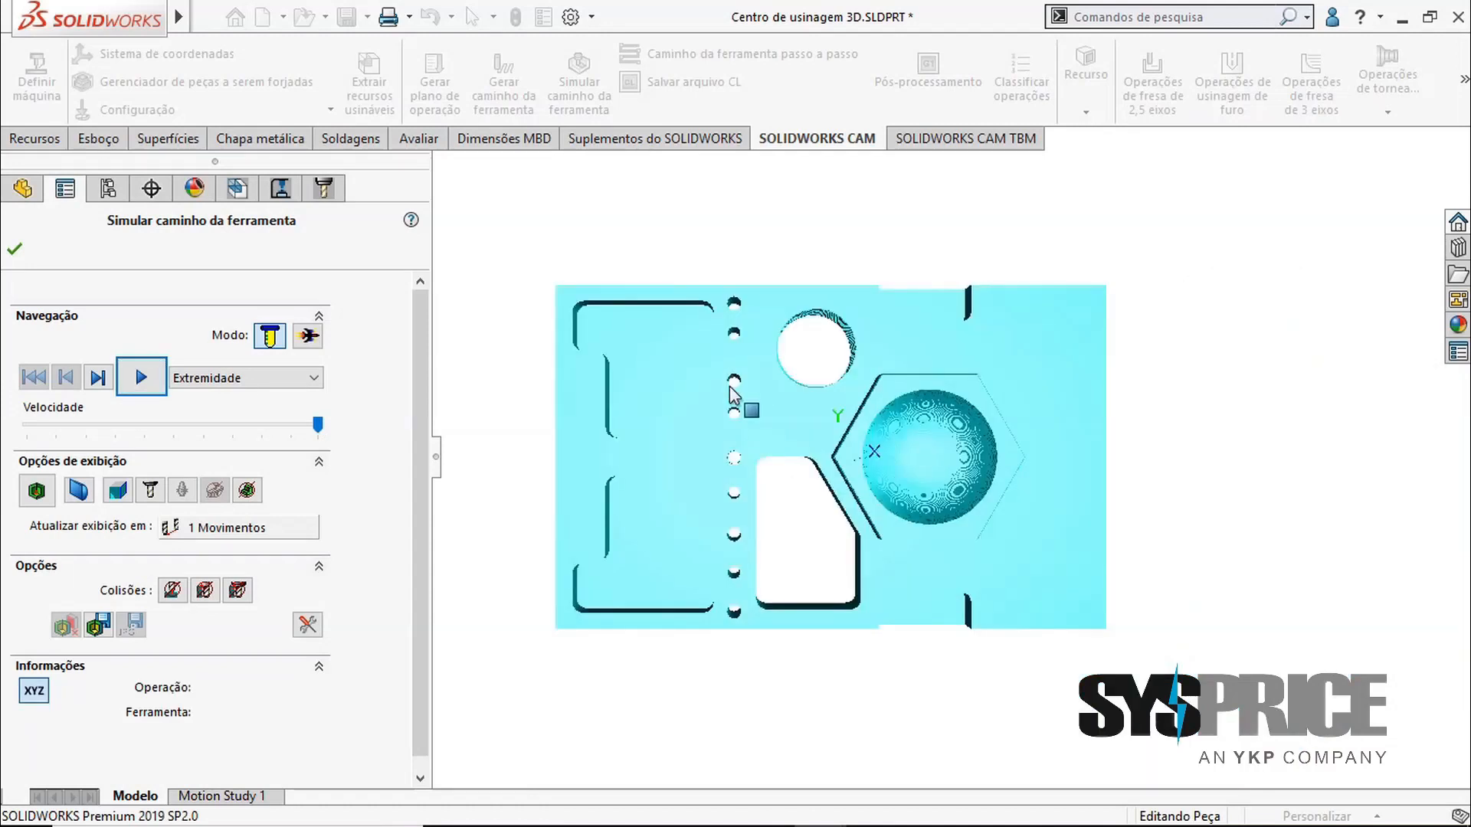
{"action": "middle_click_drag", "start_coordinate": [687, 498], "coordinate": [995, 613]}
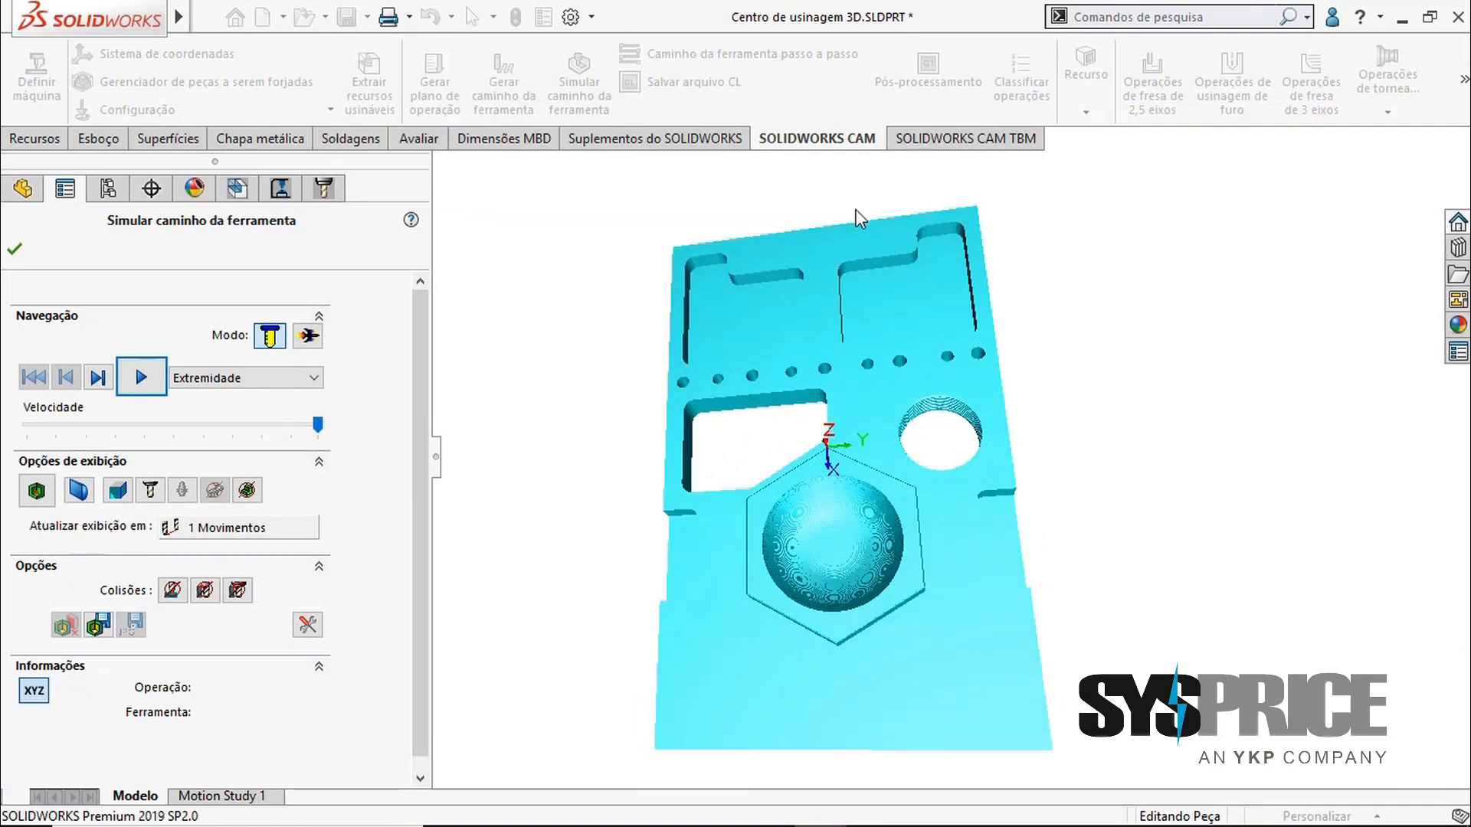
{"action": "scroll", "coordinate": [858, 219], "scroll_direction": "down", "scroll_amount": 5}
{"action": "middle_click_drag", "start_coordinate": [887, 240], "coordinate": [914, 668], "text": "ctrl"}
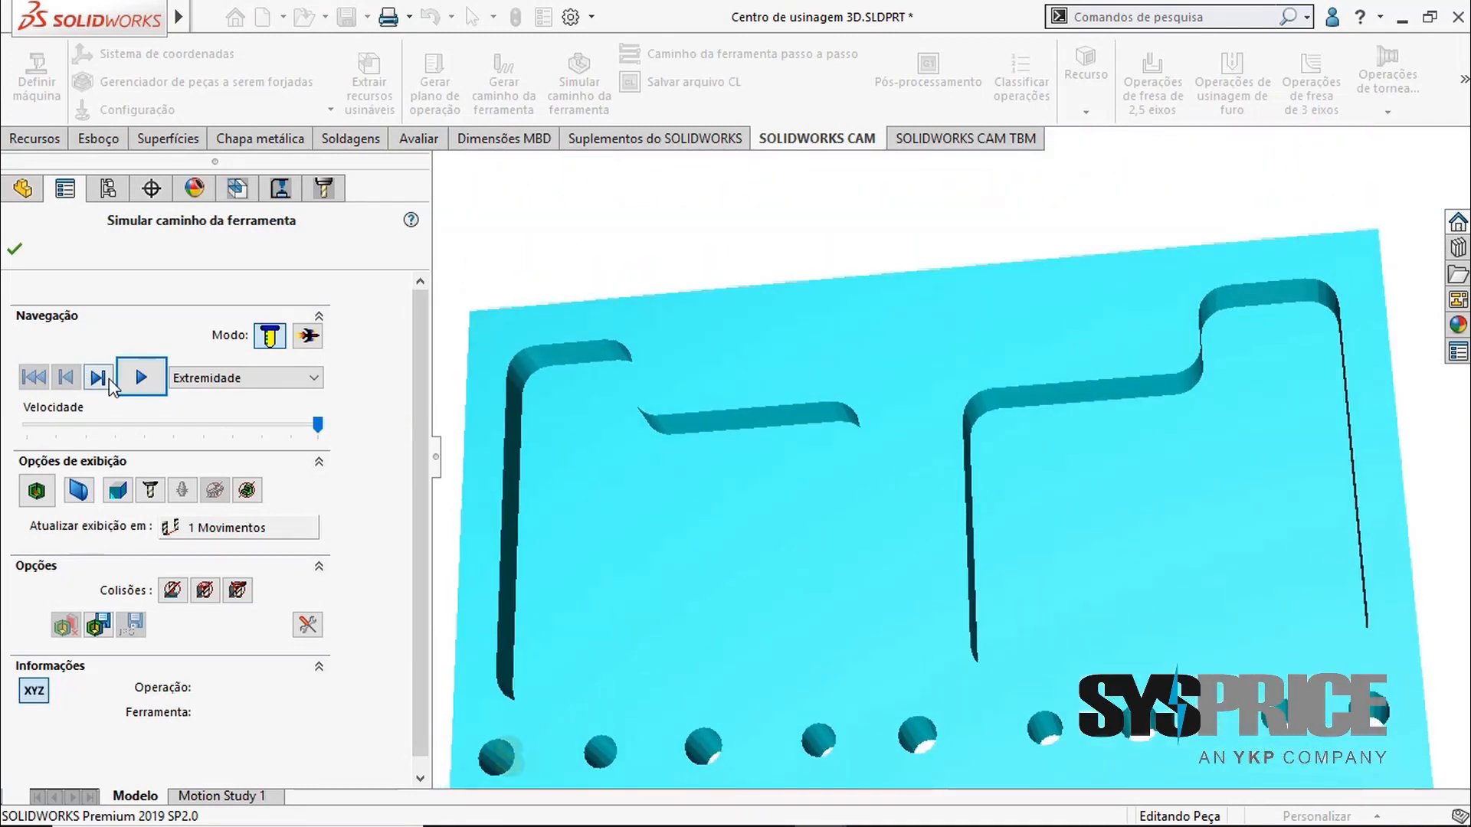
{"action": "left_click", "coordinate": [141, 377]}
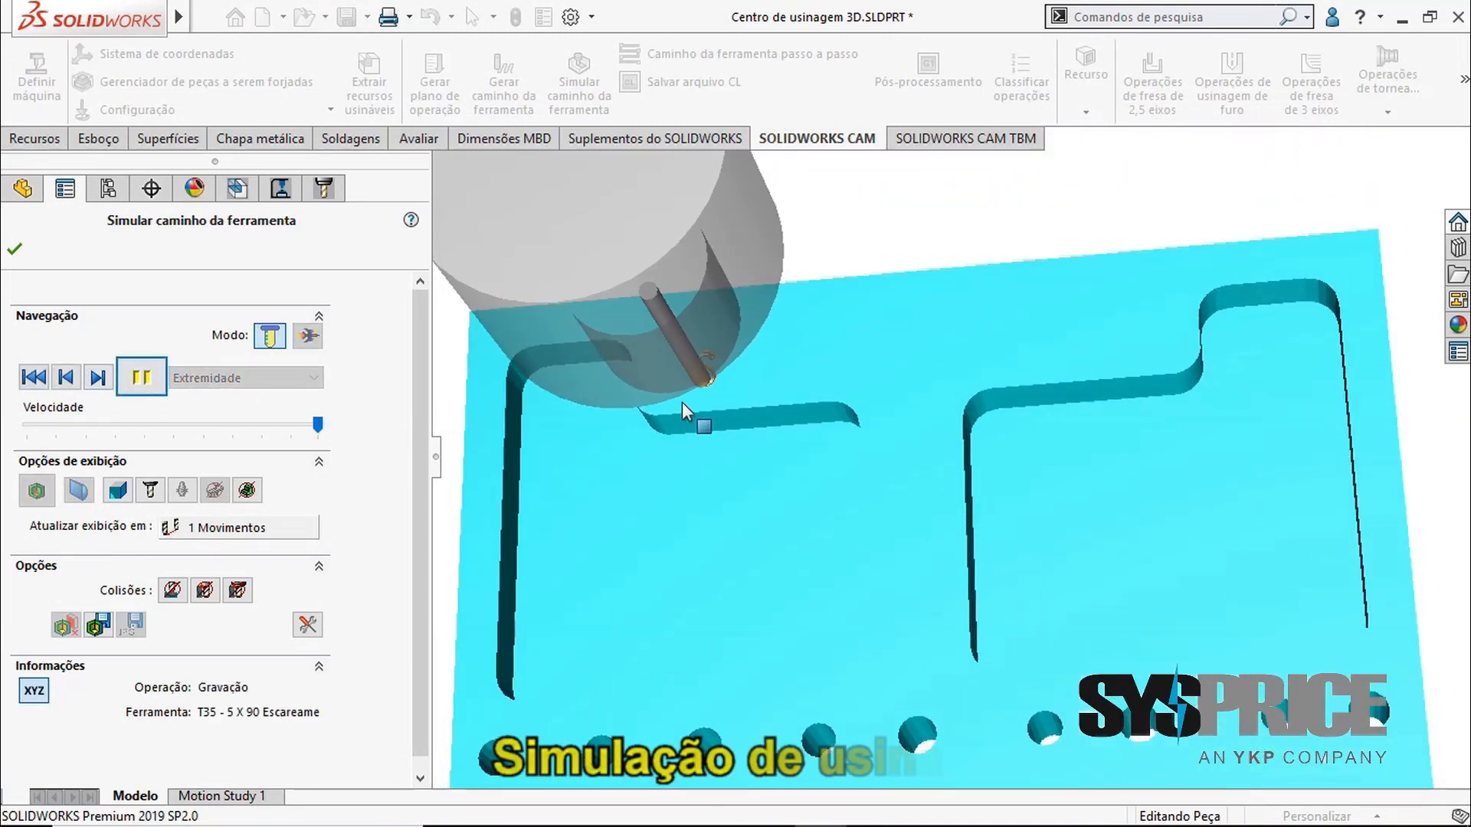
{"action": "scroll", "coordinate": [766, 368], "scroll_direction": "down", "scroll_amount": 3}
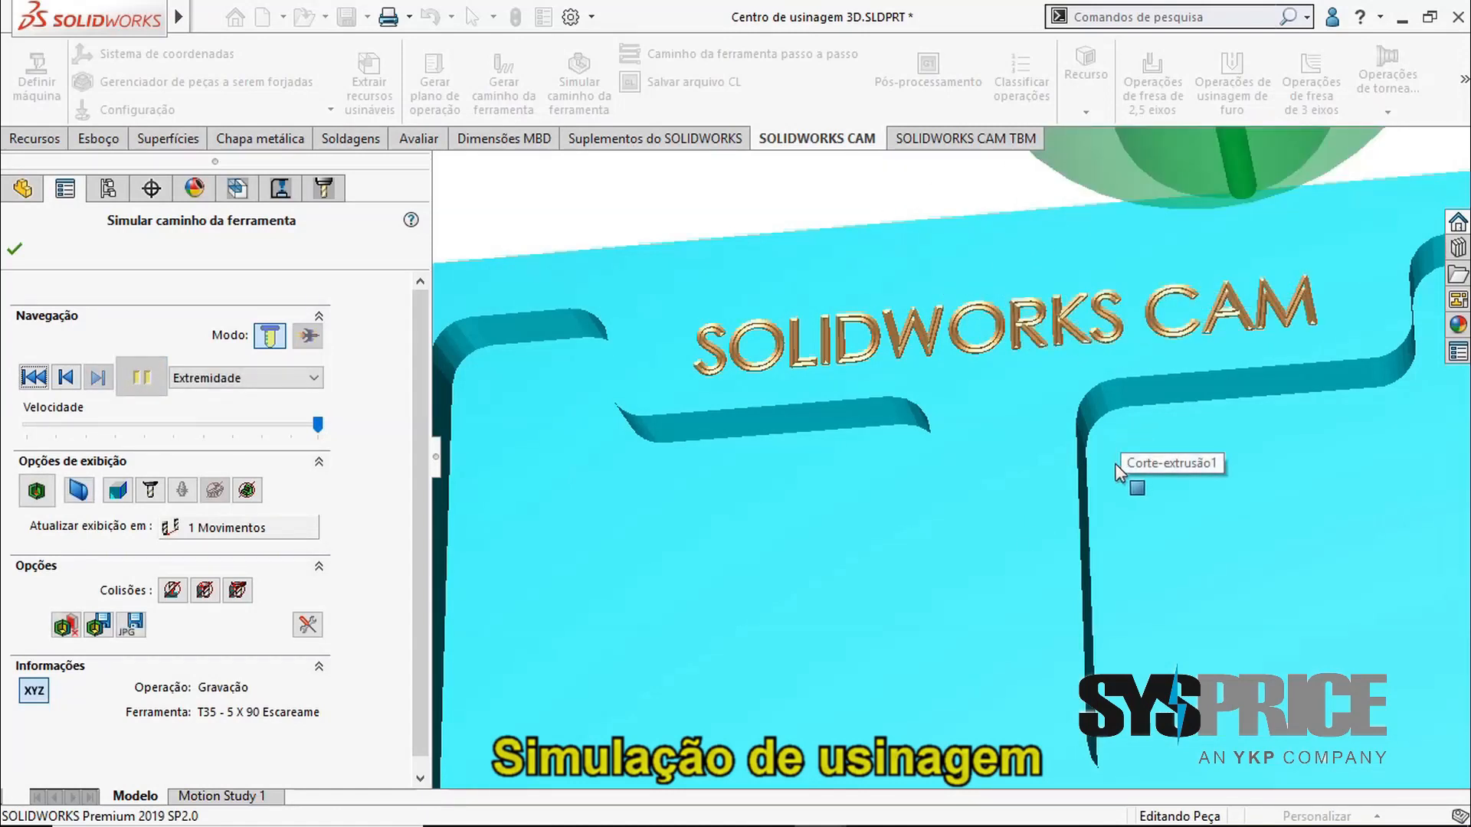
{"action": "scroll", "coordinate": [1065, 574], "scroll_direction": "up", "scroll_amount": 5}
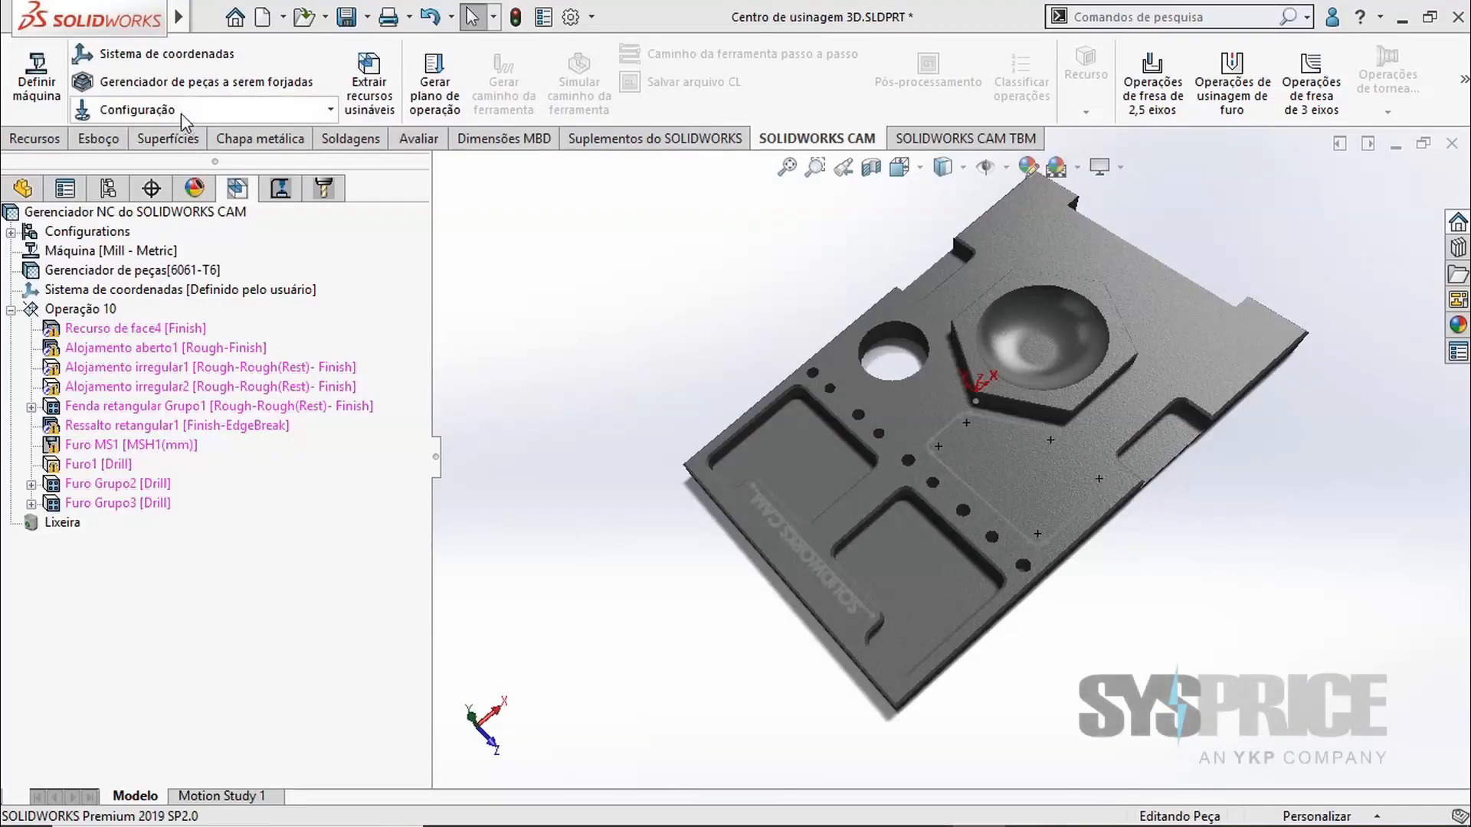
Create a new mill setup using the recessed face on the plate's narrow side as its direction entity
{"action": "left_click", "coordinate": [184, 111]}
{"action": "left_click", "coordinate": [185, 140]}
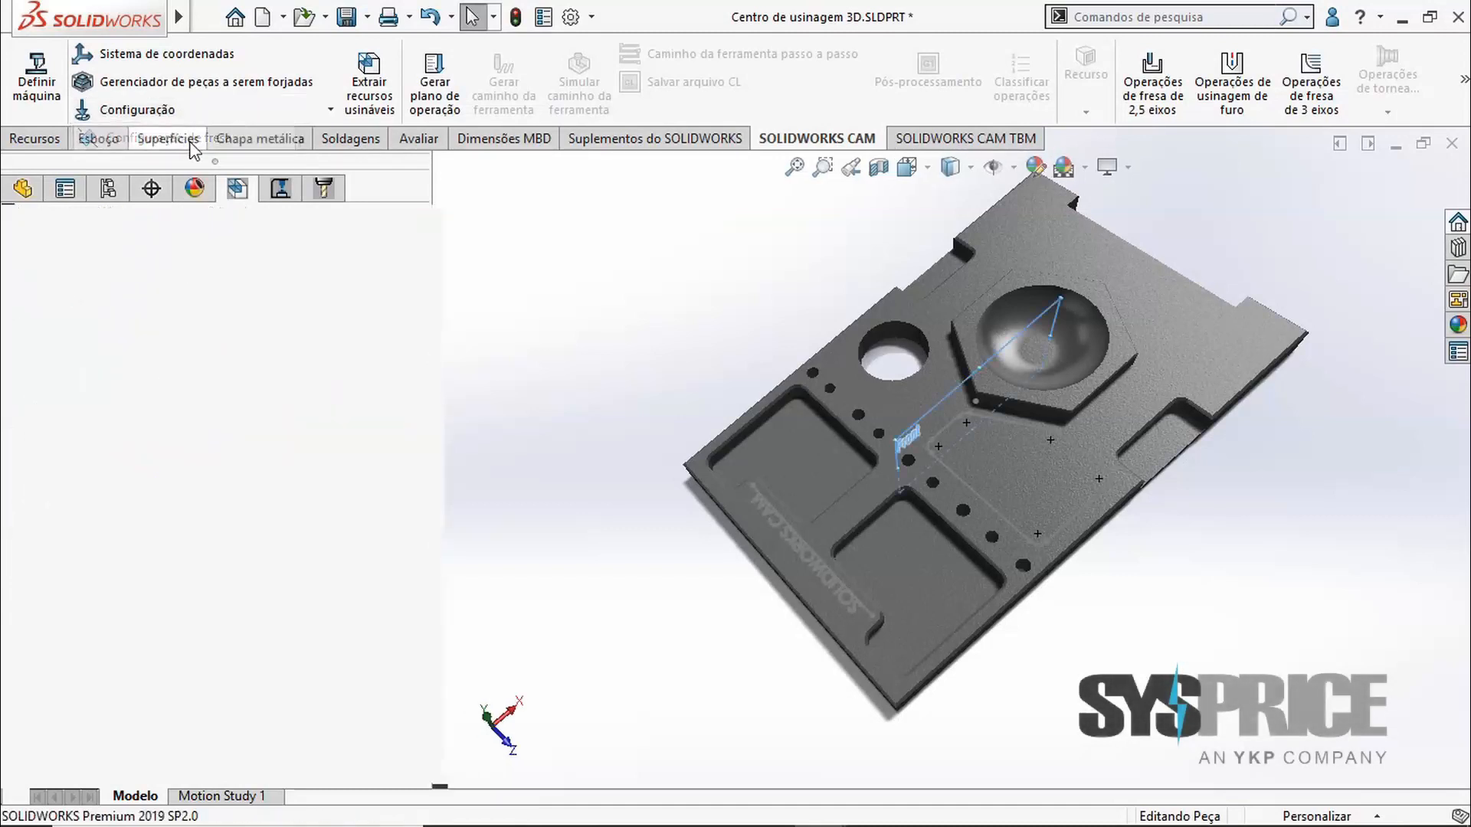
{"action": "middle_click_drag", "start_coordinate": [1147, 252], "coordinate": [933, 287]}
{"action": "scroll", "coordinate": [1200, 334], "scroll_direction": "down", "scroll_amount": 6}
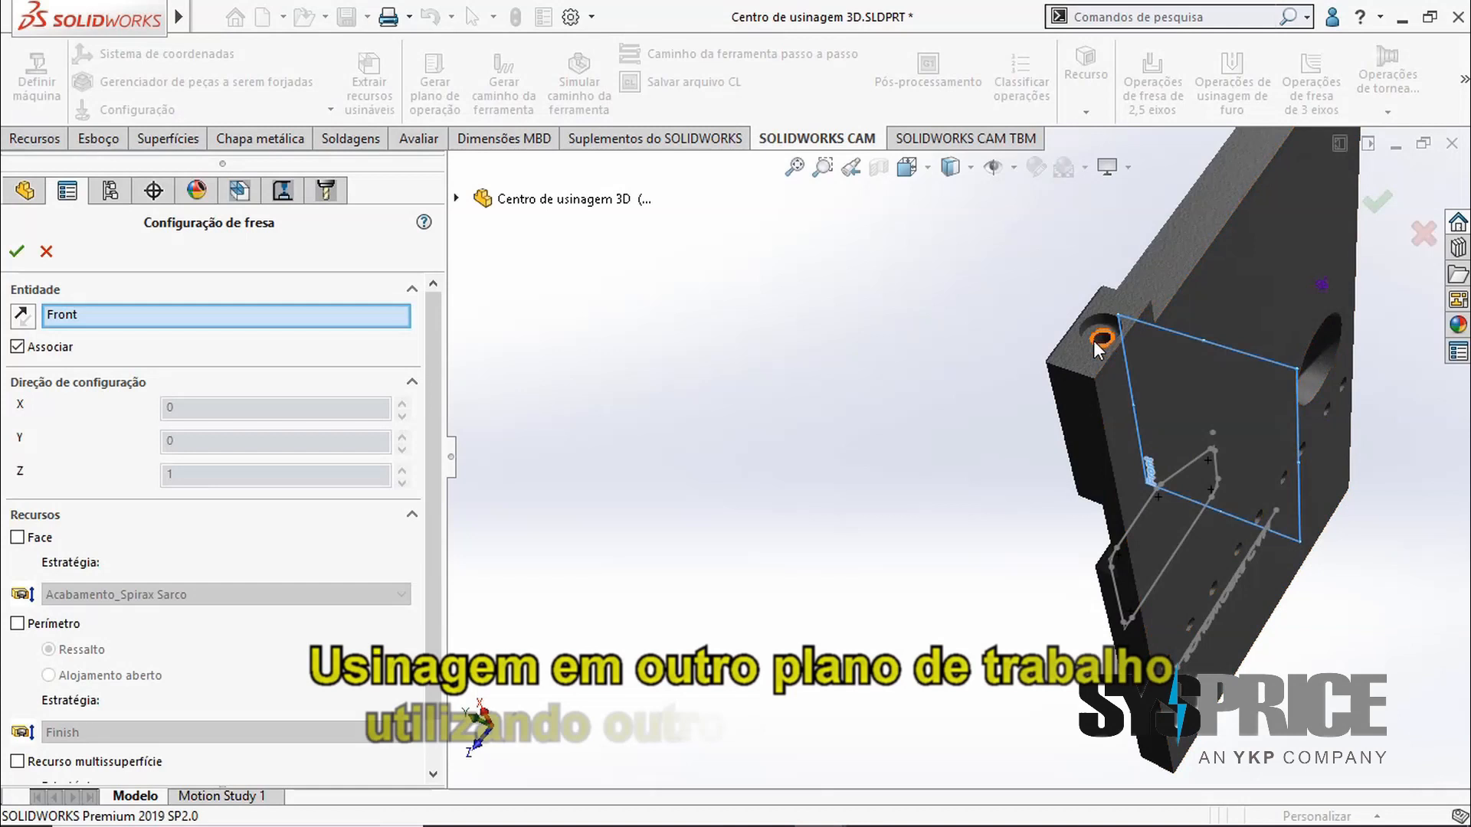
{"action": "middle_click_drag", "start_coordinate": [1265, 288], "coordinate": [814, 708], "text": "ctrl"}
{"action": "left_click", "coordinate": [945, 510]}
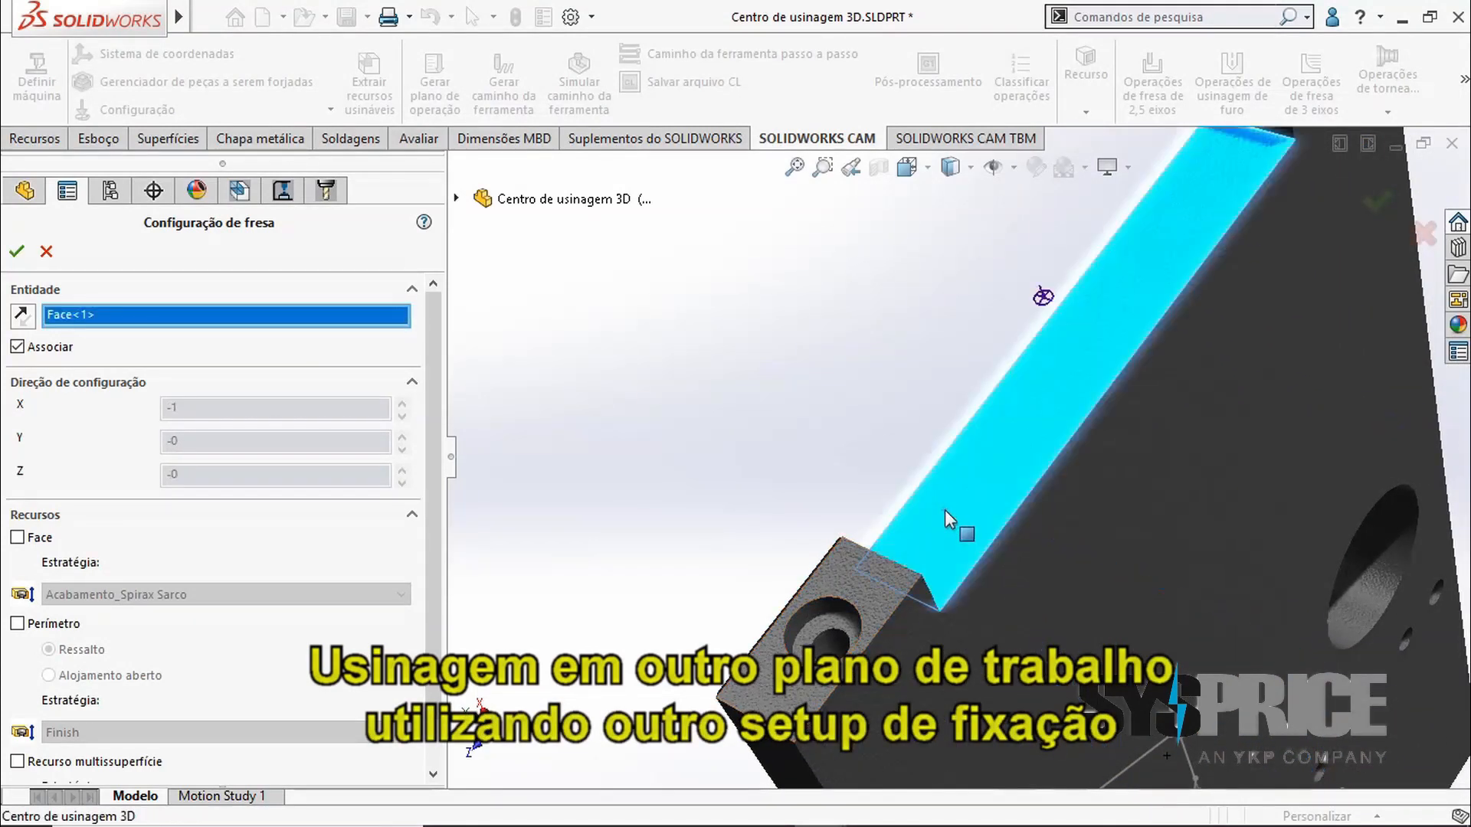
{"action": "left_click", "coordinate": [16, 250]}
Rename the new mill part setup as Operação 20
{"action": "right_click", "coordinate": [156, 527]}
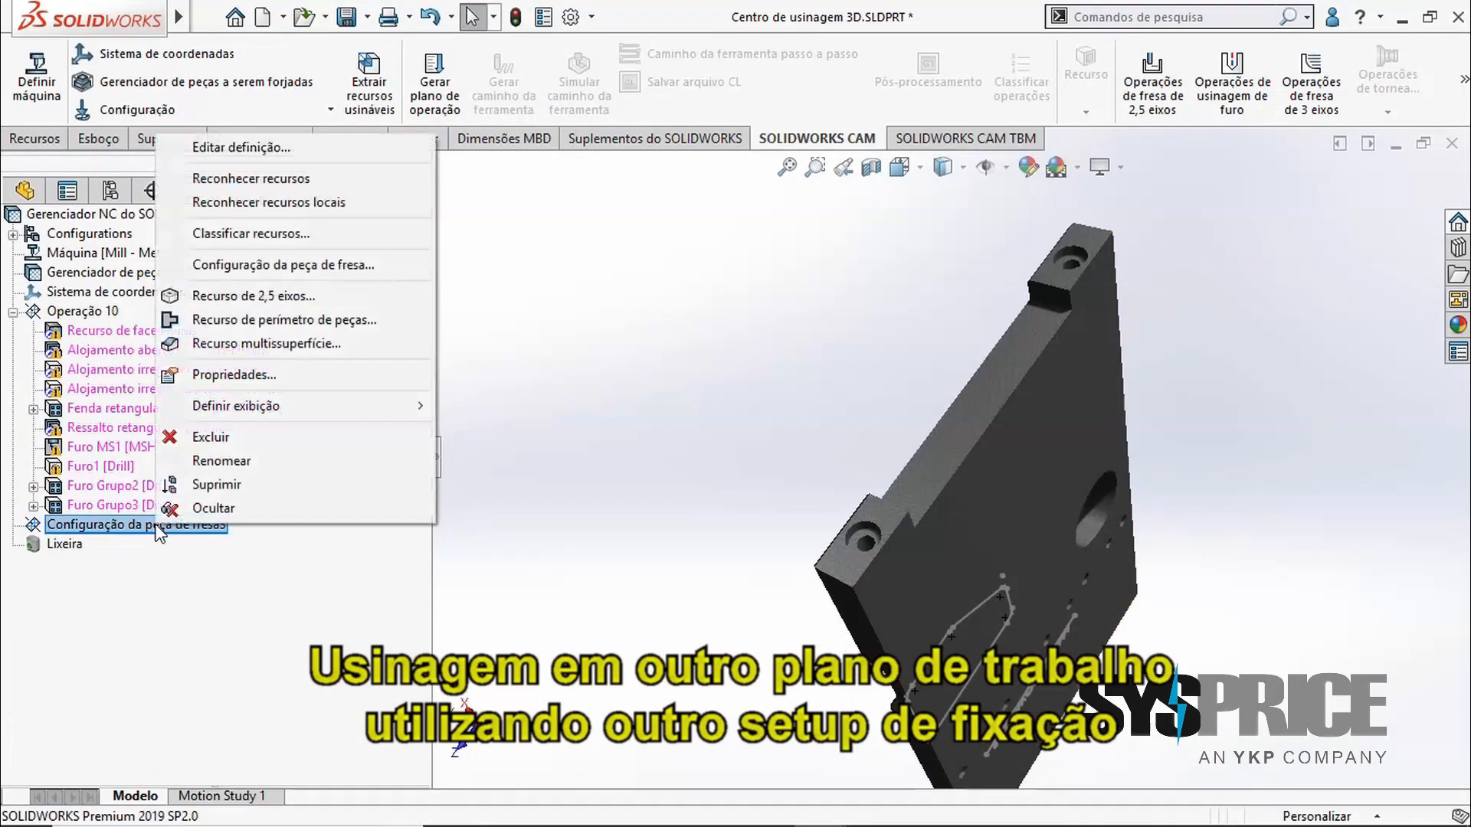
{"action": "left_click", "coordinate": [227, 456]}
{"action": "type", "text": "Operaç"}
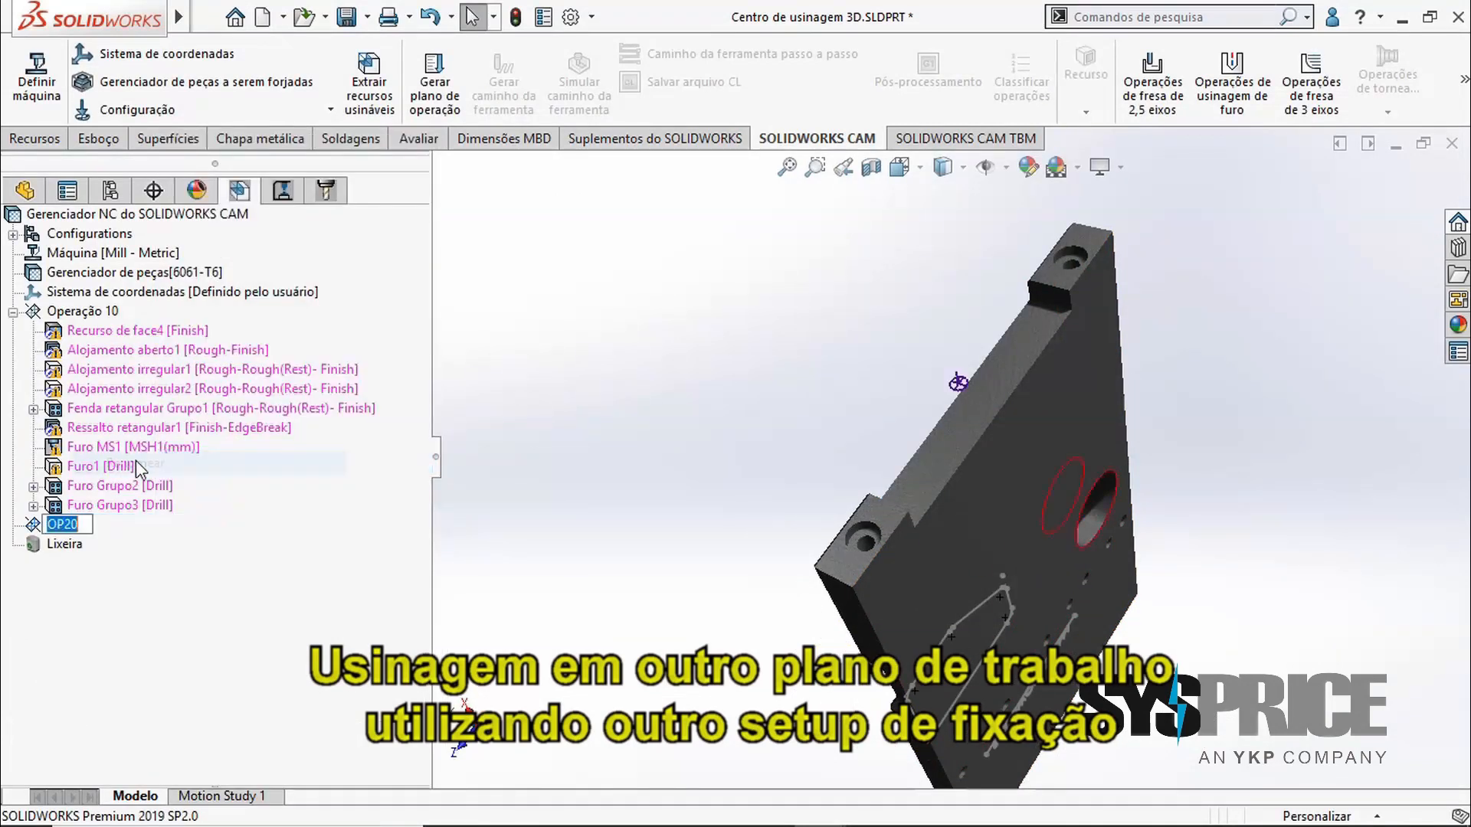
{"action": "type", "text": "ão 20"}
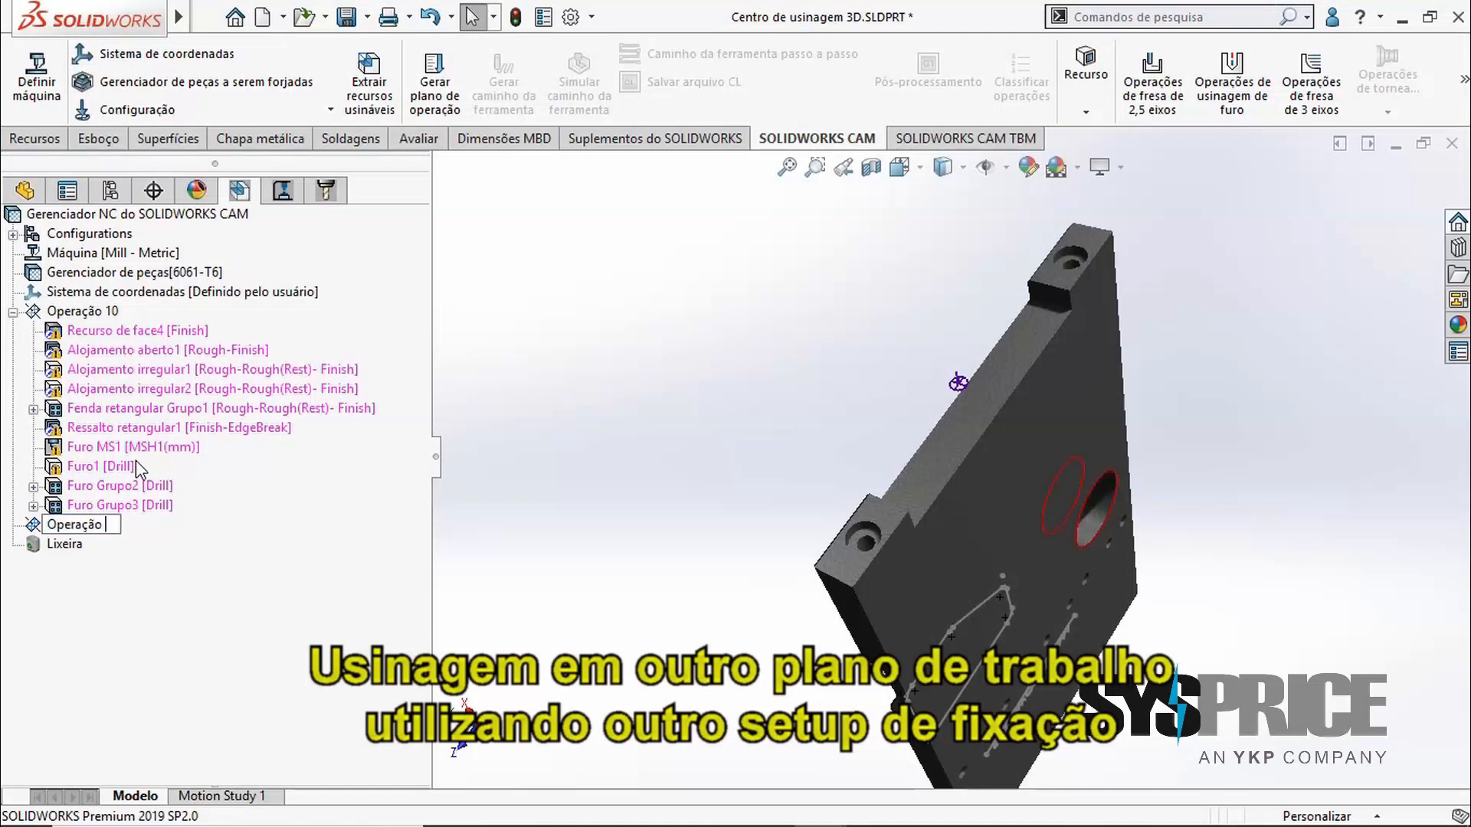
{"action": "key", "text": "Return"}
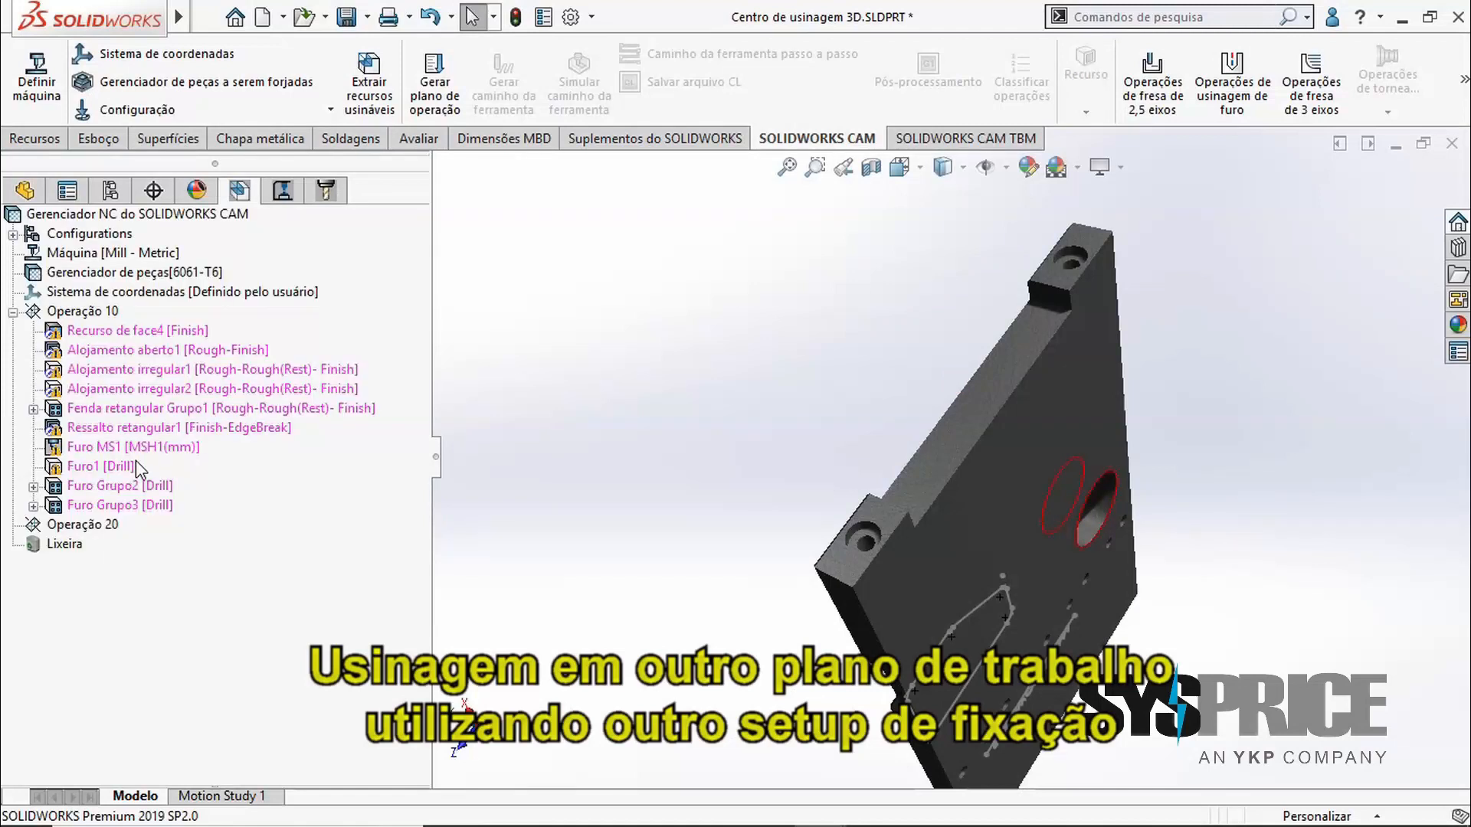
Review the mill feature recognition settings in the SOLIDWORKS CAM options and accept them
{"action": "left_click", "coordinate": [100, 527]}
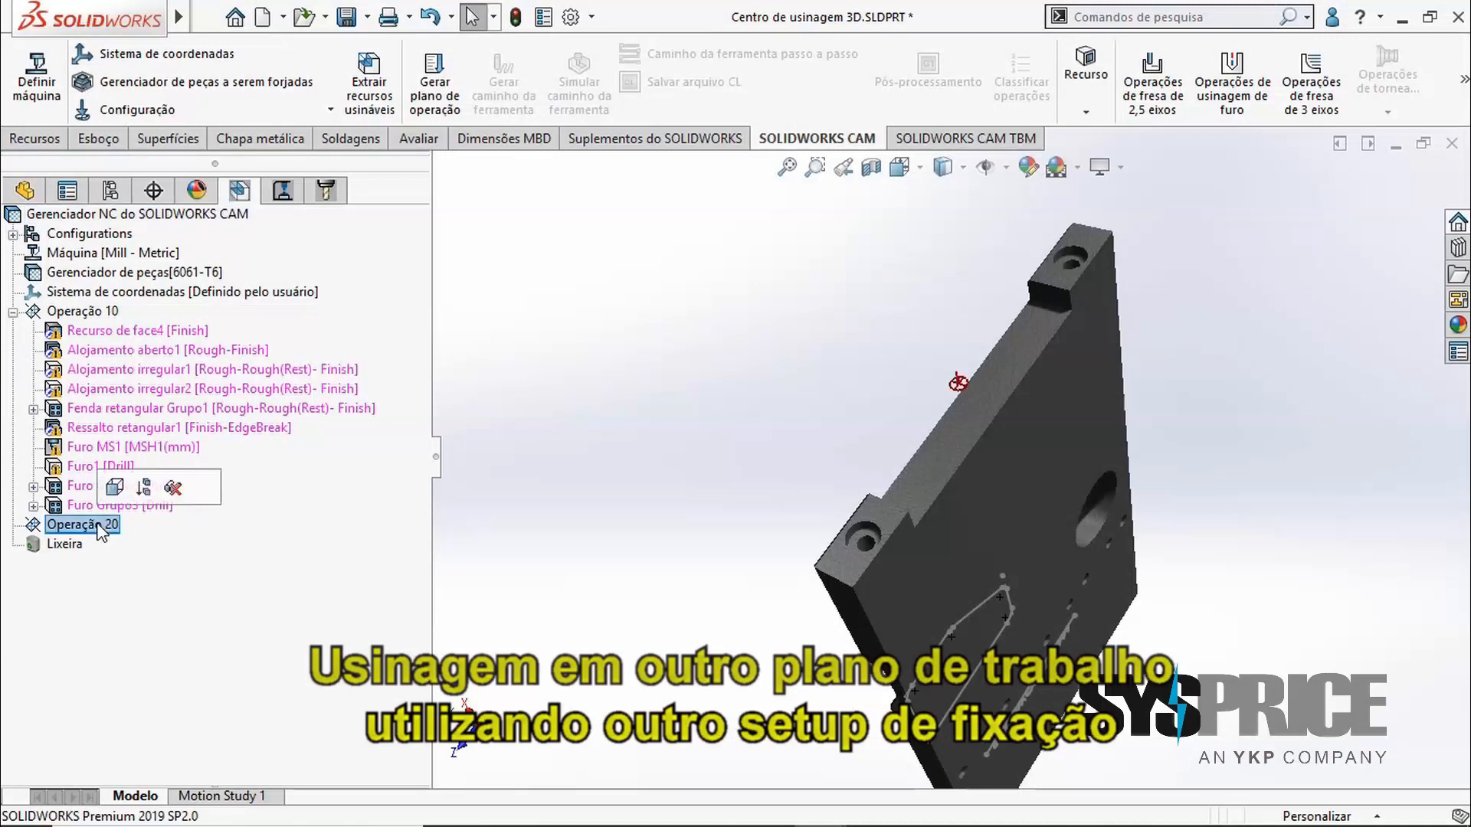
{"action": "left_click", "coordinate": [1463, 80]}
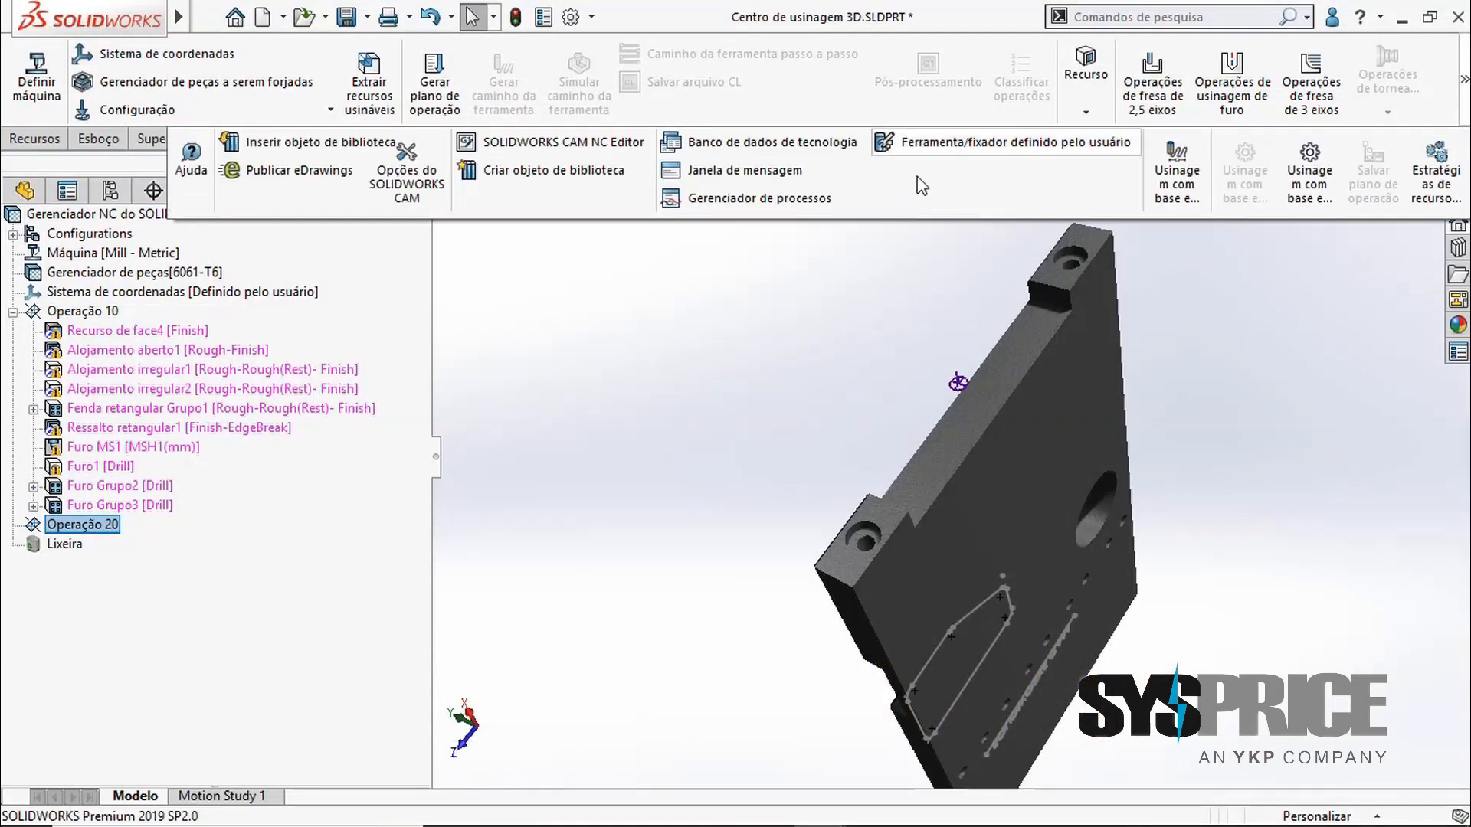
{"action": "left_click", "coordinate": [410, 165]}
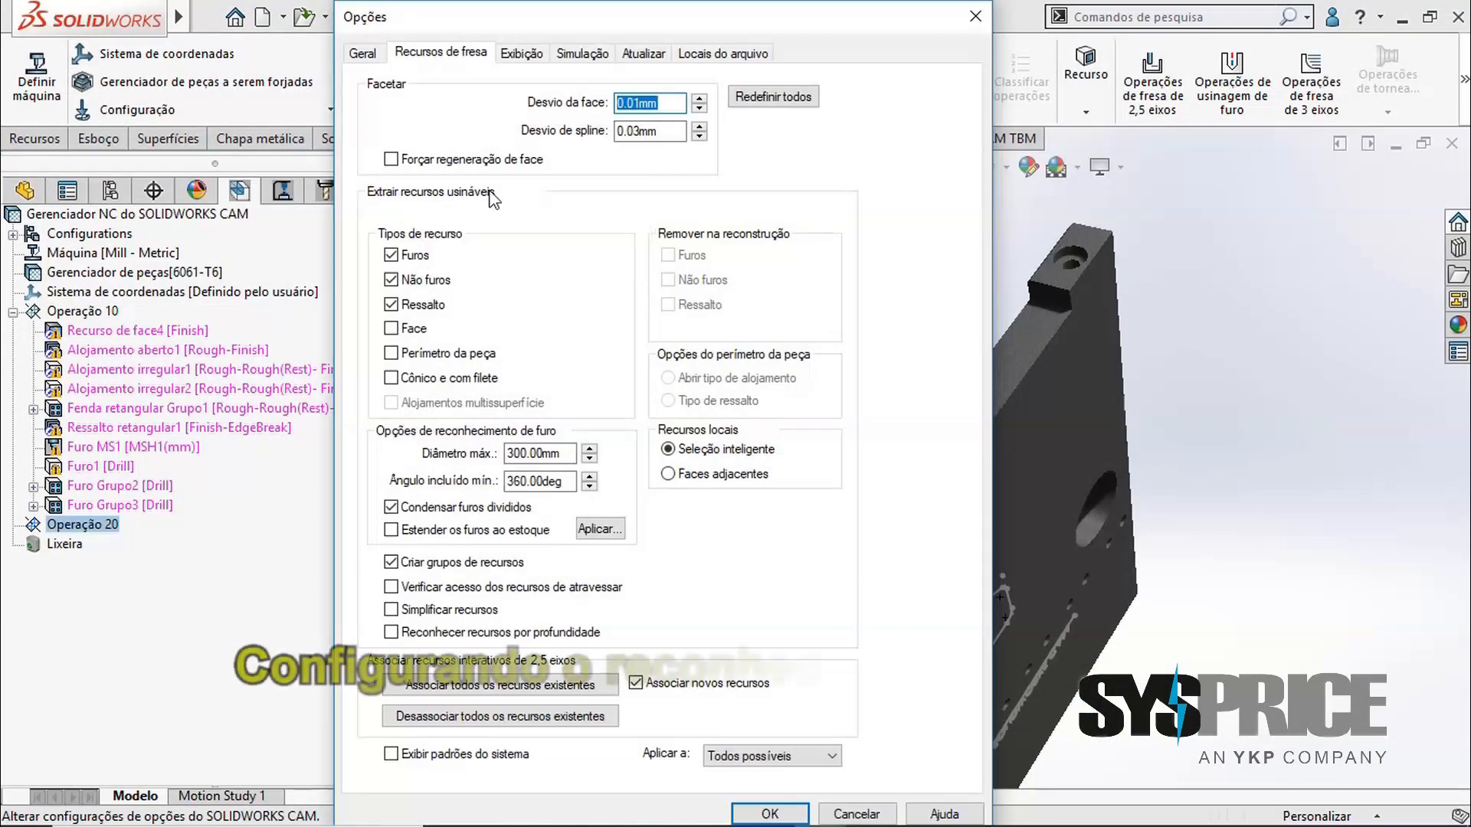
{"action": "left_click_drag", "start_coordinate": [697, 23], "coordinate": [1079, 119]}
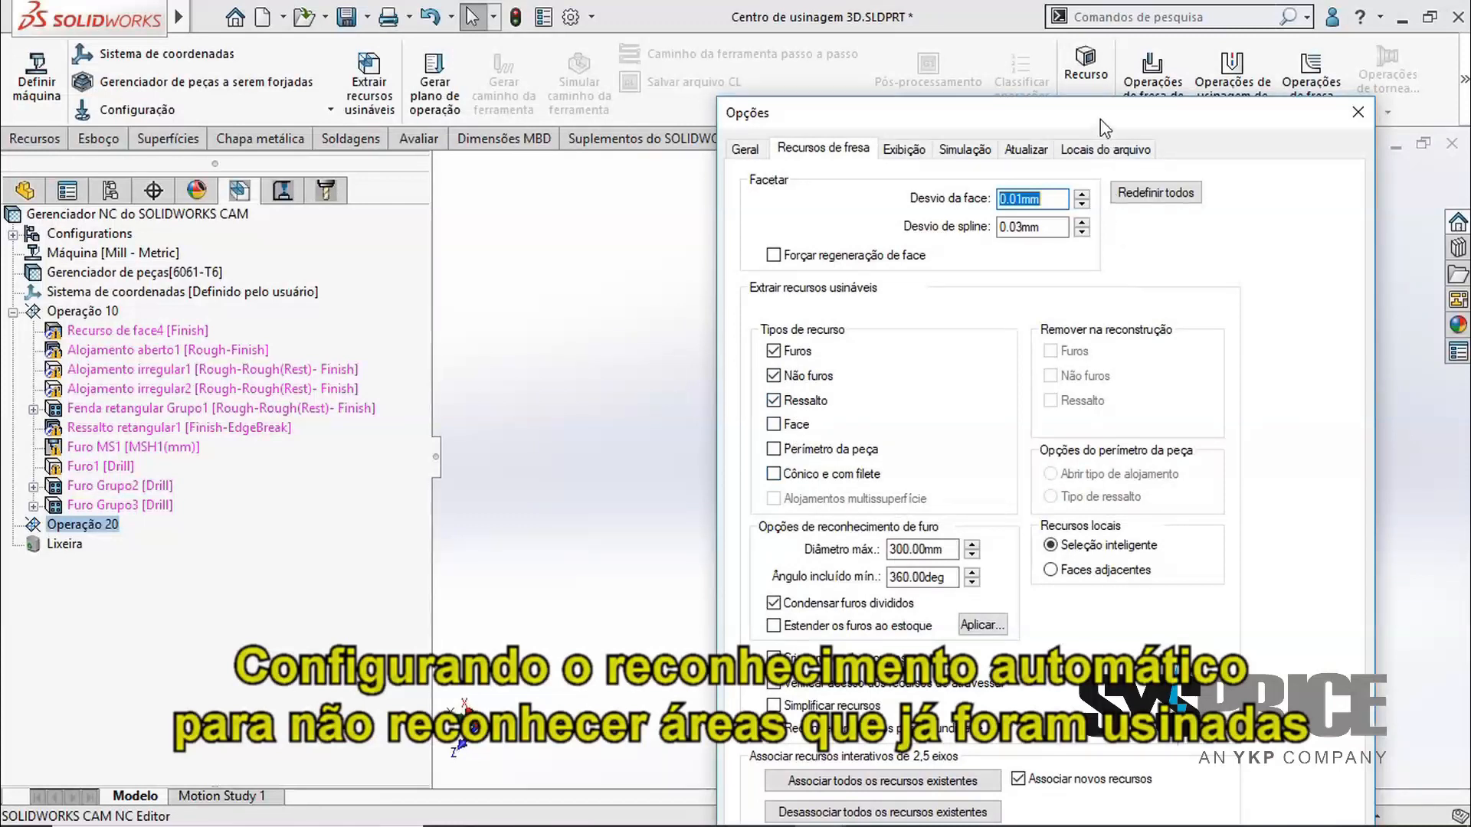
{"action": "left_click_drag", "start_coordinate": [1104, 126], "coordinate": [1025, 31]}
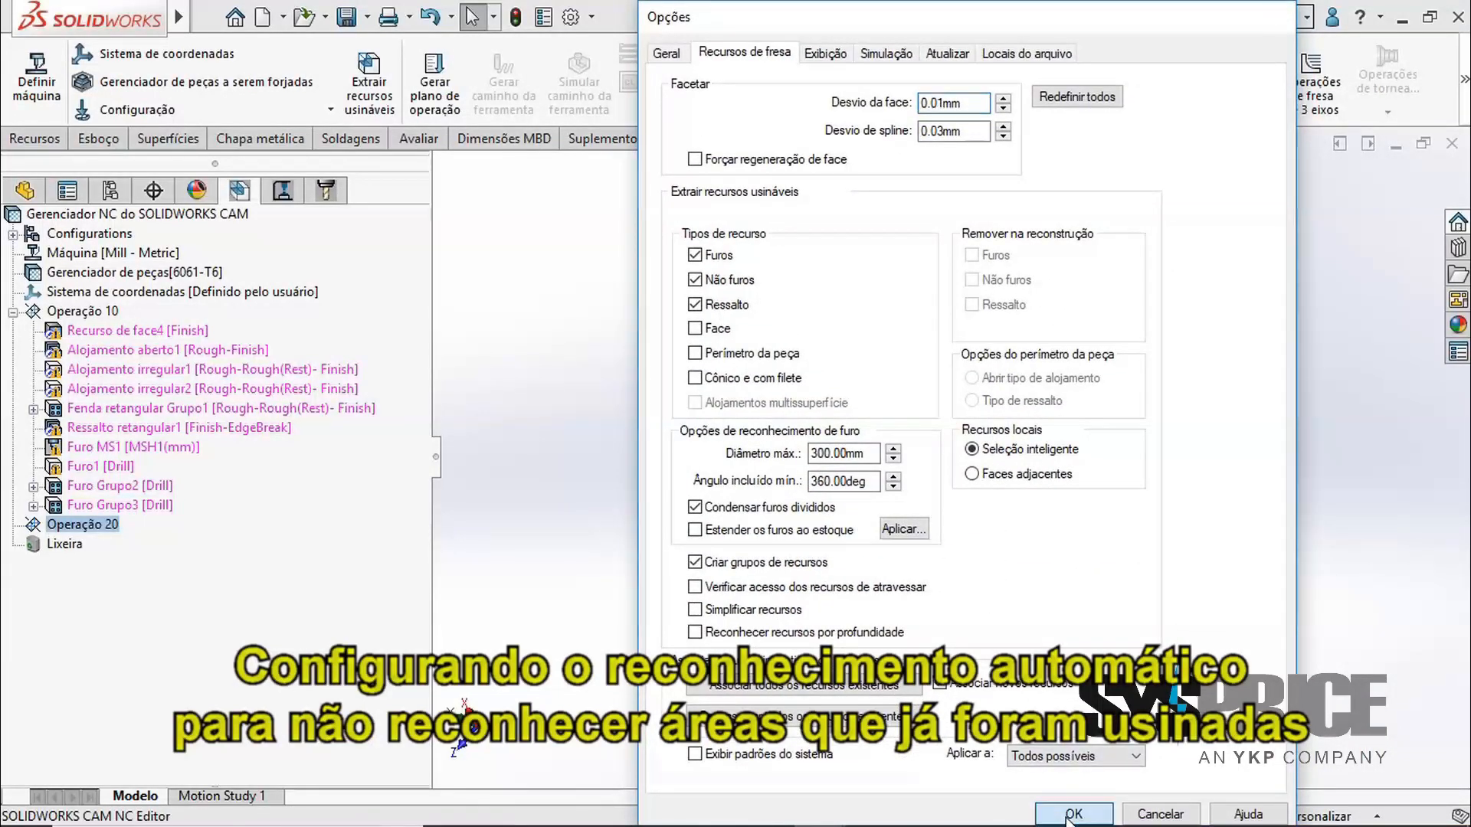
{"action": "left_click", "coordinate": [1072, 814]}
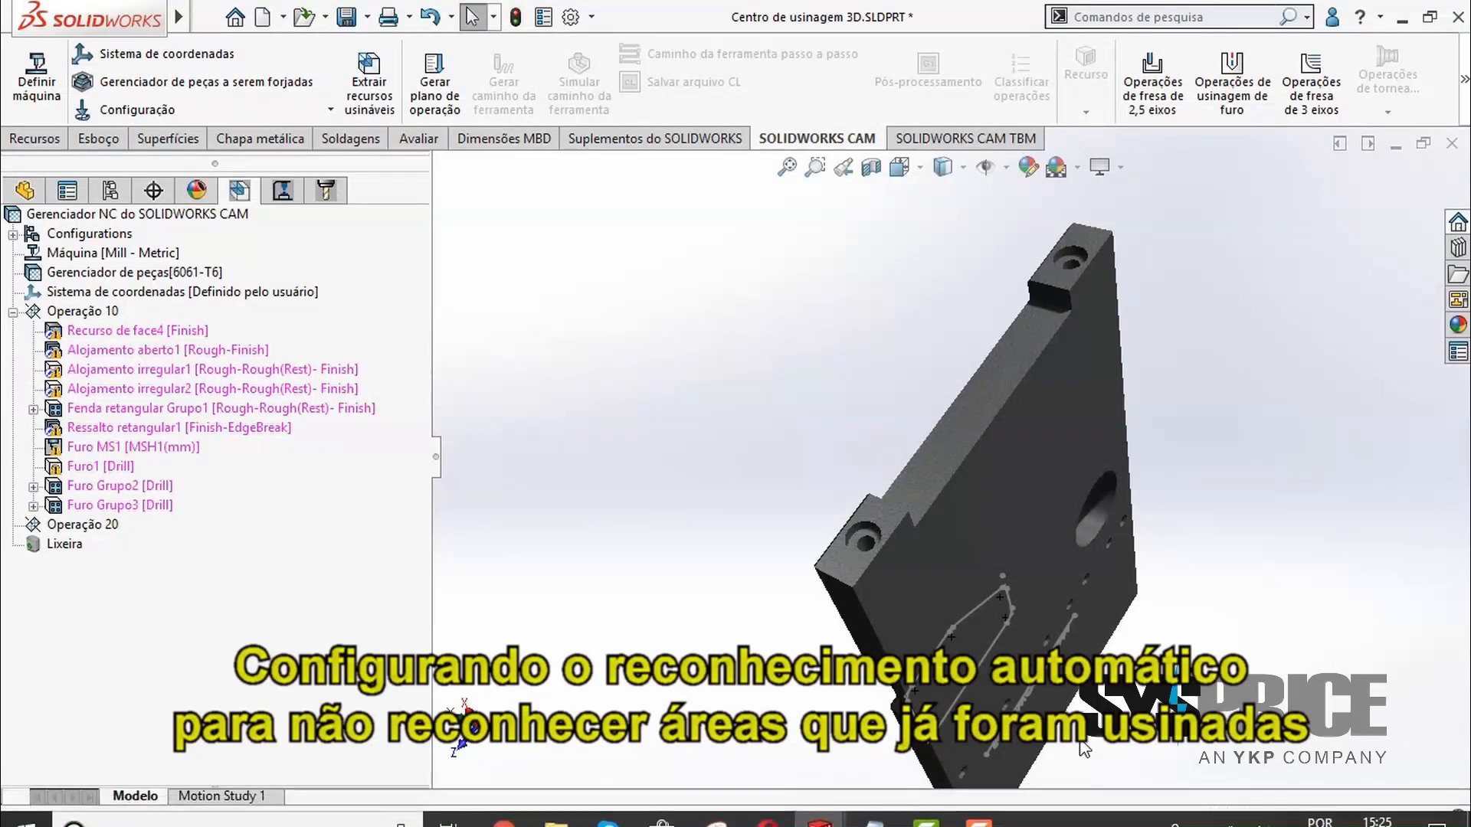
Recognize the machinable features of the Operação 20 setup automatically
{"action": "left_click", "coordinate": [83, 527]}
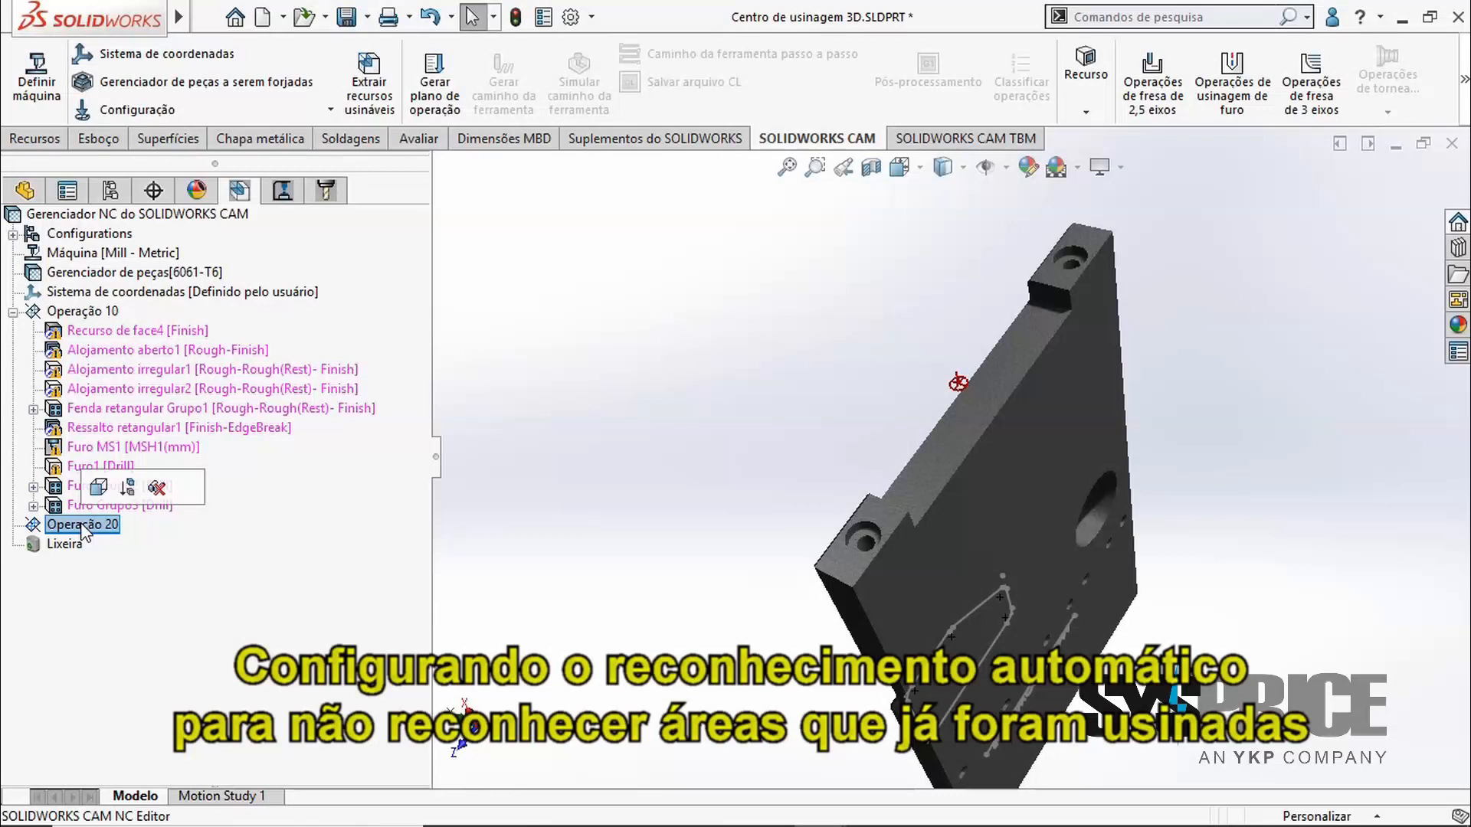
{"action": "right_click", "coordinate": [85, 528]}
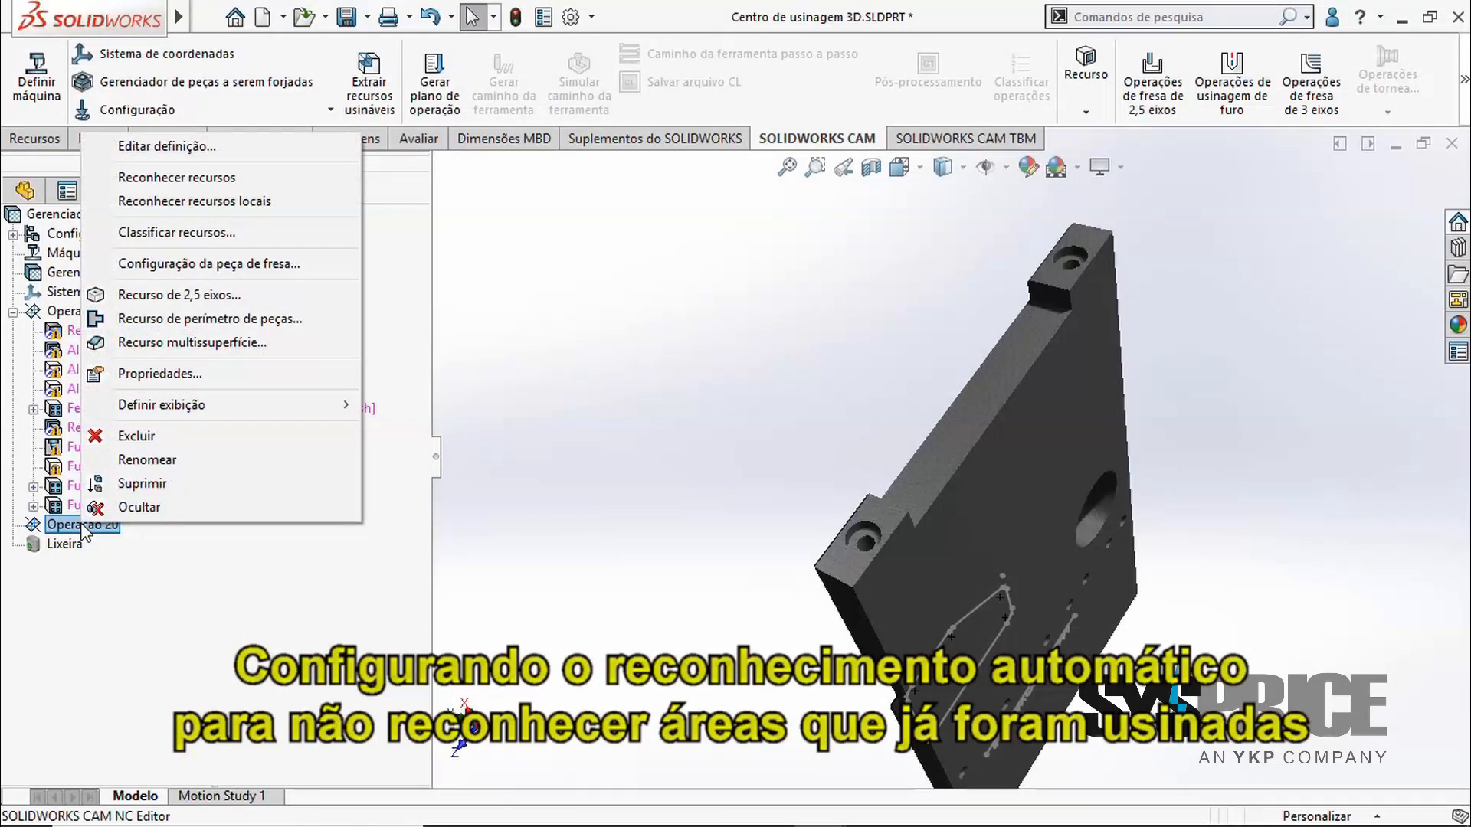
{"action": "left_click", "coordinate": [217, 178]}
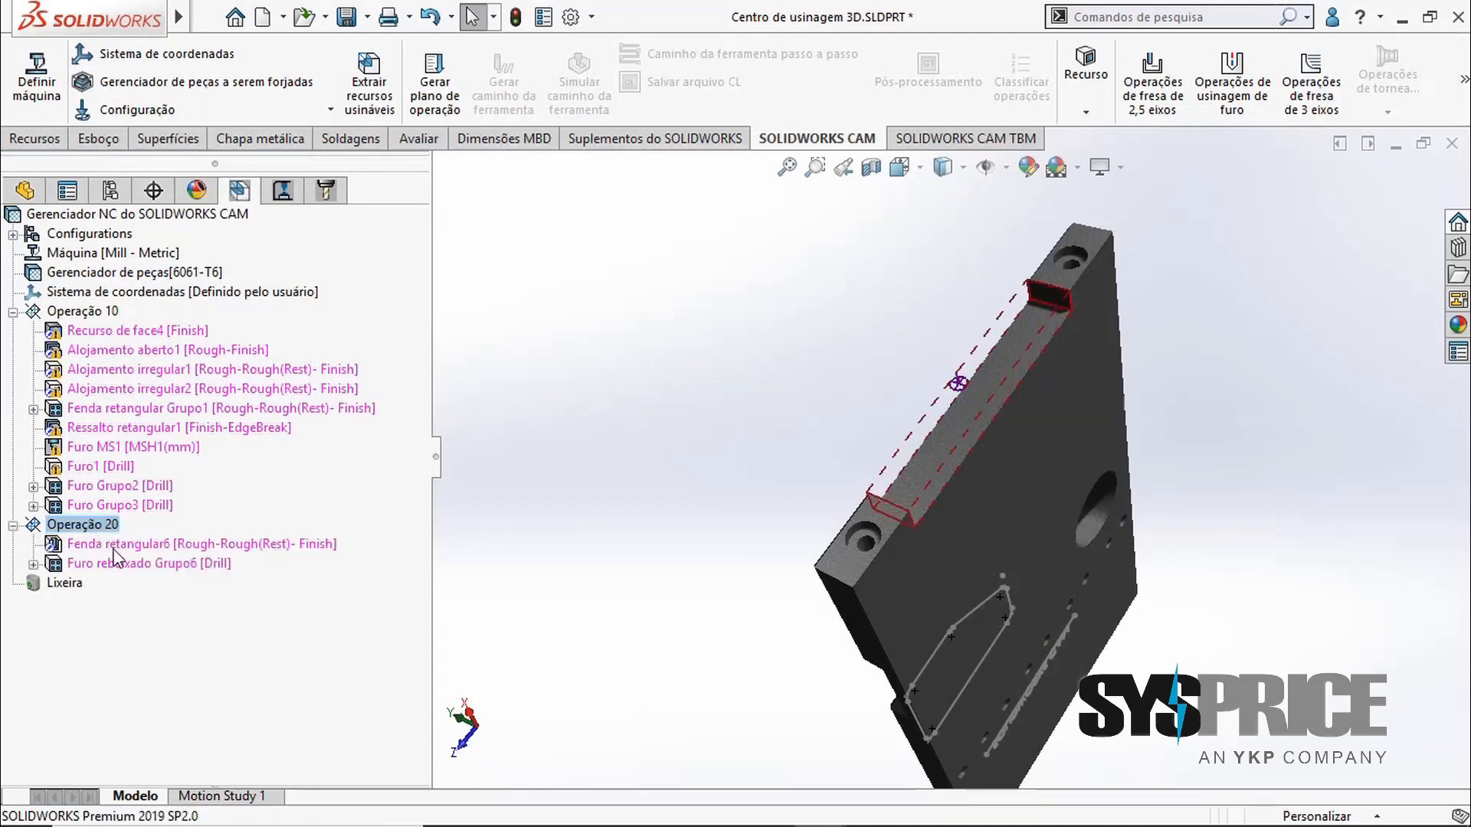
Generate the operation plan for the rectangular slot and the counterbored hole group in Operação 20
{"action": "left_click", "coordinate": [115, 546]}
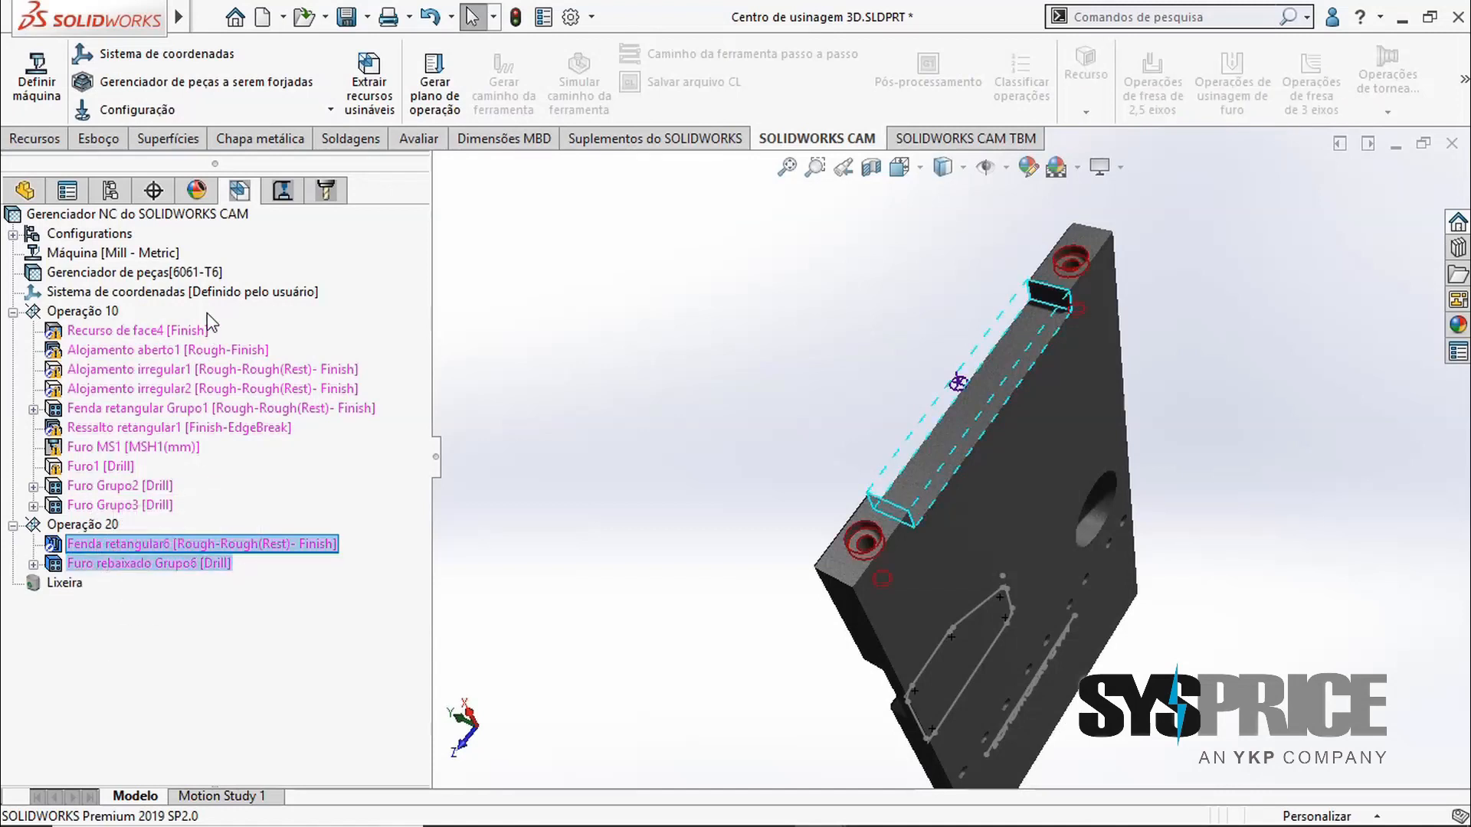
{"action": "right_click", "coordinate": [133, 565]}
{"action": "left_click", "coordinate": [222, 626]}
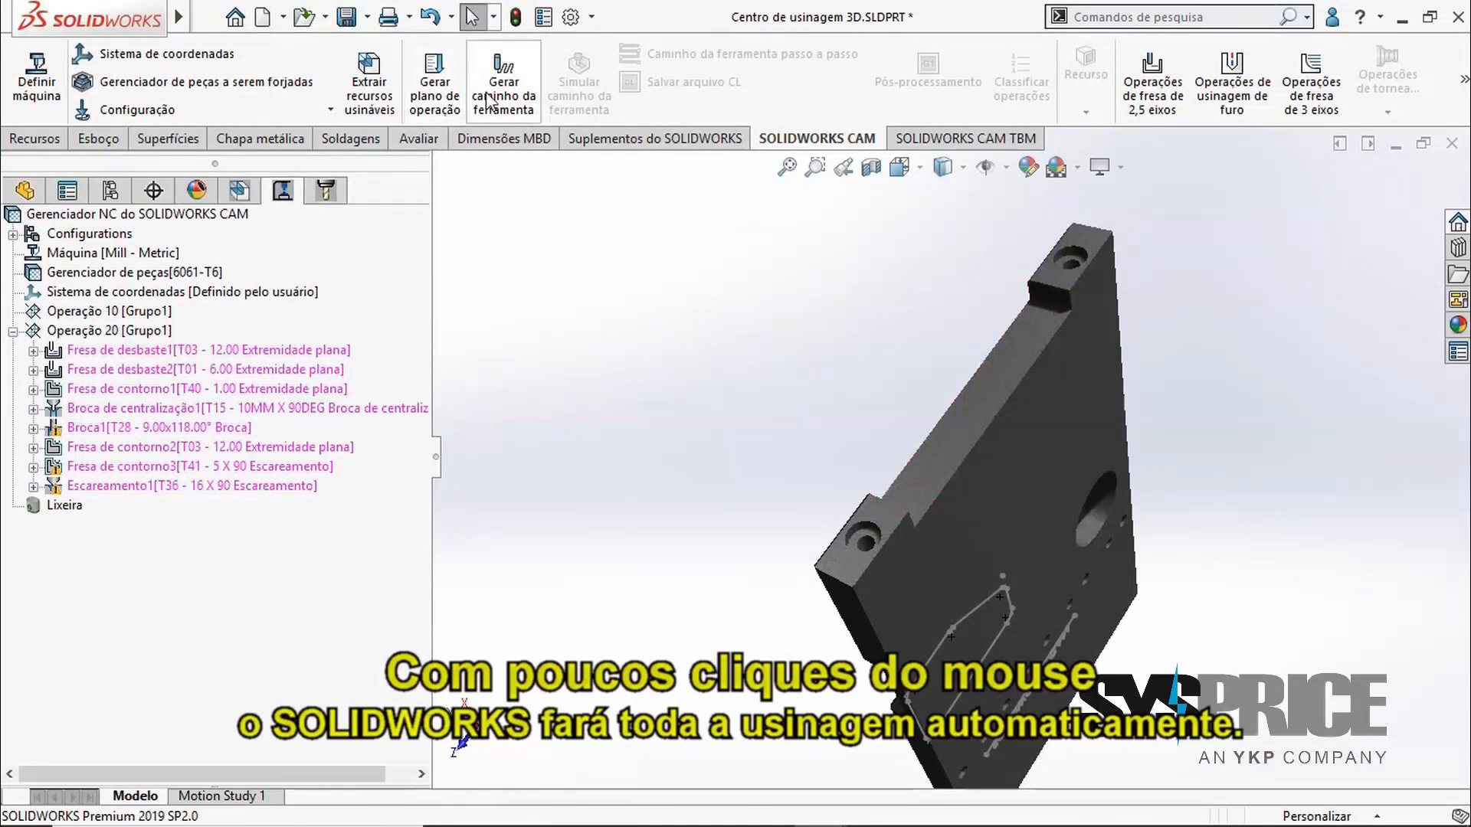
Generate the toolpaths for the Operação 20 operations and suppress the Escareamento1 operation
{"action": "left_click", "coordinate": [487, 99]}
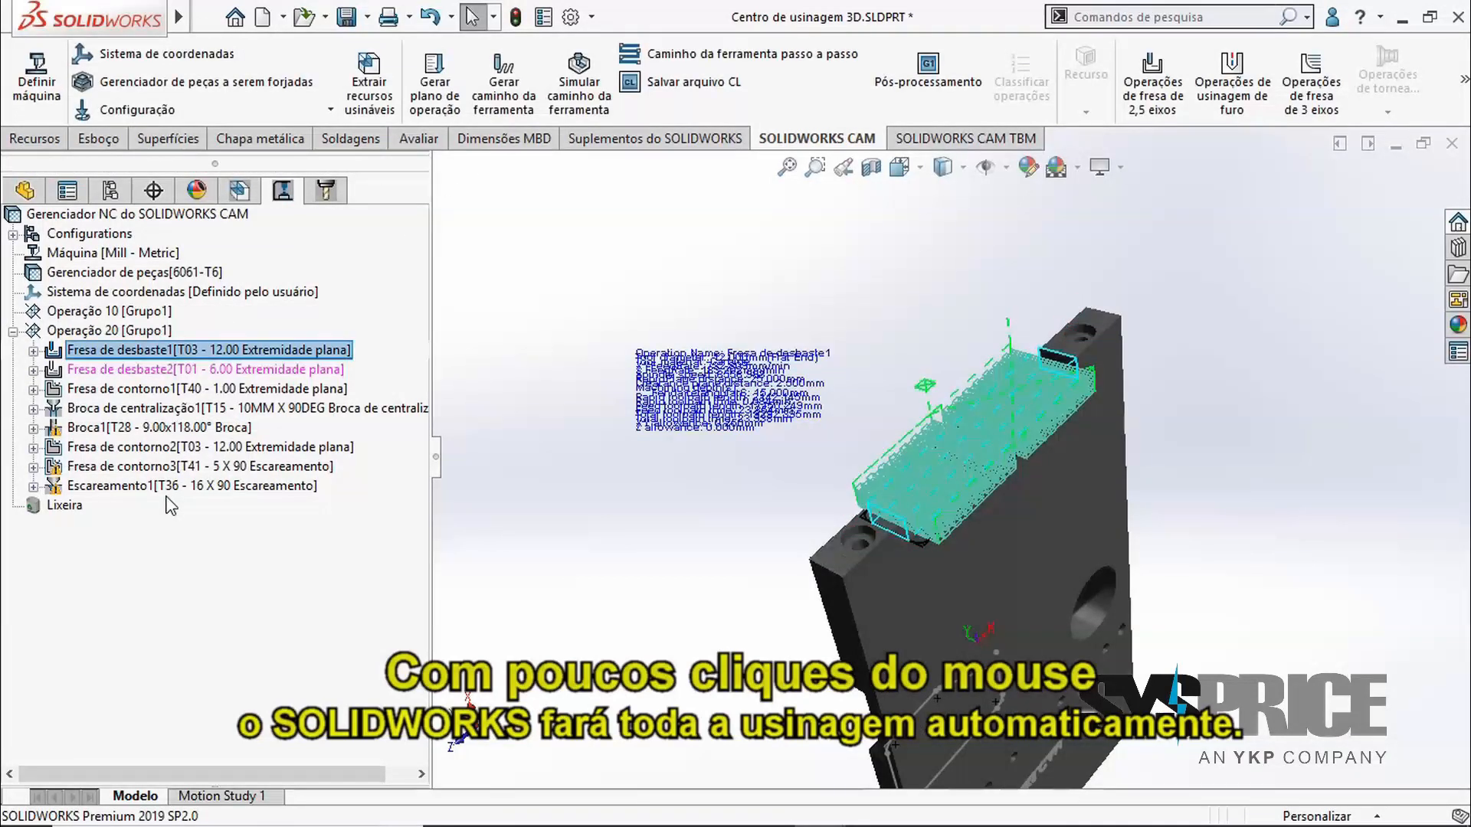
{"action": "right_click", "coordinate": [150, 493]}
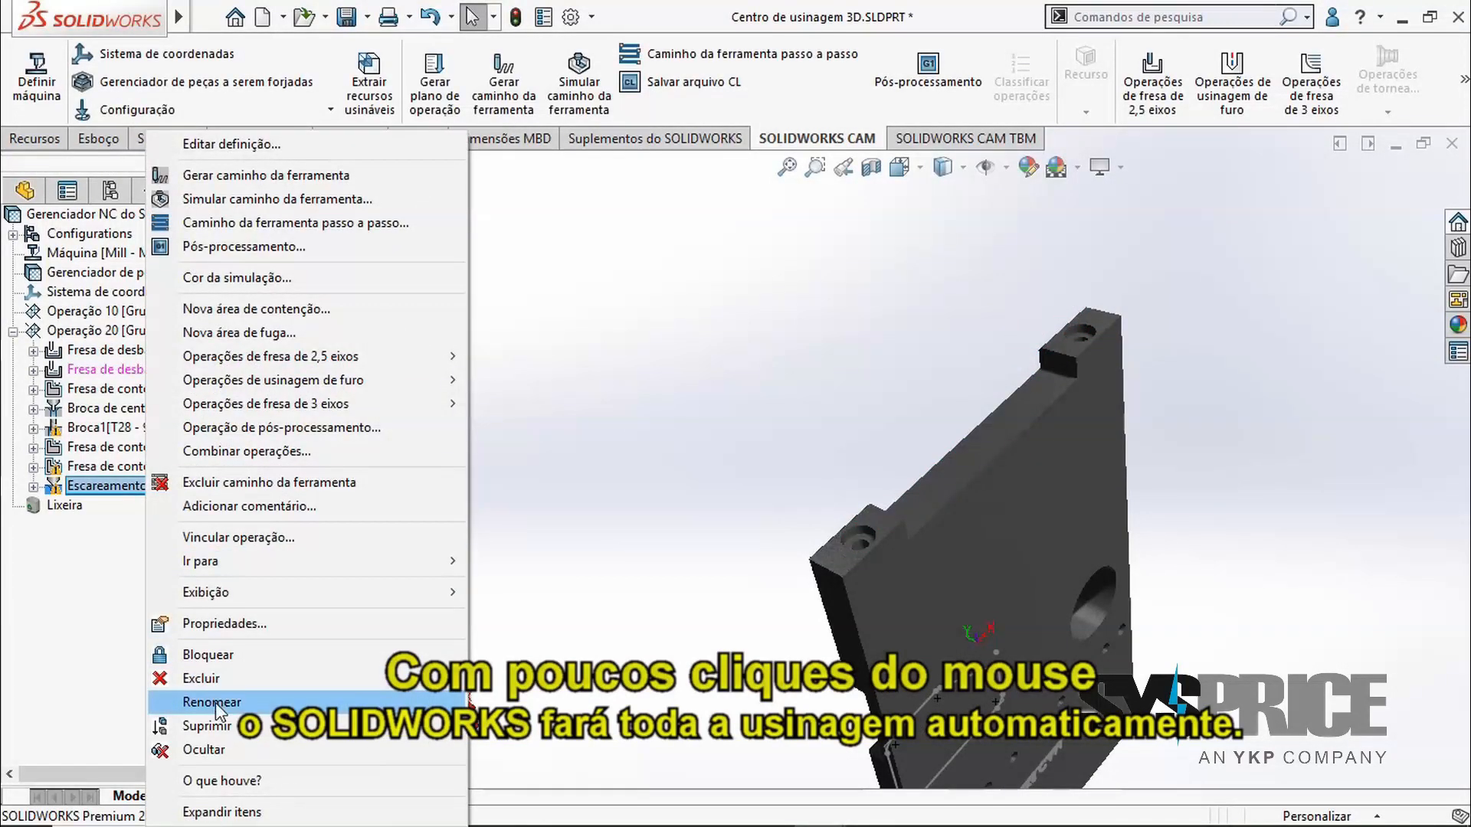
{"action": "left_click", "coordinate": [222, 725]}
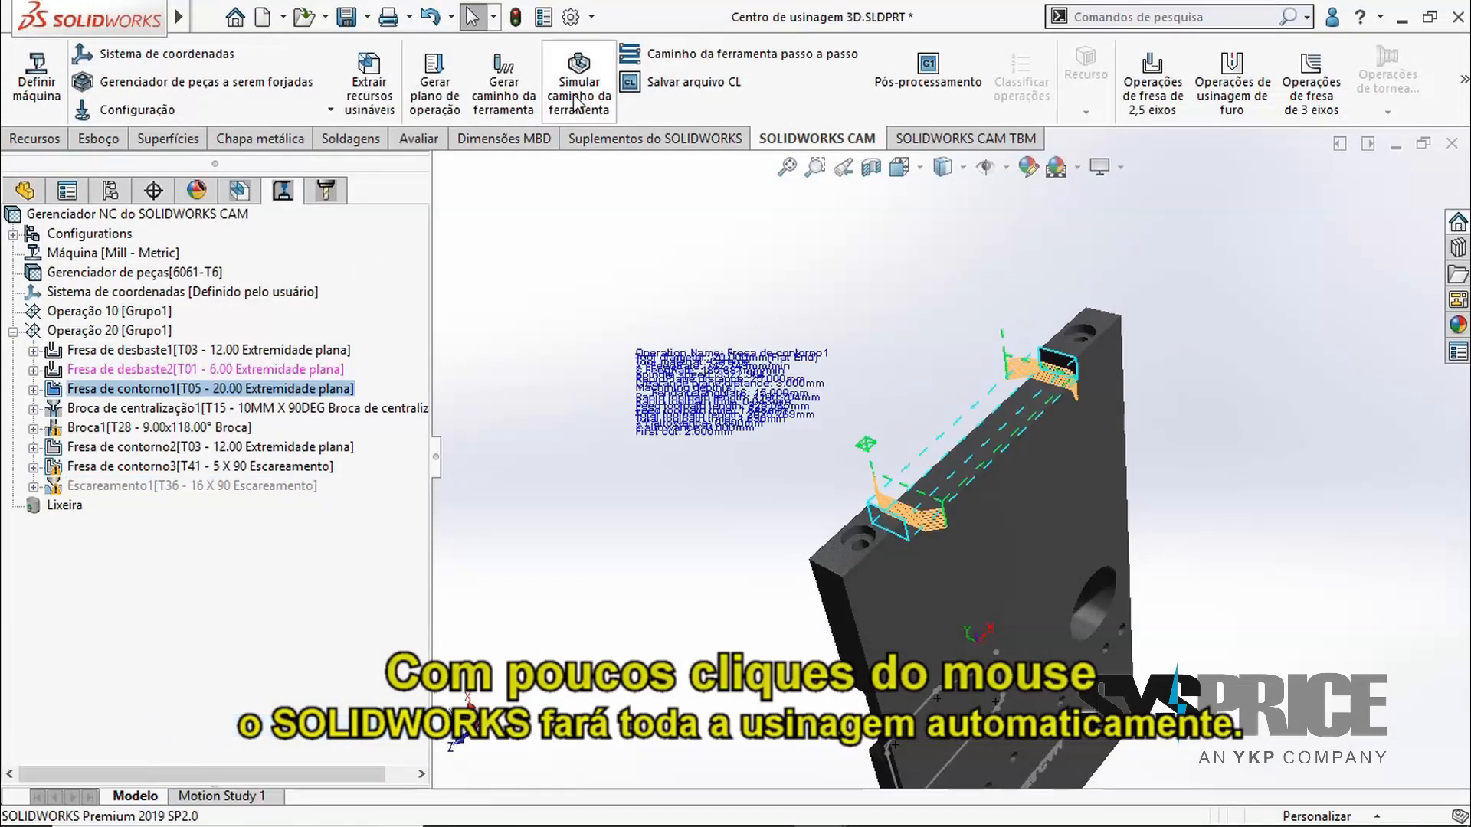
Simulate the Operação 20 toolpaths and inspect the machined slot and counterbored holes on the plate's narrow side
{"action": "left_click", "coordinate": [576, 100]}
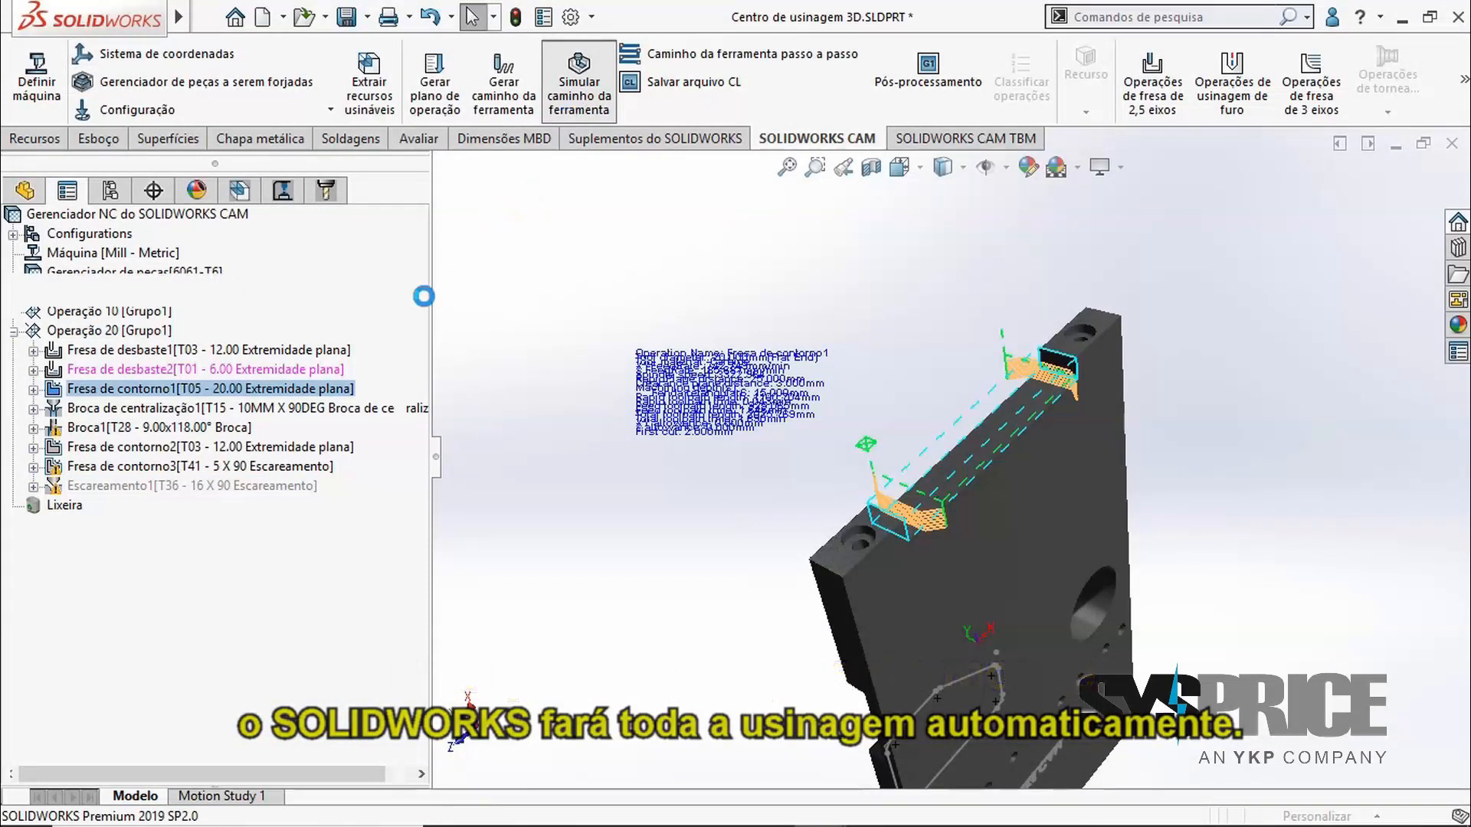
{"action": "left_click", "coordinate": [151, 383]}
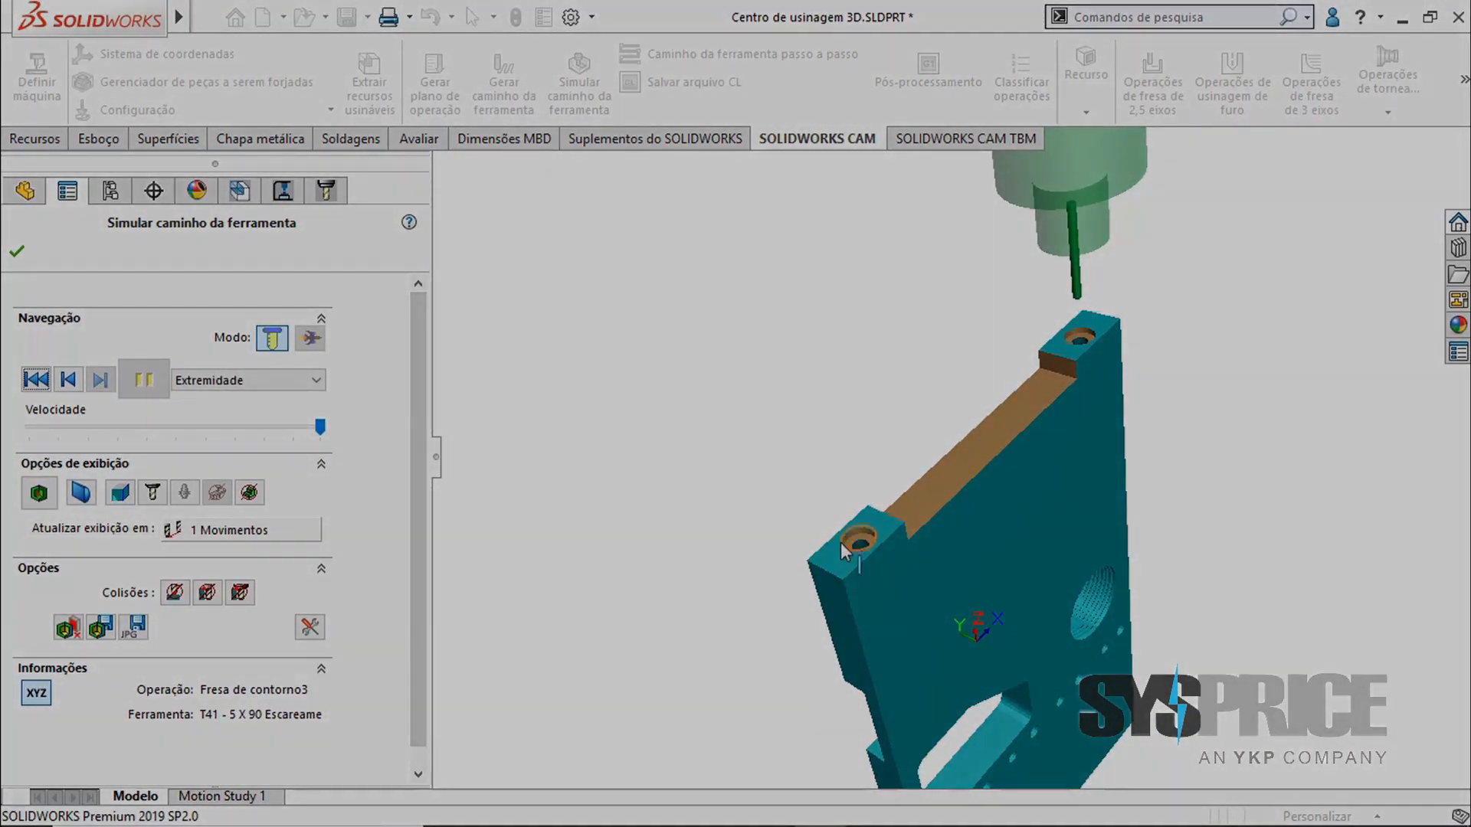
{"action": "middle_click_drag", "start_coordinate": [841, 544], "coordinate": [902, 539]}
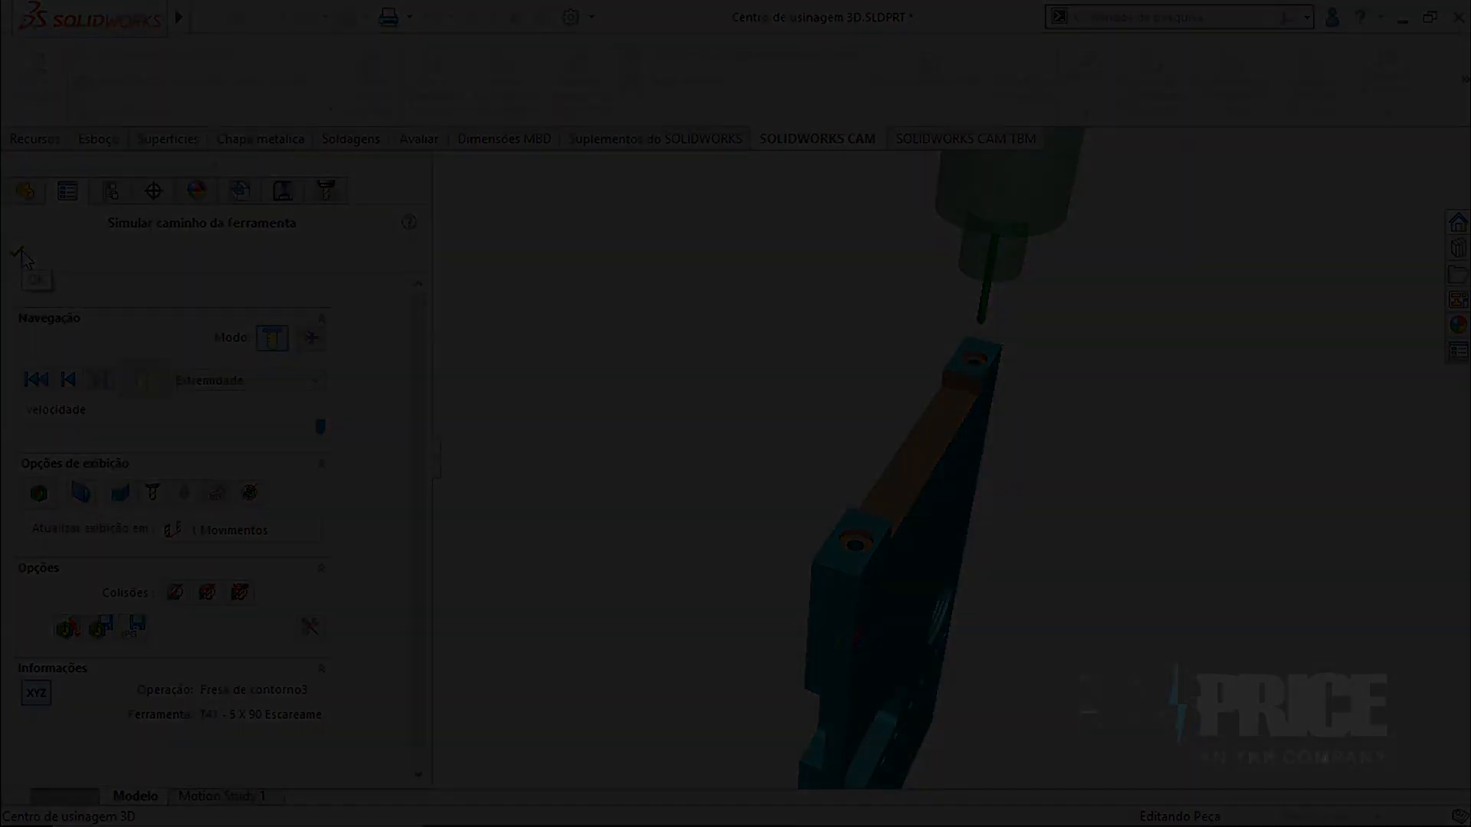